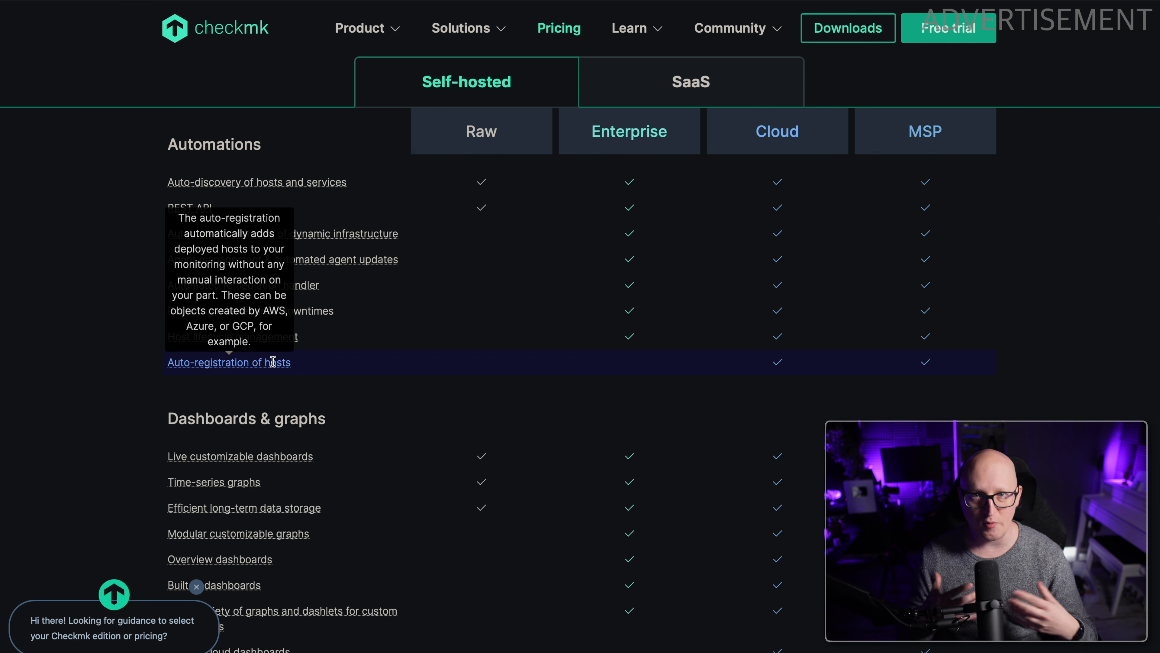
# Review the self-hosted edition comparison for deployment, security, integrations and support features.
pyautogui.scroll(-10, 503, 388)
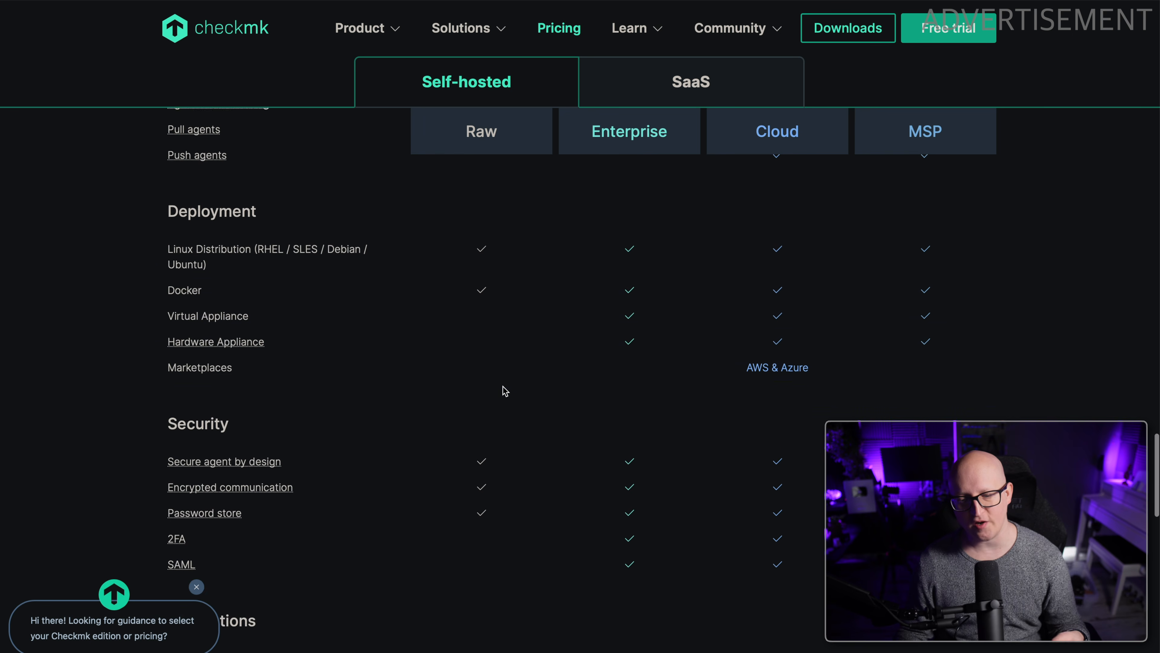
pyautogui.scroll(-1, 498, 378)
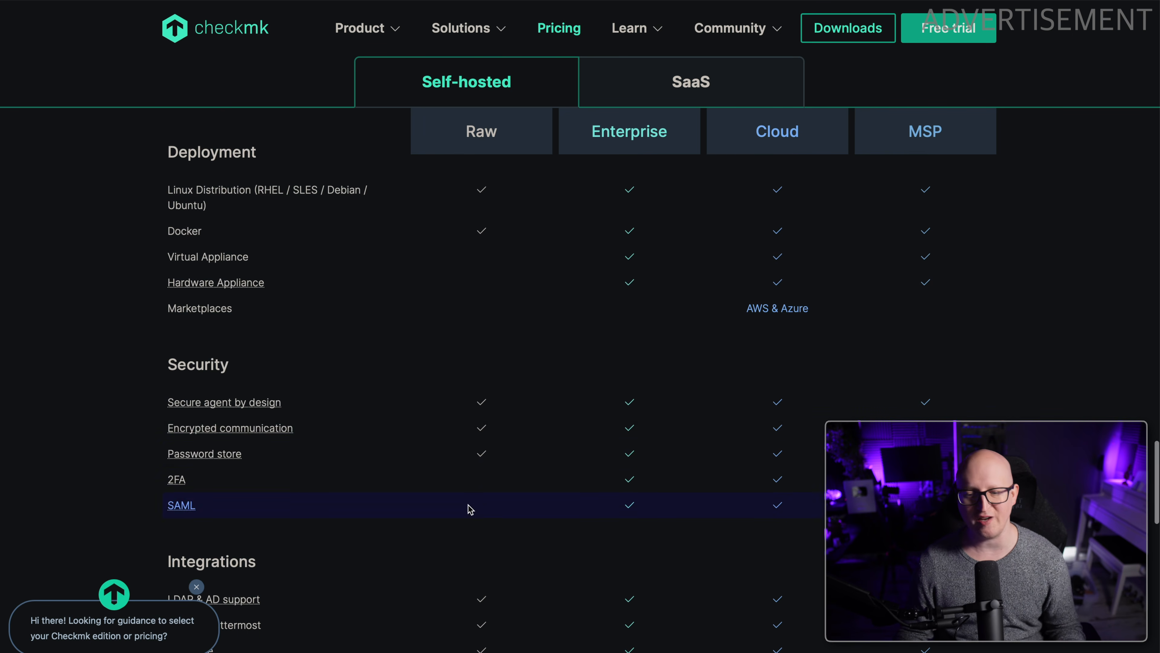
pyautogui.scroll(-10, 485, 483)
pyautogui.scroll(-1, 526, 412)
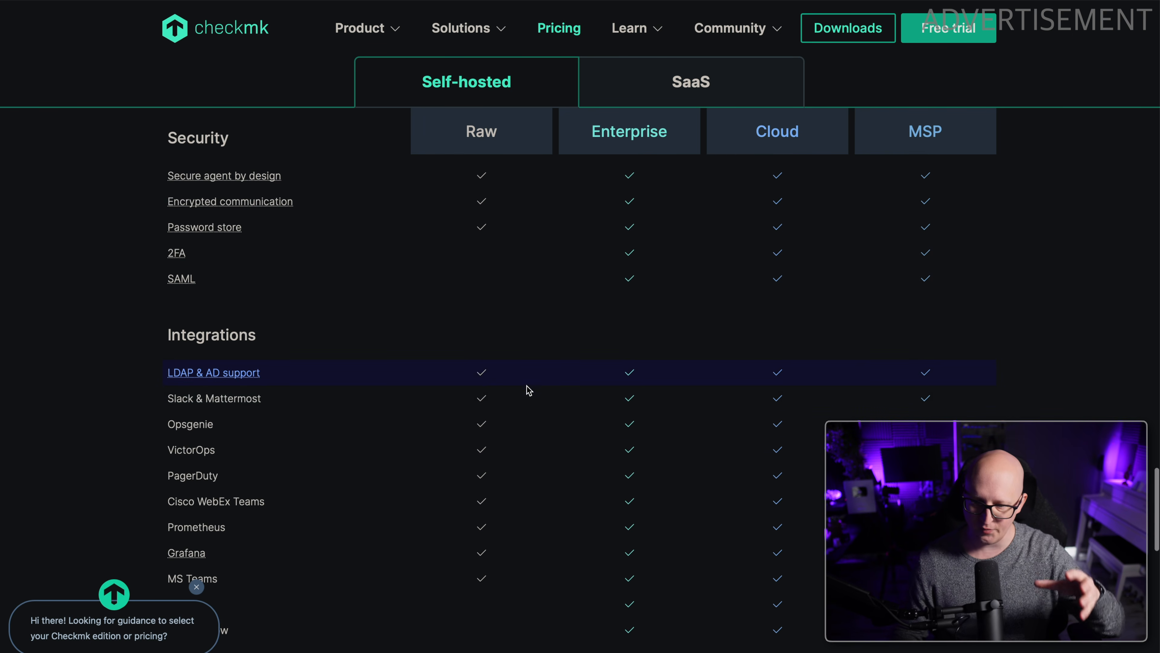
pyautogui.scroll(-5, 263, 233)
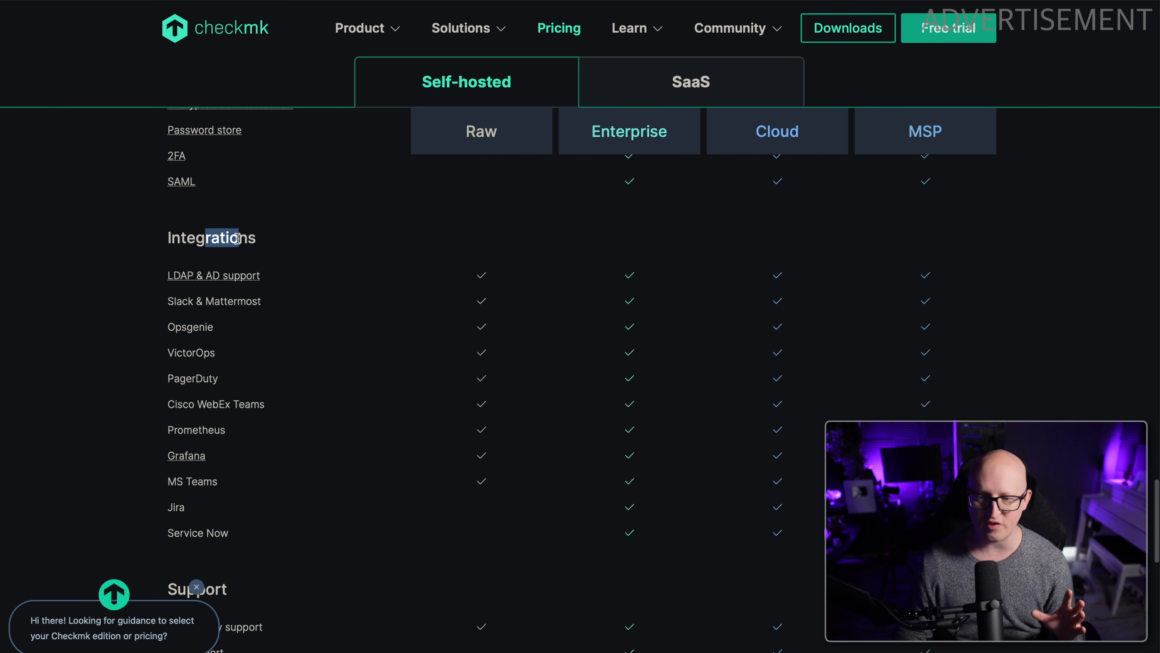
pyautogui.moveTo(209, 280)
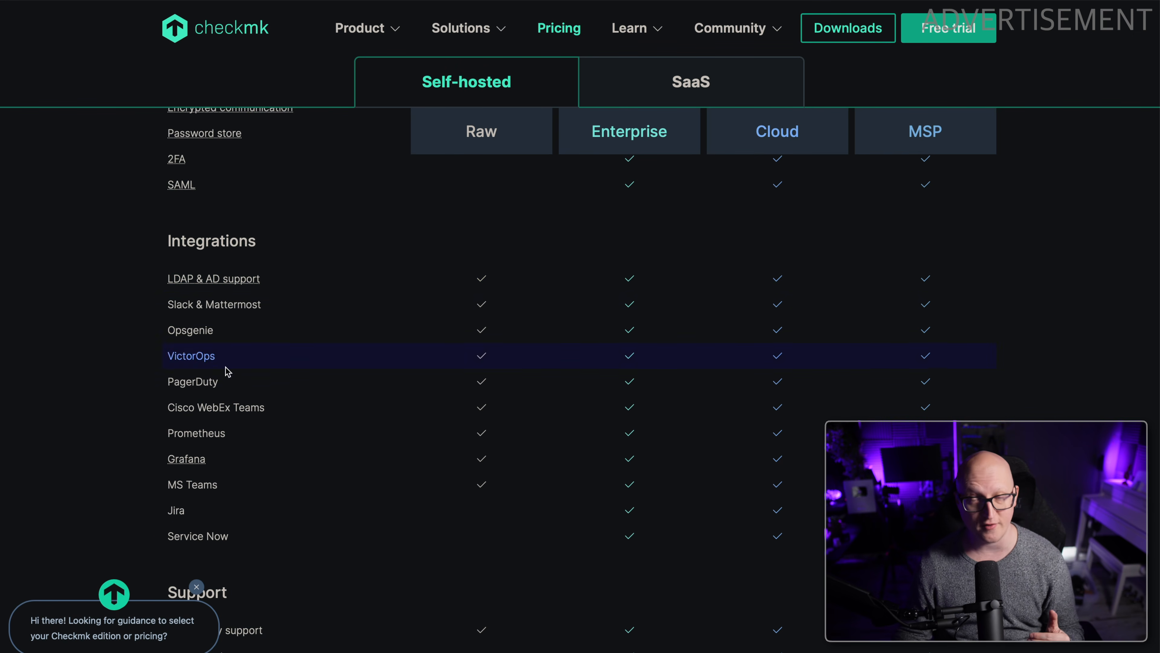
pyautogui.scroll(-1, 230, 389)
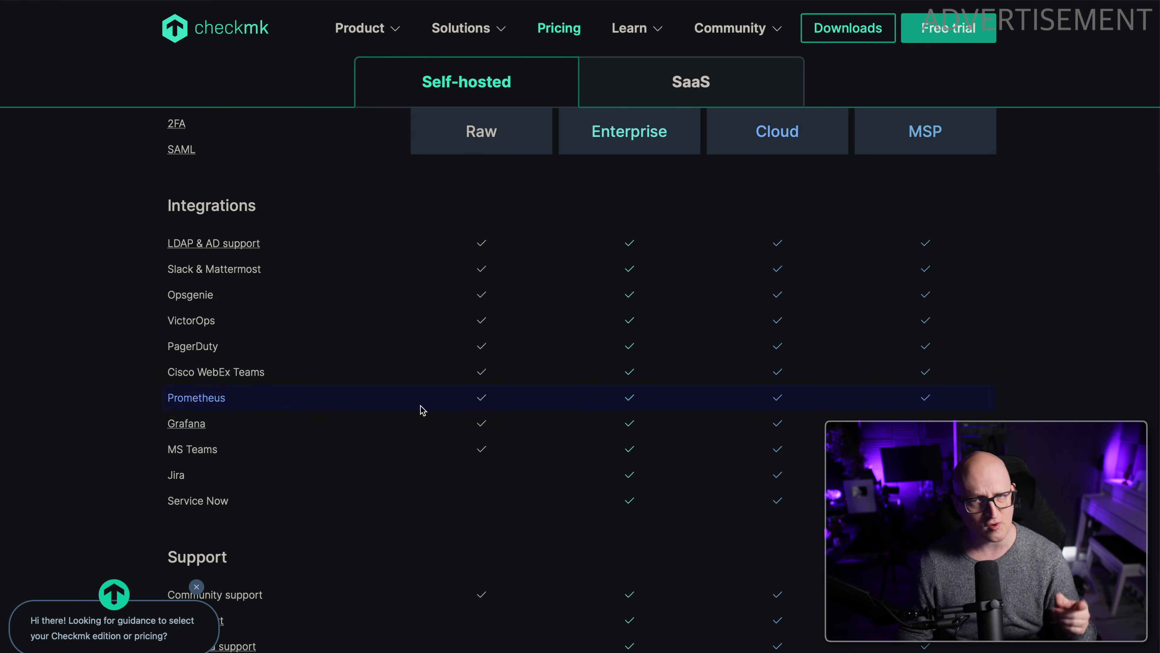
pyautogui.scroll(-9, 477, 376)
pyautogui.scroll(20, 482, 365)
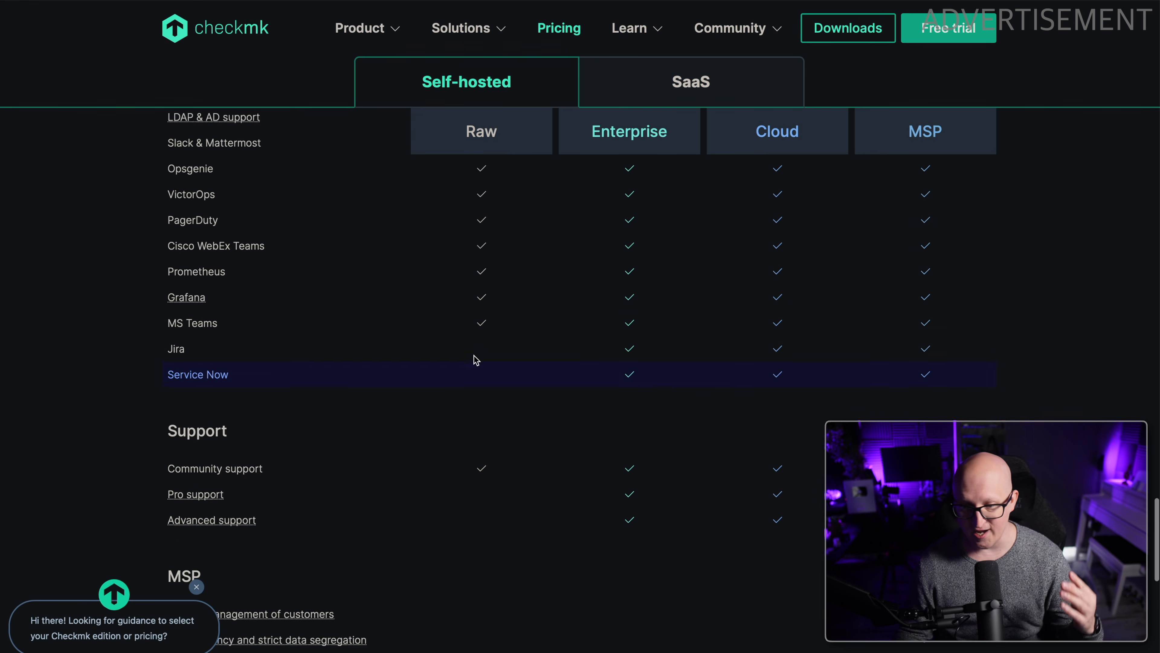
pyautogui.scroll(13, 475, 361)
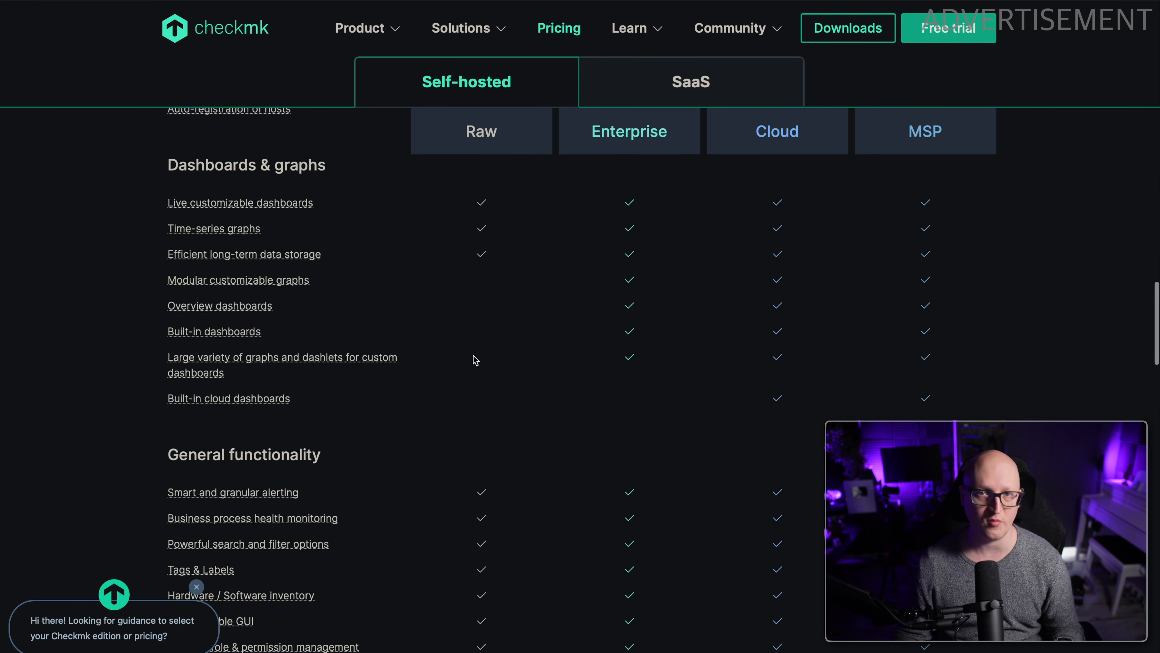
# Open the Checkmk downloads page, look at the Appliance option and choose Docker as the platform.
pyautogui.scroll(12, 476, 361)
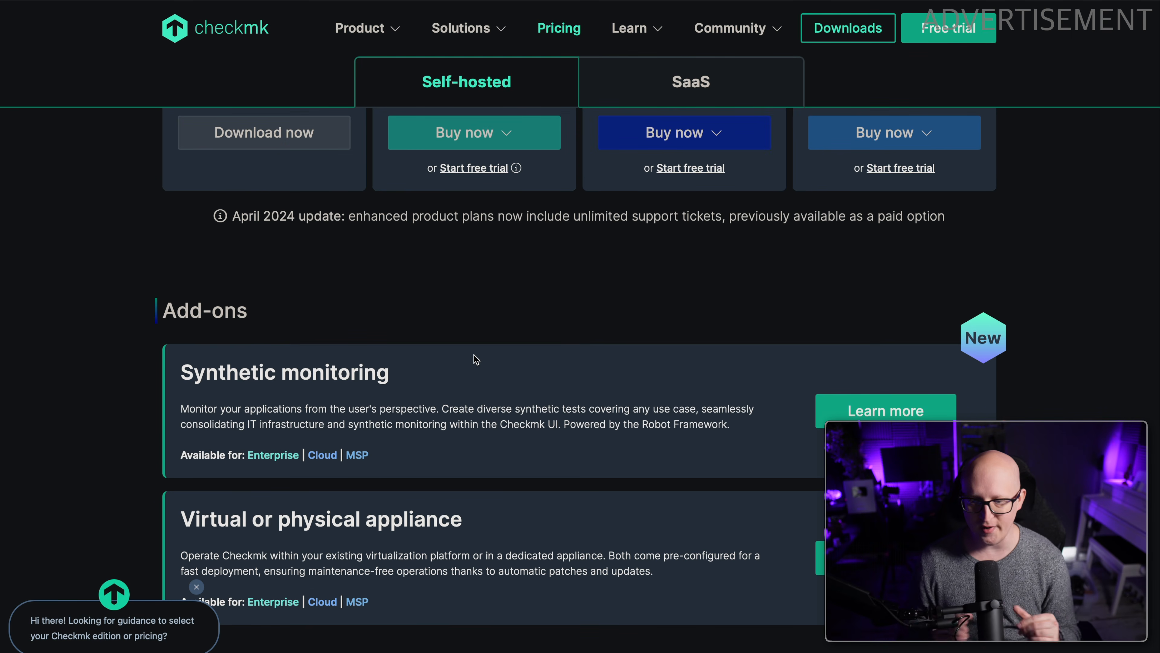
pyautogui.scroll(10, 698, 87)
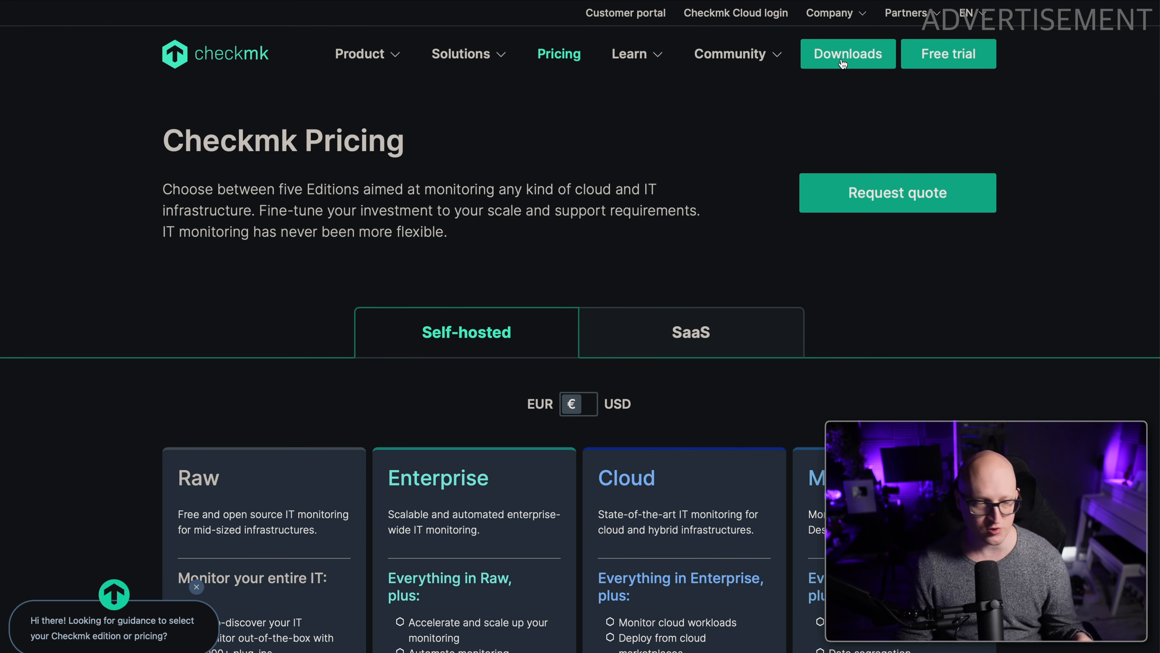
pyautogui.click(844, 60)
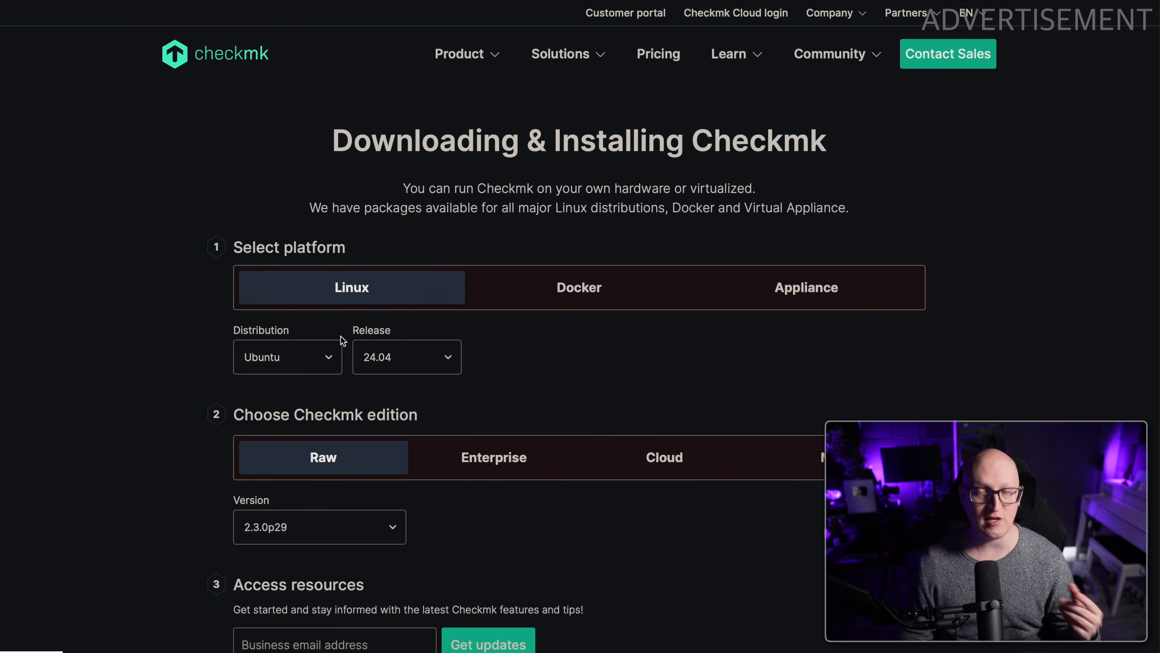
pyautogui.click(592, 289)
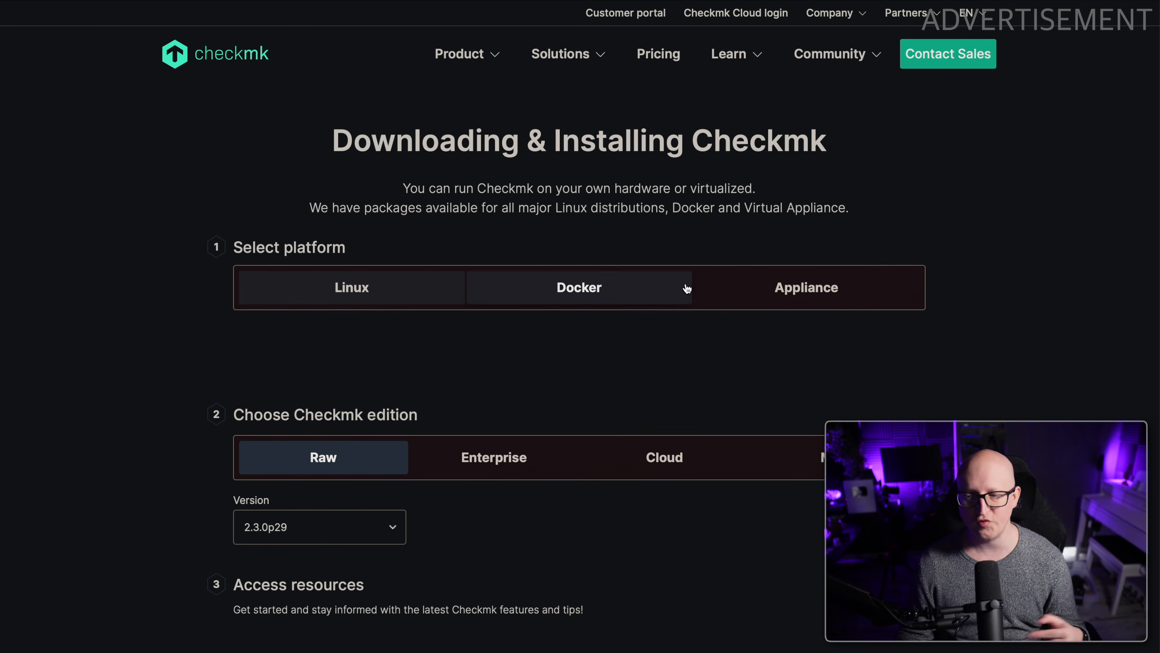
pyautogui.click(767, 290)
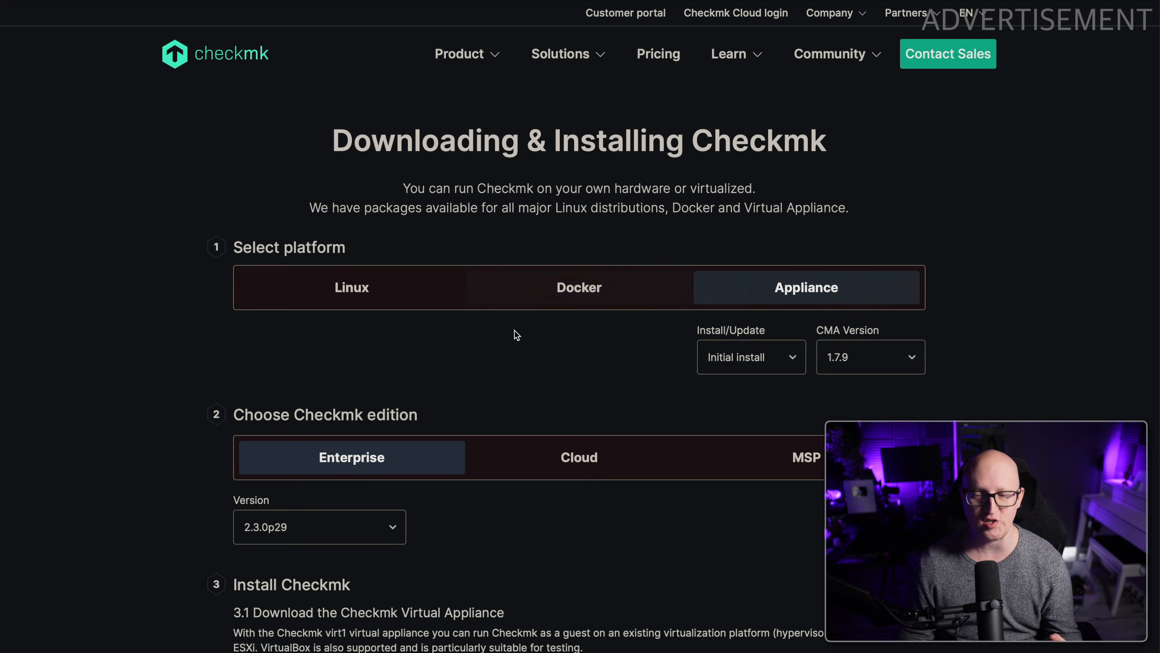
pyautogui.scroll(-1, 510, 333)
pyautogui.scroll(1, 509, 325)
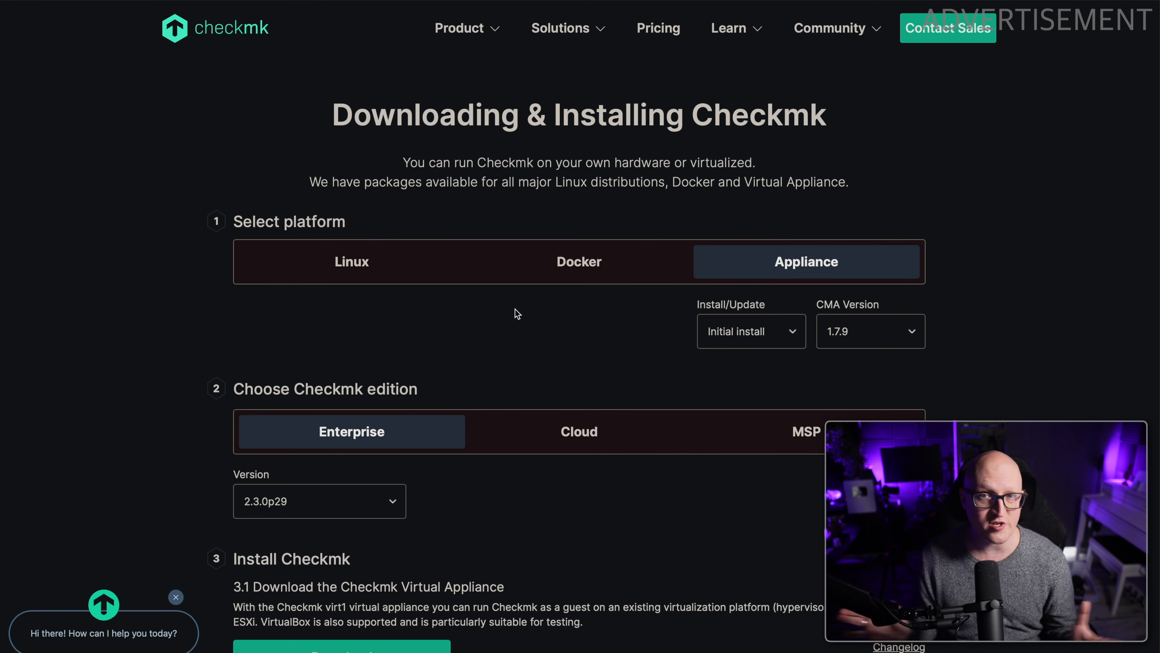
pyautogui.click(550, 269)
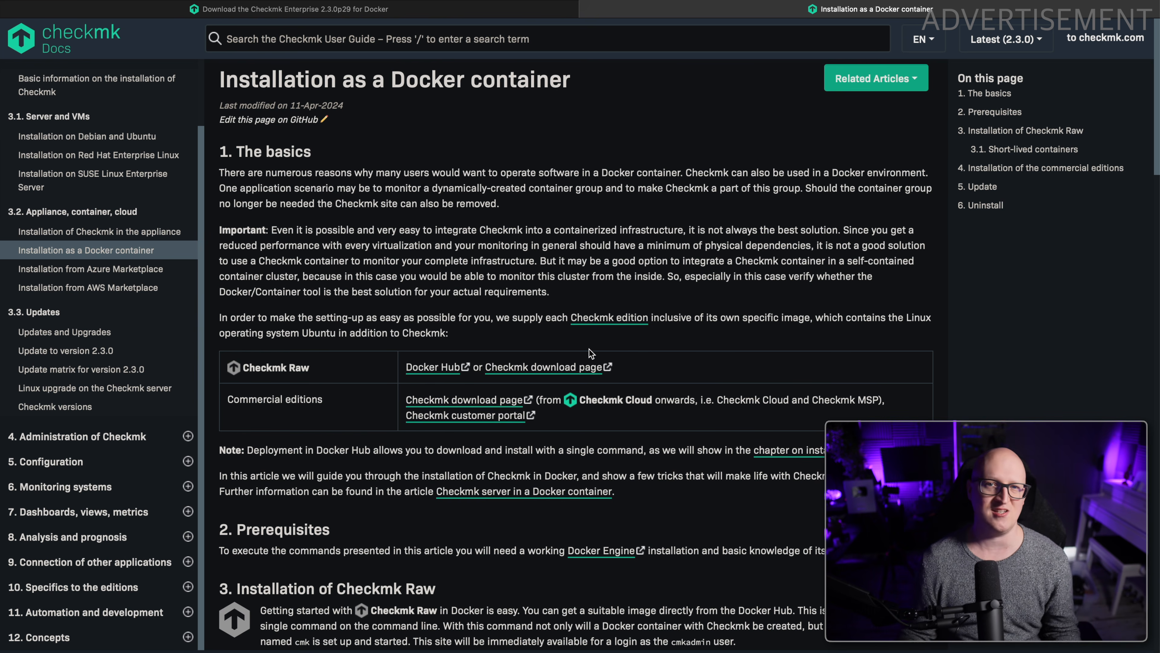
# Read the Docker container installation instructions in the Checkmk docs and on the download page, including the docker container run command.
pyautogui.scroll(-10, 545, 305)
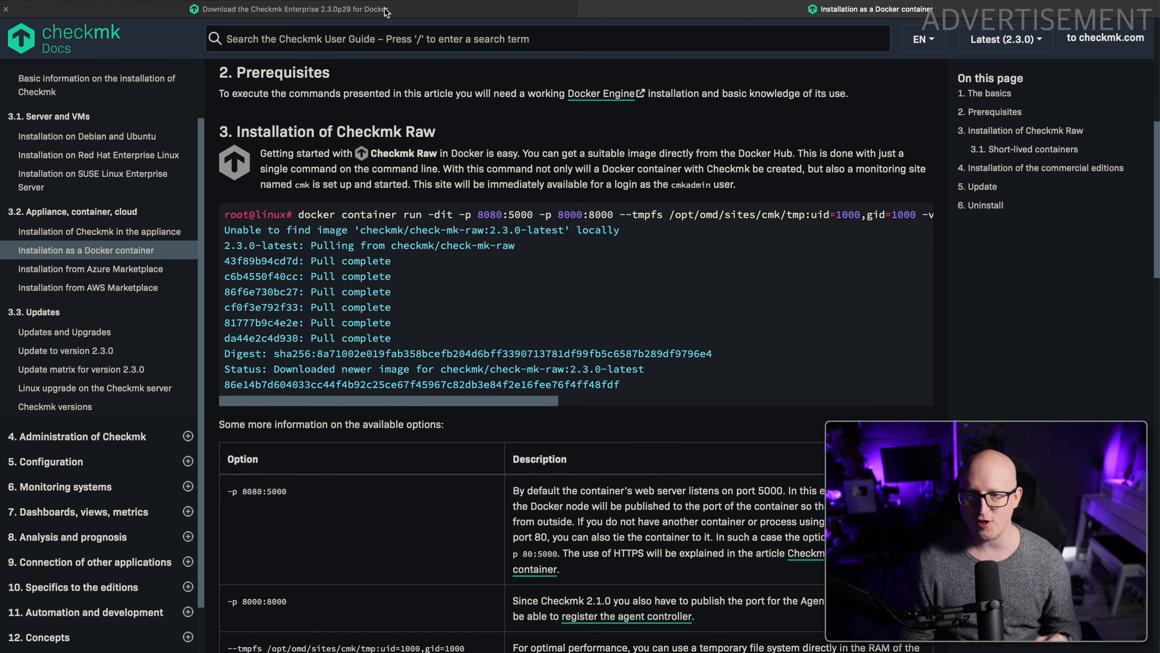
pyautogui.click(387, 16)
pyautogui.scroll(-10, 372, 402)
pyautogui.scroll(6, 373, 402)
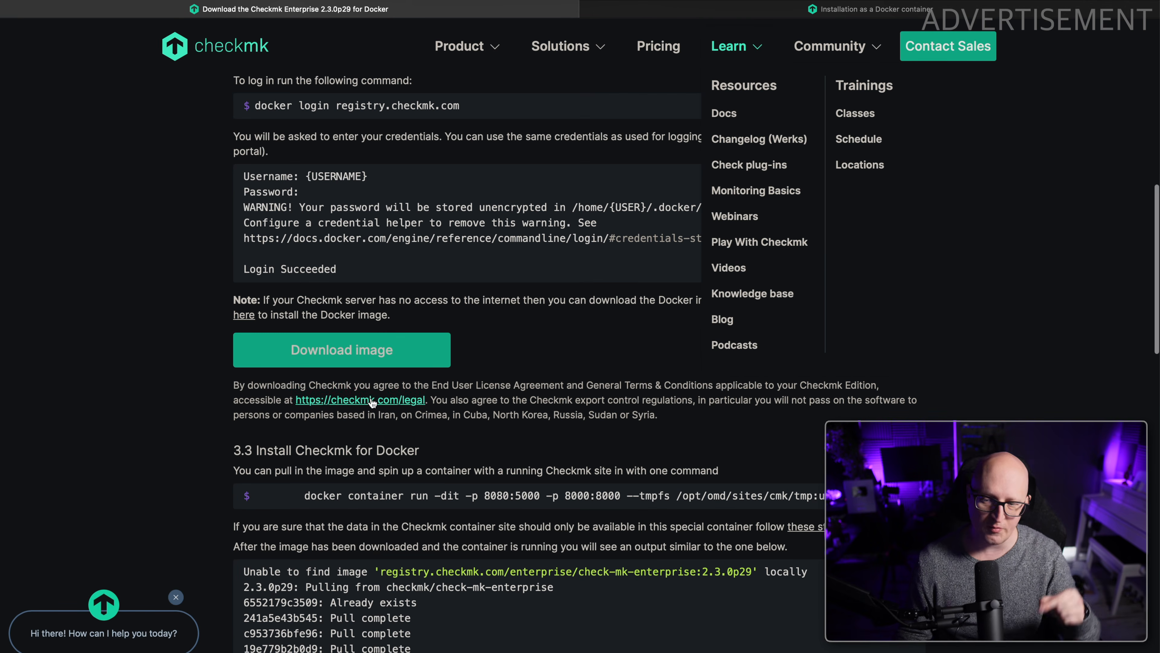
pyautogui.moveTo(859, 496); pyautogui.dragTo(685, 496)
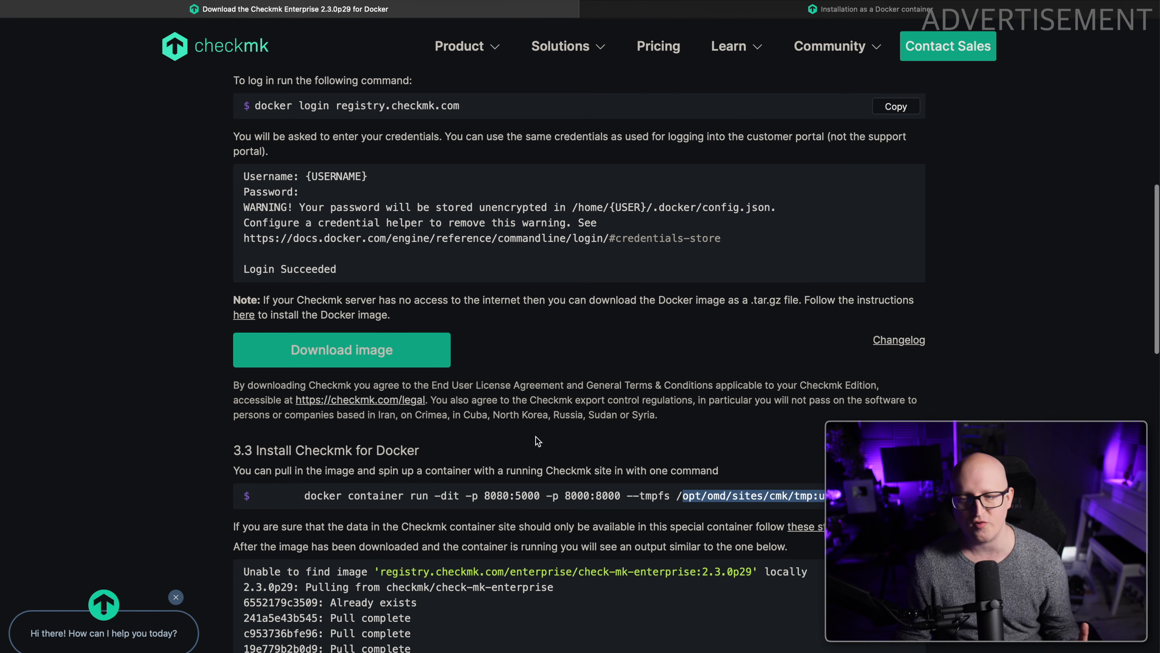
pyautogui.scroll(-3, 534, 439)
pyautogui.scroll(-2, 531, 436)
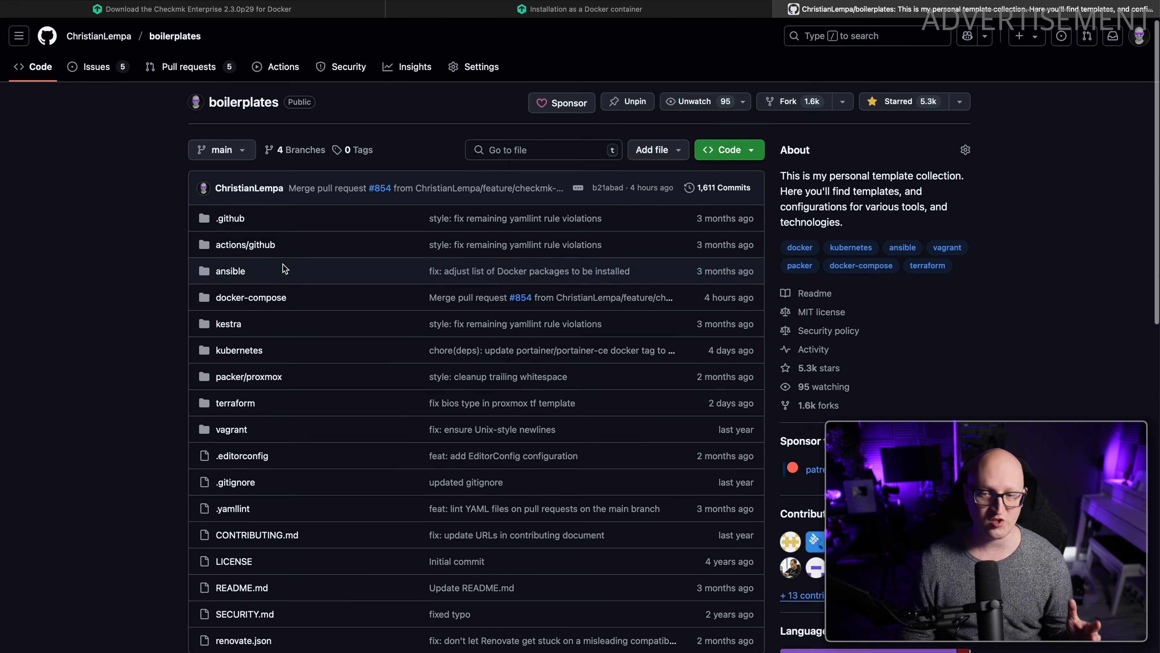
# Open compose.yaml in the docker-compose/checkmk folder of the boilerplates GitHub repository and review its contents.
pyautogui.scroll(-15, 286, 263)
pyautogui.scroll(4, 286, 263)
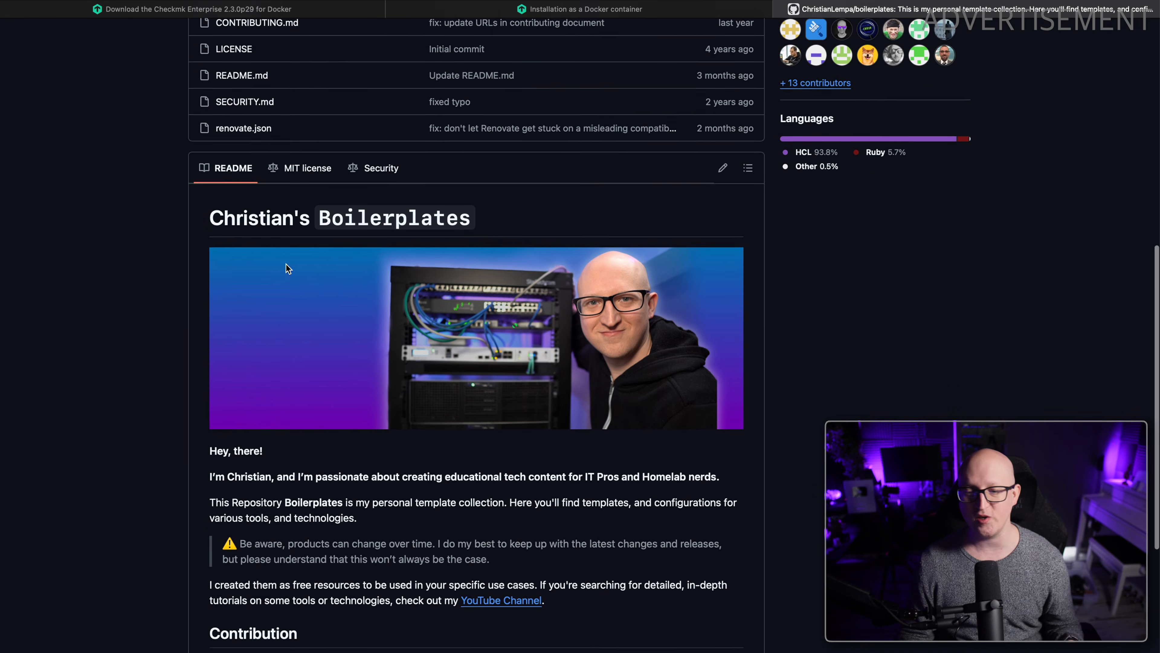
pyautogui.scroll(6, 285, 263)
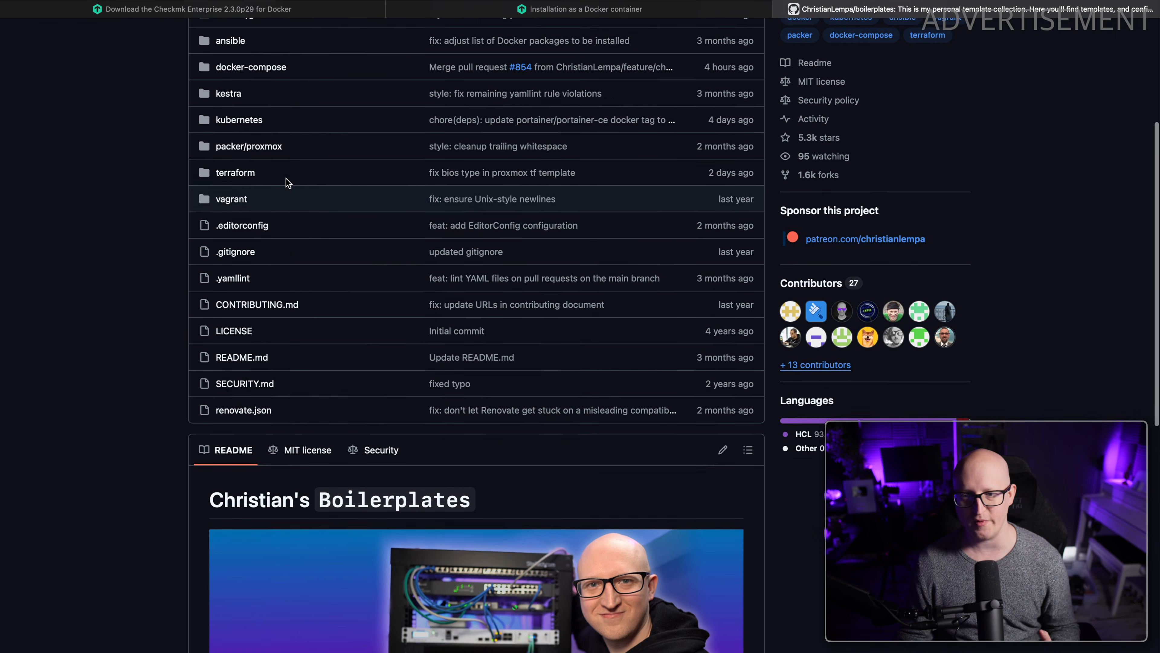
pyautogui.scroll(1, 287, 182)
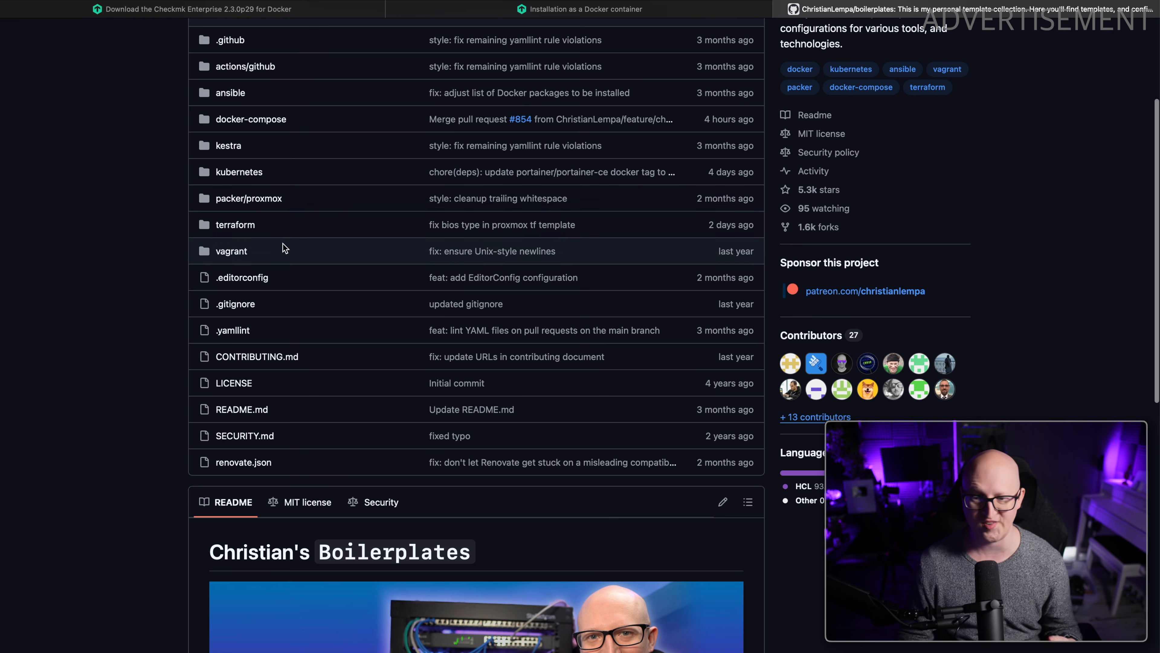
pyautogui.click(265, 120)
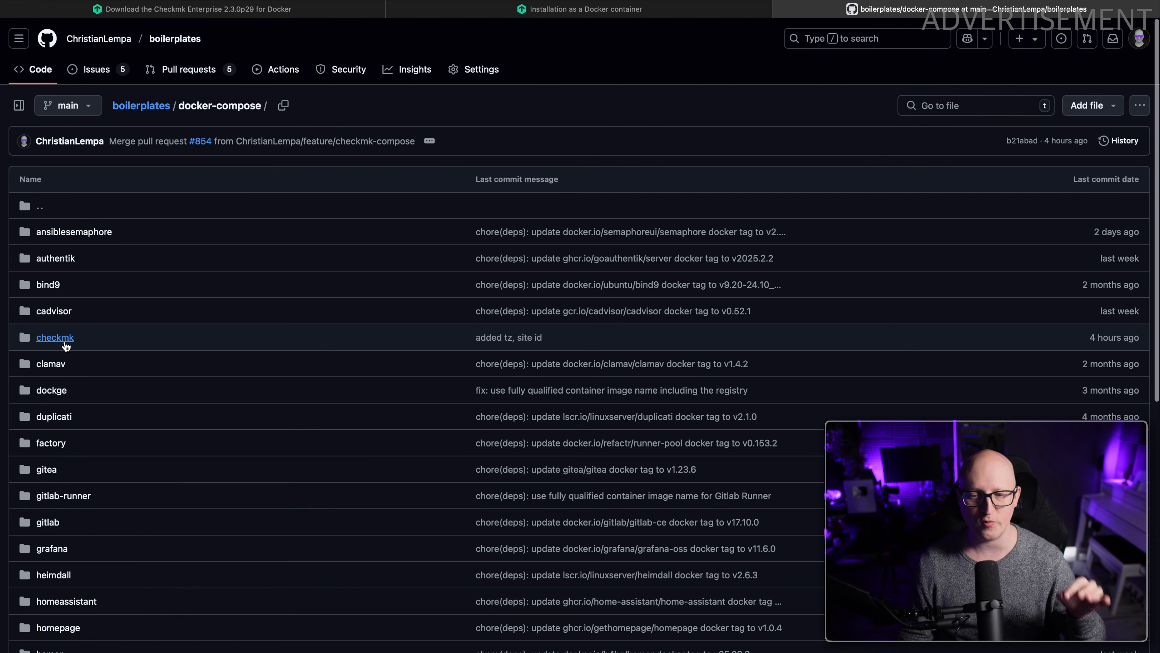
pyautogui.click(65, 341)
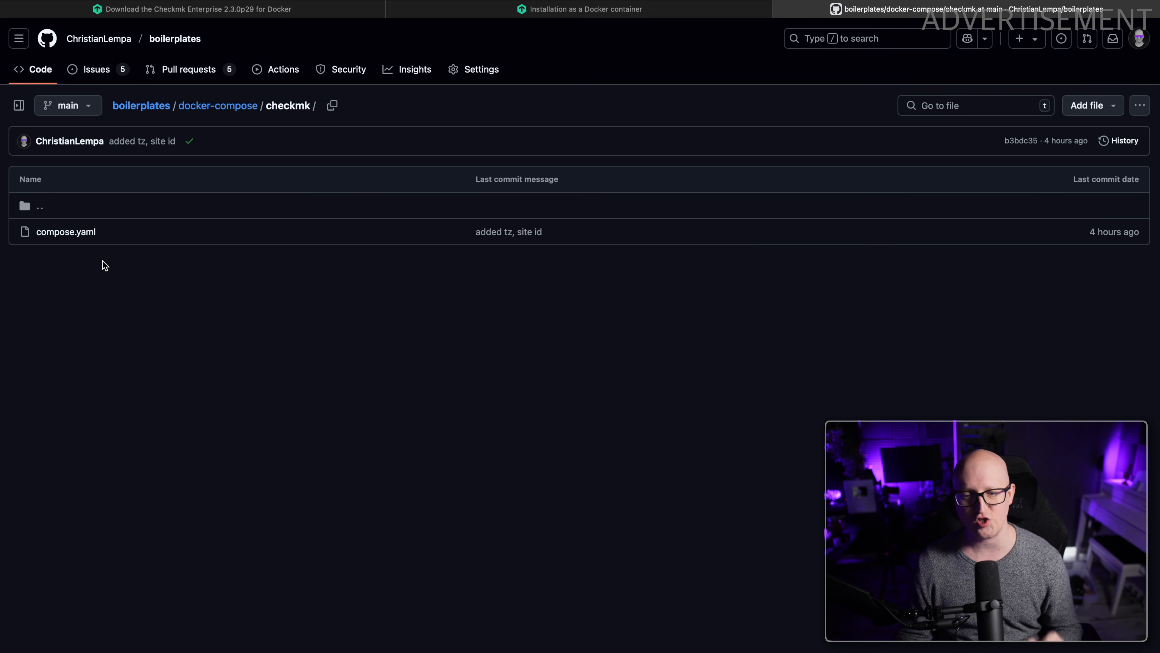
pyautogui.click(90, 237)
pyautogui.moveTo(121, 645); pyautogui.dragTo(58, 182)
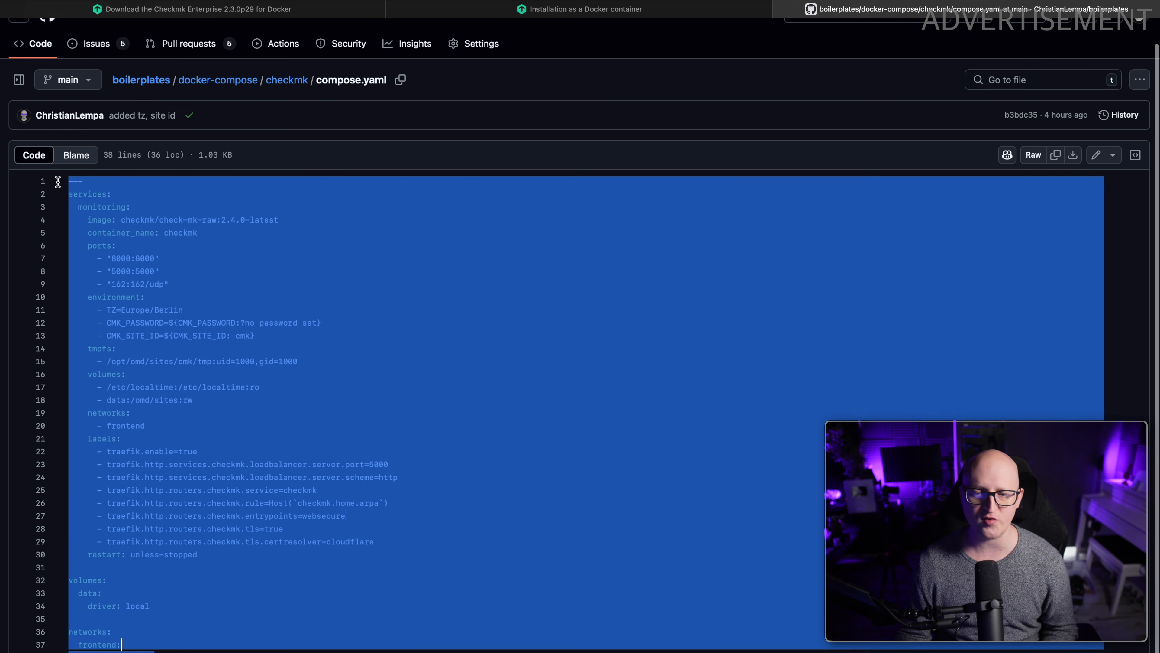
pyautogui.click(273, 231)
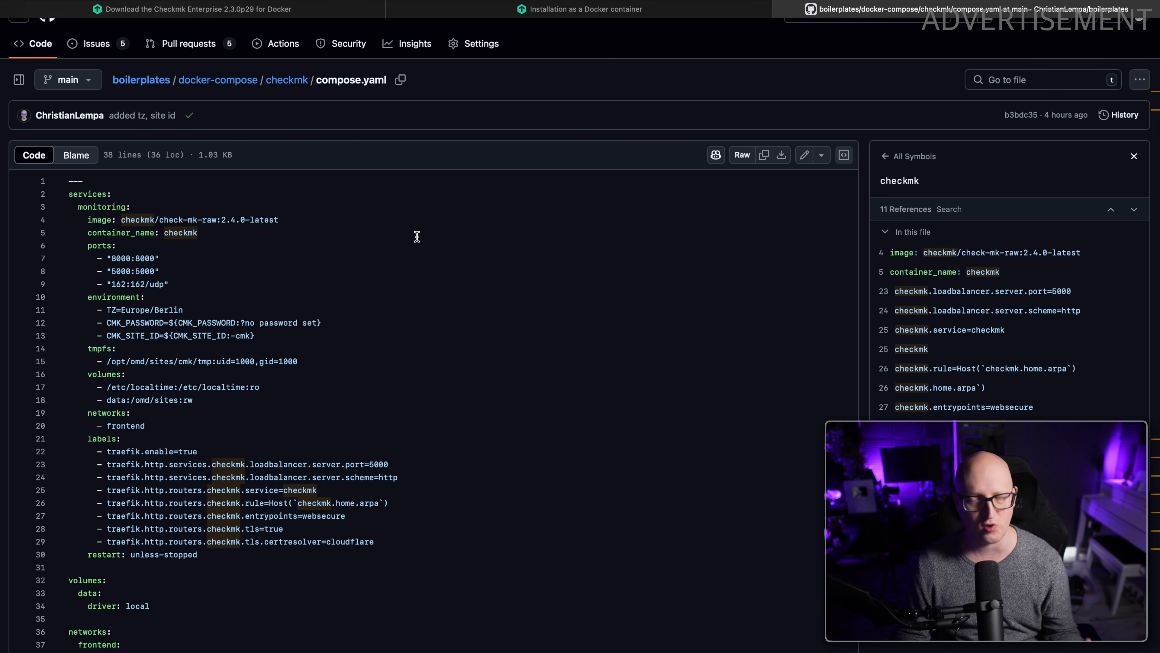
pyautogui.scroll(1, 414, 233)
# Switch to the Warp terminal, connect to srv-test-1.home.clcreative.de over SSH and Warpify the session.
pyautogui.press('super+Tab')
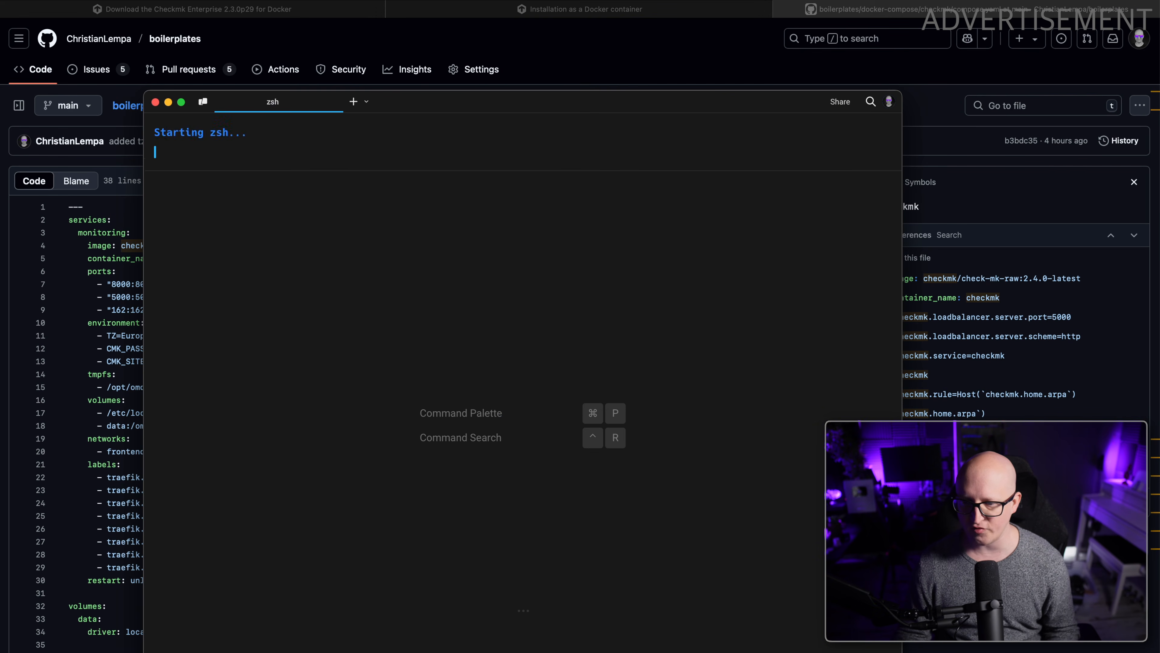
pyautogui.moveTo(142, 94); pyautogui.dragTo(33, 2)
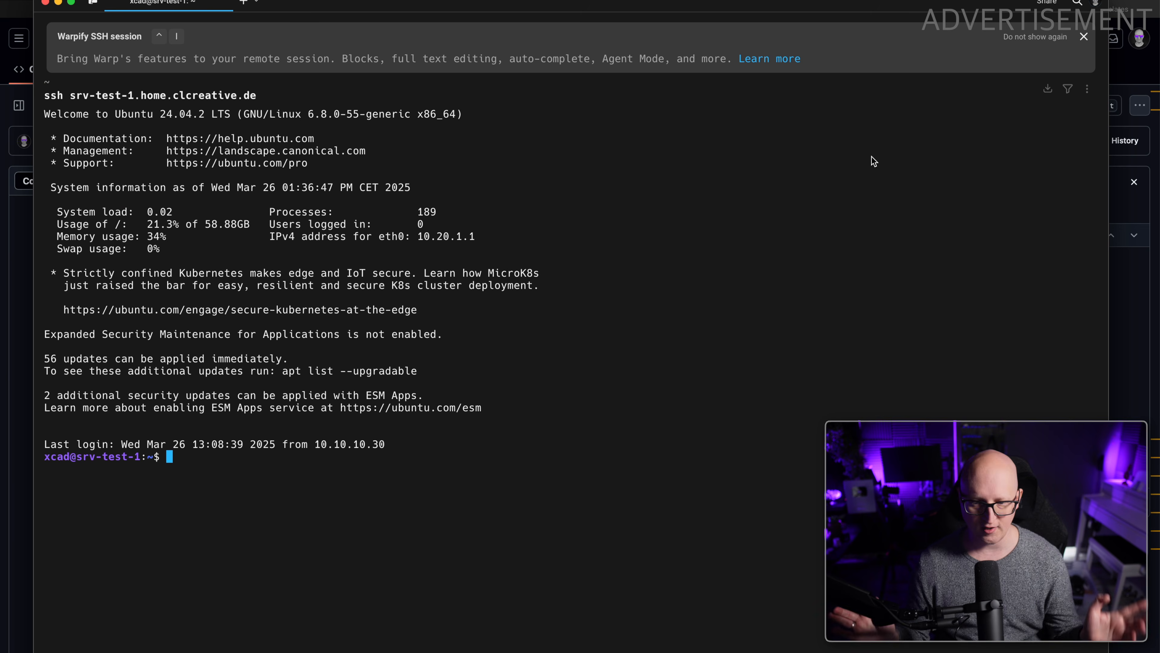
pyautogui.hotkey('ctrl', 'i')
# List the server's home directory, create a checkmk directory there with mkdir -p and change into it.
pyautogui.write('ls')
pyautogui.press('Return')
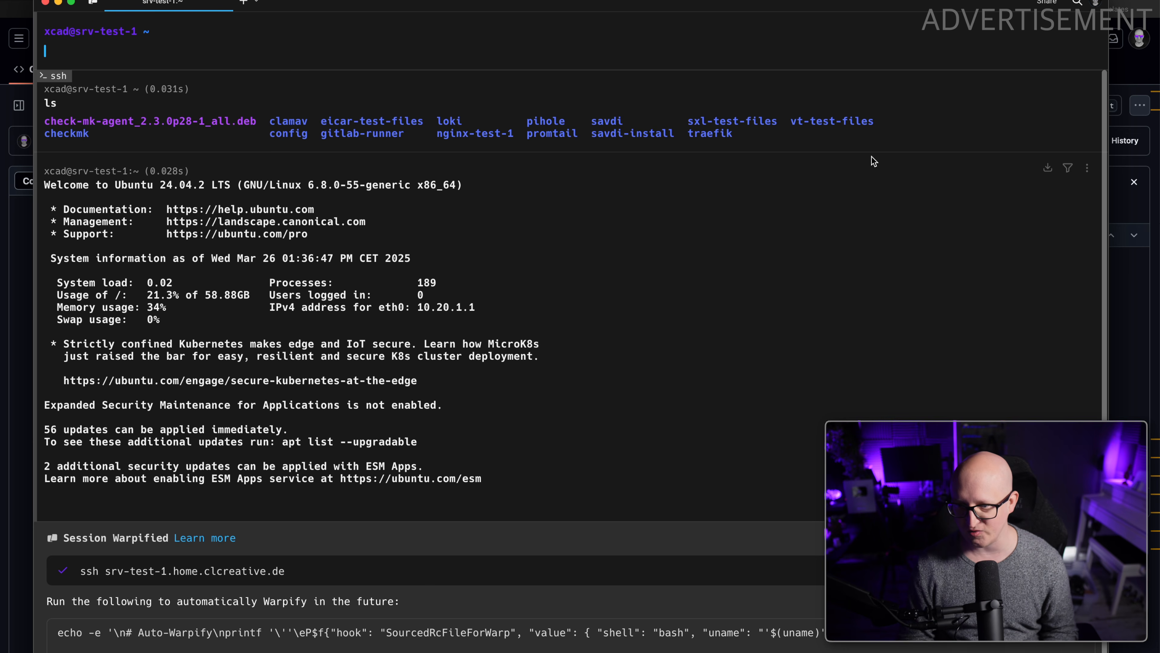
pyautogui.hotkey('ctrl', 'l')
pyautogui.write('mkdir -')
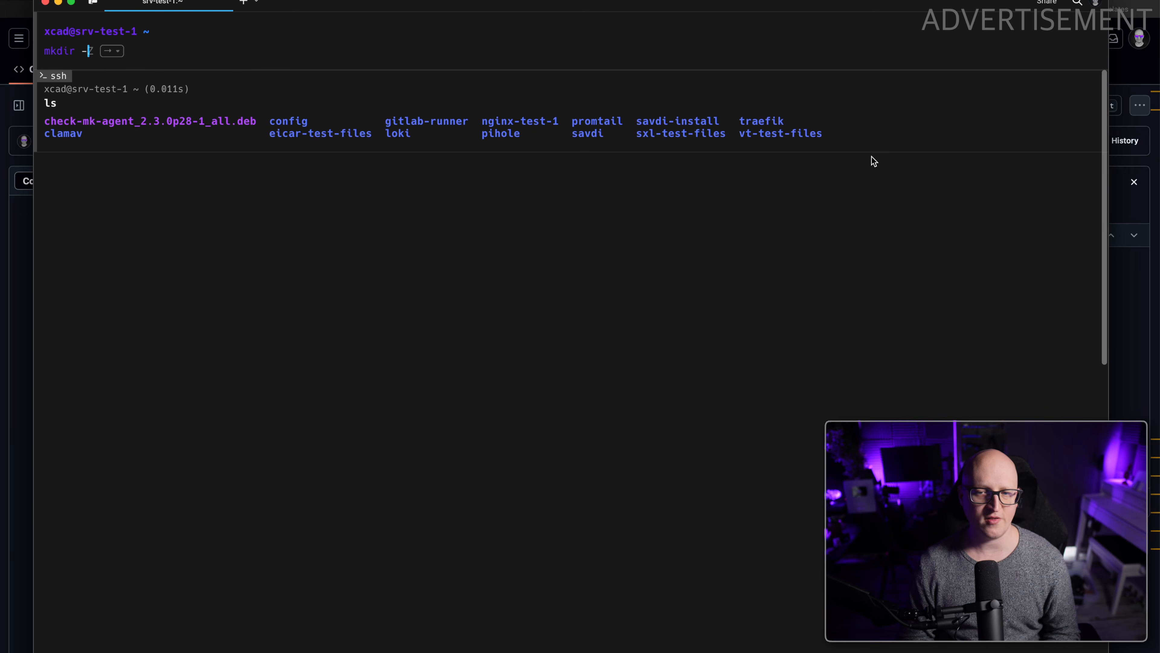
pyautogui.write('p checkmk')
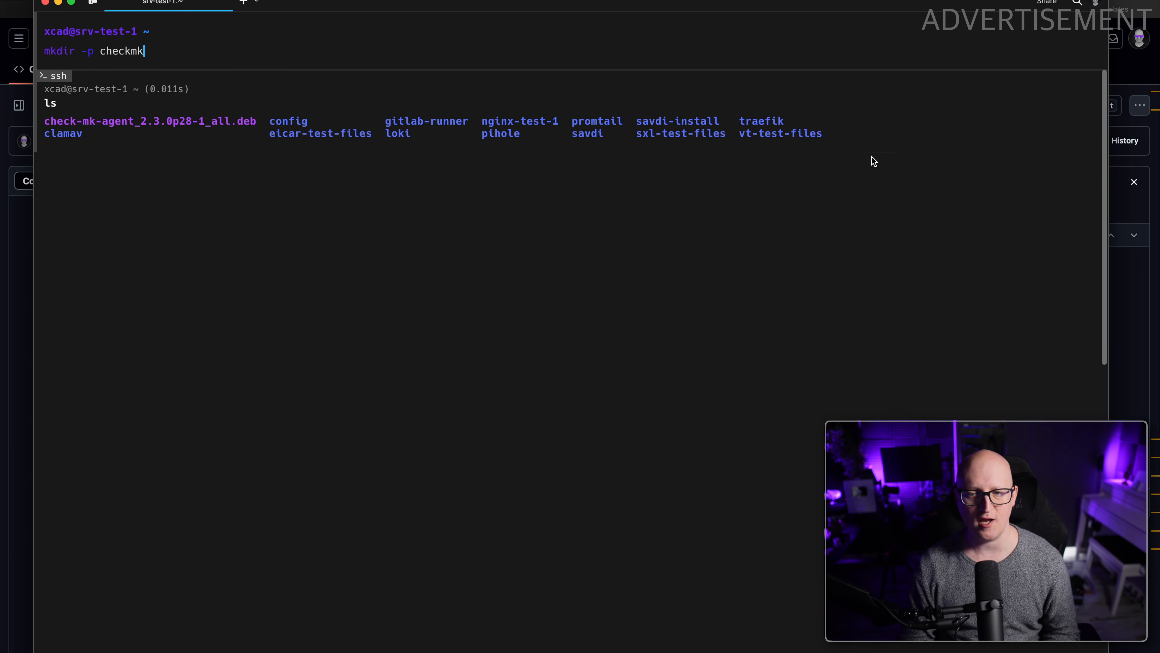
pyautogui.press('Return')
pyautogui.write('cd che')
pyautogui.press('Tab')
pyautogui.press('Tab')
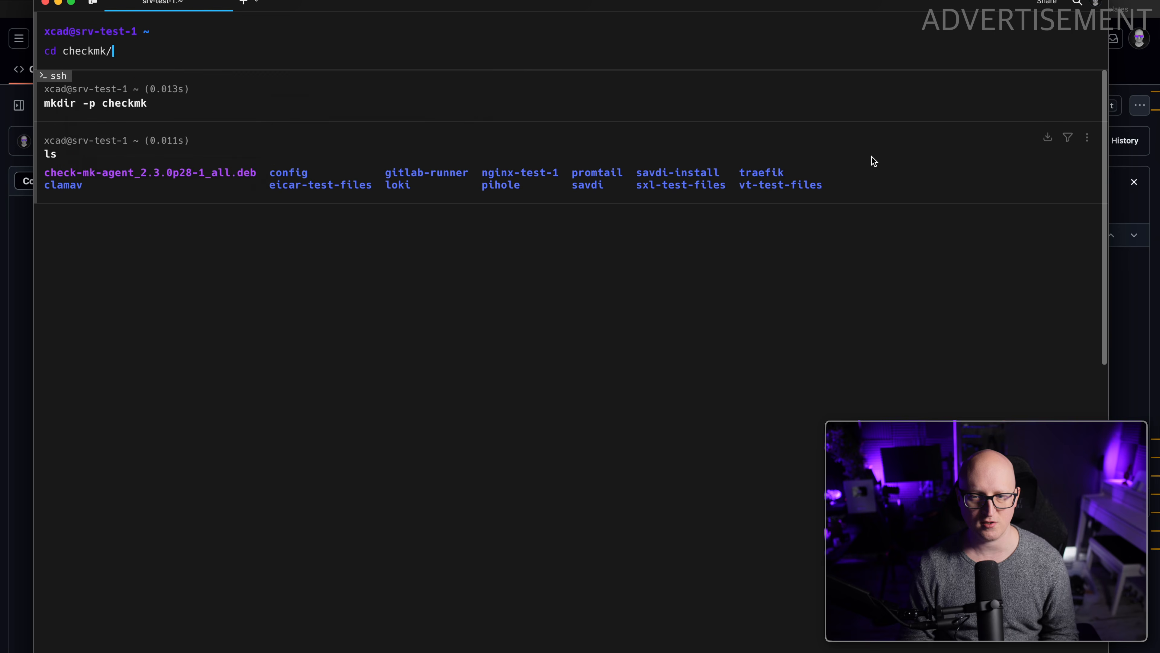
pyautogui.press('Return')
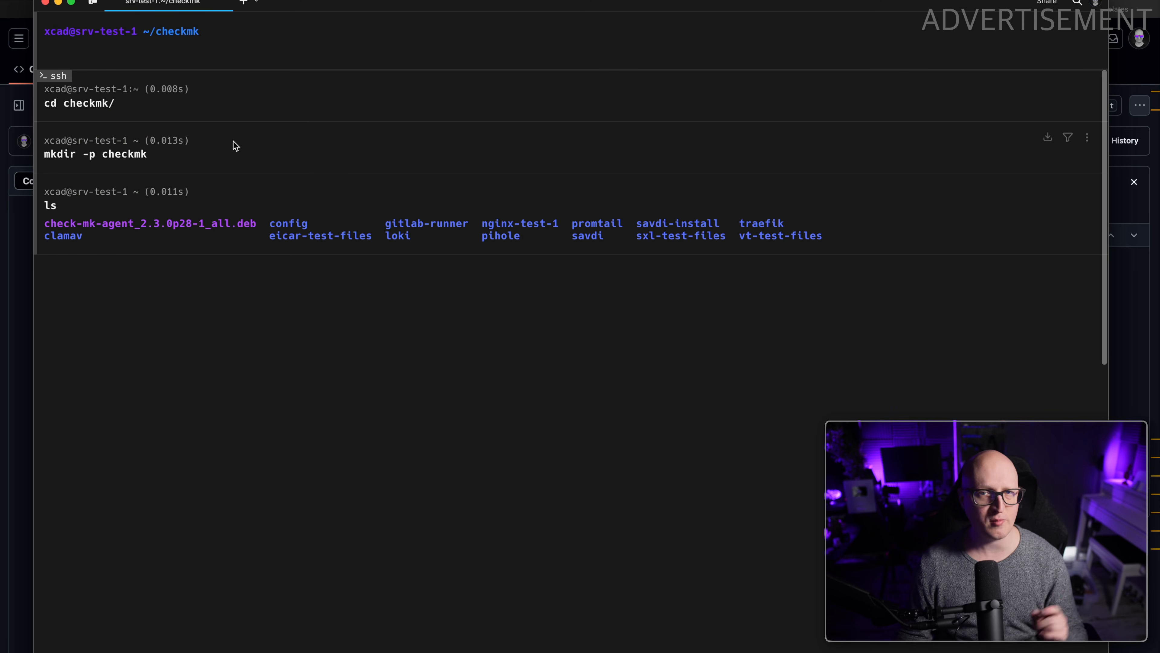
# Switch to Visual Studio Code and open the home directory of srv-test-1 over SSH.
pyautogui.rightClick(713, 651)
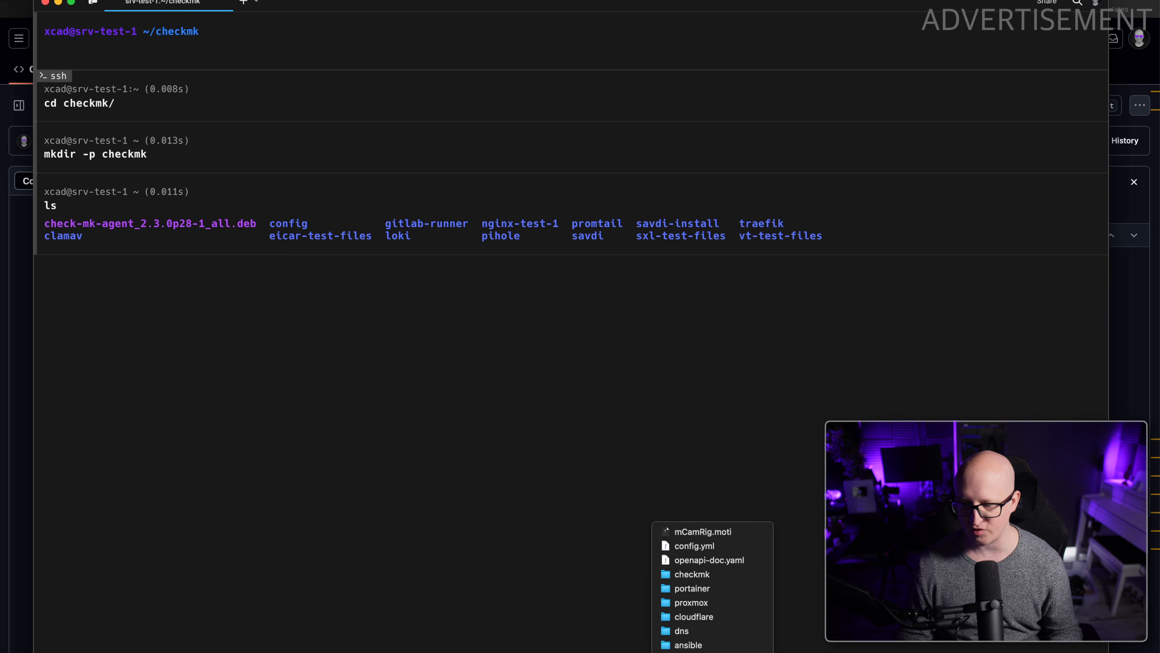
pyautogui.click(704, 651)
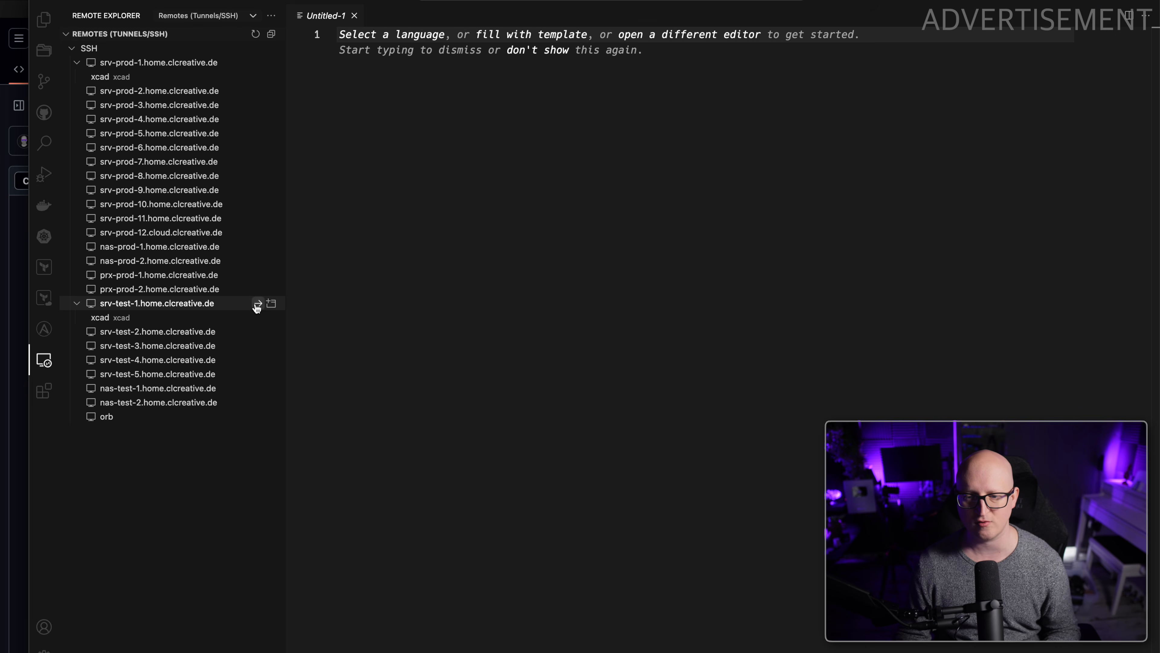
pyautogui.click(256, 304)
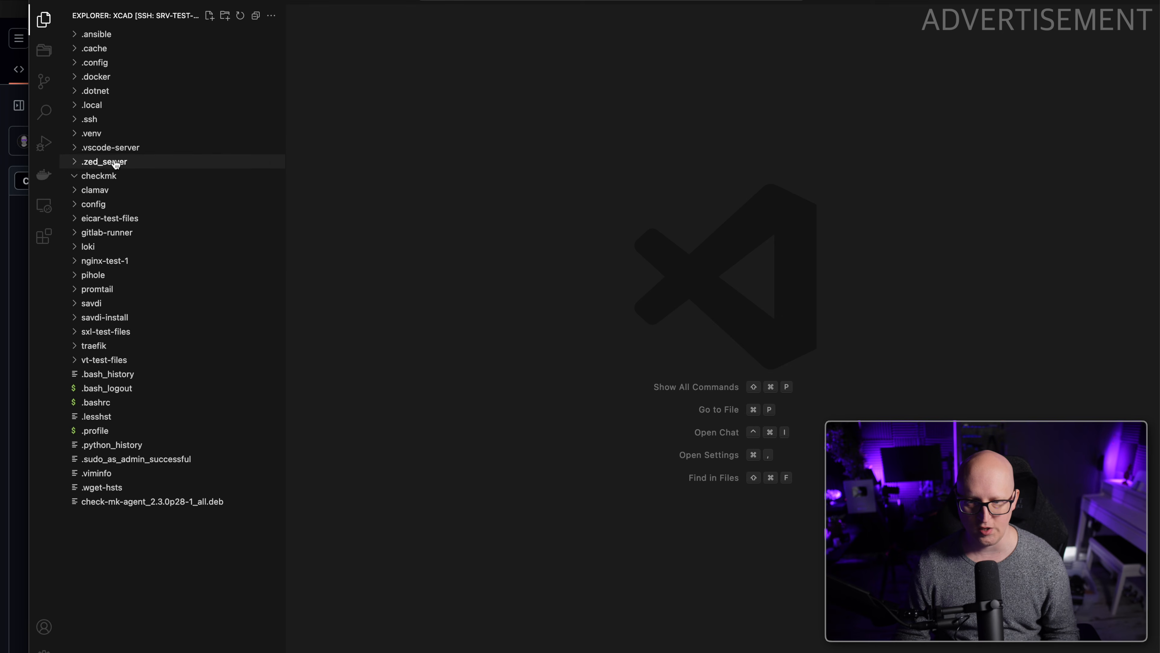
# Create compose.yaml in the checkmk folder and paste the Checkmk compose configuration from the boilerplates repository into it.
pyautogui.rightClick(113, 179)
pyautogui.click(168, 184)
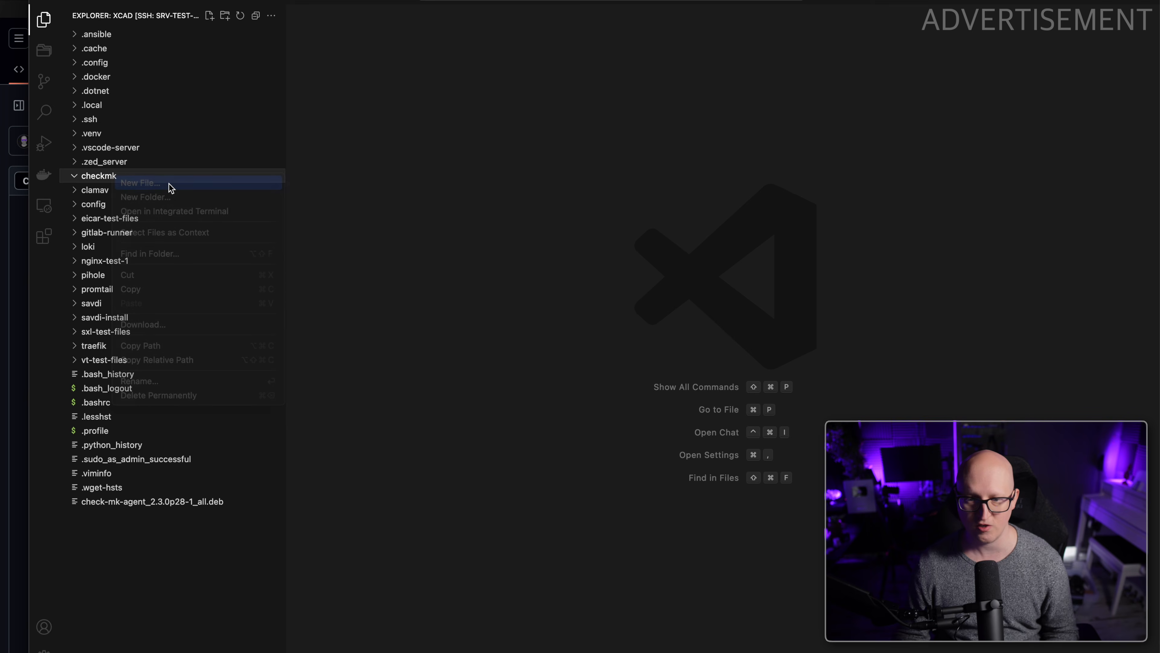
pyautogui.write('compose.yaml')
pyautogui.press('Return')
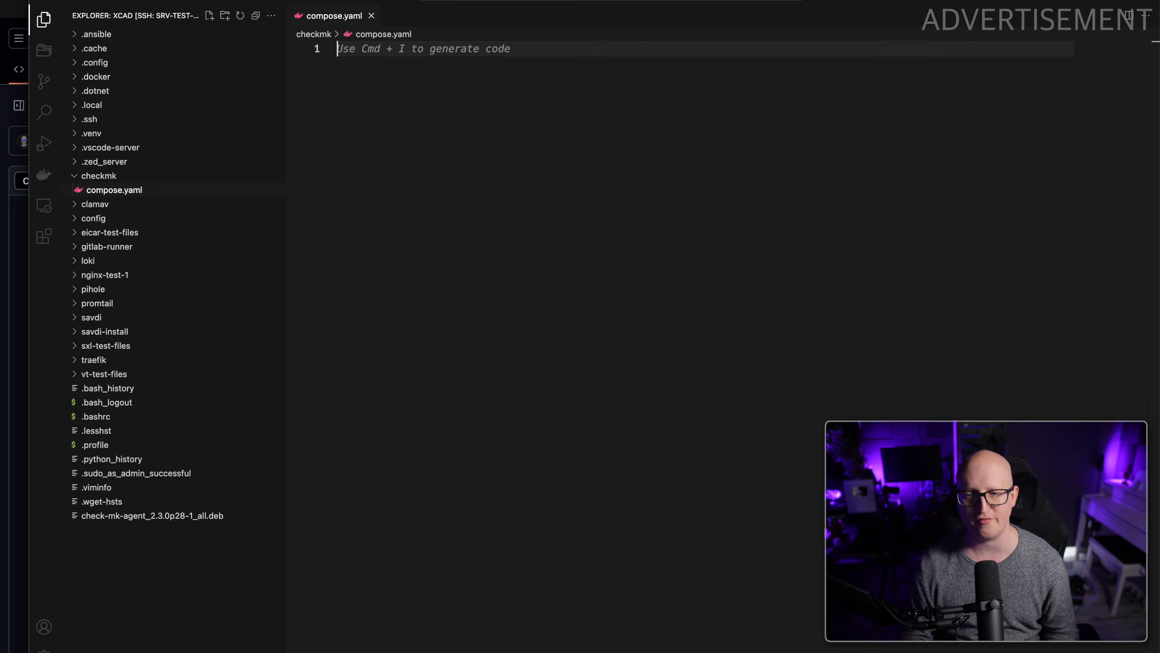
pyautogui.press('super+v')
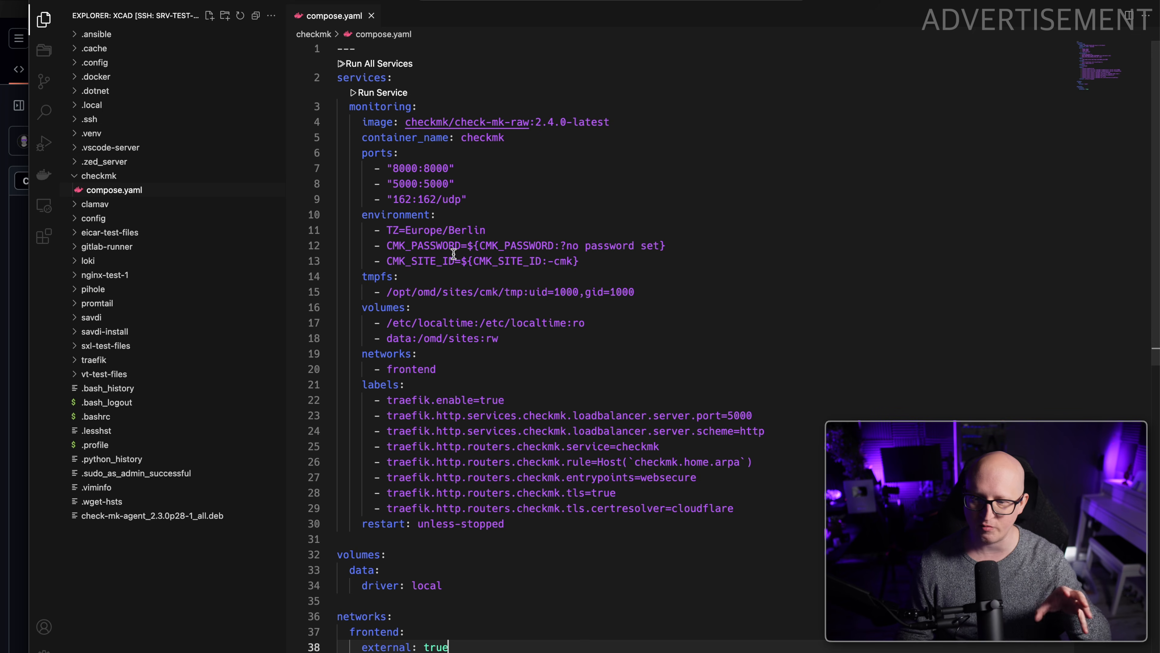
# Create an empty .env file in the checkmk folder.
pyautogui.rightClick(122, 176)
pyautogui.click(148, 180)
pyautogui.write('.env')
pyautogui.press('Return')
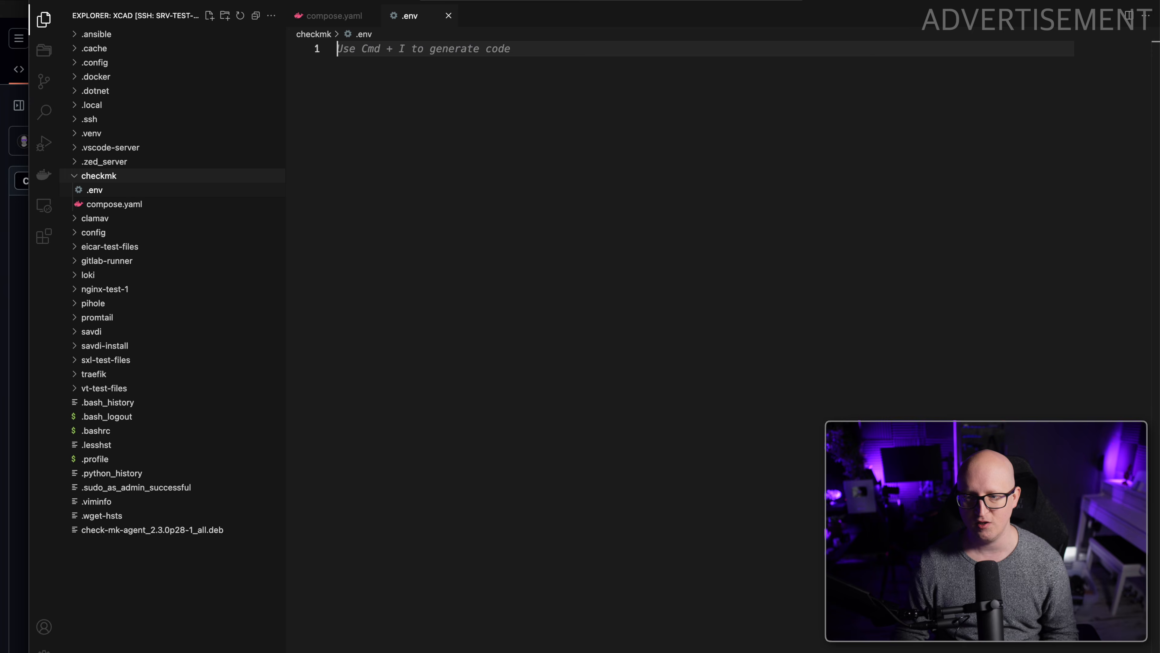
# Copy the CMK_PASSWORD variable name from compose.yaml into .env and append an equals sign.
pyautogui.click(355, 15)
pyautogui.doubleClick(523, 245)
pyautogui.press('super+c')
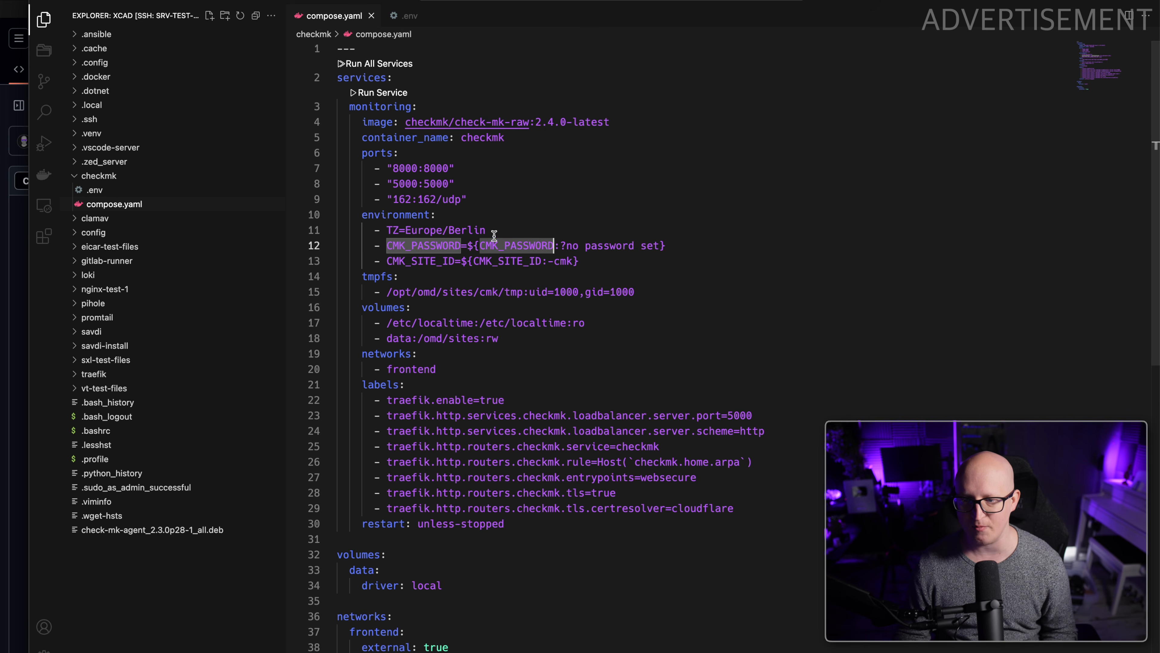
pyautogui.click(405, 17)
pyautogui.press('super+v')
pyautogui.write('=')
# Check how compose.yaml references CMK_PASSWORD, and enter the site password as its value in .env, followed by a new line.
pyautogui.click(339, 20)
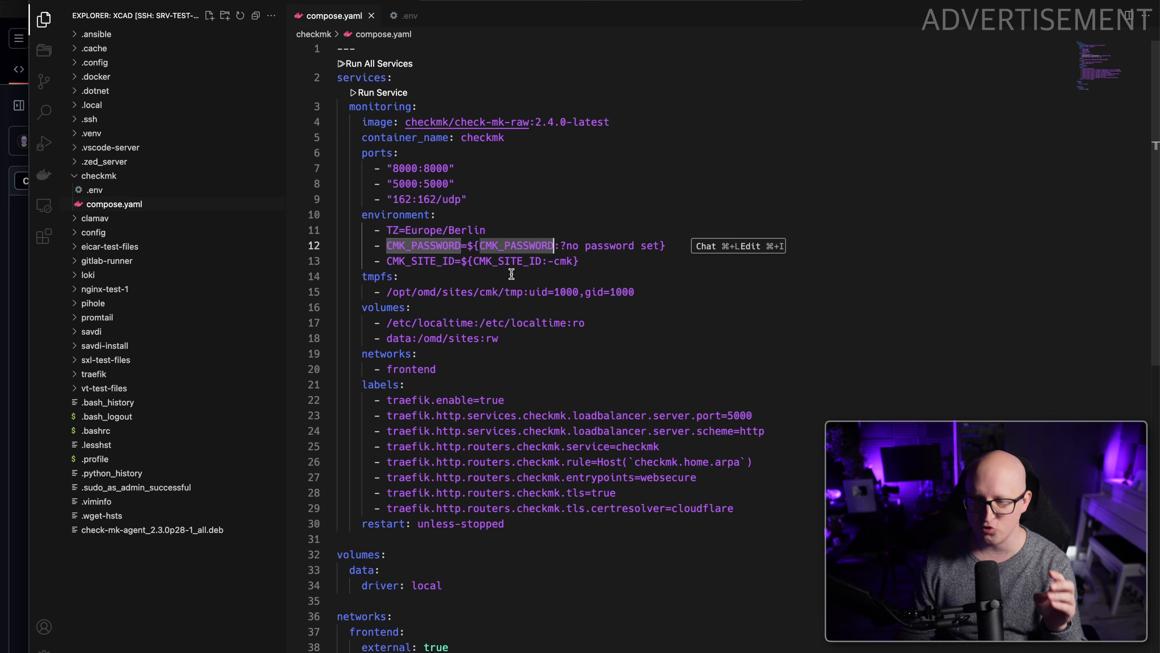
pyautogui.click(516, 260)
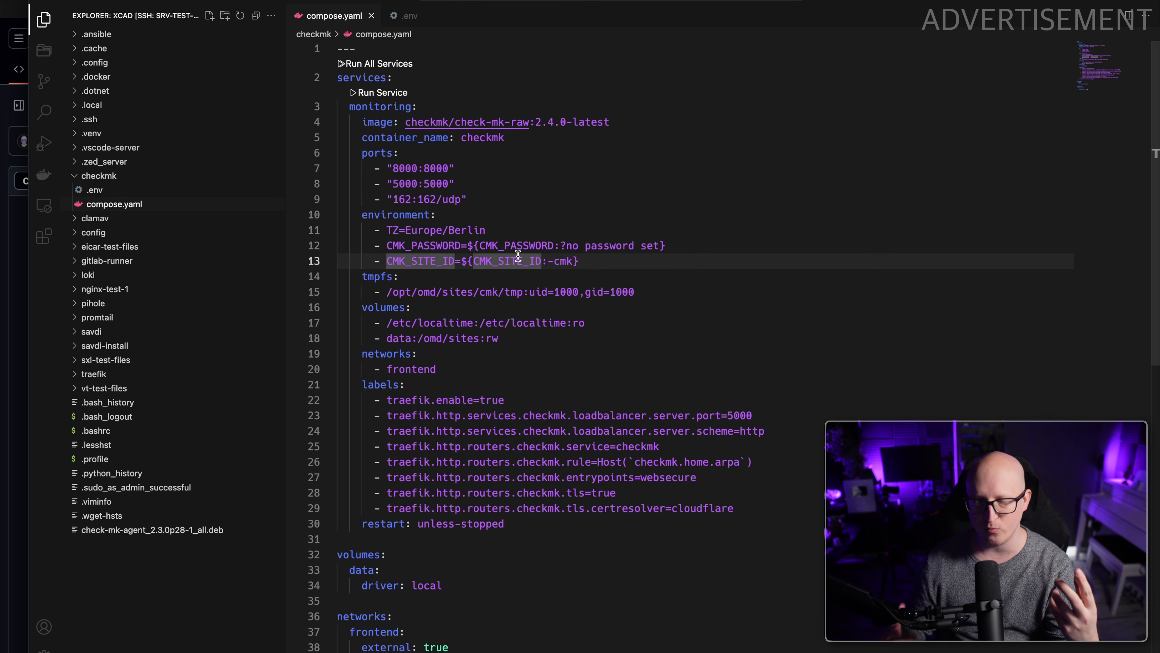
pyautogui.click(517, 245)
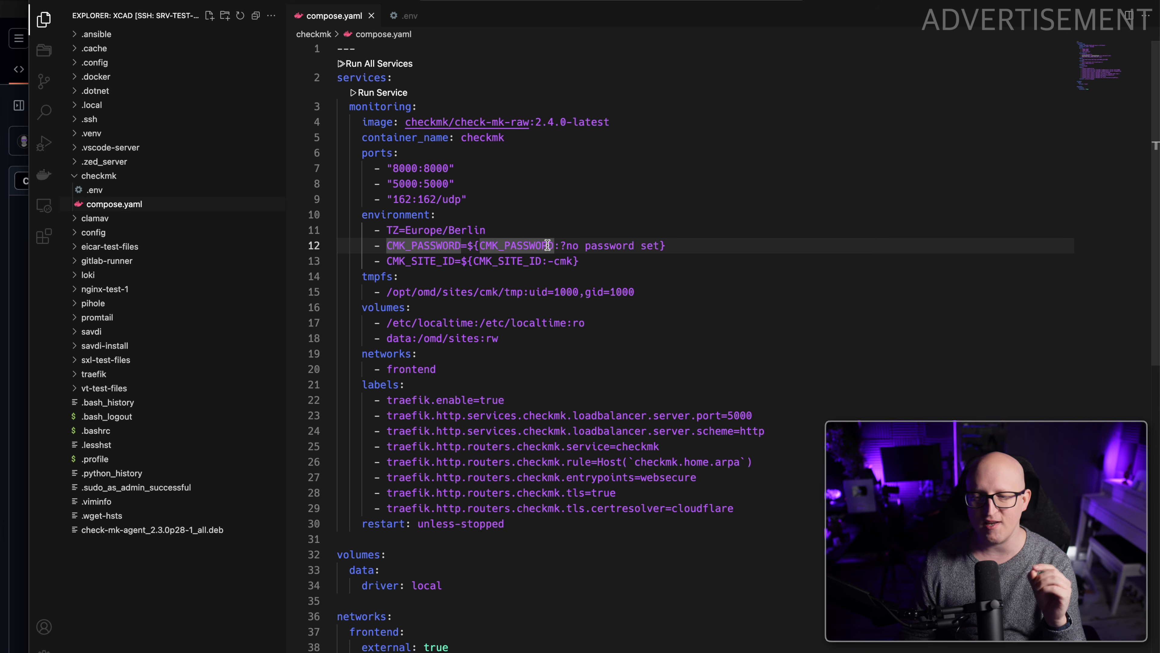
pyautogui.moveTo(562, 245); pyautogui.dragTo(656, 247)
pyautogui.click(617, 274)
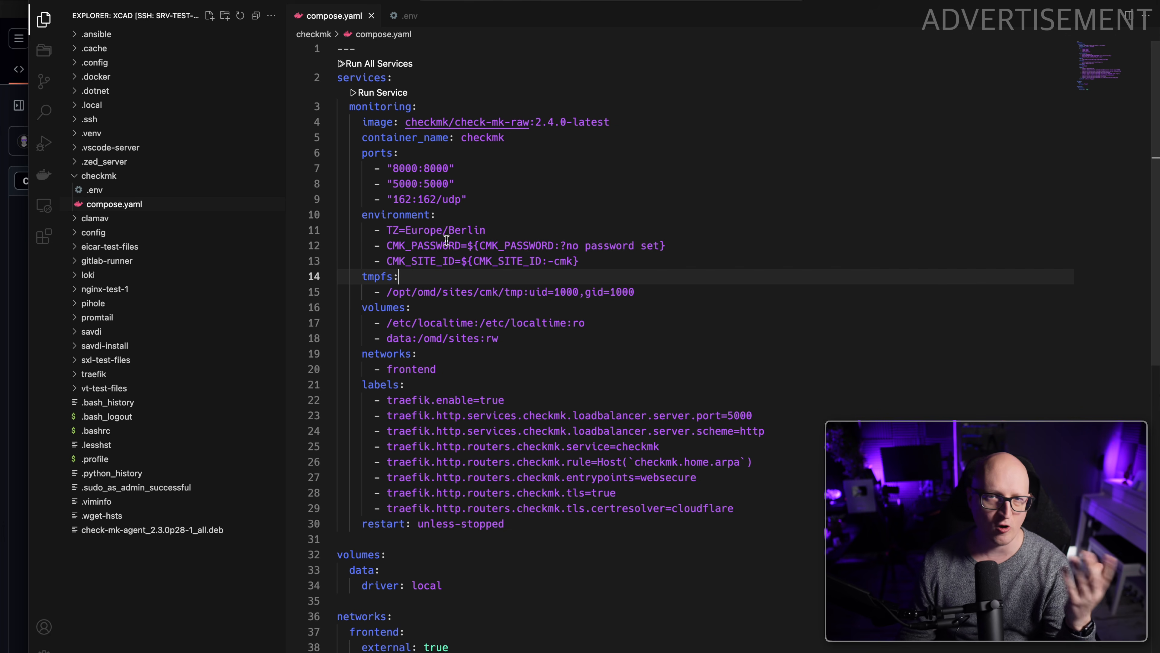
pyautogui.click(404, 16)
pyautogui.write('testtest')
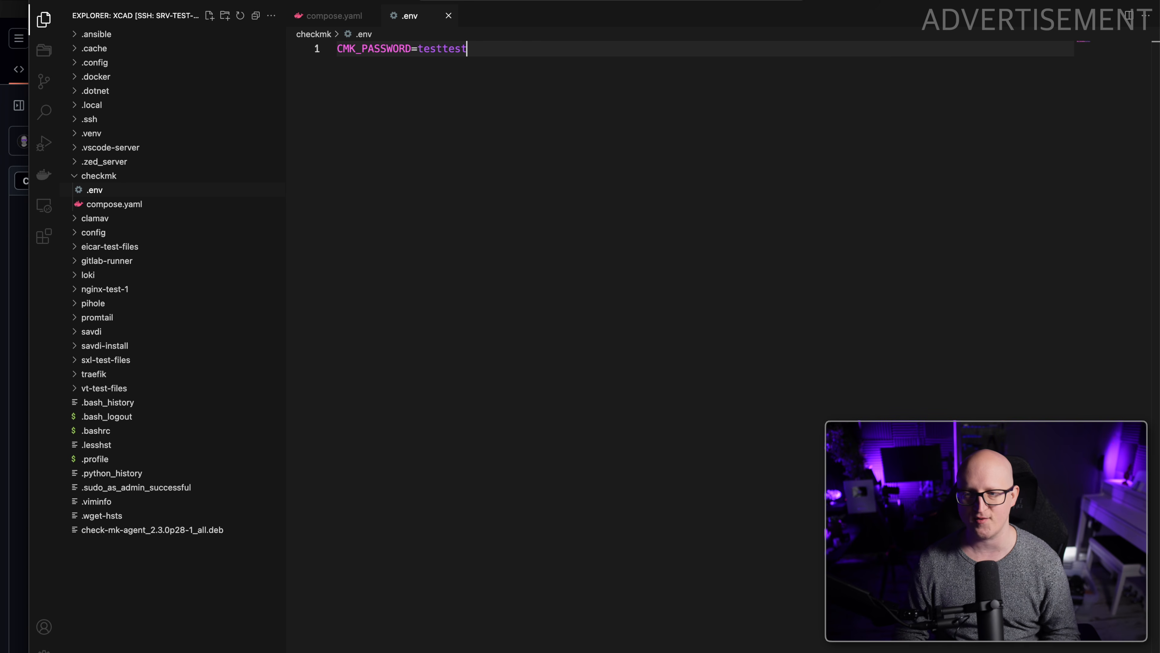
pyautogui.press('Return')
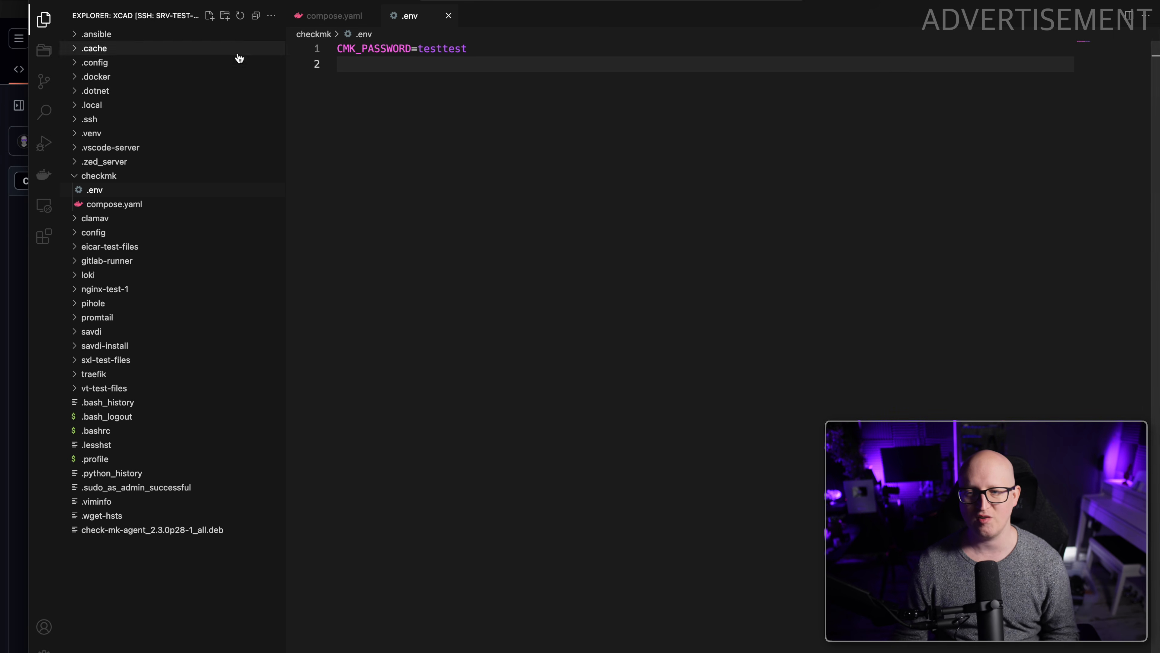
# Review the CMK_SITE_ID environment variable and its default value in compose.yaml.
pyautogui.click(352, 19)
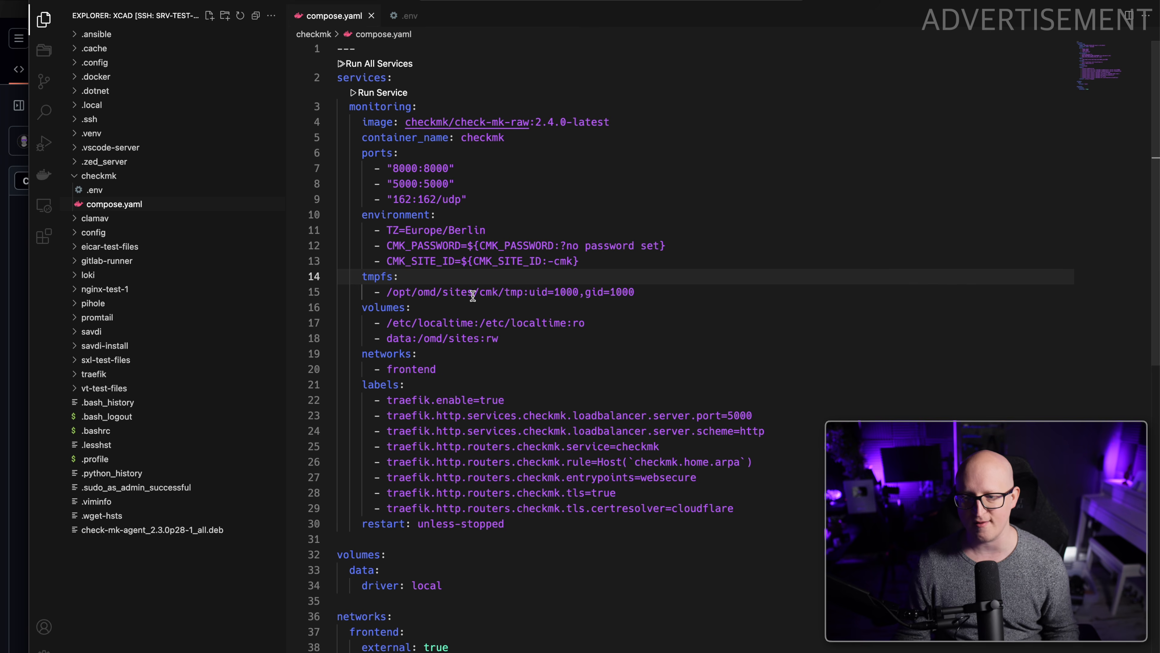
pyautogui.doubleClick(435, 260)
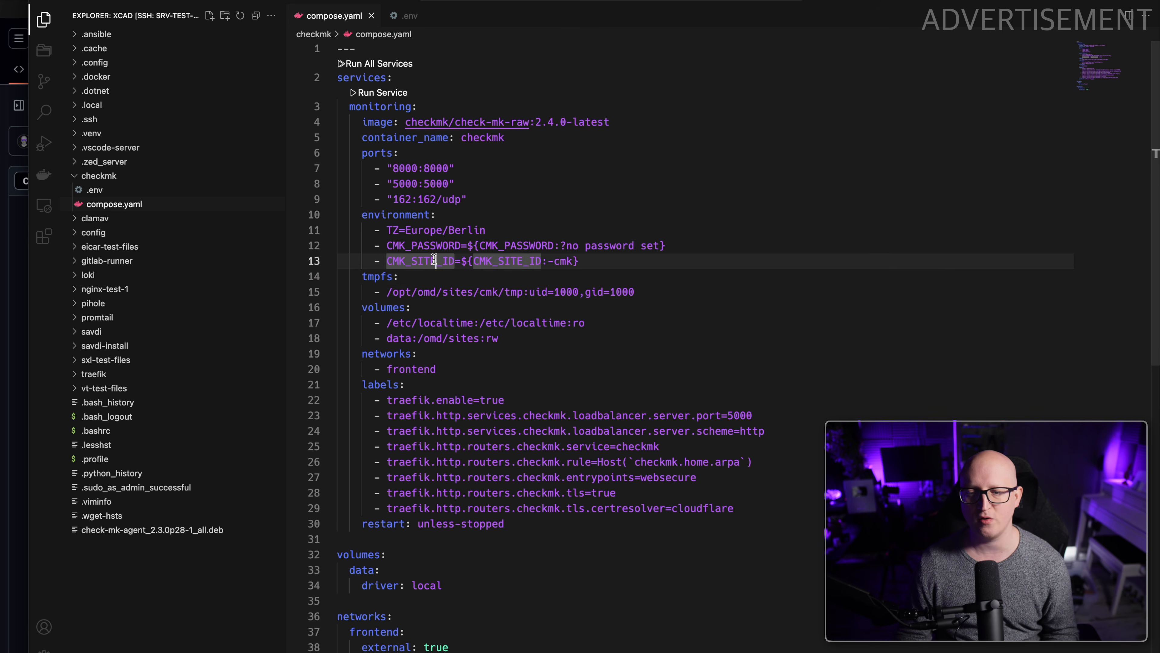
pyautogui.click(503, 267)
pyautogui.scroll(-1, 526, 267)
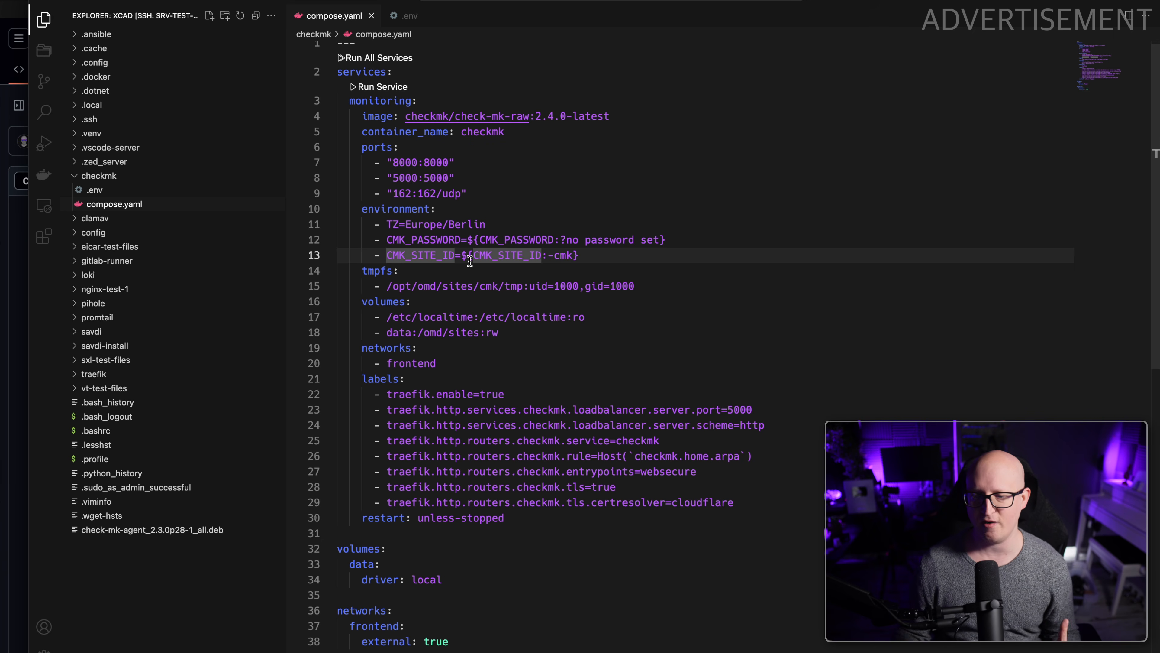
pyautogui.doubleClick(558, 256)
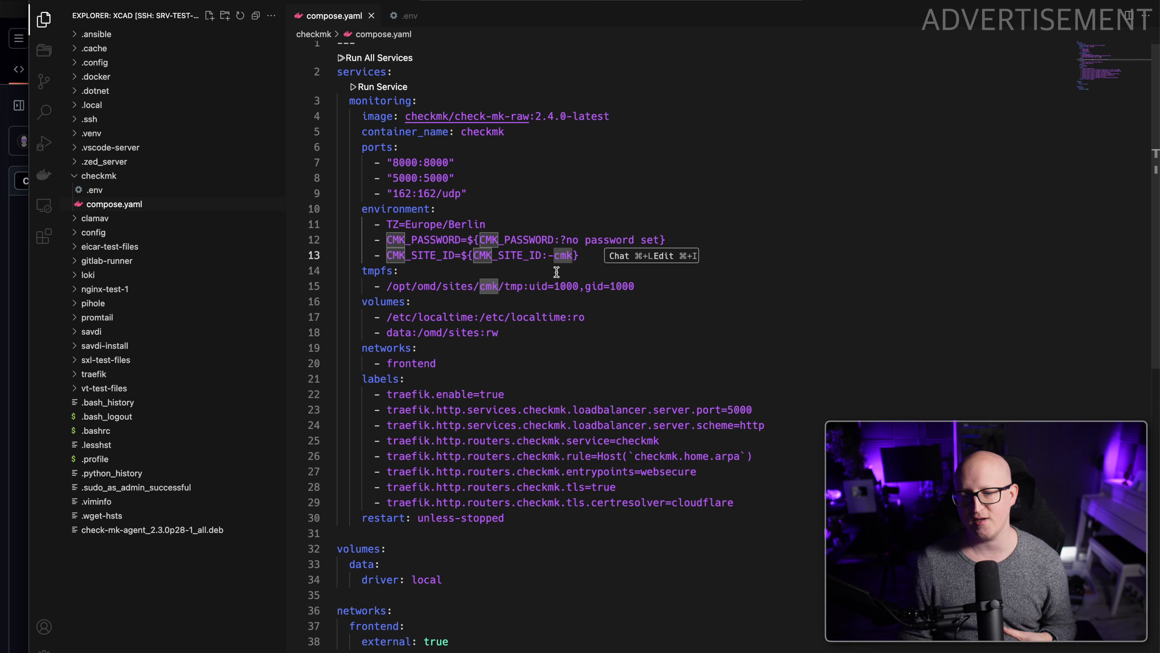
pyautogui.click(556, 272)
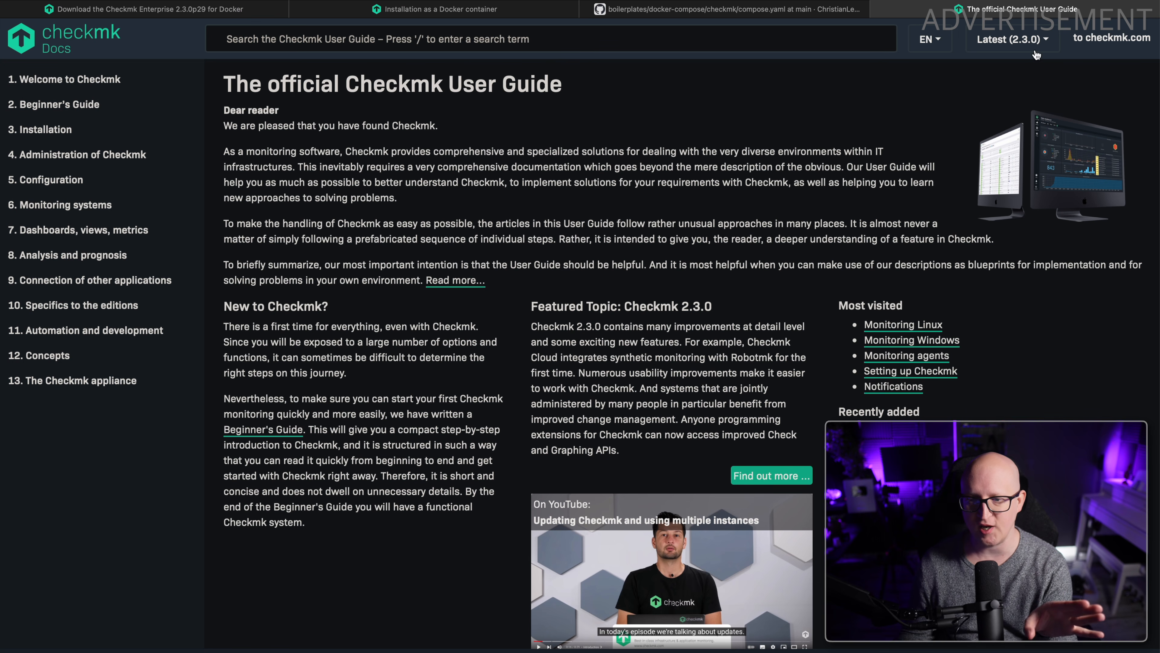
# Check the available versions in the Checkmk User Guide and return to compose.yaml in Visual Studio Code.
pyautogui.click(1032, 42)
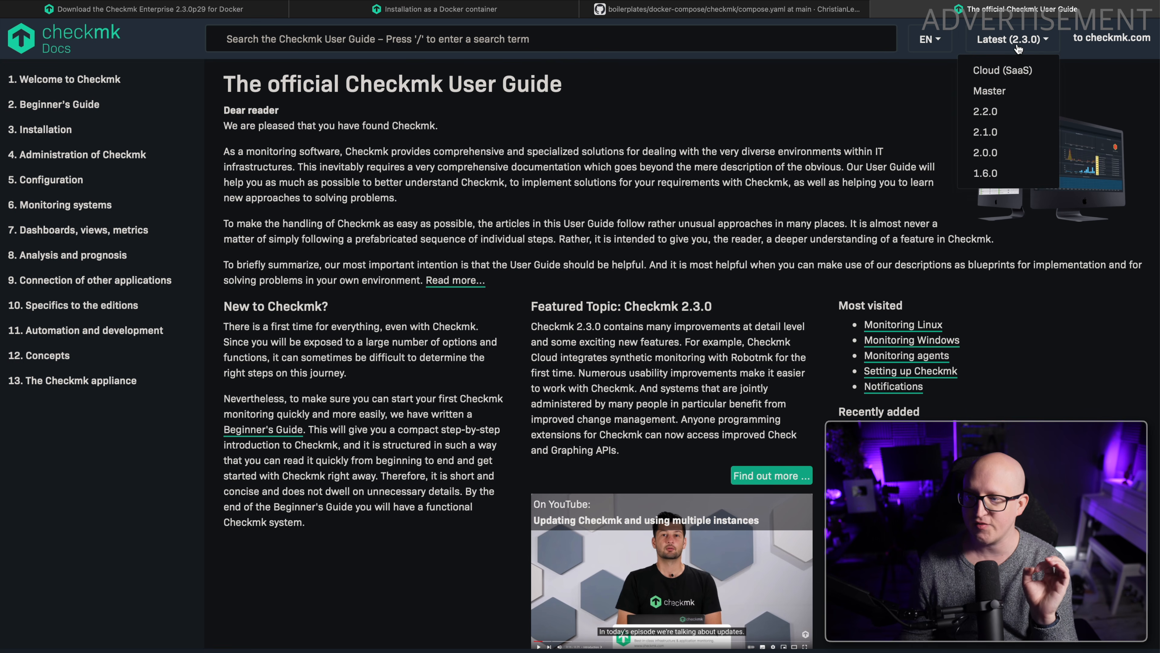
pyautogui.click(654, 172)
pyautogui.press('super+Tab')
# Review the 8000, 5000 and 162/udp port mappings of the monitoring service in compose.yaml.
pyautogui.click(455, 154)
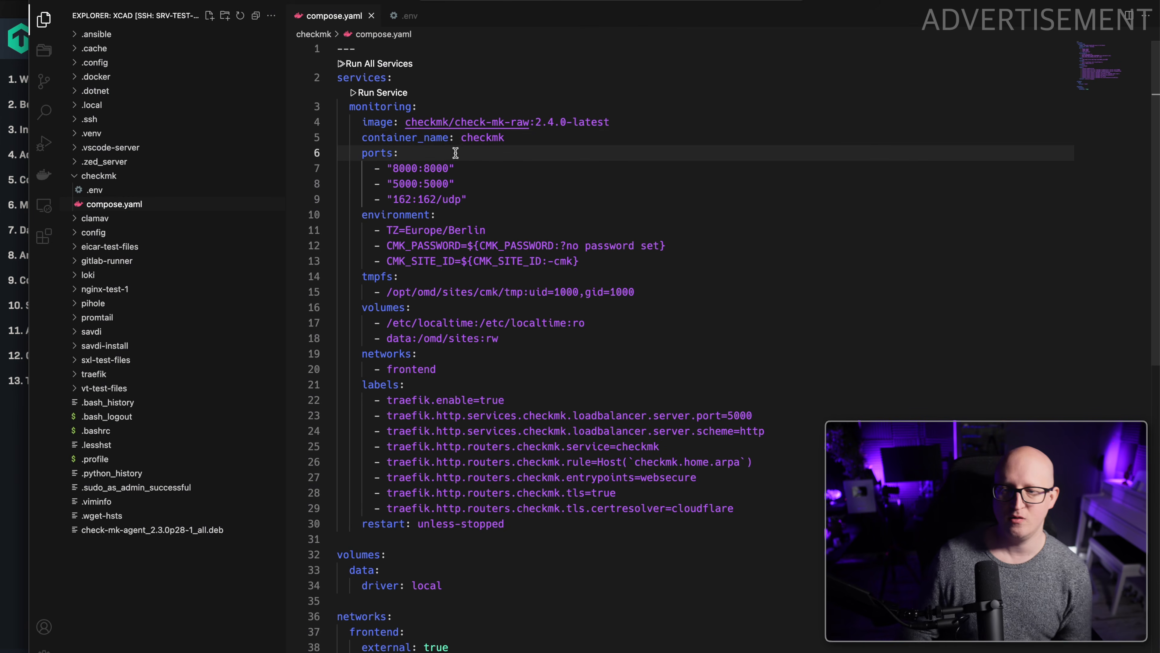
pyautogui.click(475, 210)
pyautogui.moveTo(486, 198); pyautogui.dragTo(361, 168)
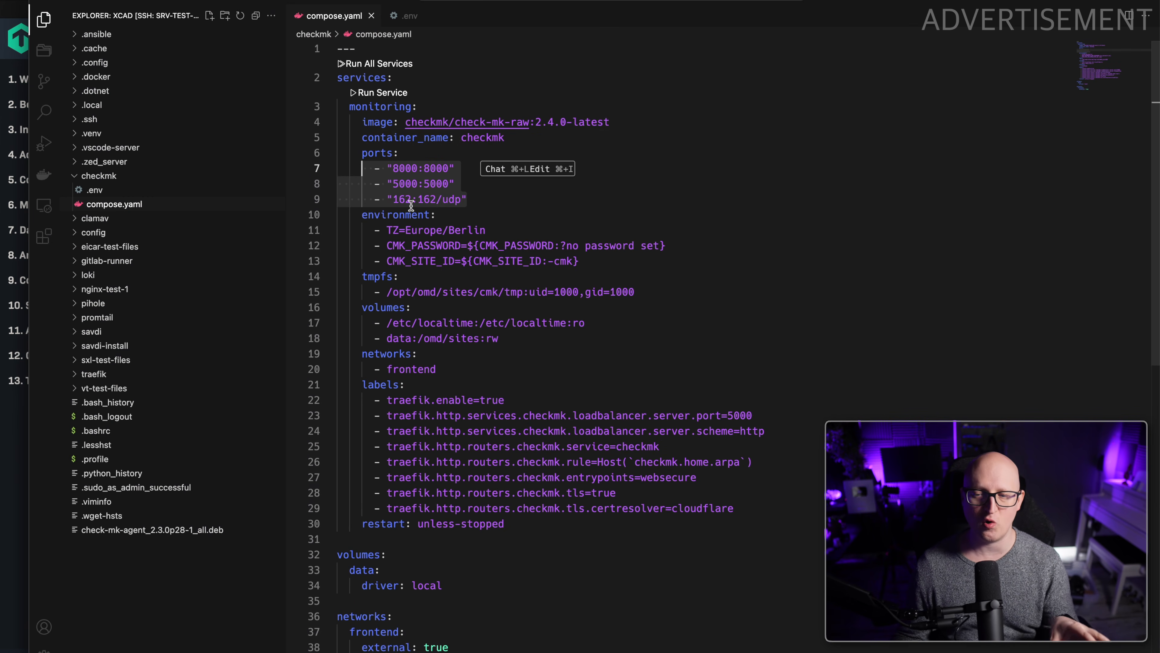
pyautogui.click(400, 168)
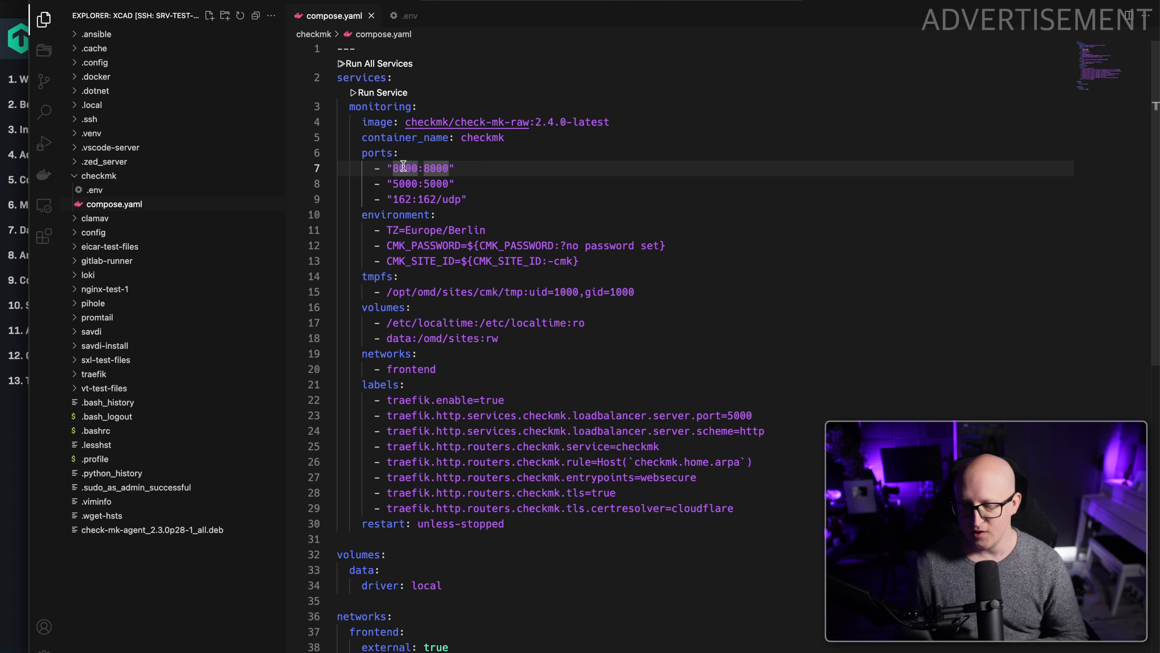
pyautogui.doubleClick(408, 183)
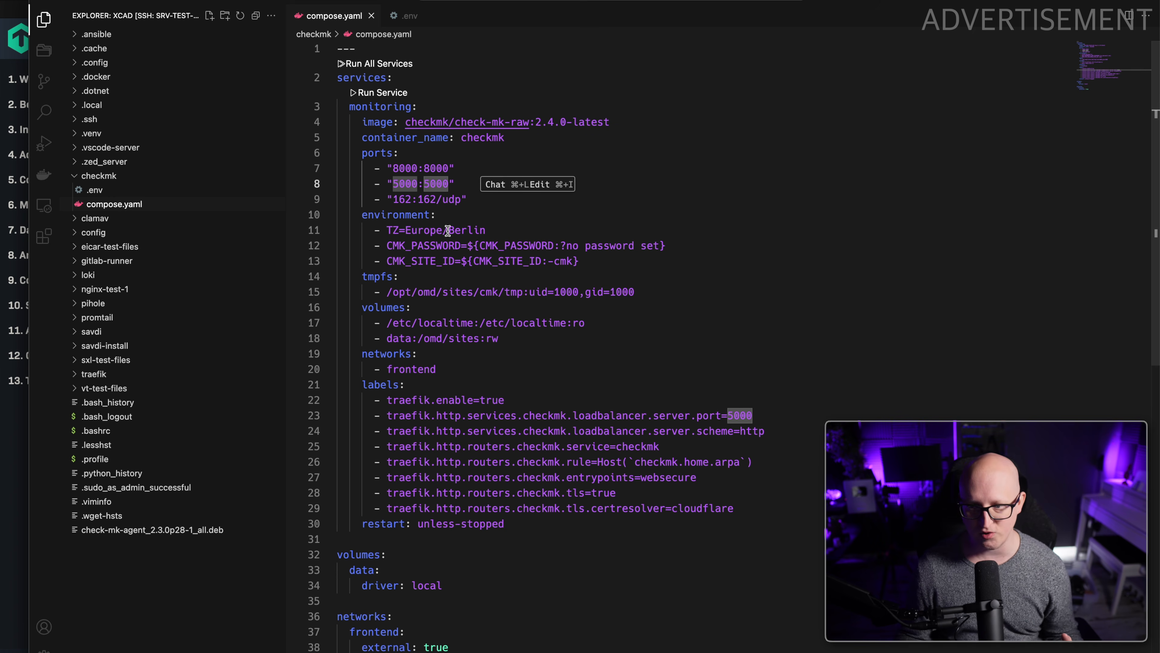
pyautogui.moveTo(463, 185); pyautogui.dragTo(337, 184)
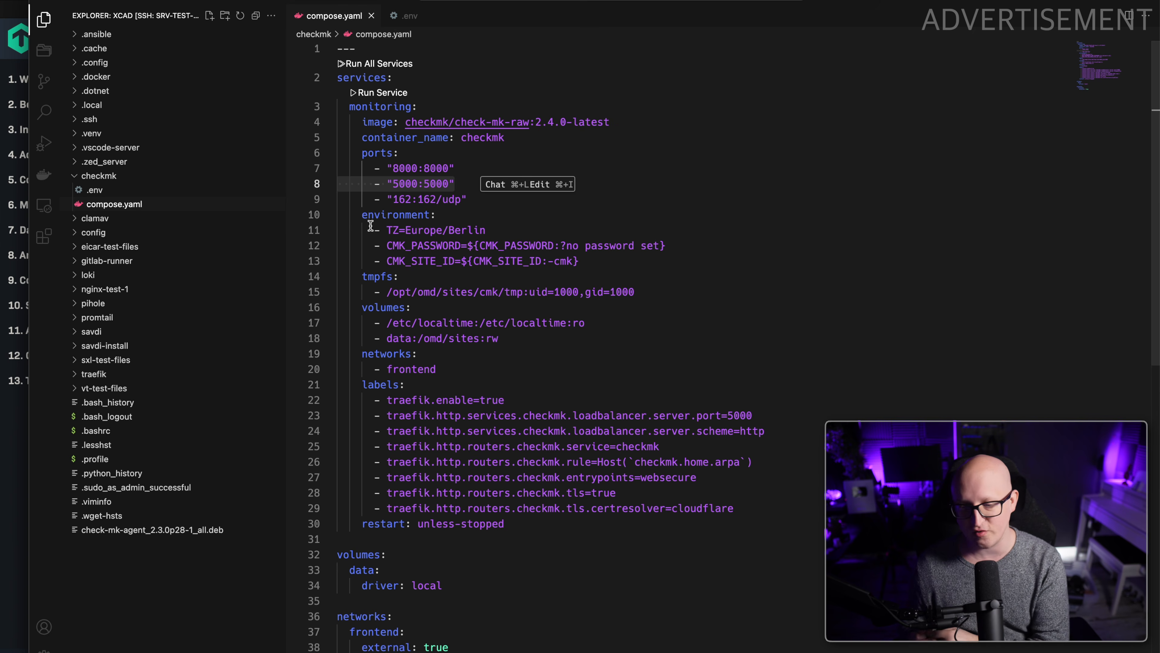
pyautogui.moveTo(392, 199); pyautogui.dragTo(468, 200)
pyautogui.click(469, 200)
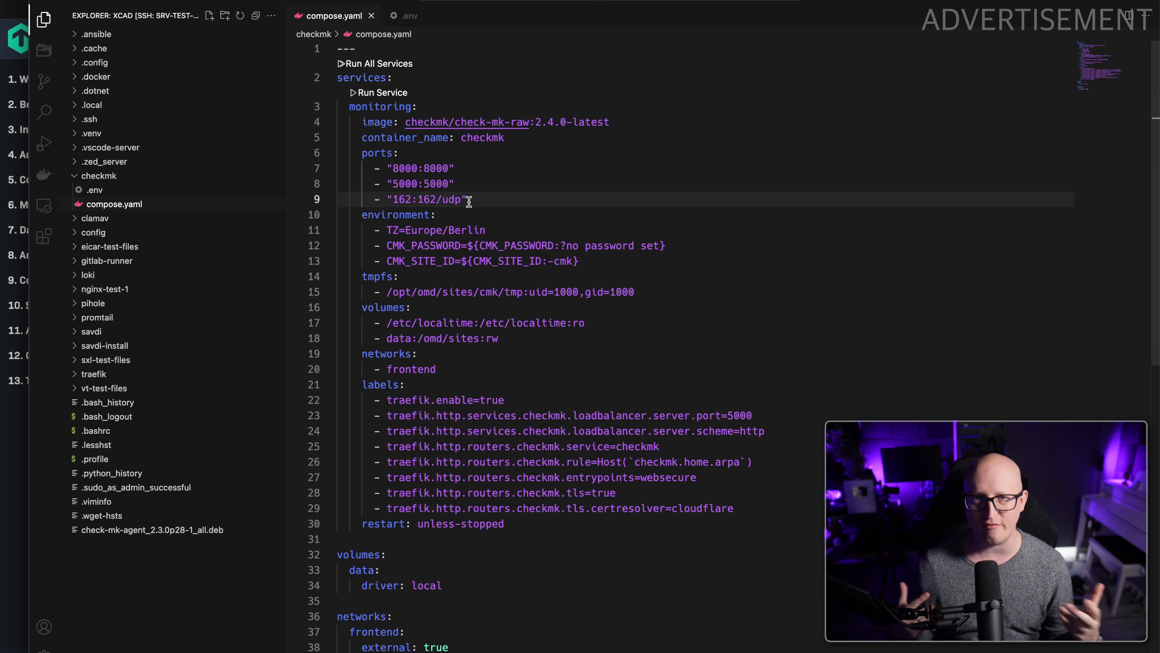
# Examine the tmpfs mount and the data volume mounted at /omd/sites in compose.yaml.
pyautogui.moveTo(399, 292); pyautogui.dragTo(442, 292)
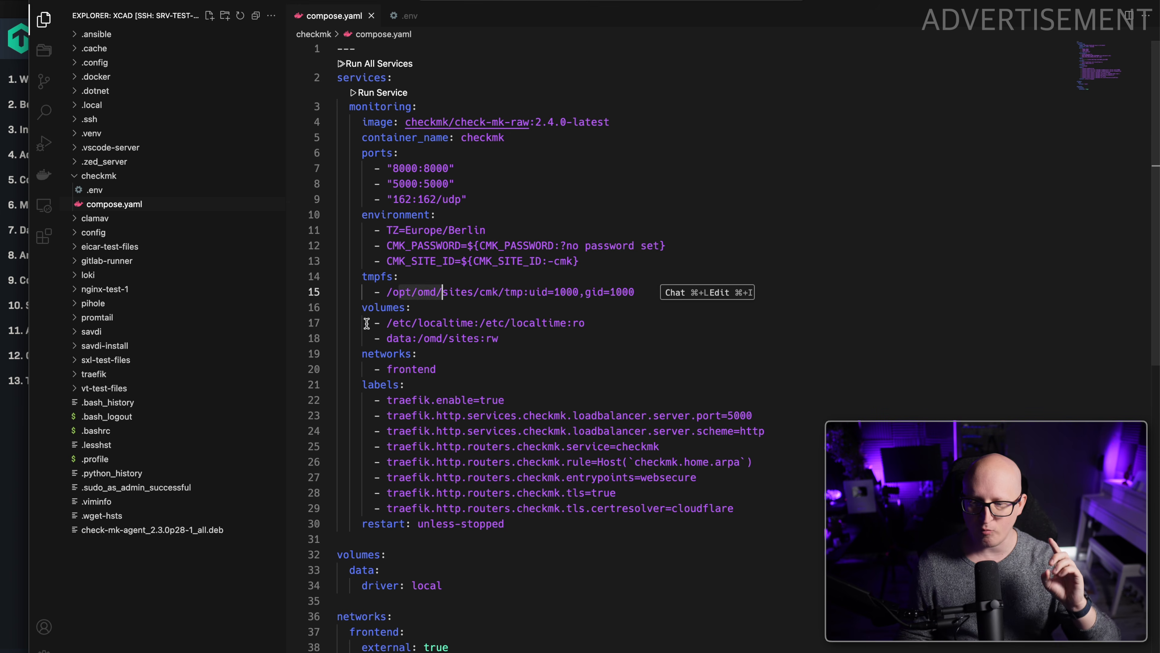
pyautogui.moveTo(375, 338); pyautogui.dragTo(498, 338)
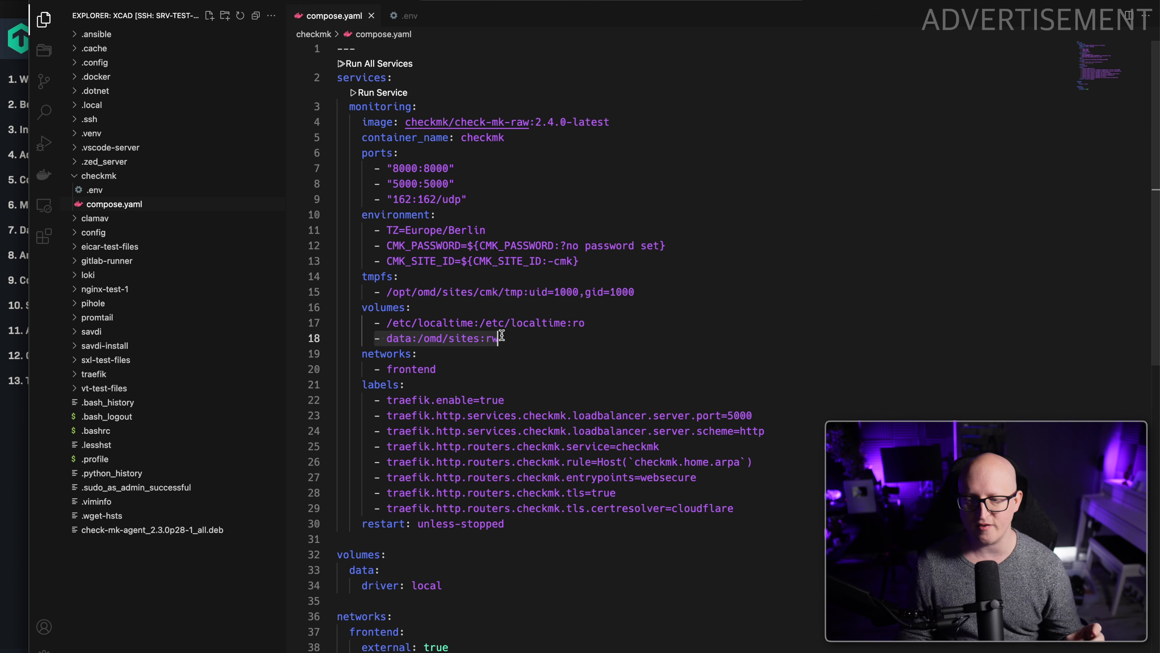
pyautogui.click(464, 371)
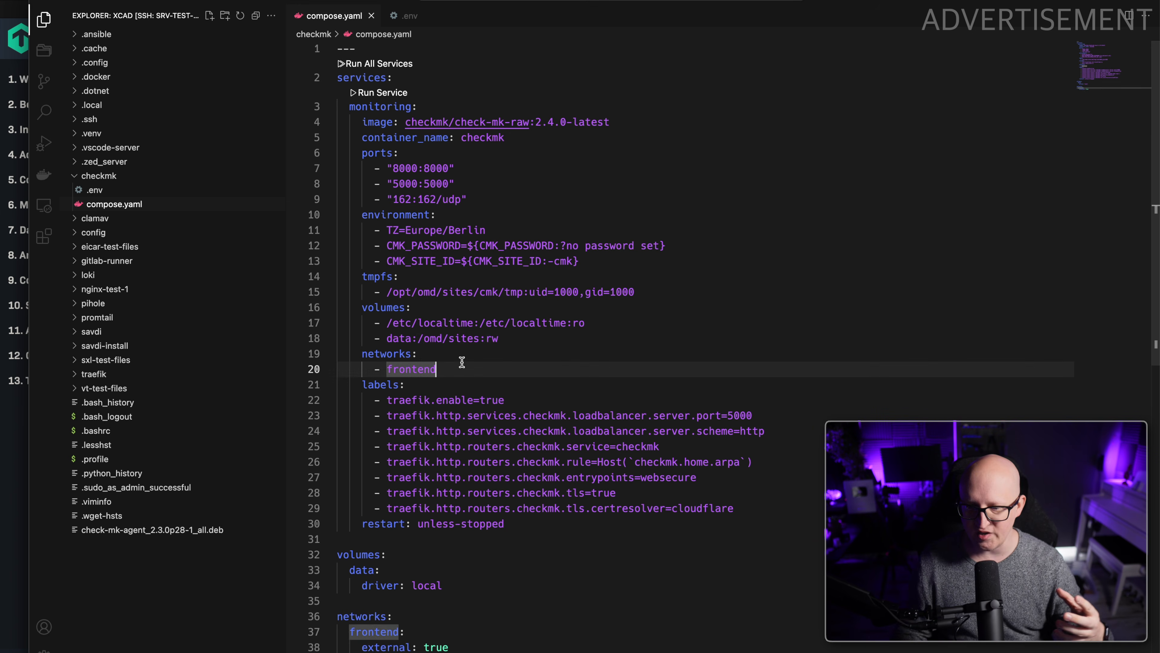
pyautogui.doubleClick(458, 339)
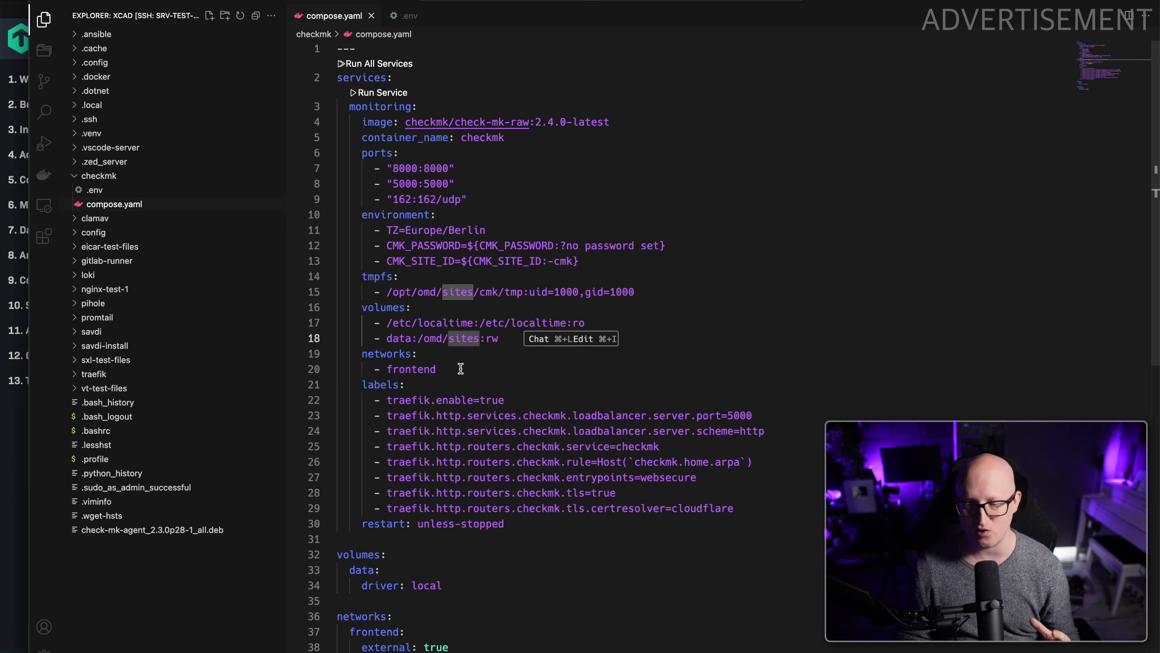
# Review the frontend network and the Traefik labels in compose.yaml, including the load balancer server port.
pyautogui.doubleClick(436, 362)
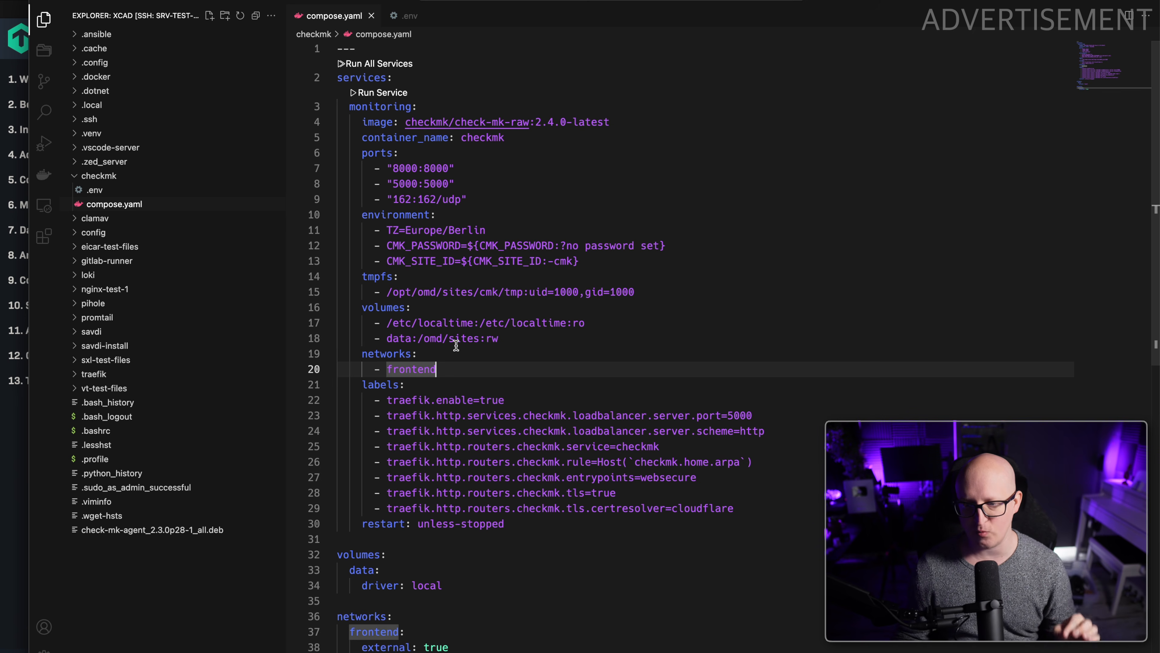
pyautogui.moveTo(455, 371); pyautogui.dragTo(338, 361)
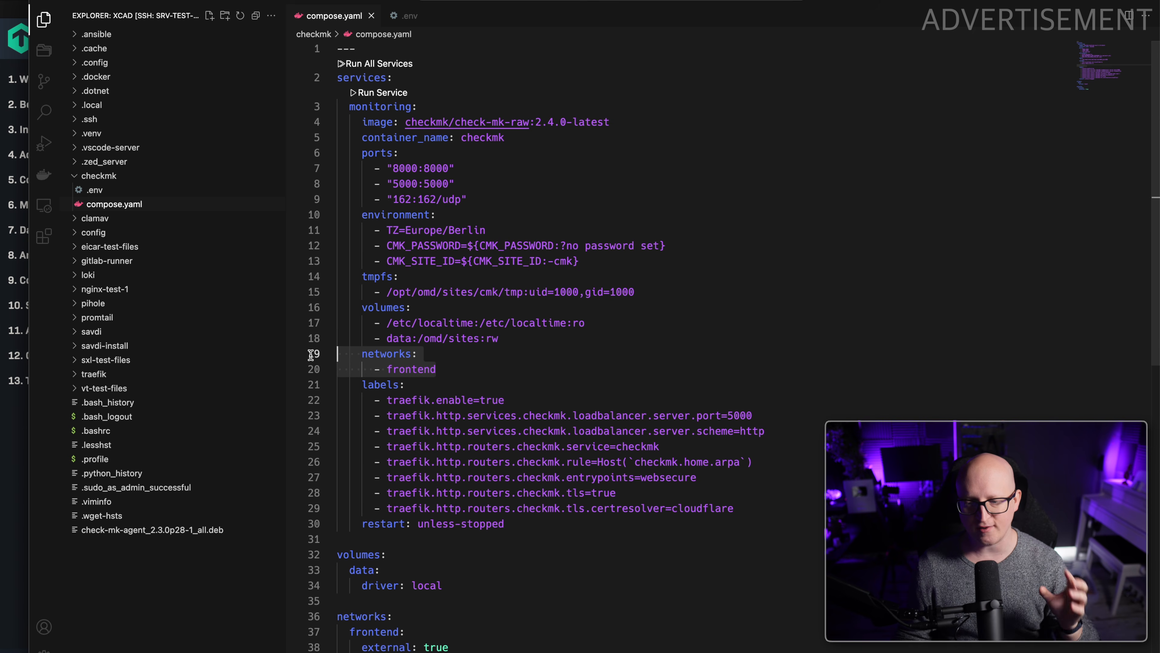
pyautogui.scroll(-5, 436, 379)
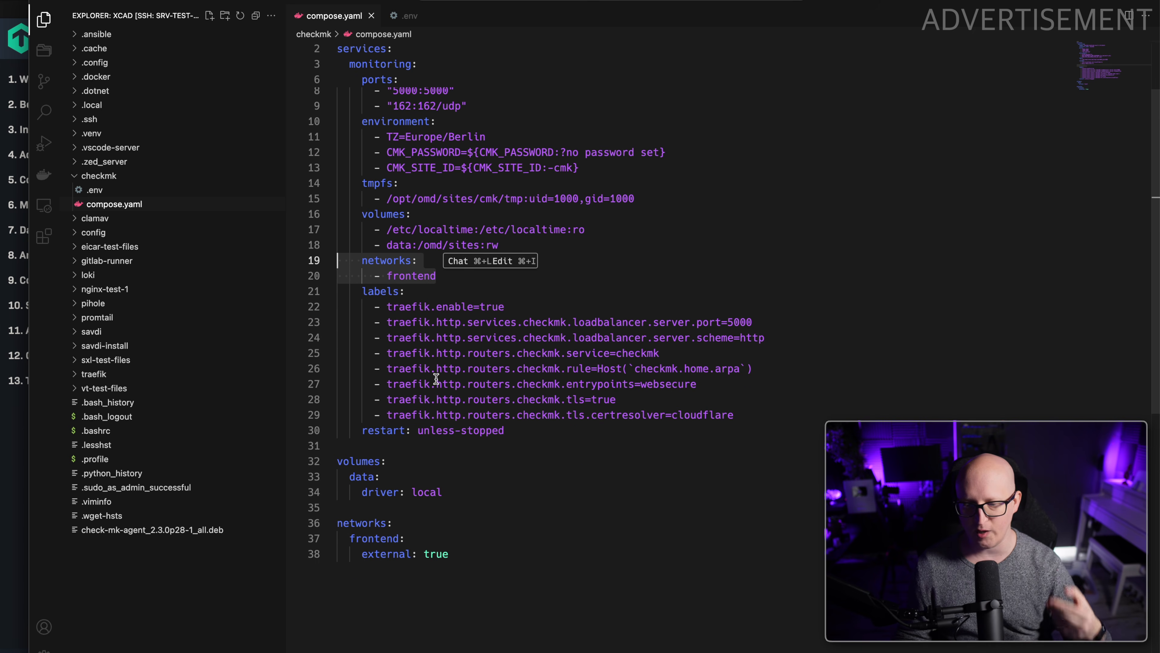
pyautogui.scroll(5, 436, 378)
pyautogui.moveTo(361, 384); pyautogui.dragTo(733, 505)
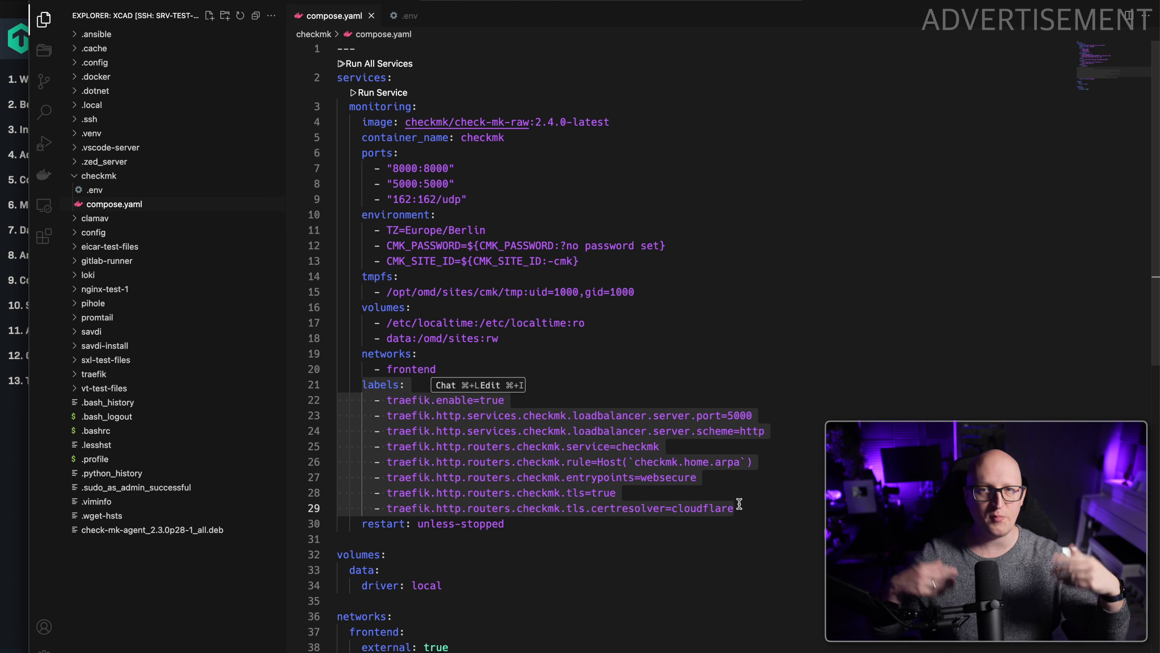
pyautogui.doubleClick(747, 417)
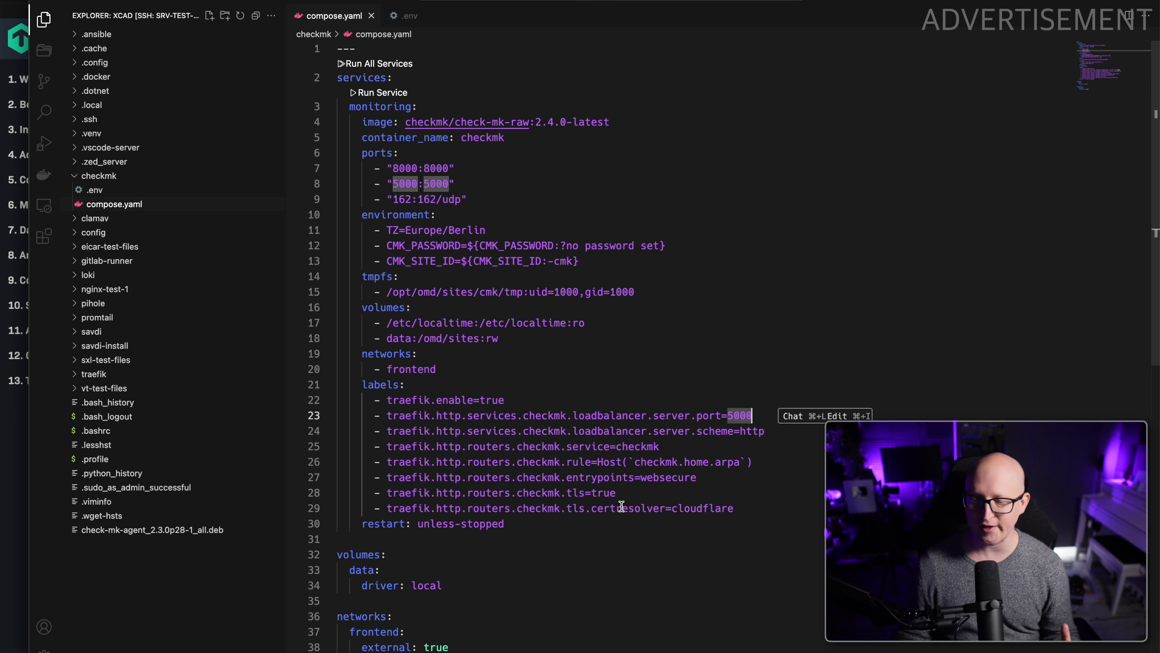
# Check the Traefik TLS and entrypoint labels and set the router's Host rule to checkmk.srv-test-1.home.clcreative.de in compose.yaml.
pyautogui.moveTo(659, 508); pyautogui.dragTo(716, 508)
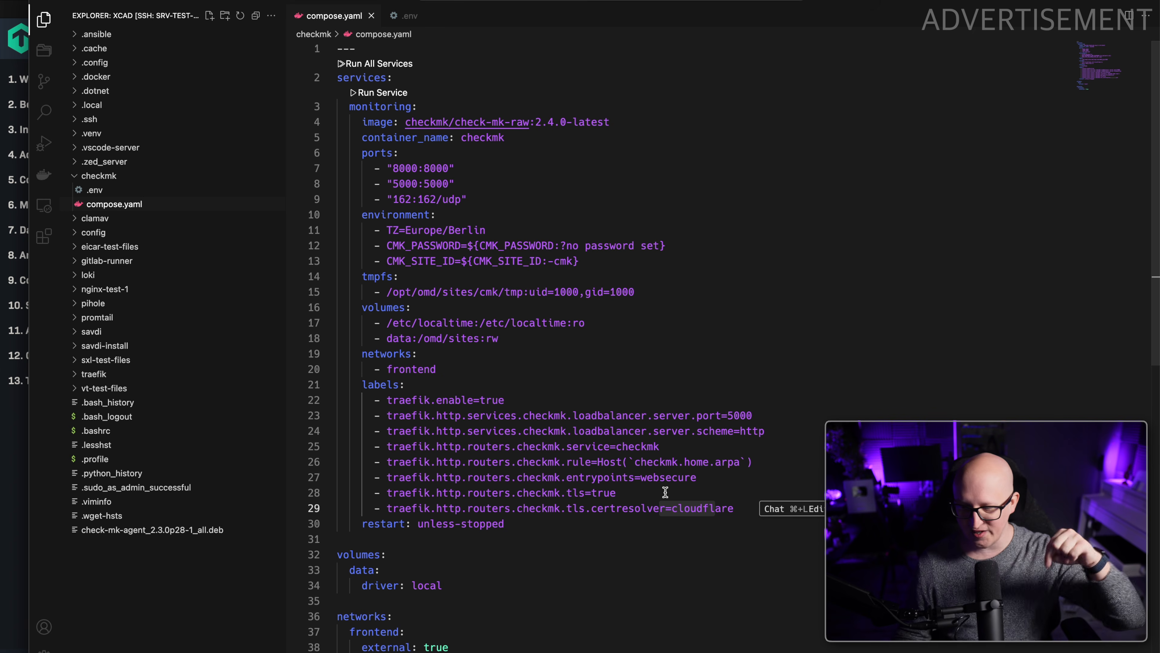
pyautogui.click(630, 491)
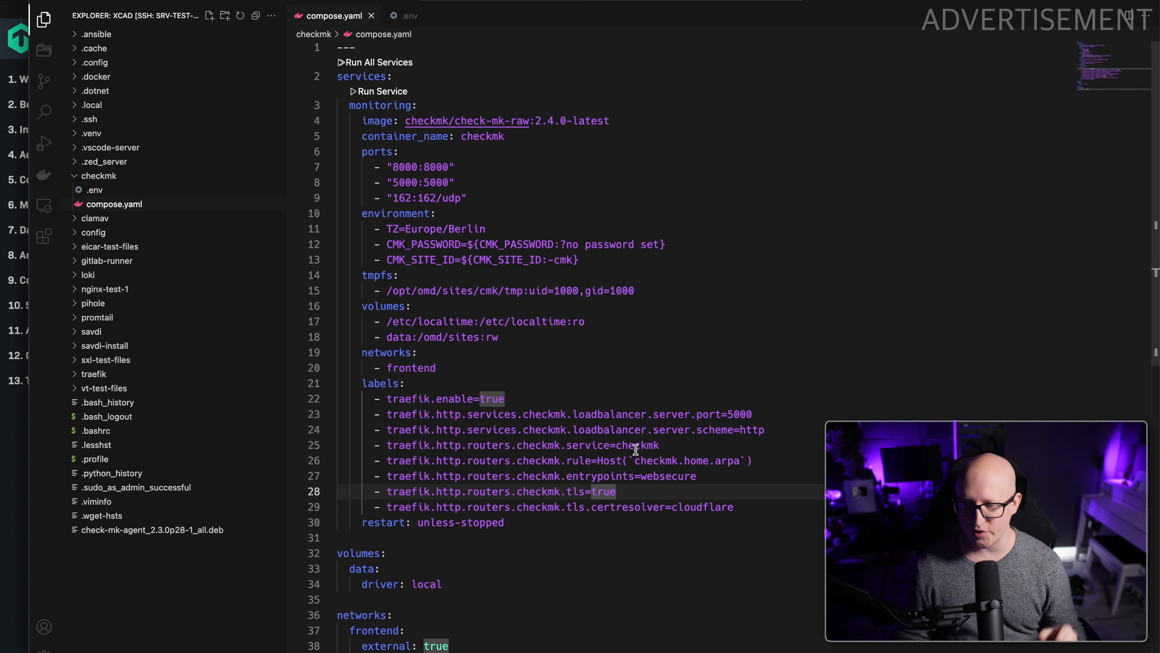
pyautogui.moveTo(638, 459); pyautogui.dragTo(735, 461)
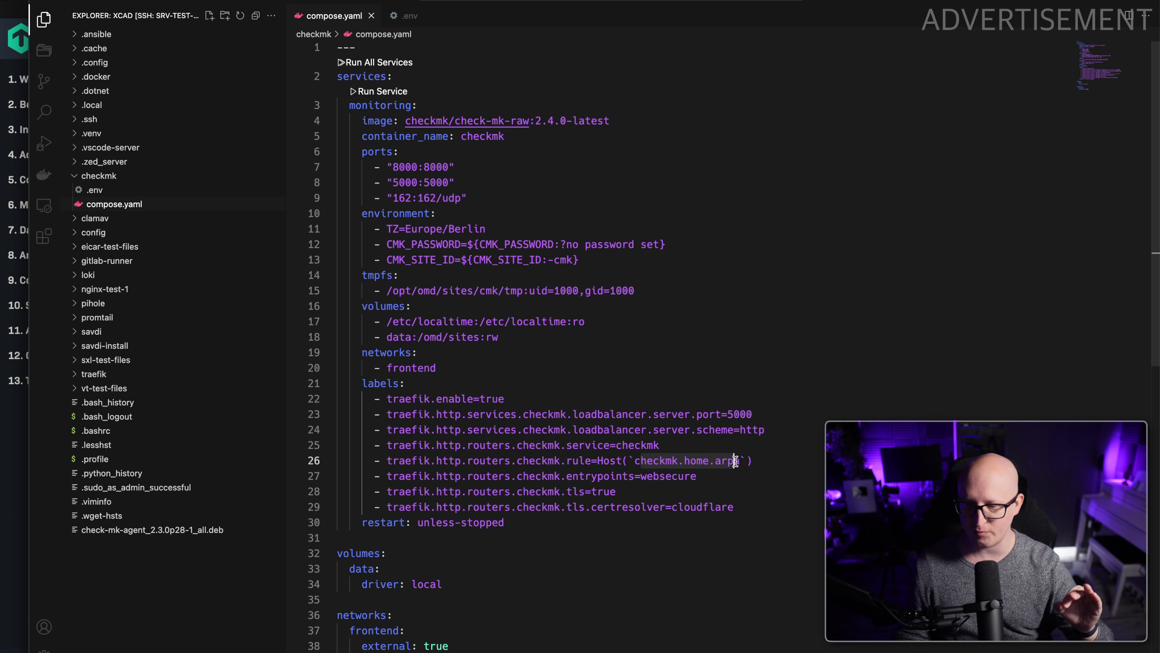
pyautogui.doubleClick(654, 473)
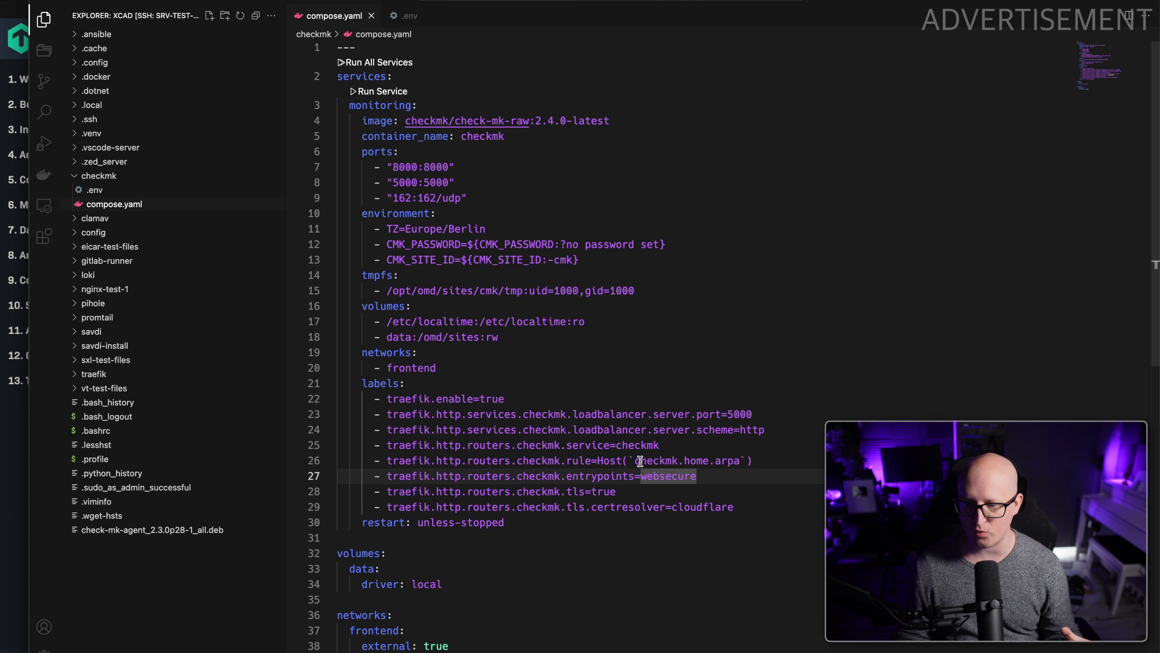
pyautogui.moveTo(684, 461); pyautogui.dragTo(746, 460)
pyautogui.write('srv-test-1.home.')
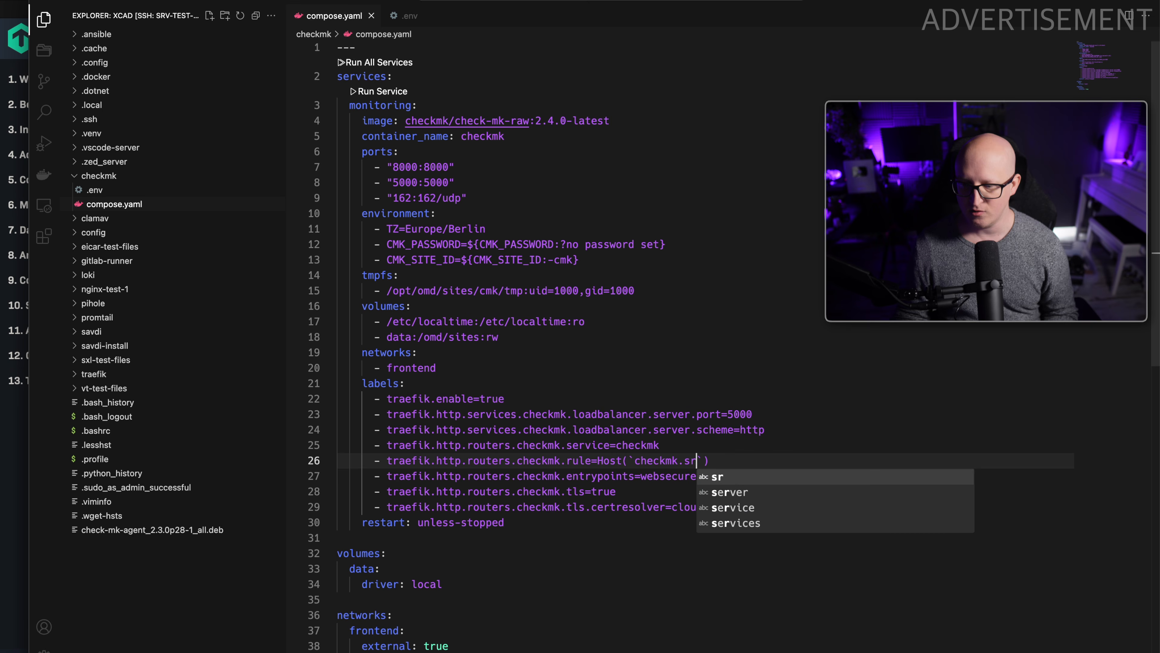
pyautogui.write('clcreative.de')
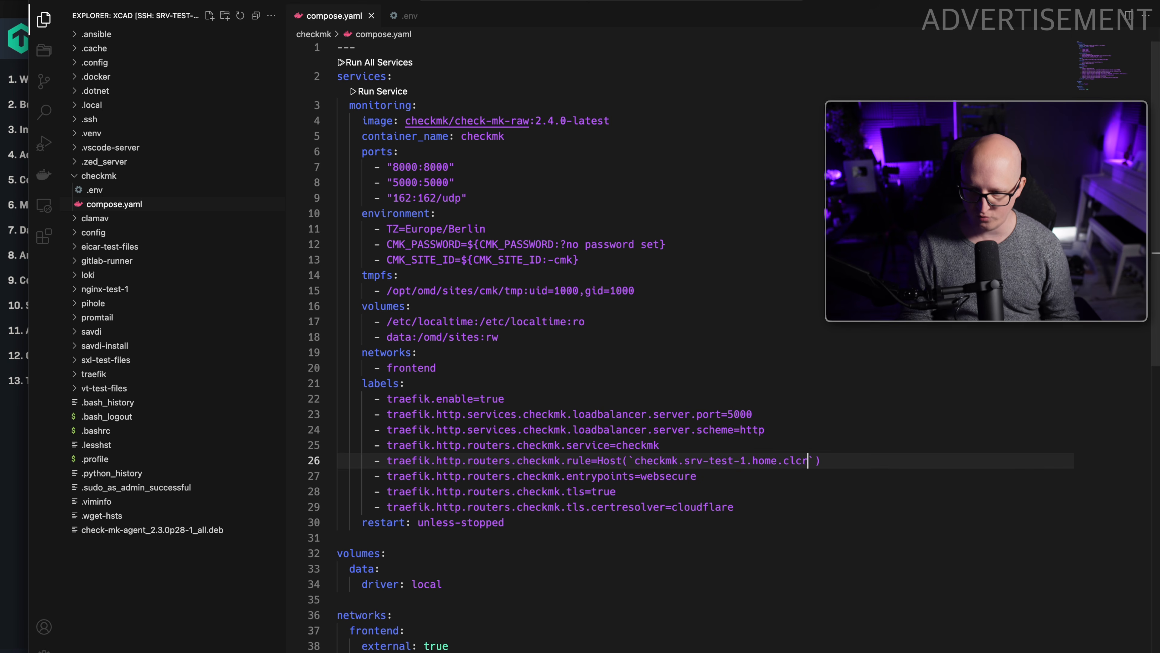
pyautogui.moveTo(685, 460); pyautogui.dragTo(729, 460)
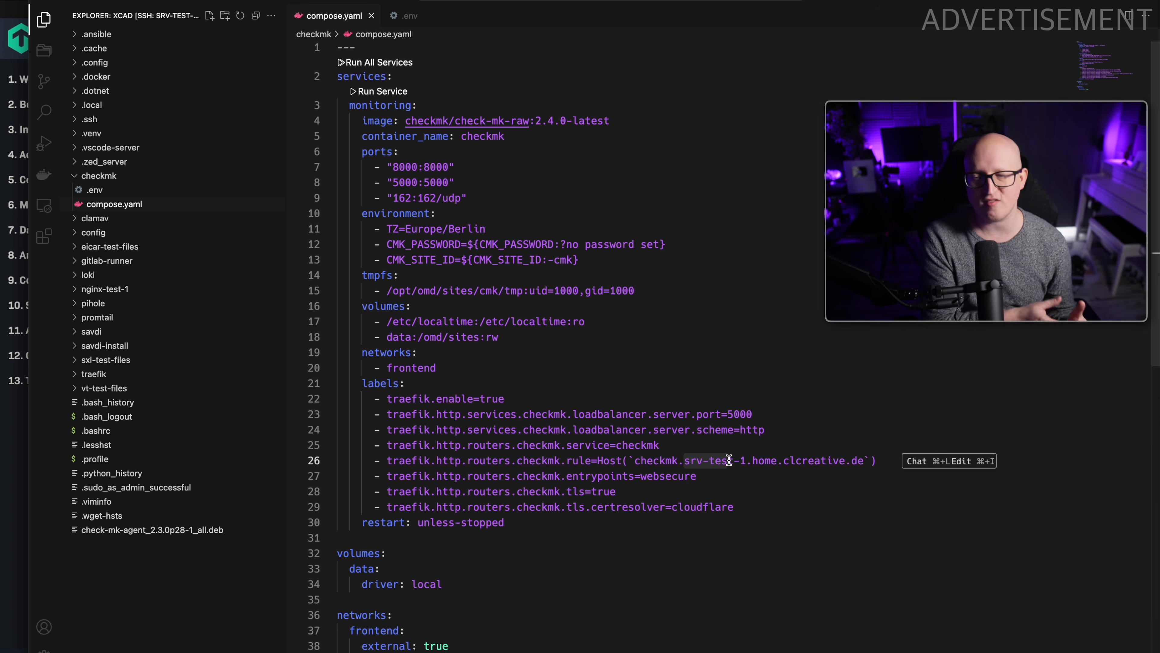
# Remove the 5000:5000 port mapping from the monitoring service in compose.yaml and review the remaining ports.
pyautogui.doubleClick(738, 408)
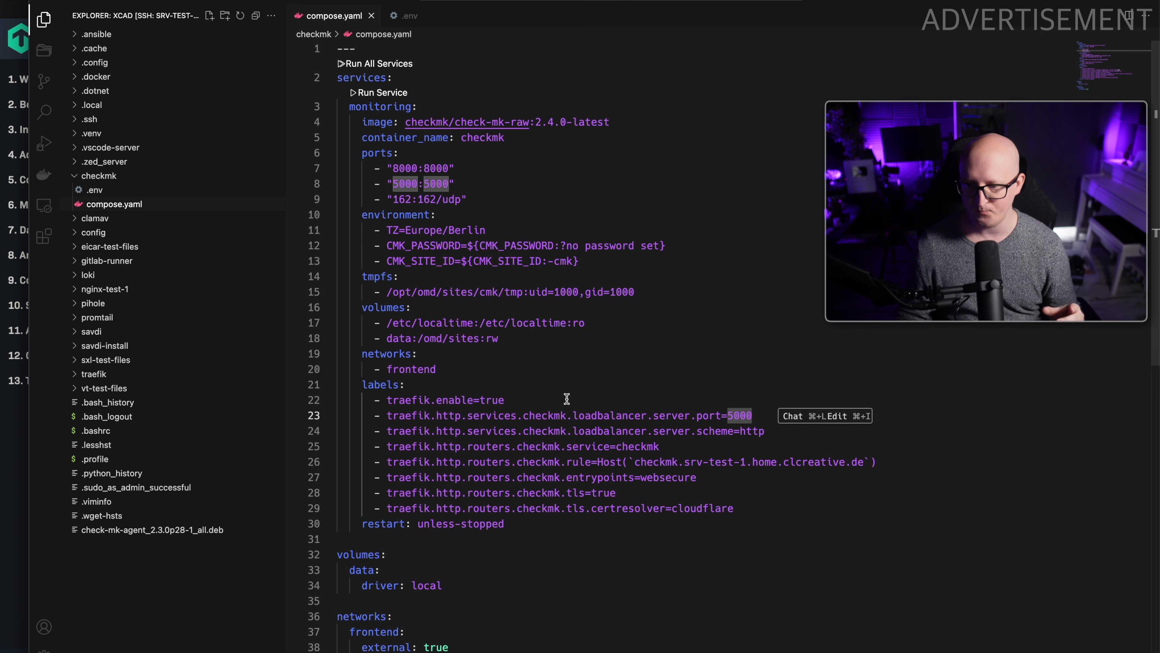
pyautogui.click(444, 225)
pyautogui.moveTo(472, 185); pyautogui.dragTo(317, 184)
pyautogui.press('BackSpace')
pyautogui.press('BackSpace')
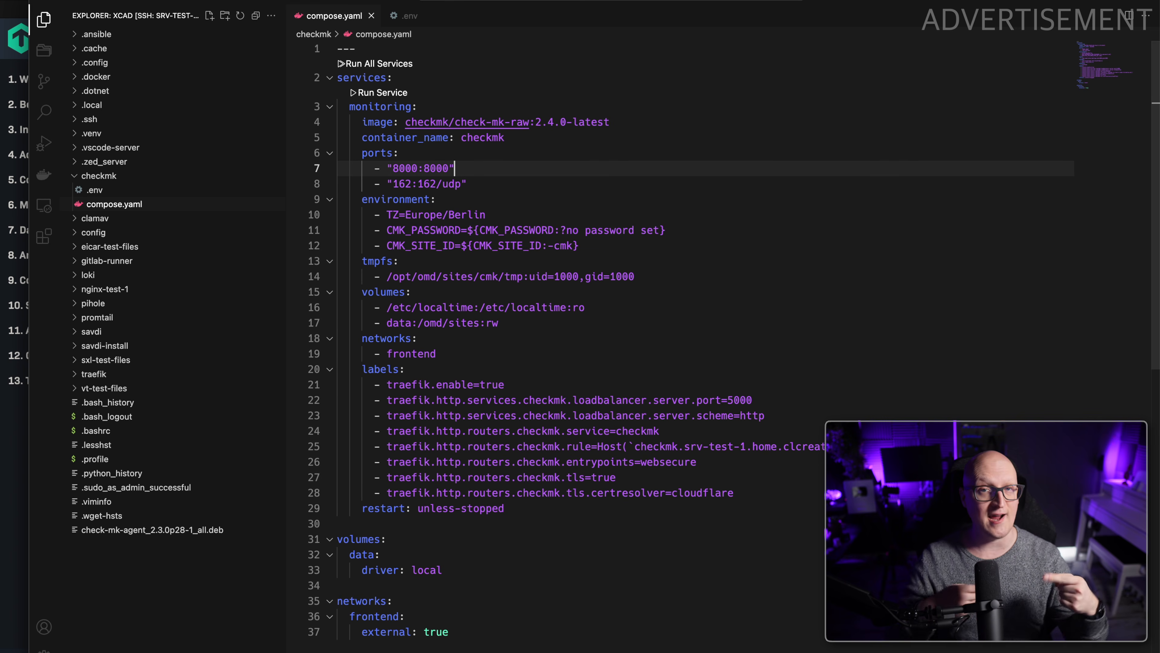
pyautogui.click(413, 169)
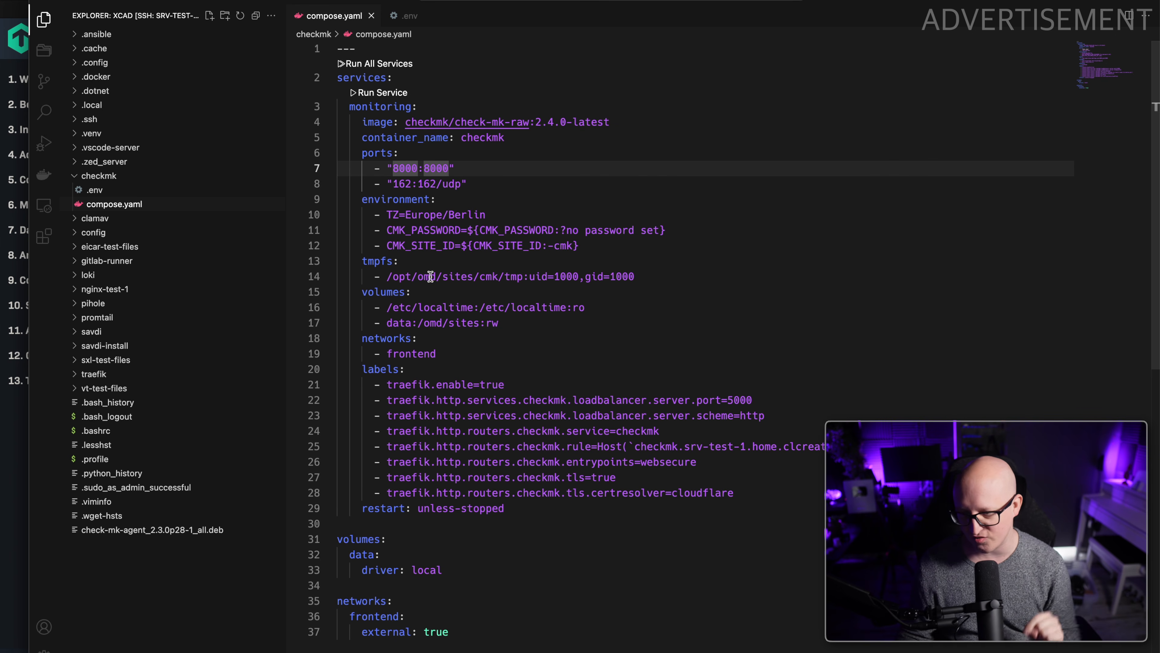
pyautogui.moveTo(405, 183); pyautogui.dragTo(443, 184)
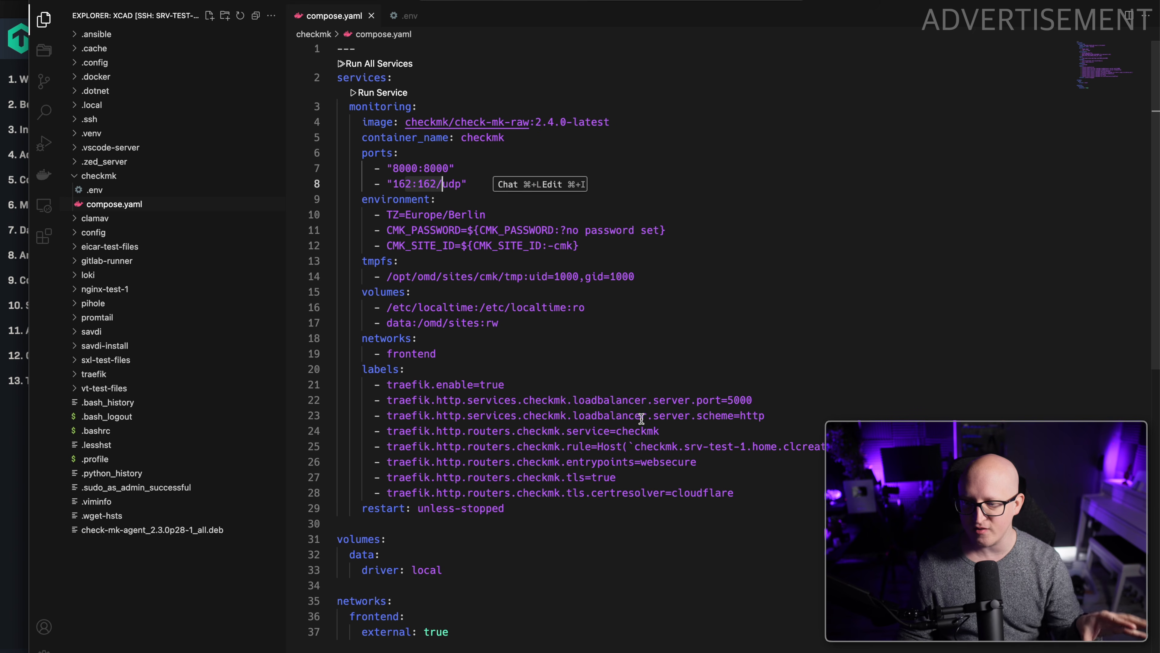
pyautogui.moveTo(516, 639); pyautogui.dragTo(316, 63)
pyautogui.click(554, 258)
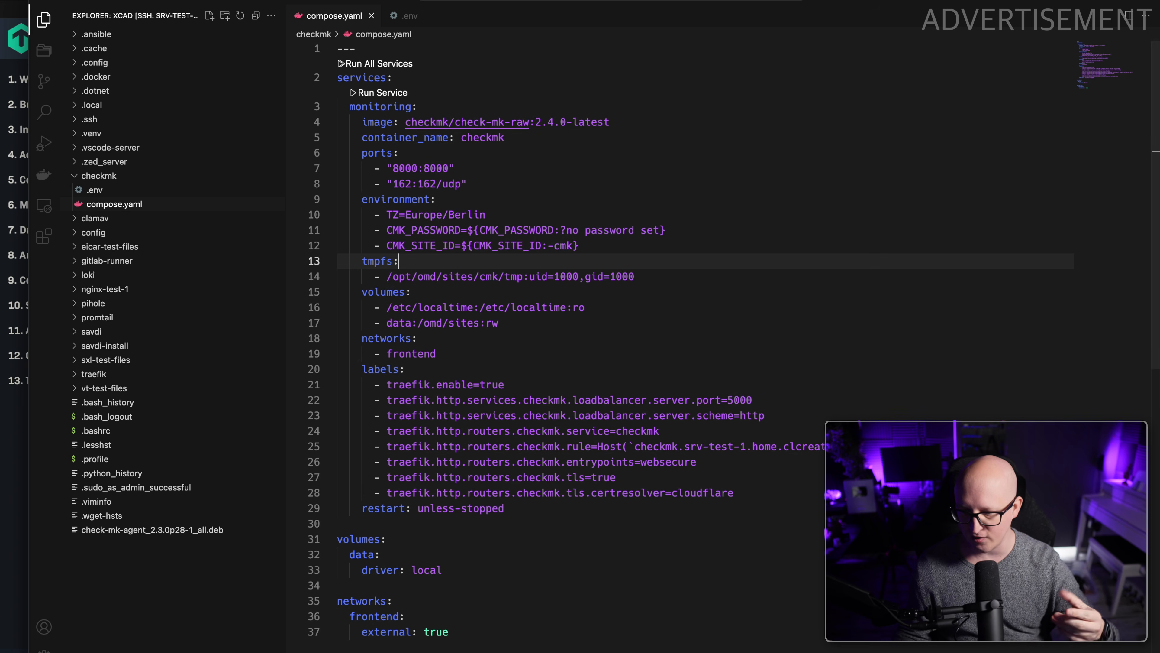
# Switch to the terminal, start the container with docker compose up -d and follow its output with docker compose logs -f.
pyautogui.press('super+Tab')
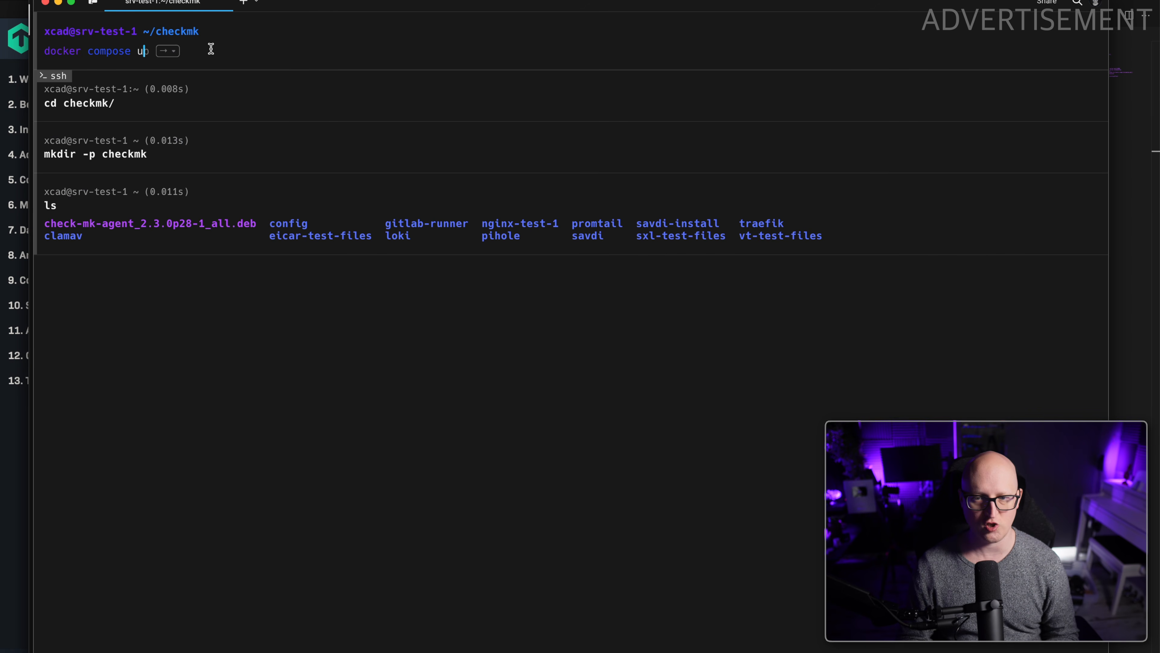
pyautogui.press('Return')
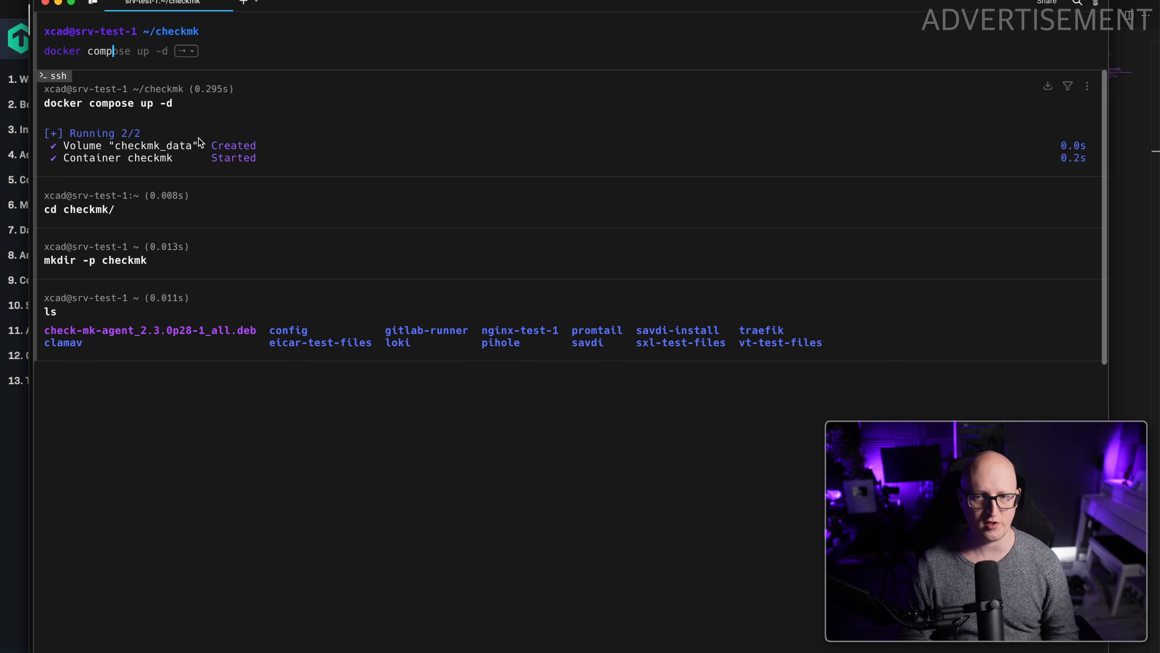
pyautogui.press('Right')
pyautogui.press('Return')
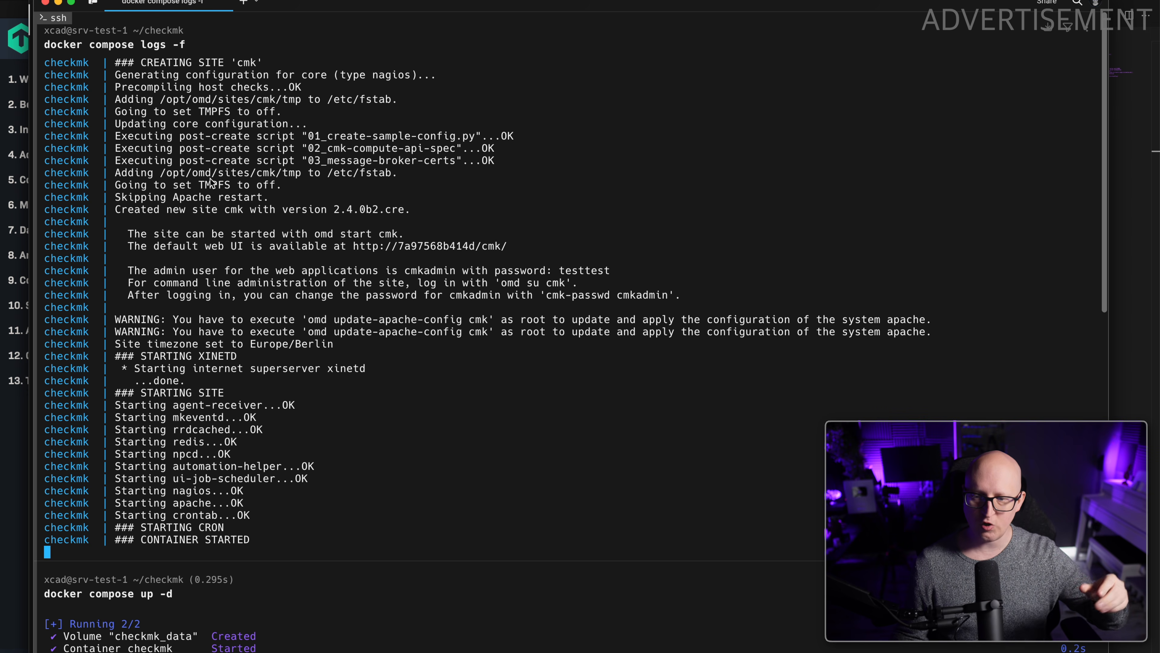
# Examine the container logs for the admin login details, the password-change hint and the service start-up messages.
pyautogui.moveTo(643, 270); pyautogui.dragTo(127, 270)
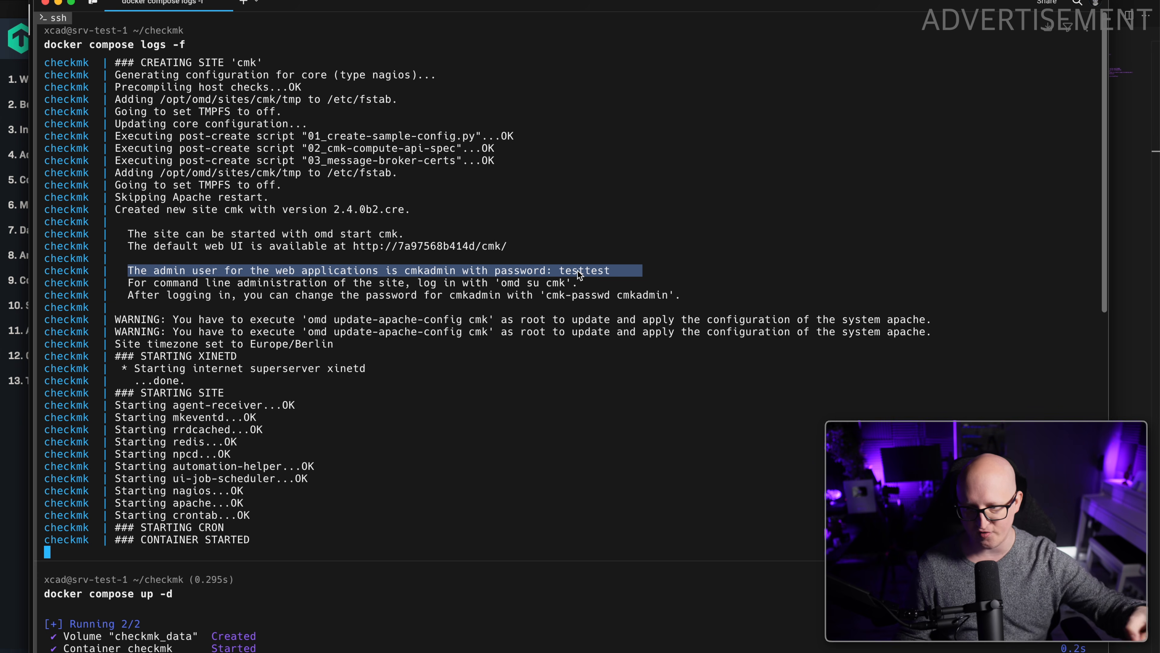
pyautogui.moveTo(559, 270); pyautogui.dragTo(608, 270)
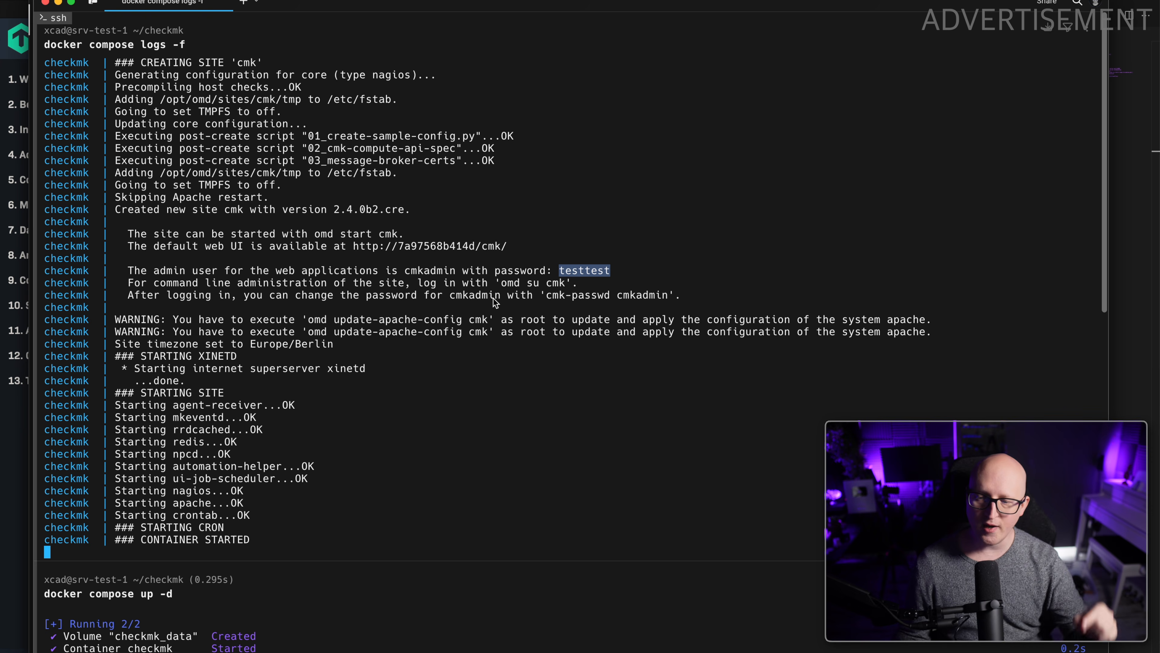
pyautogui.moveTo(455, 295); pyautogui.dragTo(495, 296)
pyautogui.click(232, 538)
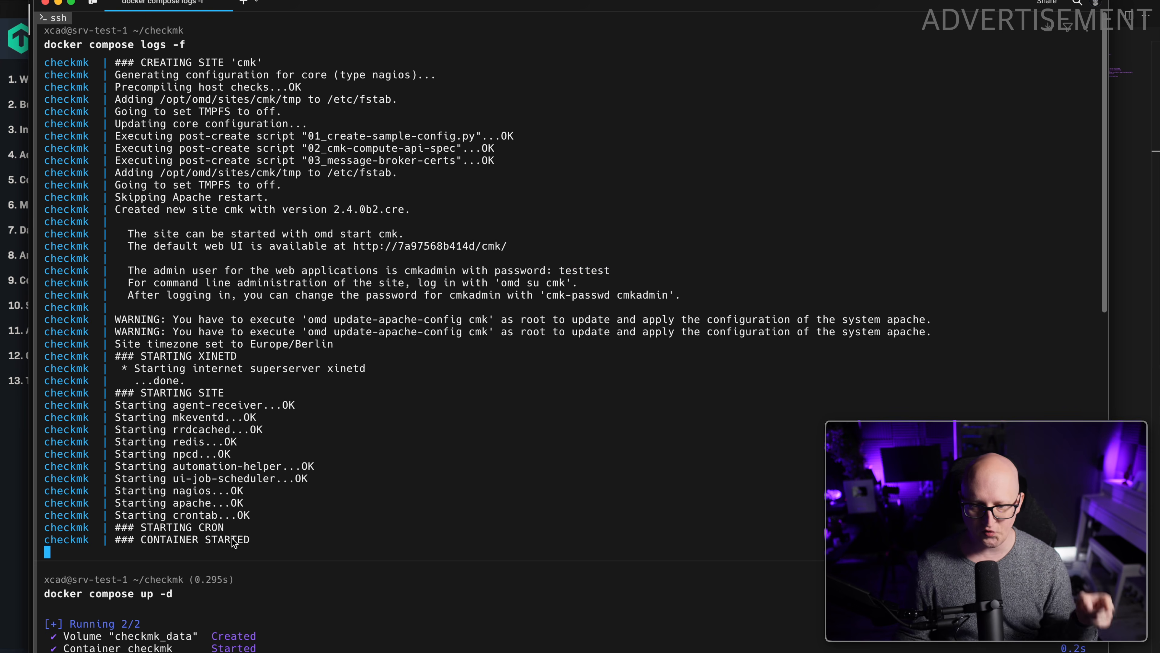
pyautogui.moveTo(243, 540); pyautogui.dragTo(109, 538)
pyautogui.click(123, 428)
pyautogui.moveTo(123, 430); pyautogui.dragTo(235, 502)
pyautogui.click(252, 506)
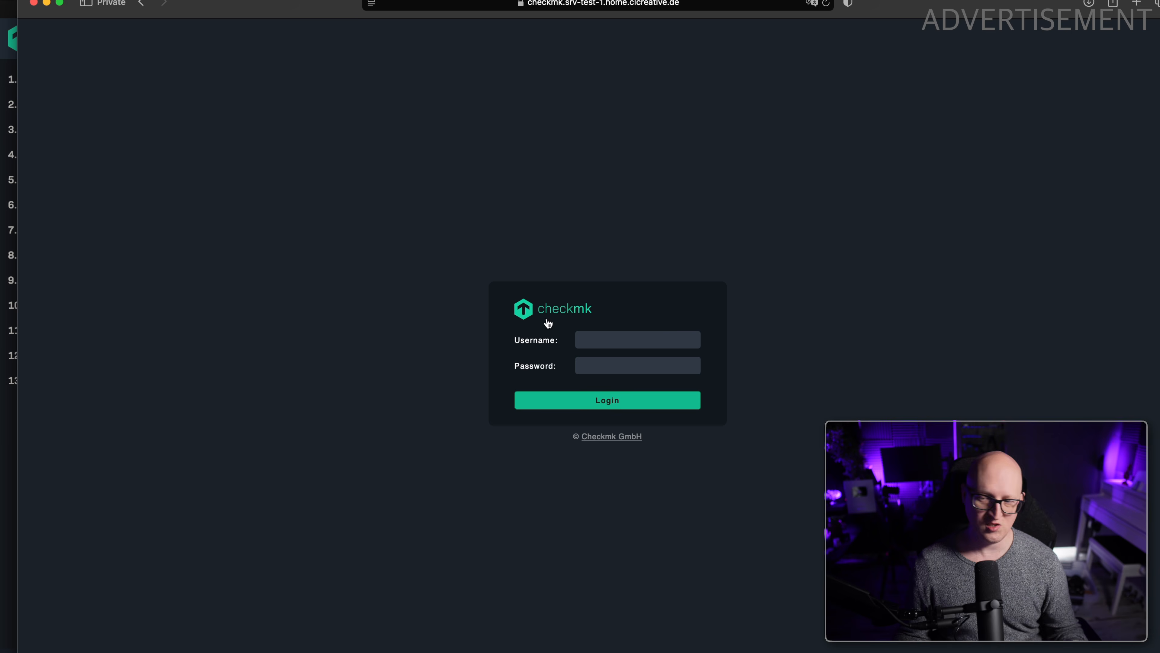
# Log in to the Checkmk web interface in the browser as cmkadmin with the admin password.
pyautogui.click(598, 339)
pyautogui.write('cmkadmin')
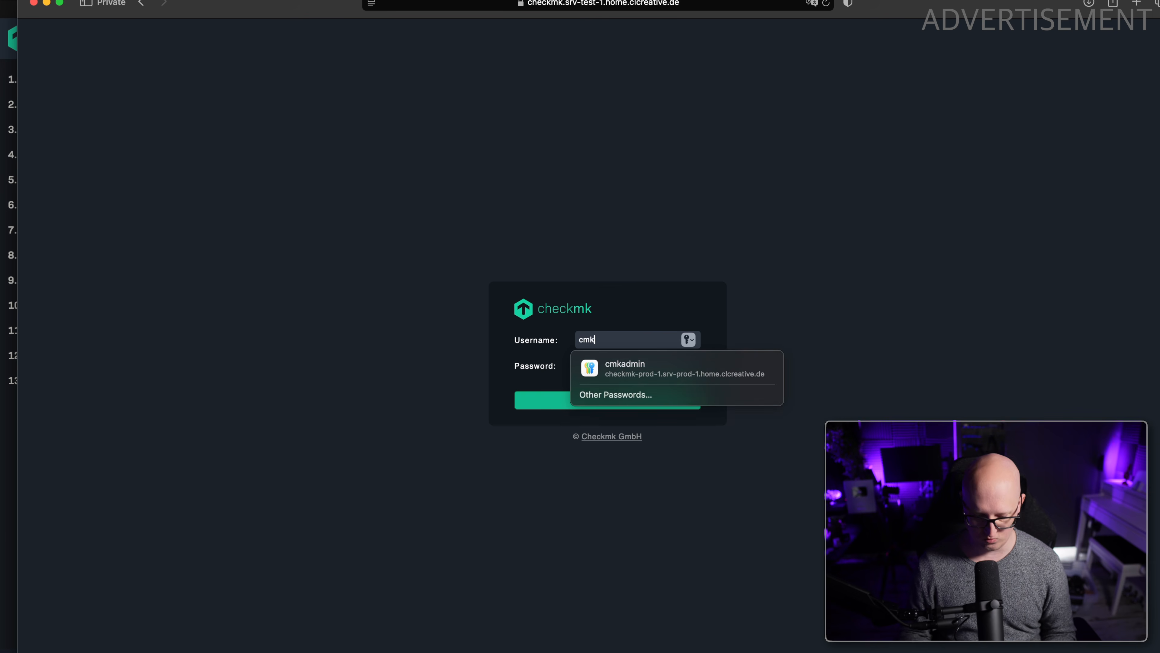
pyautogui.press('Tab')
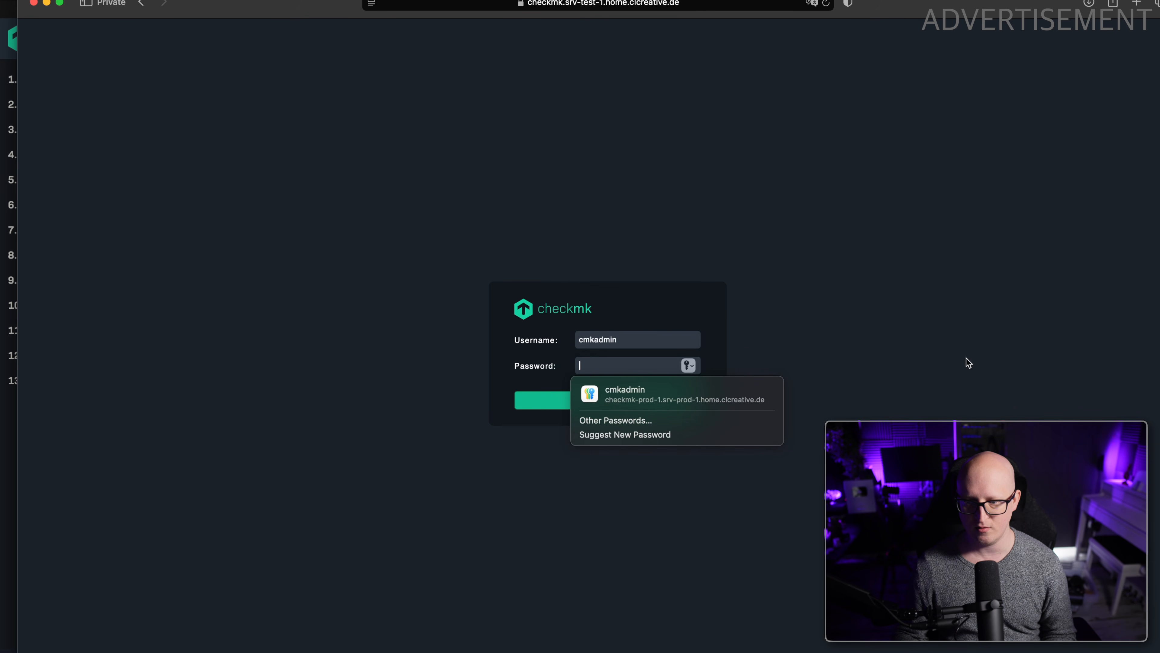
pyautogui.press('super+v')
pyautogui.click(590, 401)
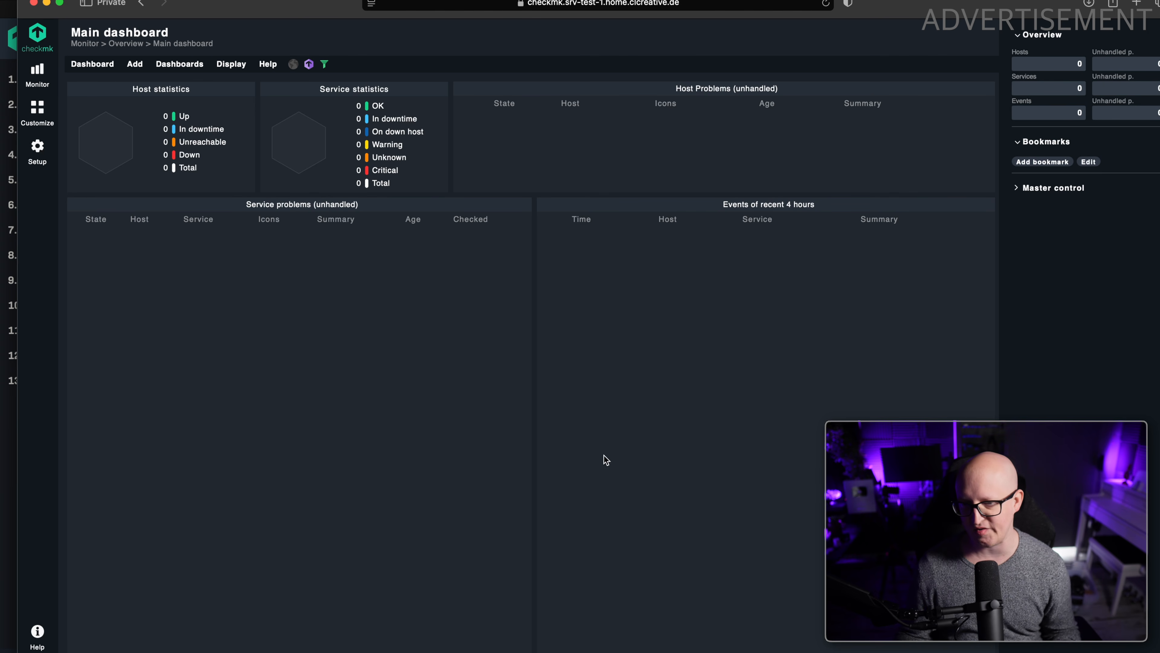
# Return to the terminal, stop following the logs and open a Warpified container shell with docker exec -it checkmk /bin/bash.
pyautogui.press('super+Tab')
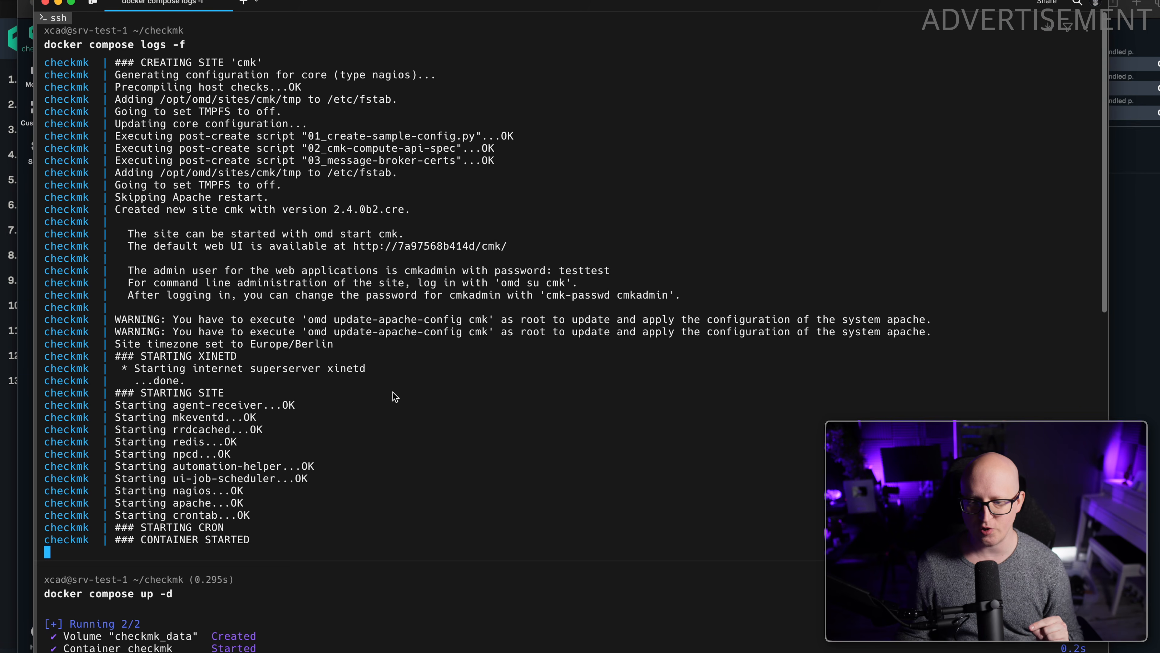
pyautogui.hotkey('ctrl', 'c')
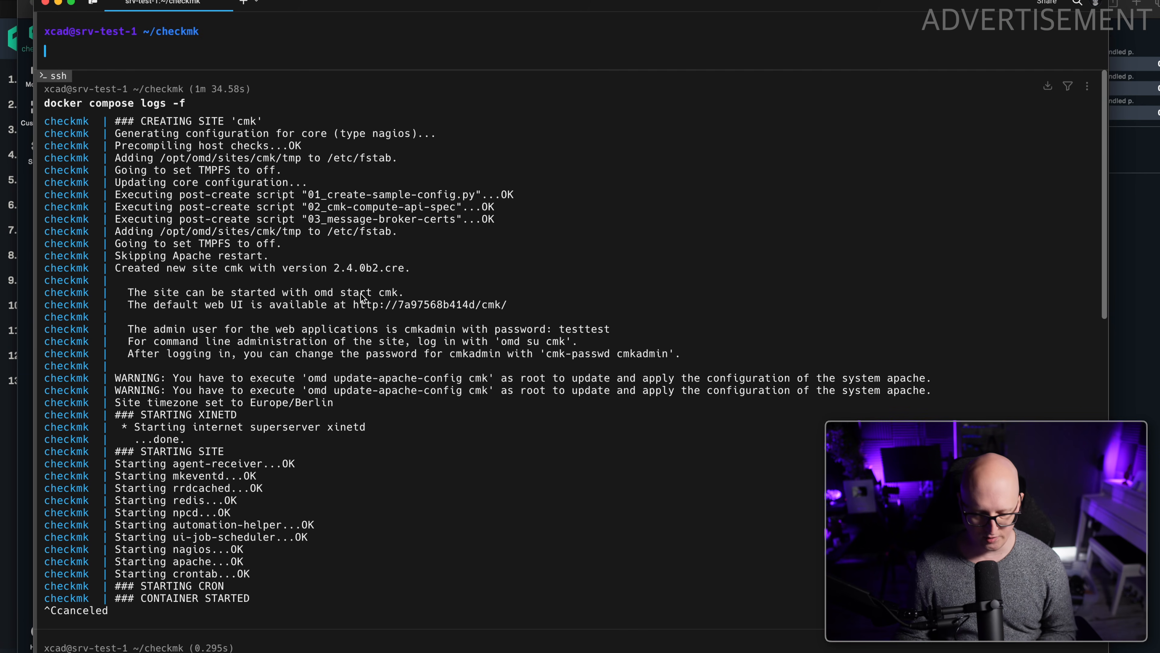
pyautogui.write('docker exec -it checkmk bash')
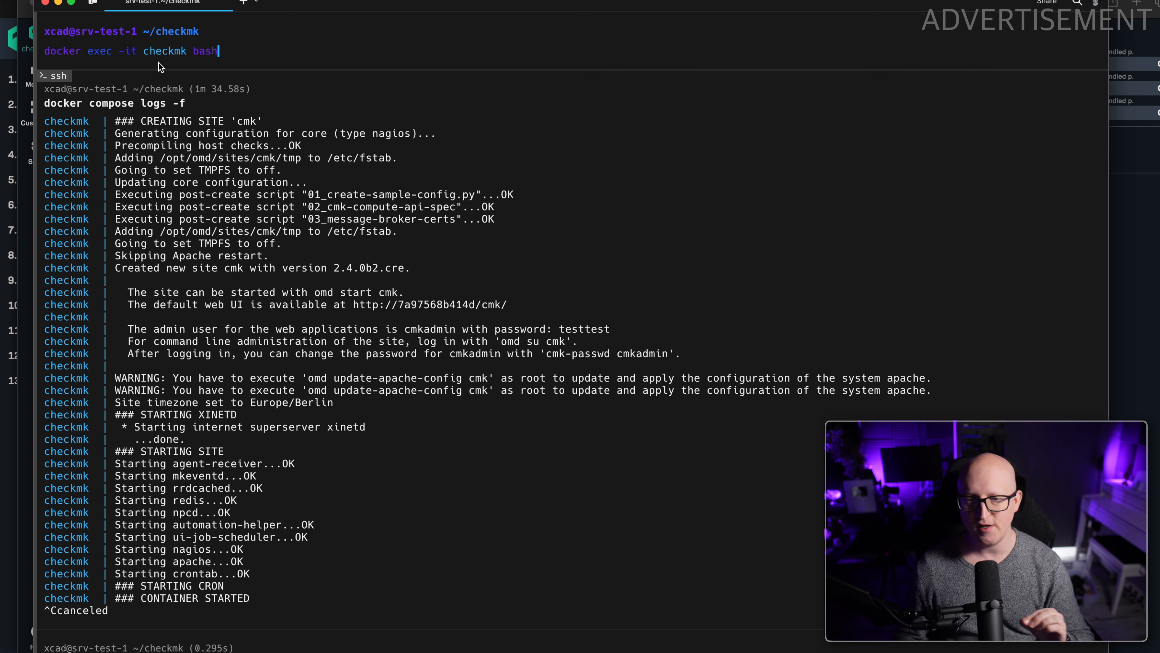
pyautogui.moveTo(46, 54); pyautogui.dragTo(139, 51)
pyautogui.doubleClick(173, 51)
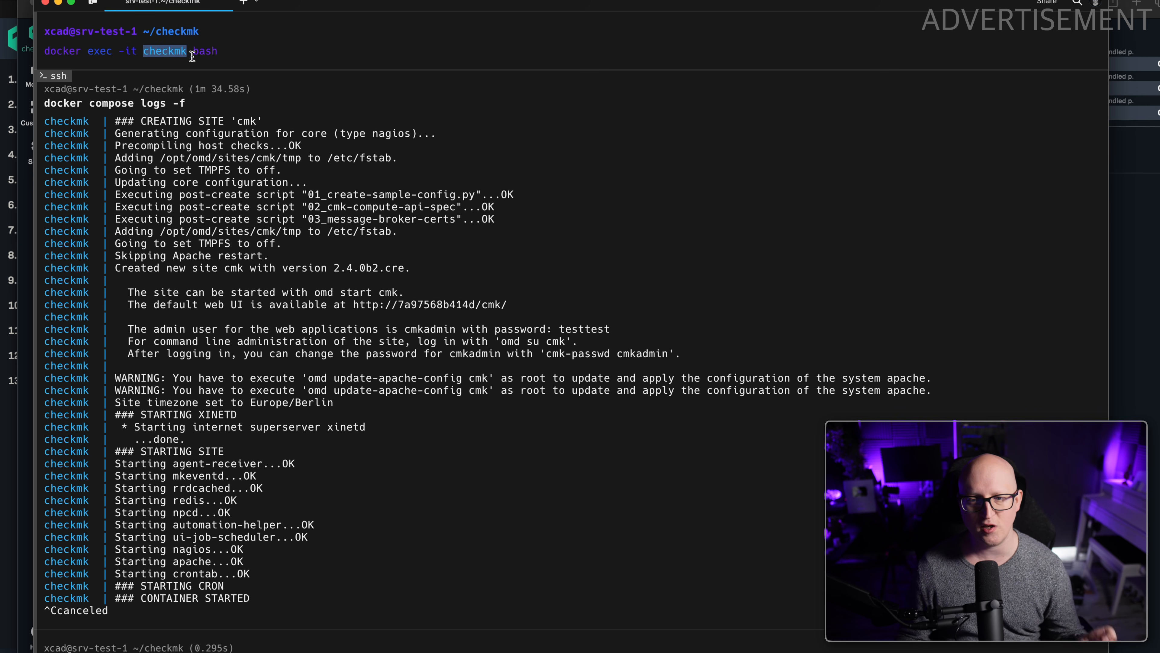
pyautogui.moveTo(218, 51); pyautogui.dragTo(195, 51)
pyautogui.write('/bin/bash')
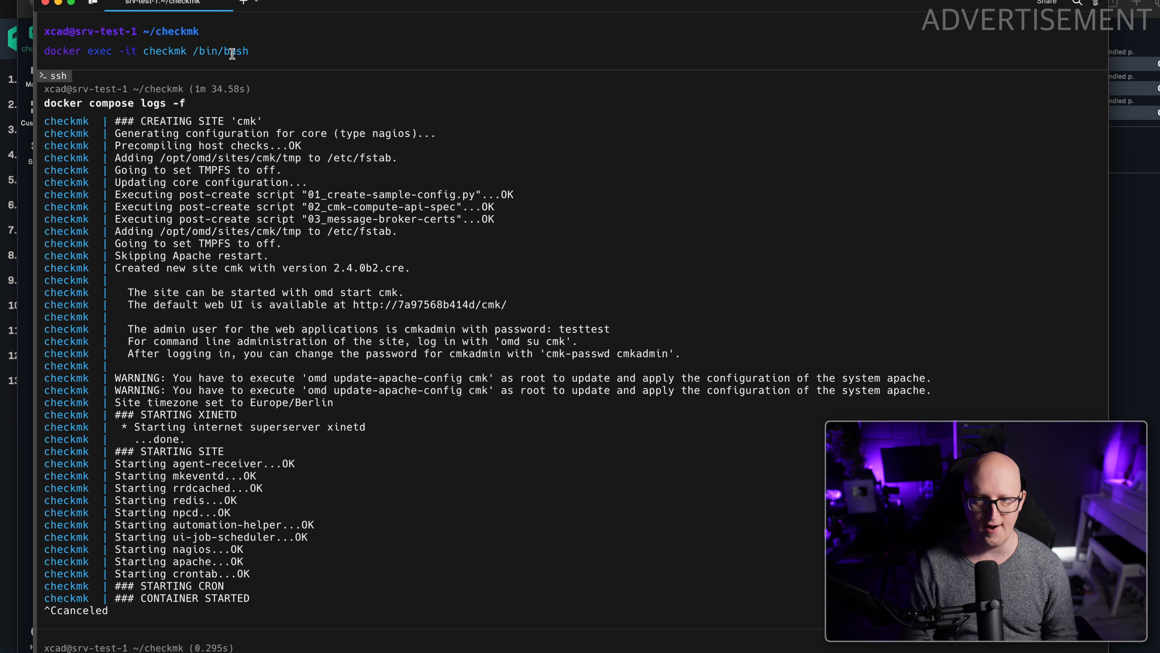
pyautogui.press('Return')
pyautogui.hotkey('ctrl', 'i')
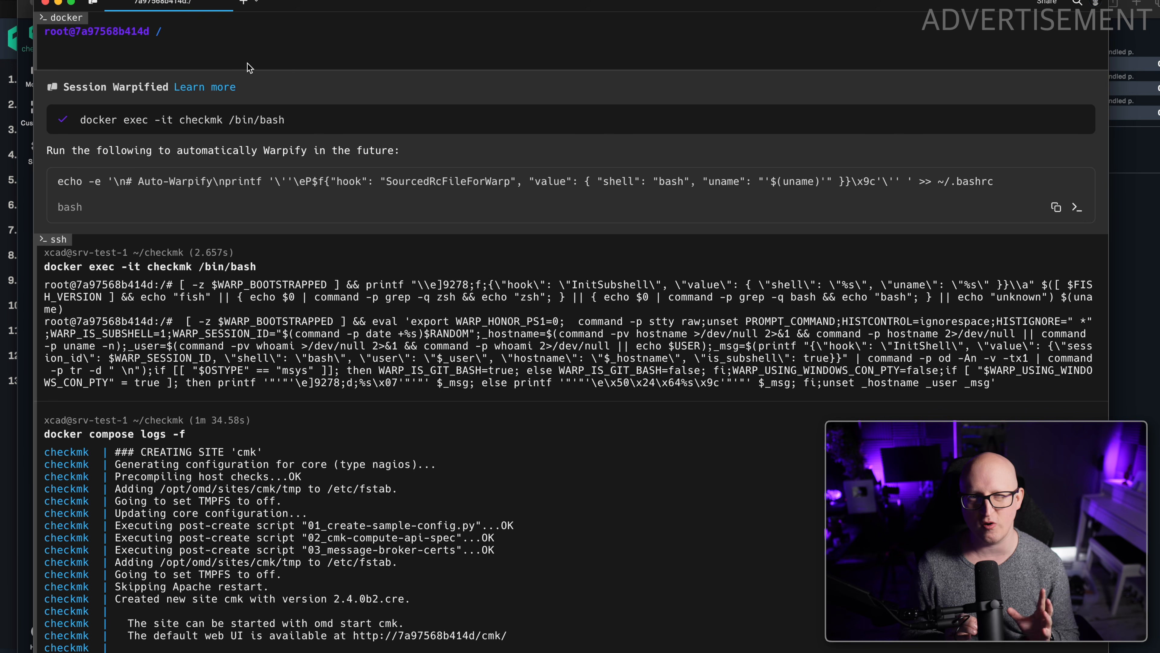
# Run omd inside the container and read through its available commands.
pyautogui.write('omd')
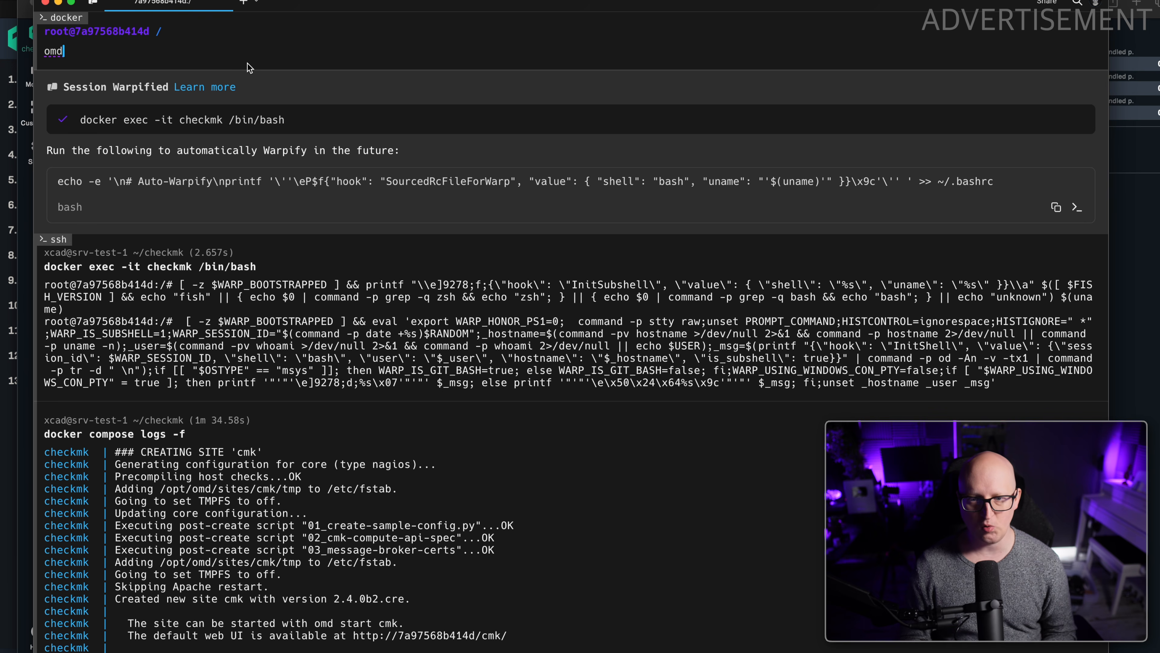
pyautogui.press('Return')
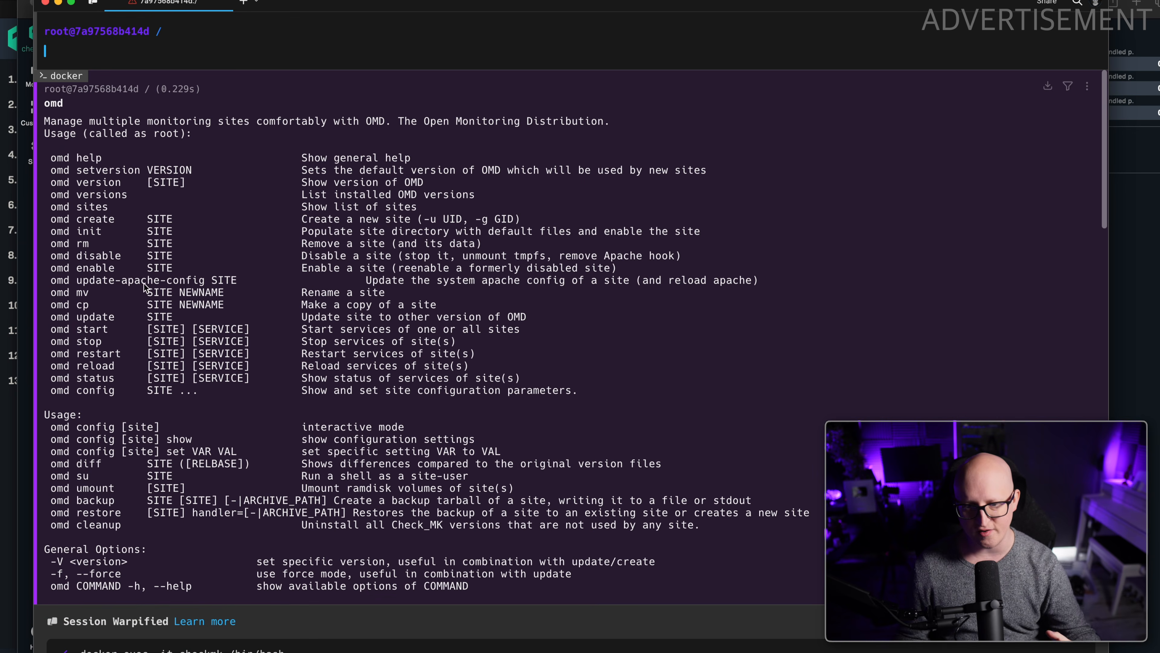
pyautogui.scroll(-1, 67, 368)
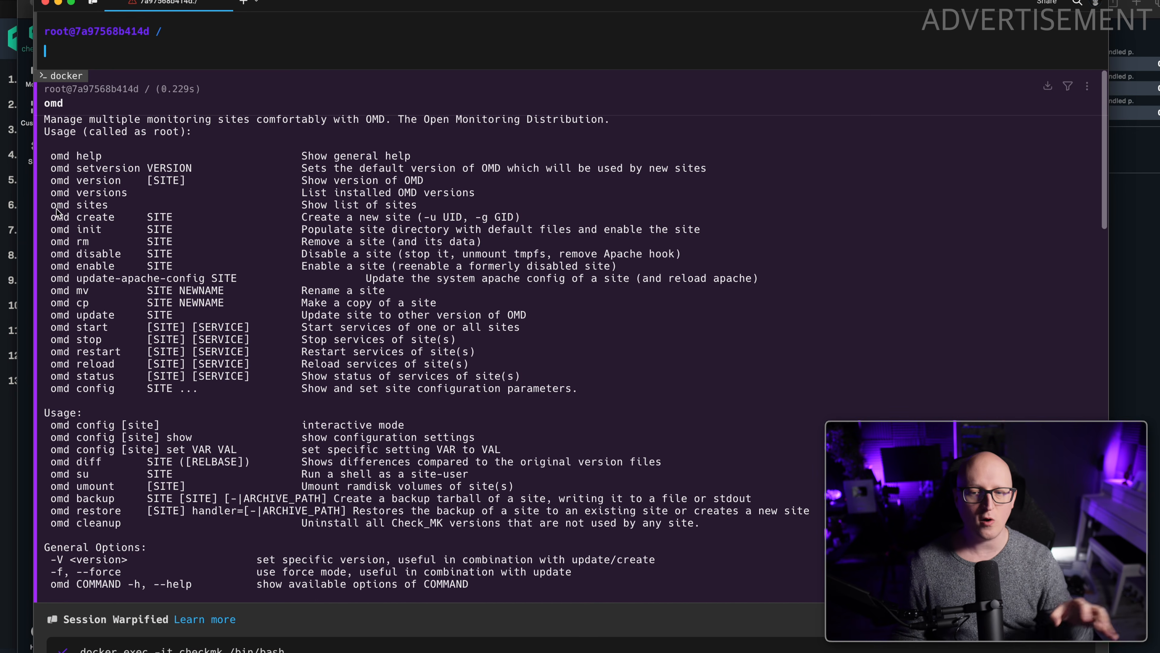
# List the monitoring sites in the container with omd sites and check the site name.
pyautogui.write('omd ')
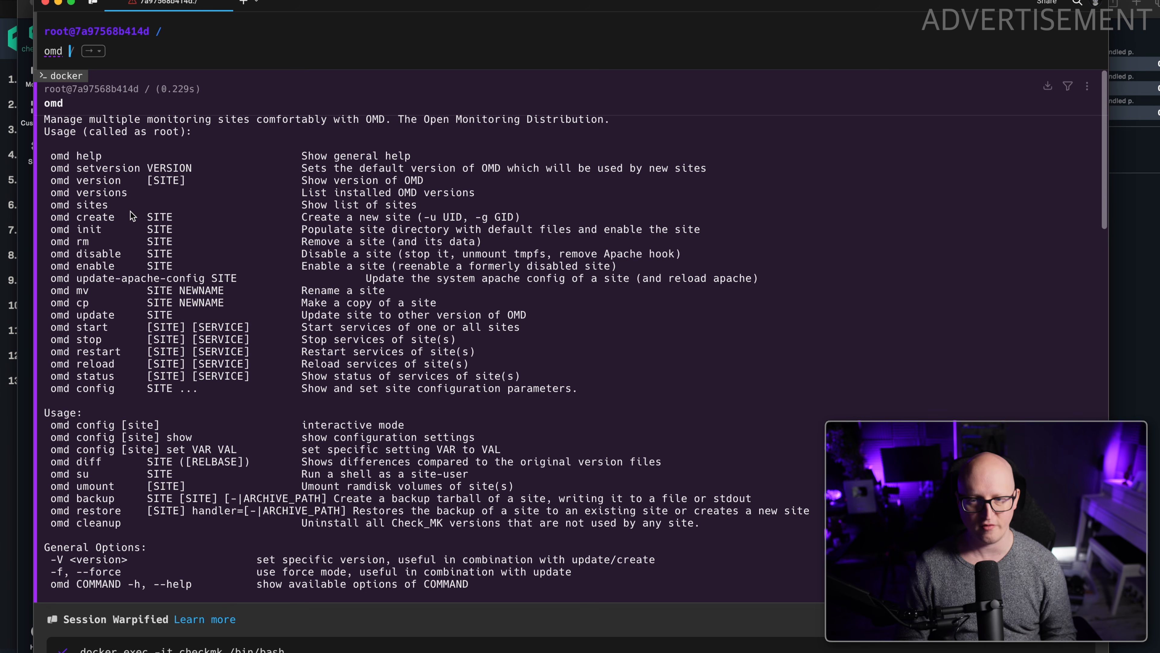
pyautogui.write('sites')
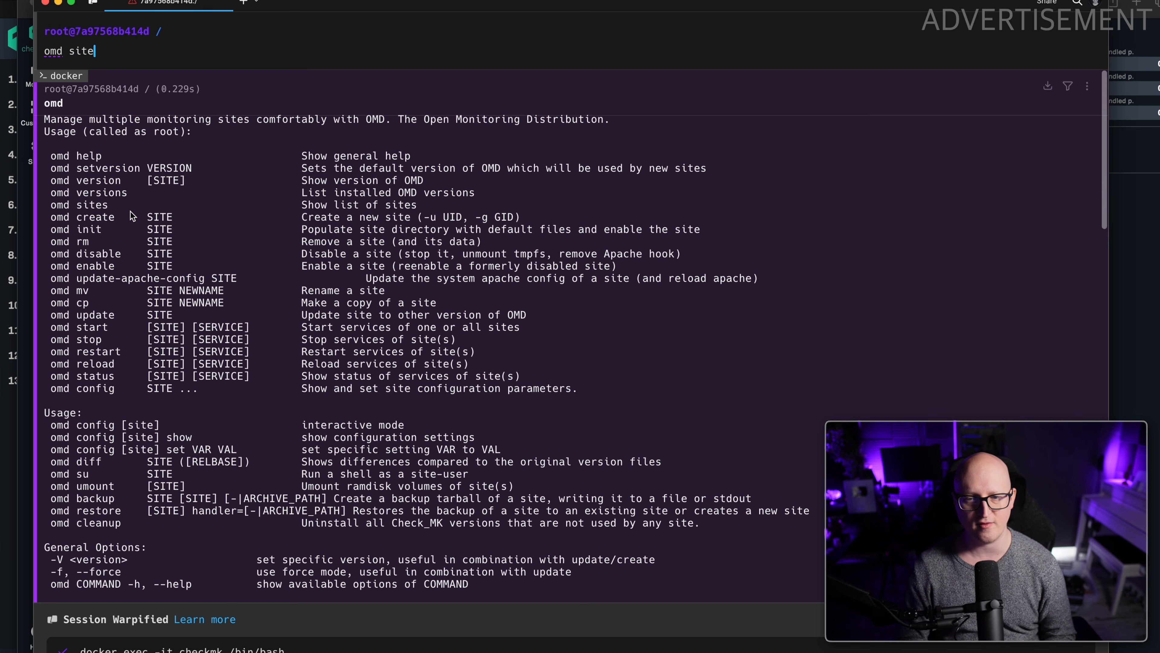
pyautogui.press('Return')
pyautogui.moveTo(45, 135); pyautogui.dragTo(63, 136)
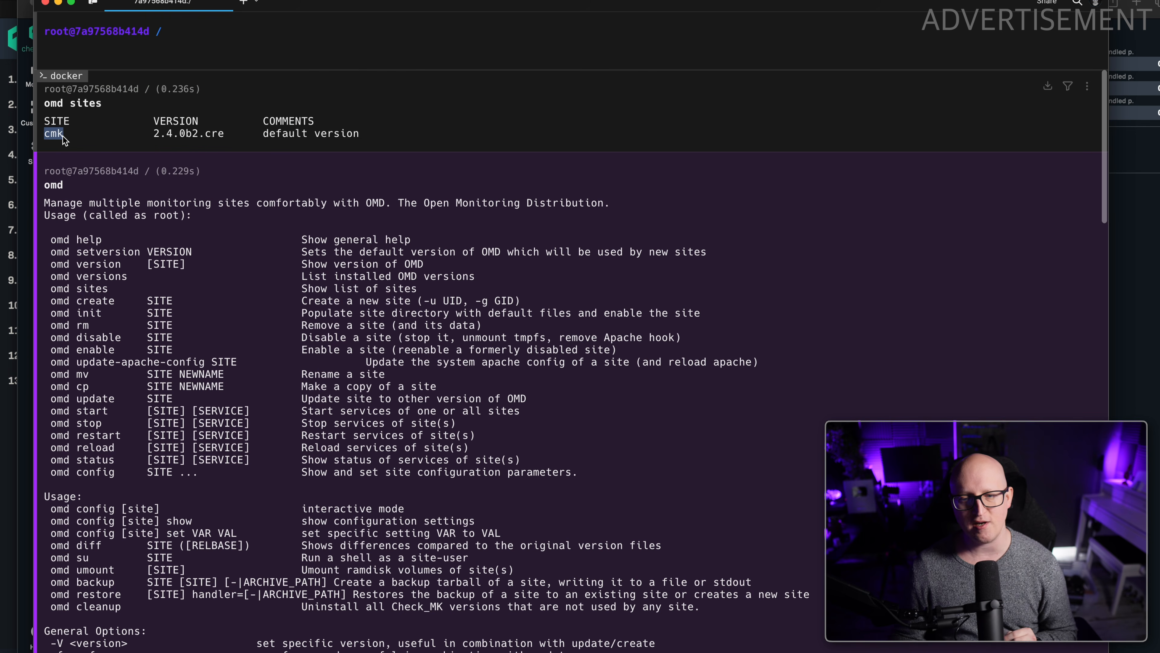
# Run omd status inside the container and check the state of each service on the cmk site.
pyautogui.write('omd status')
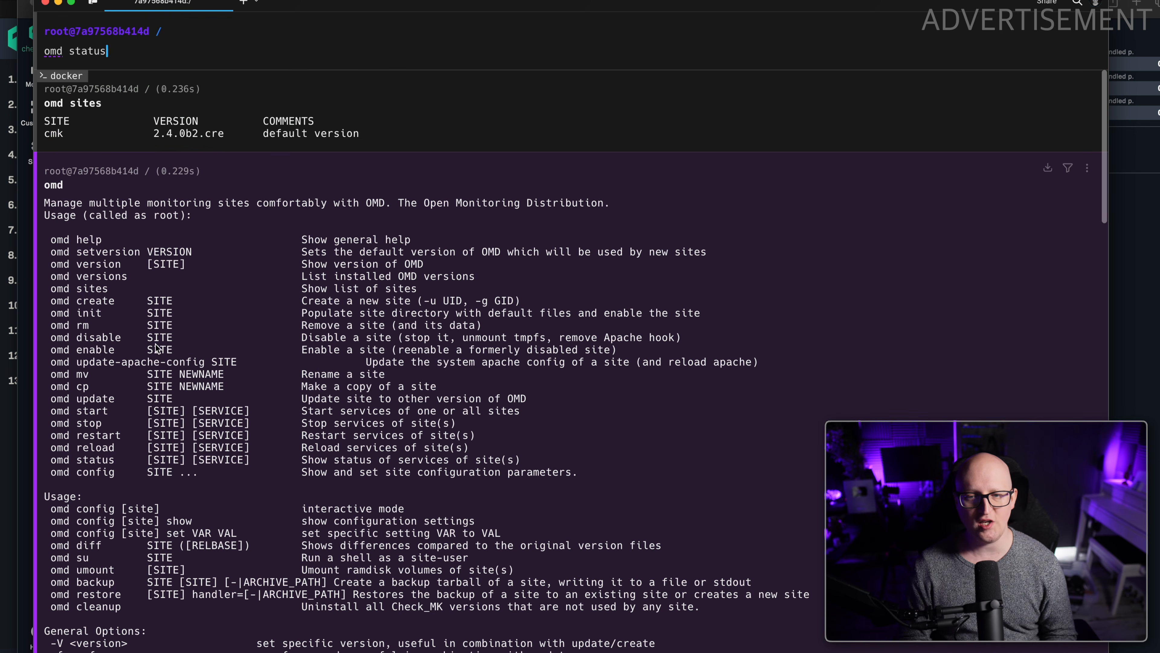
pyautogui.press('Return')
pyautogui.moveTo(77, 121); pyautogui.dragTo(202, 218)
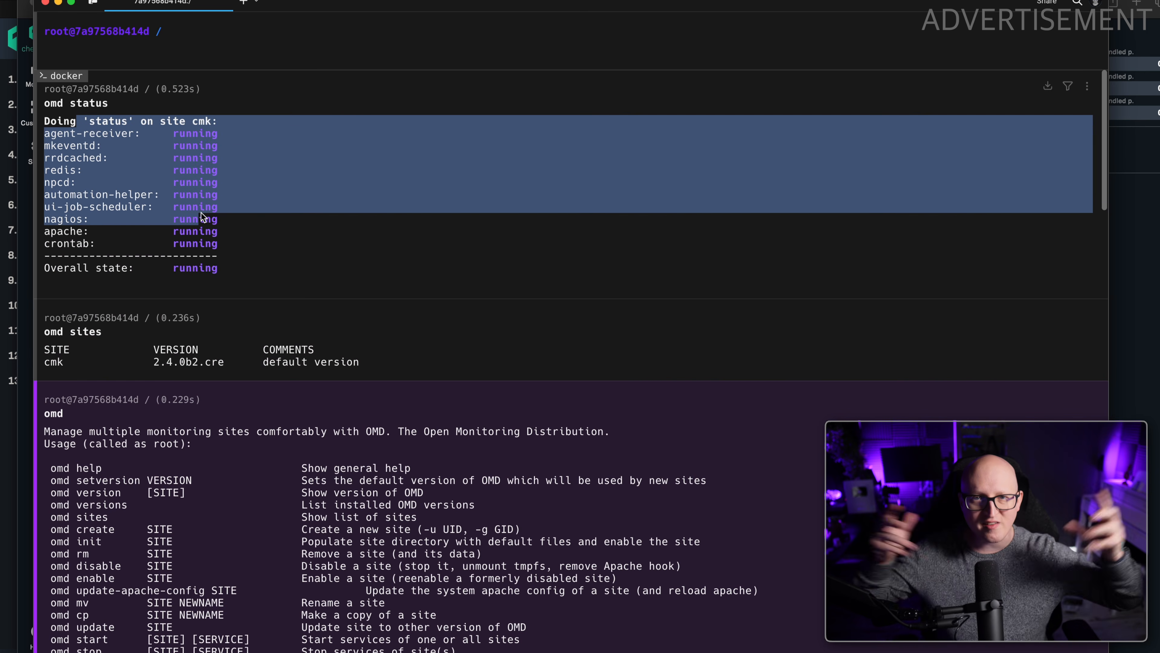
pyautogui.click(212, 273)
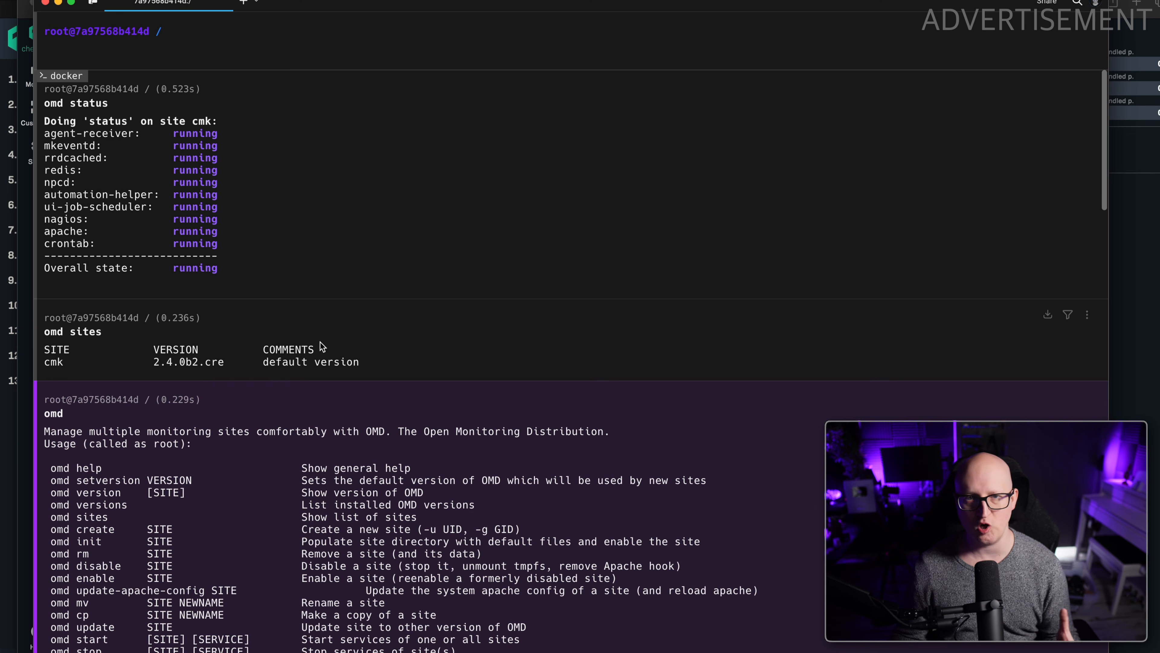
# Open the interactive configuration of the monitoring site with omd config cmk.
pyautogui.write('omd config cmk')
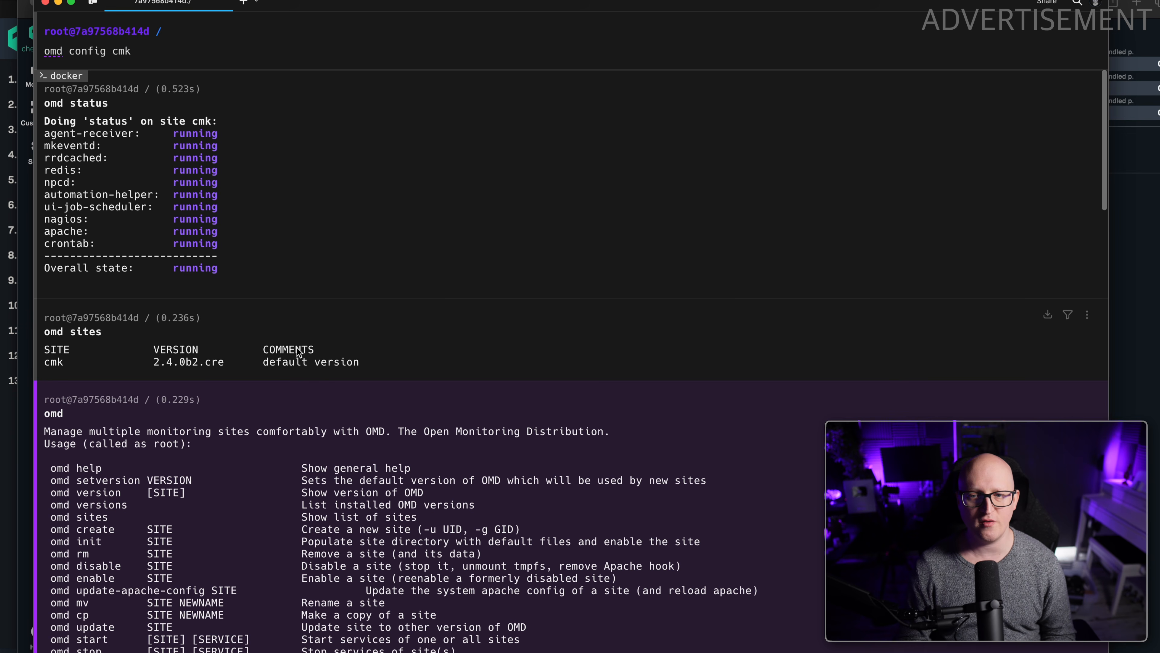
pyautogui.press('Return')
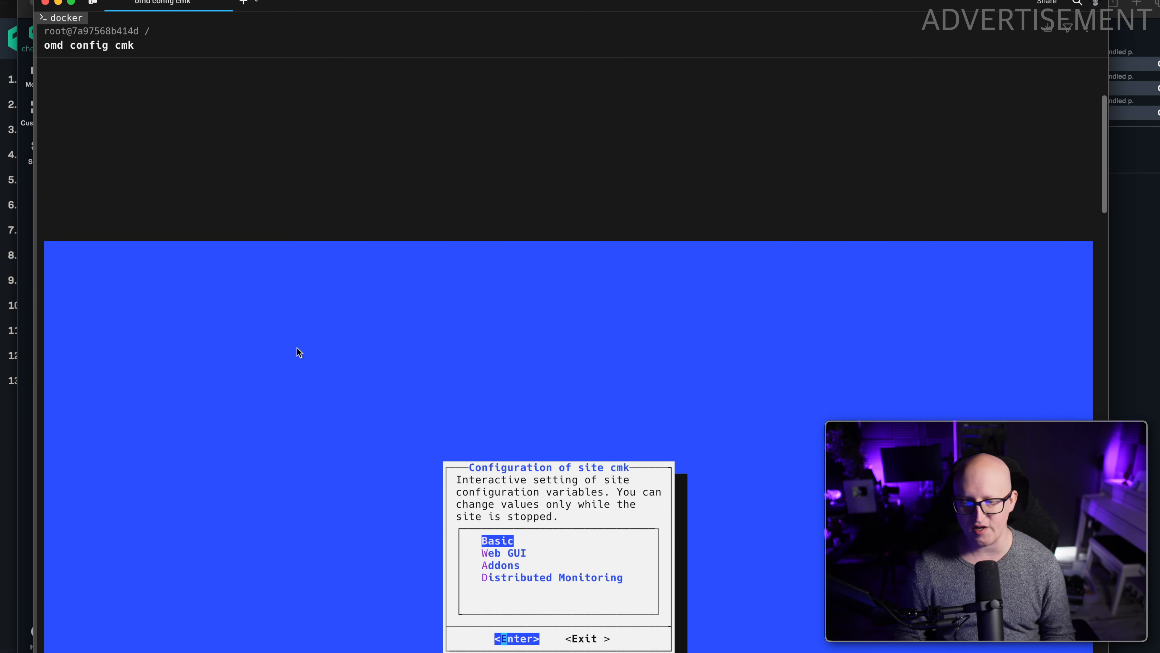
# Look through the Addons settings, including the MKEVENTD_SNMPTRAP and MKEVENTD_SYSLOG options, and leave the site configuration without changing anything.
pyautogui.press('Down')
pyautogui.press('Down')
pyautogui.press('Down')
pyautogui.press('Up')
pyautogui.press('Return')
pyautogui.press('Down')
pyautogui.press('Down')
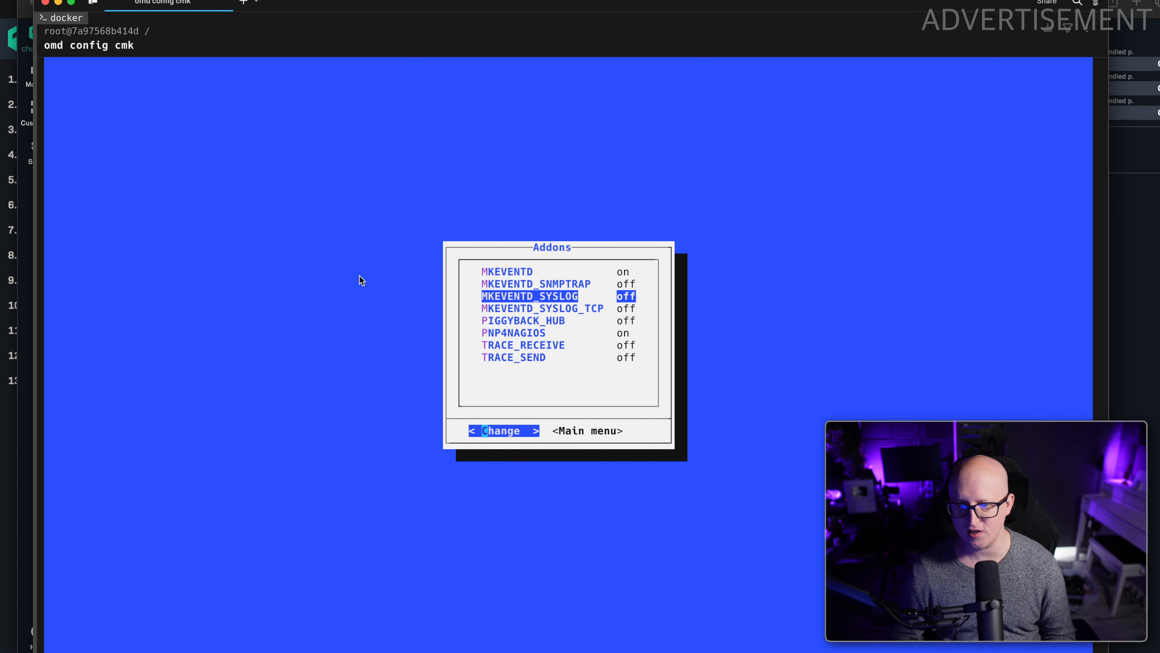
pyautogui.press('Up')
pyautogui.press('Down')
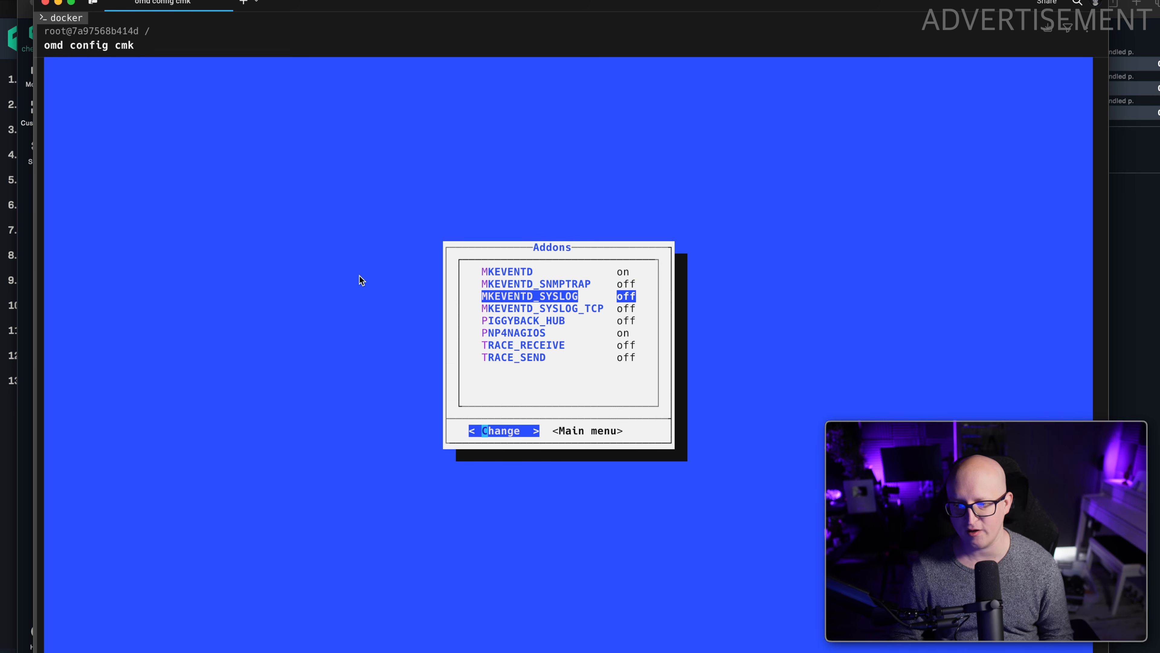
pyautogui.press('Escape')
pyautogui.press('Tab')
pyautogui.press('Return')
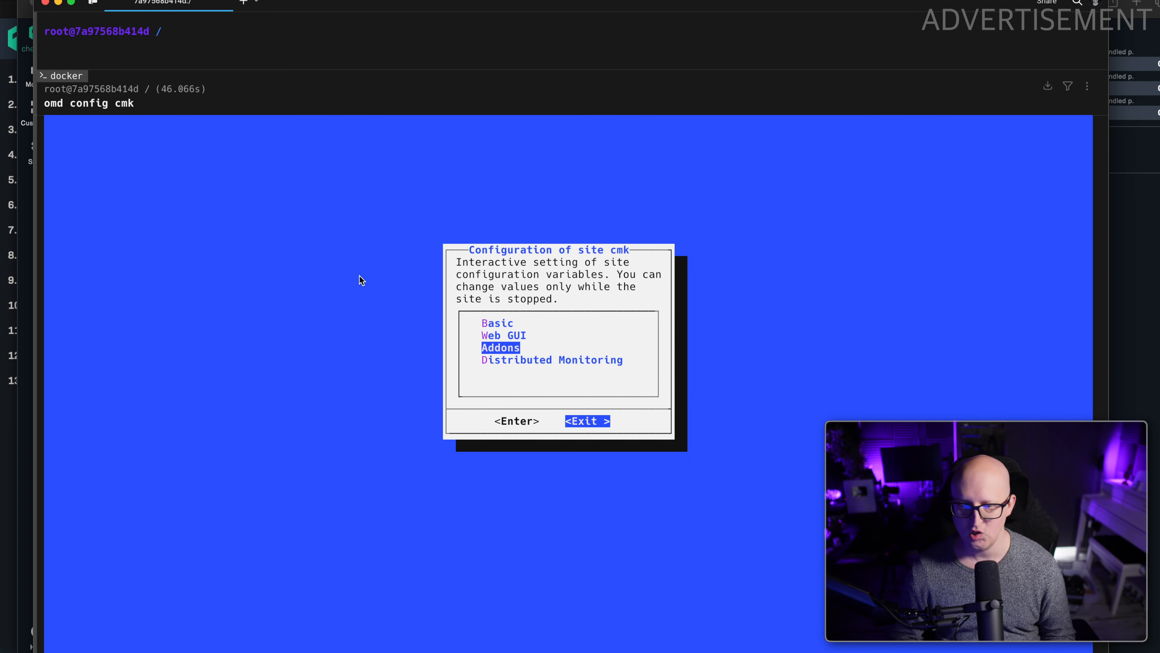
# Exit the container shell and close the SSH session to srv-test-1.
pyautogui.write('exit')
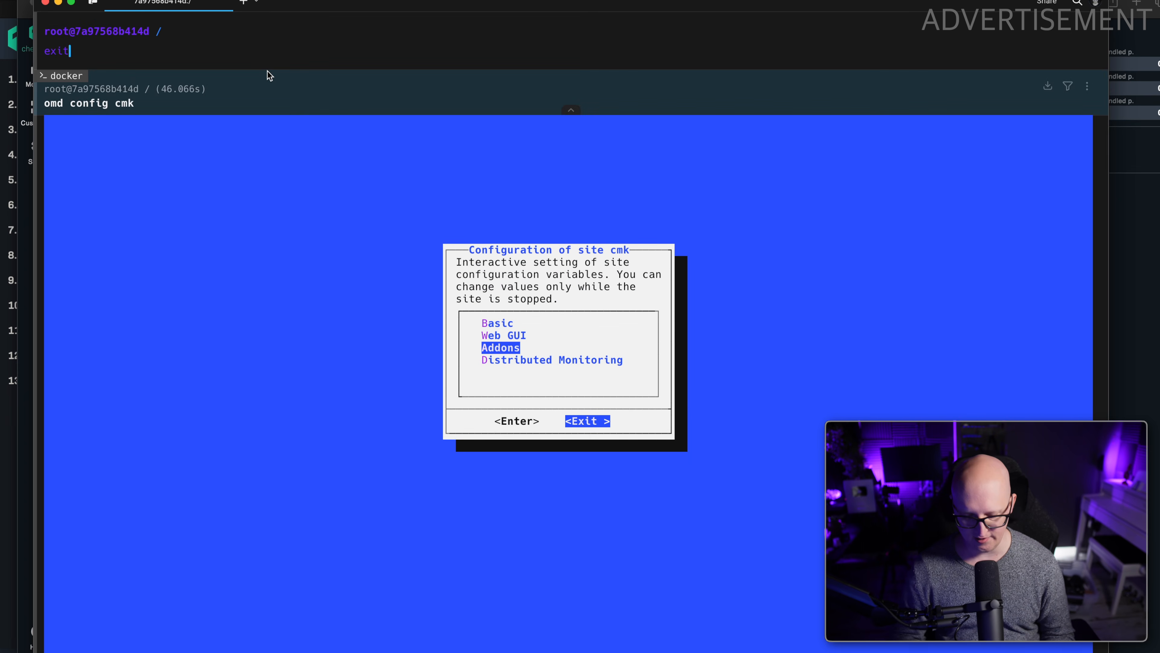
pyautogui.press('Return')
pyautogui.write('exit')
pyautogui.press('Return')
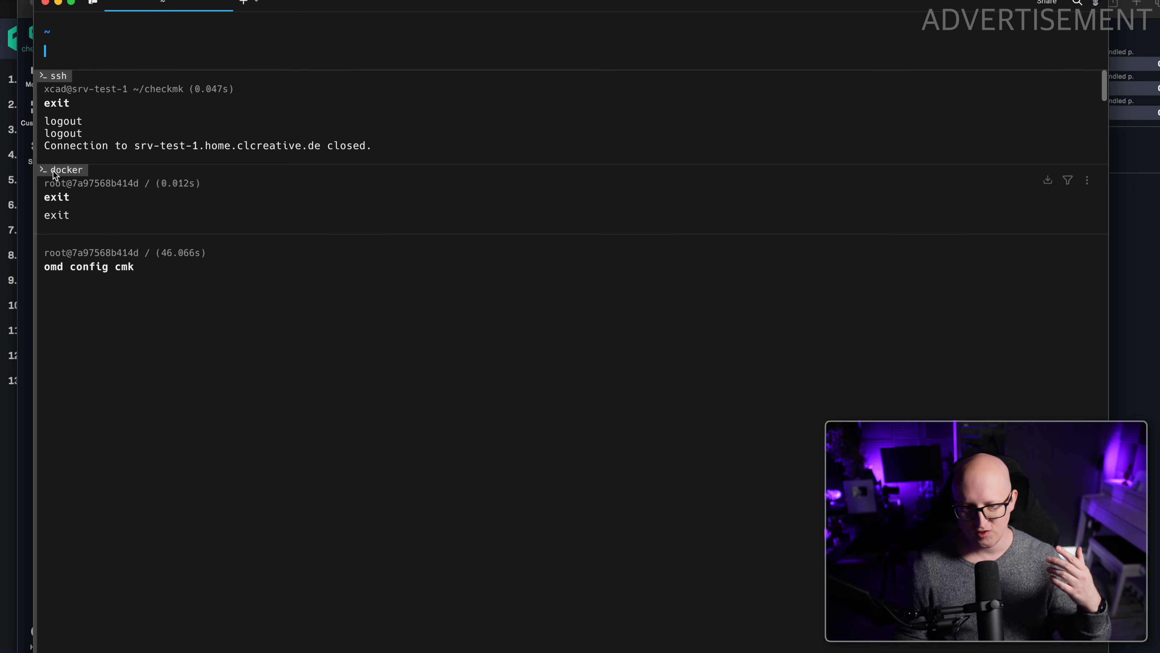
# Switch back to the browser and look over the main dashboard of the new Checkmk site on srv-test-1.
pyautogui.click(28, 22)
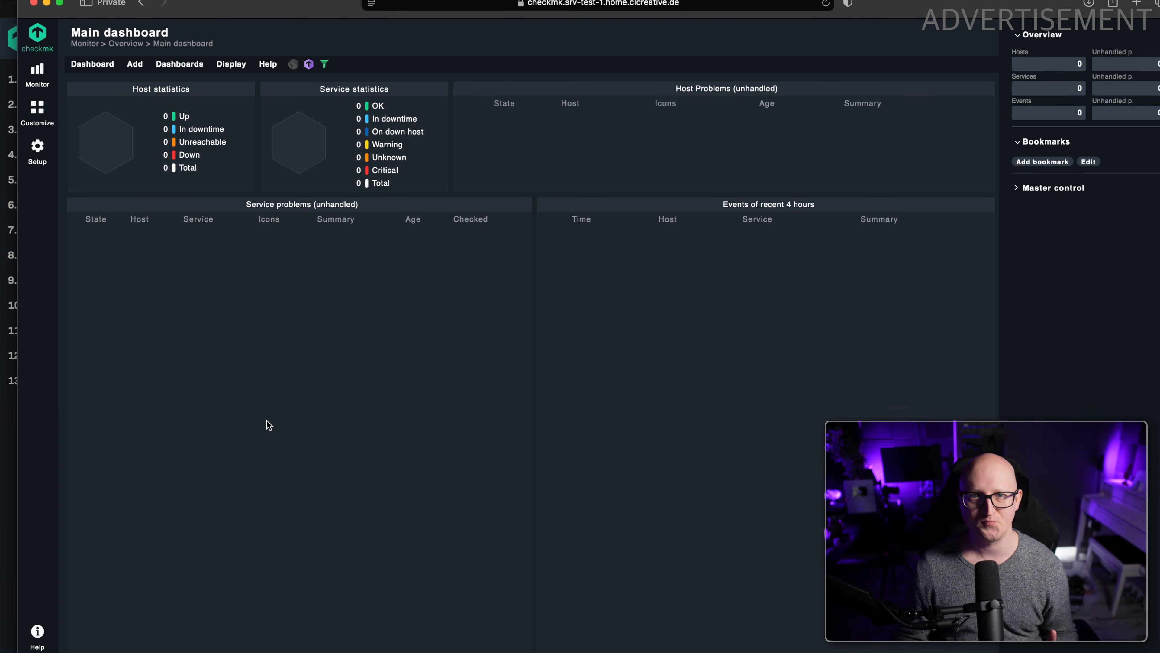
pyautogui.moveTo(167, 331); pyautogui.dragTo(81, 51)
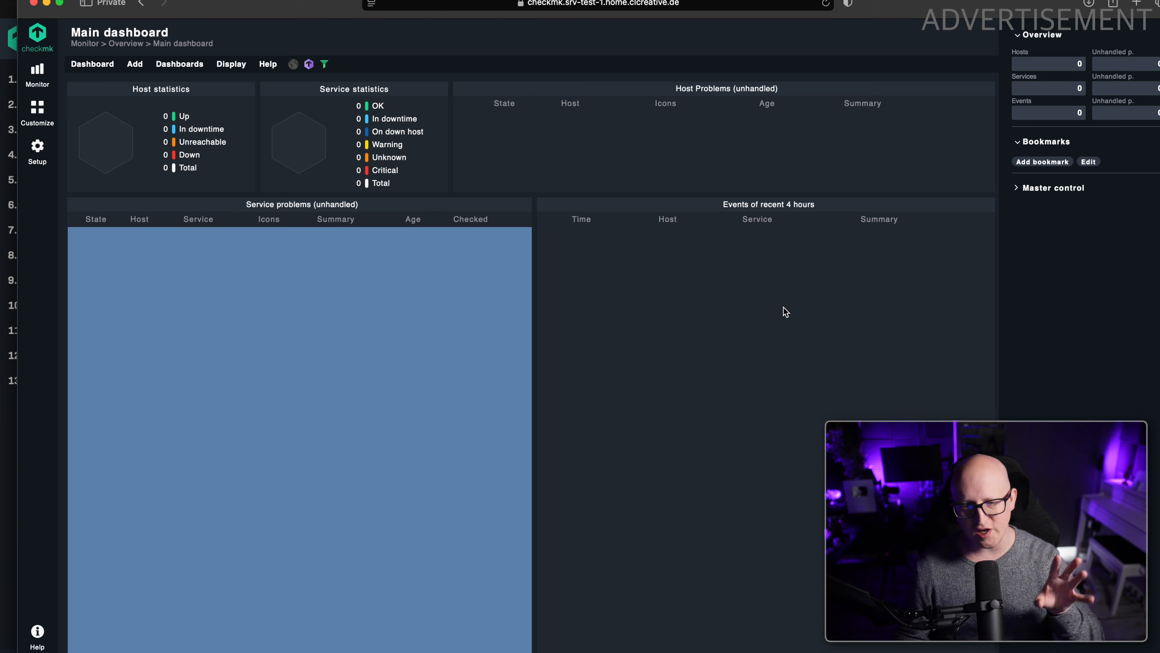
pyautogui.click(360, 332)
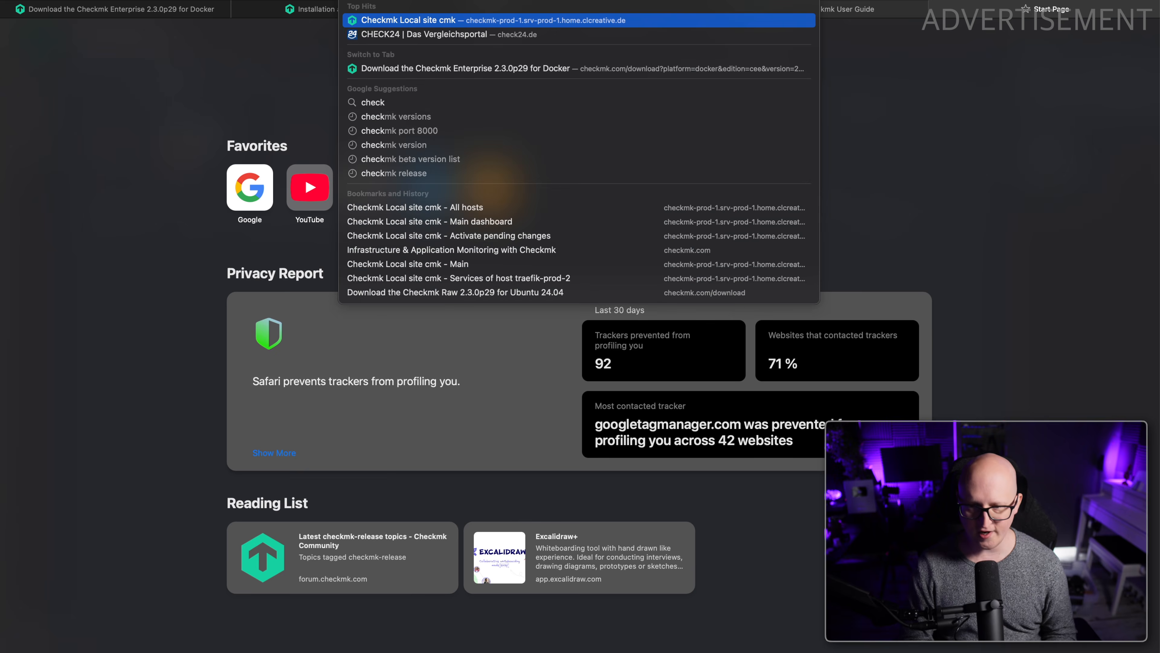
# Open the production Checkmk site and log in as cmkadmin with the saved password.
pyautogui.press('Return')
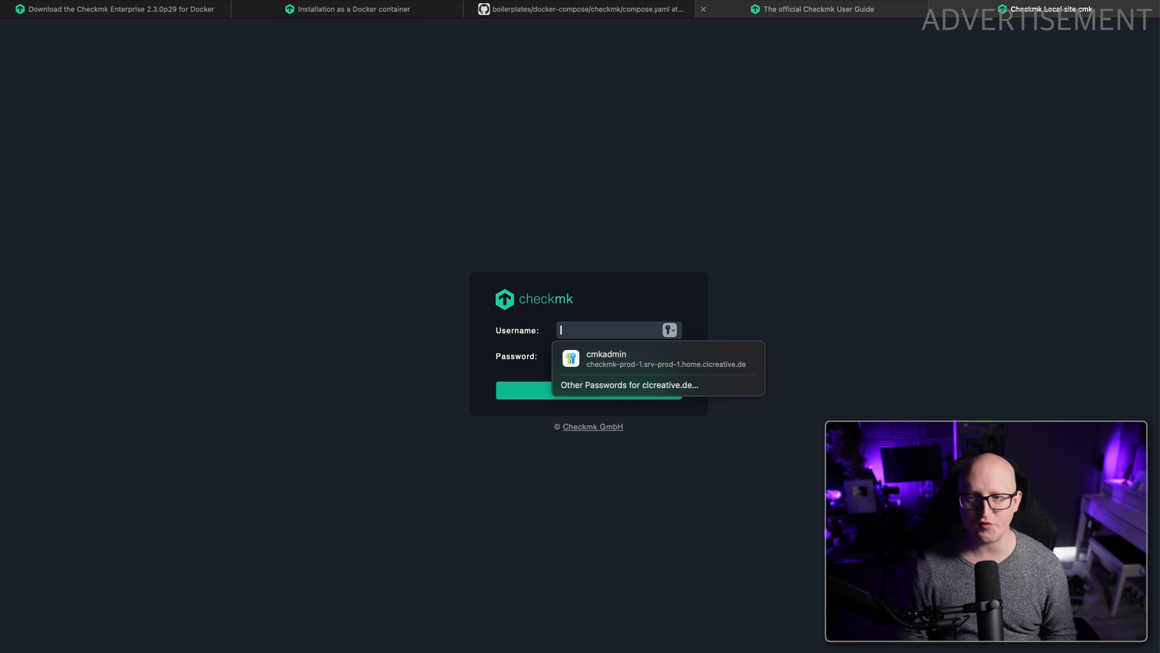
pyautogui.click(606, 360)
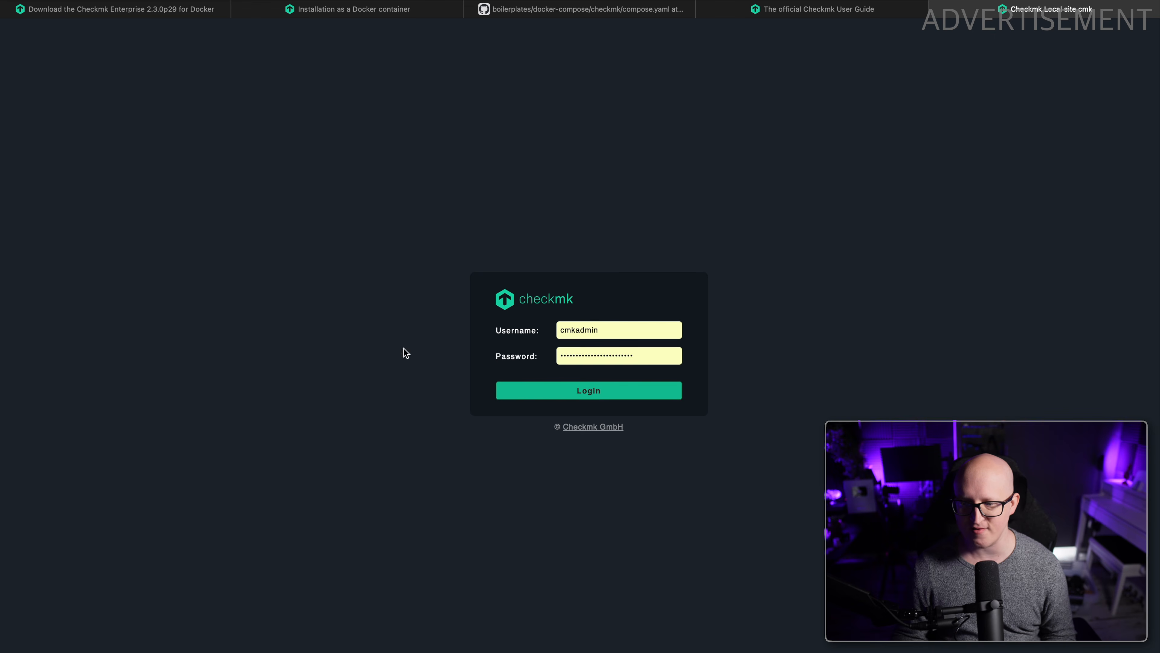
pyautogui.press('Return')
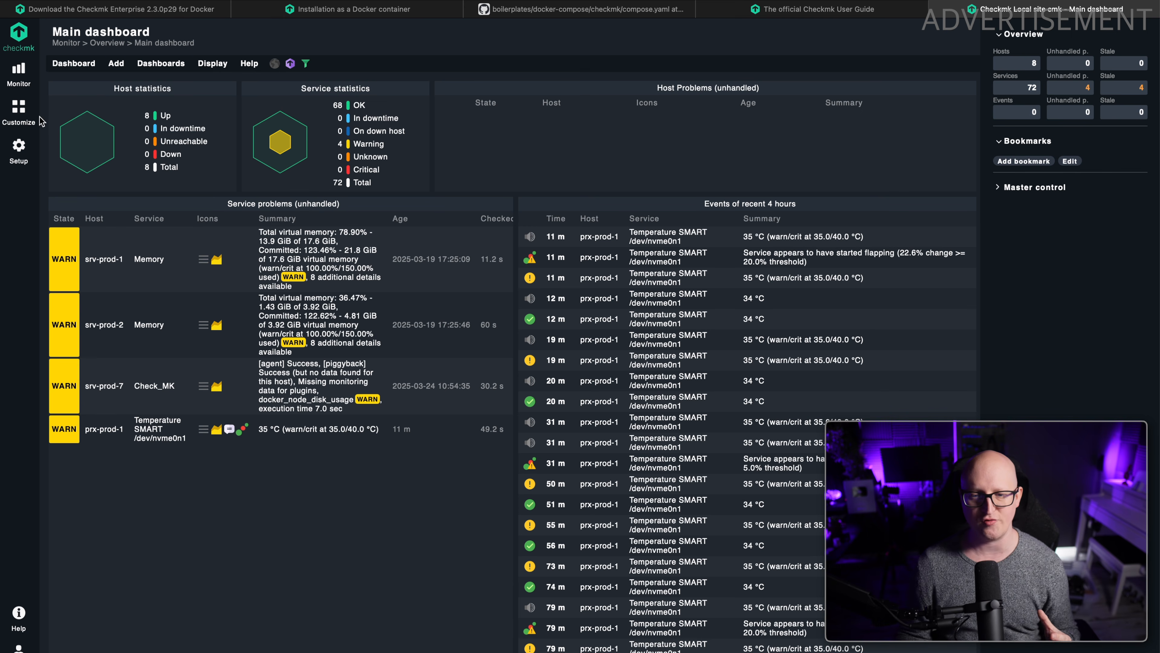
# Open the All hosts view in monitoring and review the state and service columns of the listed hosts.
pyautogui.click(31, 69)
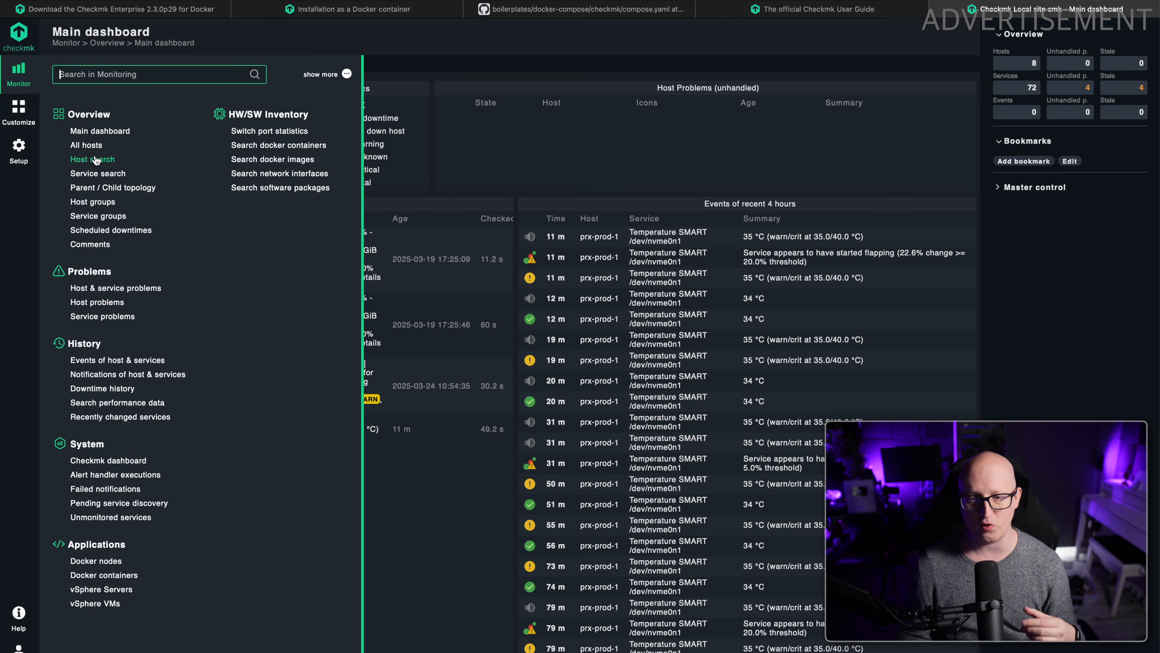
pyautogui.click(88, 147)
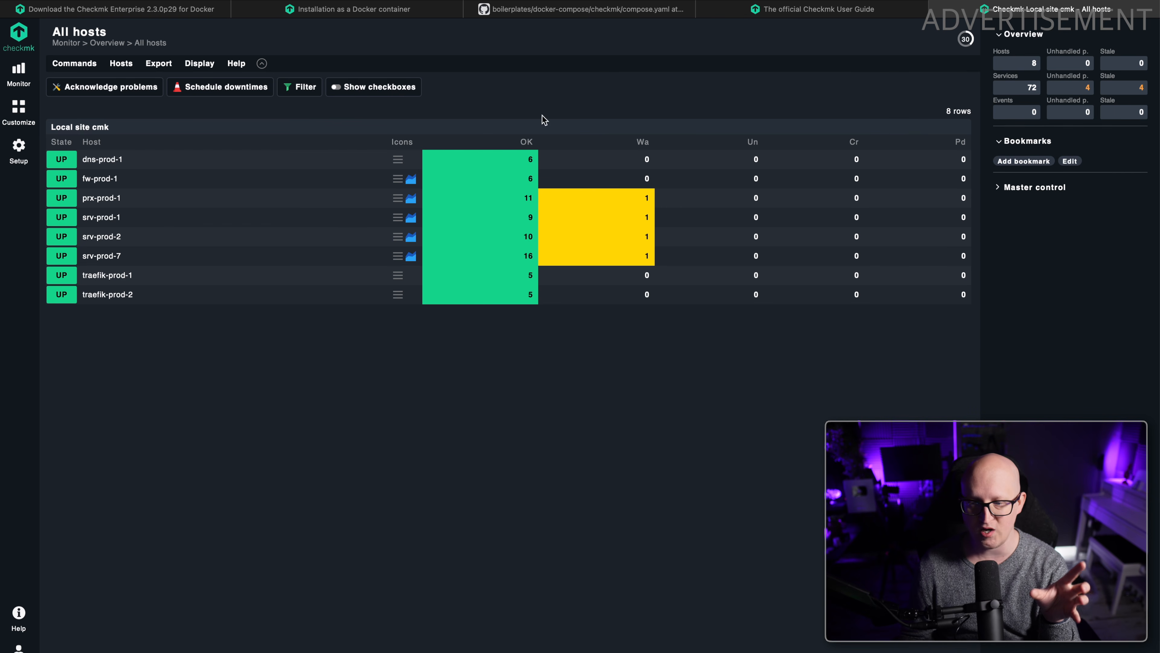
pyautogui.moveTo(523, 306); pyautogui.dragTo(523, 108)
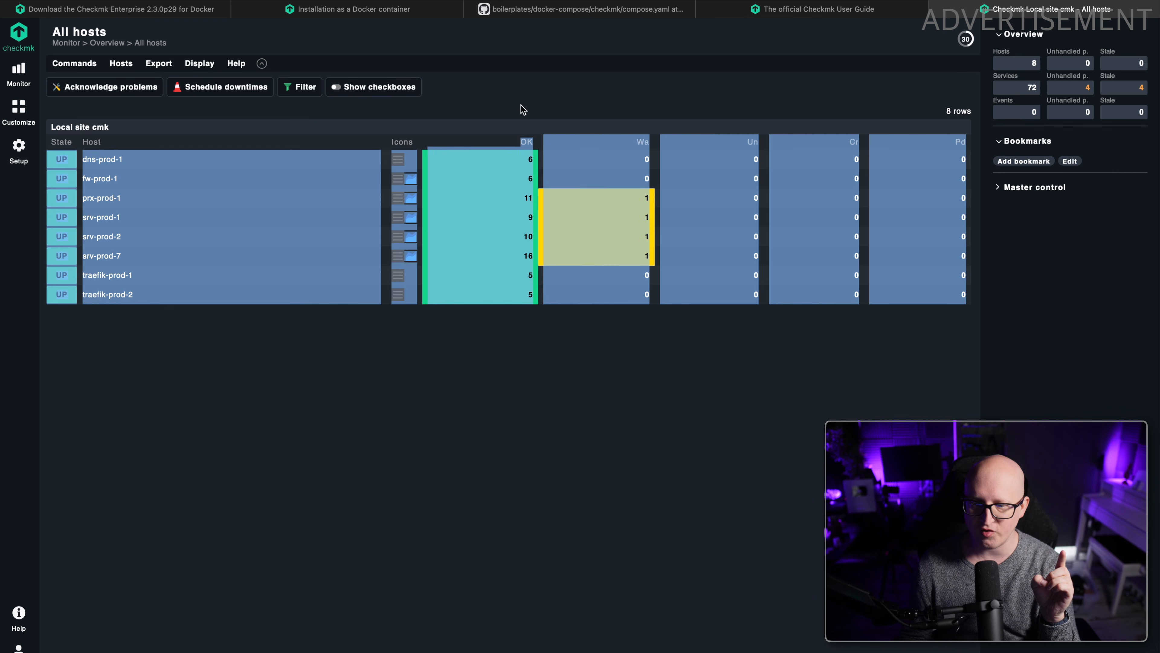
pyautogui.click(523, 106)
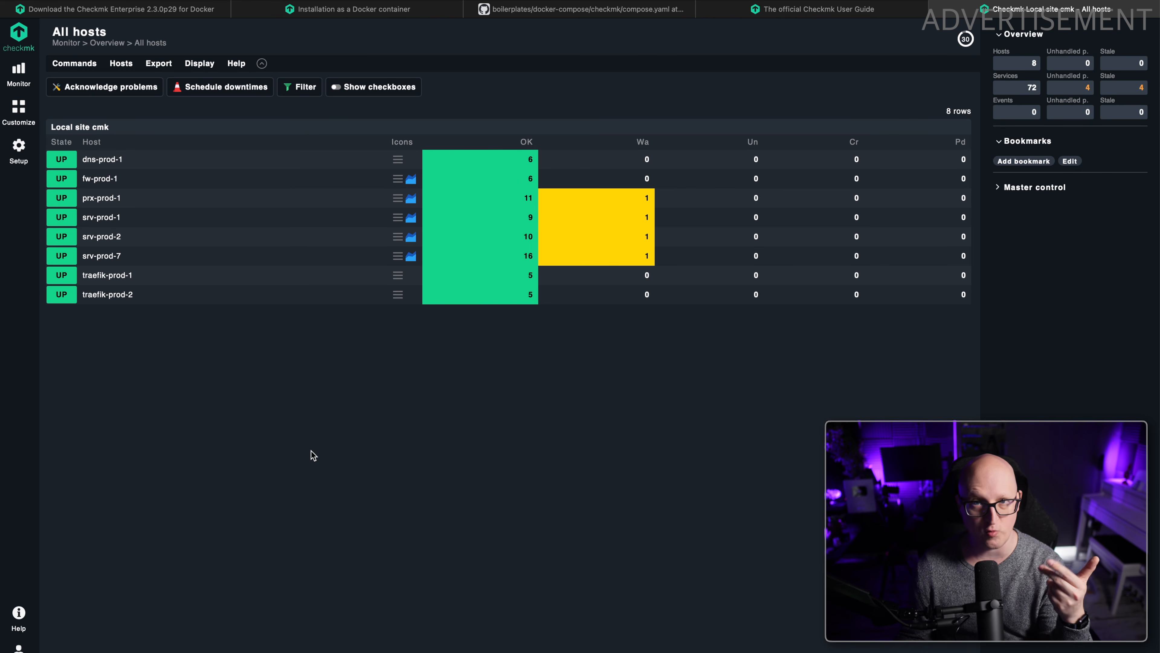
# Open the services of host srv-prod-1 and examine the Check_MK Agent, CPU load, CPU utilization and Docker containers summaries.
pyautogui.click(101, 216)
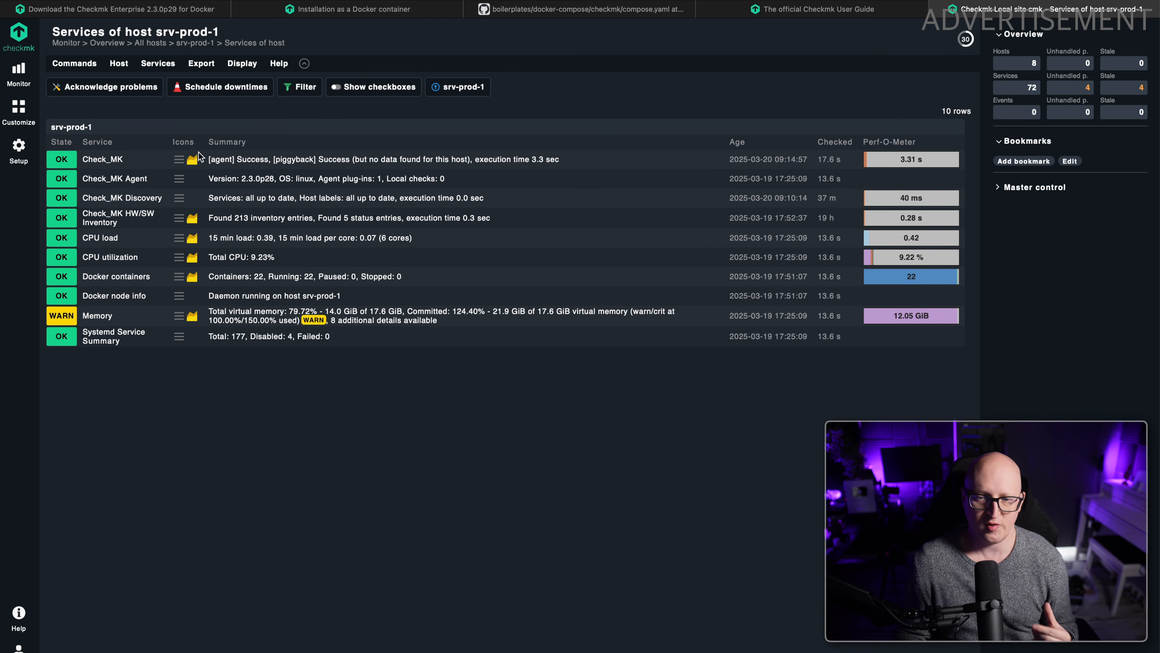
pyautogui.moveTo(213, 179); pyautogui.dragTo(326, 177)
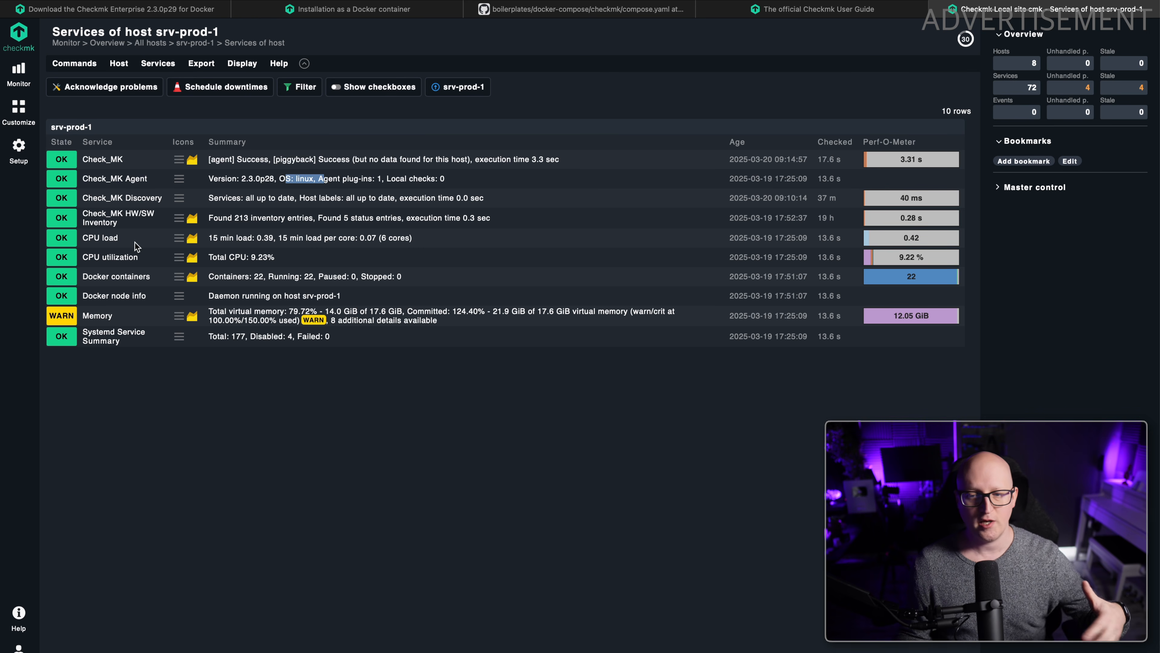
pyautogui.click(129, 246)
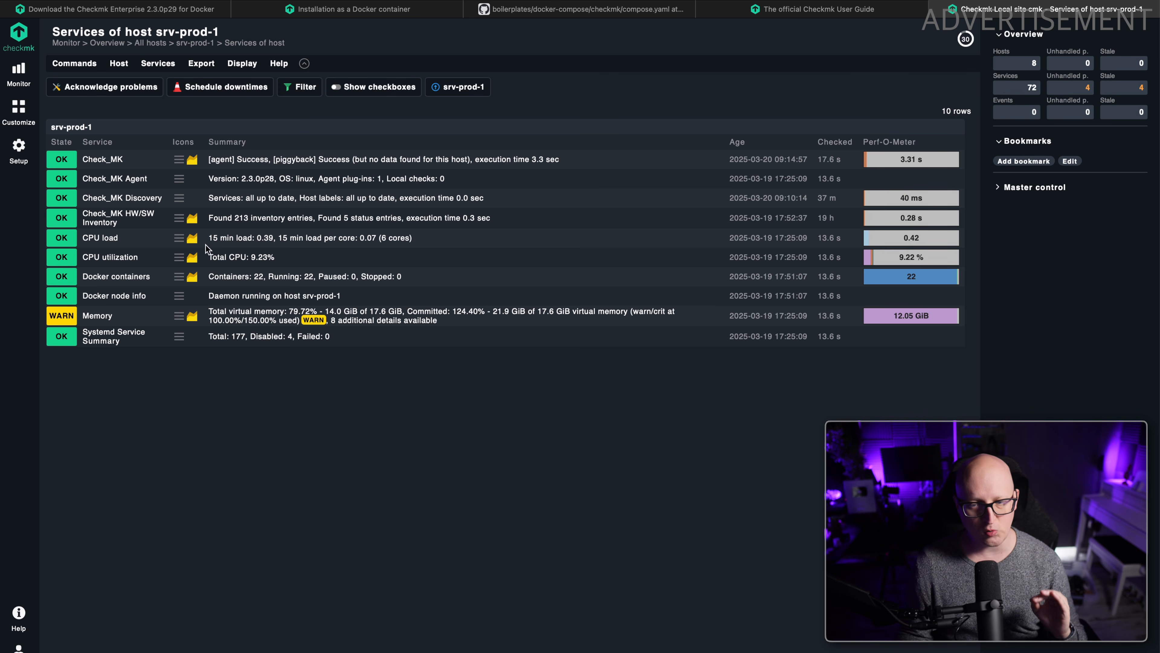
pyautogui.moveTo(212, 239); pyautogui.dragTo(276, 238)
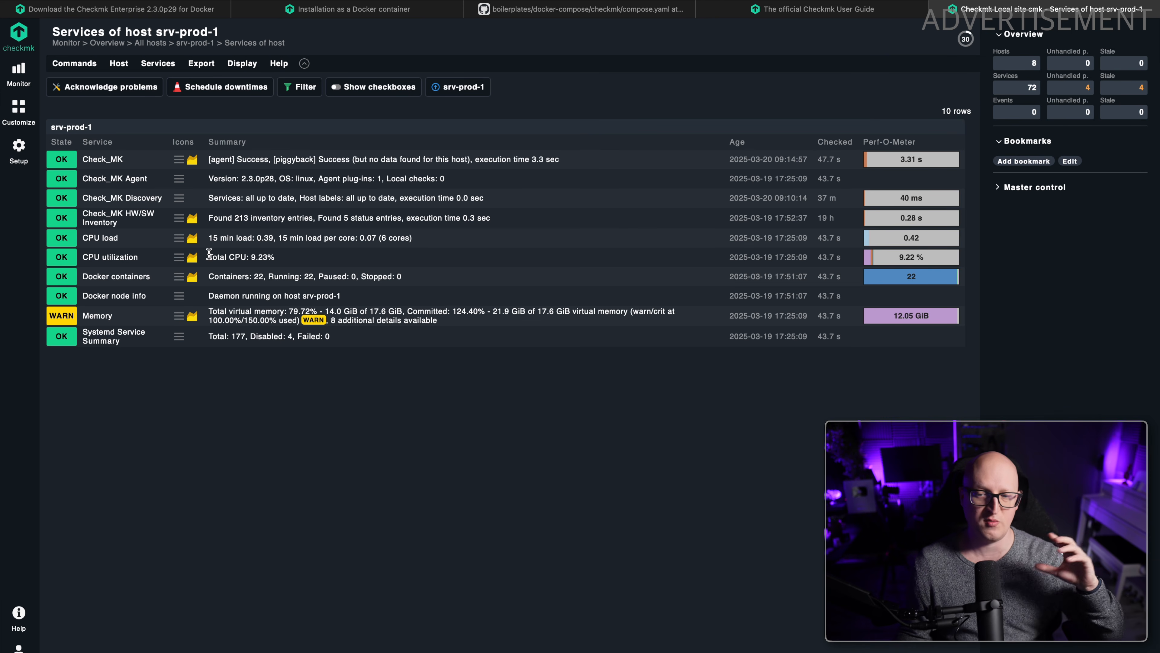
pyautogui.moveTo(209, 253); pyautogui.dragTo(272, 253)
pyautogui.doubleClick(249, 276)
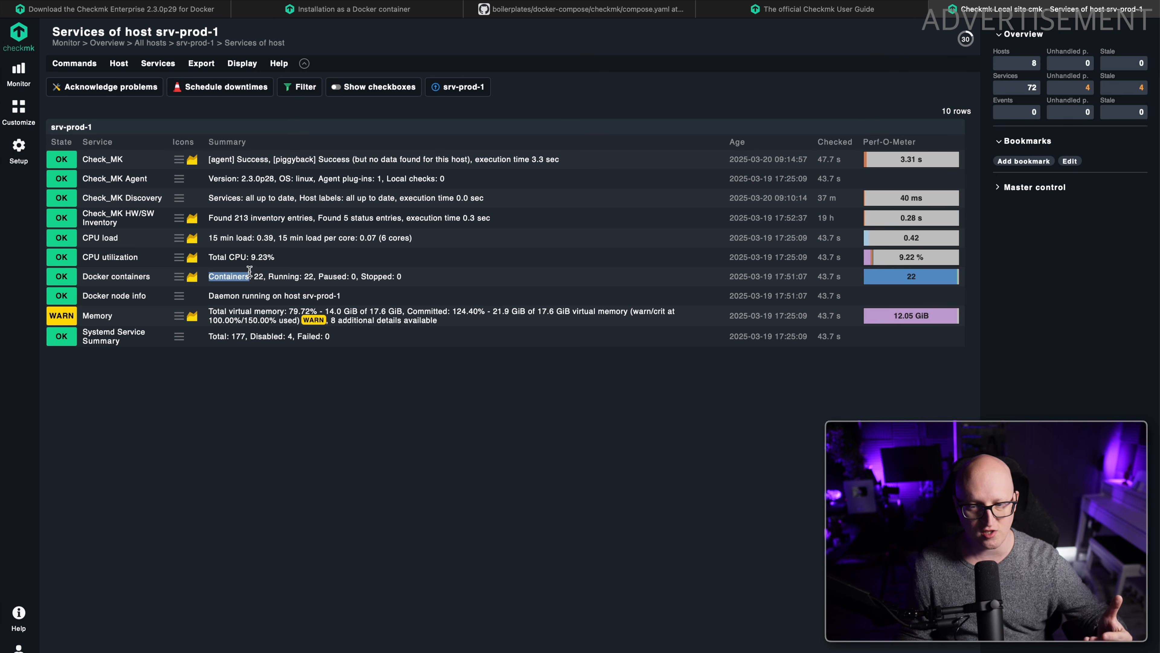
pyautogui.moveTo(253, 277); pyautogui.dragTo(260, 273)
pyautogui.click(261, 273)
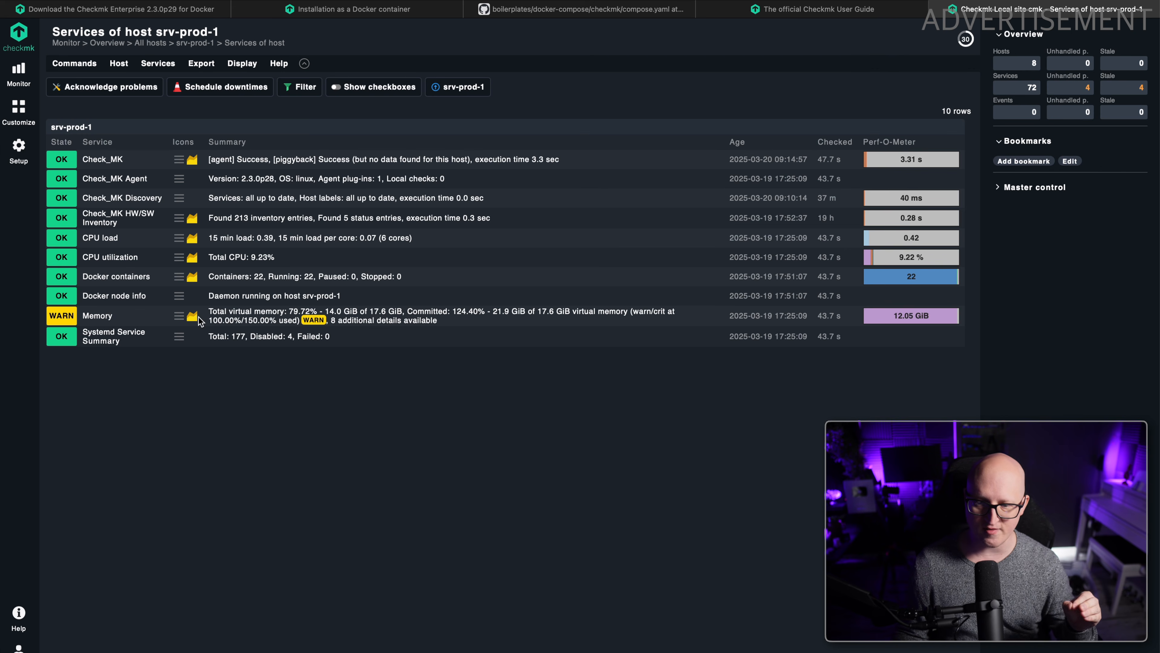
# Examine the Memory service's committed memory and its warn/crit levels on srv-prod-1, and open the service's graphs.
pyautogui.moveTo(196, 320)
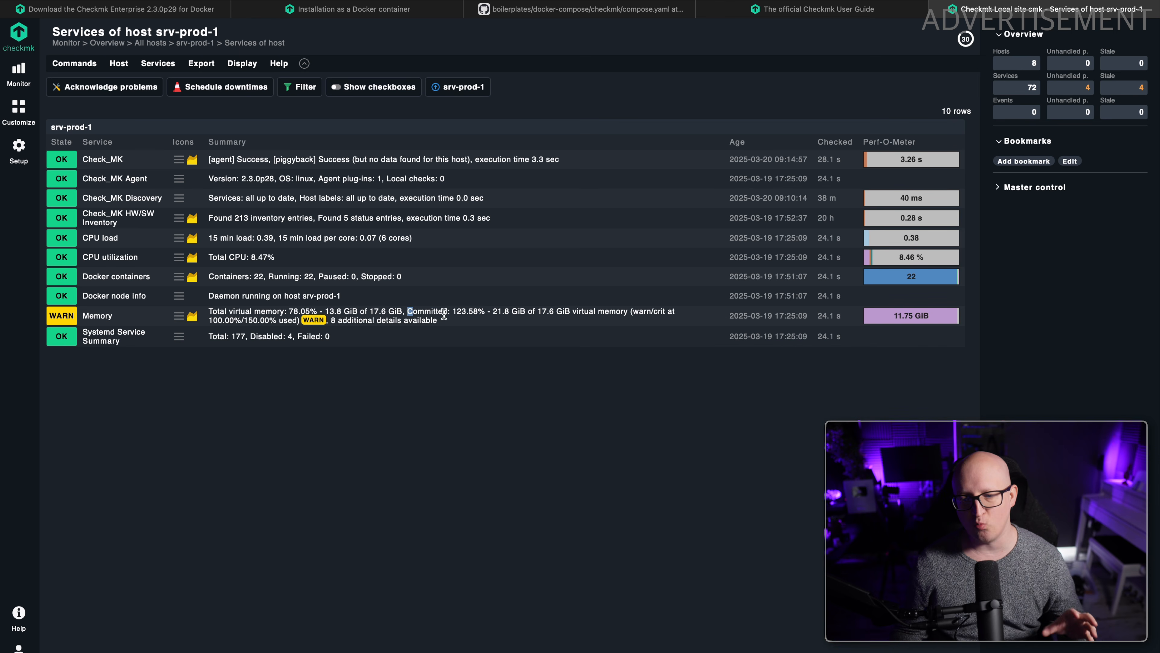
pyautogui.moveTo(235, 321); pyautogui.dragTo(208, 322)
pyautogui.click(429, 310)
pyautogui.moveTo(454, 311); pyautogui.dragTo(484, 310)
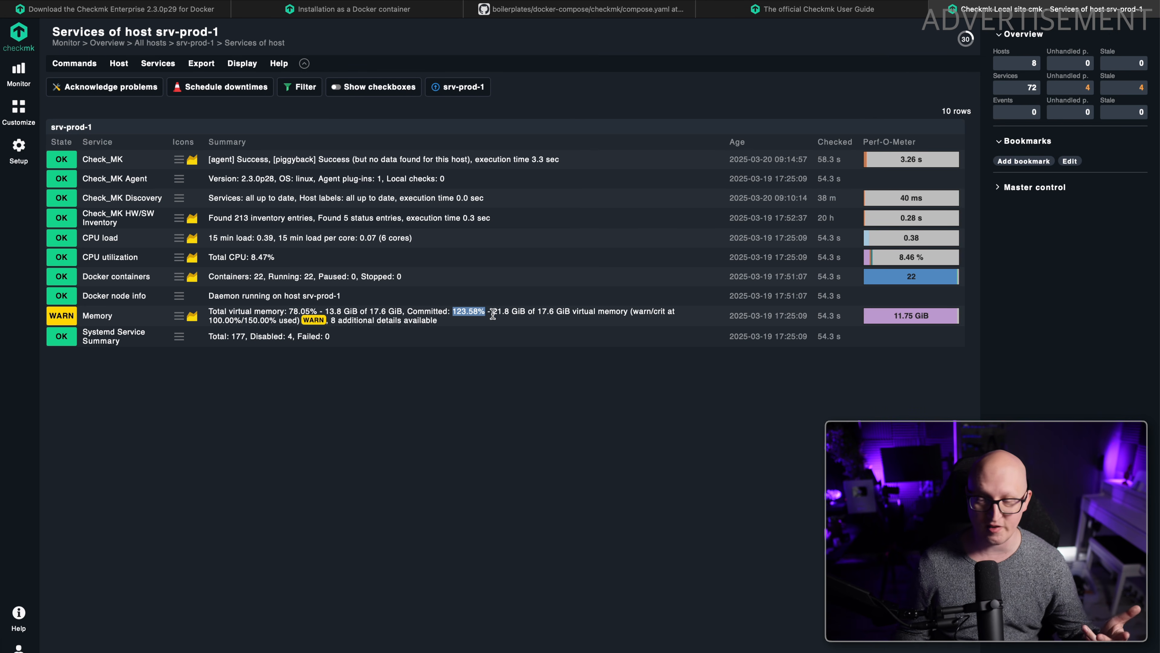
pyautogui.moveTo(654, 312); pyautogui.dragTo(661, 314)
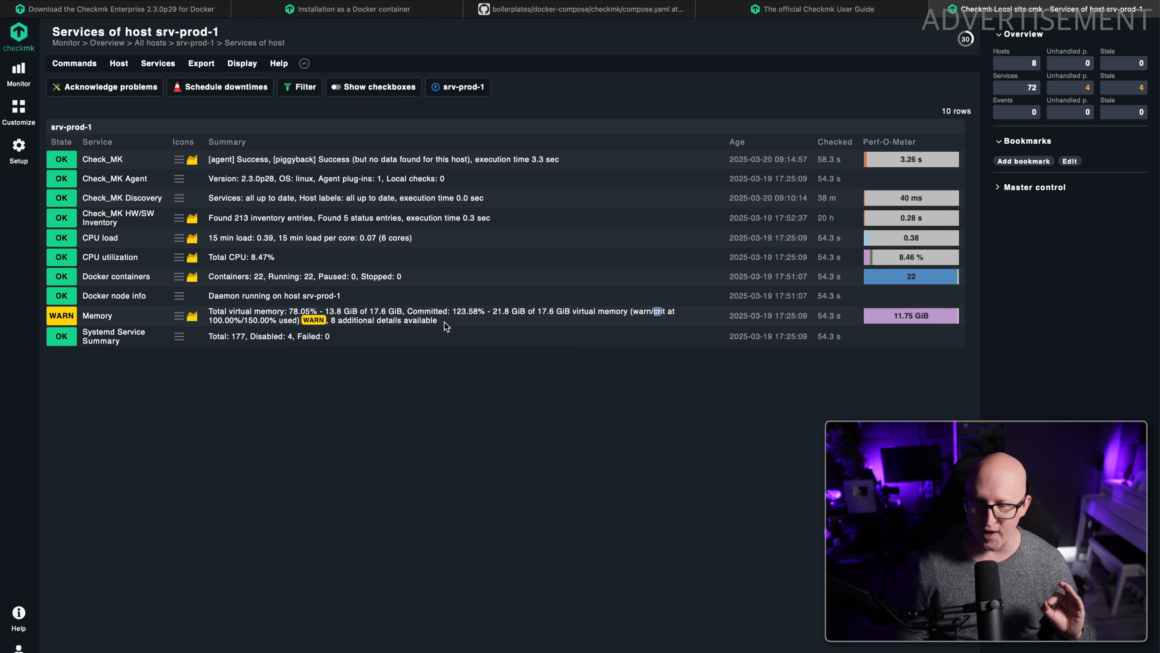
pyautogui.moveTo(249, 321); pyautogui.dragTo(265, 322)
pyautogui.click(264, 405)
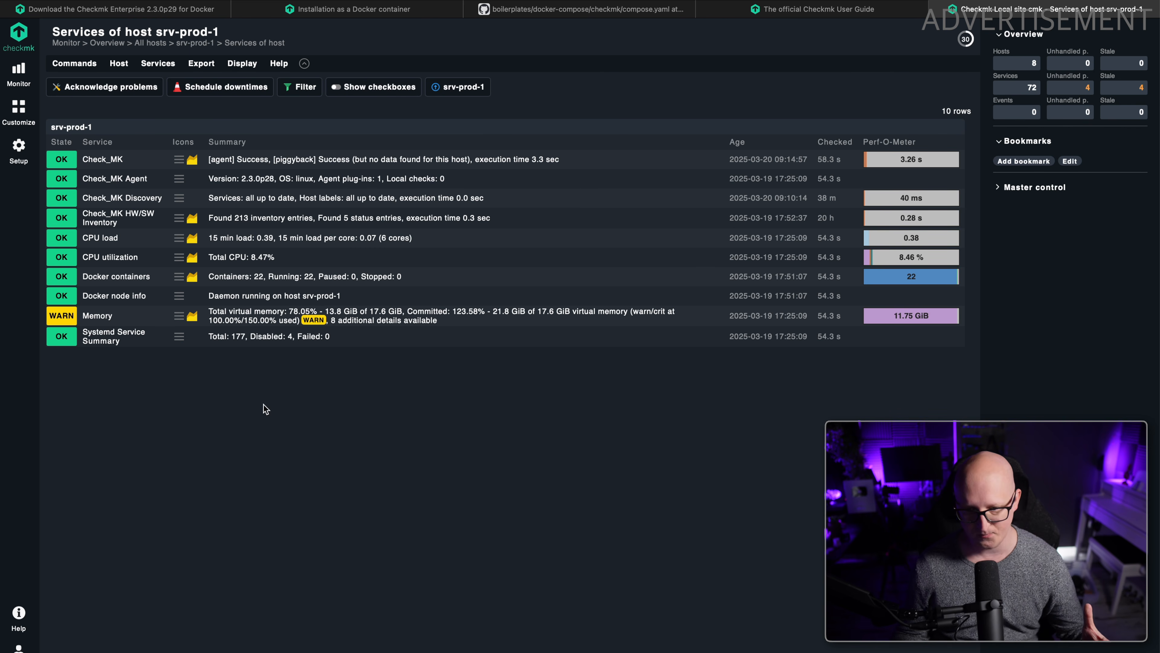
pyautogui.click(929, 322)
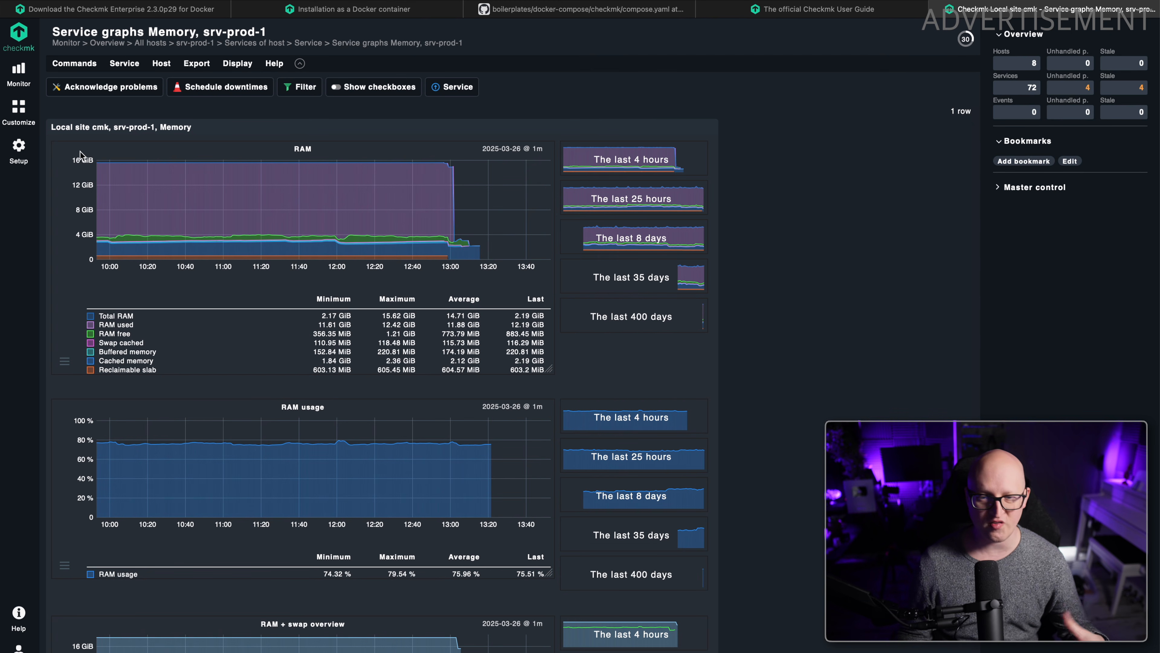
# Open the Hosts page in the setup area and look over the configured hosts and the other setup options.
pyautogui.click(19, 147)
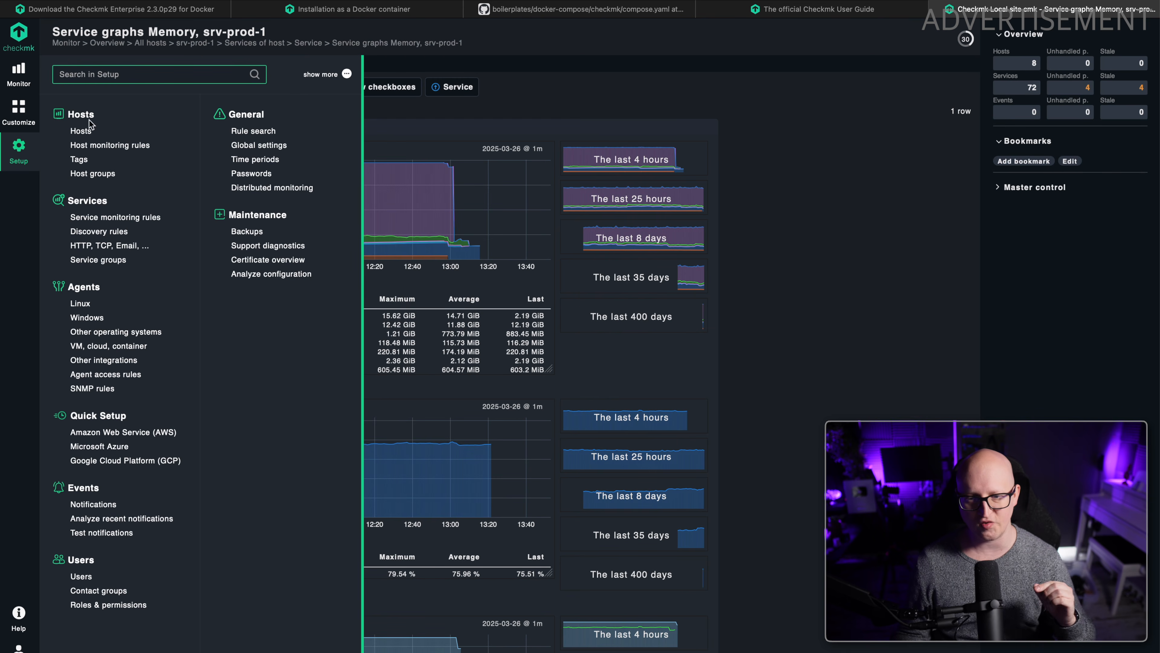
pyautogui.click(79, 131)
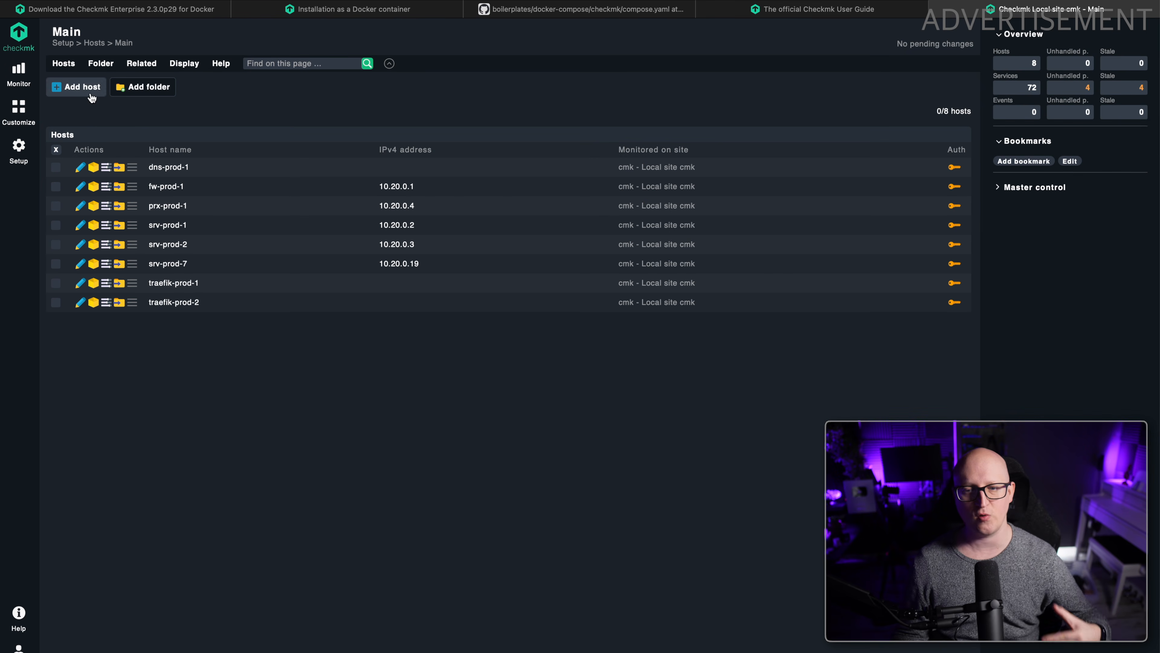
pyautogui.click(31, 151)
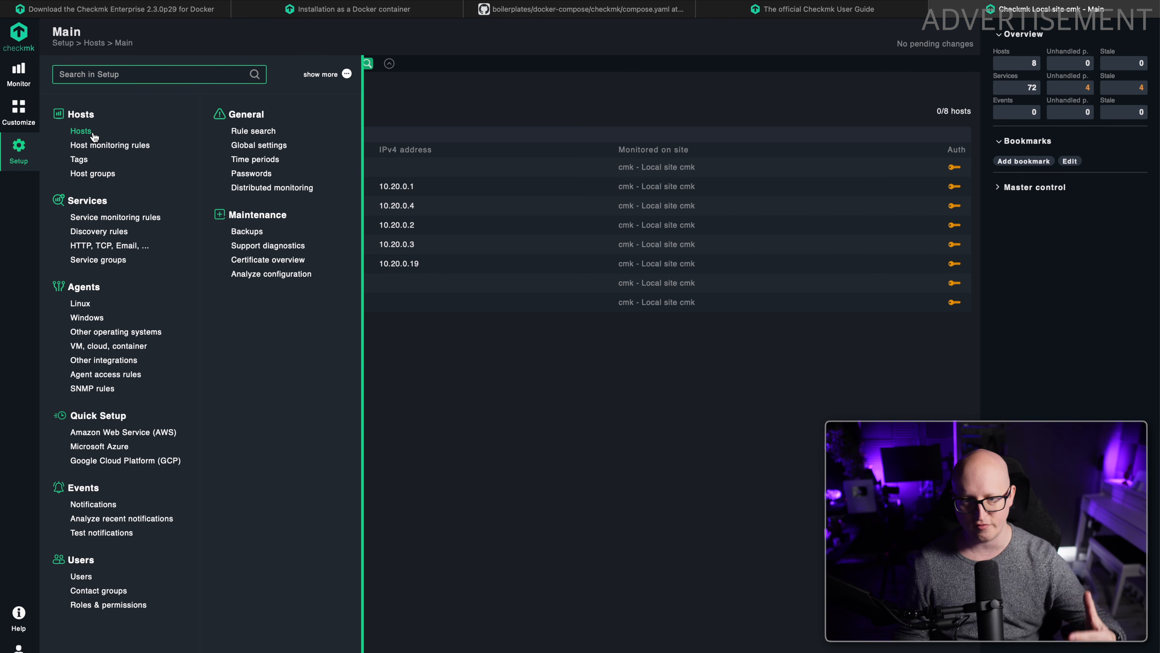
pyautogui.click(405, 330)
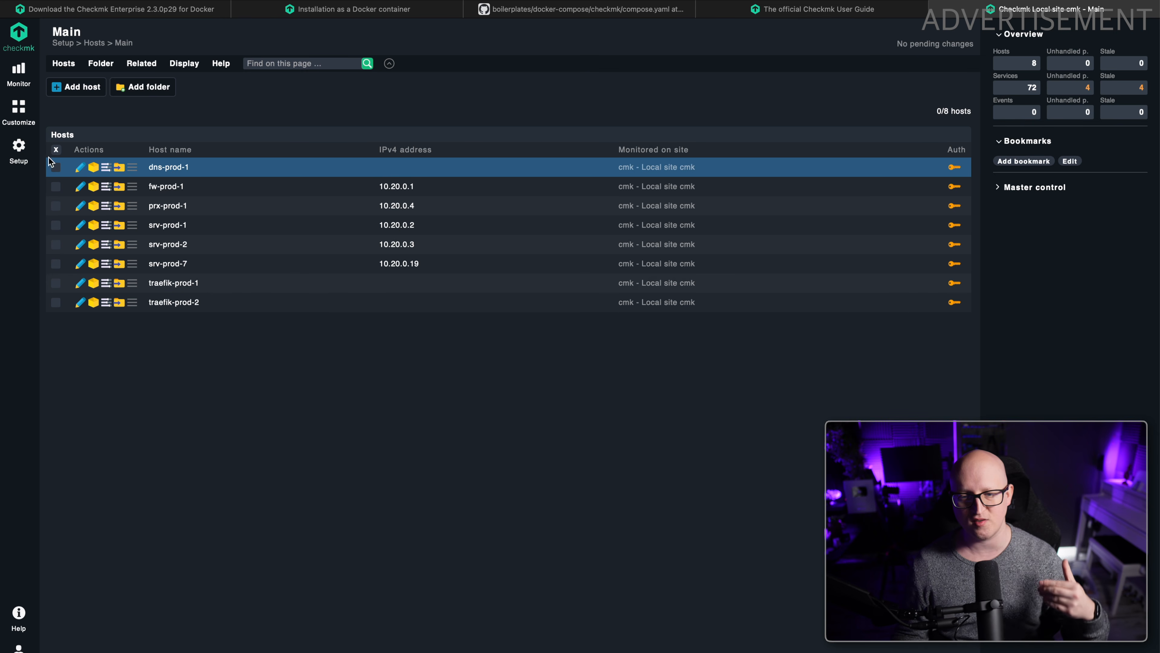
# Look over the accounts on the Users page in the setup area and return to the Hosts page.
pyautogui.click(34, 158)
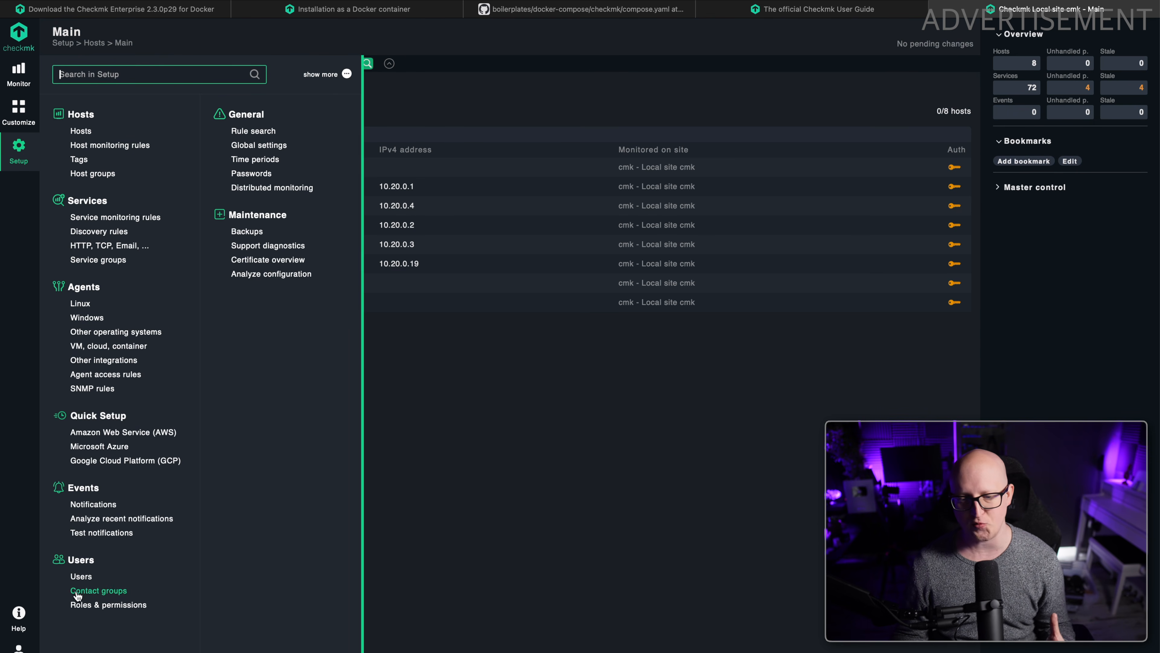
pyautogui.click(78, 578)
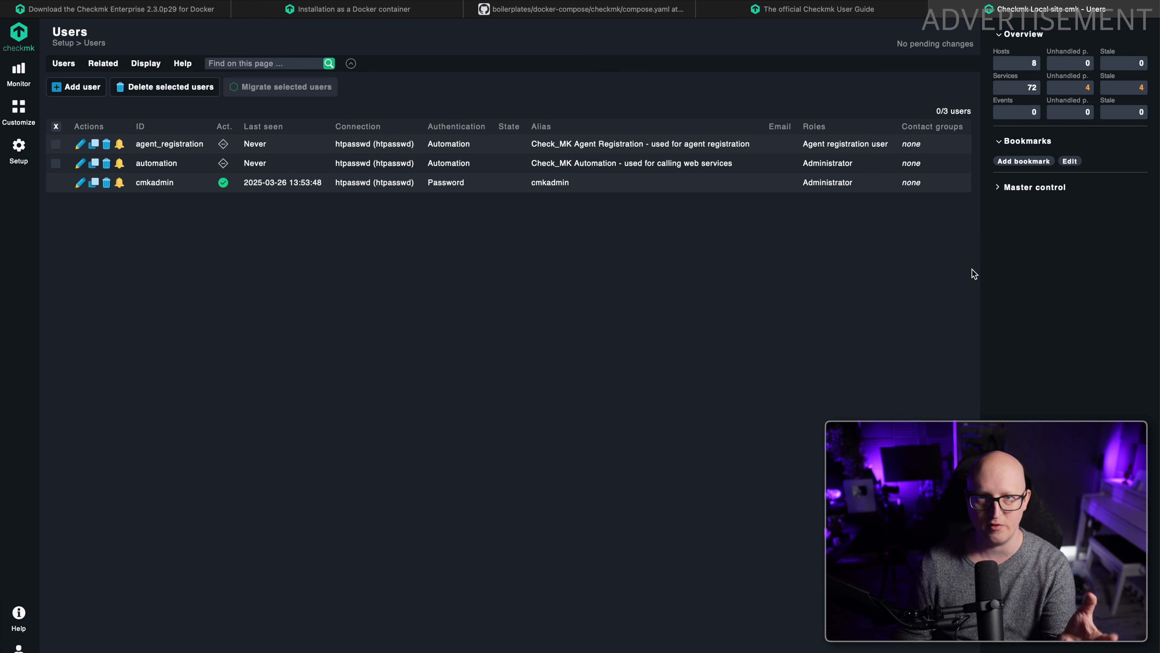
pyautogui.click(26, 155)
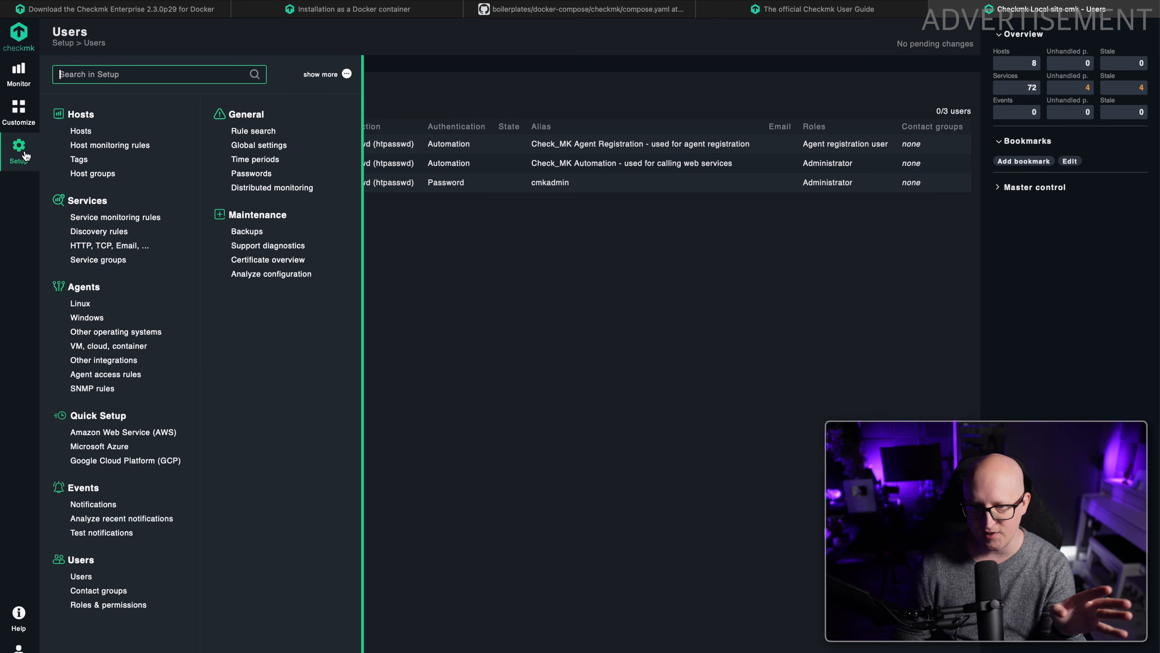
pyautogui.click(85, 130)
pyautogui.moveTo(132, 119); pyautogui.dragTo(215, 374)
pyautogui.click(228, 410)
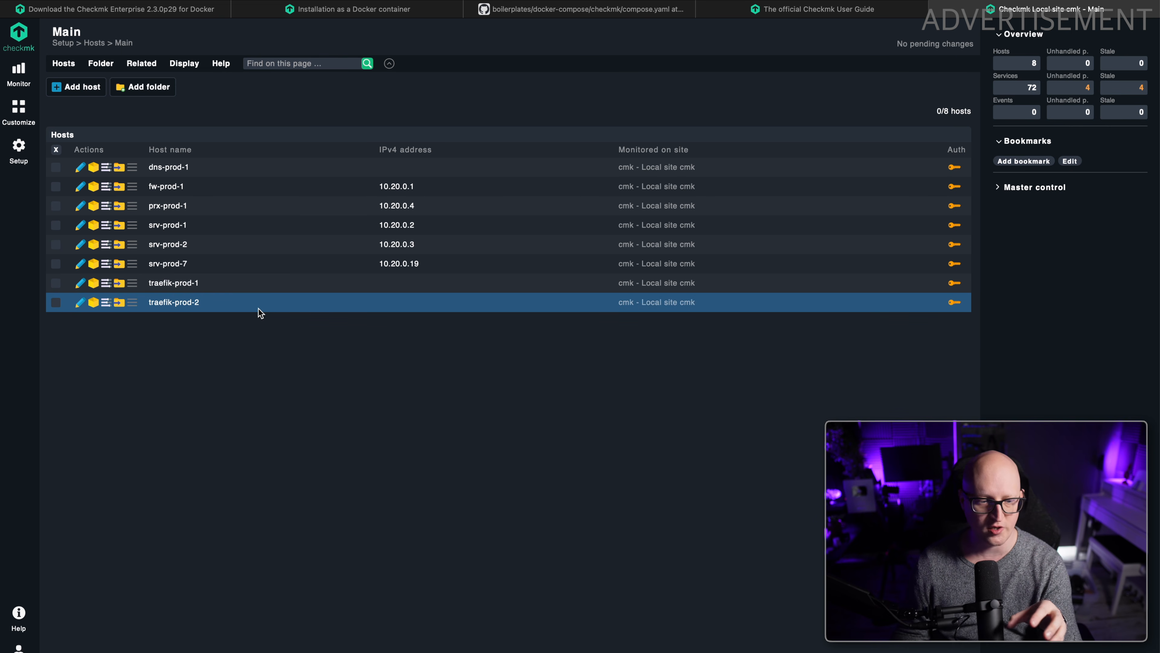
# Open the prx-prod-1 Proxmox interface in a new browser tab and examine the memory usage of VM 21001 (srv-test-1) on prx-prod-2.
pyautogui.press('super+Tab')
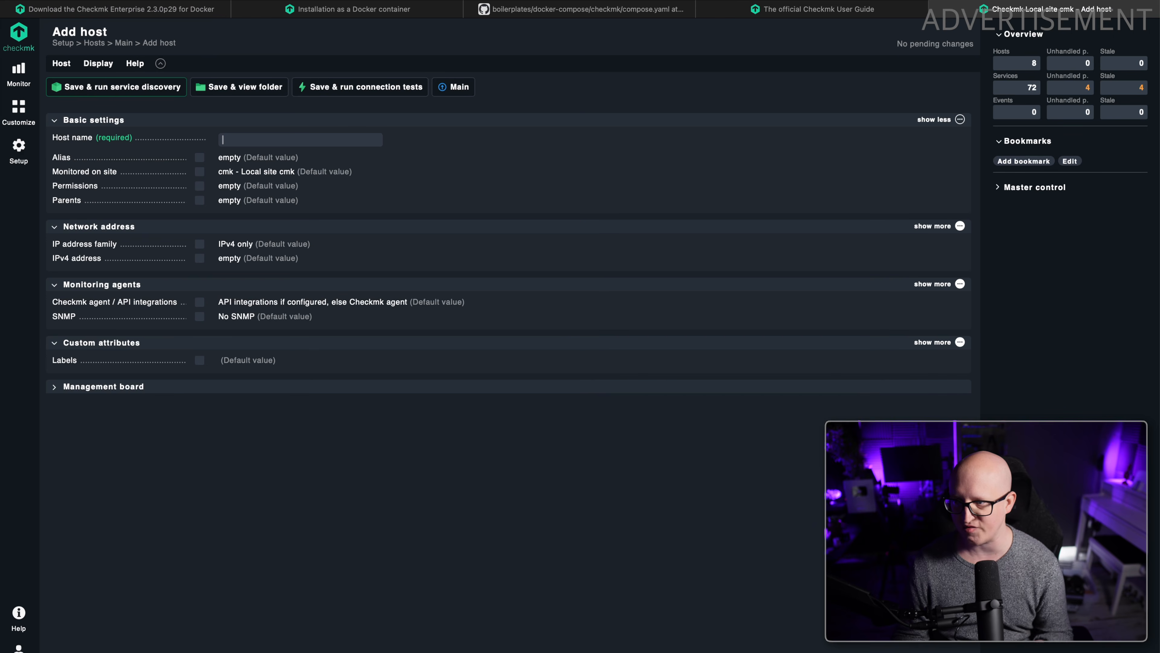
pyautogui.press('super+t')
pyautogui.write('prx')
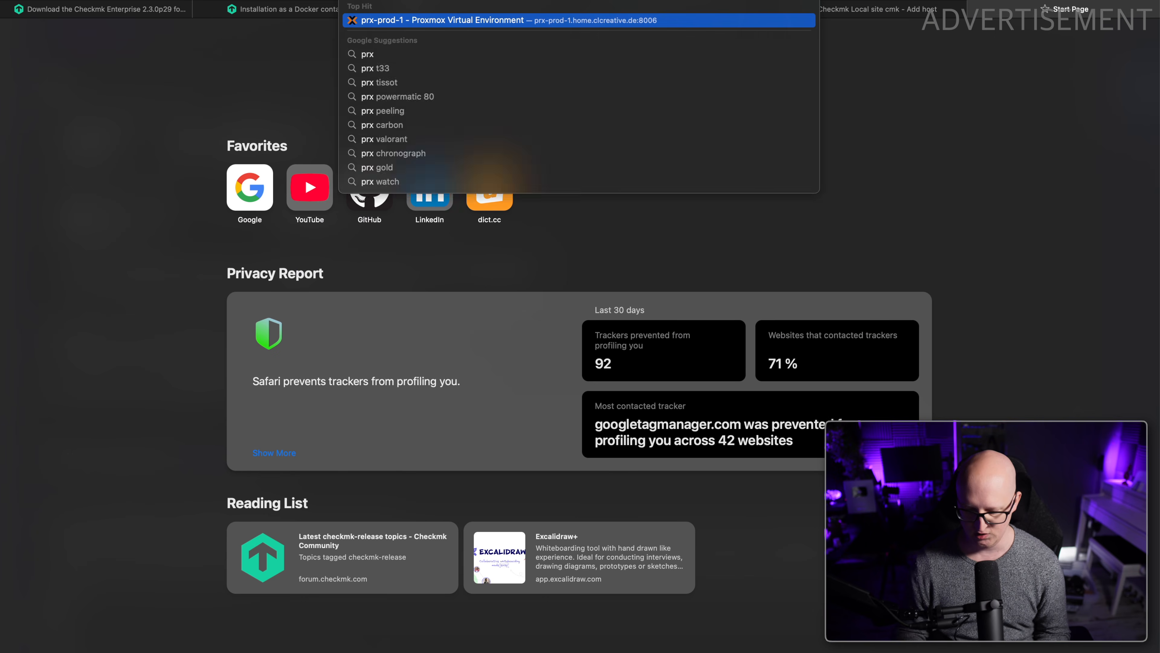
pyautogui.press('Return')
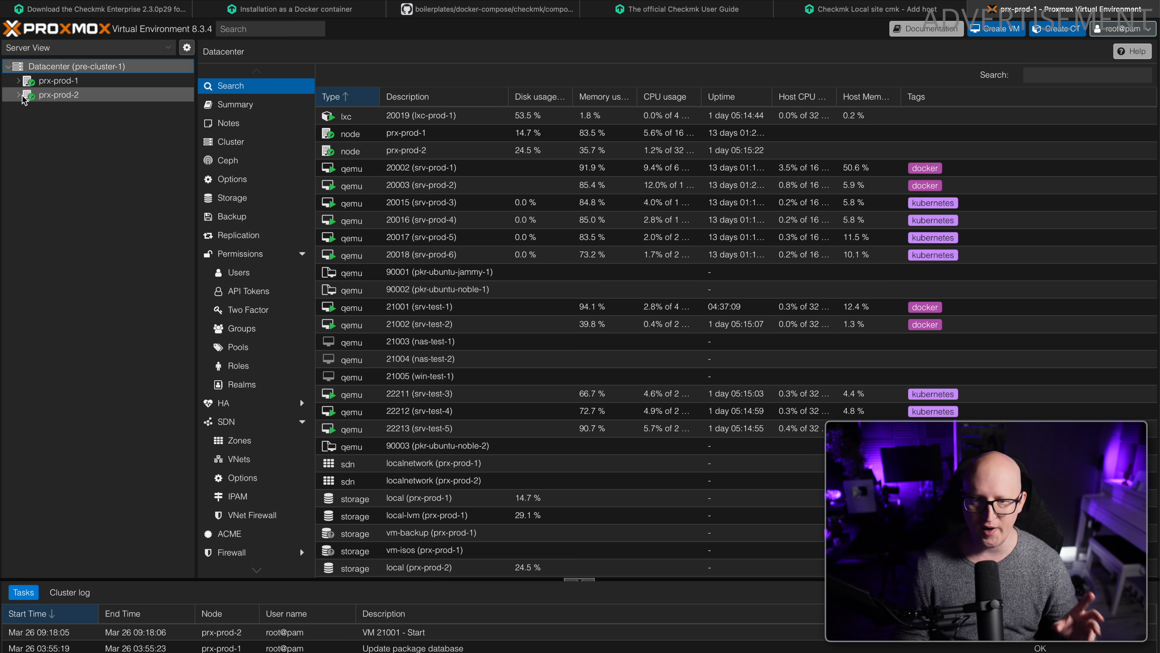
pyautogui.click(17, 97)
pyautogui.click(17, 94)
pyautogui.click(109, 123)
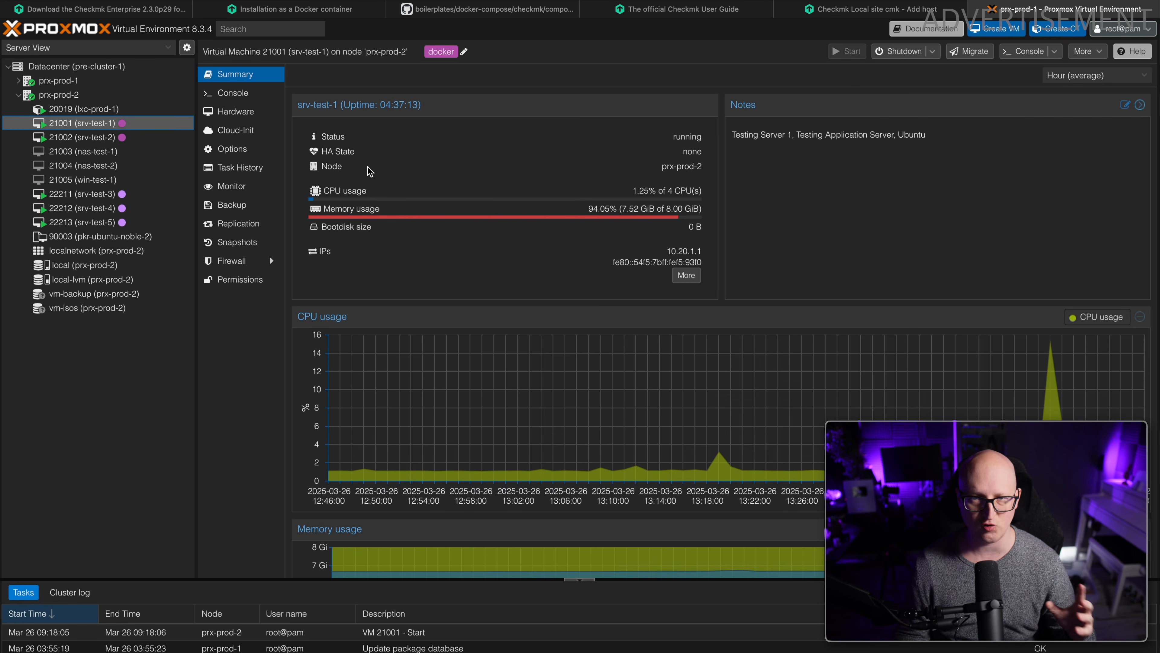
pyautogui.moveTo(589, 209); pyautogui.dragTo(677, 209)
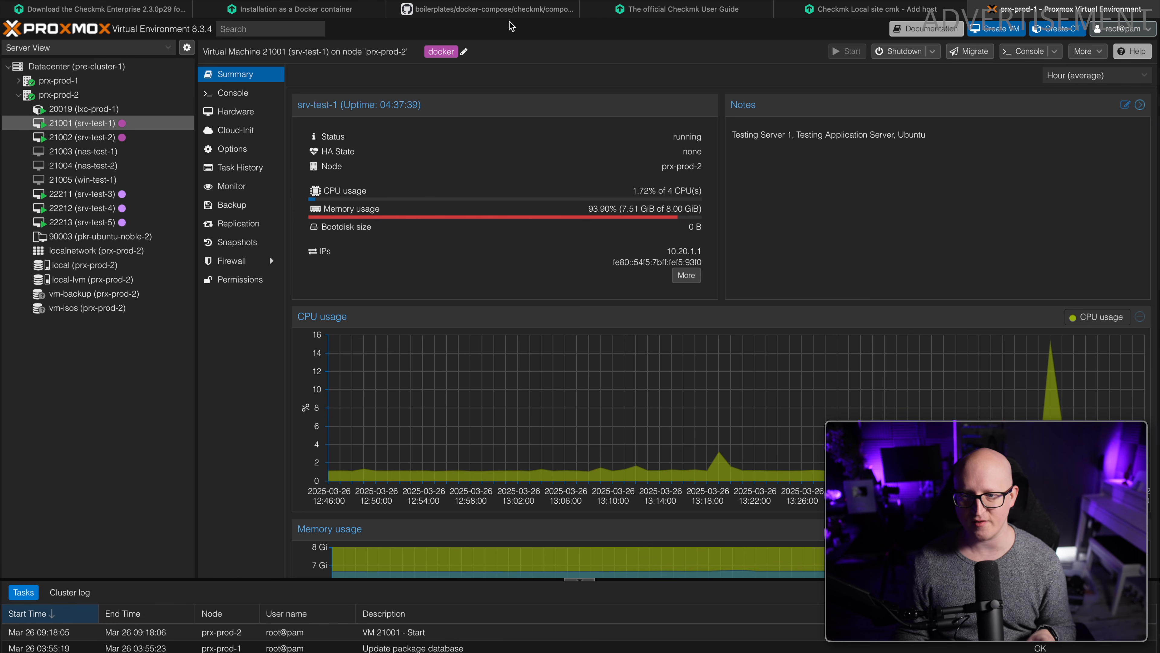
# Return to Checkmk, leave the Add host form and examine the packaged agents and plugins among the Linux agent files.
pyautogui.click(858, 10)
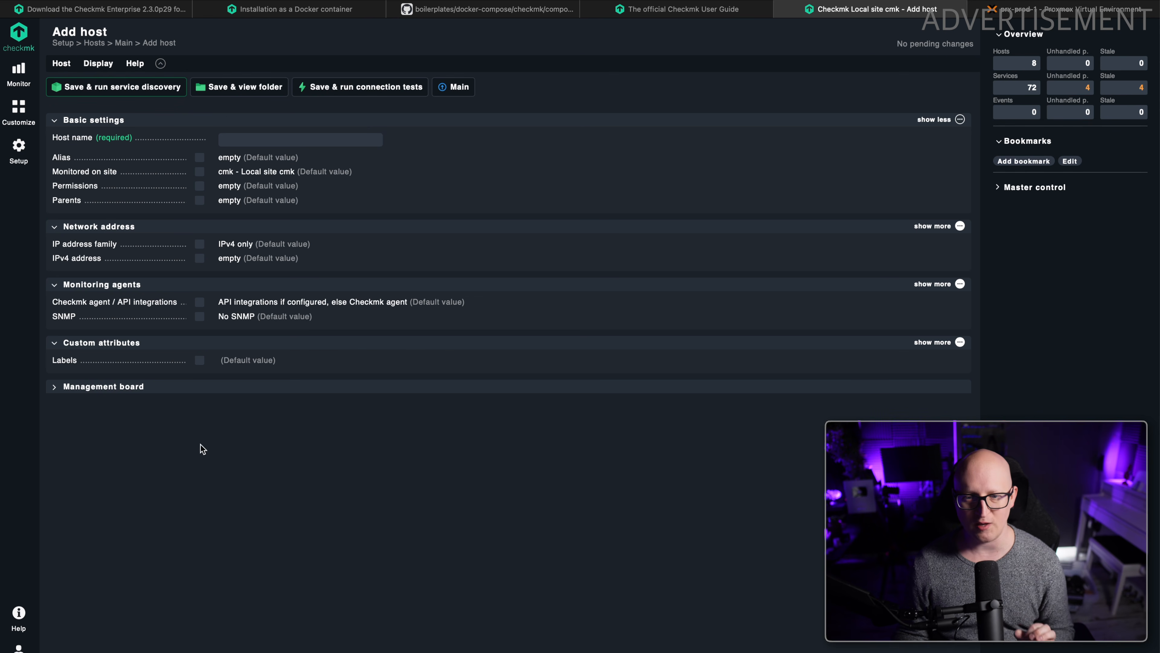
pyautogui.click(123, 43)
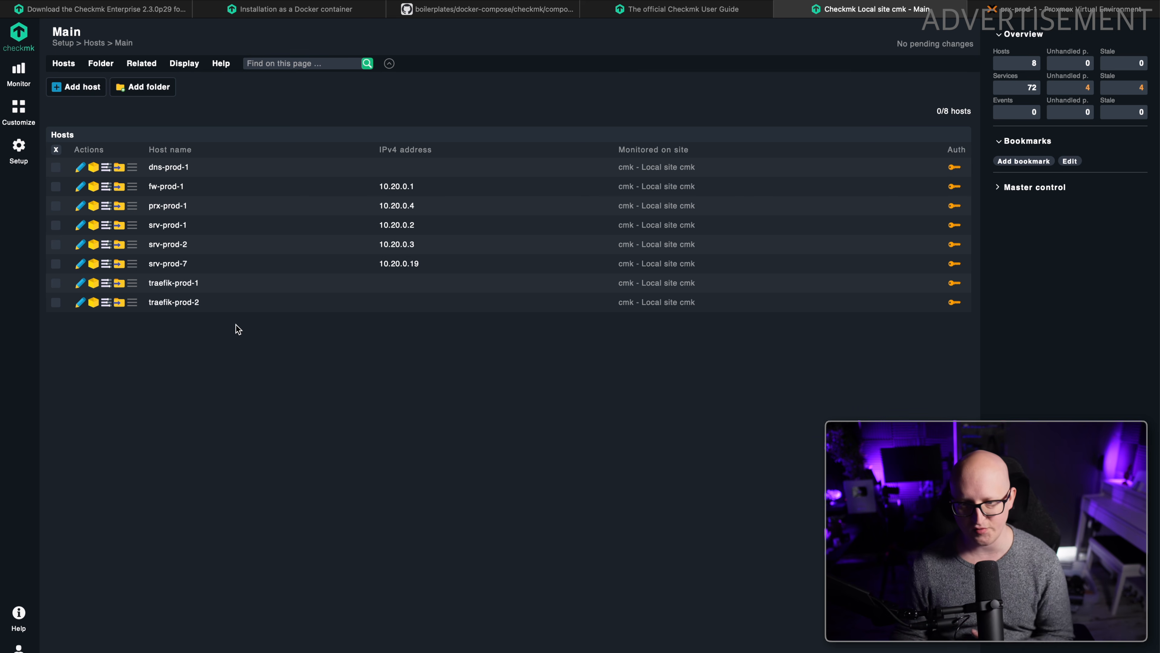
pyautogui.click(20, 162)
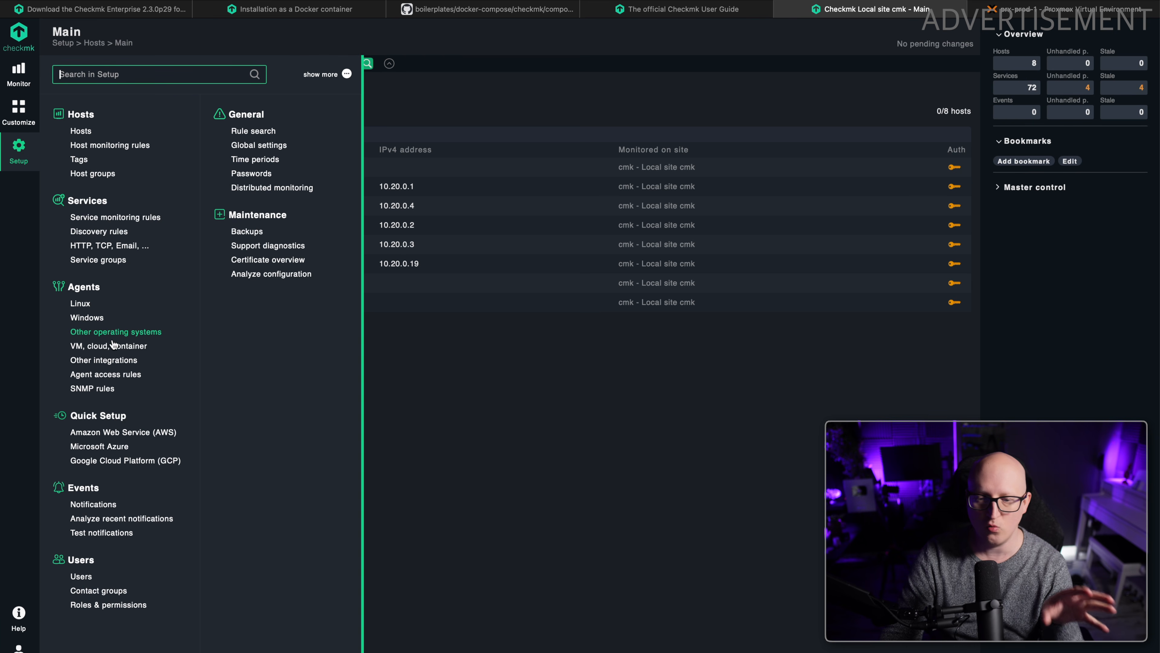
pyautogui.click(79, 304)
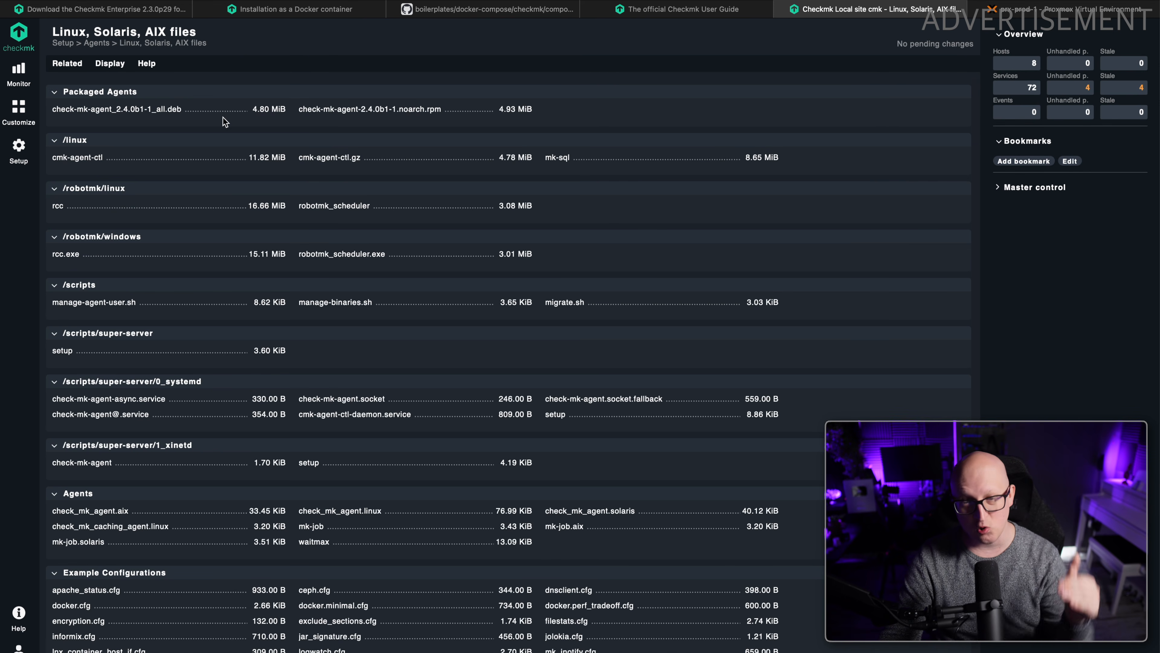
pyautogui.scroll(-10, 242, 137)
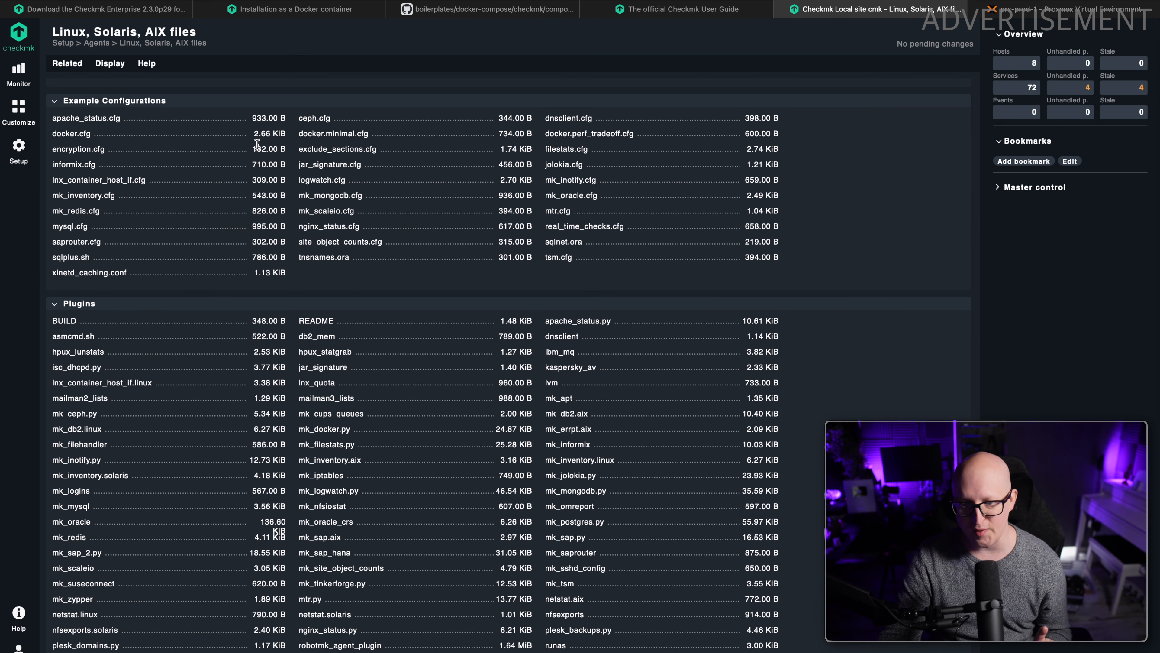
pyautogui.scroll(10, 273, 164)
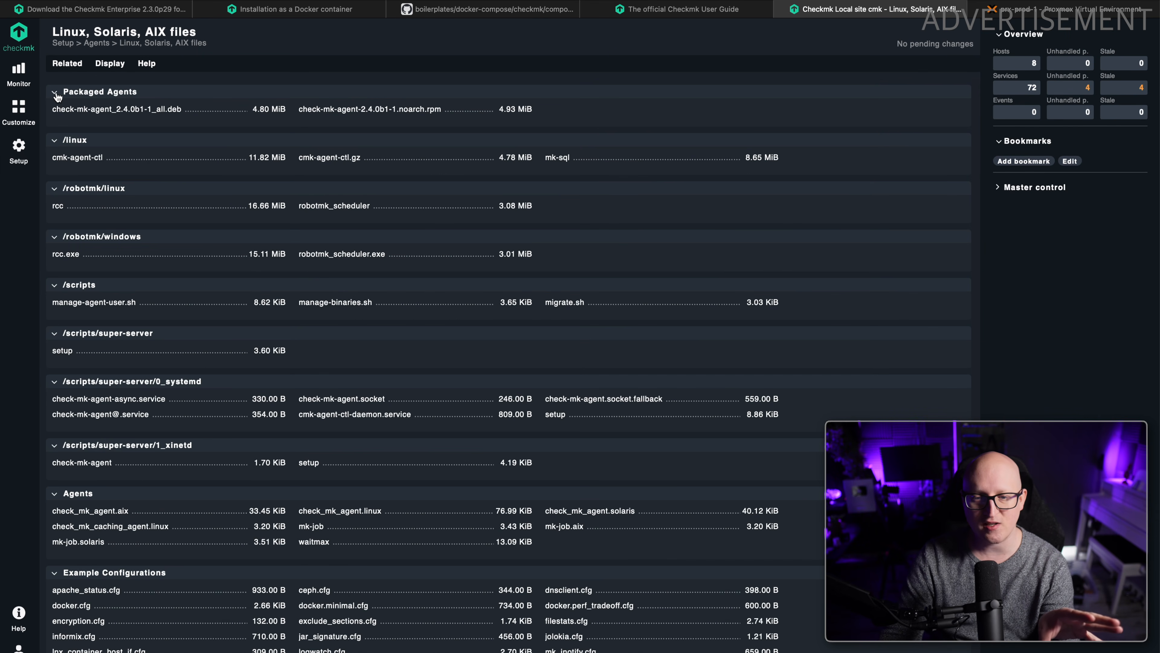
pyautogui.moveTo(56, 94); pyautogui.dragTo(547, 112)
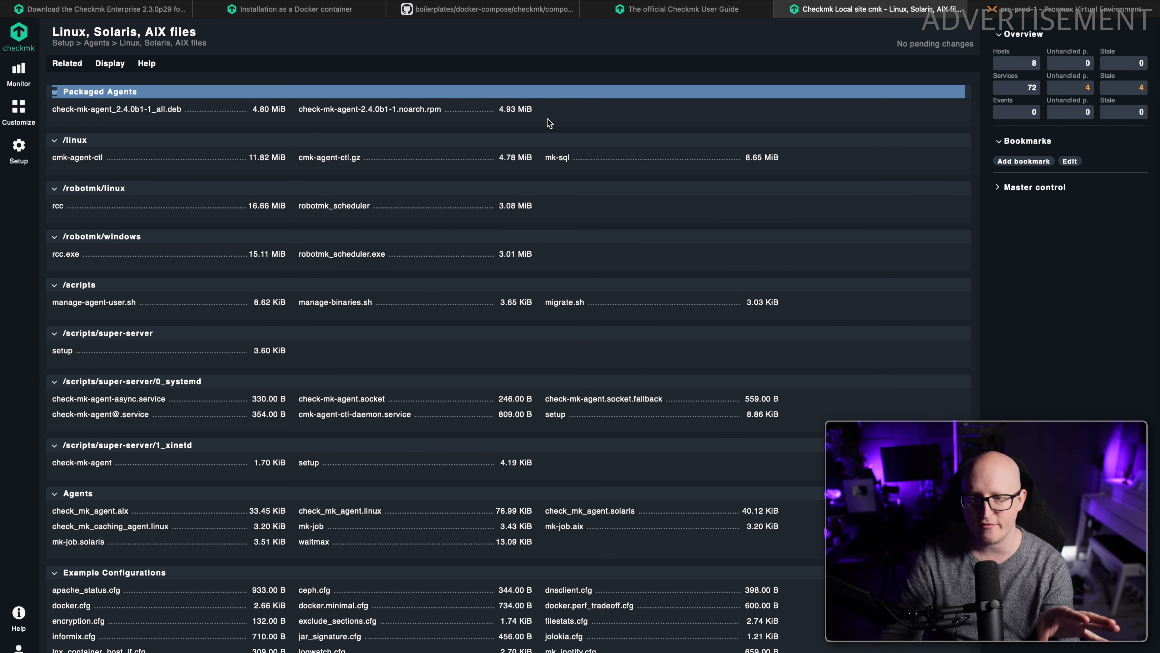
pyautogui.click(178, 131)
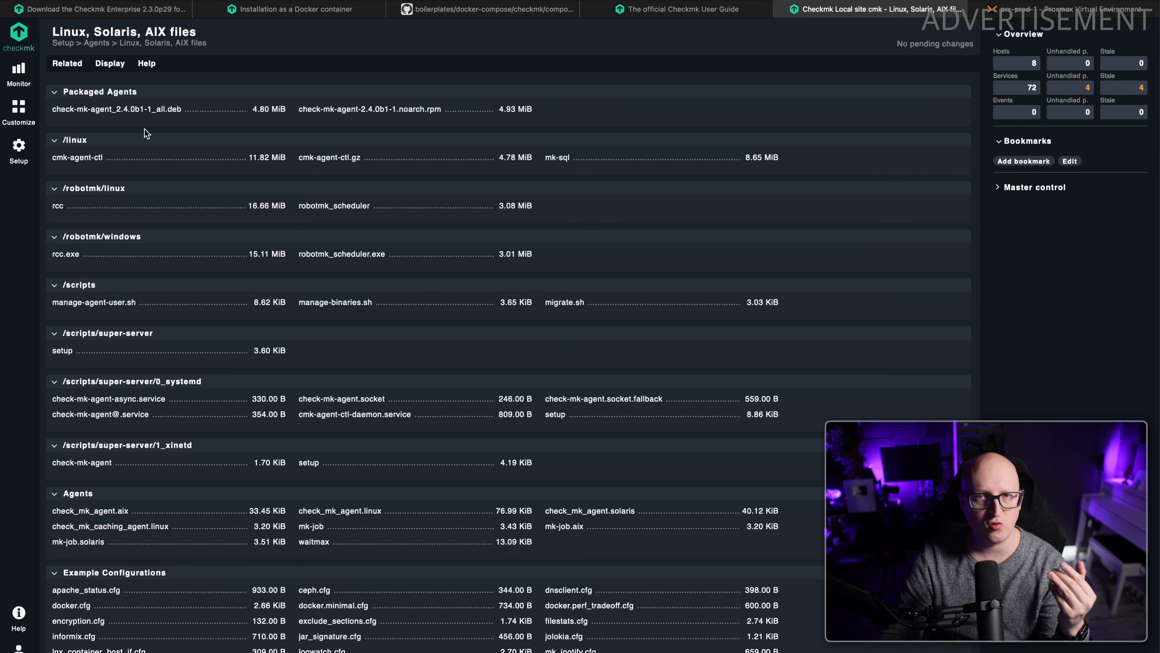
# Copy the download link of check-mk-agent_2.4.0b1-1_all.deb and fetch the package with wget in the srv-test-1 terminal.
pyautogui.rightClick(104, 114)
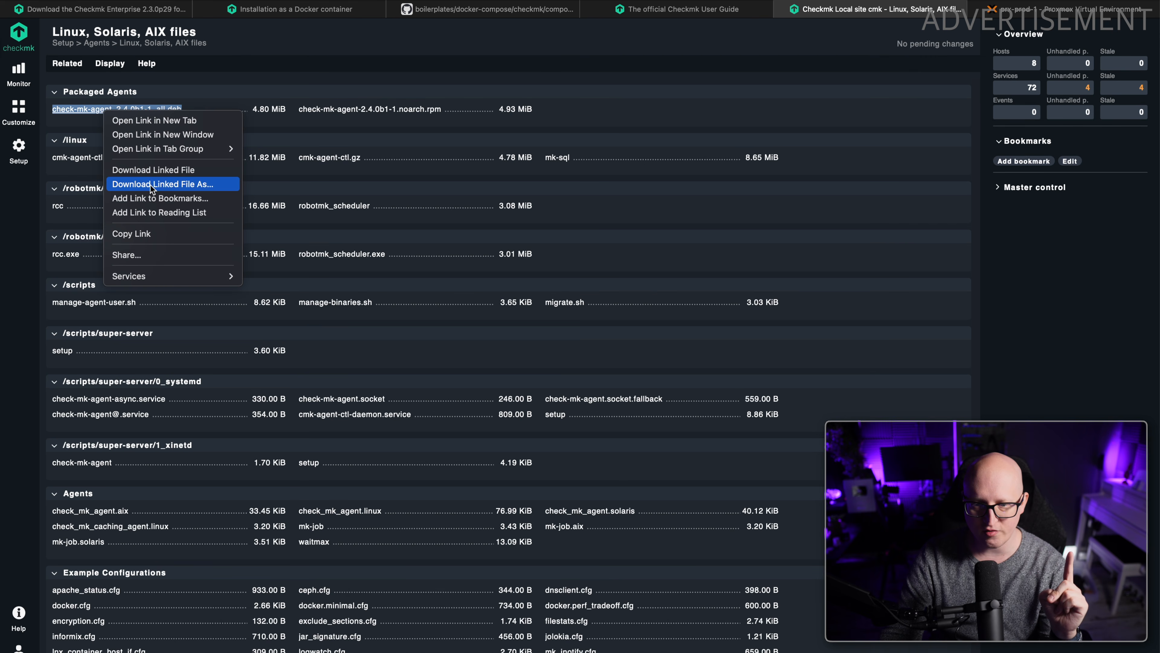
pyautogui.click(147, 233)
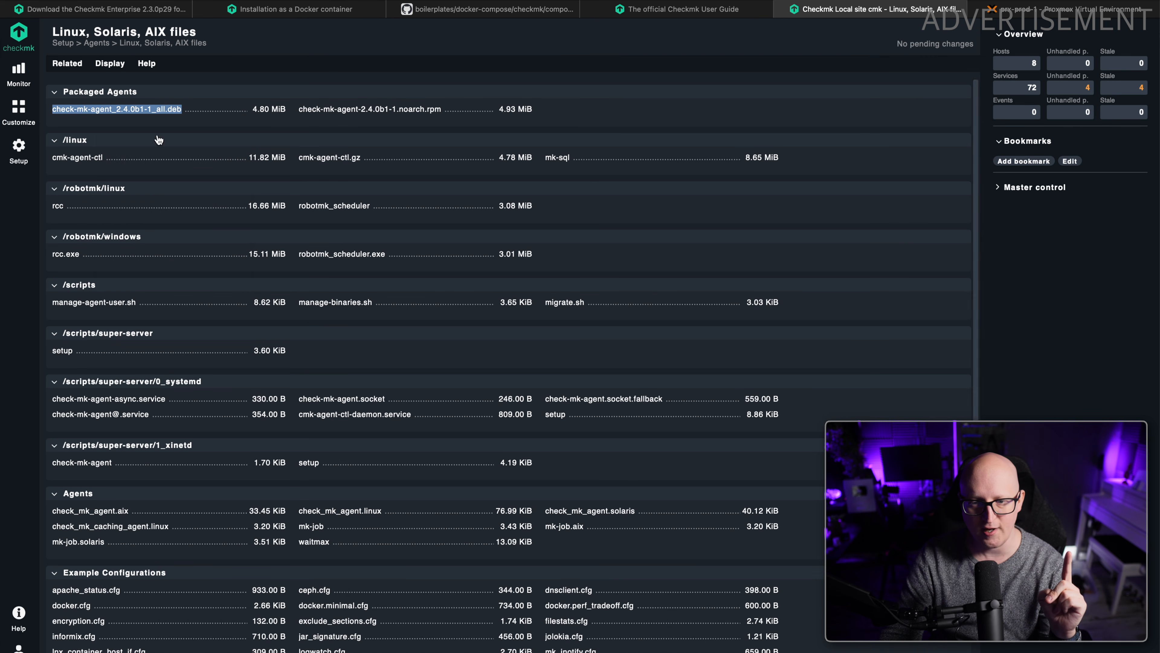
pyautogui.click(195, 80)
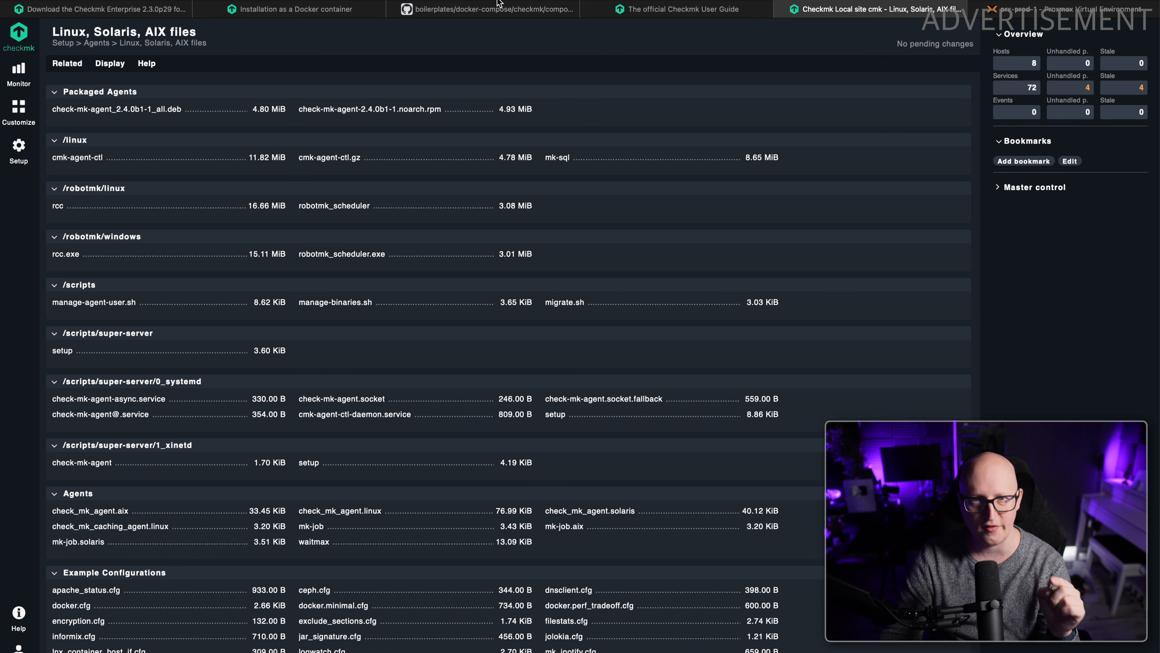
pyautogui.press('super+Tab')
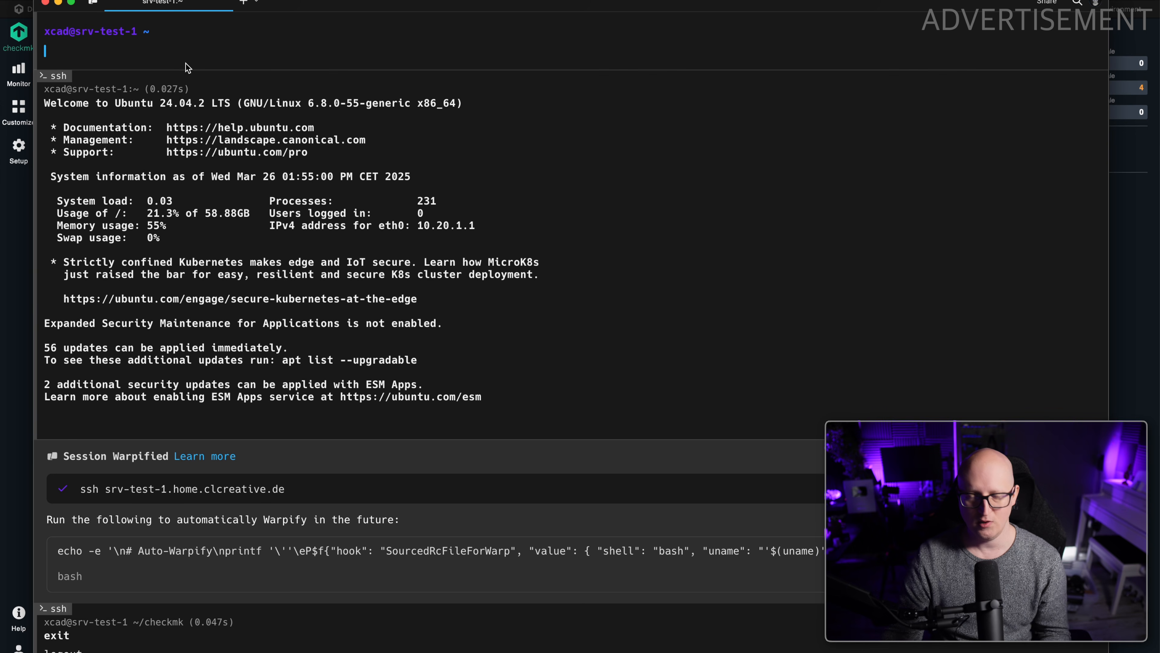
pyautogui.write('wget')
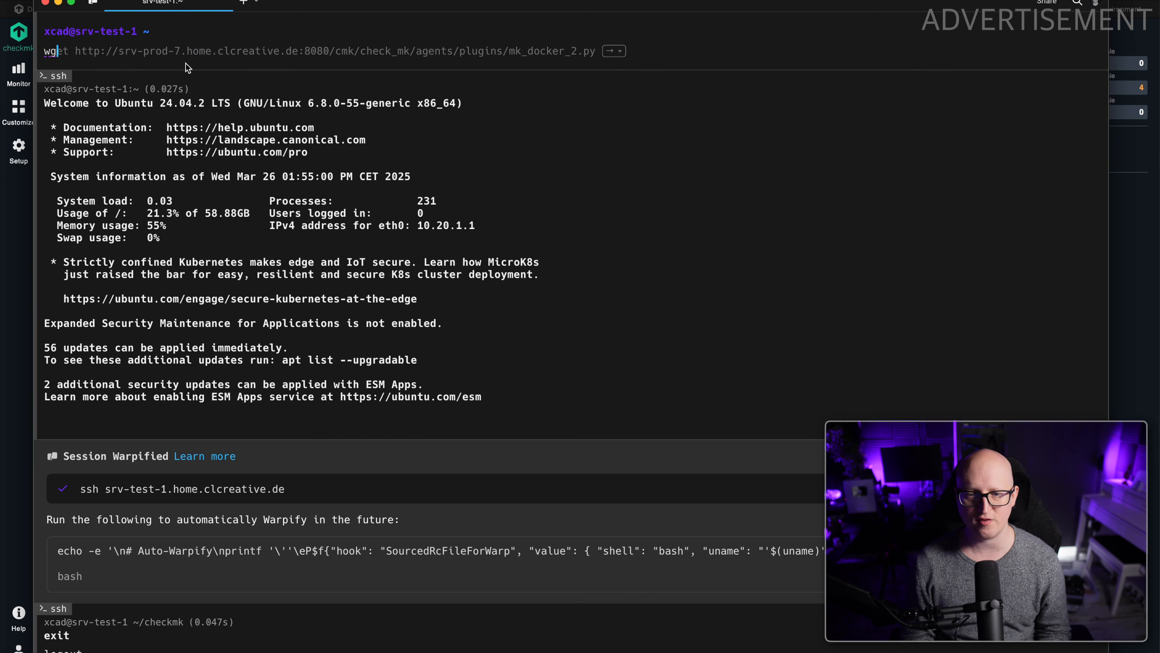
pyautogui.press('super+v')
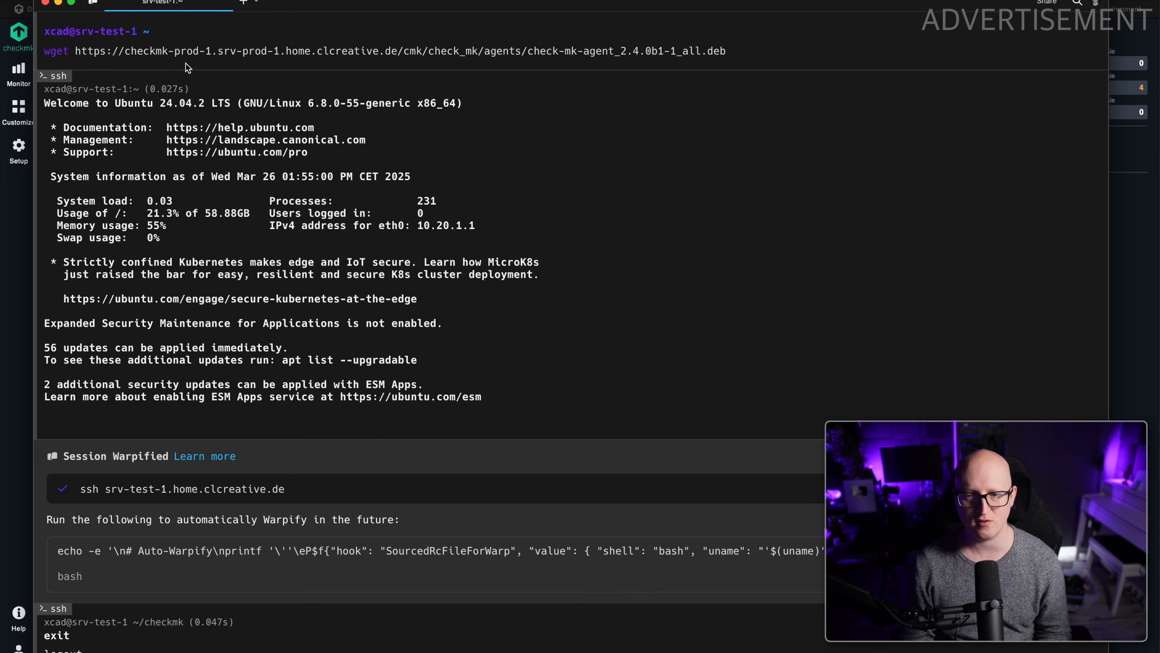
pyautogui.press('Return')
# List the home directory on srv-test-1 with ls -la and locate the downloaded 2.4.0b1 agent package.
pyautogui.write('ls -la')
pyautogui.press('Return')
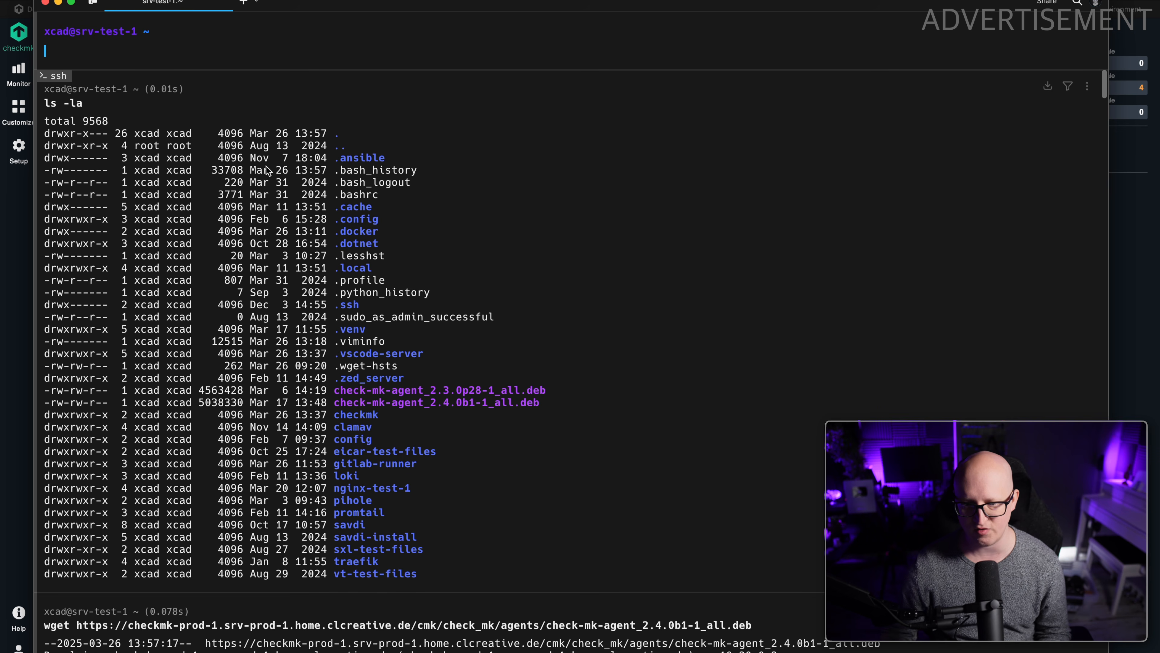
pyautogui.doubleClick(336, 403)
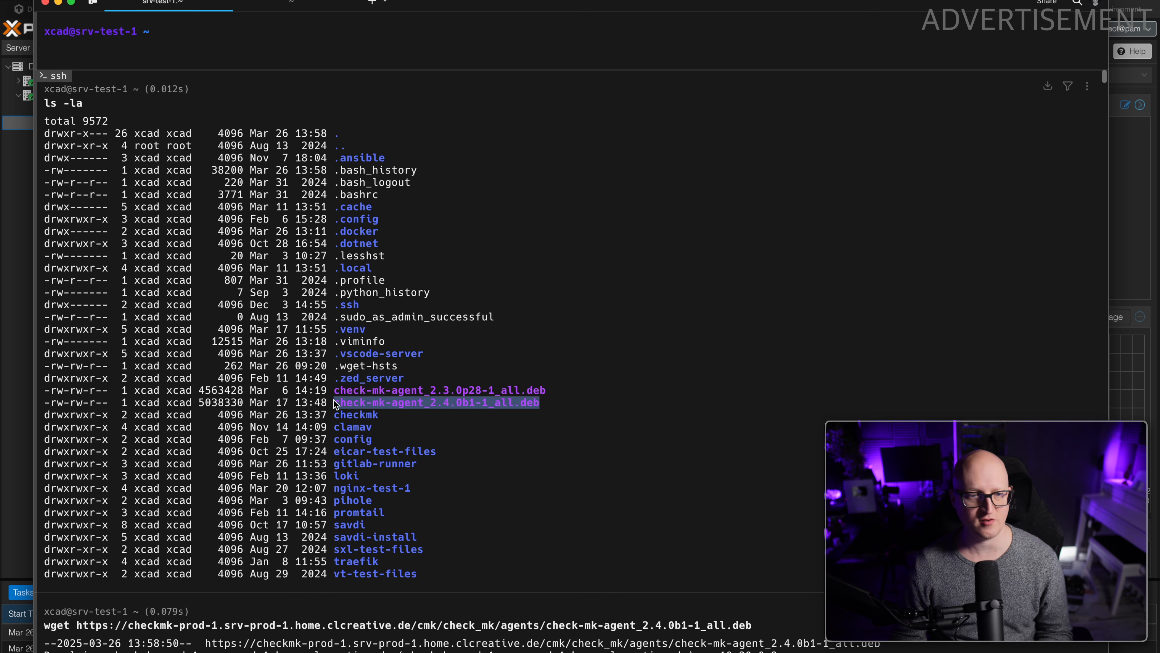
# Install the agent on srv-test-1 with sudo dpkg -i check-mk-agent_2.4.0b1-1_all.deb and review the installation output.
pyautogui.click(150, 51)
pyautogui.write('sudo ')
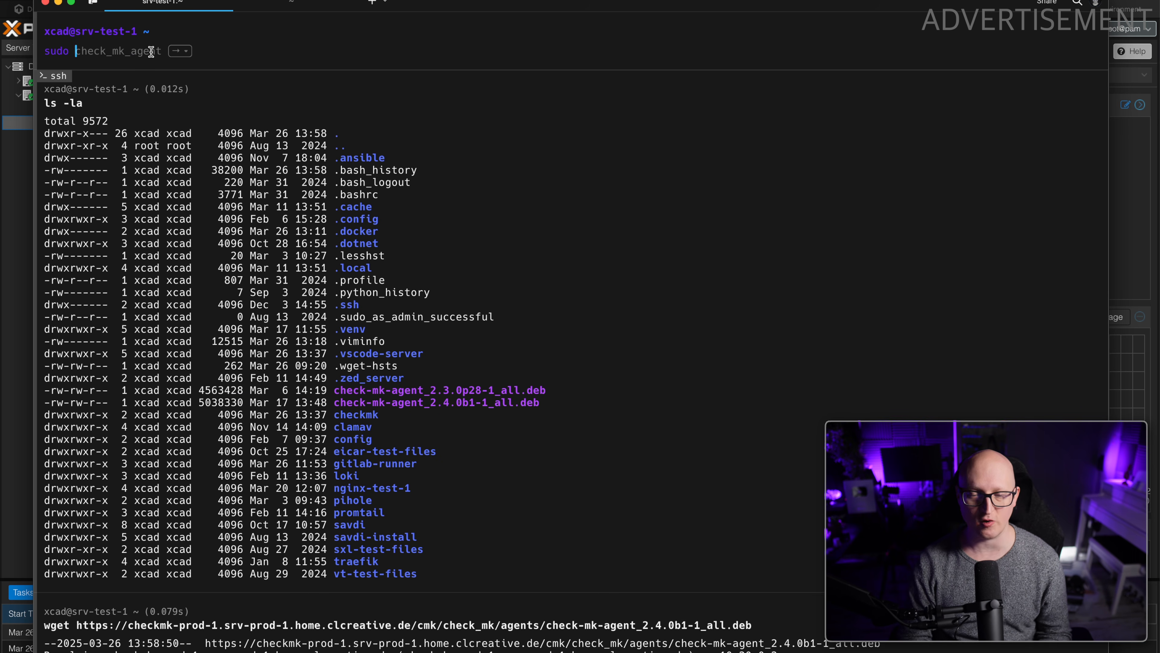
pyautogui.write('dpkg')
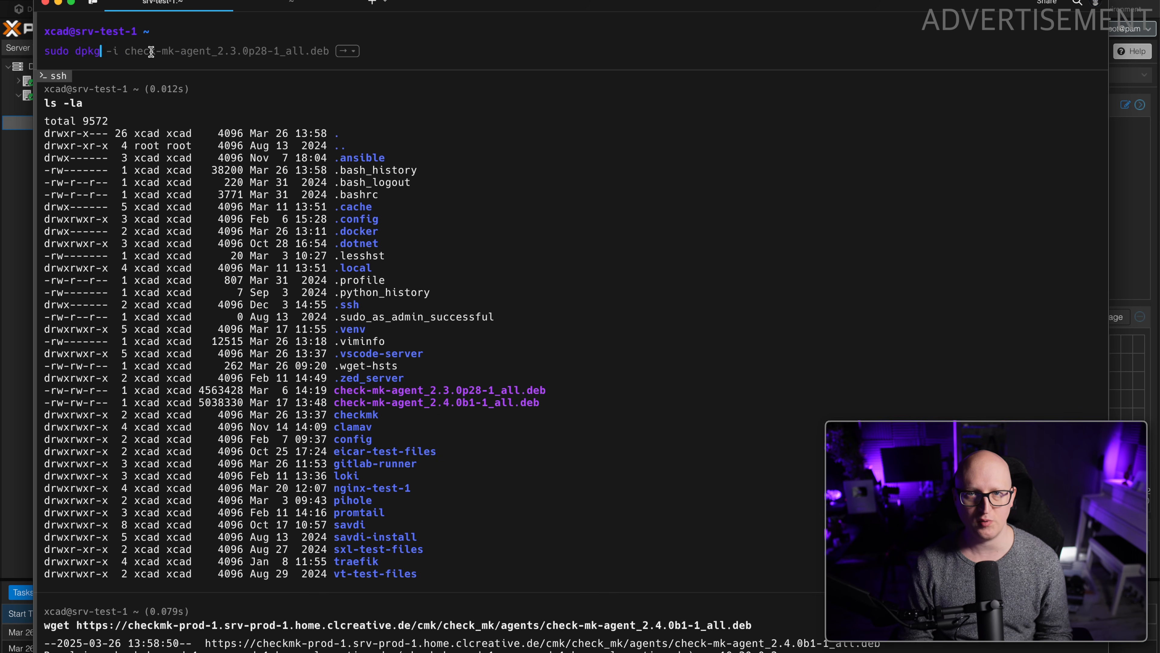
pyautogui.write(' -i ch')
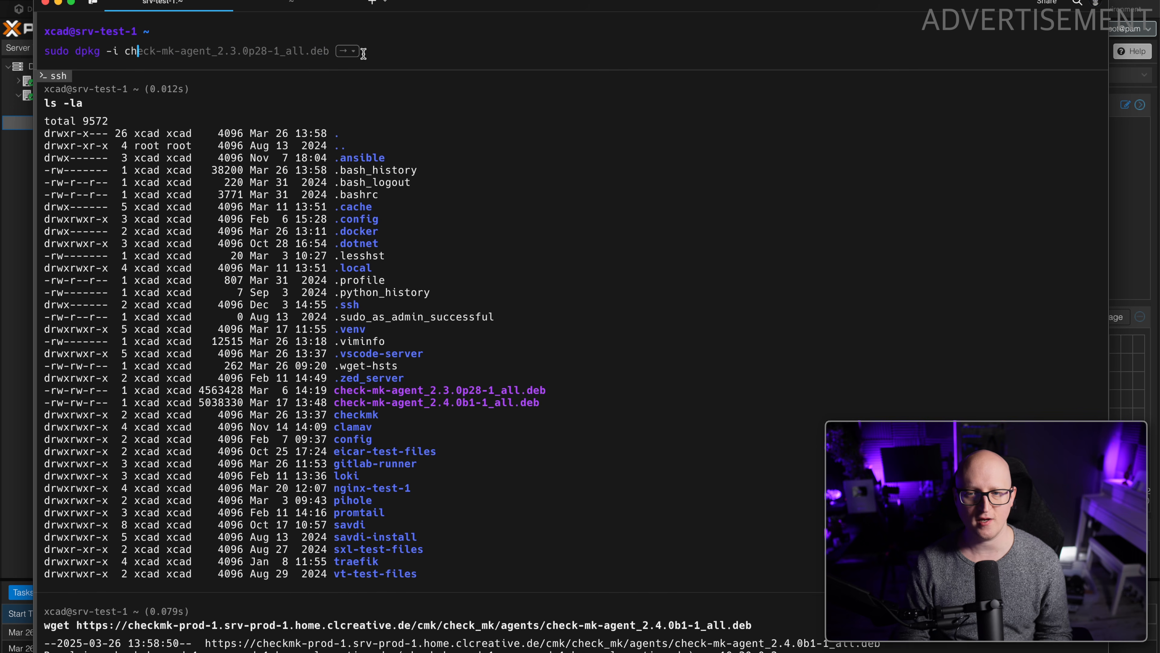
pyautogui.press('Right')
pyautogui.moveTo(340, 51); pyautogui.dragTo(240, 47)
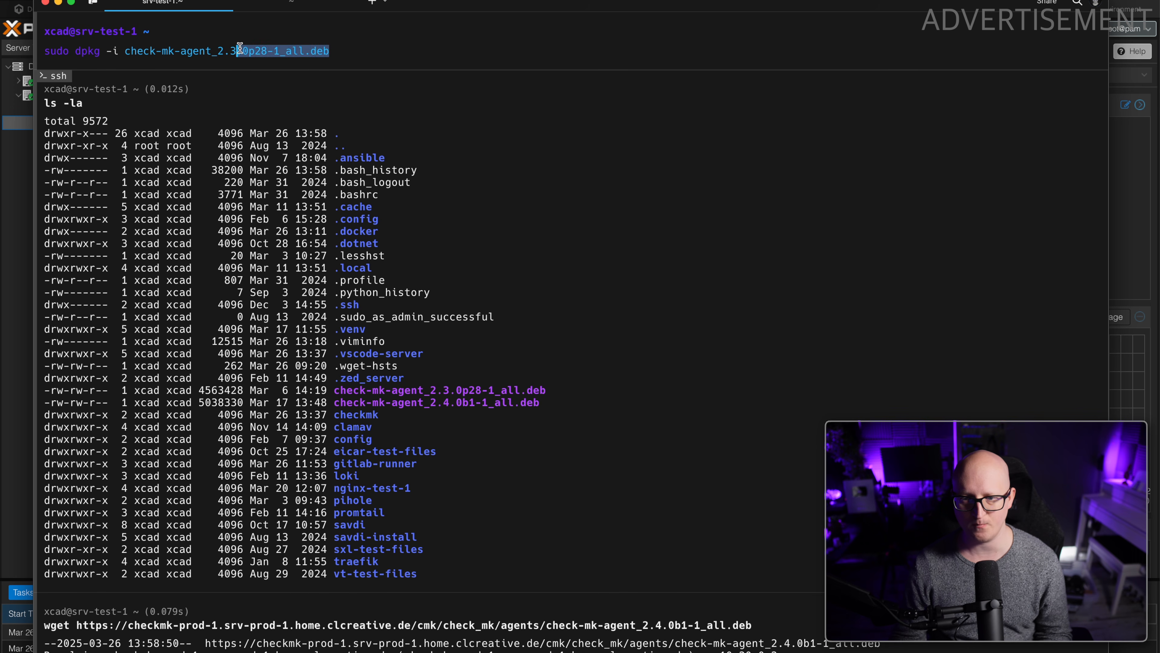
pyautogui.press('BackSpace')
pyautogui.press('BackSpace')
pyautogui.write('4')
pyautogui.press('Tab')
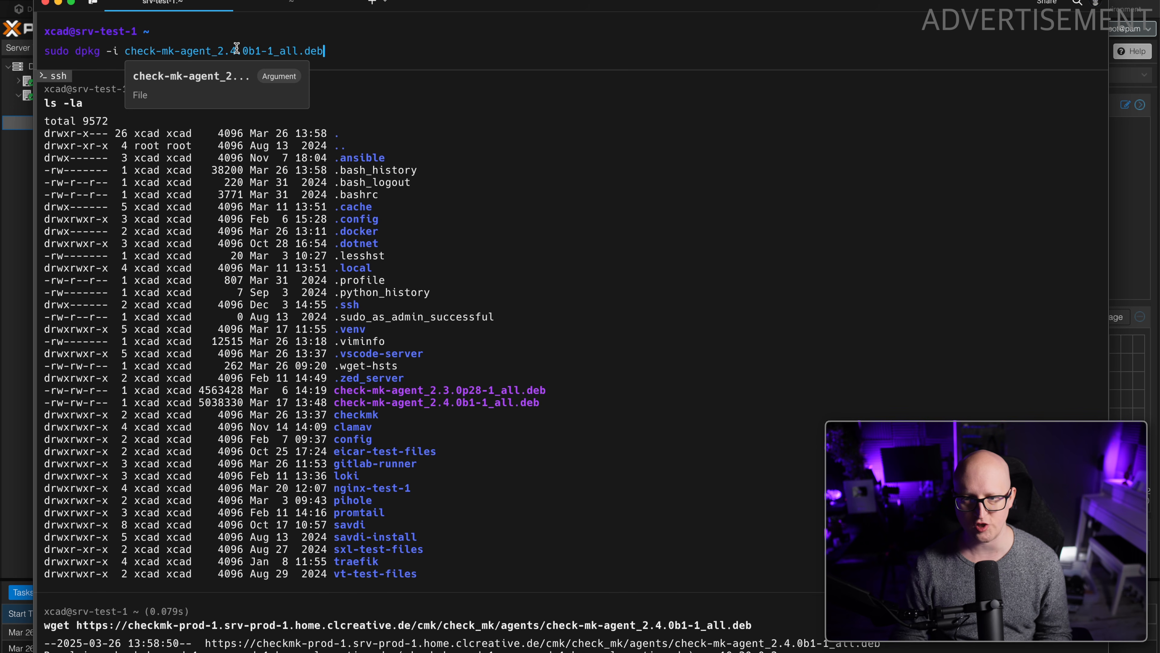
pyautogui.press('Return')
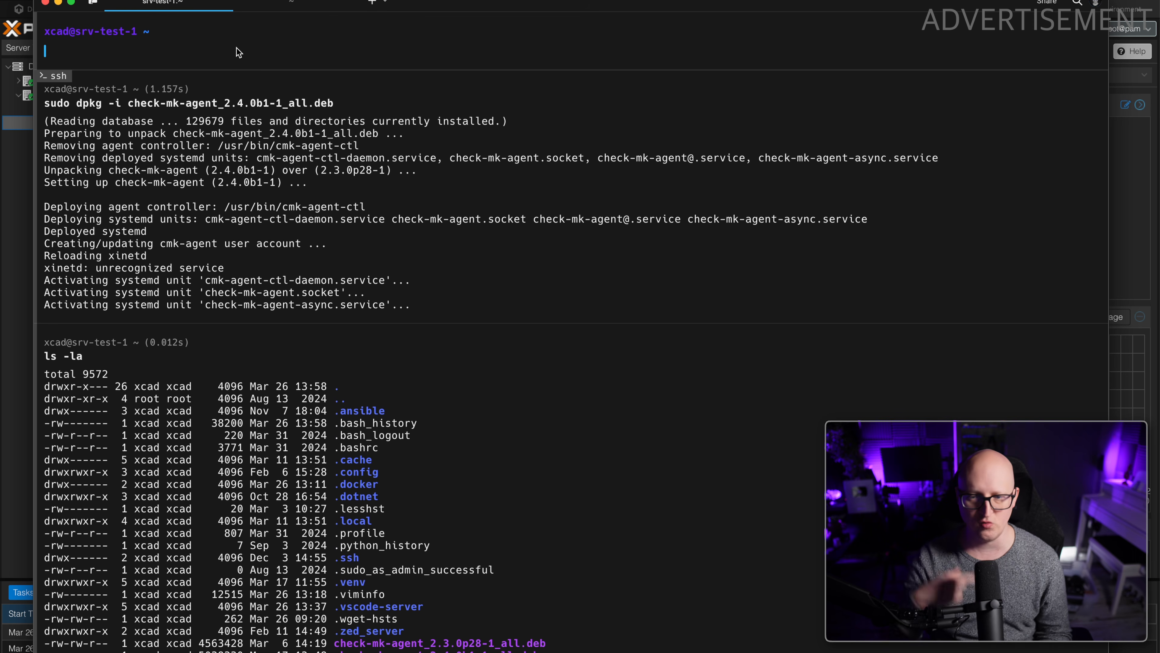
pyautogui.moveTo(115, 133); pyautogui.dragTo(332, 282)
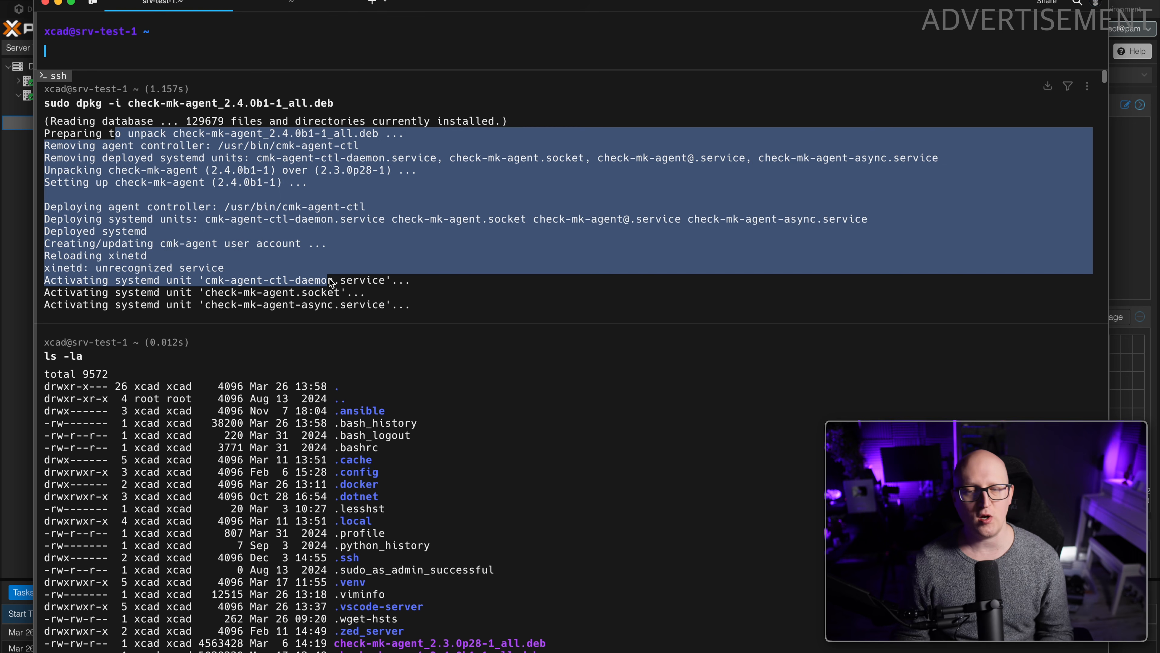
pyautogui.click(356, 286)
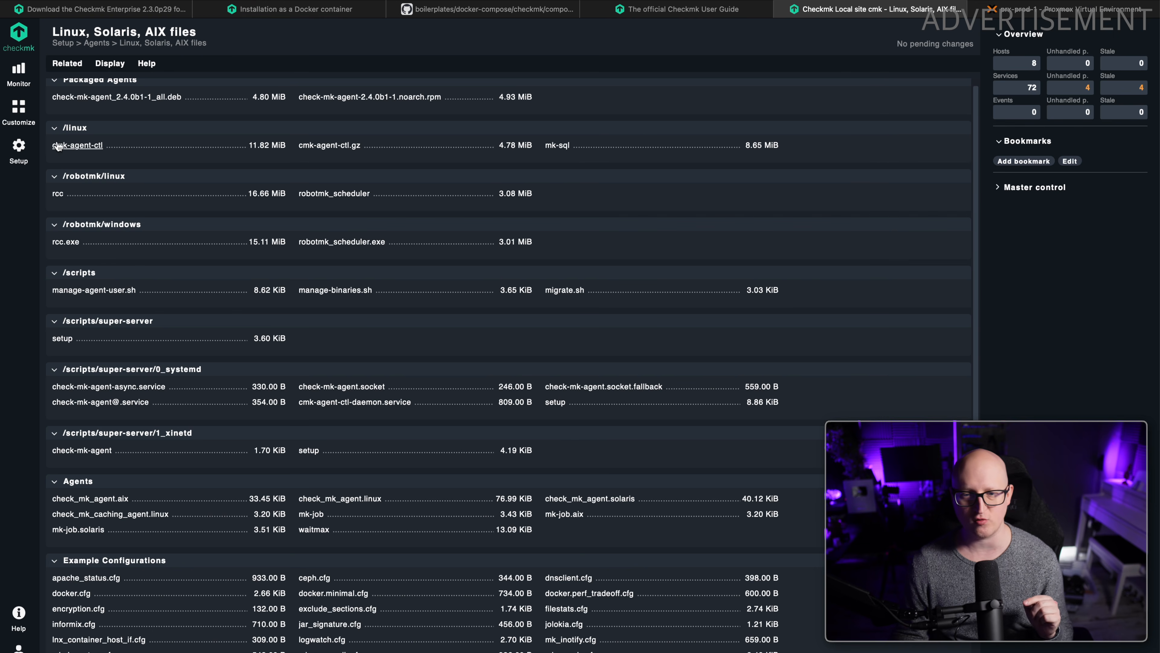
# Open the form for adding a host in Checkmk's Main folder and enter srv-test-1 as the host name.
pyautogui.click(19, 151)
pyautogui.click(87, 131)
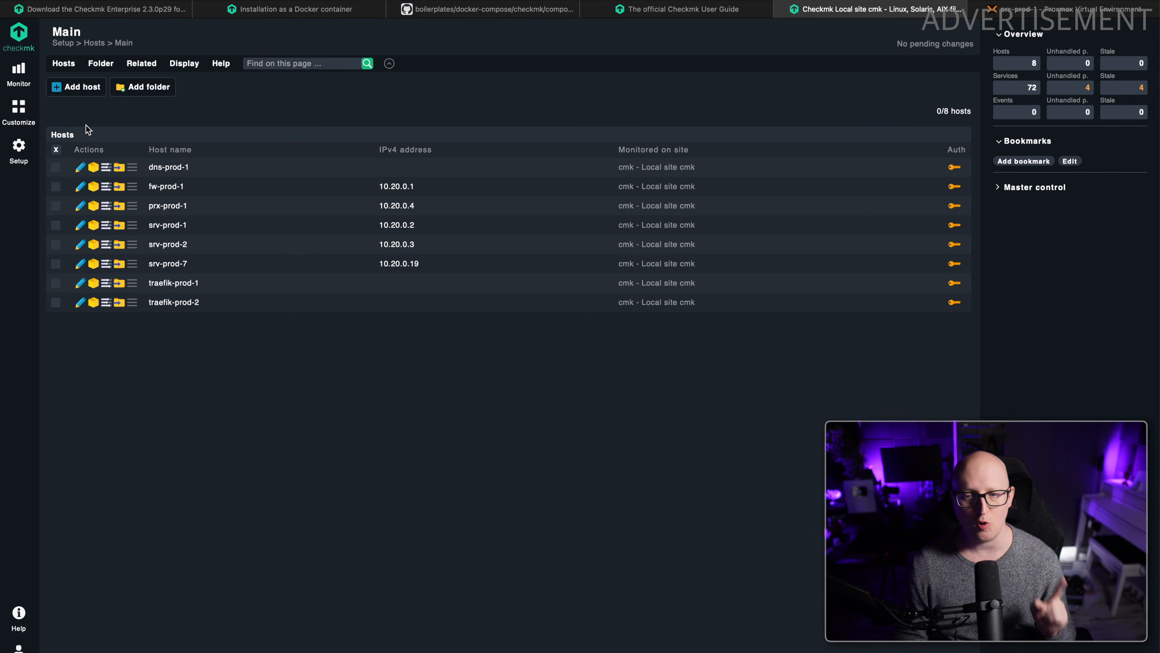
pyautogui.click(86, 87)
pyautogui.write('srv-test-1')
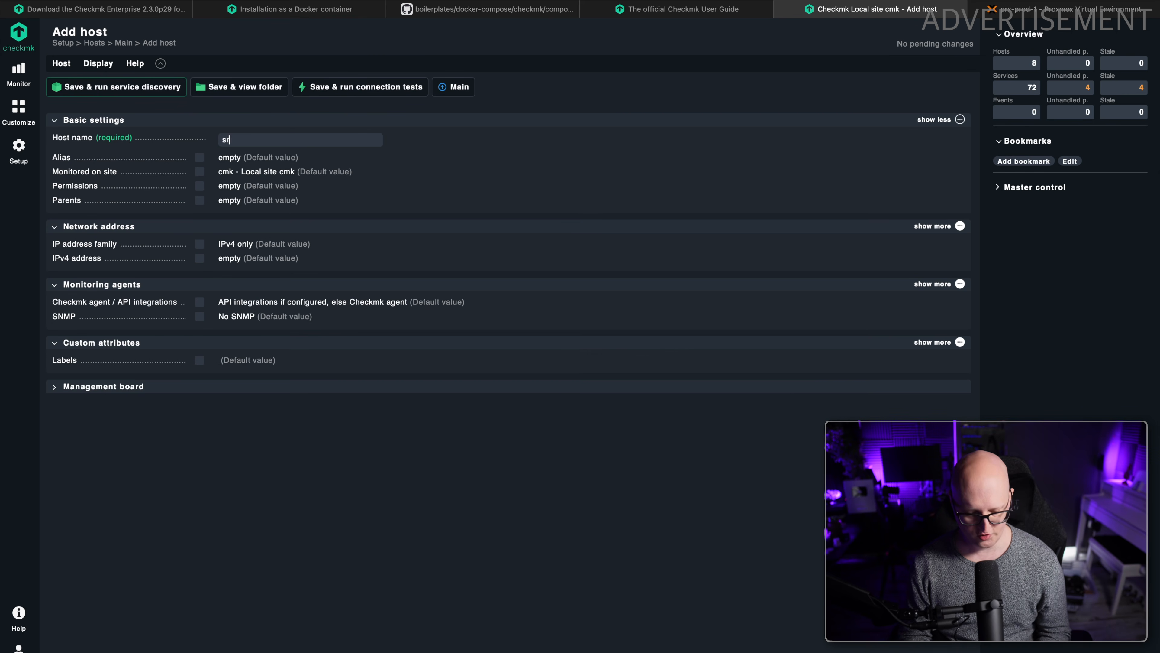
pyautogui.click(259, 119)
pyautogui.click(258, 120)
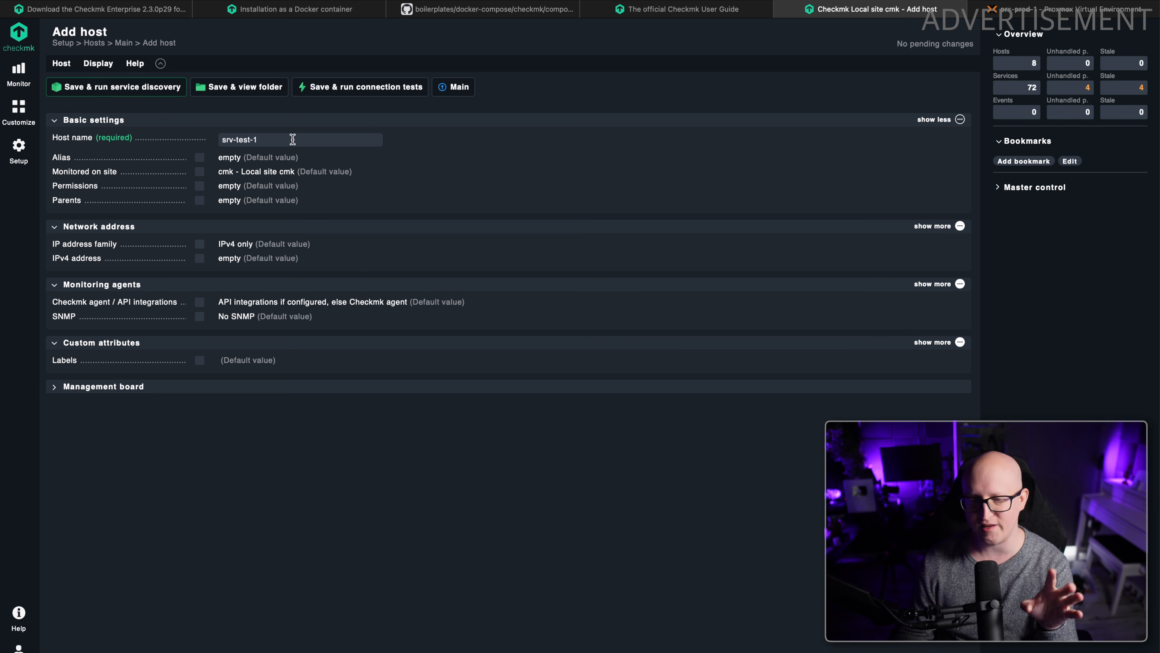
# Check srv-test-1 in Proxmox, then override the new host's IP address family with IPv4 only and enable its IPv4 address setting.
pyautogui.click(1064, 9)
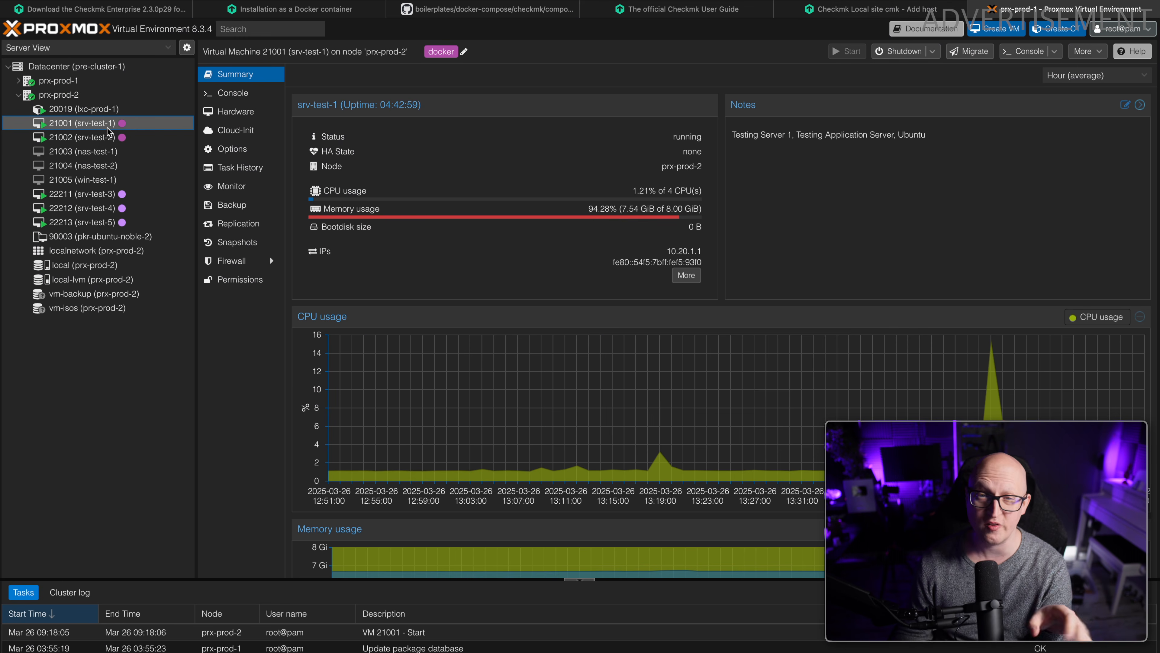
pyautogui.click(845, 17)
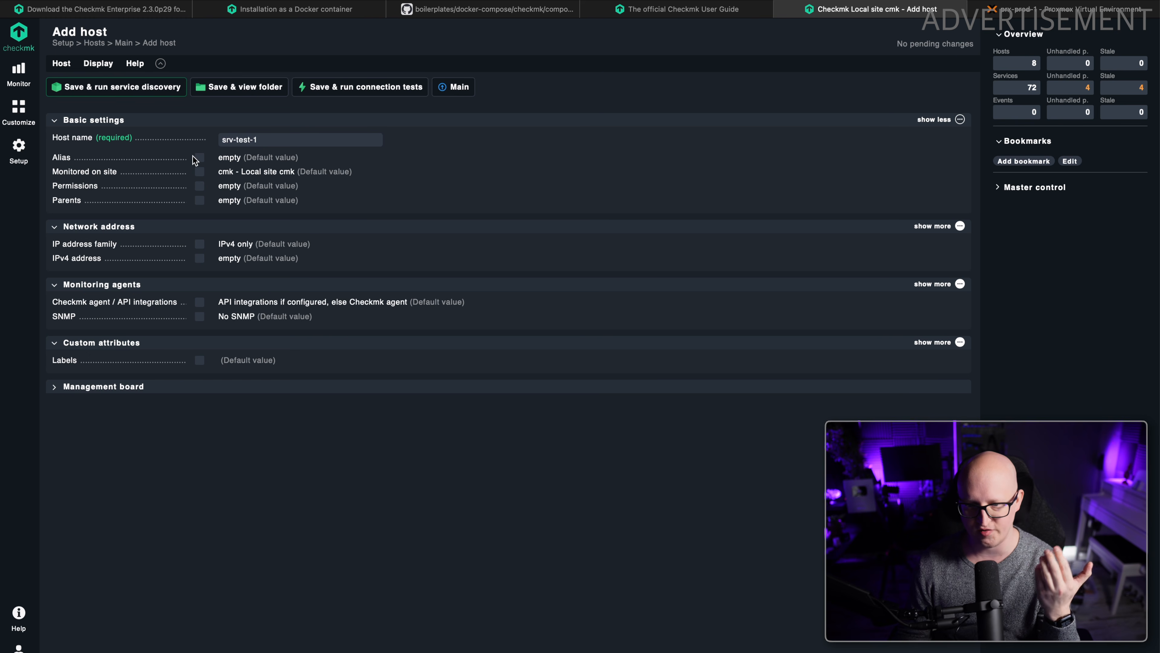
pyautogui.click(199, 245)
pyautogui.click(200, 264)
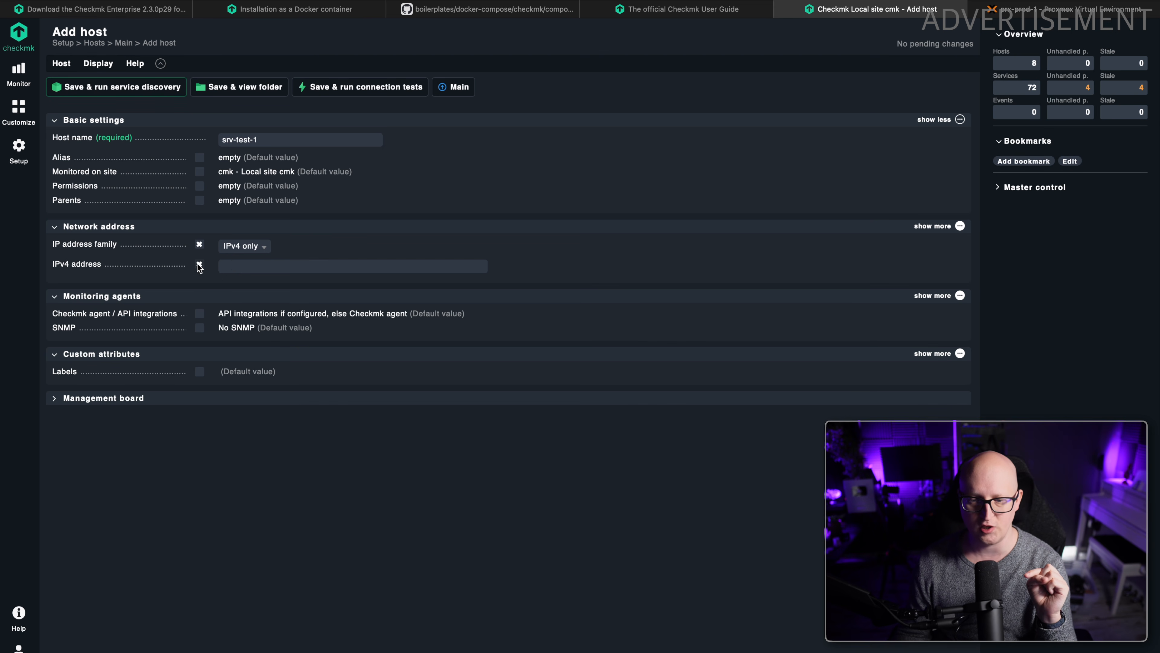
pyautogui.click(240, 246)
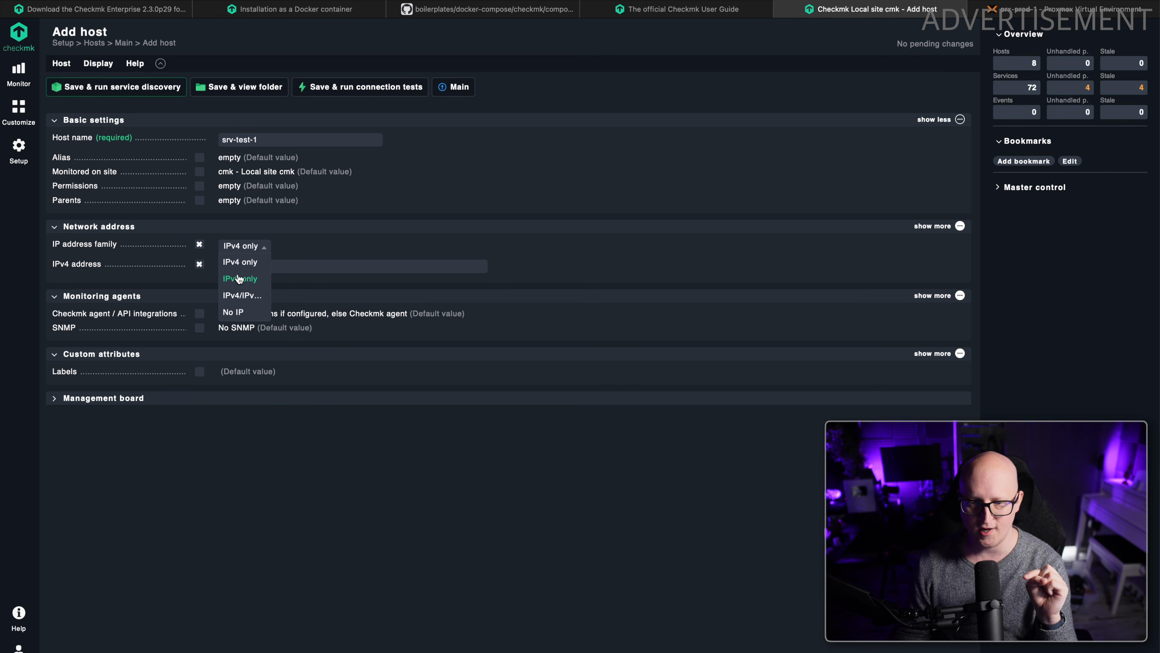
pyautogui.click(240, 265)
pyautogui.click(276, 262)
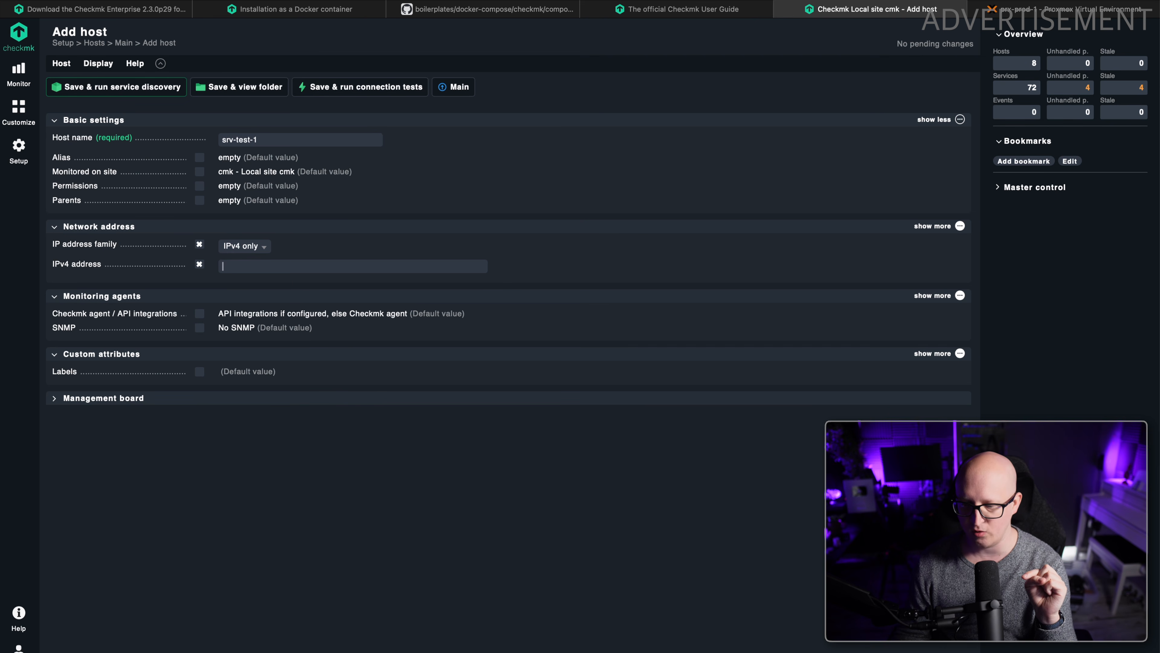
# Look up the eth0 address with ip a in the srv-test-1 terminal and enter 10.20.1.1 as the host's IPv4 address in Checkmk.
pyautogui.press('super+Tab')
pyautogui.write('ip a')
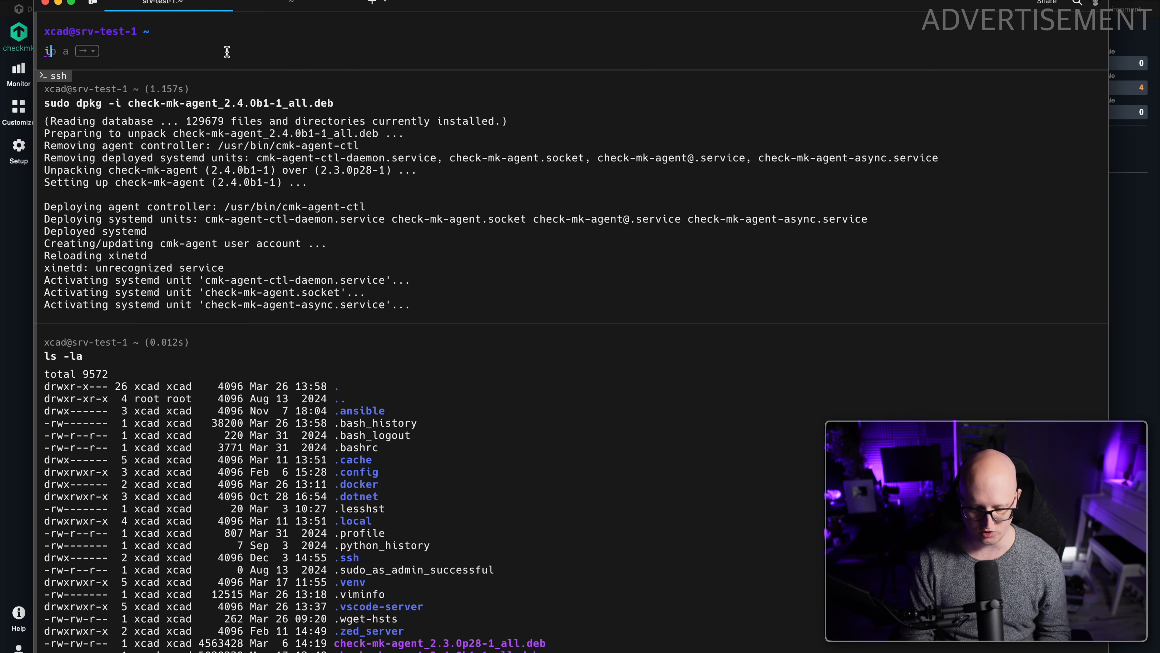
pyautogui.press('Return')
pyautogui.scroll(10, 255, 292)
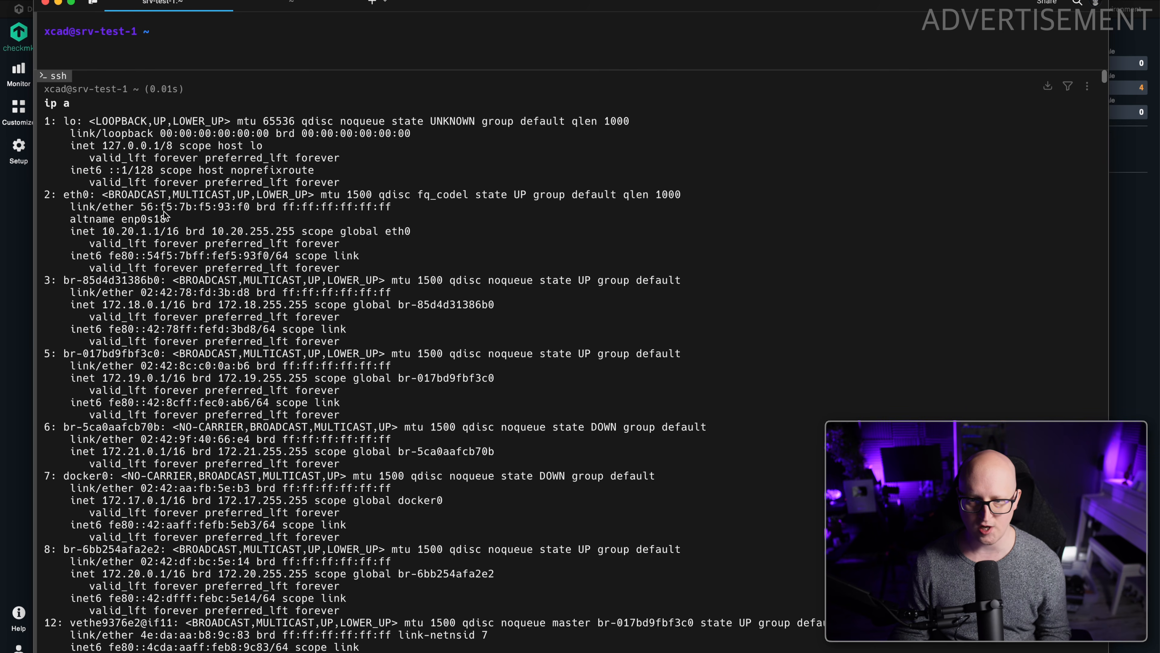
pyautogui.moveTo(102, 231); pyautogui.dragTo(160, 233)
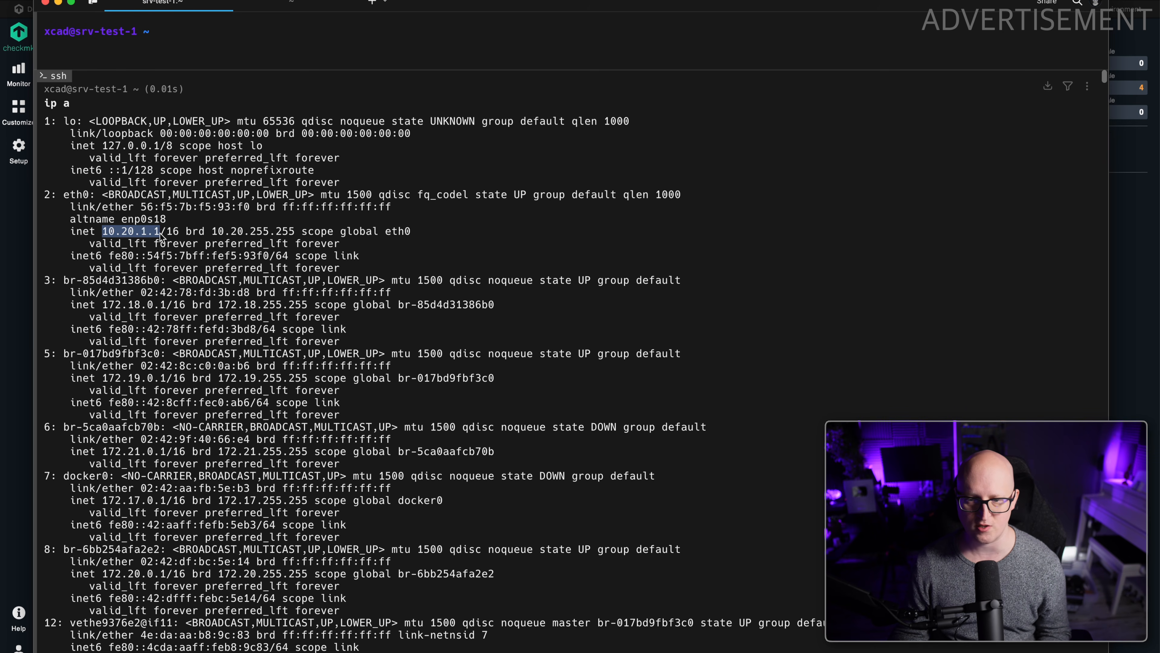
pyautogui.press('super+c')
pyautogui.press('super+Tab')
pyautogui.click(264, 261)
pyautogui.press('super+v')
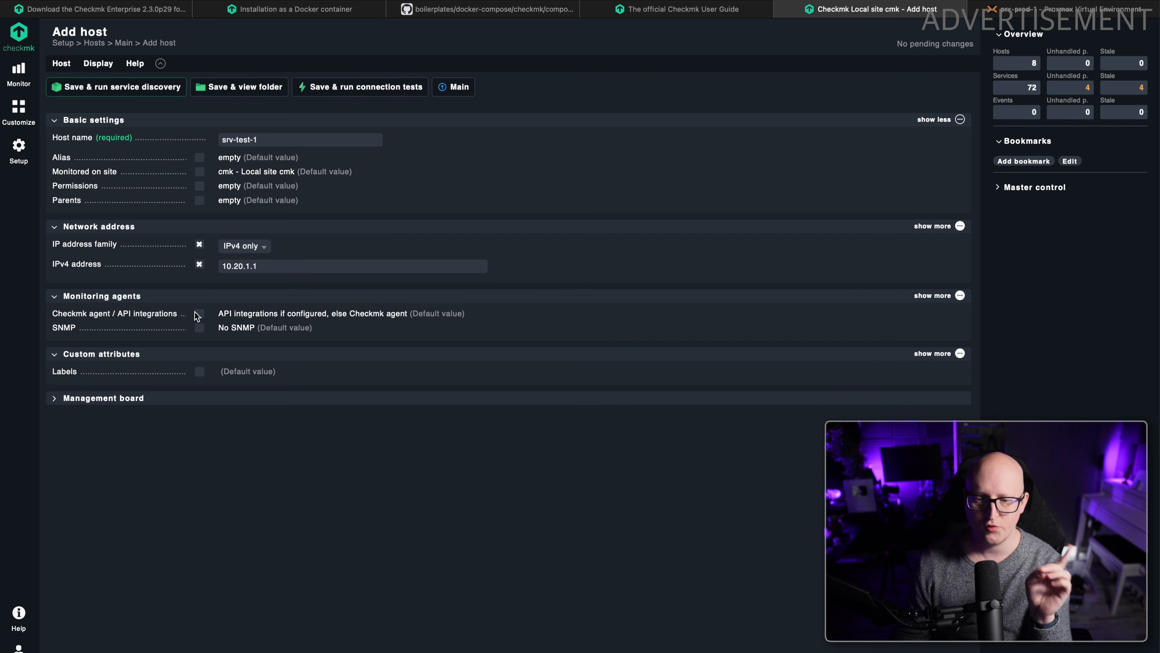
# Review the default Checkmk agent and SNMP settings, then save the host and run service discovery.
pyautogui.moveTo(224, 313); pyautogui.dragTo(320, 309)
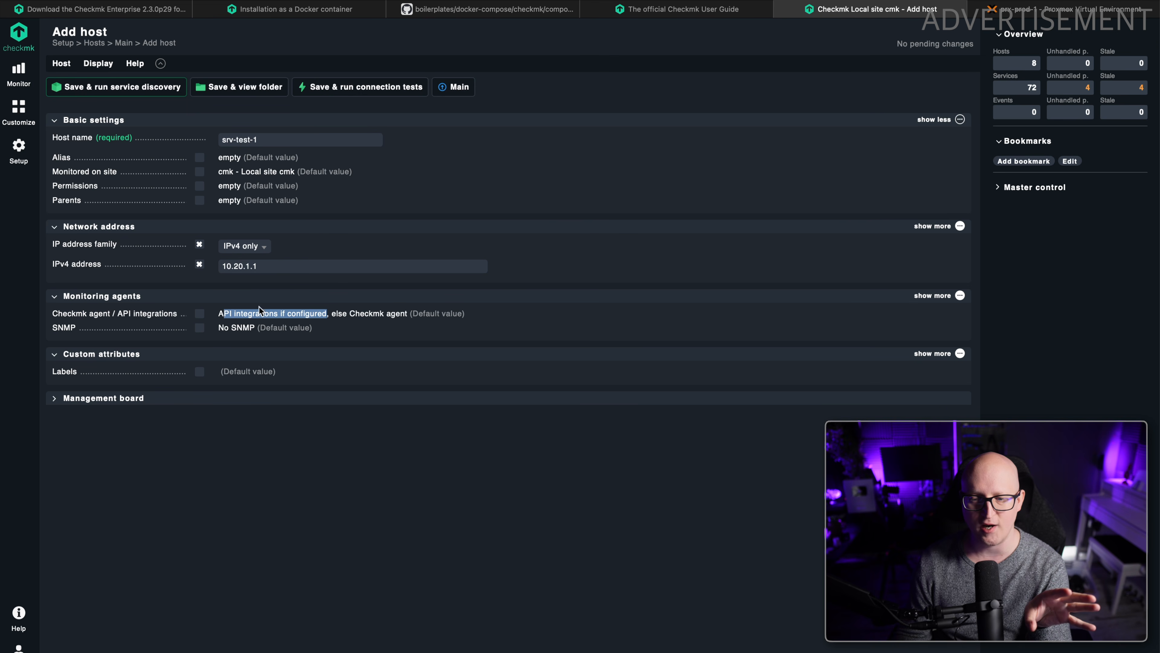
pyautogui.moveTo(351, 313); pyautogui.dragTo(407, 314)
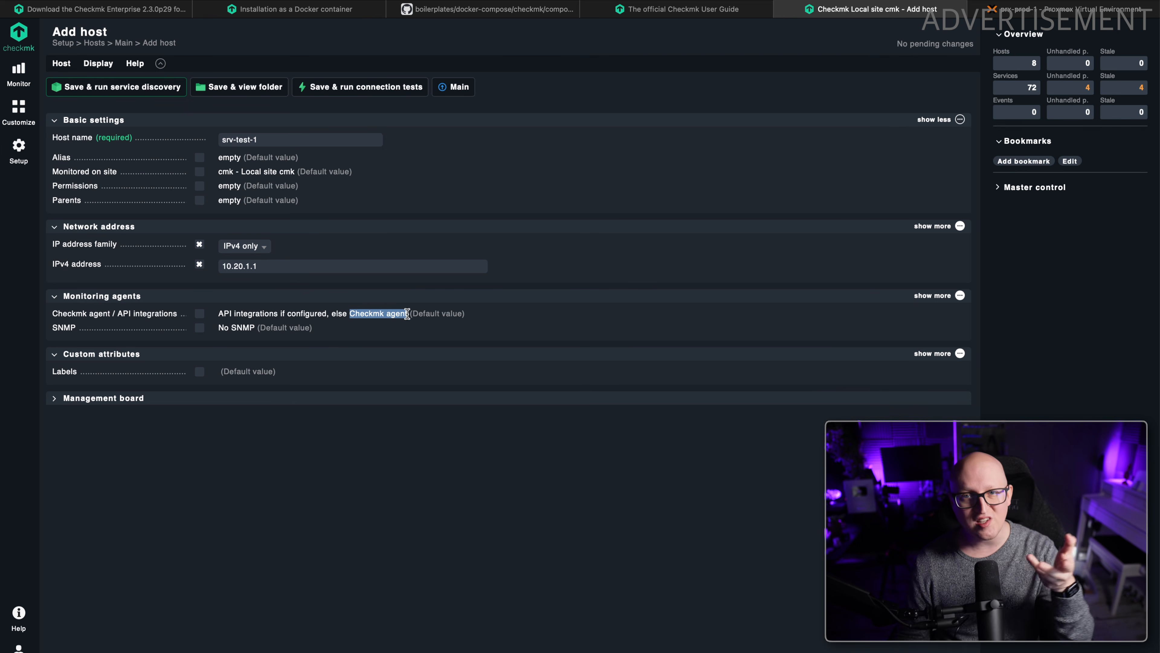
pyautogui.moveTo(355, 313); pyautogui.dragTo(405, 314)
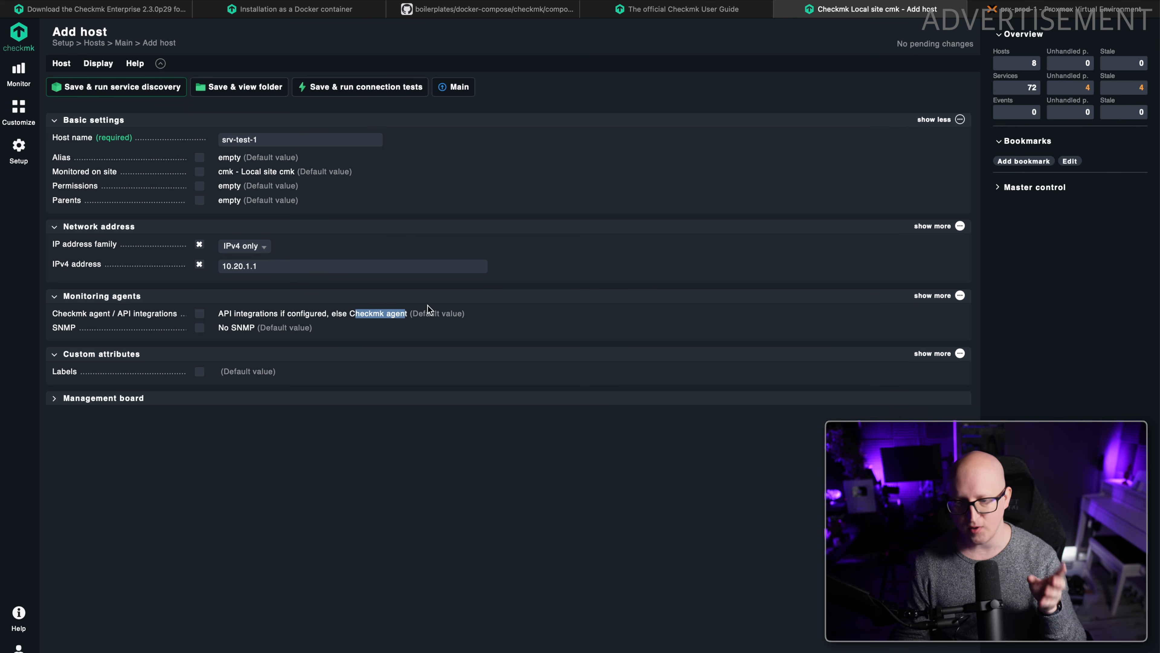
pyautogui.click(378, 446)
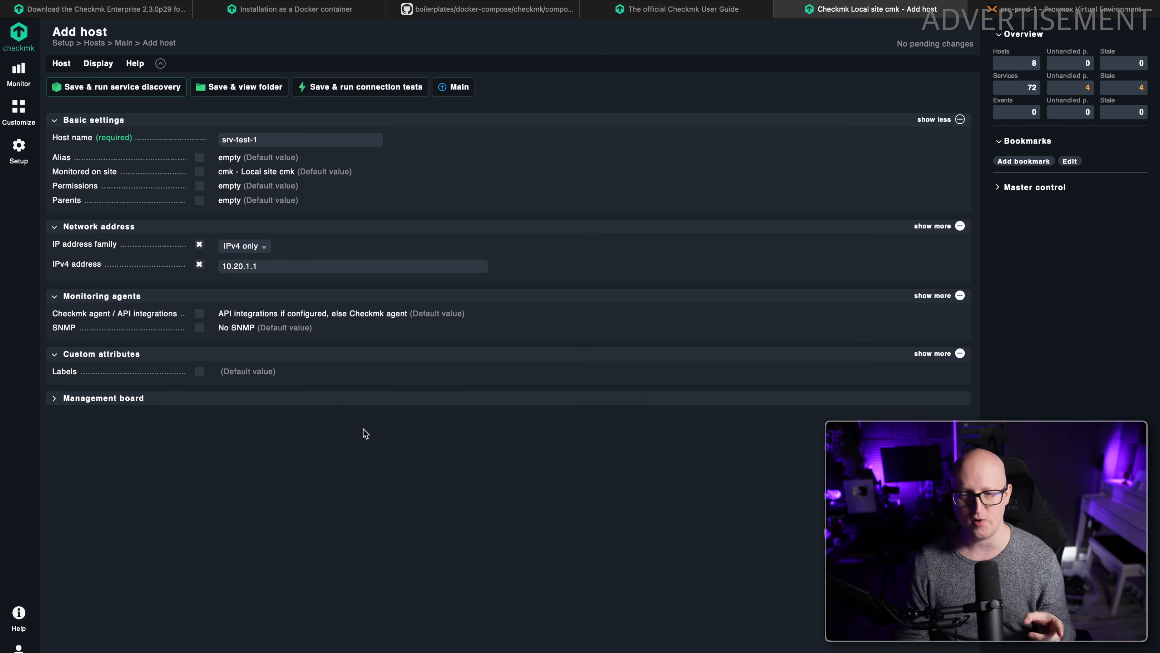
pyautogui.moveTo(219, 329); pyautogui.dragTo(292, 537)
pyautogui.click(293, 536)
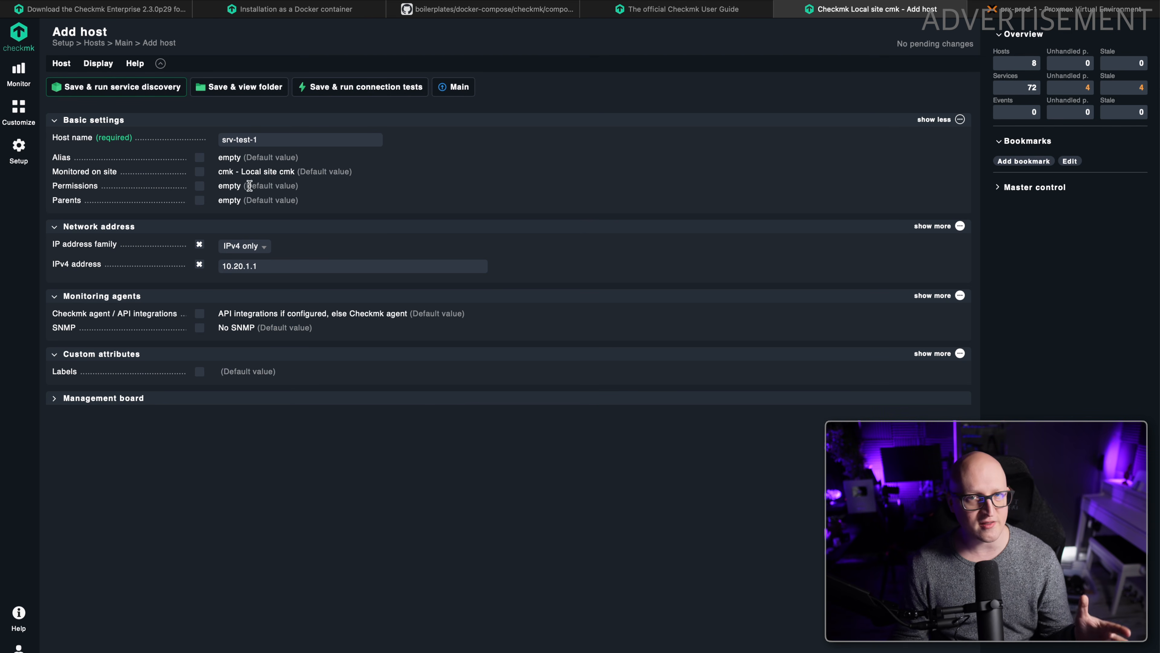
pyautogui.click(76, 87)
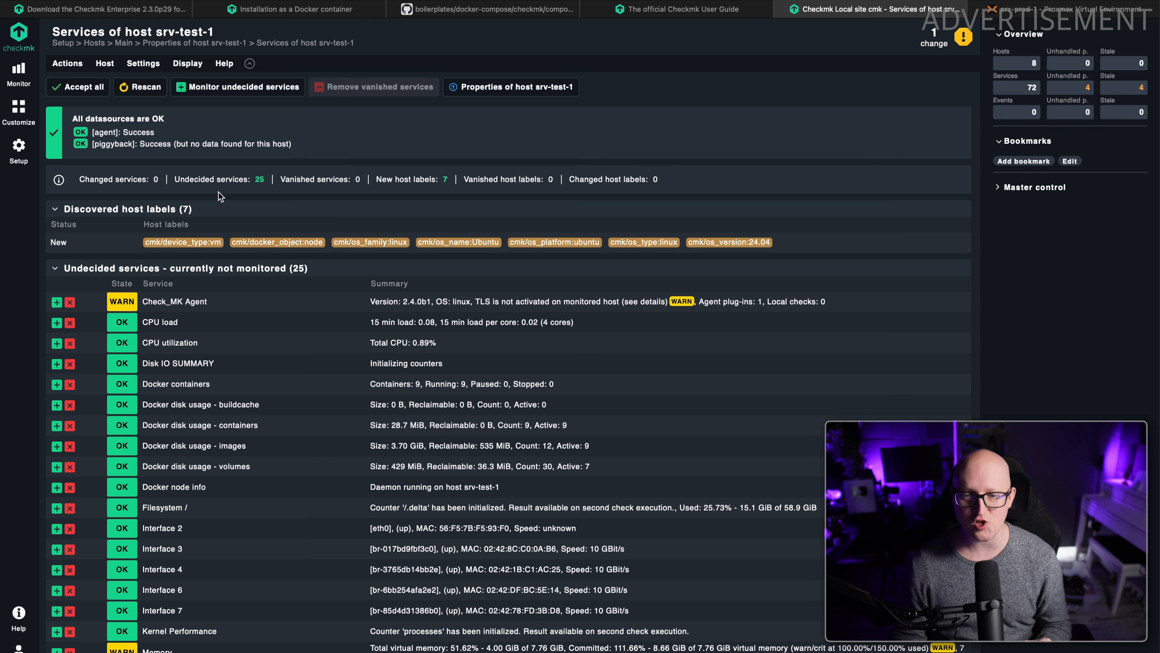
# Review the undecided services of srv-test-1 and add Check_MK Agent, CPU load and CPU utilization to monitoring.
pyautogui.scroll(-2, 188, 341)
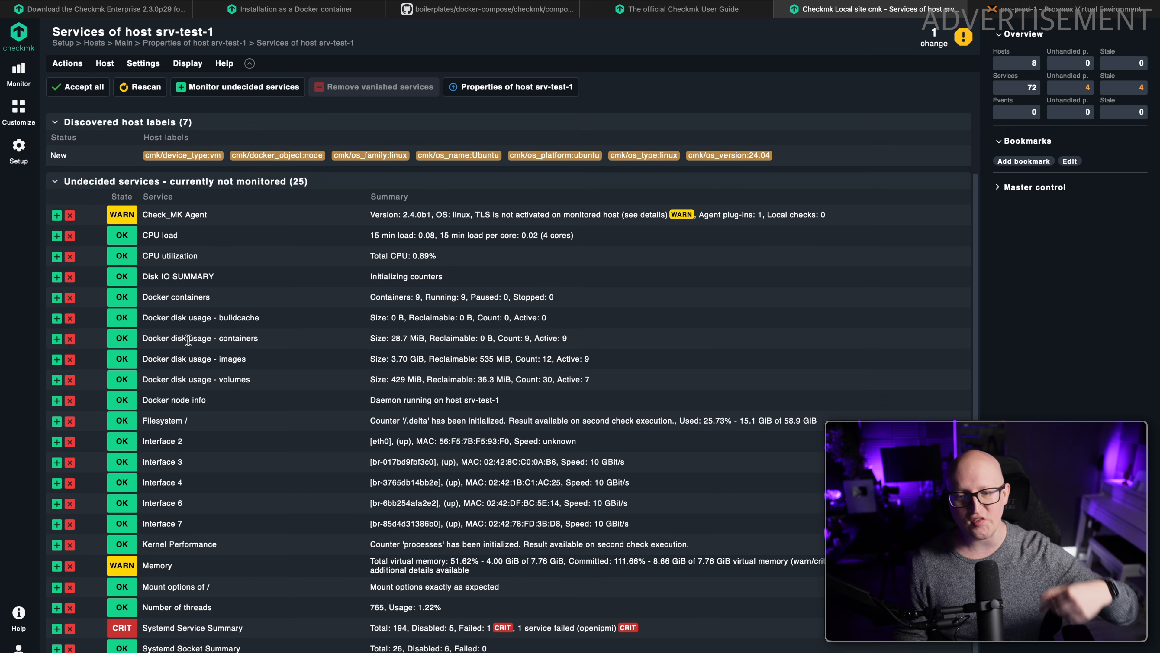
pyautogui.scroll(3, 180, 320)
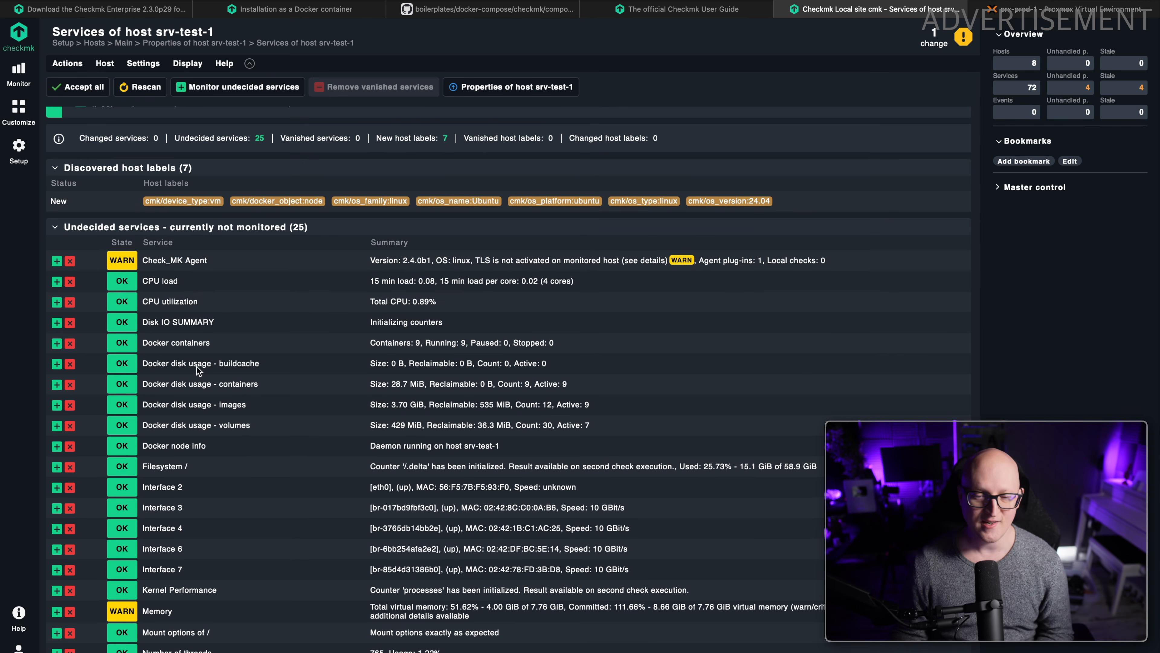
pyautogui.click(56, 261)
pyautogui.click(57, 261)
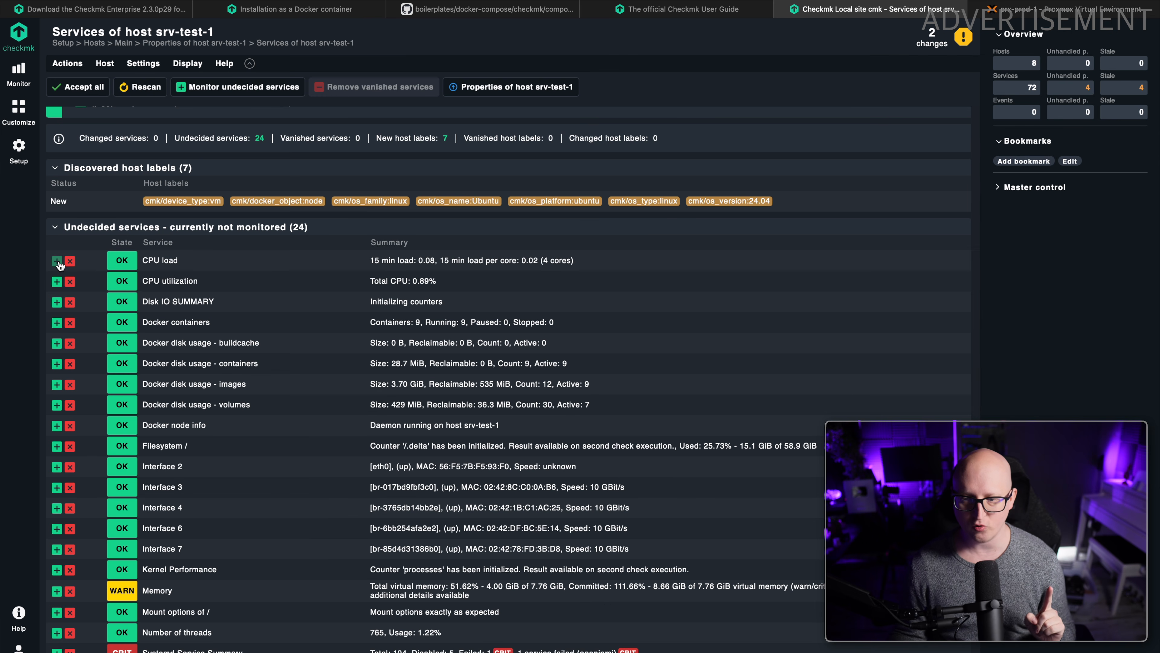
pyautogui.click(56, 261)
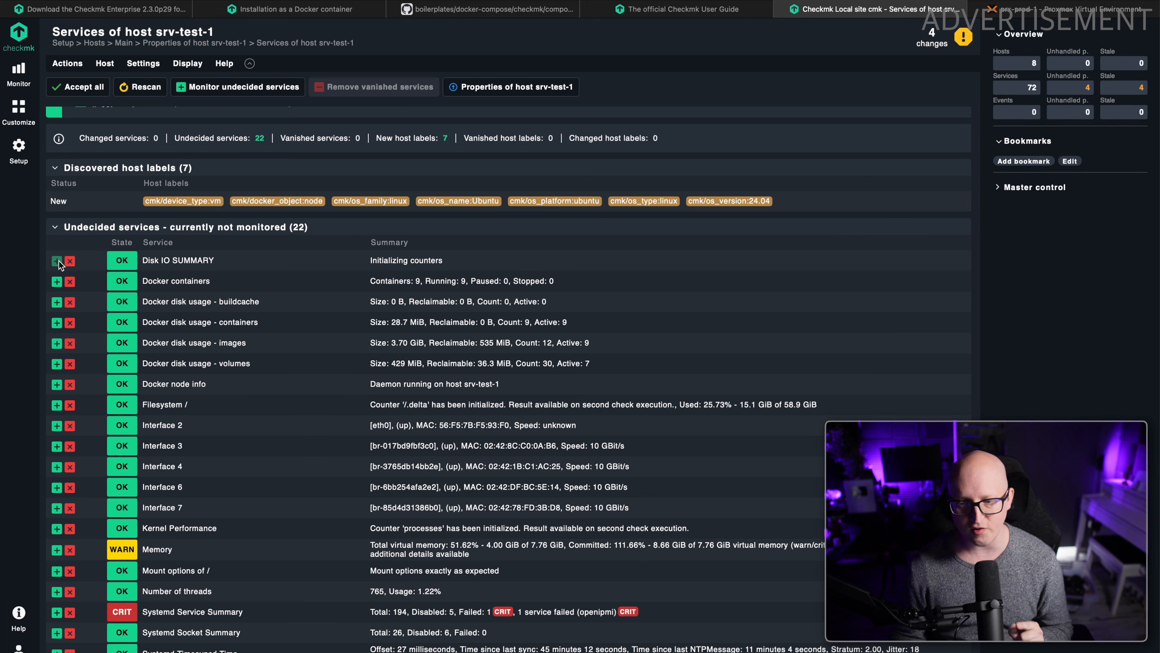
# Add the Docker containers, Docker node info and Docker disk usage services for buildcache, containers, images and volumes to monitoring.
pyautogui.moveTo(162, 261); pyautogui.dragTo(353, 263)
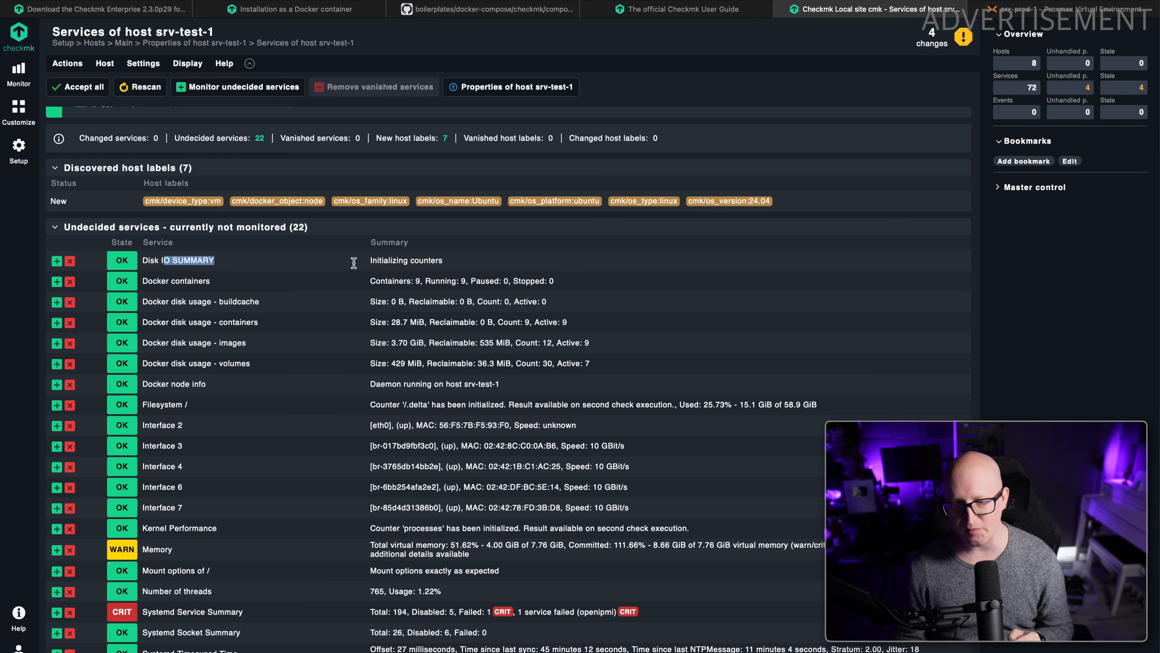
pyautogui.click(378, 260)
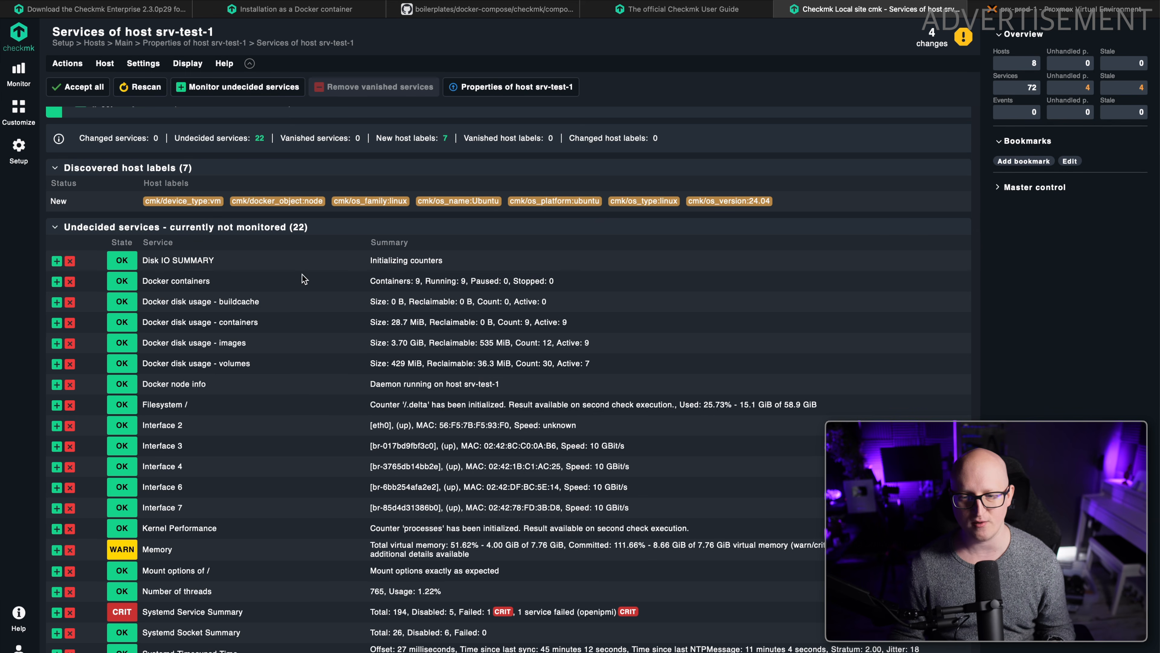
pyautogui.scroll(1, 304, 280)
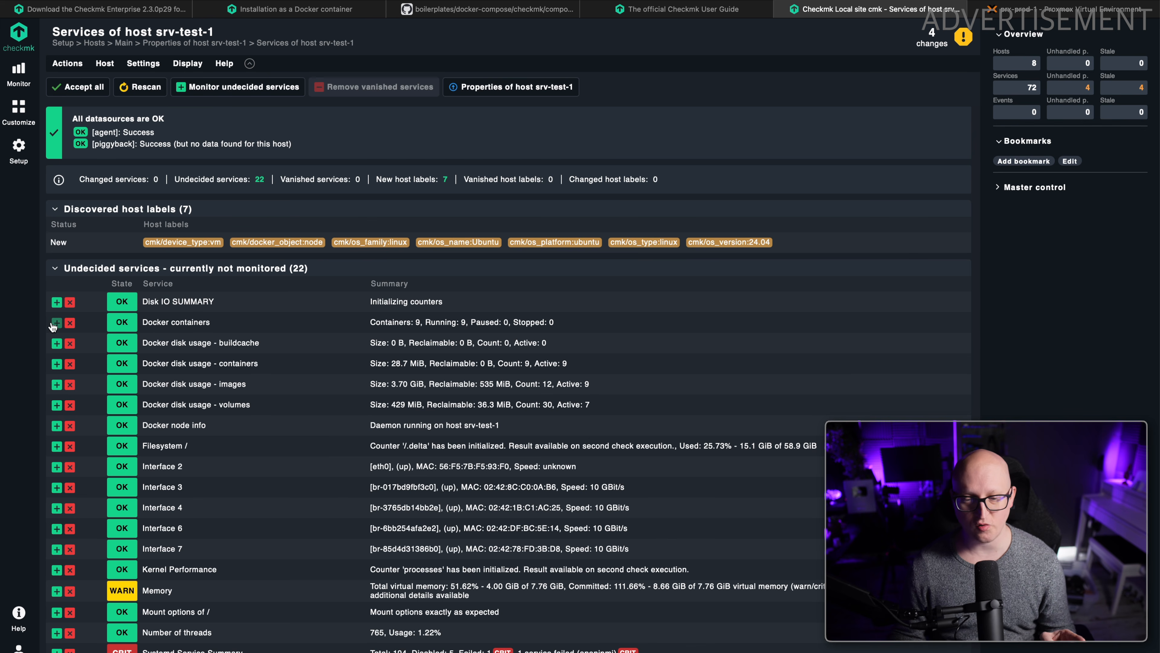
pyautogui.click(56, 322)
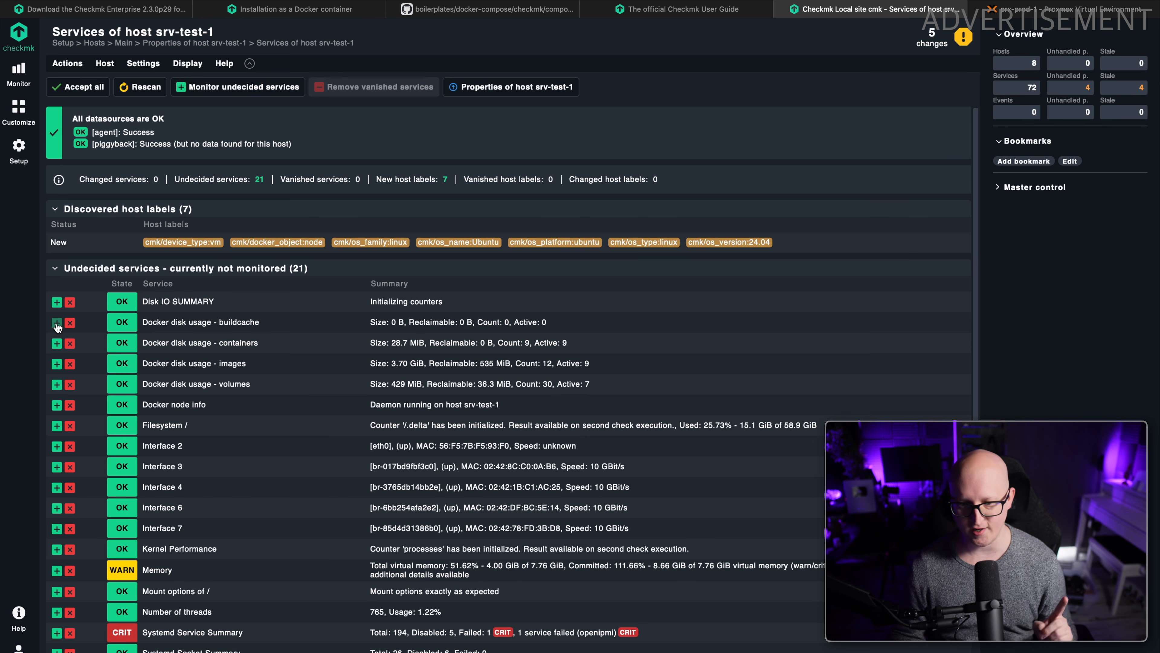
pyautogui.click(57, 323)
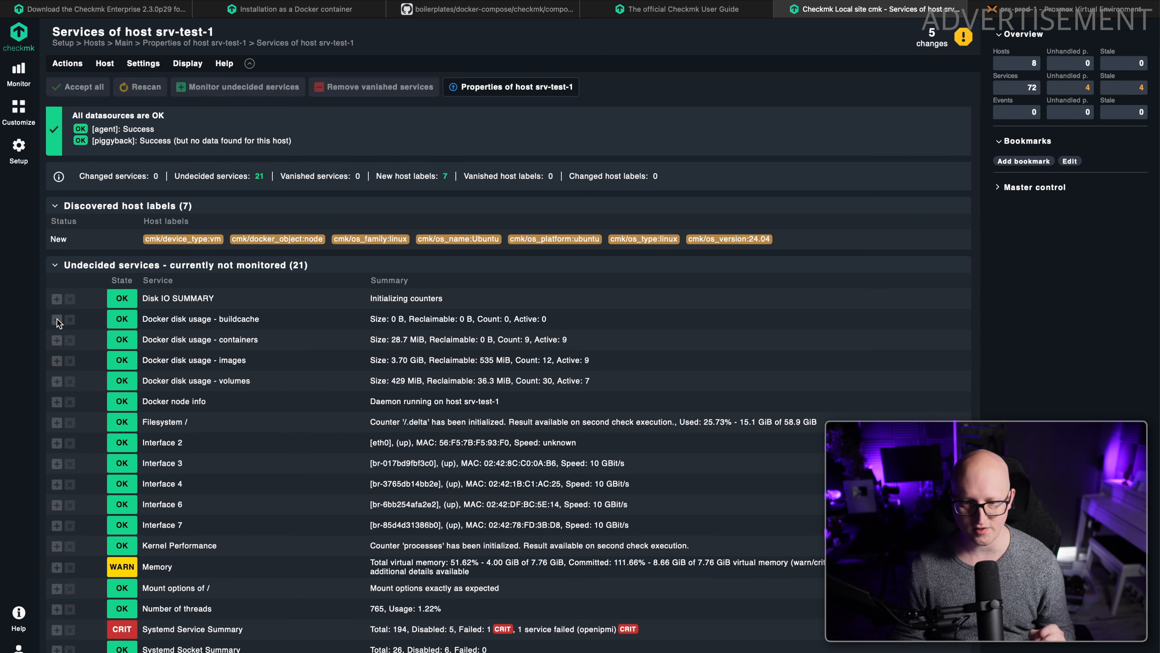
pyautogui.click(57, 322)
pyautogui.click(56, 321)
pyautogui.click(57, 321)
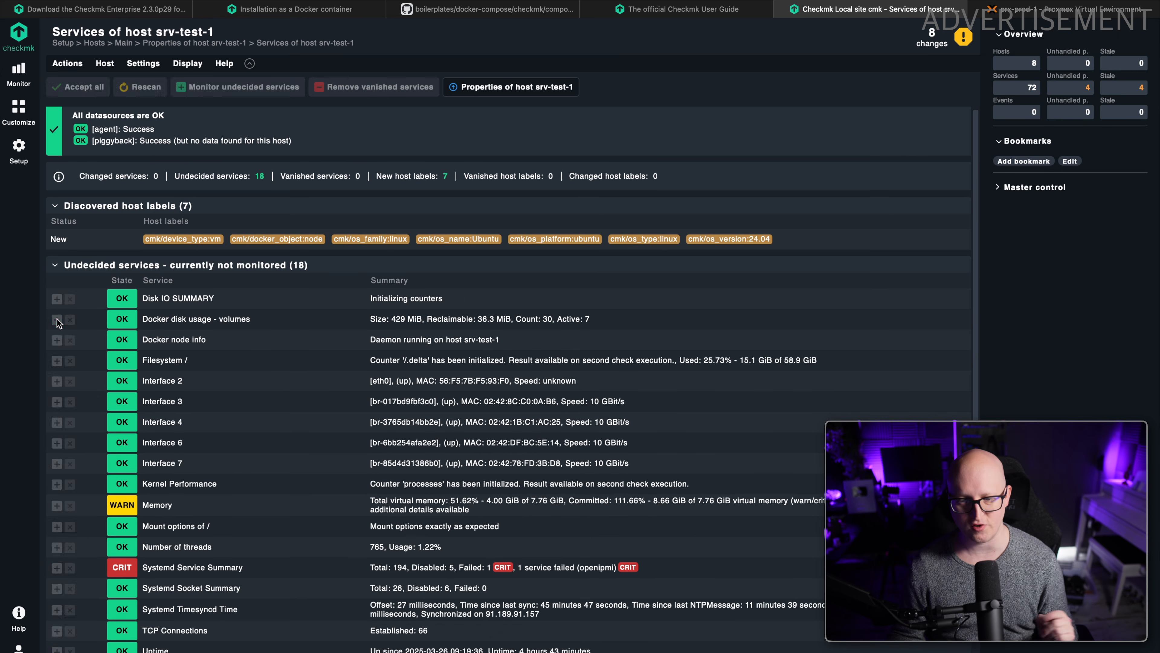
pyautogui.click(57, 320)
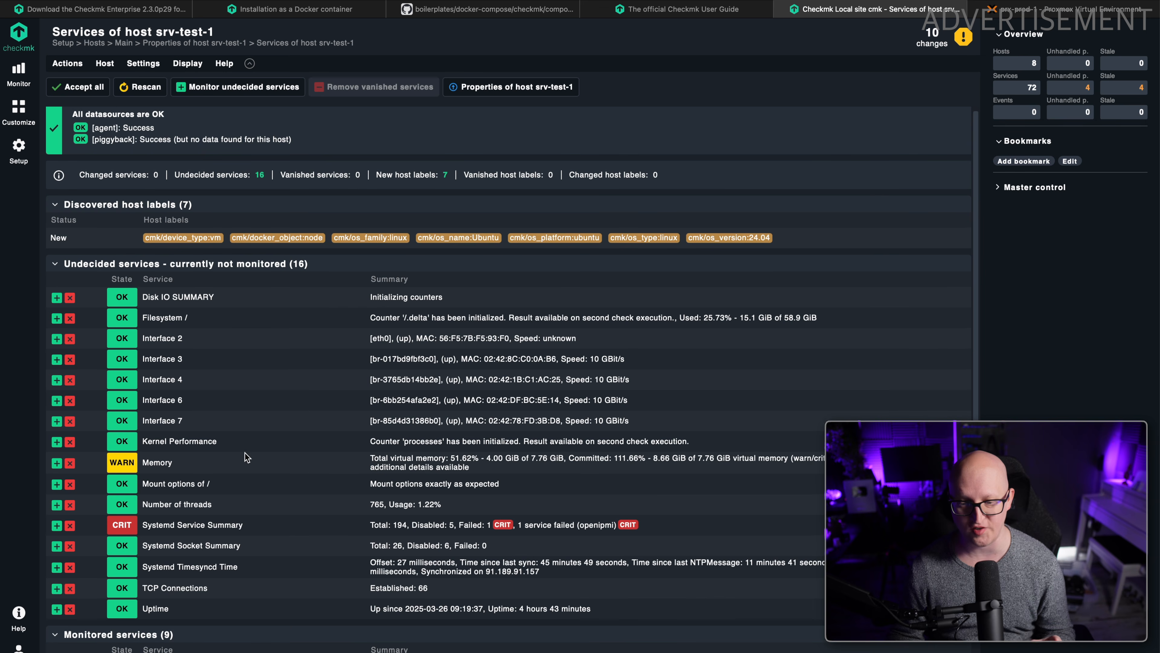
# Read the Memory service's warning summary and move that service to the monitored services.
pyautogui.moveTo(246, 461); pyautogui.dragTo(494, 467)
pyautogui.click(498, 473)
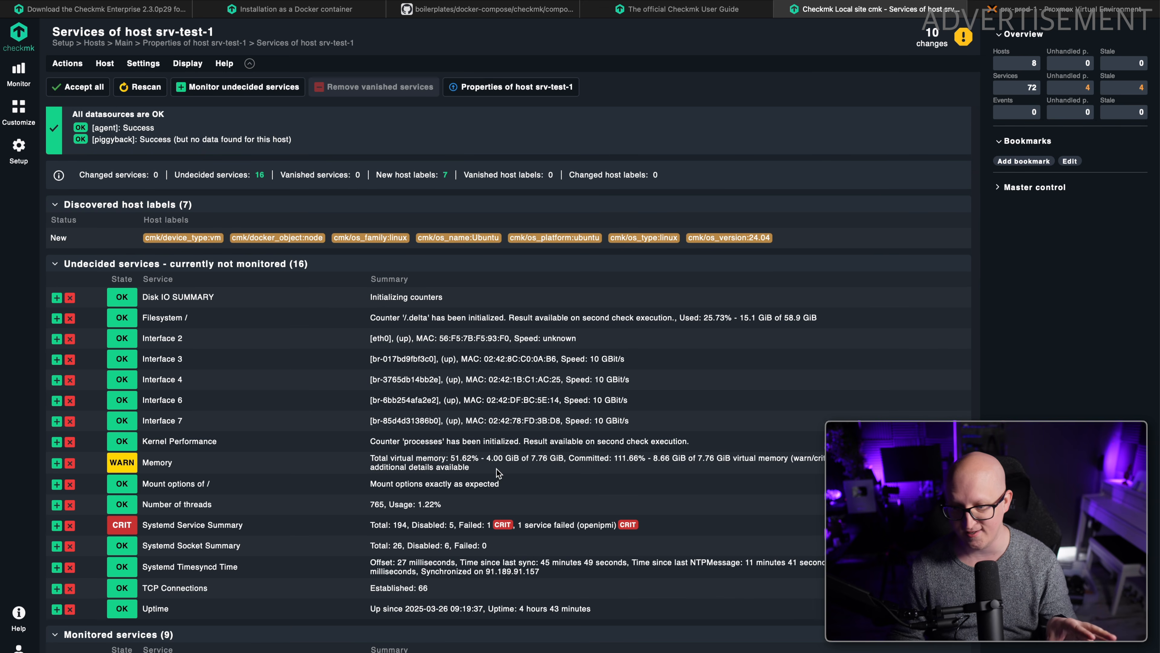
pyautogui.moveTo(574, 459); pyautogui.dragTo(641, 459)
pyautogui.click(631, 464)
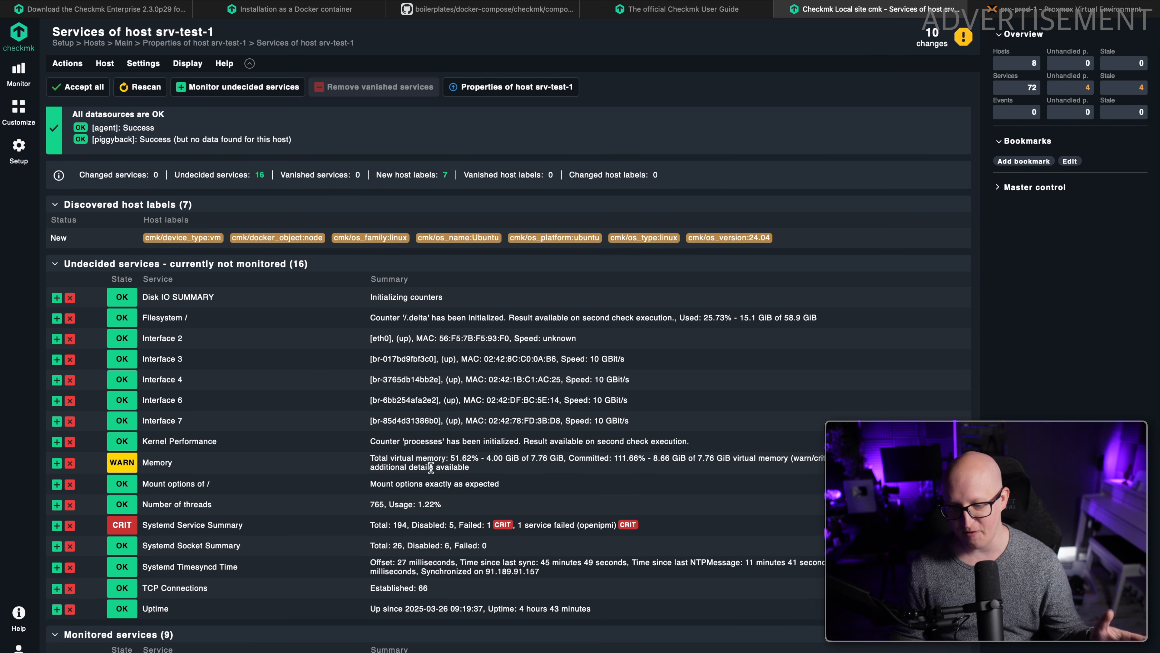
pyautogui.click(56, 464)
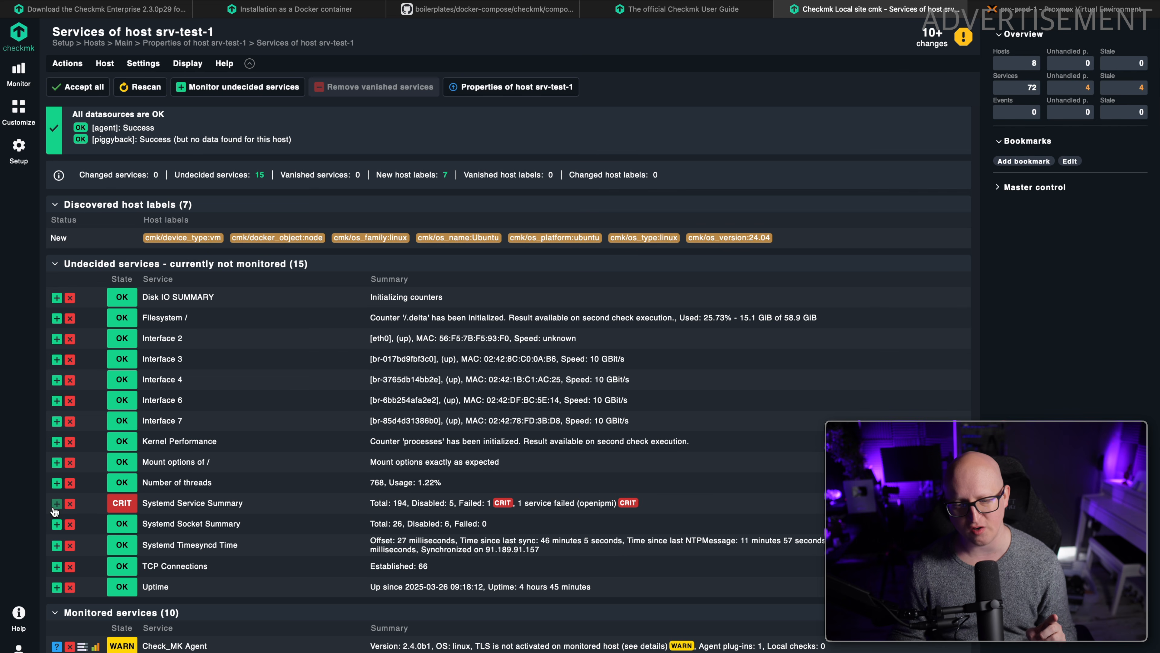
# Examine the failed service named in the Systemd Service Summary and add that check to monitoring.
pyautogui.moveTo(473, 503); pyautogui.dragTo(500, 505)
pyautogui.click(482, 505)
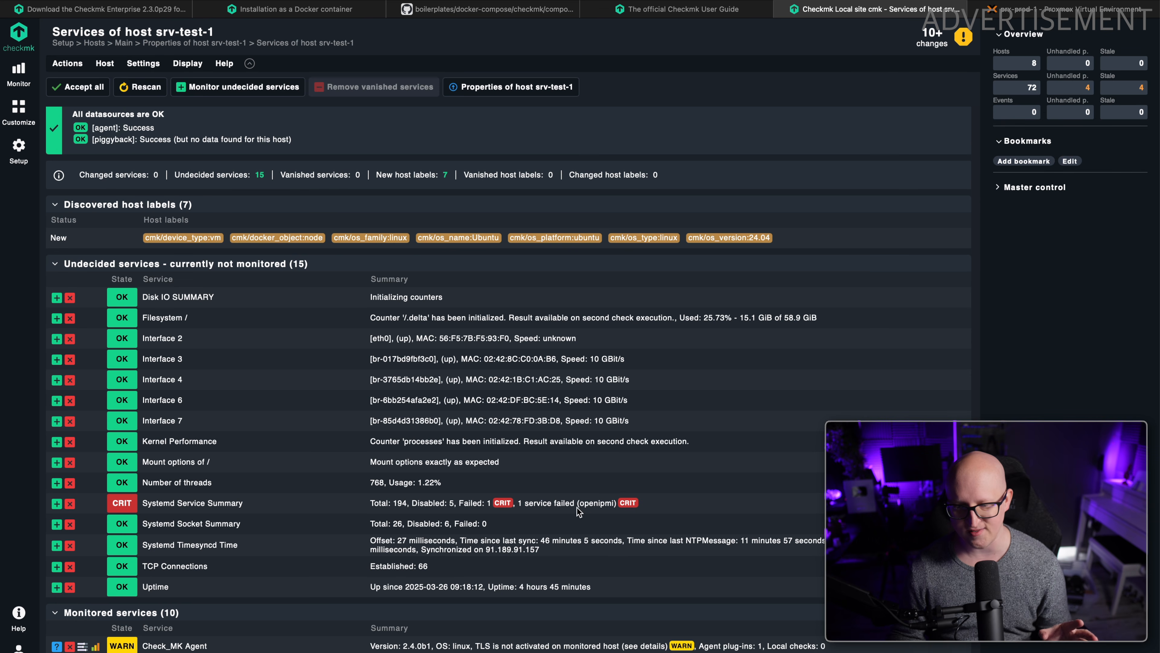
pyautogui.doubleClick(597, 503)
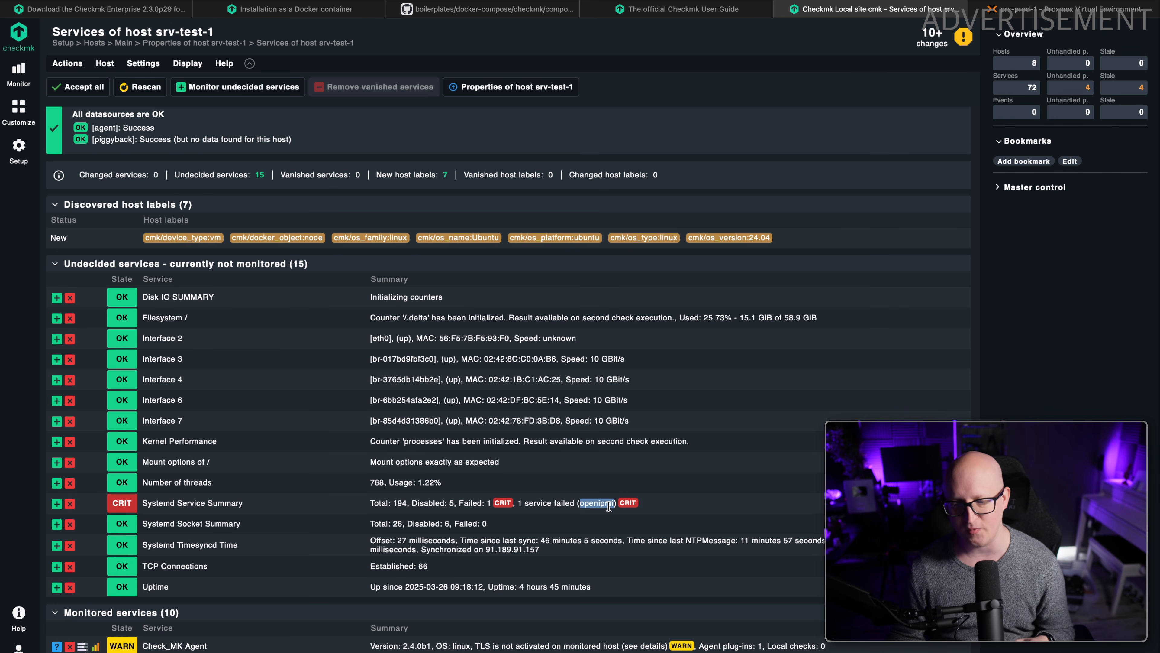
pyautogui.click(583, 506)
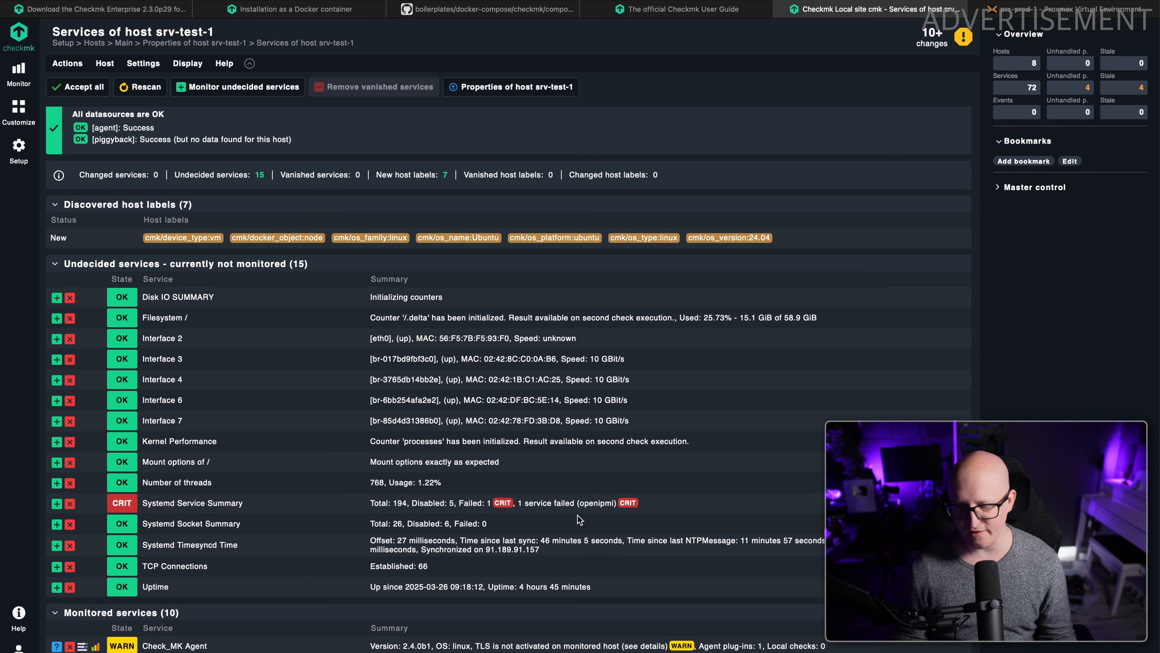
pyautogui.click(57, 503)
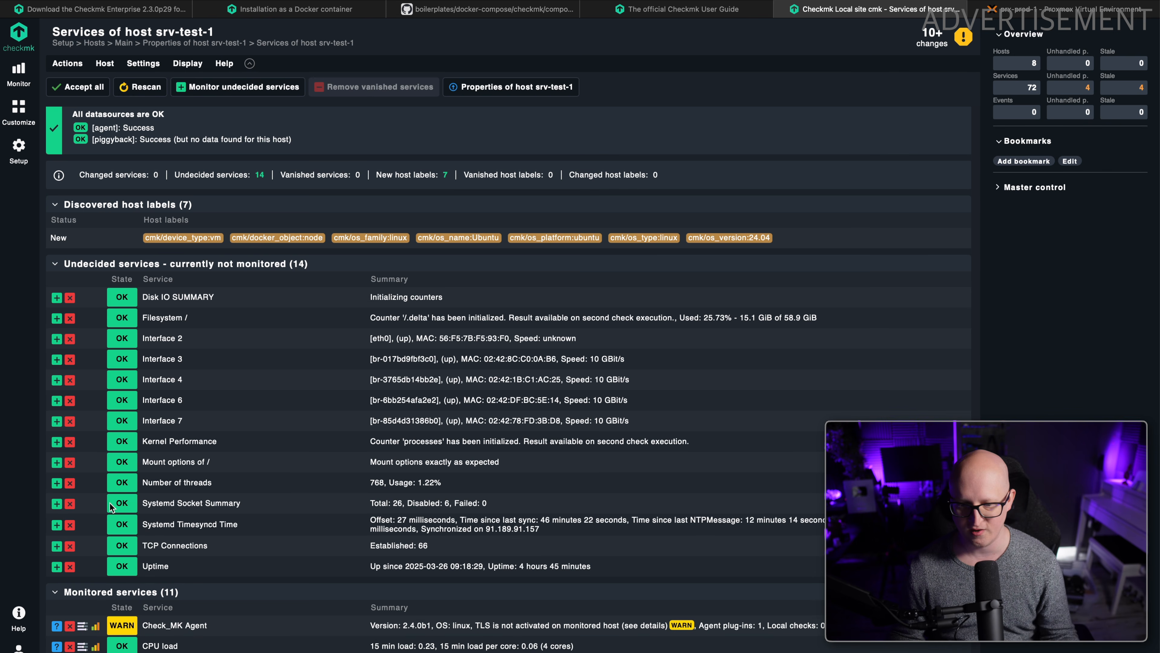
# Review the remaining undecided services of srv-test-1, from Mount options of / down to Uptime.
pyautogui.moveTo(142, 460); pyautogui.dragTo(556, 573)
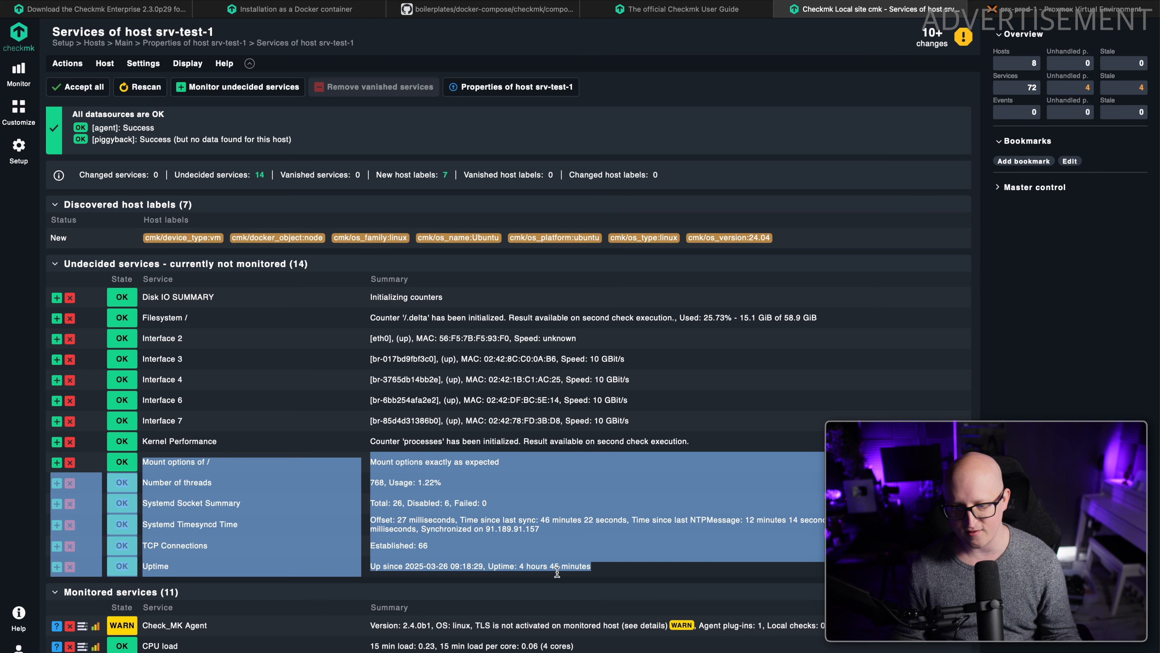
pyautogui.click(442, 573)
pyautogui.scroll(1, 234, 524)
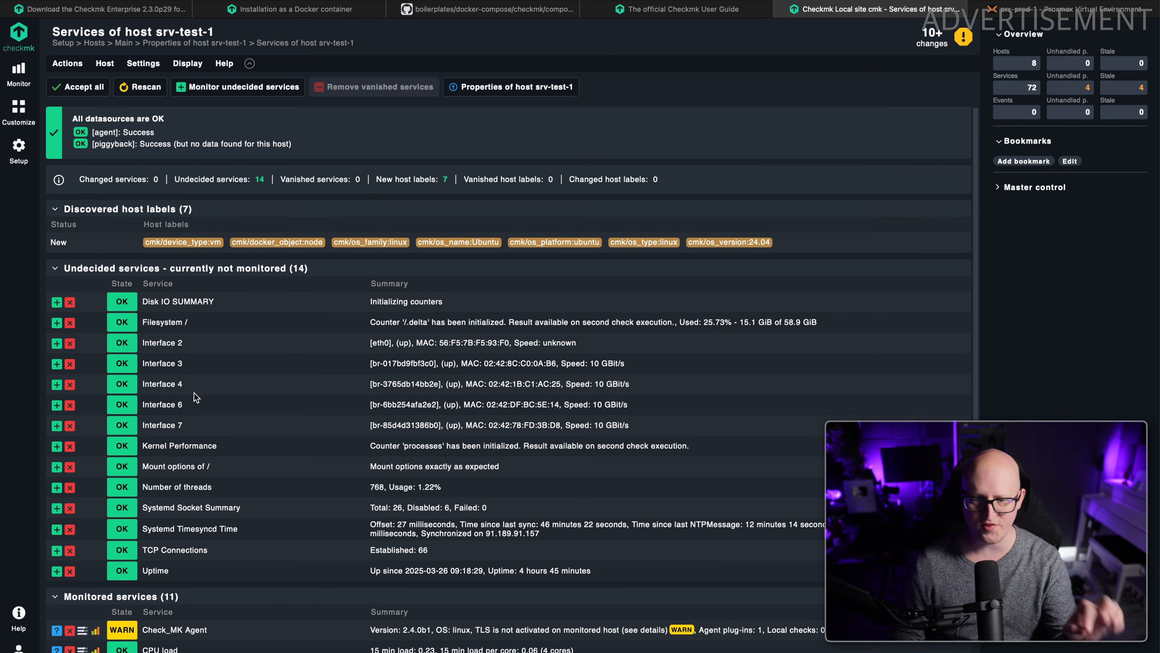
# Disable all remaining undecided services of srv-test-1, keeping only the services already chosen for monitoring.
pyautogui.scroll(-3, 196, 384)
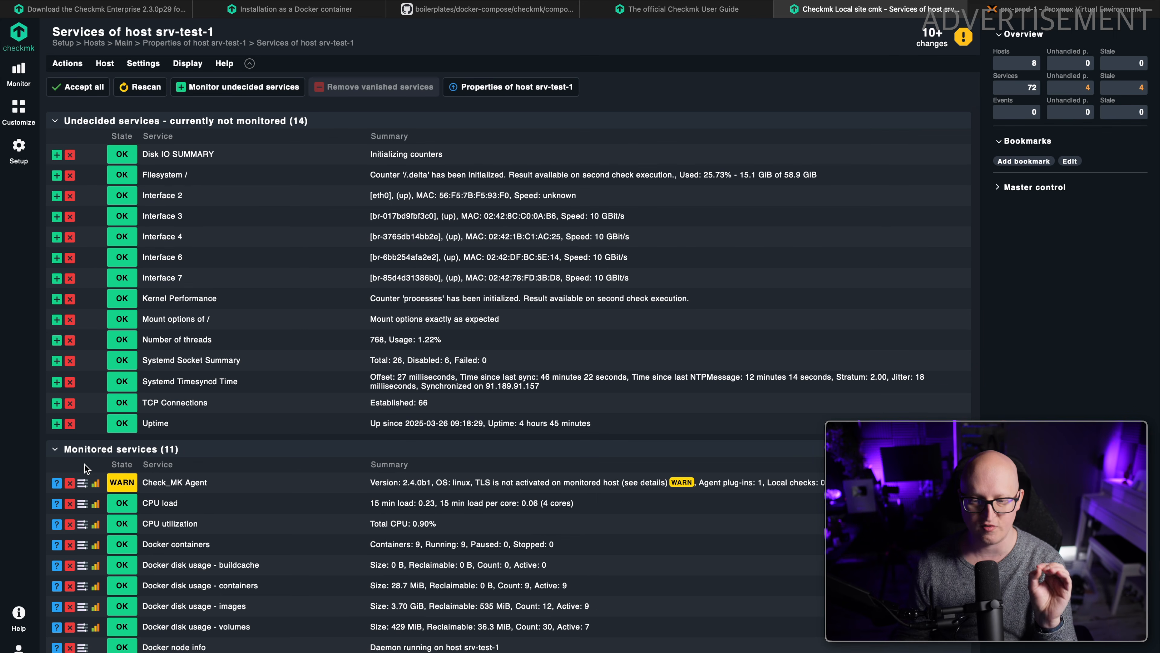
pyautogui.scroll(3, 91, 464)
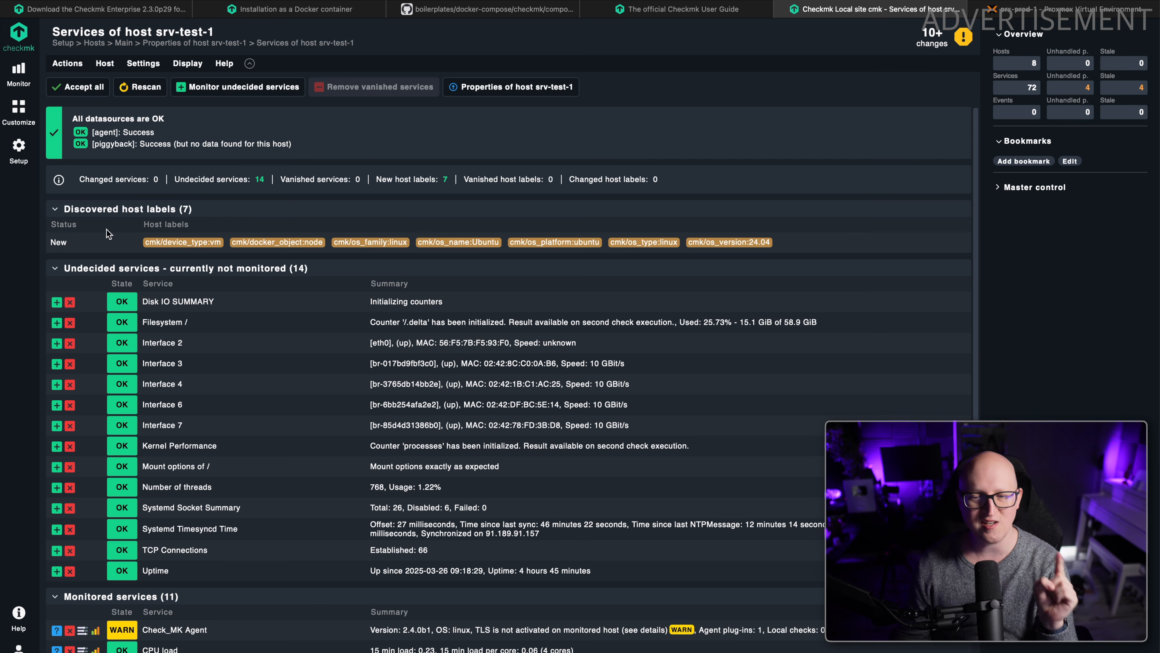
pyautogui.moveTo(70, 269); pyautogui.dragTo(46, 255)
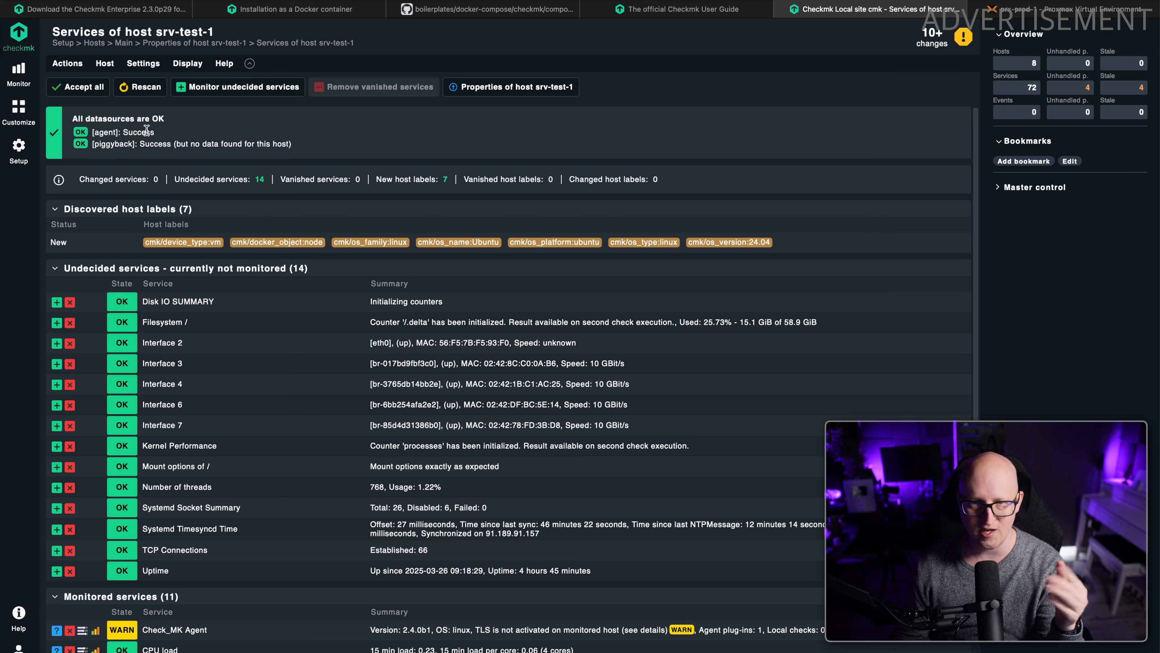
pyautogui.click(69, 63)
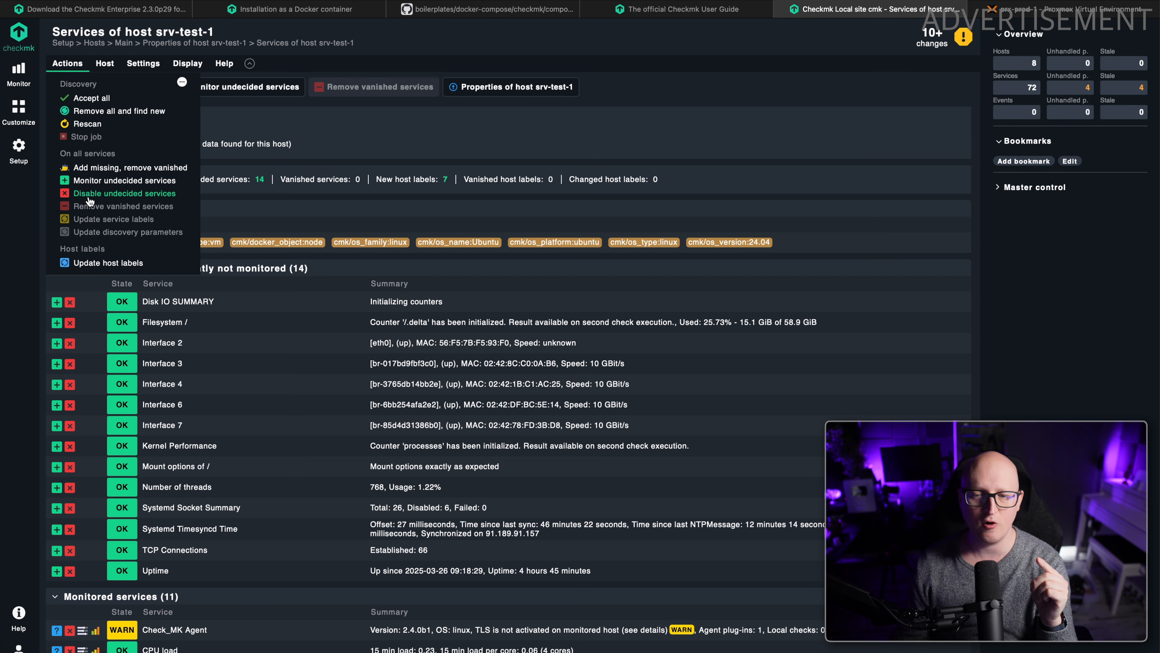
pyautogui.click(137, 195)
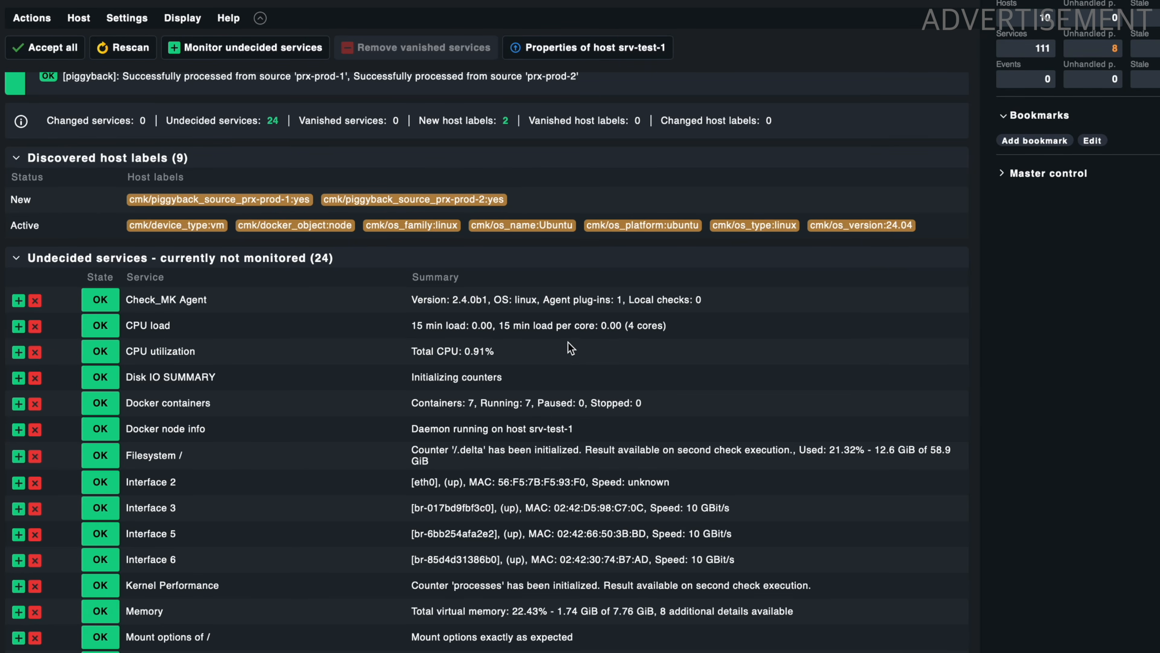
pyautogui.scroll(1, 548, 366)
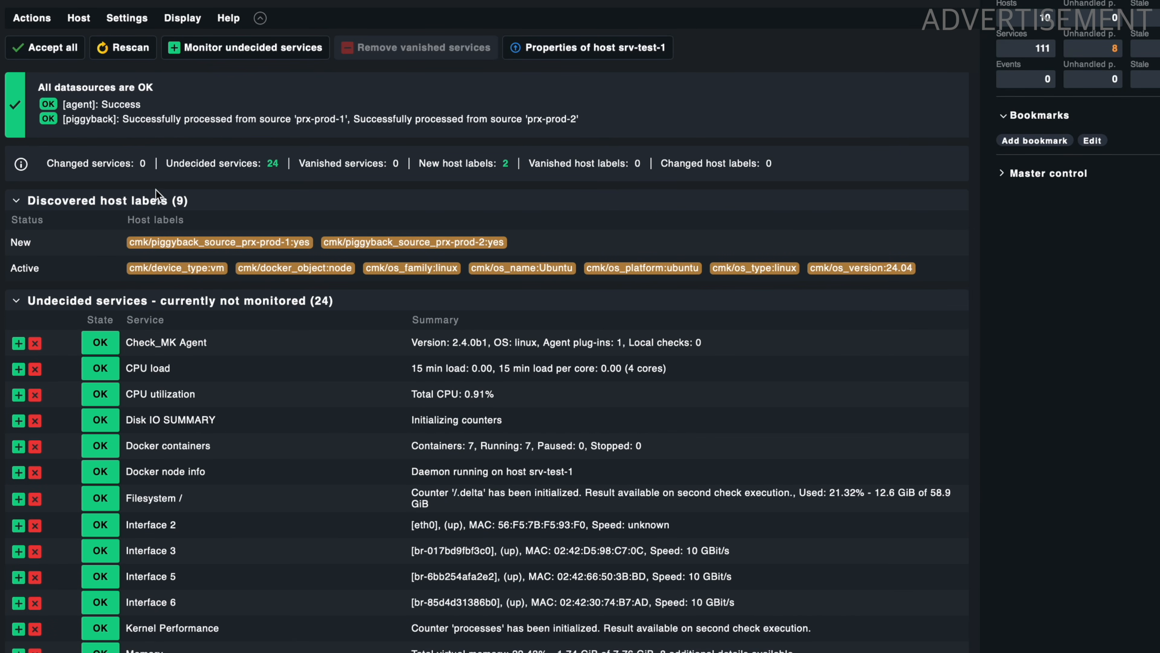
# Update the host labels of srv-test-1 with the piggyback source labels and accept all undecided services for monitoring.
pyautogui.click(43, 19)
pyautogui.click(91, 271)
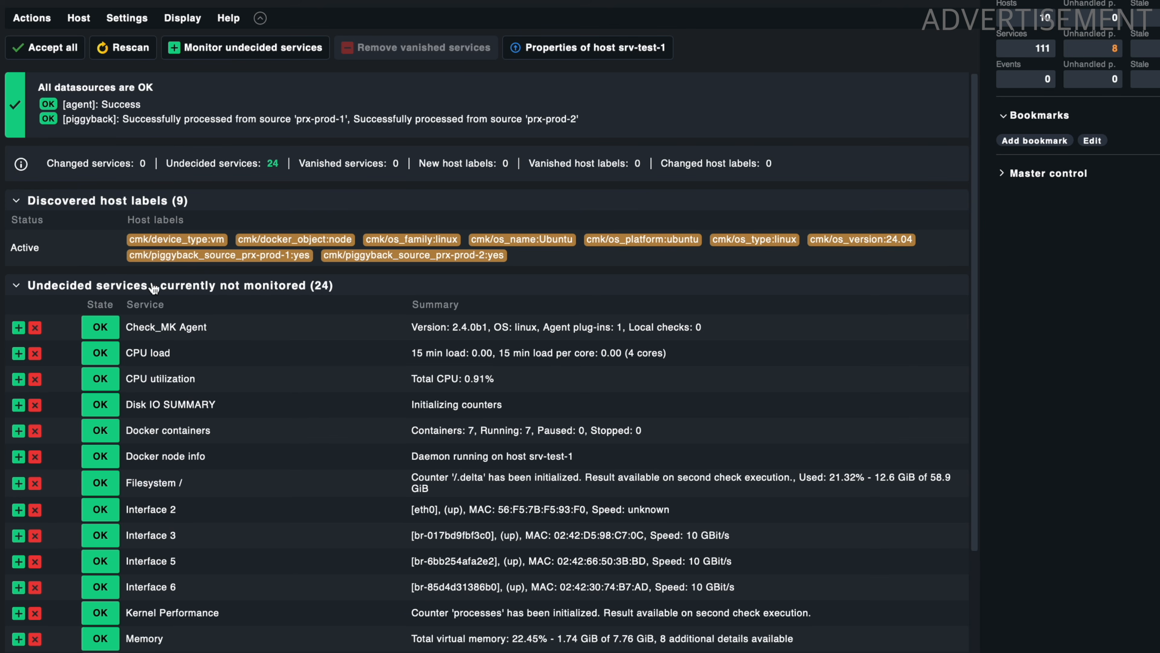
pyautogui.scroll(-6, 255, 251)
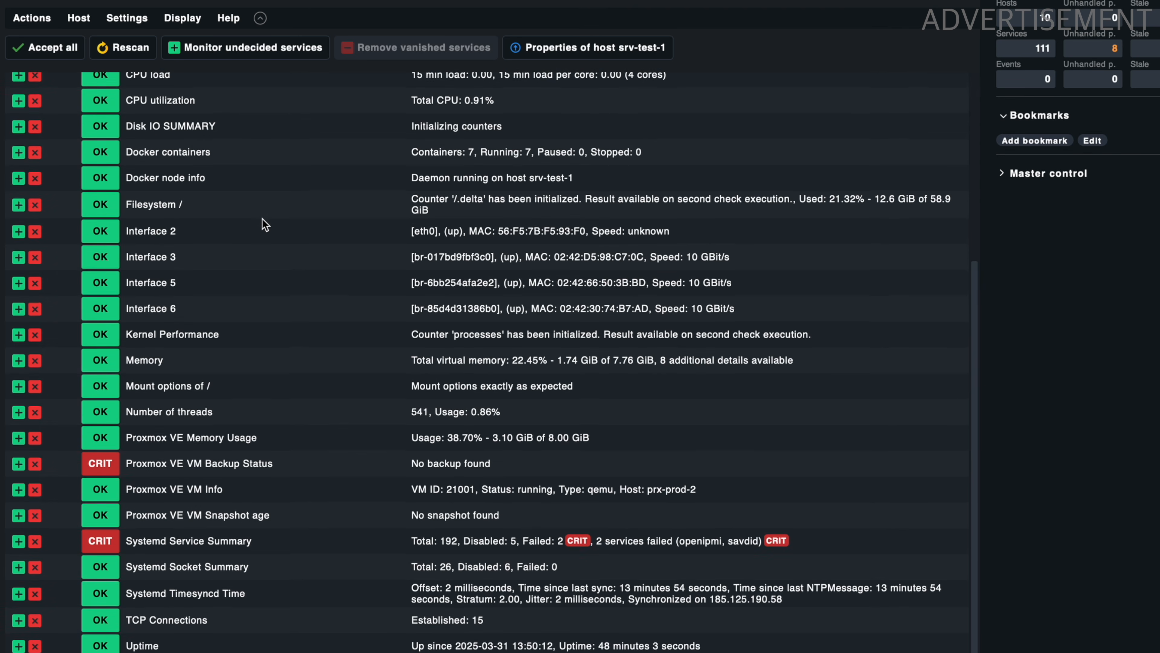
pyautogui.scroll(6, 261, 223)
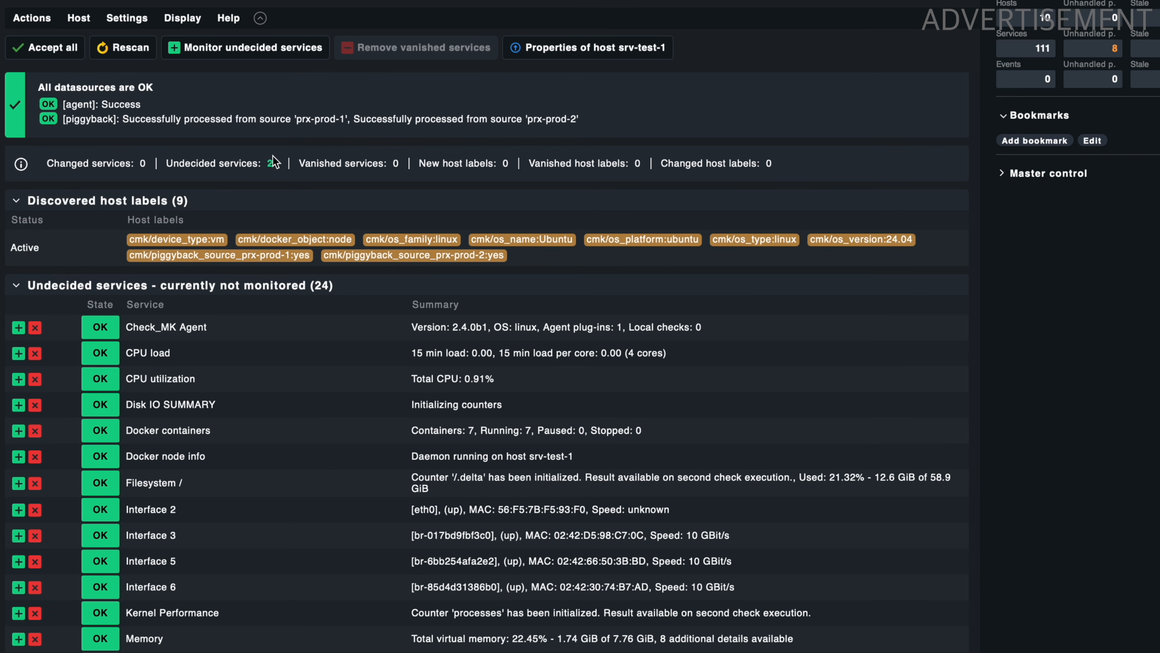
pyautogui.scroll(-4, 115, 298)
pyautogui.scroll(4, 119, 283)
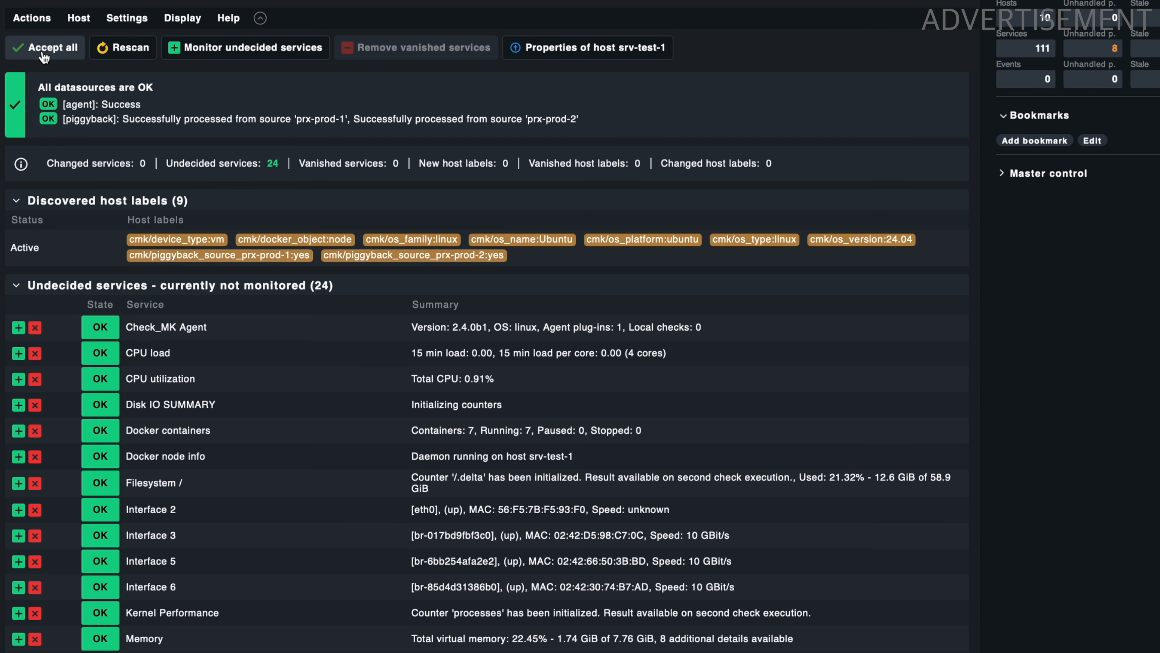
pyautogui.click(64, 59)
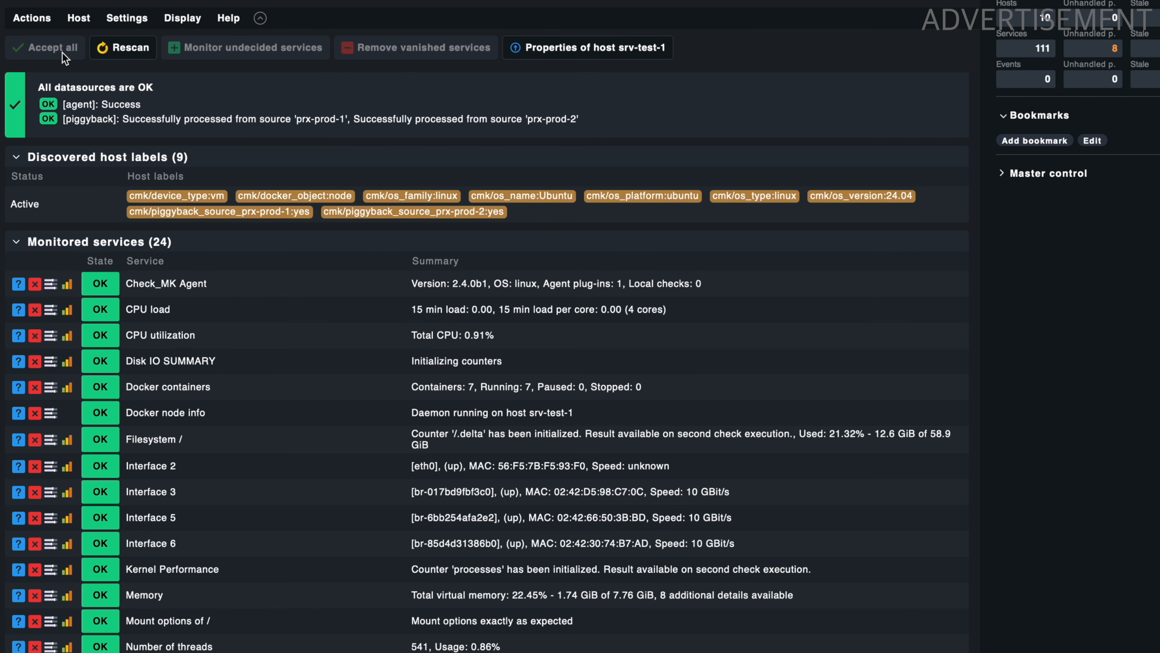
# Review the monitored services of srv-test-1, from Check_MK Agent down to Uptime, and the available discovery actions.
pyautogui.scroll(-4, 47, 273)
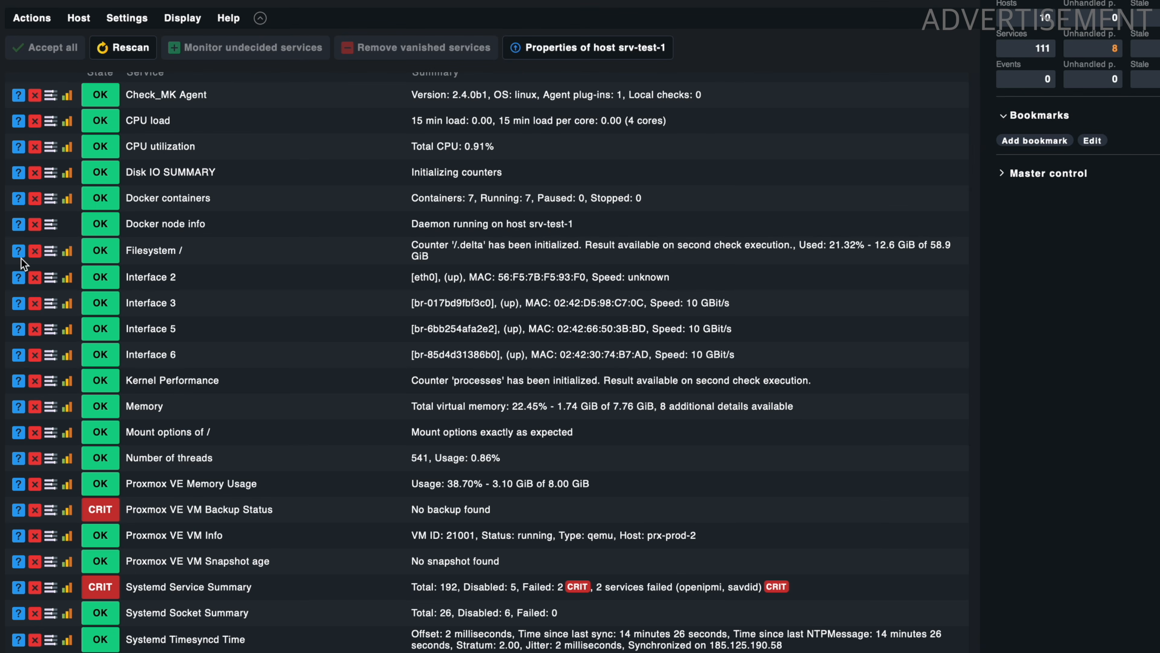
pyautogui.scroll(-1, 61, 288)
pyautogui.scroll(3, 61, 288)
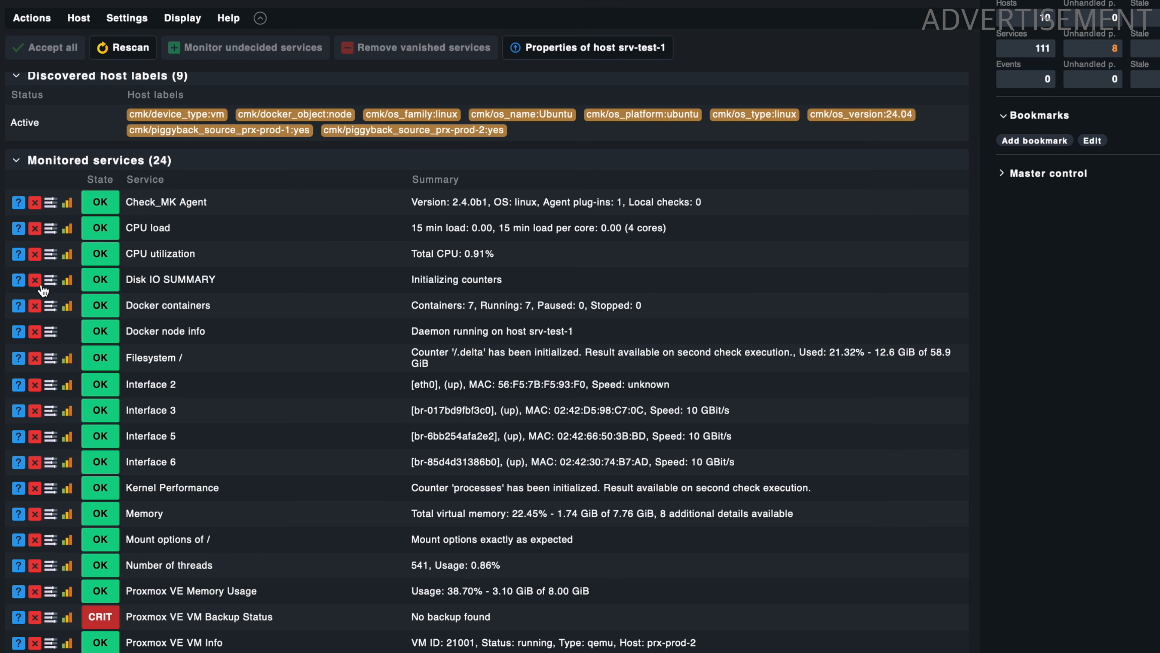
pyautogui.scroll(-3, 67, 309)
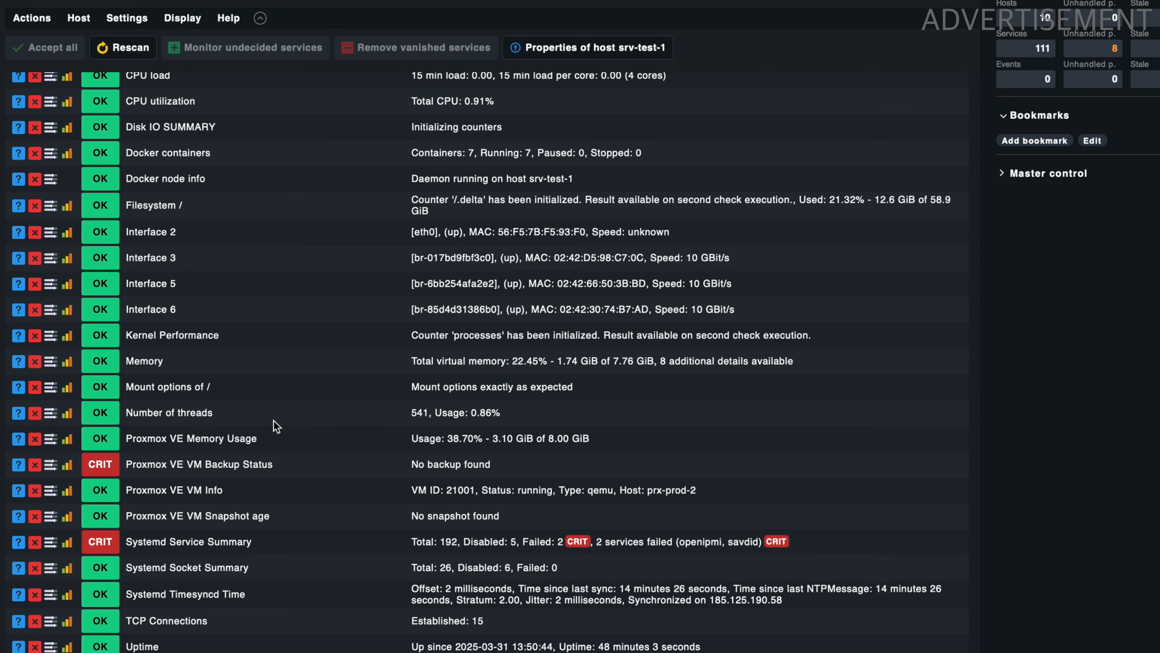
pyautogui.scroll(5, 276, 425)
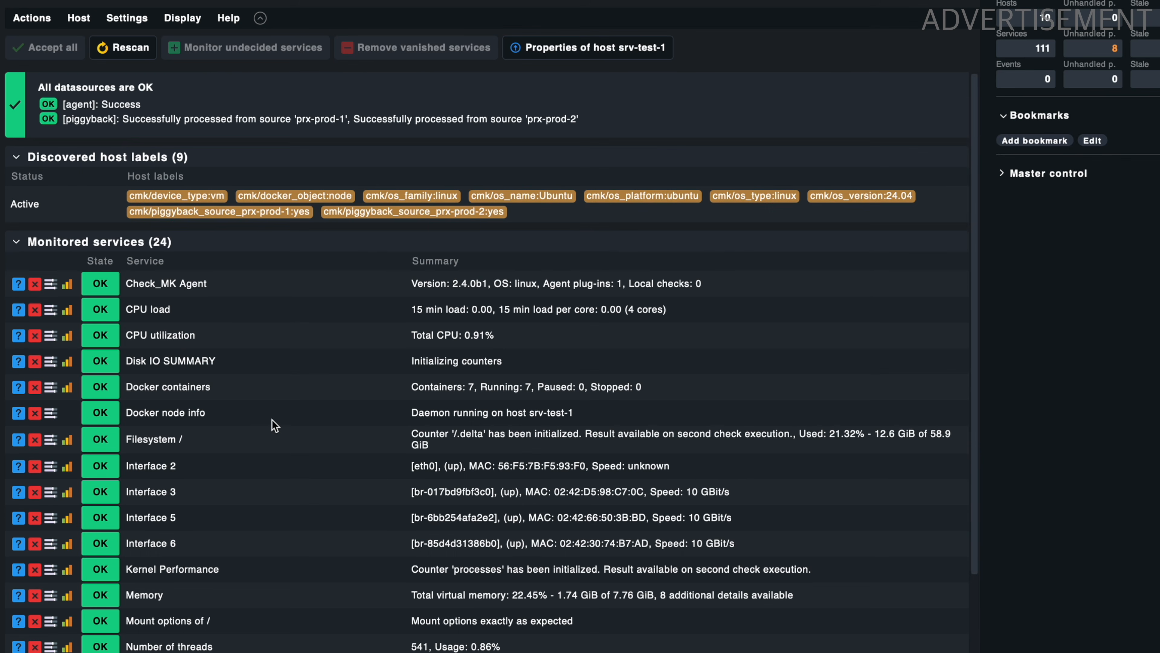
pyautogui.click(32, 25)
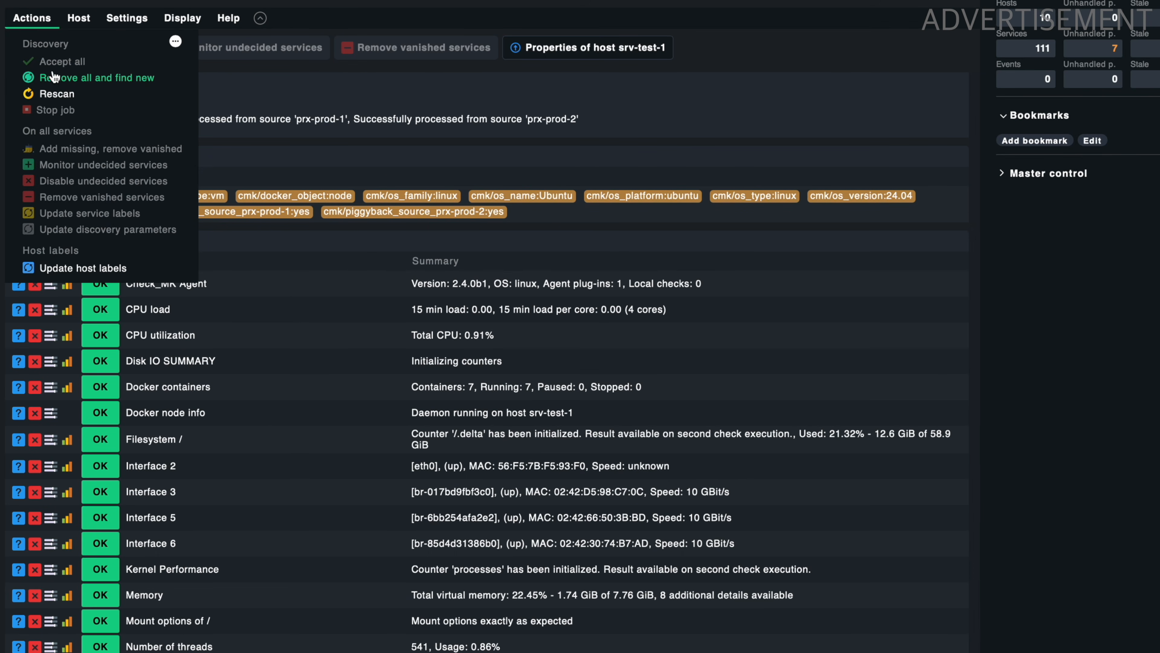
pyautogui.click(274, 107)
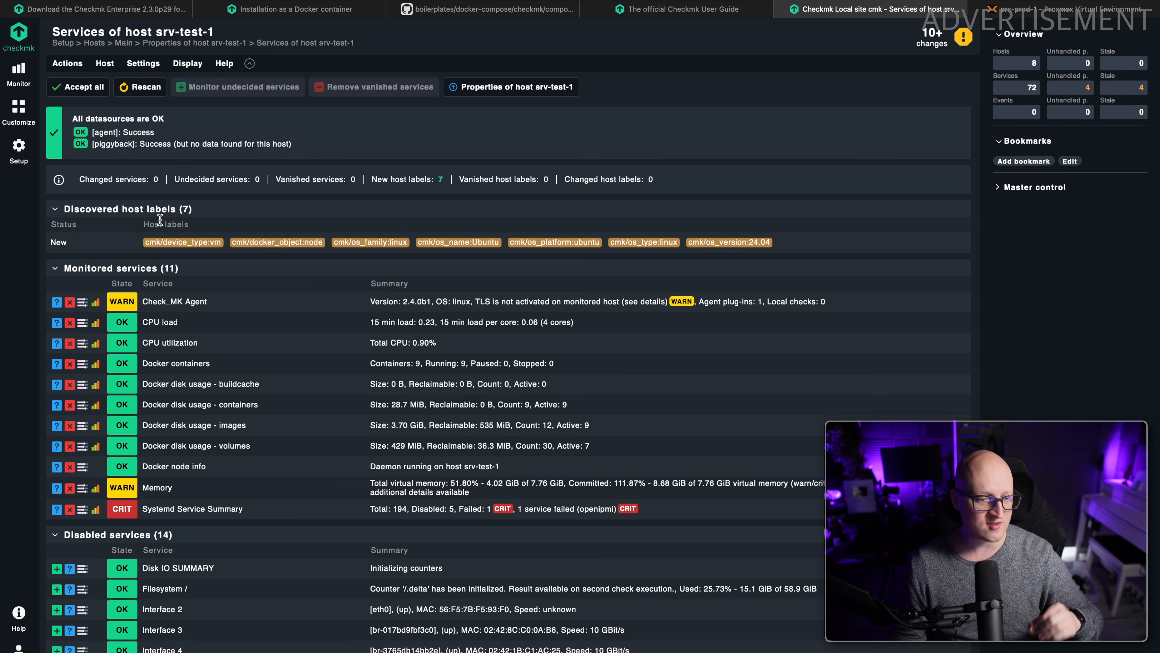
# Update the discovered host labels of srv-test-1 and look over its monitored and disabled services.
pyautogui.click(68, 65)
pyautogui.click(101, 265)
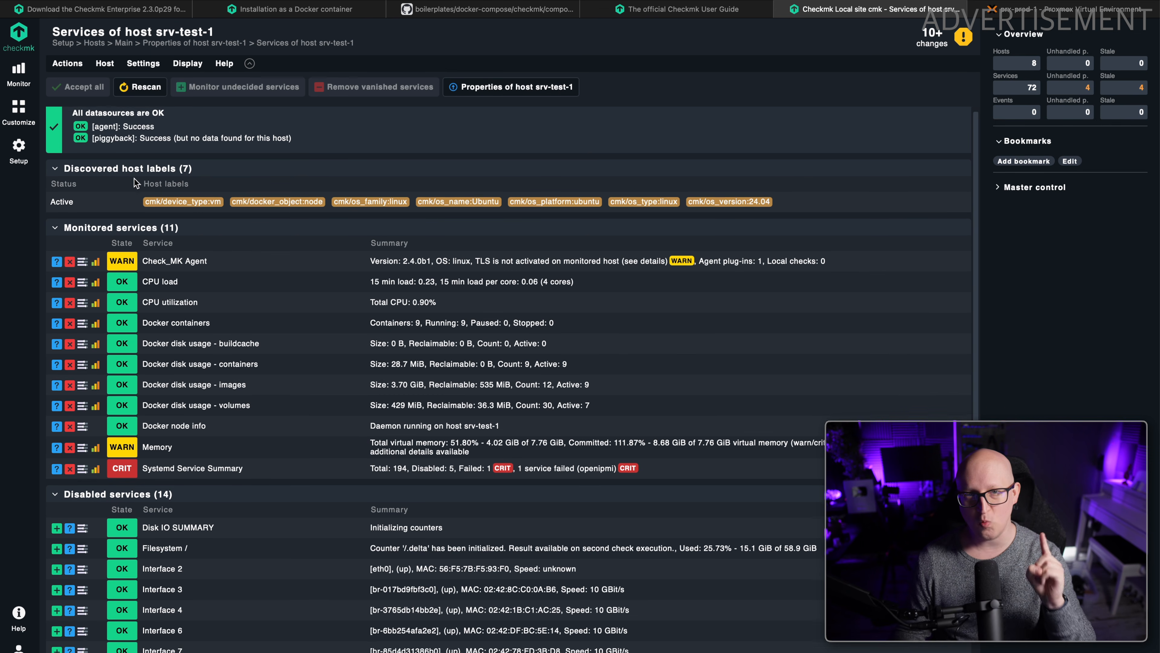
pyautogui.scroll(-1, 134, 180)
pyautogui.scroll(1, 132, 178)
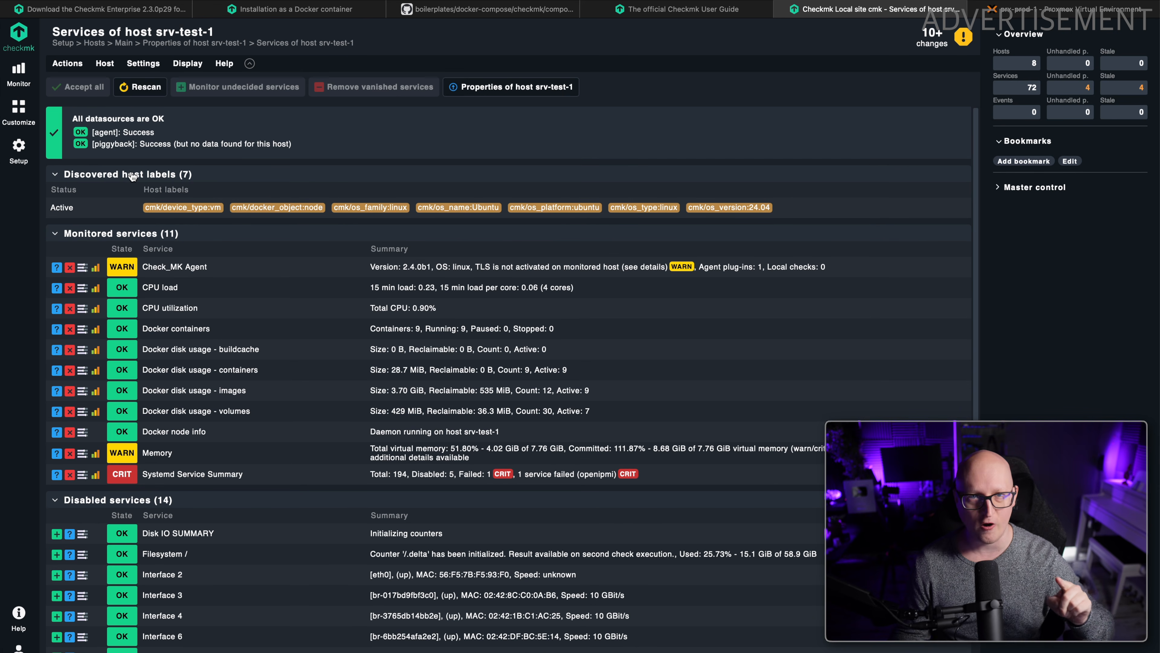
pyautogui.scroll(-1, 240, 205)
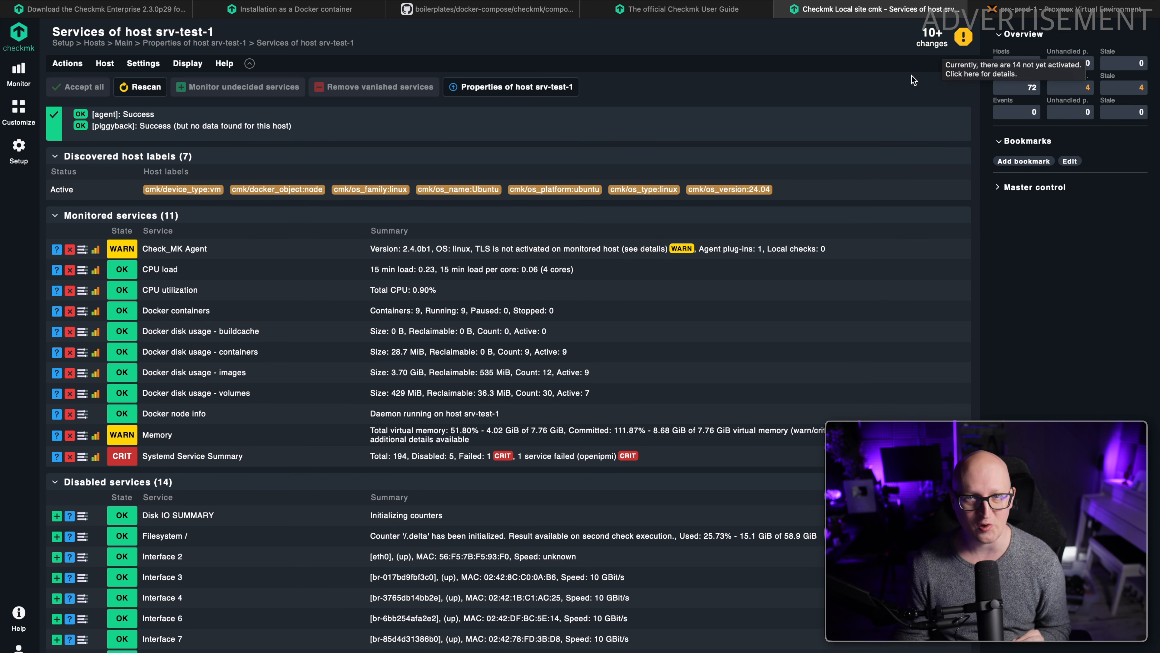
pyautogui.scroll(1, 594, 183)
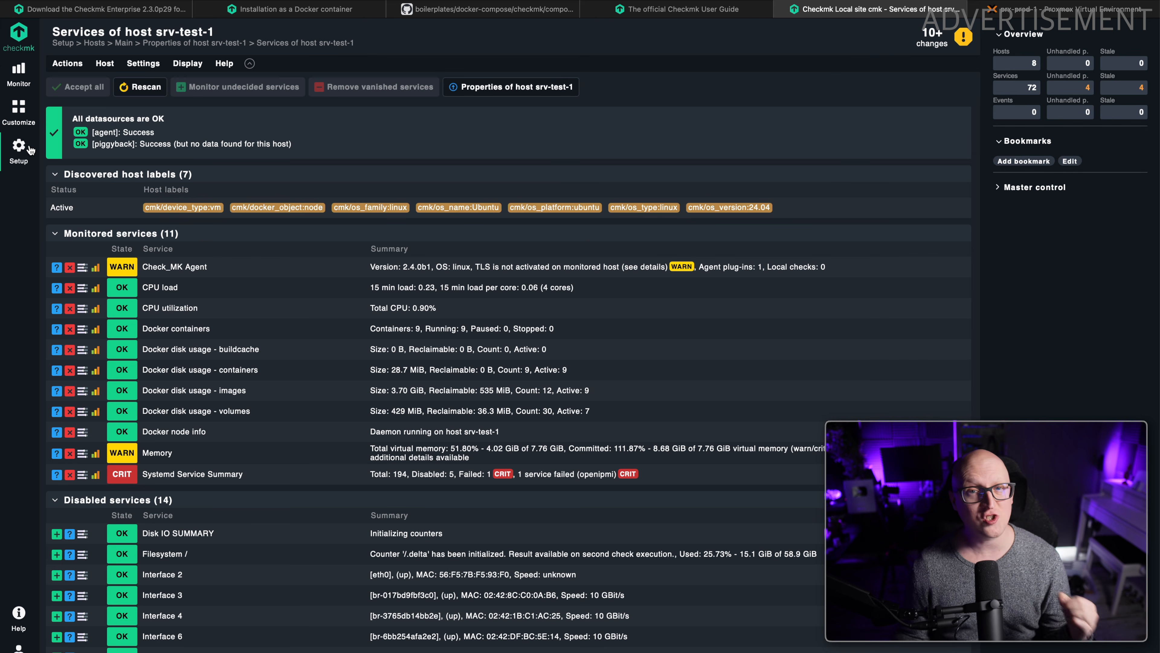
# Open the pending changes and review the recorded host label, check configuration and host creation entries for srv-test-1.
pyautogui.click(932, 41)
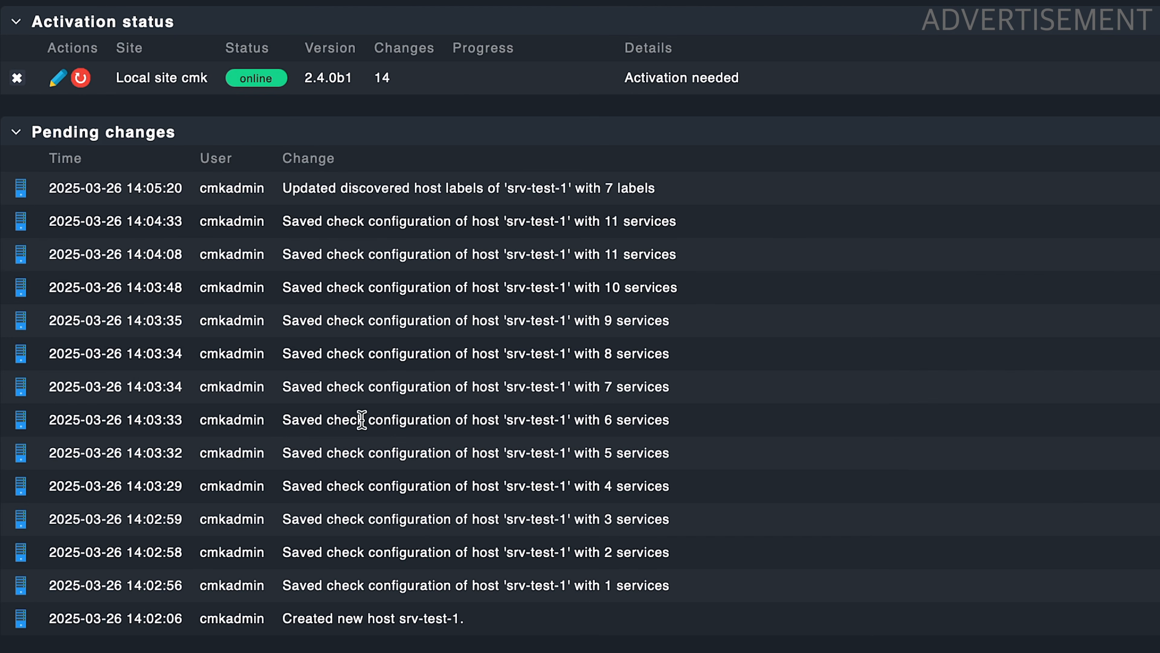
pyautogui.moveTo(359, 201); pyautogui.dragTo(569, 618)
pyautogui.moveTo(587, 647); pyautogui.dragTo(409, 358)
pyautogui.click(368, 586)
pyautogui.moveTo(235, 187); pyautogui.dragTo(239, 274)
pyautogui.click(238, 201)
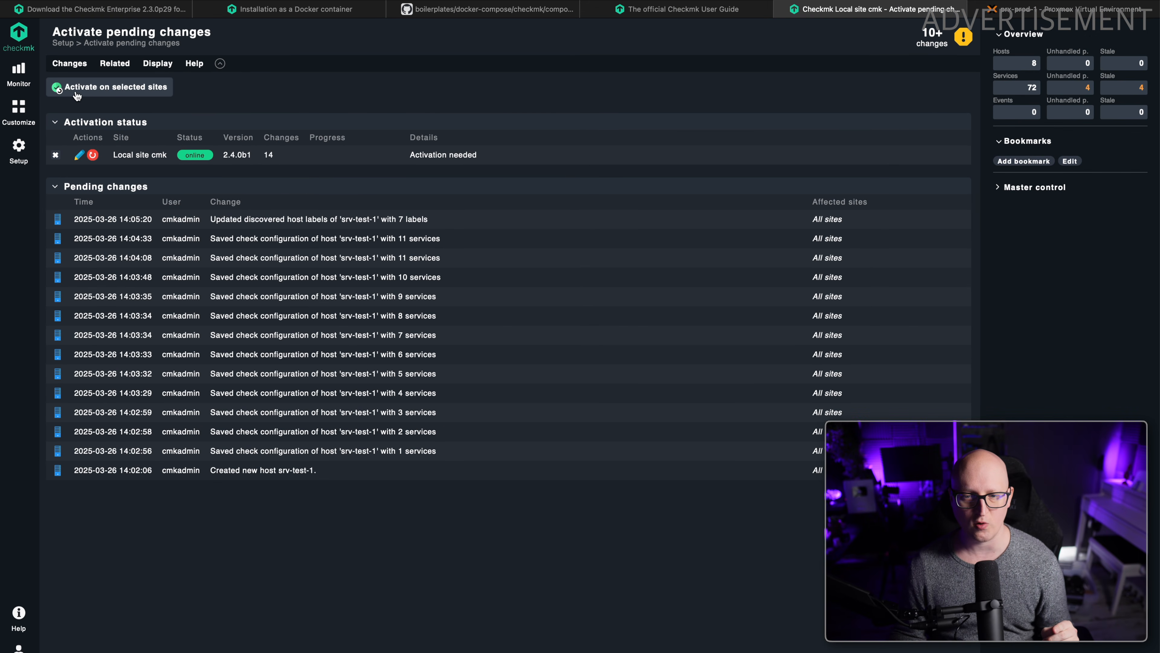
# Activate the pending changes on the local site cmk.
pyautogui.click(122, 98)
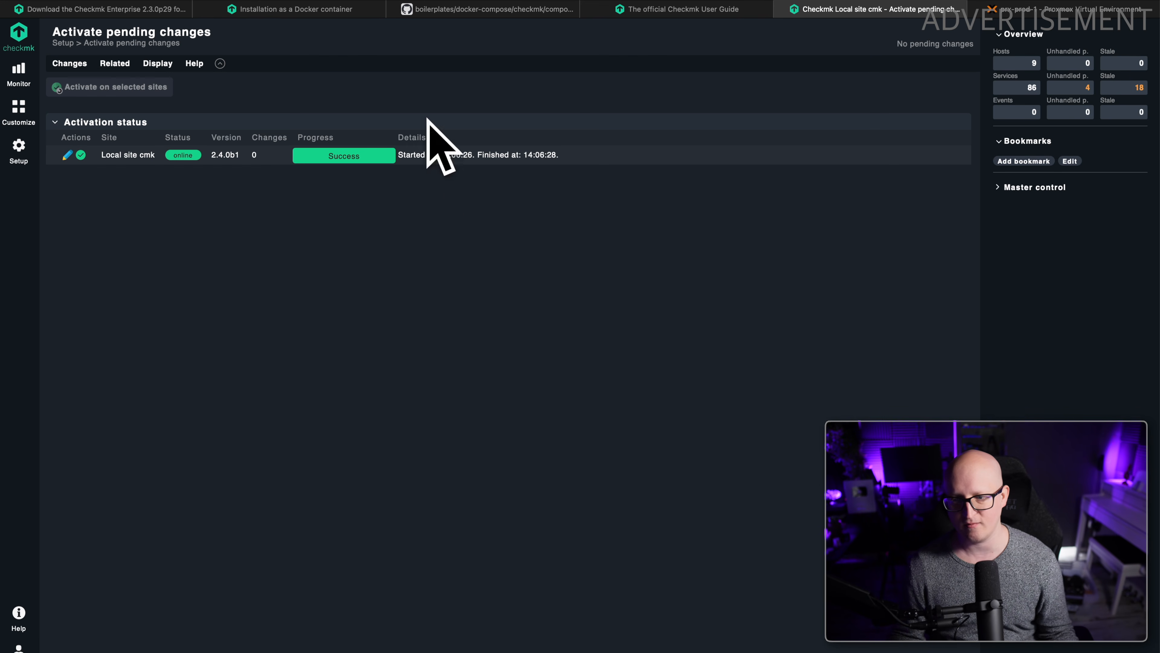
pyautogui.rightClick(386, 245)
pyautogui.click(234, 264)
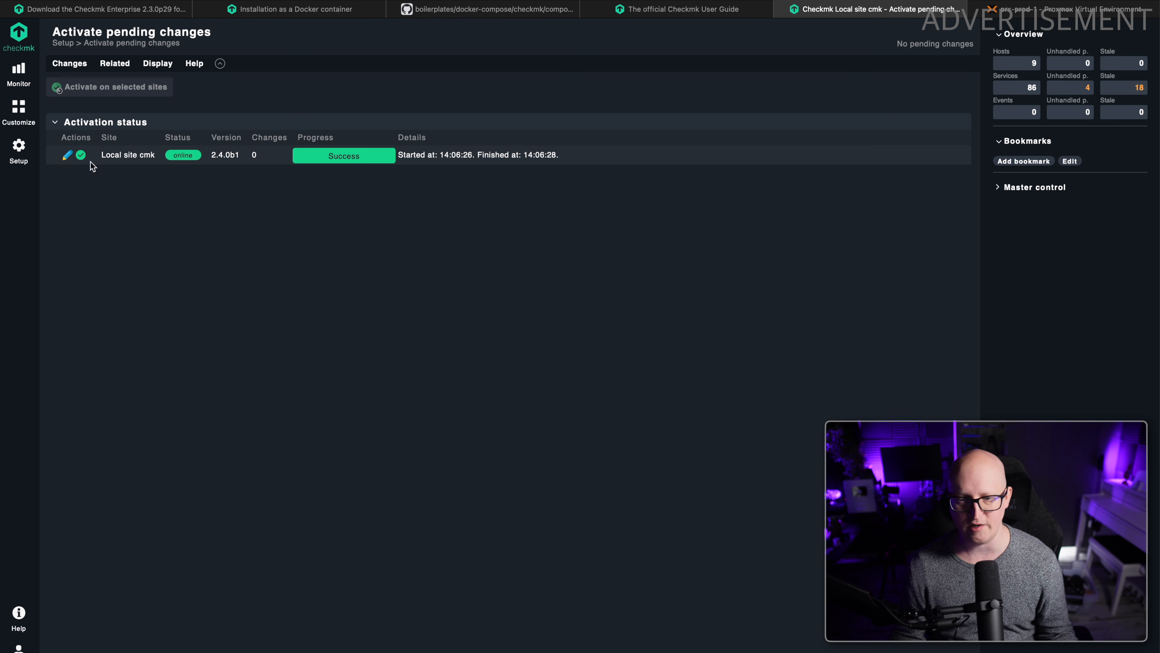
# Open the monitored services of srv-test-1 from the all-hosts overview and examine the TLS warning on Check_MK Agent.
pyautogui.click(21, 72)
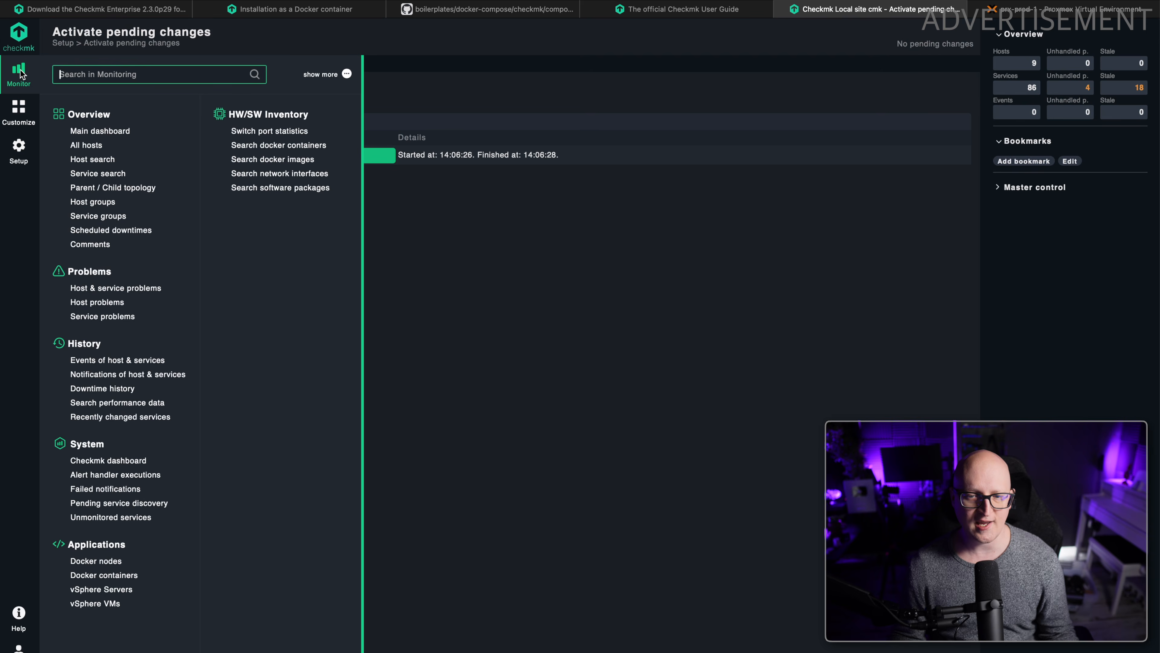
pyautogui.click(103, 131)
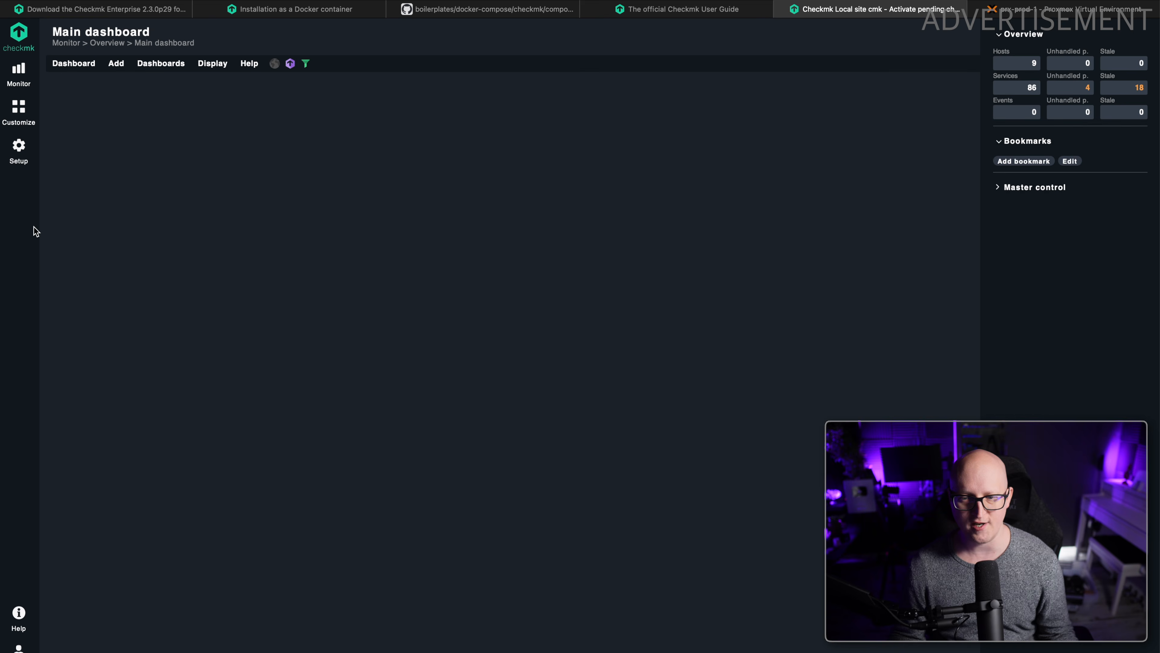
pyautogui.click(19, 72)
pyautogui.click(78, 158)
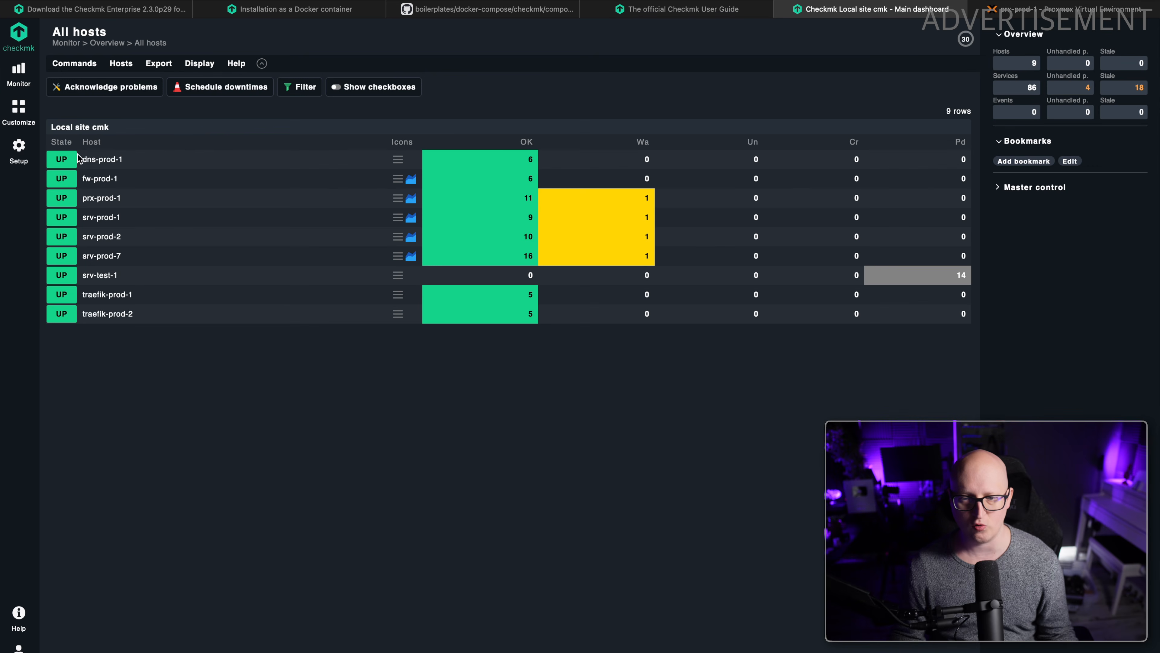
pyautogui.click(114, 275)
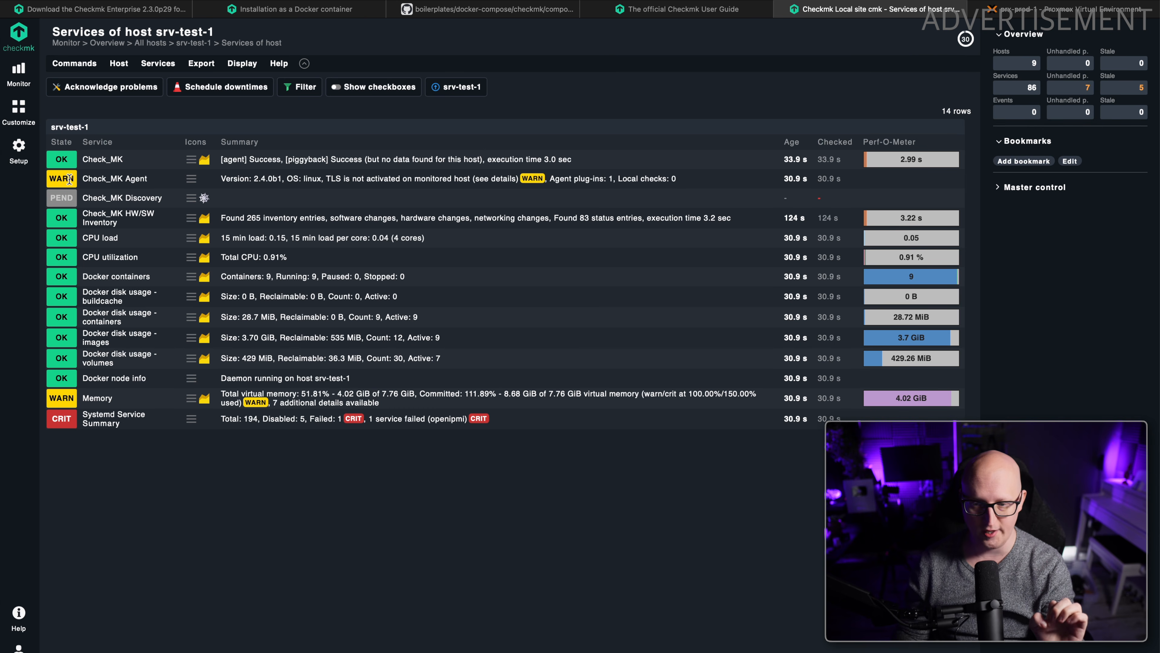
pyautogui.moveTo(328, 181); pyautogui.dragTo(473, 182)
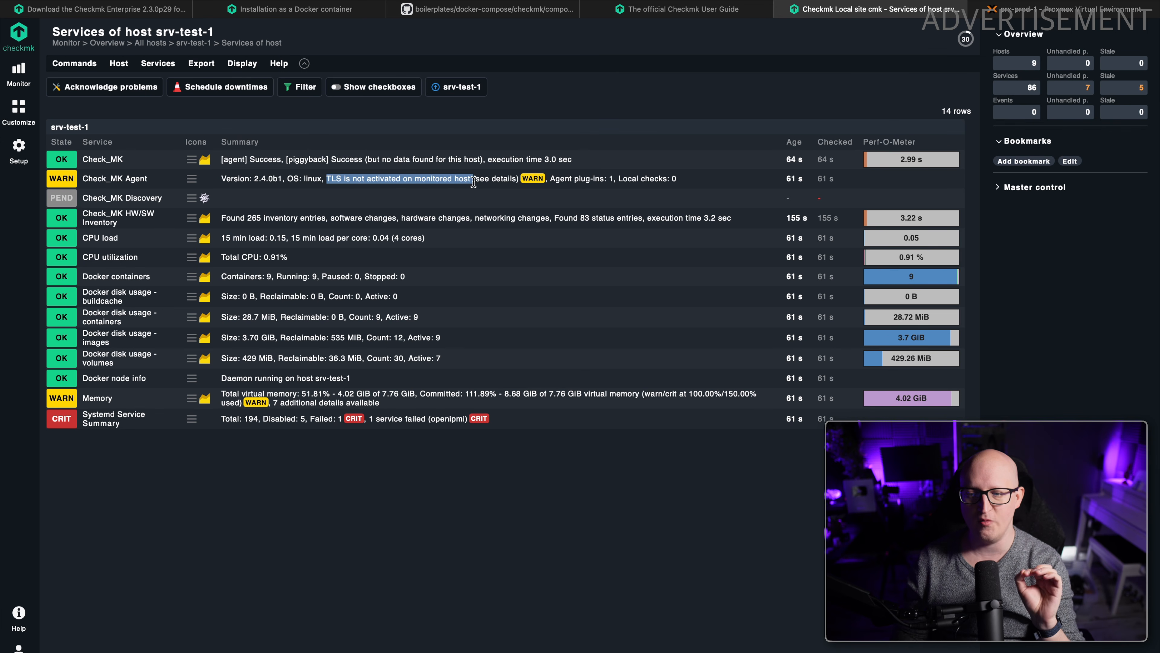
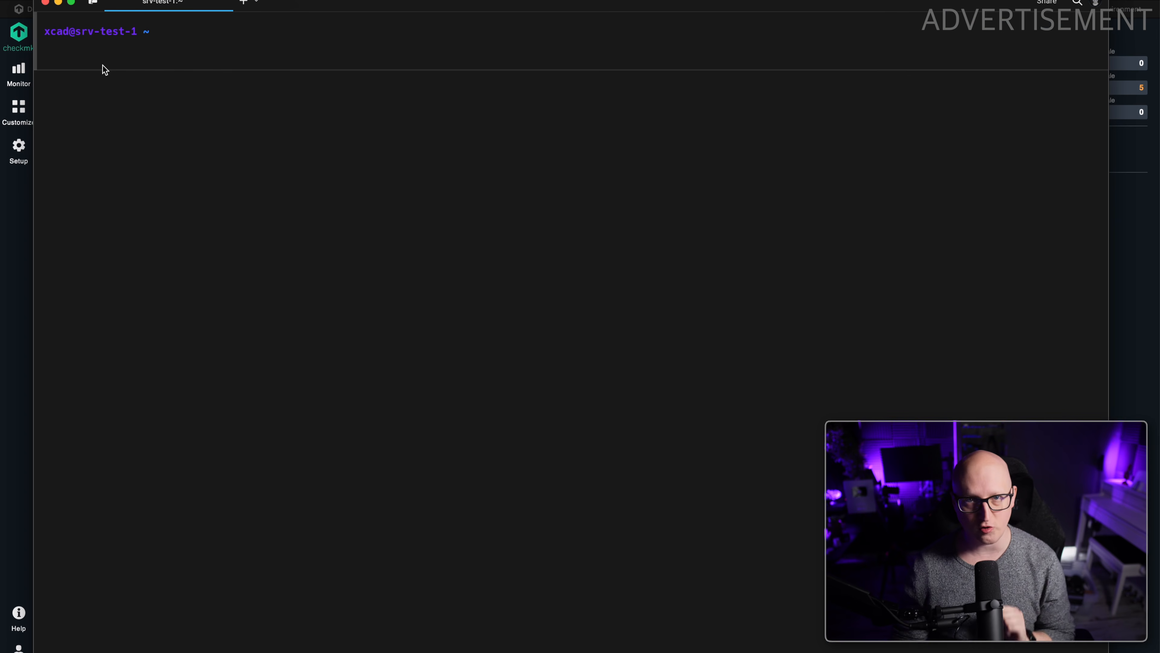
# Run sudo cmk-agent-ctl without a subcommand on srv-test-1 to list the agent controller's commands and options.
pyautogui.write('sudo cmk-agent-ctl status')
pyautogui.moveTo(157, 52); pyautogui.dragTo(227, 56)
pyautogui.press('BackSpace')
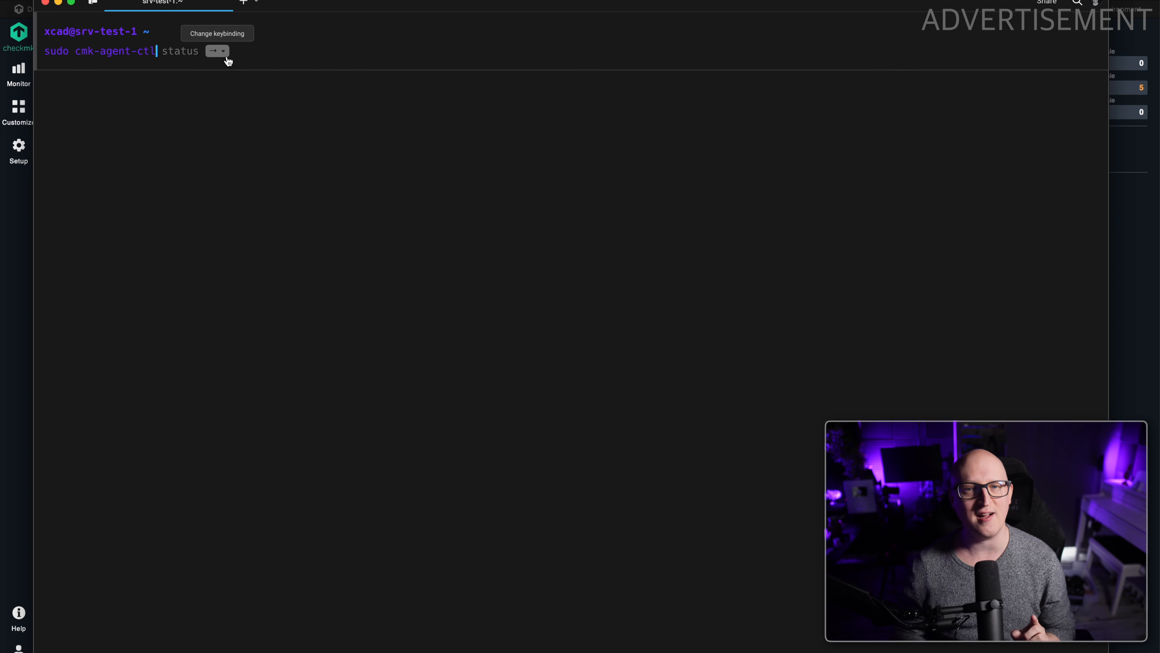
pyautogui.press('Return')
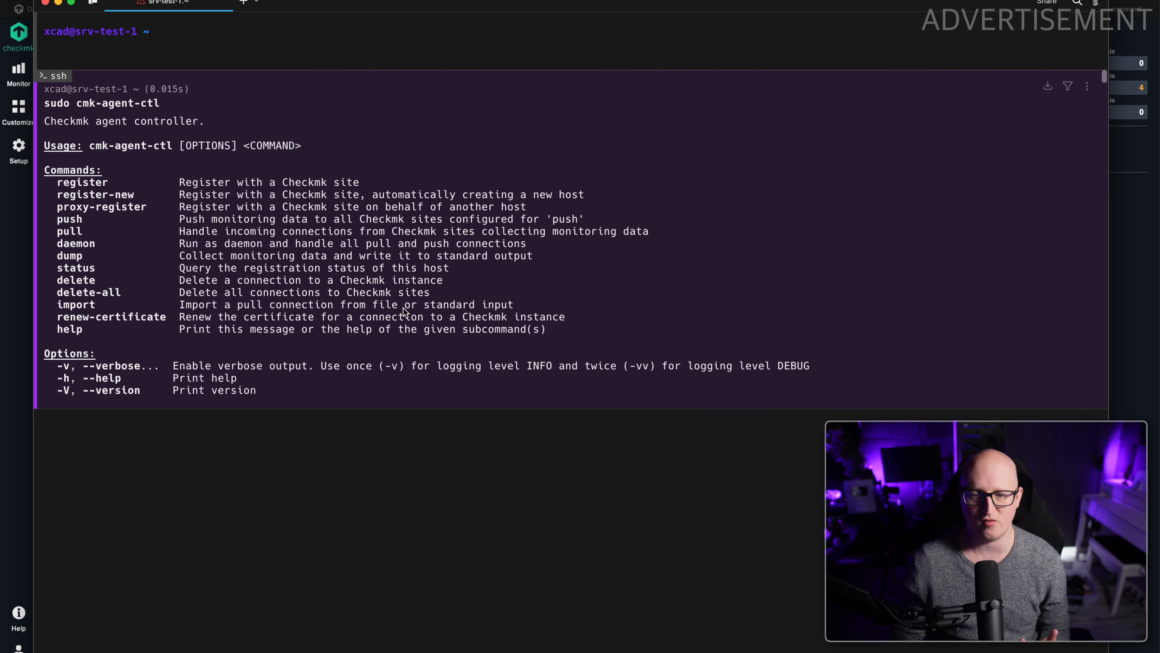
# Compose a sudo cmk-agent-ctl register command with the server option checkmk-prod-1.srv-prod-1.home.clcreative.de.
pyautogui.press('Up')
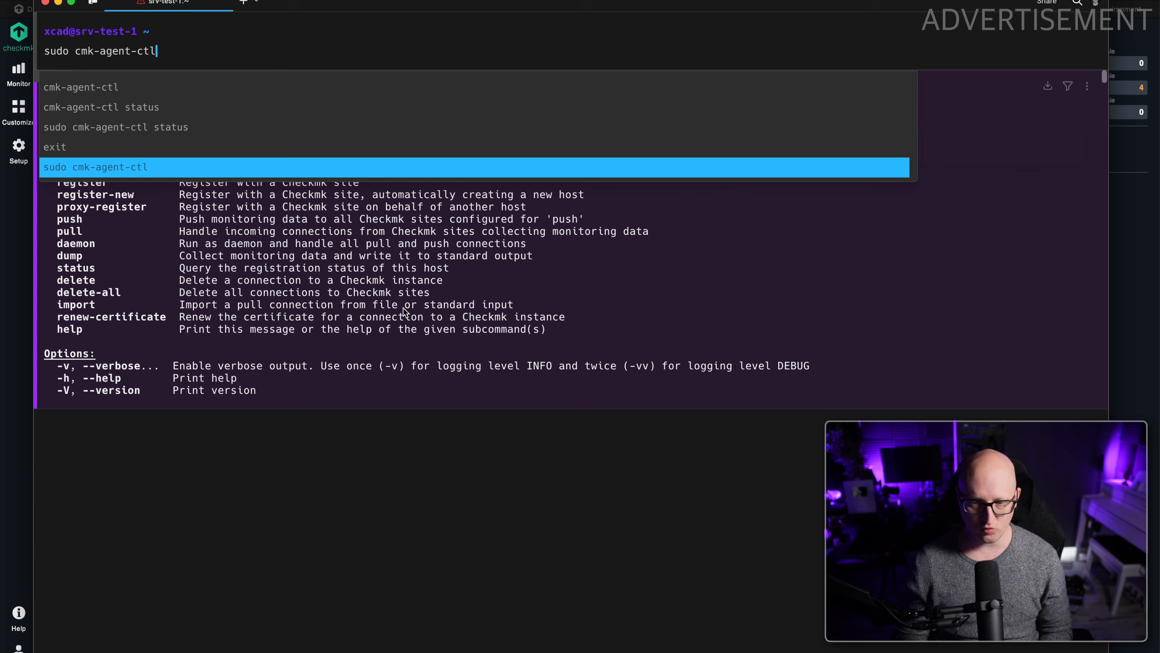
pyautogui.write('reg')
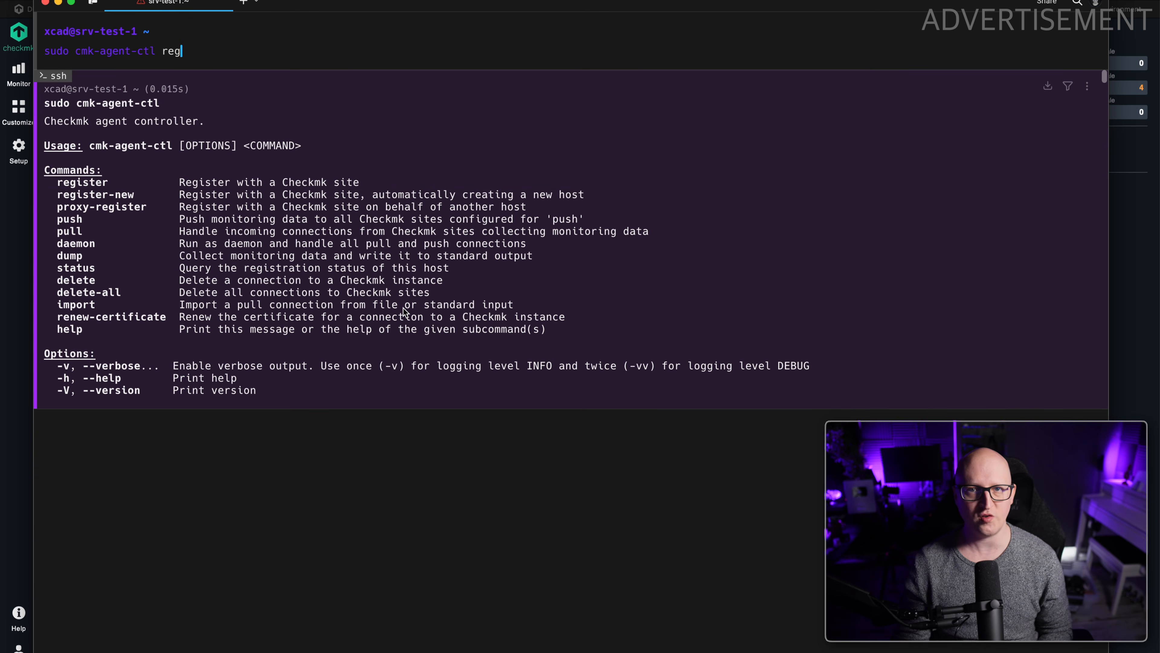
pyautogui.write('ister \\')
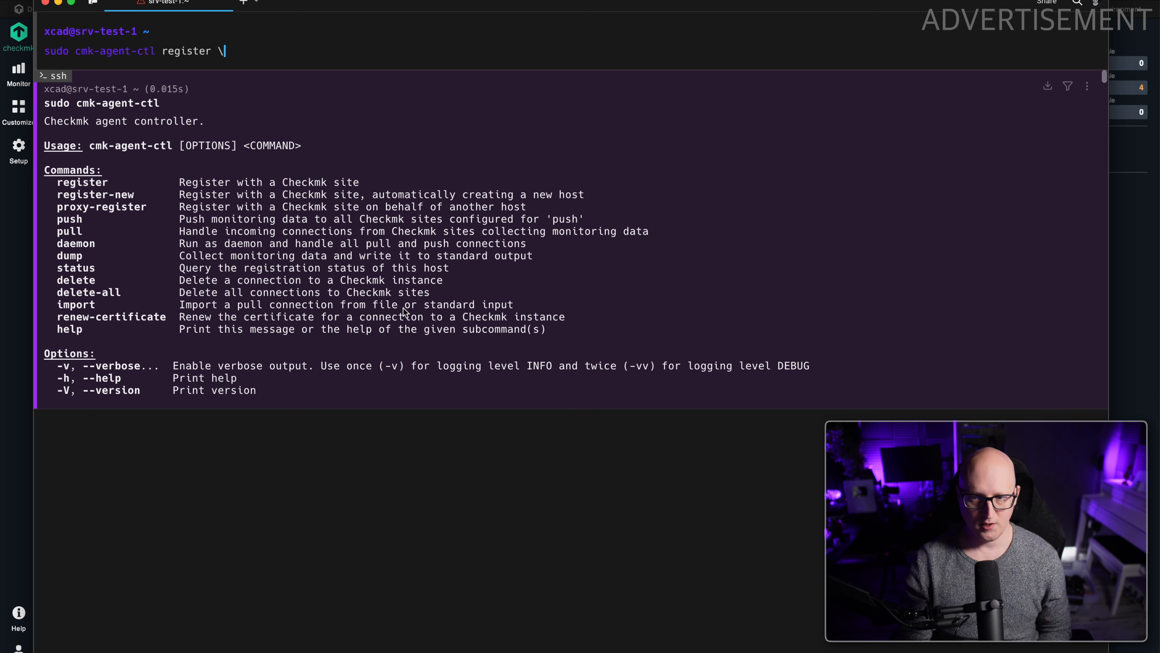
pyautogui.press('Return')
pyautogui.write('--server')
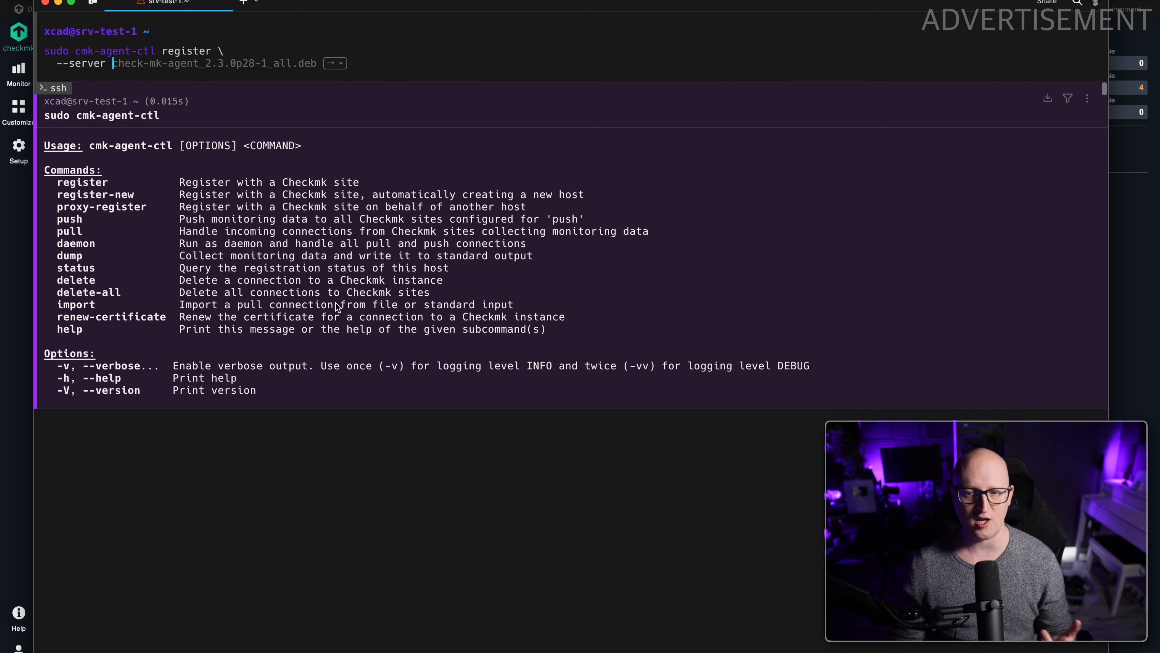
pyautogui.click(579, 1)
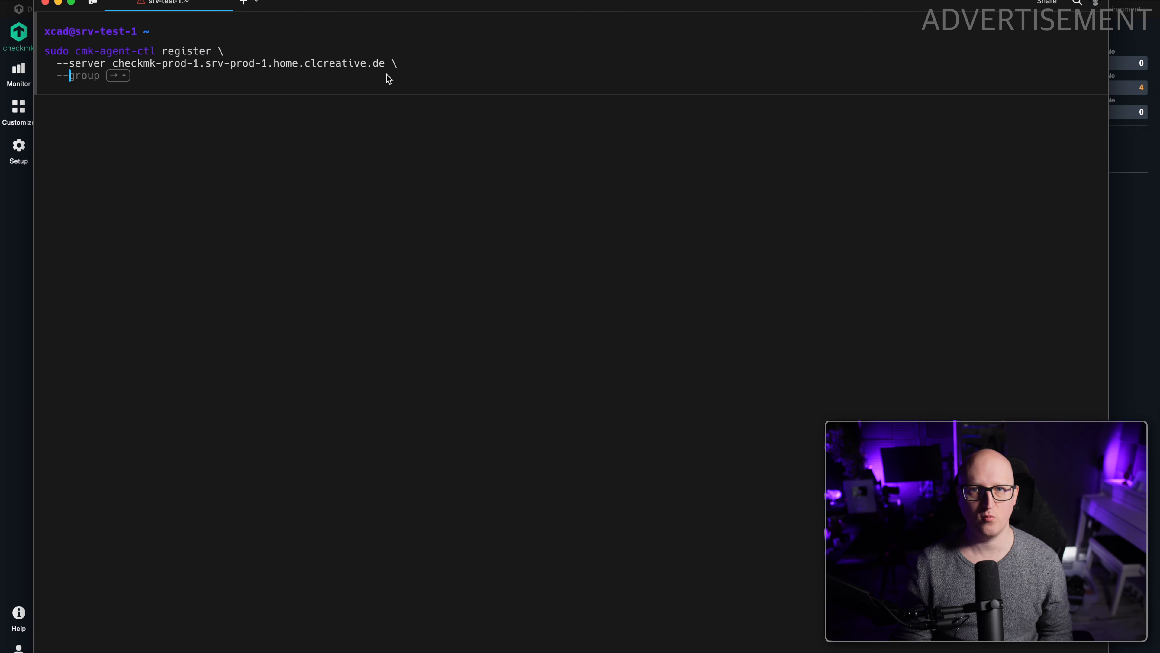
# Complete the register command with site cmk, user cmkadmin and hostname srv-test-1, and run it.
pyautogui.write('--site cmk')
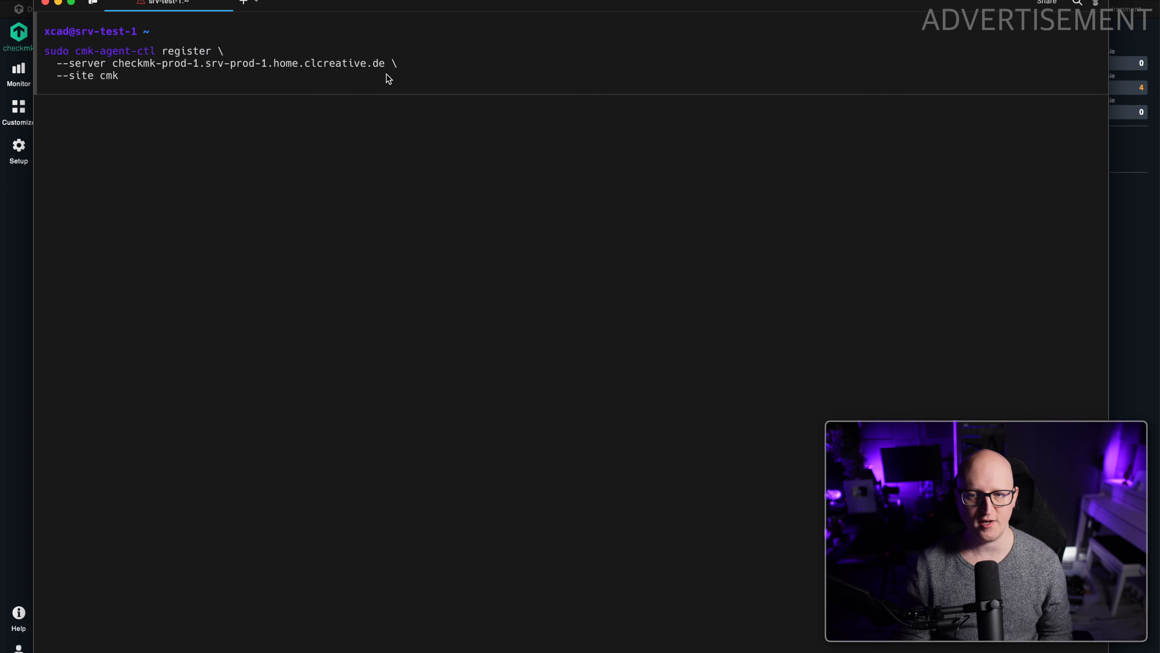
pyautogui.write(' \\')
pyautogui.press('Return')
pyautogui.write('--user ')
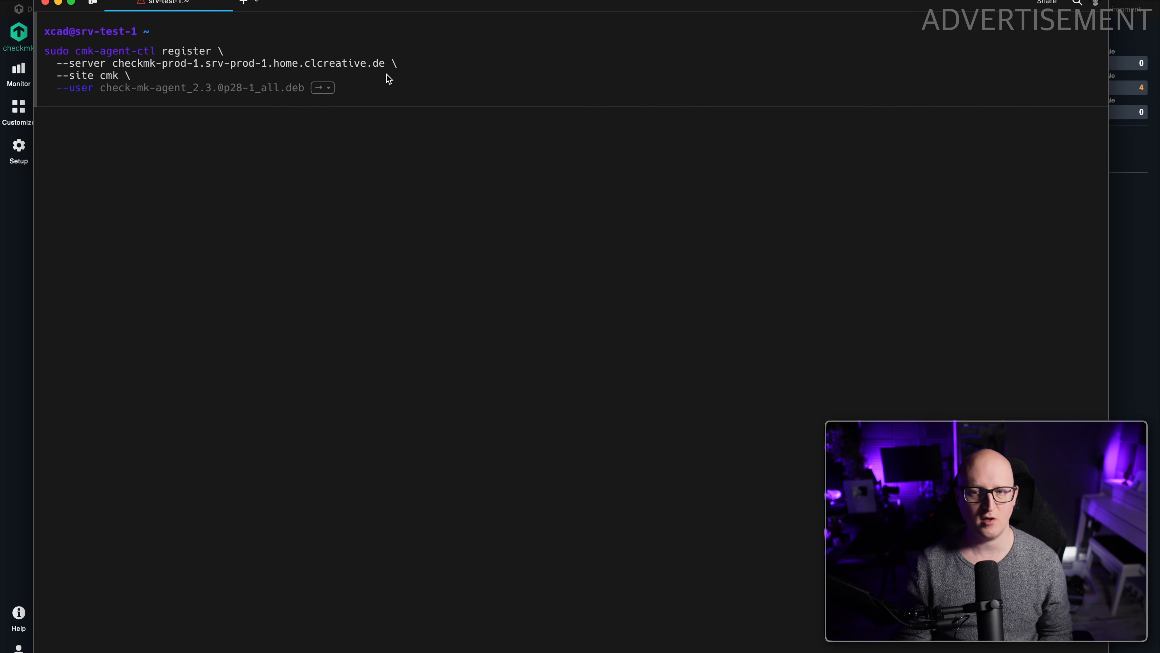
pyautogui.write('cmkadmin ')
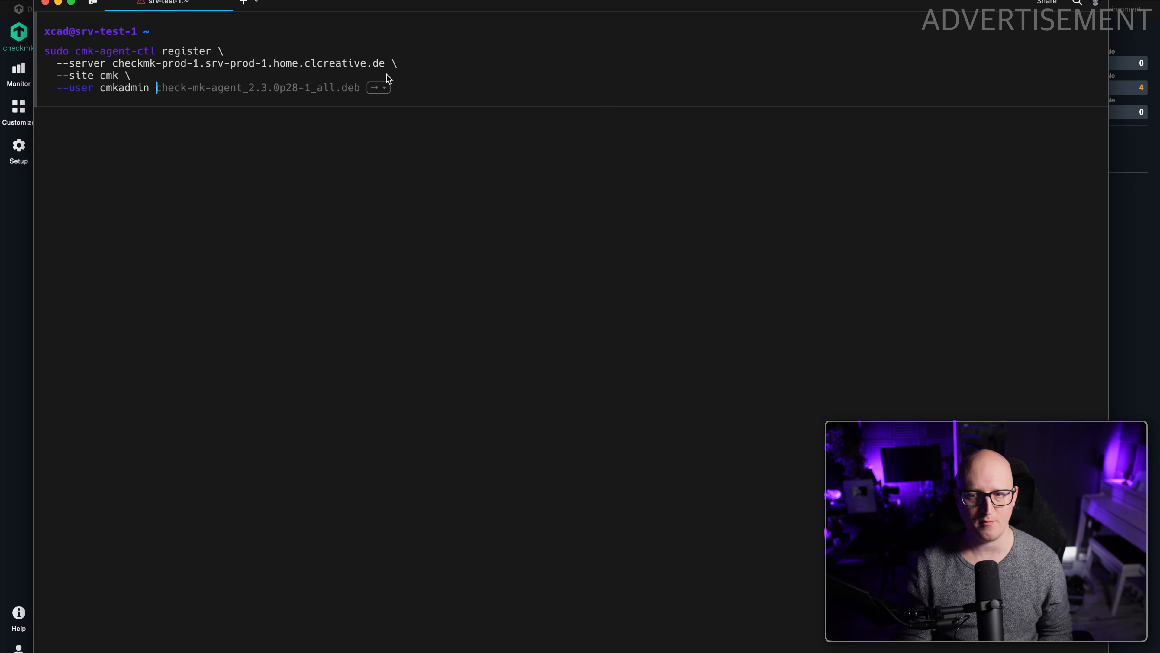
pyautogui.write('\\')
pyautogui.press('Return')
pyautogui.write('--hostname ')
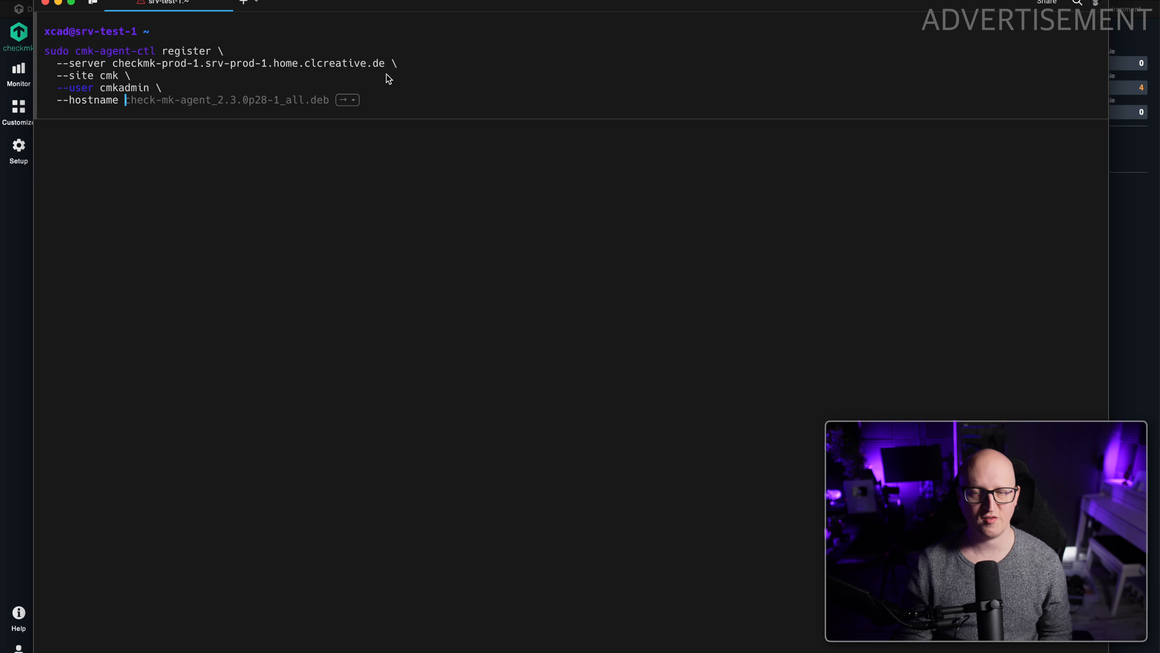
pyautogui.write('srbv')
pyautogui.write('test-1')
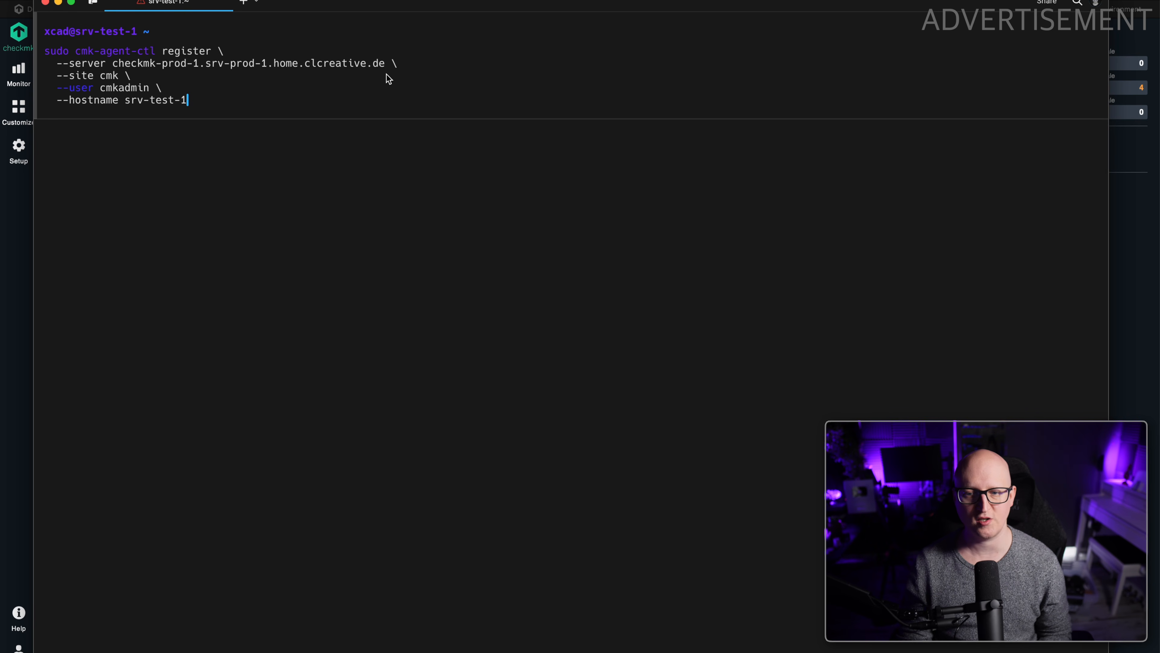
pyautogui.press('Return')
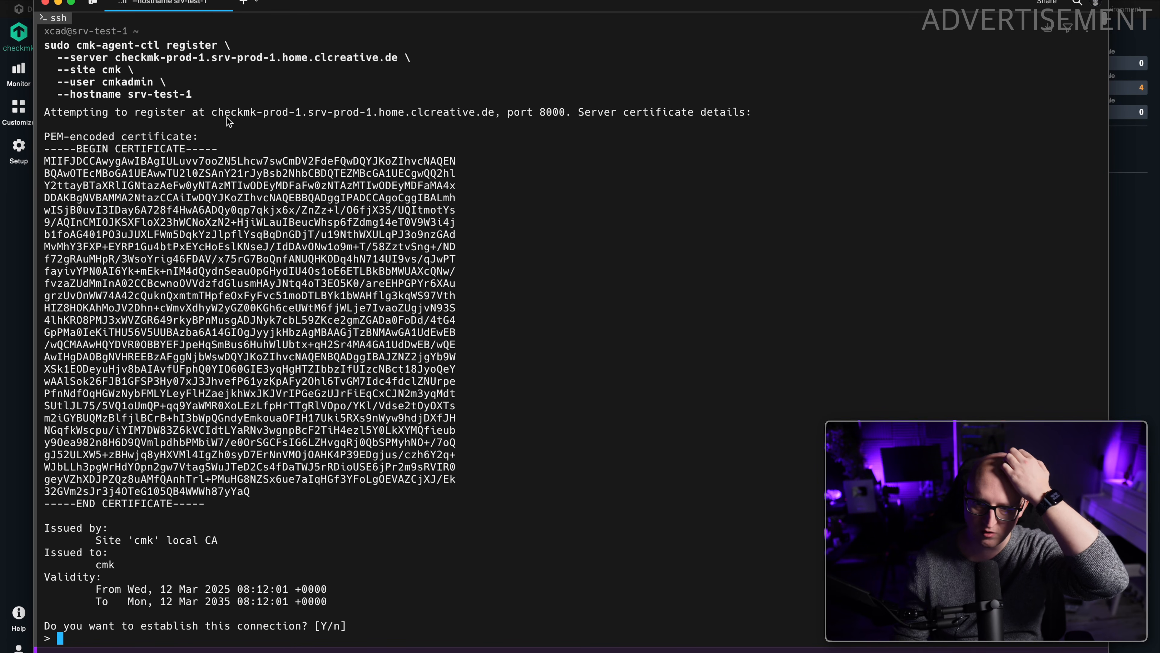
# Review the server port and certificate details, accept the connection and enter the cmkadmin account password for the registration.
pyautogui.moveTo(509, 114); pyautogui.dragTo(565, 117)
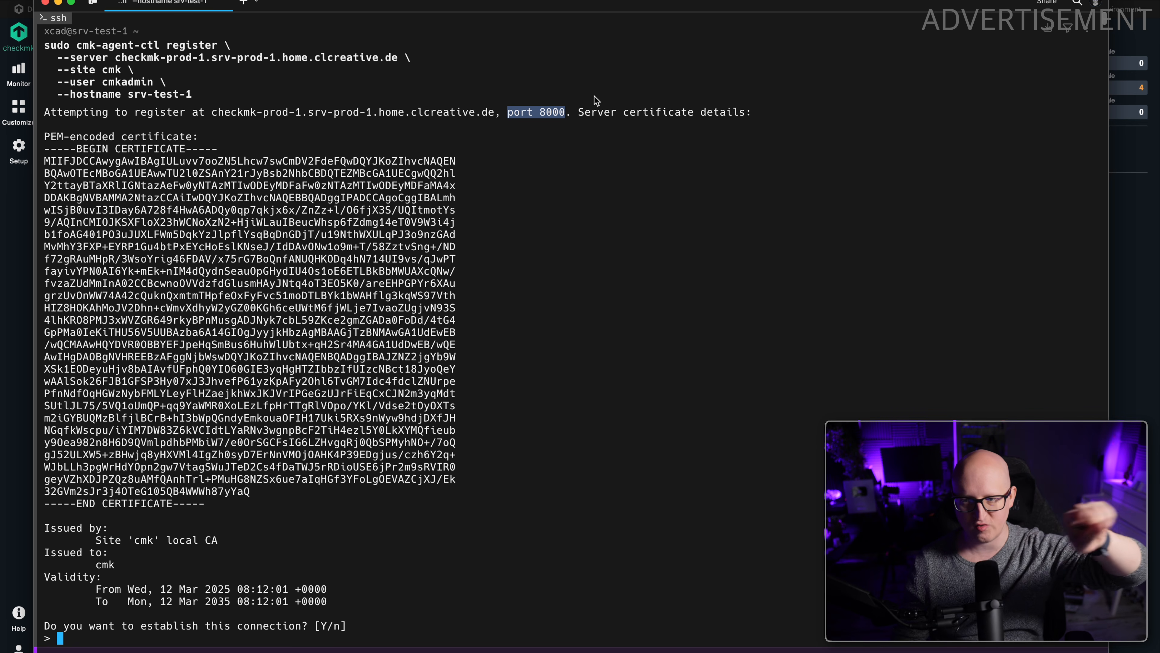
pyautogui.moveTo(90, 136); pyautogui.dragTo(272, 504)
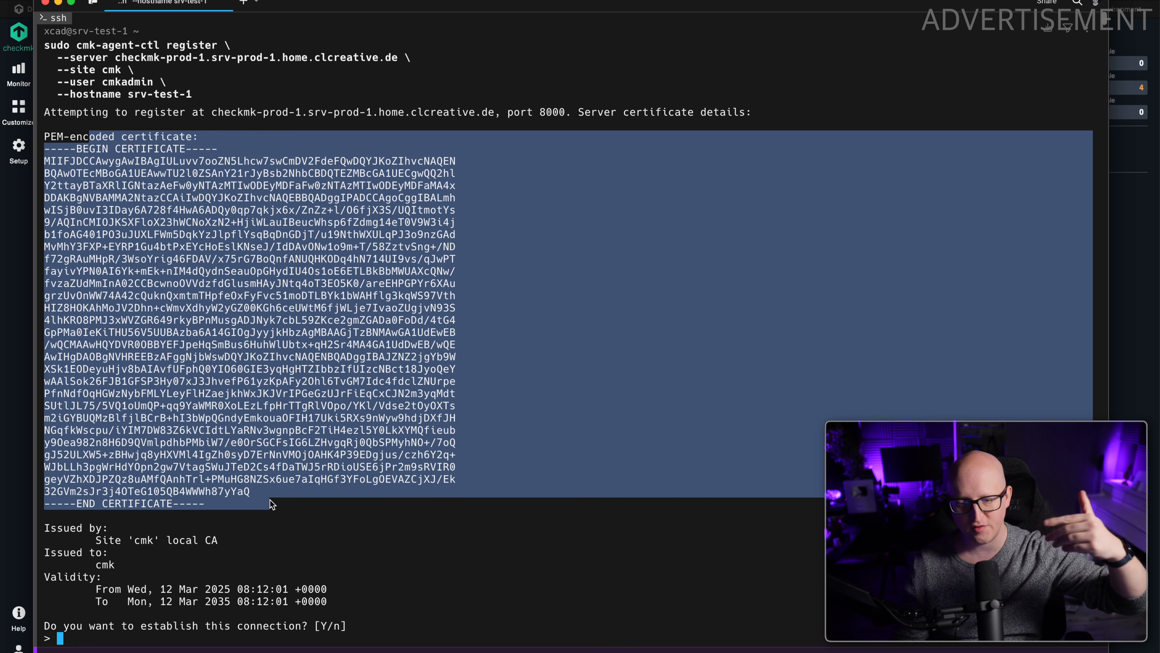
pyautogui.click(204, 519)
pyautogui.moveTo(224, 544); pyautogui.dragTo(186, 546)
pyautogui.write('y')
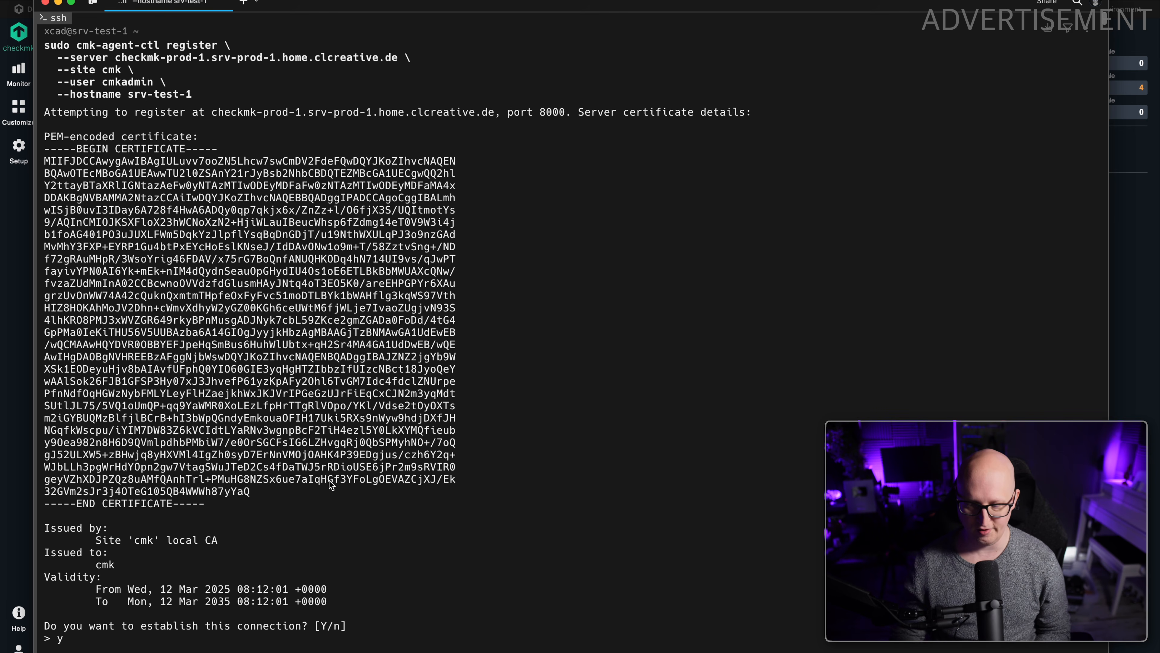
pyautogui.press('Return')
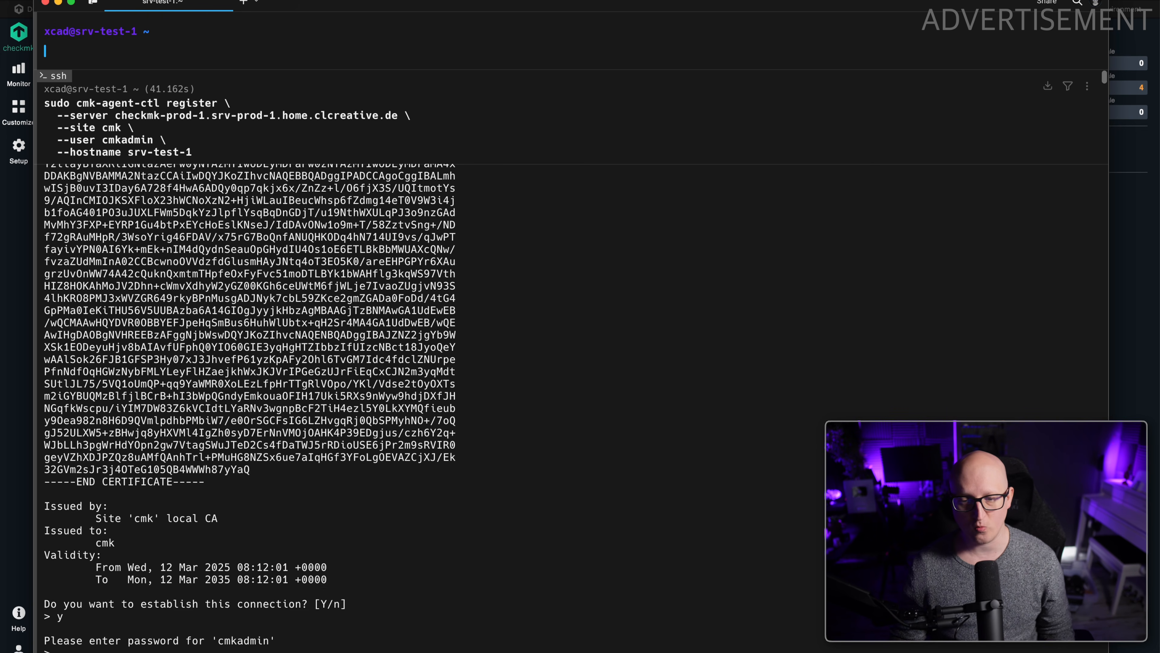
pyautogui.moveTo(189, 652); pyautogui.dragTo(72, 117)
pyautogui.click(267, 471)
pyautogui.scroll(-2, 267, 462)
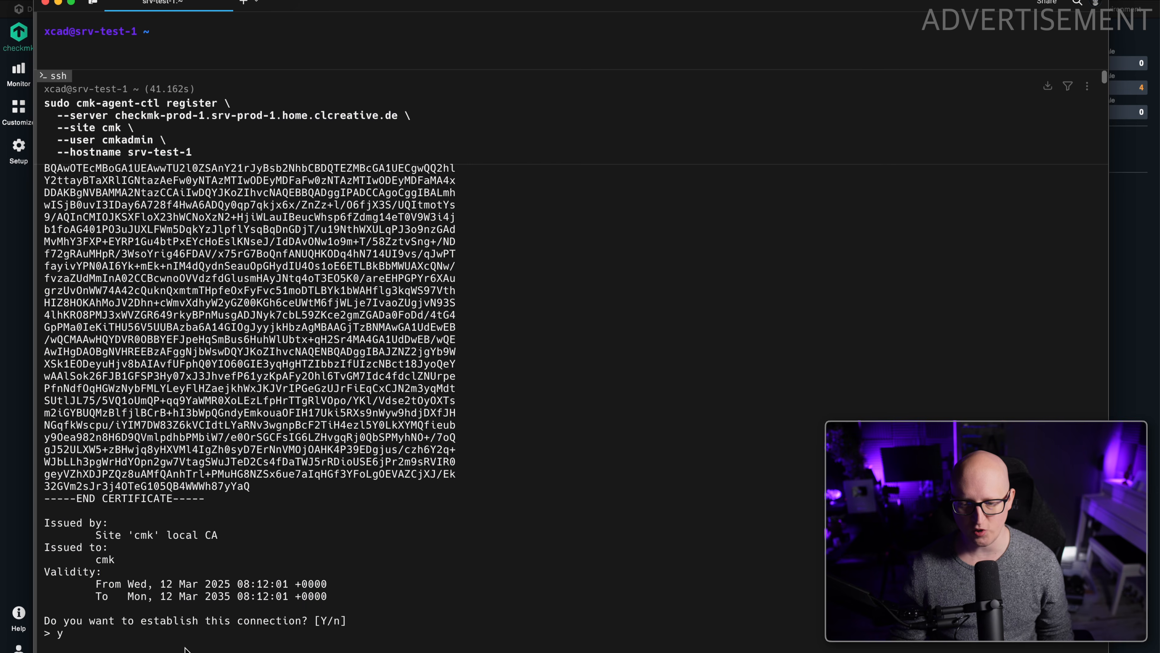
# Switch to Checkmk in the browser and reschedule the Check_MK service from the Check_MK Agent entry of srv-test-1.
pyautogui.press('super+Tab')
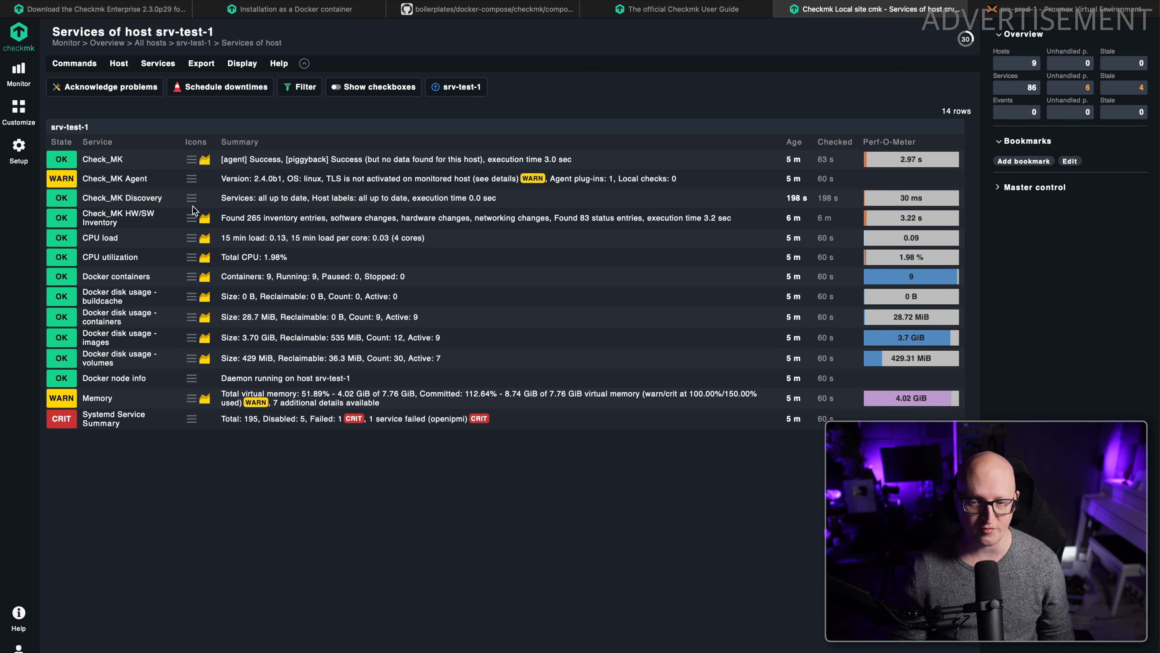
pyautogui.click(192, 182)
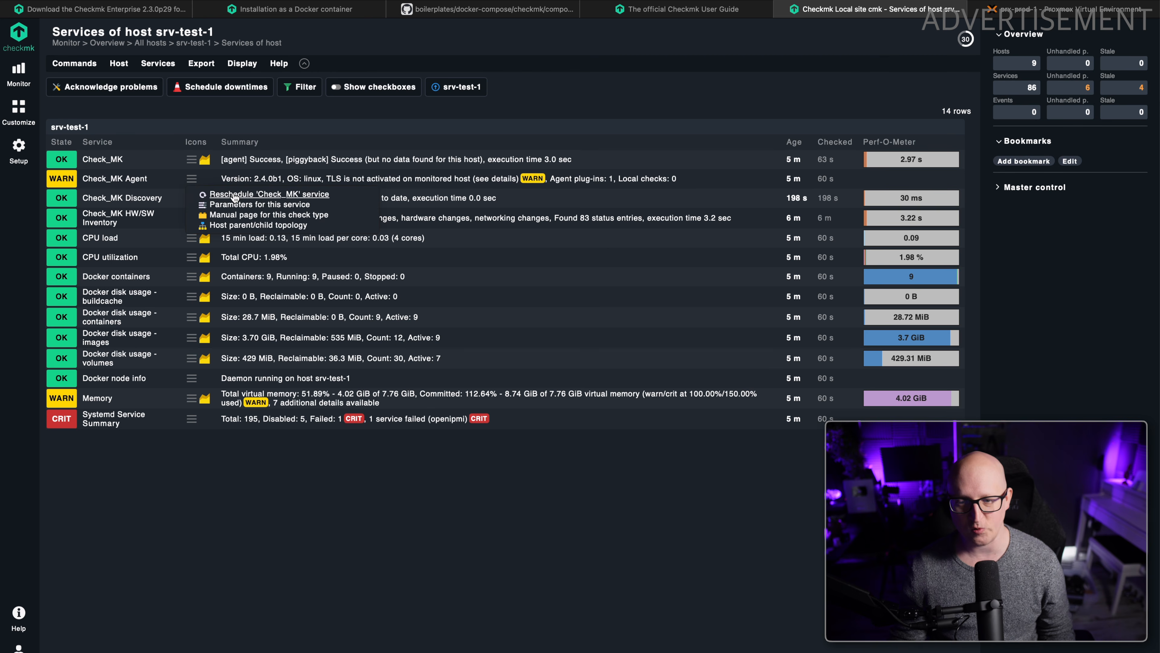
pyautogui.click(248, 194)
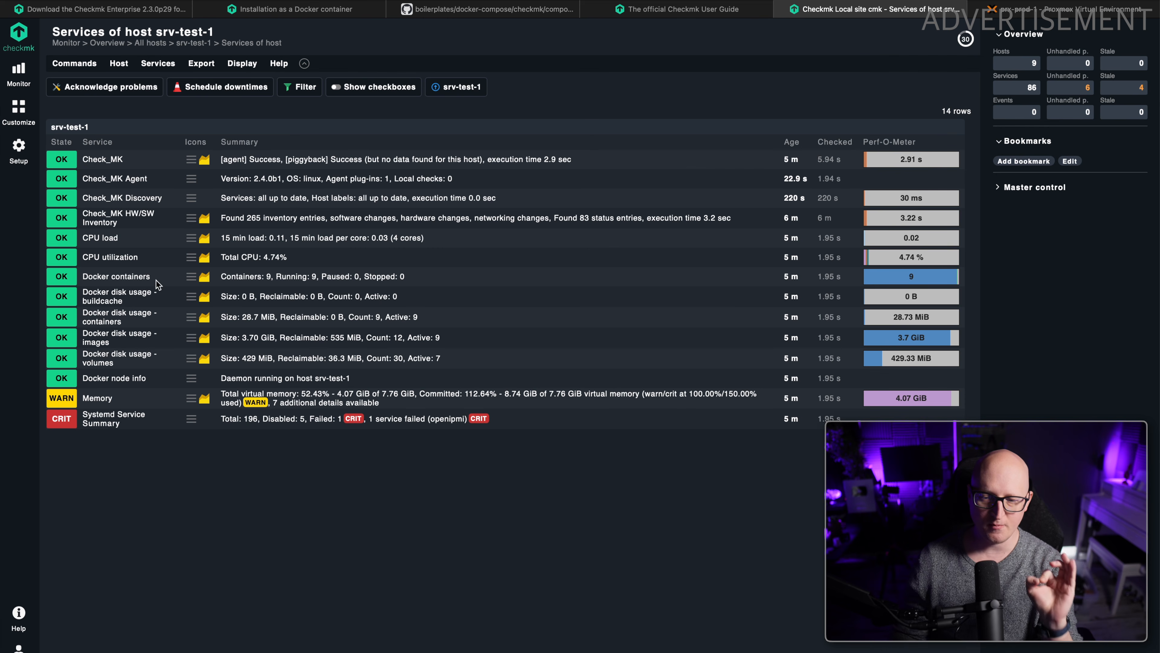
# Look over the Docker containers and Docker disk usage services of srv-test-1.
pyautogui.moveTo(83, 279); pyautogui.dragTo(467, 361)
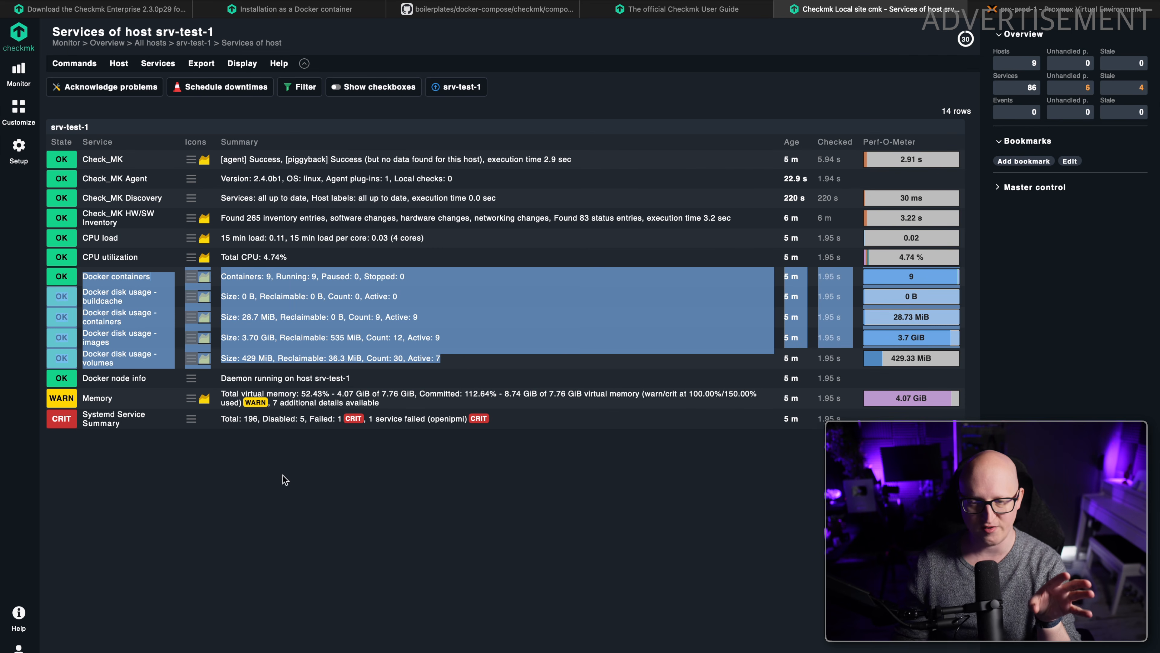
pyautogui.moveTo(83, 278); pyautogui.dragTo(426, 364)
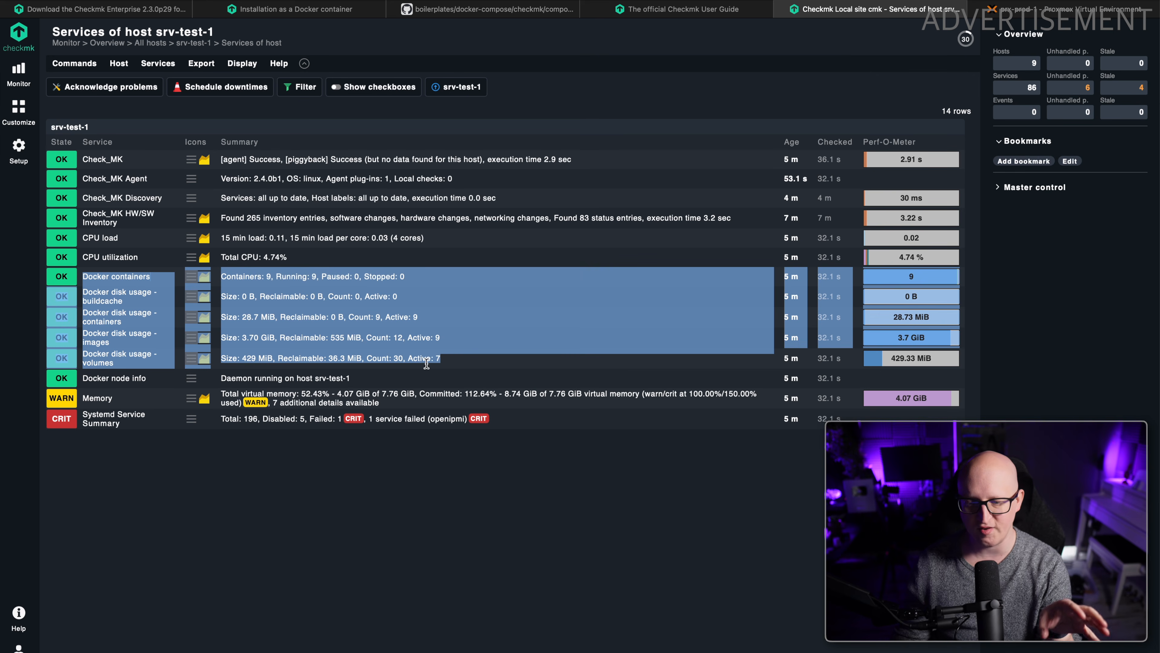
pyautogui.click(433, 546)
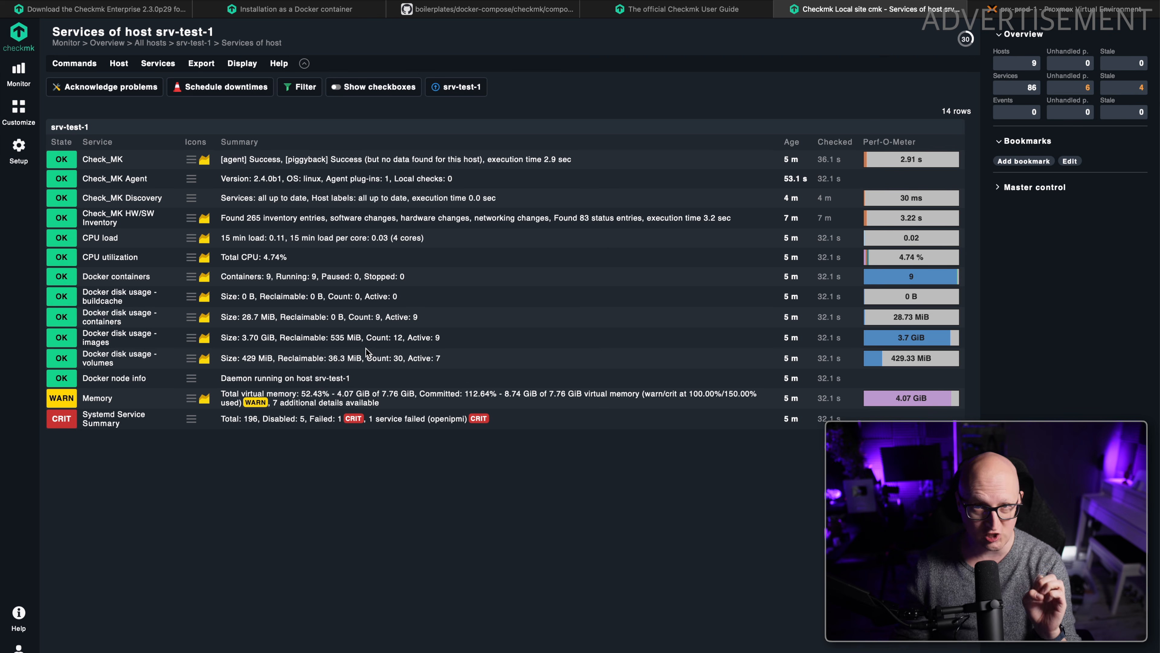
pyautogui.moveTo(493, 358); pyautogui.dragTo(114, 288)
pyautogui.click(243, 544)
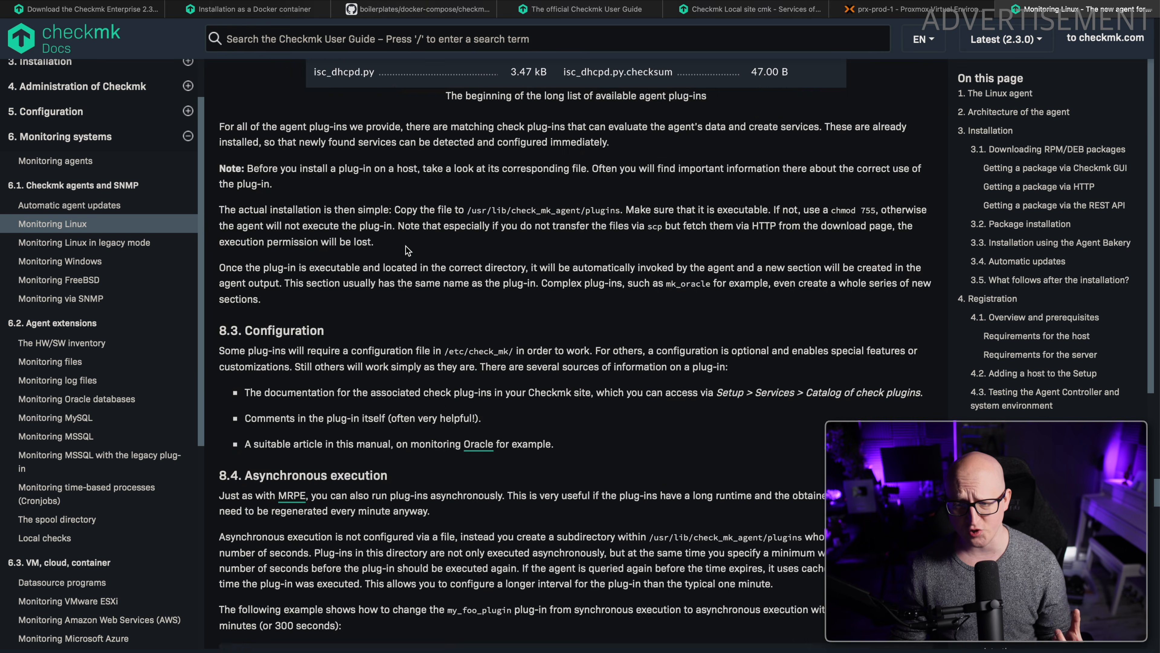
# Return from the Checkmk documentation to the local site and open the Linux, Solaris, AIX agent files at the Plugins list.
pyautogui.scroll(5, 409, 249)
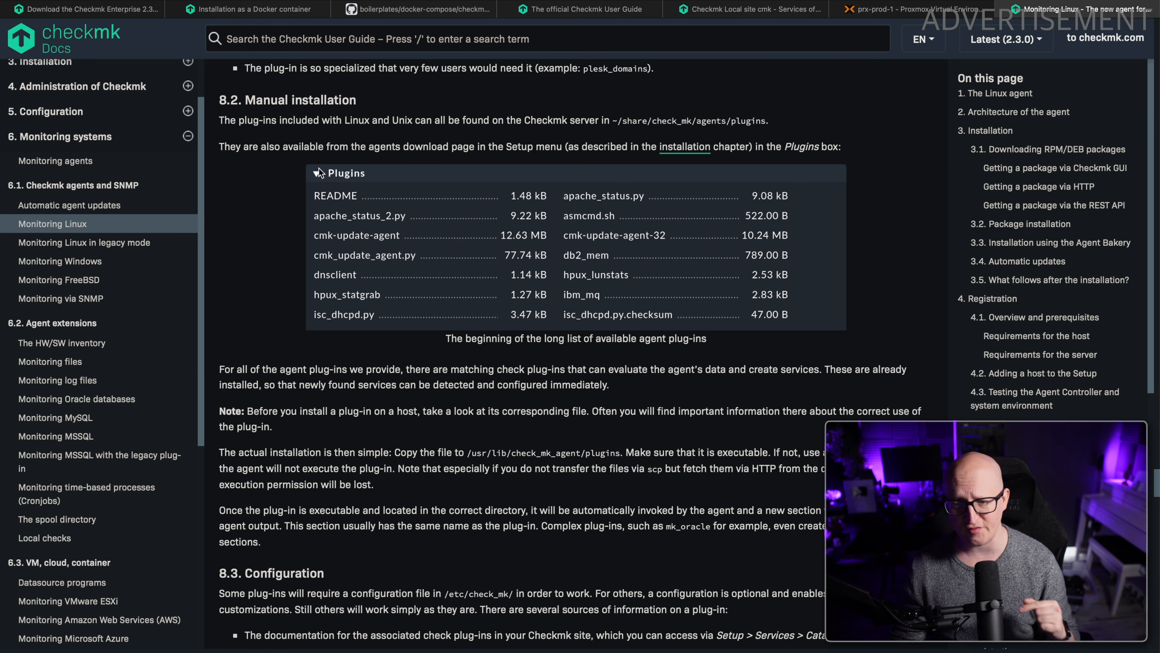
pyautogui.click(749, 9)
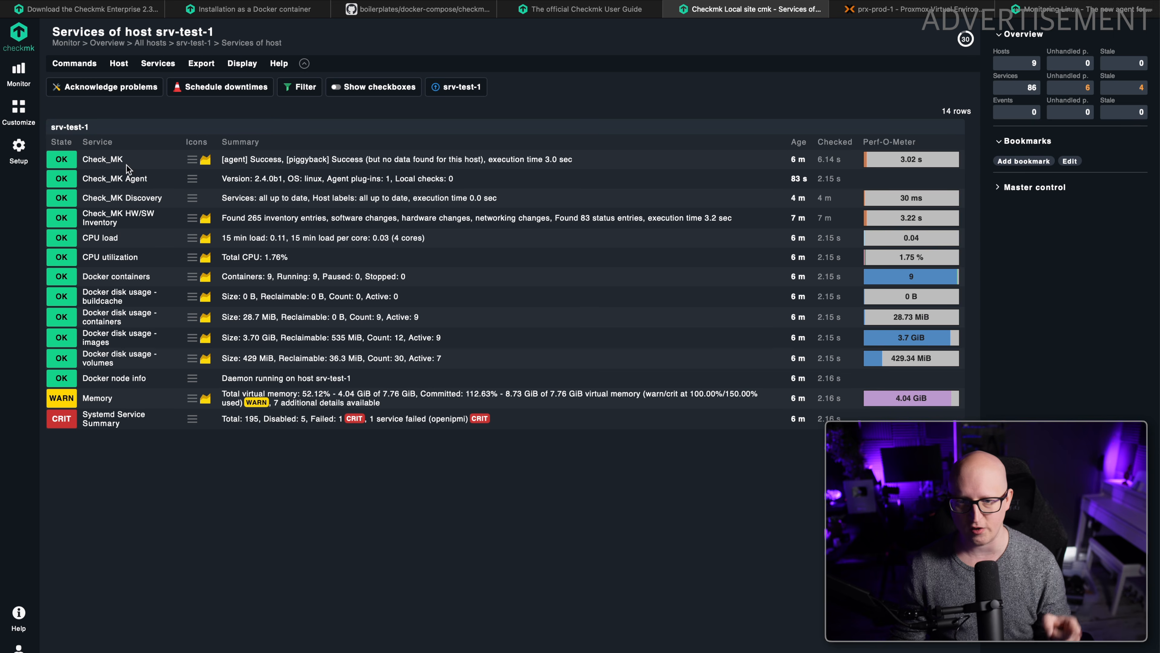
pyautogui.click(21, 149)
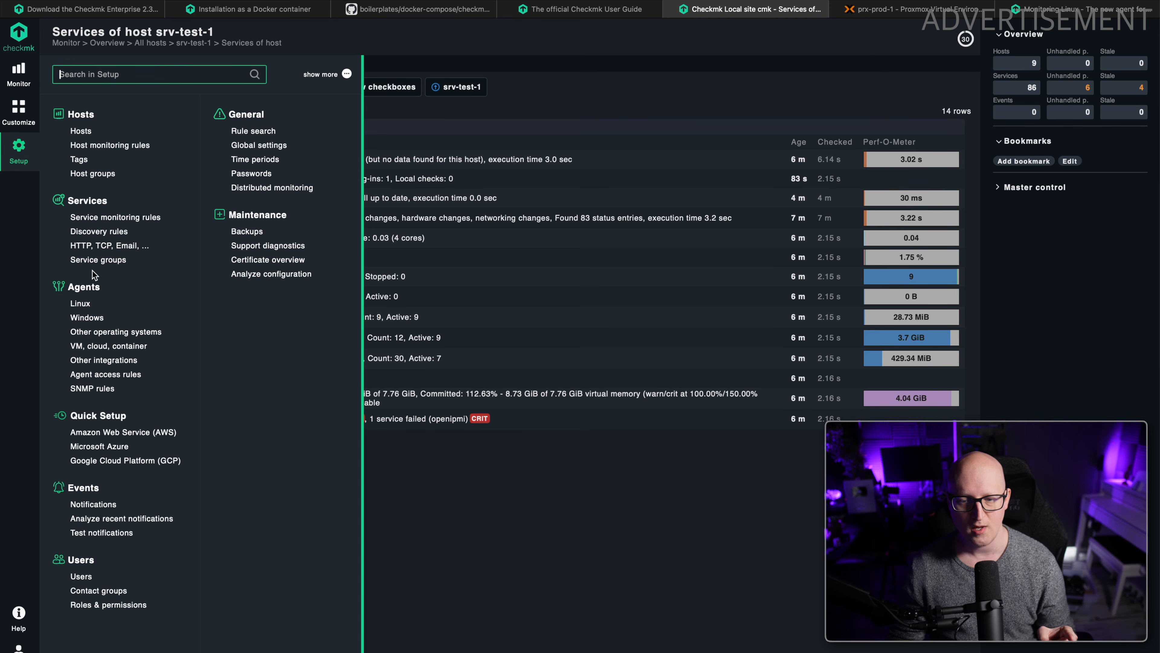
pyautogui.click(80, 303)
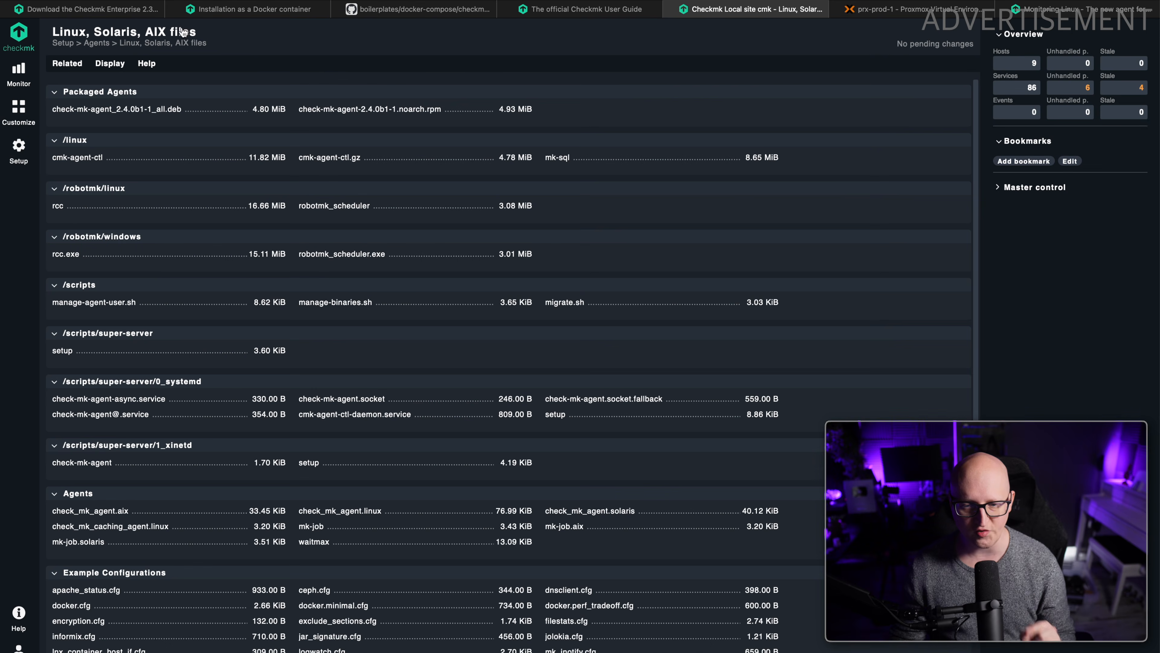
pyautogui.scroll(-3, 150, 275)
pyautogui.scroll(-10, 151, 275)
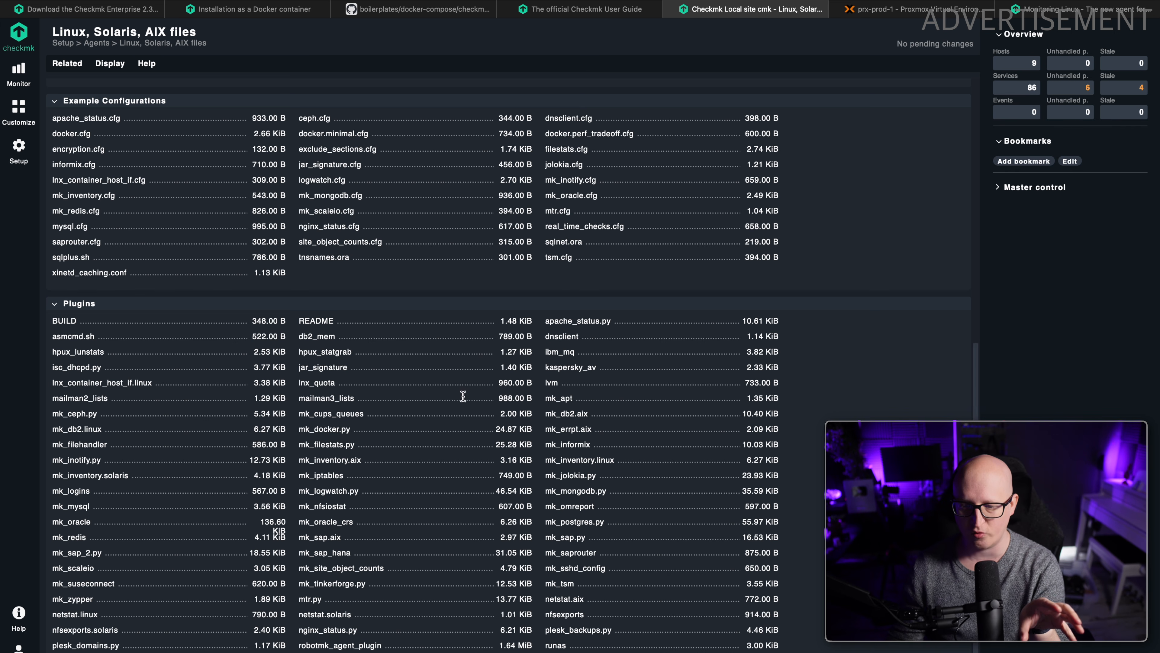
# Copy the download link of the mk_docker.py plugin.
pyautogui.moveTo(366, 431); pyautogui.dragTo(315, 432)
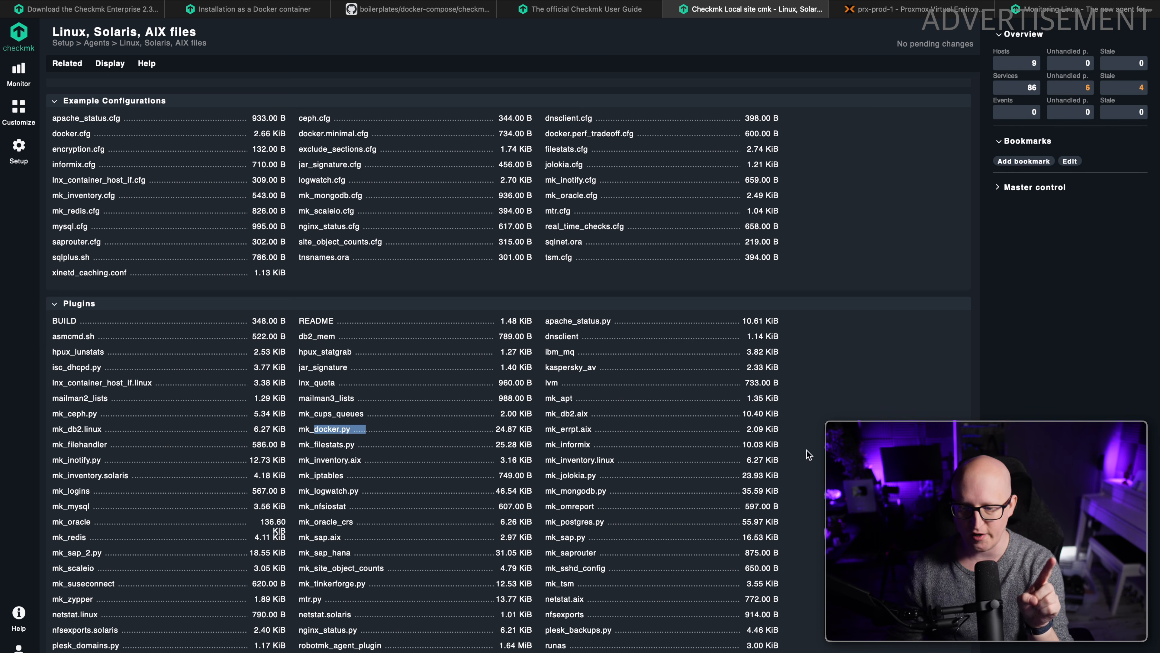
pyautogui.click(405, 443)
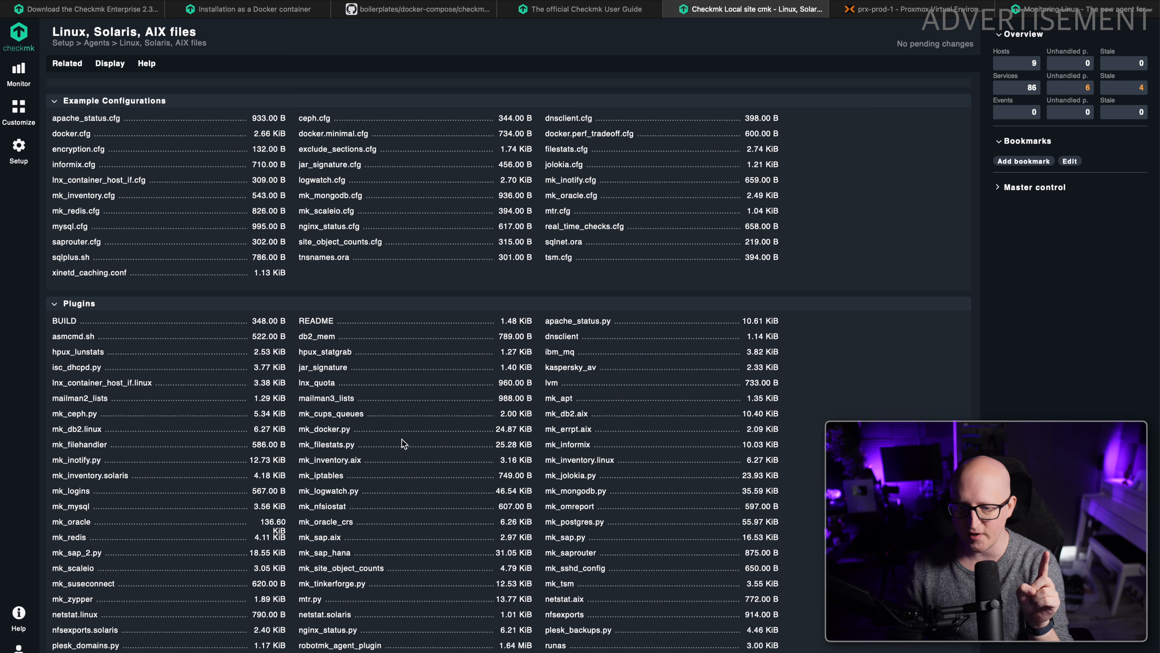
pyautogui.rightClick(312, 433)
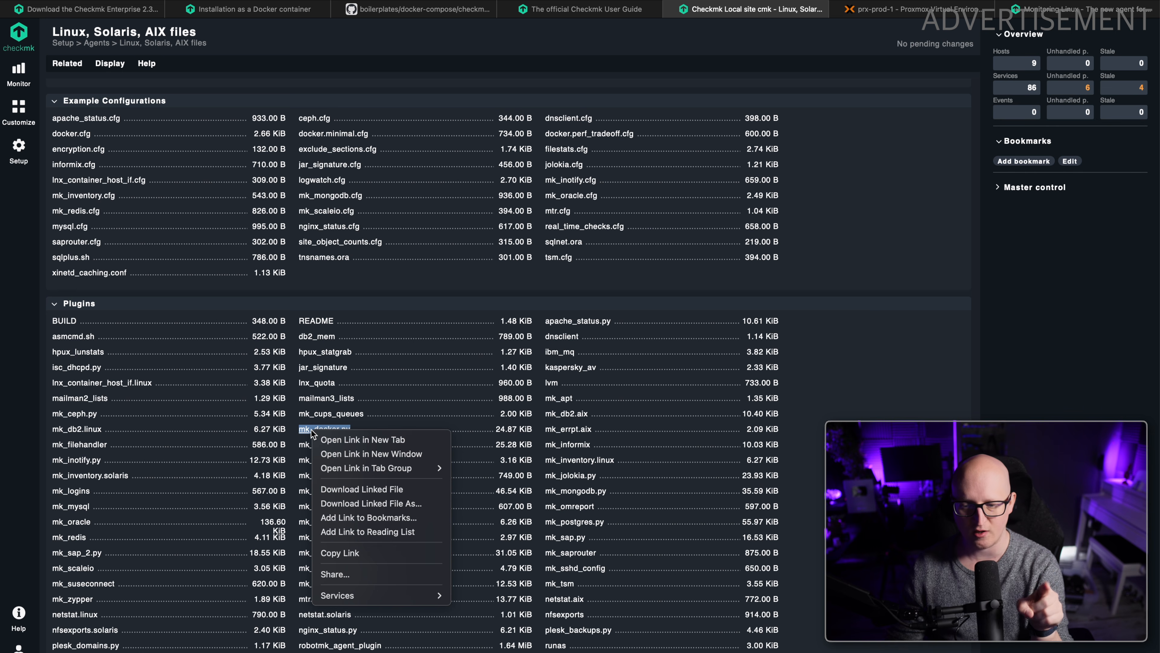
pyautogui.click(340, 553)
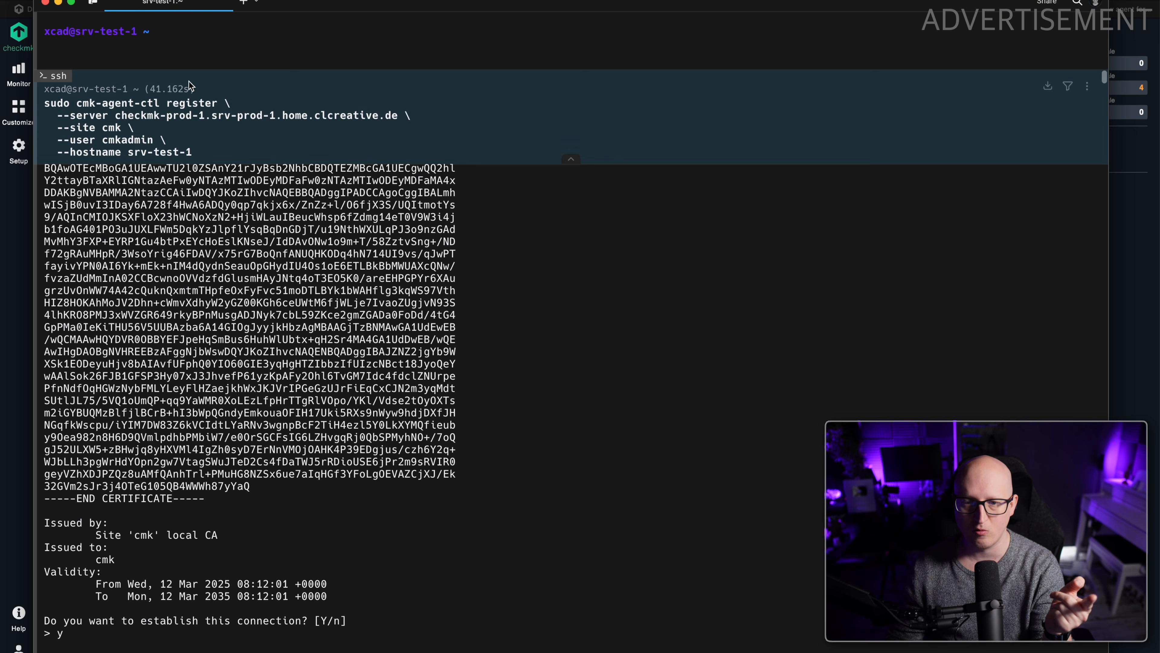
# Change to /usr/lib/check_mk_agent/plugins on srv-test-1 and list its files with ls -la to locate mk_docker.py.
pyautogui.scroll(-5, 234, 85)
pyautogui.write('cd')
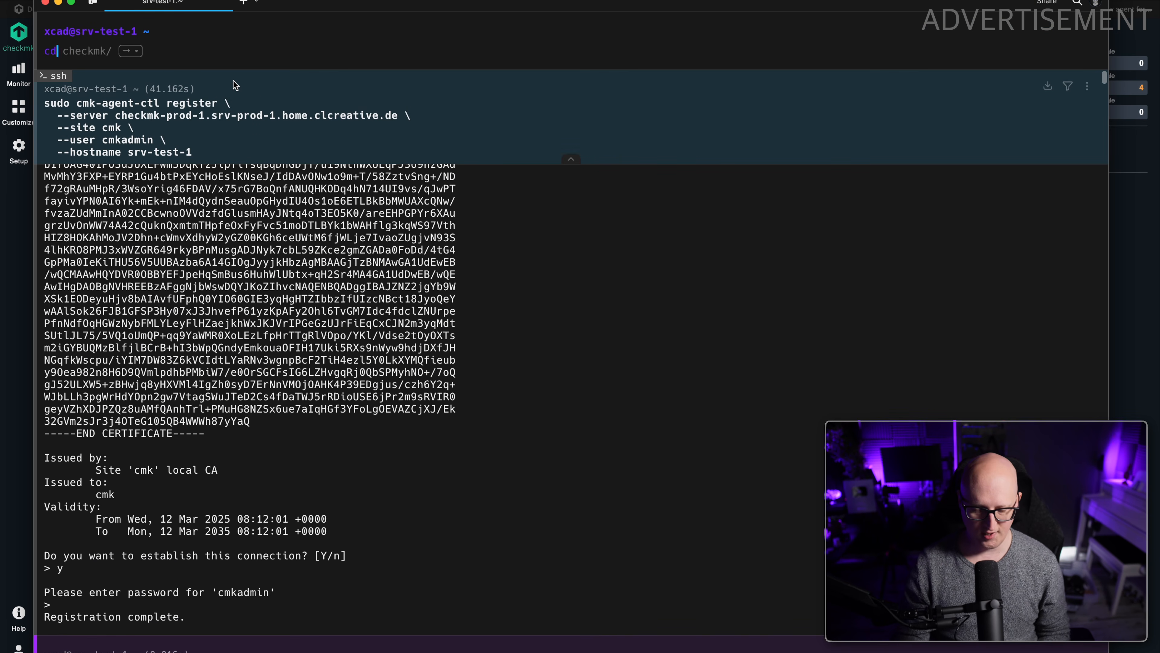
pyautogui.write(' /usr/li')
pyautogui.press('Right')
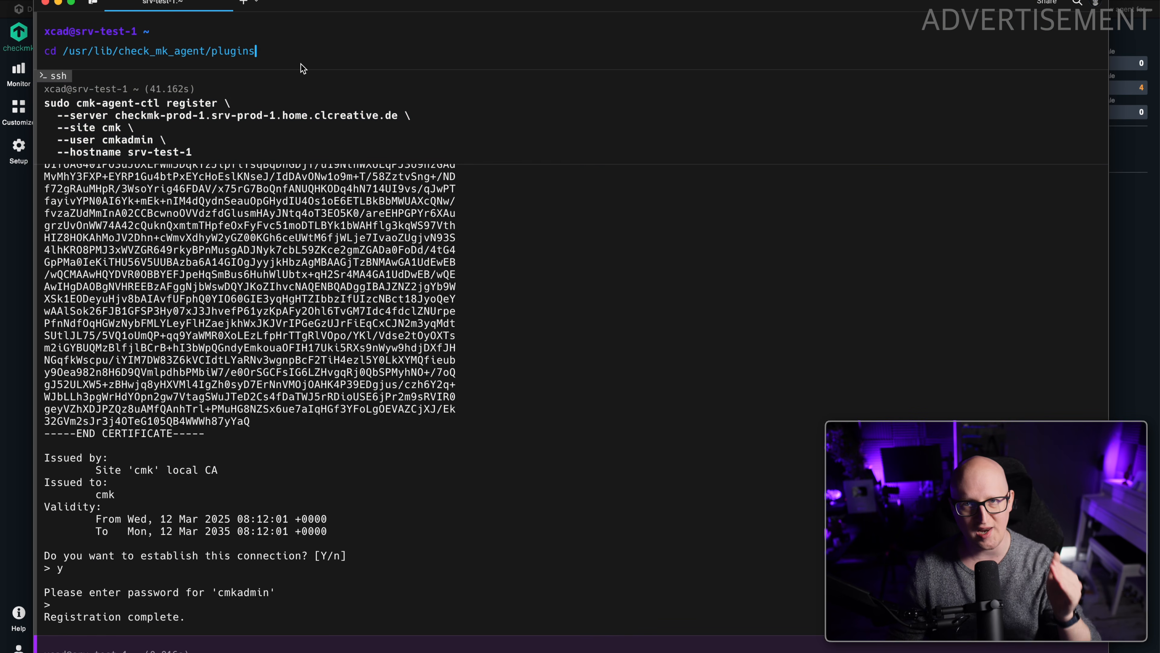
pyautogui.moveTo(294, 51); pyautogui.dragTo(31, 54)
pyautogui.moveTo(307, 160); pyautogui.dragTo(400, 162)
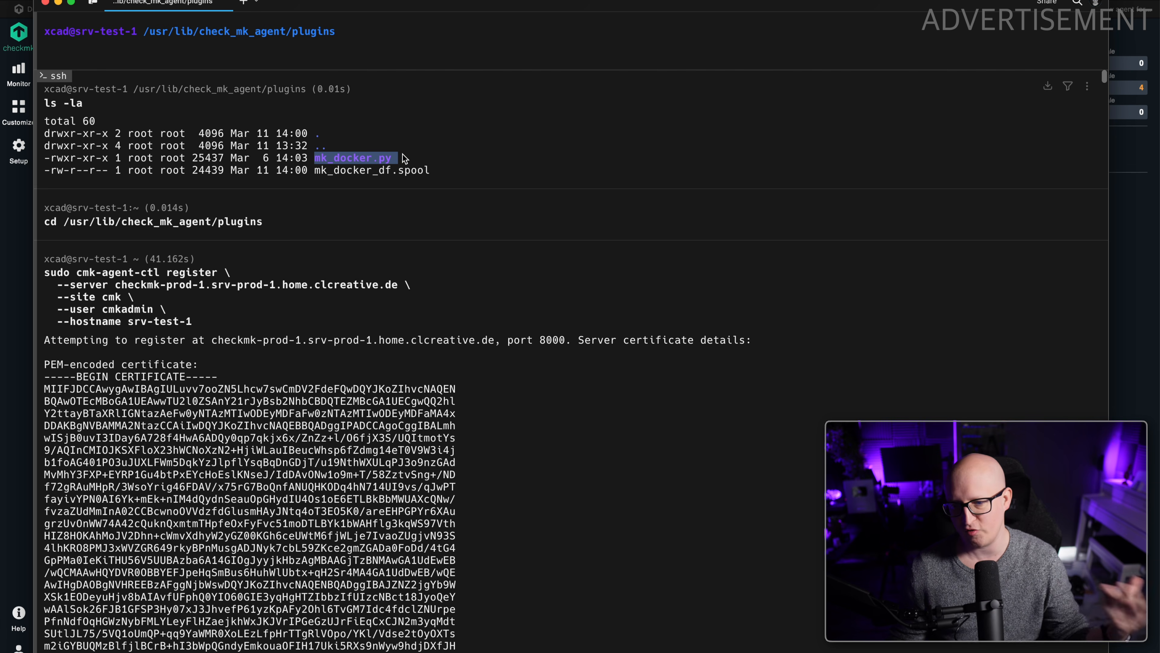
# Make the mk_docker.py plugin executable by running sudo chmod 755 mk_docker.py.
pyautogui.click(315, 48)
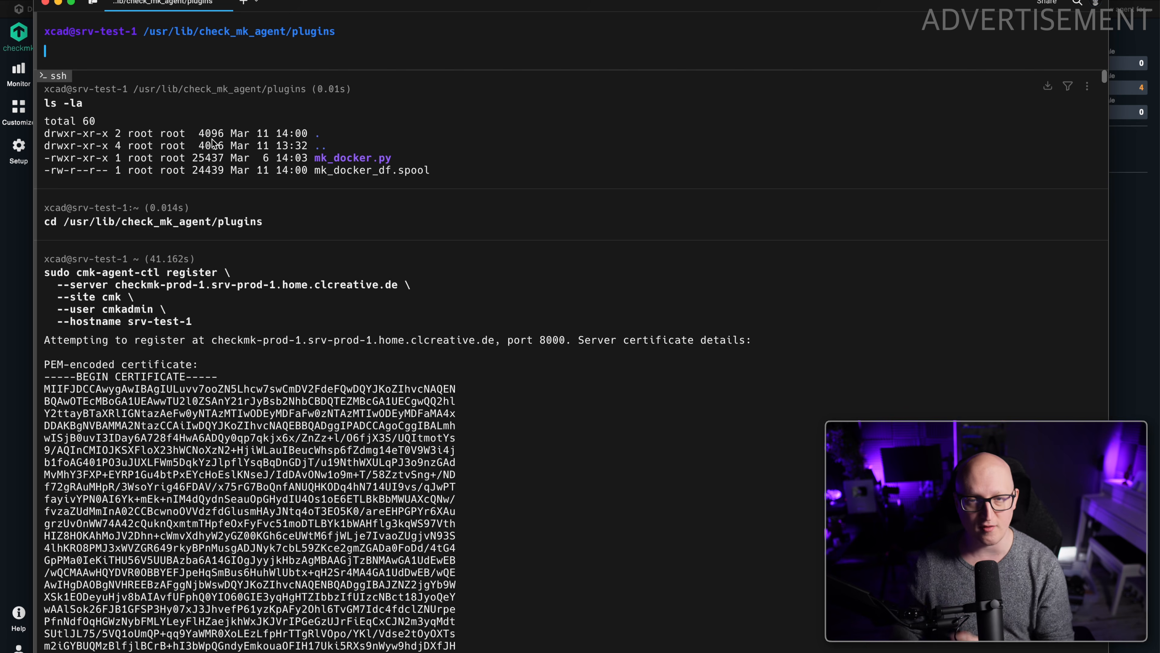
pyautogui.press('Right')
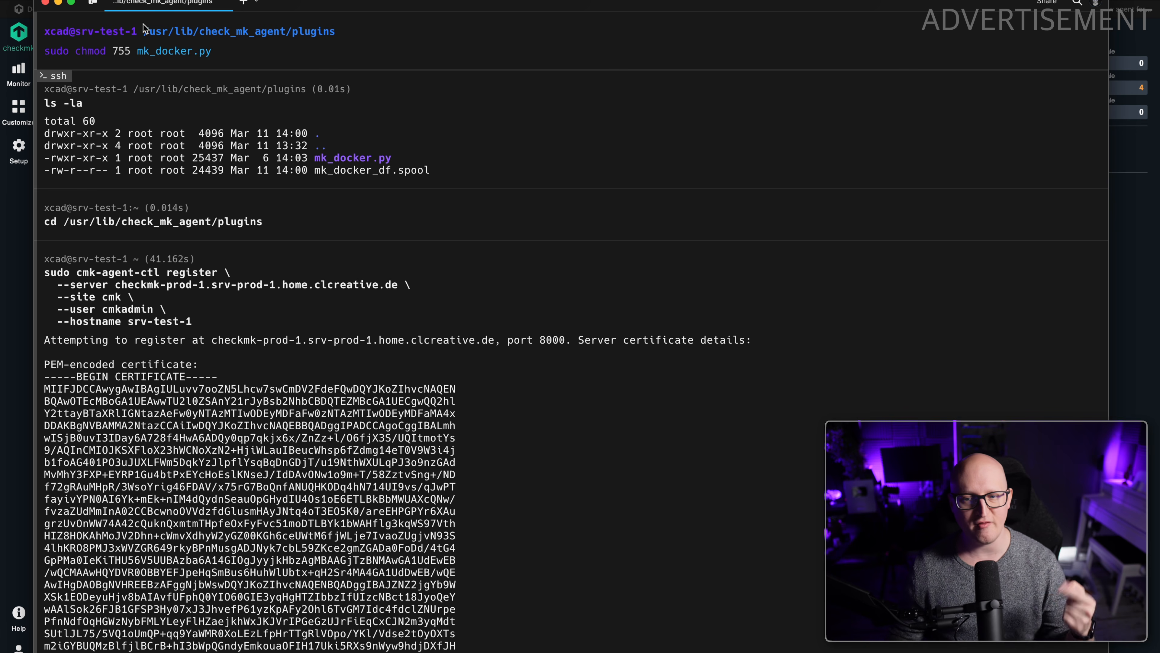
pyautogui.moveTo(128, 49); pyautogui.dragTo(108, 48)
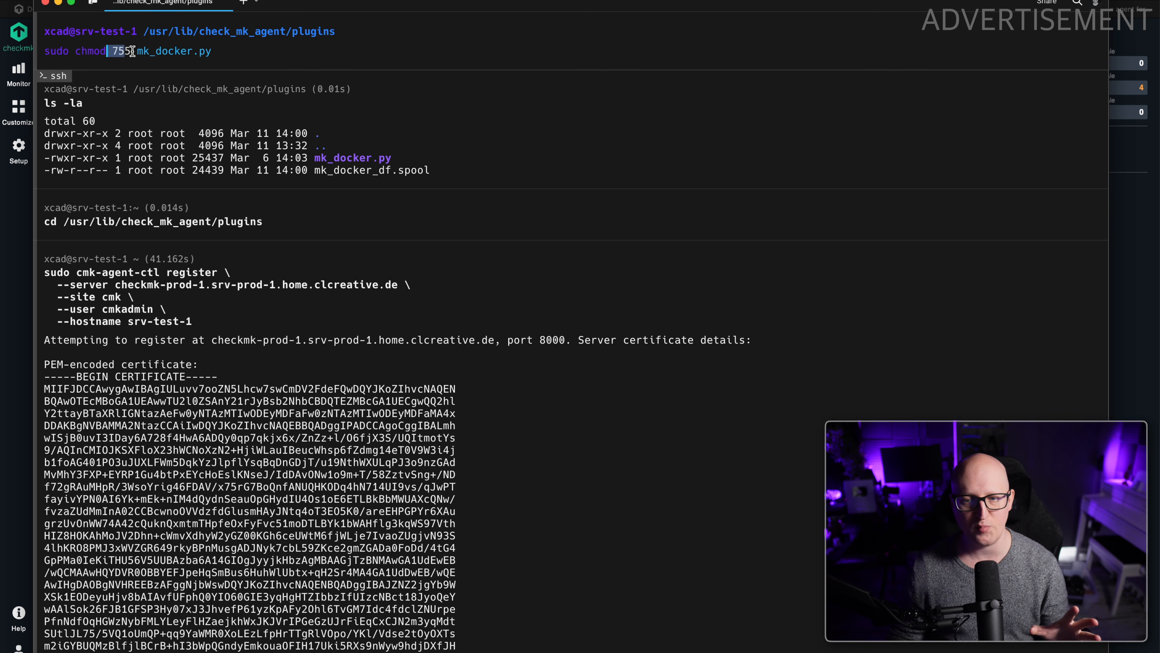
pyautogui.click(226, 51)
pyautogui.moveTo(109, 159); pyautogui.dragTo(58, 163)
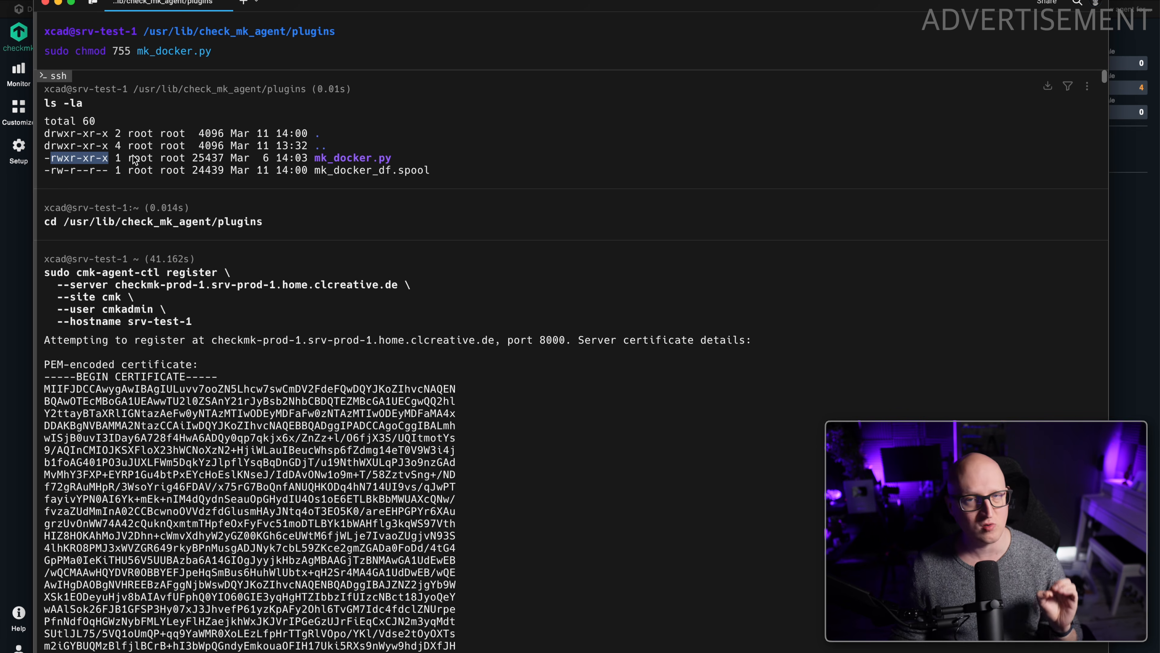
pyautogui.click(231, 52)
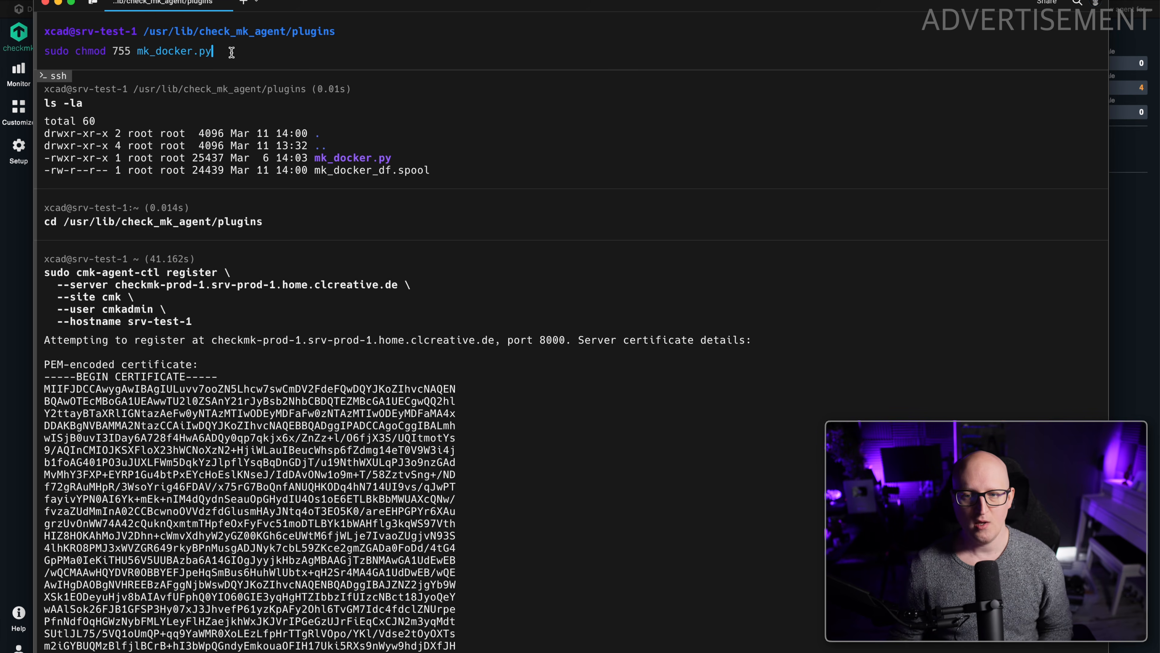
pyautogui.press('Return')
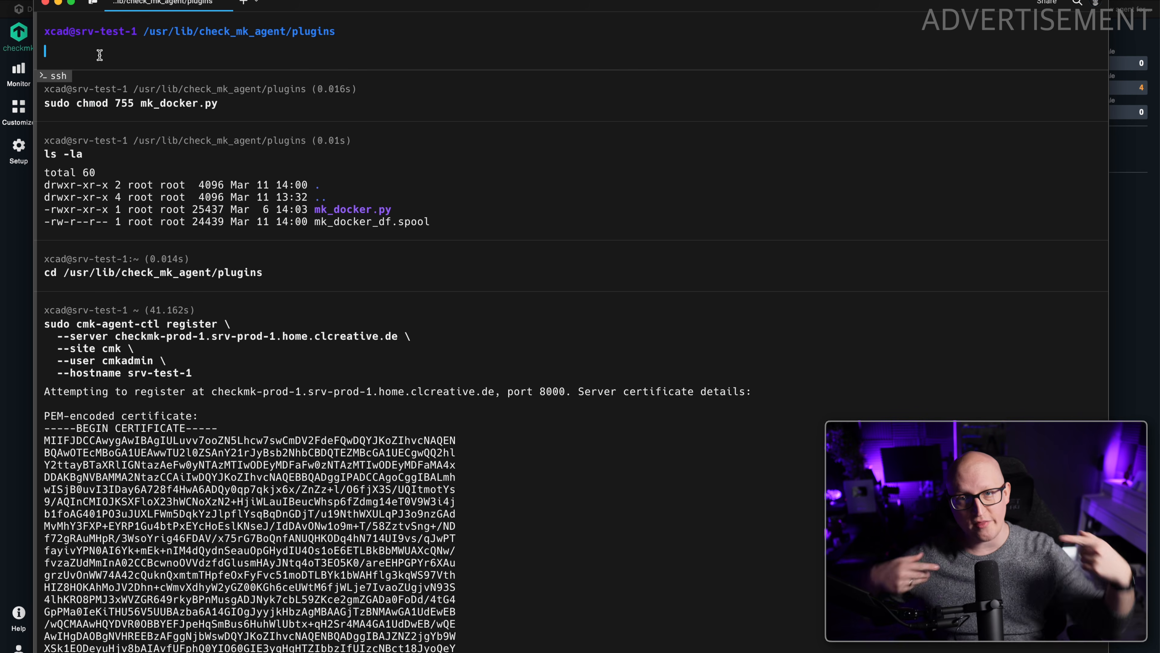
pyautogui.press('super+Tab')
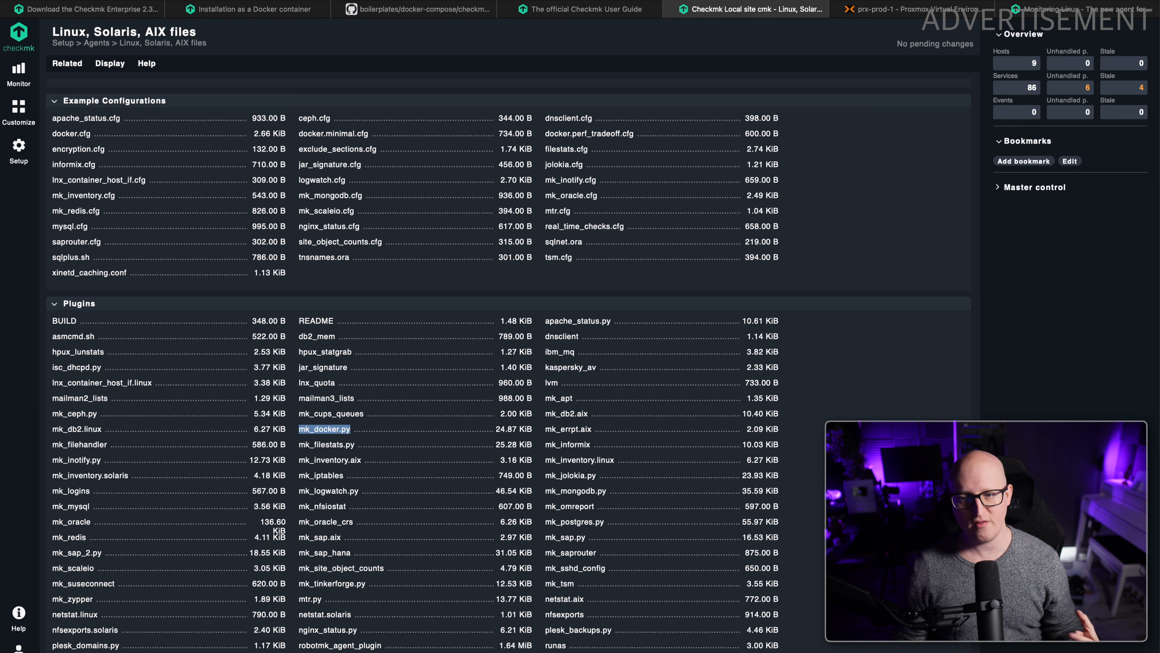
pyautogui.click(30, 161)
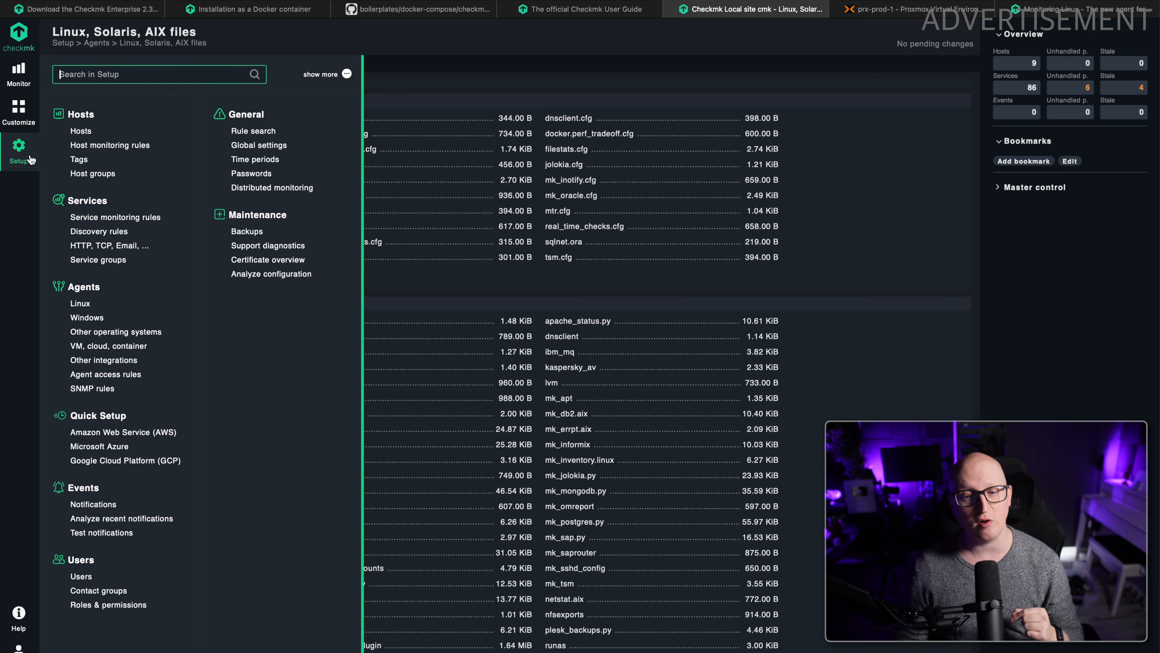
pyautogui.click(448, 81)
pyautogui.press('super+Tab')
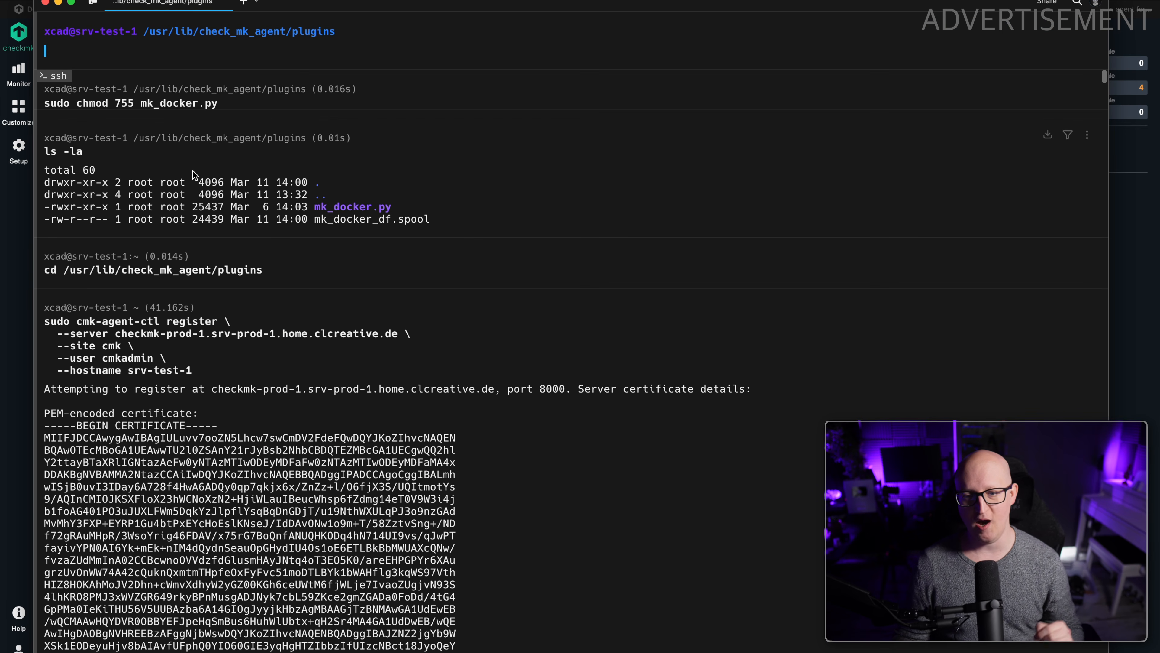
pyautogui.scroll(1, 193, 170)
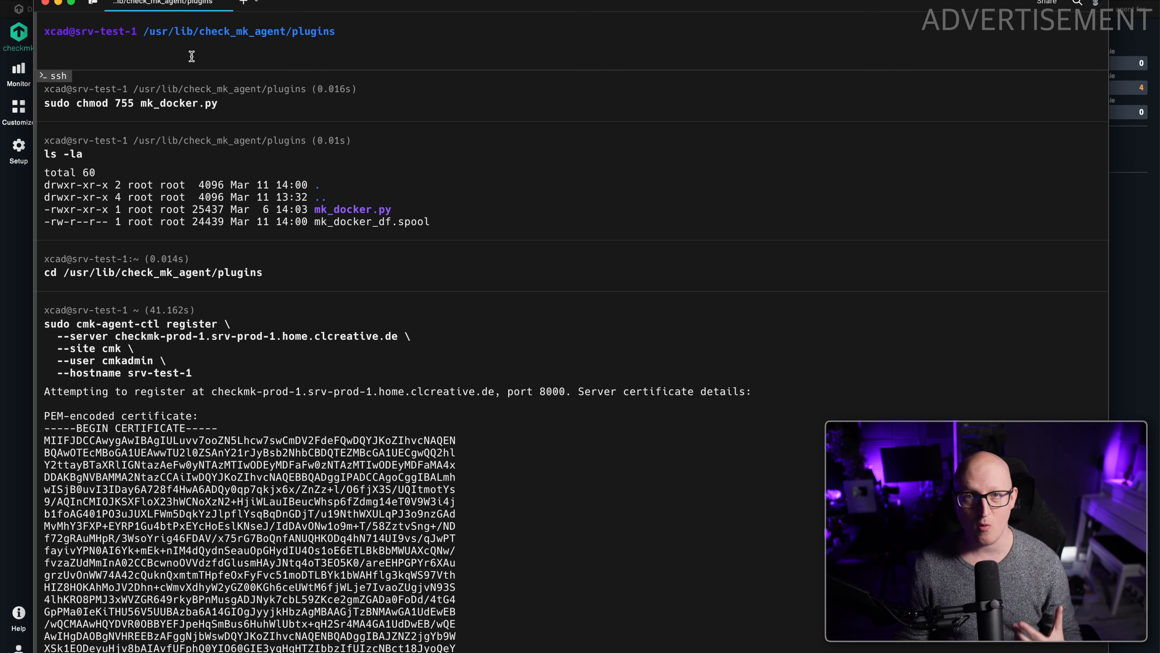
# Switch to Checkmk in the browser, open the host list and examine the services of traefik-prod-1, including Docker container status.
pyautogui.click(194, 0)
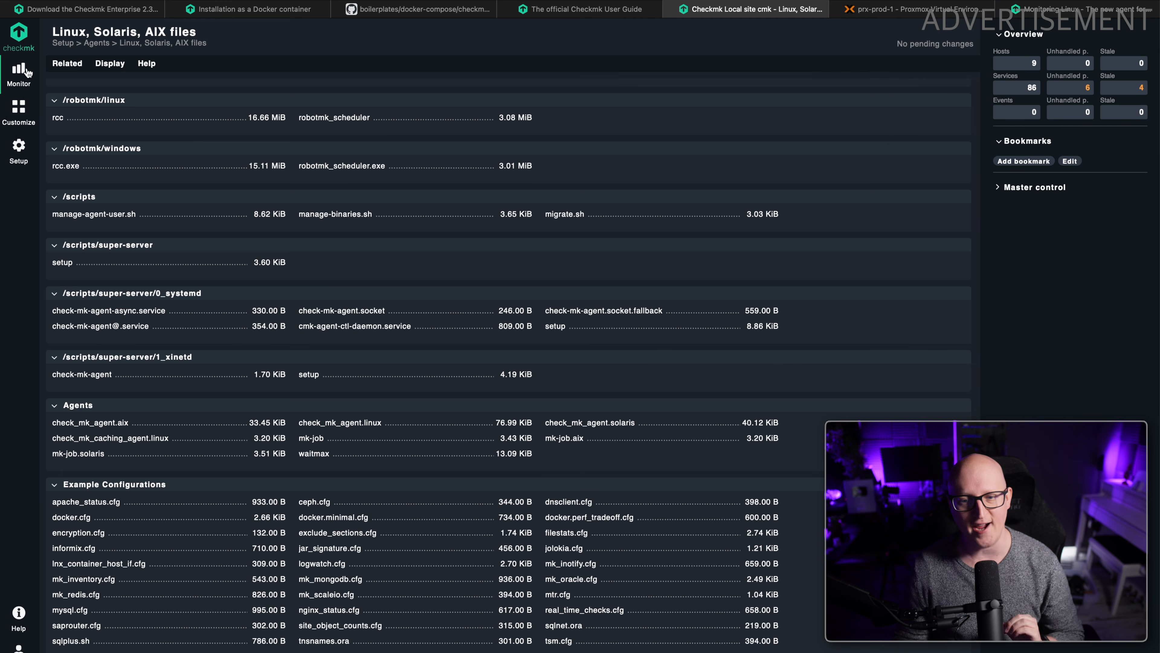
pyautogui.click(20, 140)
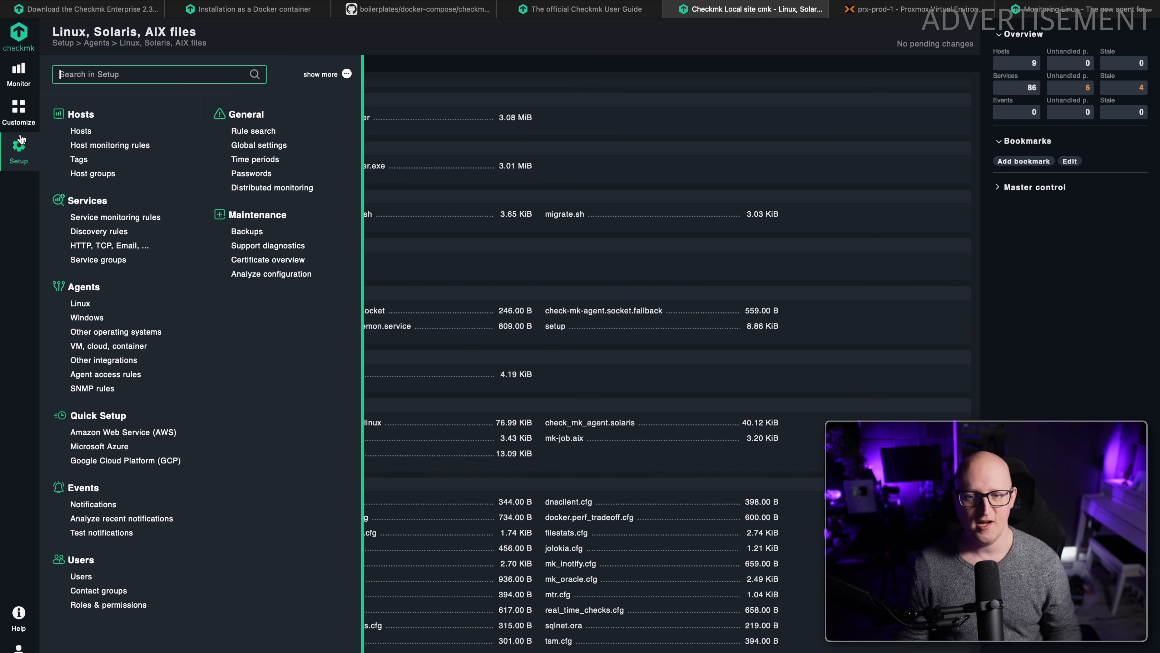
pyautogui.click(81, 131)
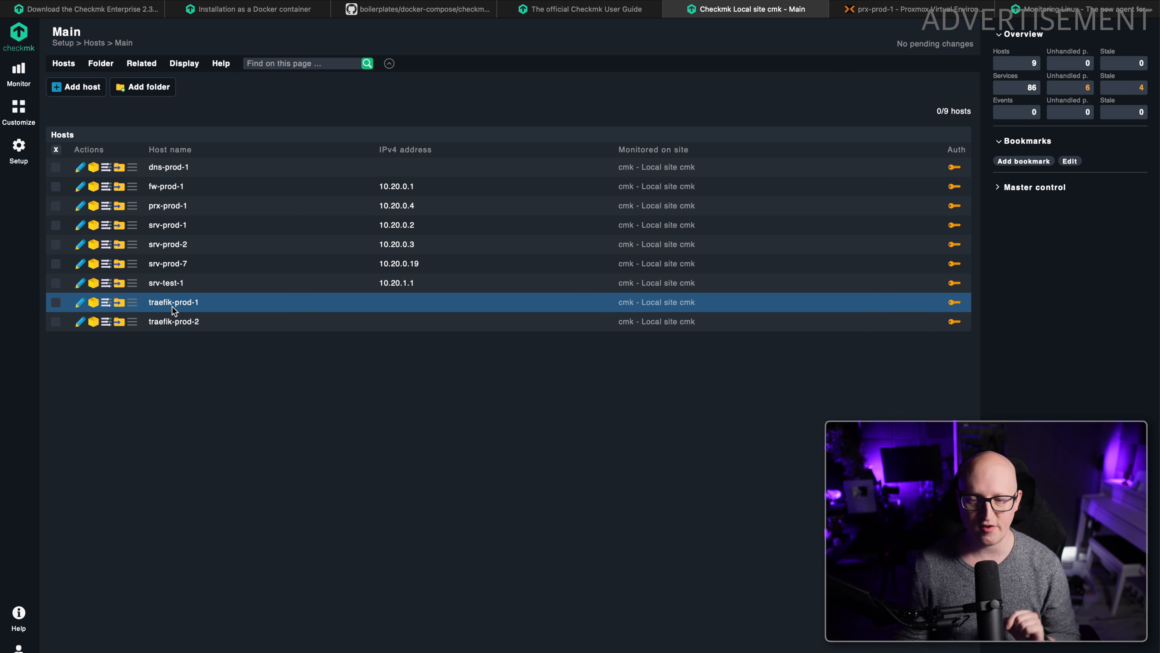
pyautogui.click(192, 302)
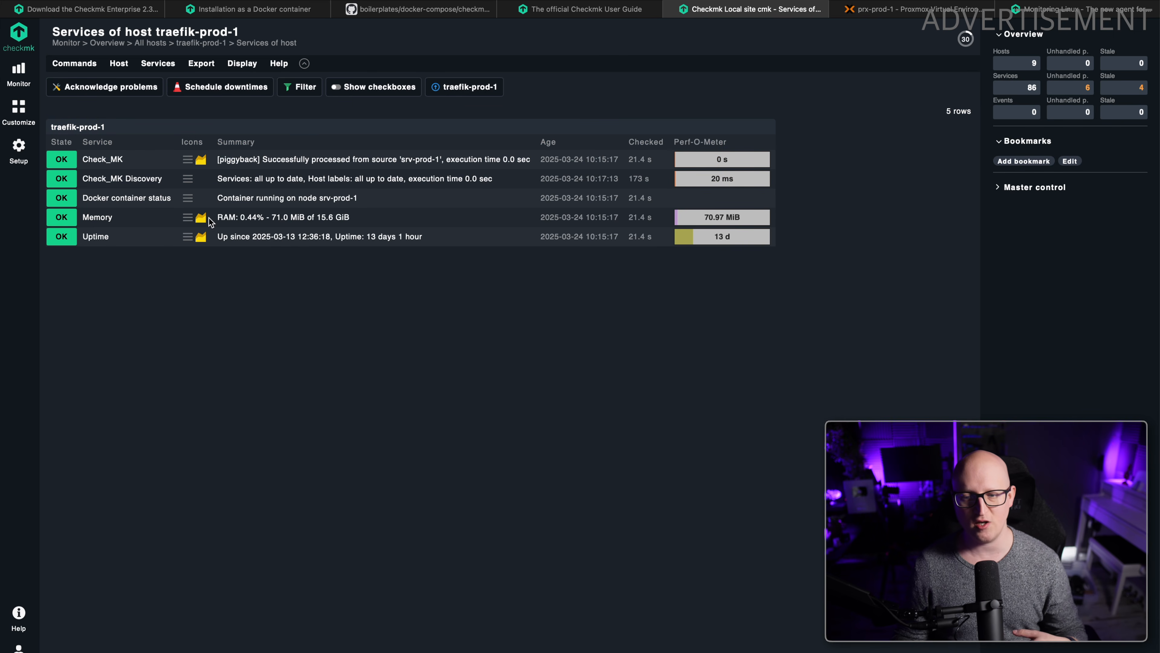
pyautogui.moveTo(361, 201); pyautogui.dragTo(391, 207)
pyautogui.click(341, 252)
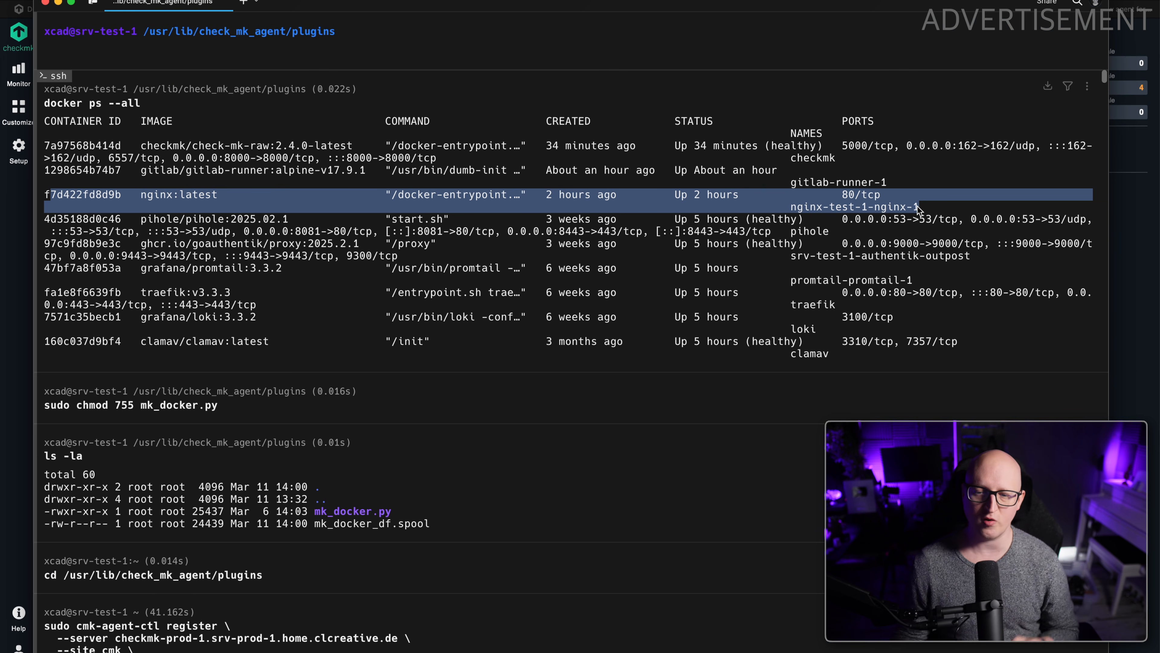
# Try to add a Checkmk host named with the nginx container's ID copied from the docker ps --all listing.
pyautogui.click(116, 196)
pyautogui.doubleClick(116, 197)
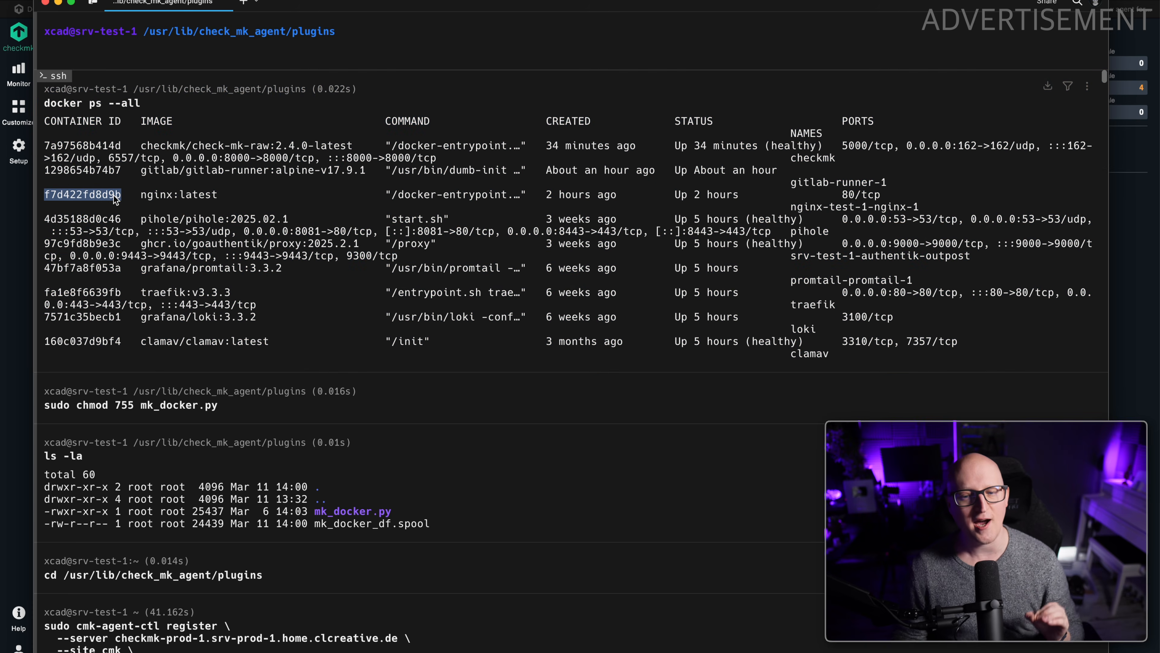
pyautogui.press('super+c')
pyautogui.press('super+Tab')
pyautogui.click(96, 87)
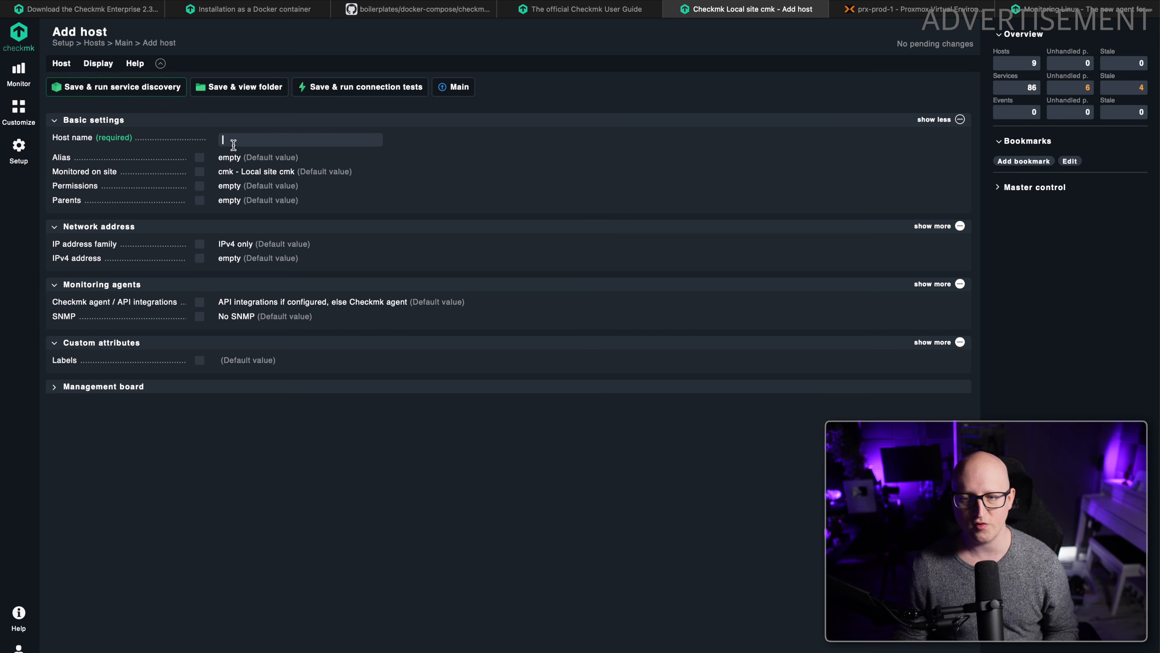
pyautogui.press('super+v')
pyautogui.press('super+a')
pyautogui.press('BackSpace')
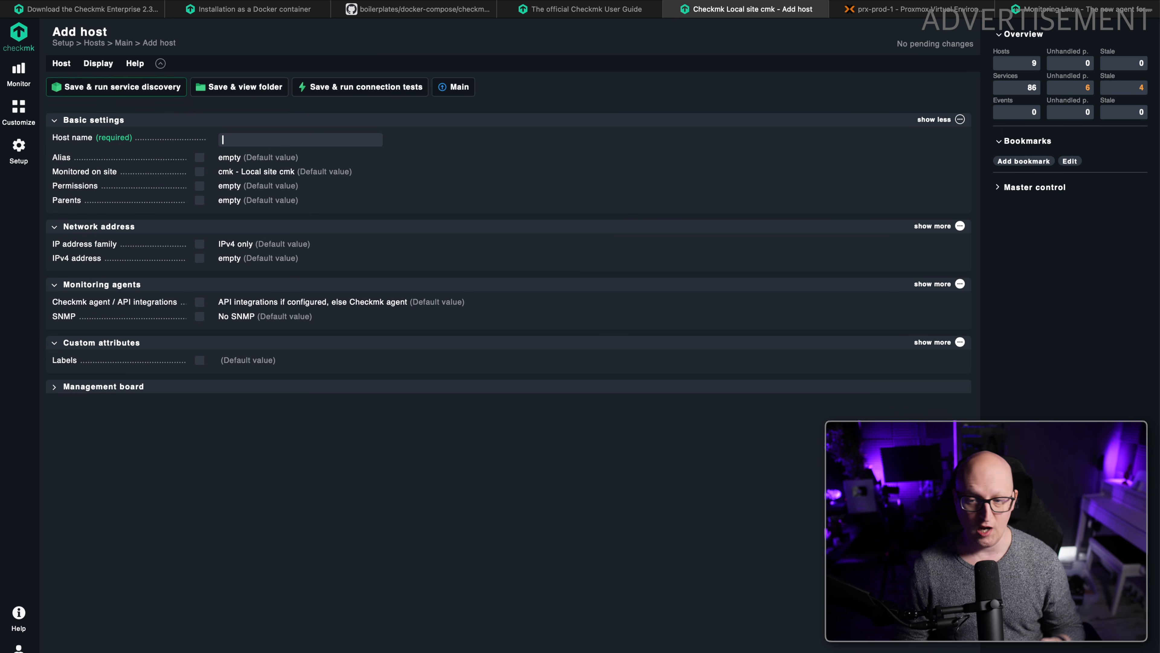
pyautogui.click(144, 1)
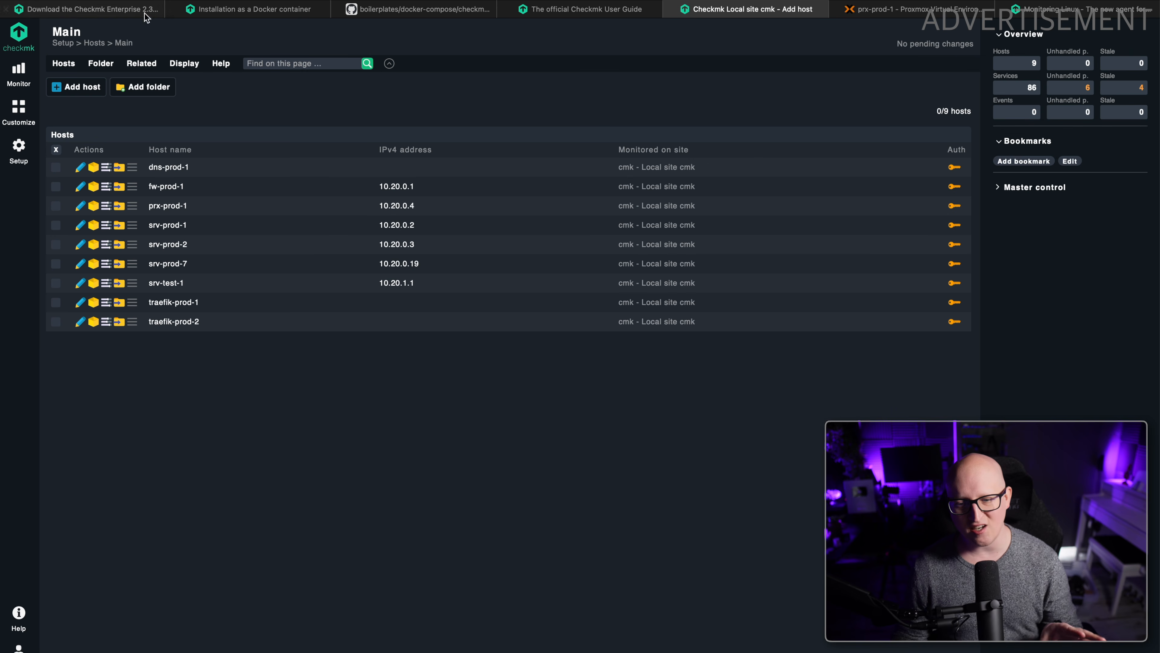
# Switch to the terminal and examine the nginx and gitlab-runner container names in the docker ps --all listing.
pyautogui.press('super+Tab')
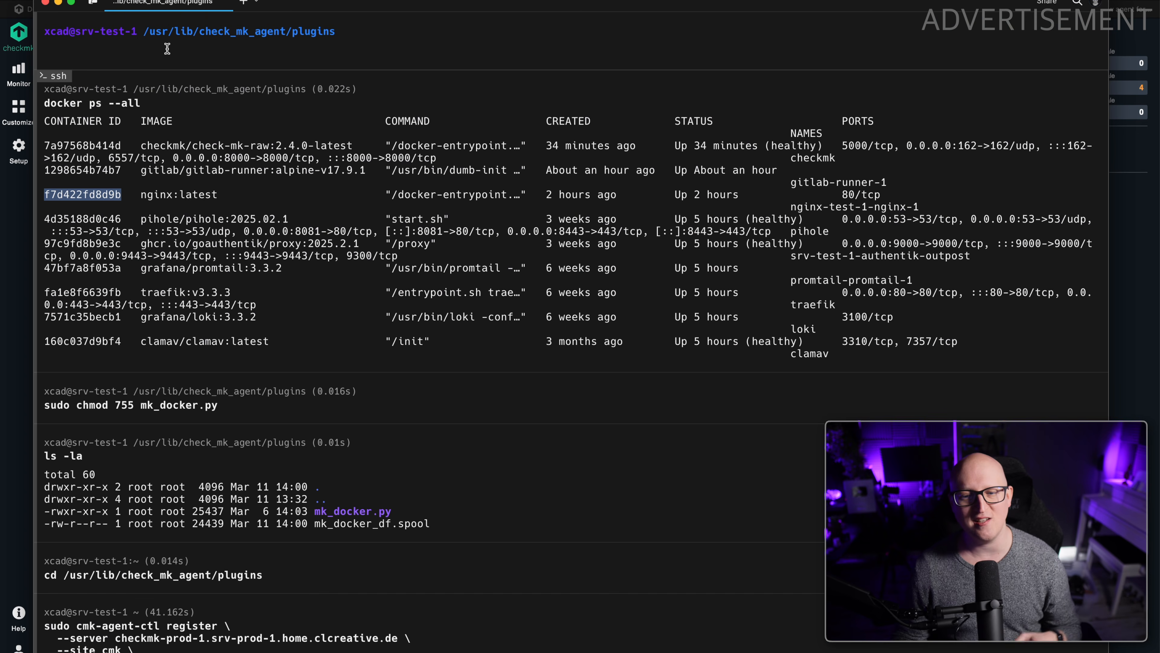
pyautogui.doubleClick(152, 196)
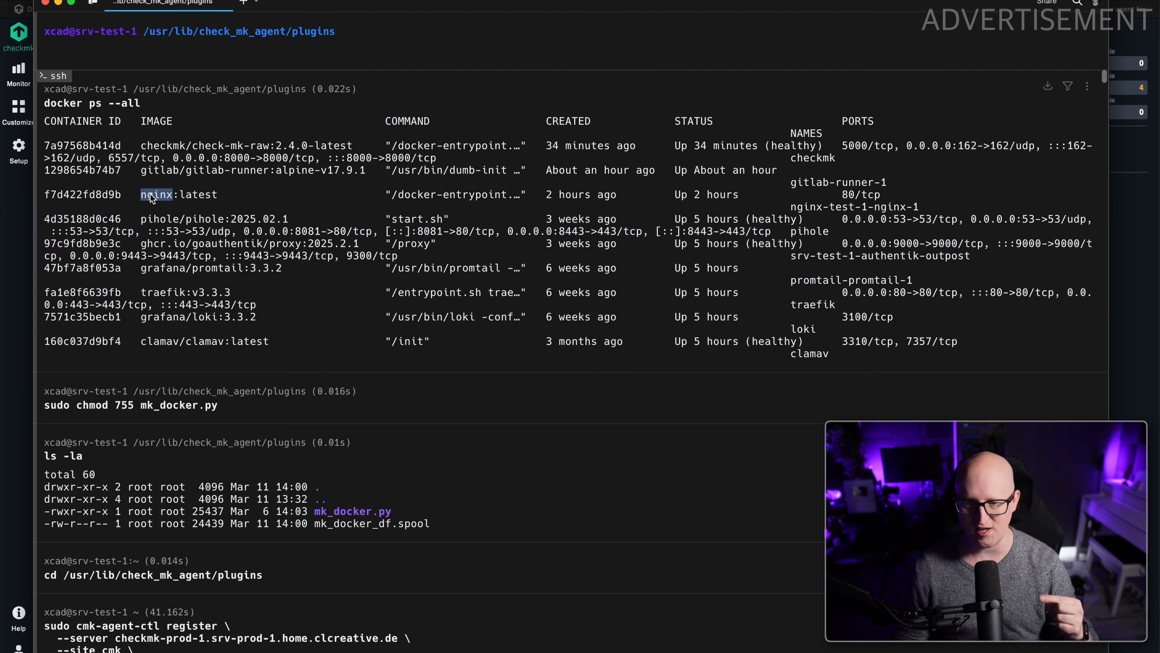
pyautogui.doubleClick(797, 206)
pyautogui.moveTo(791, 183); pyautogui.dragTo(892, 188)
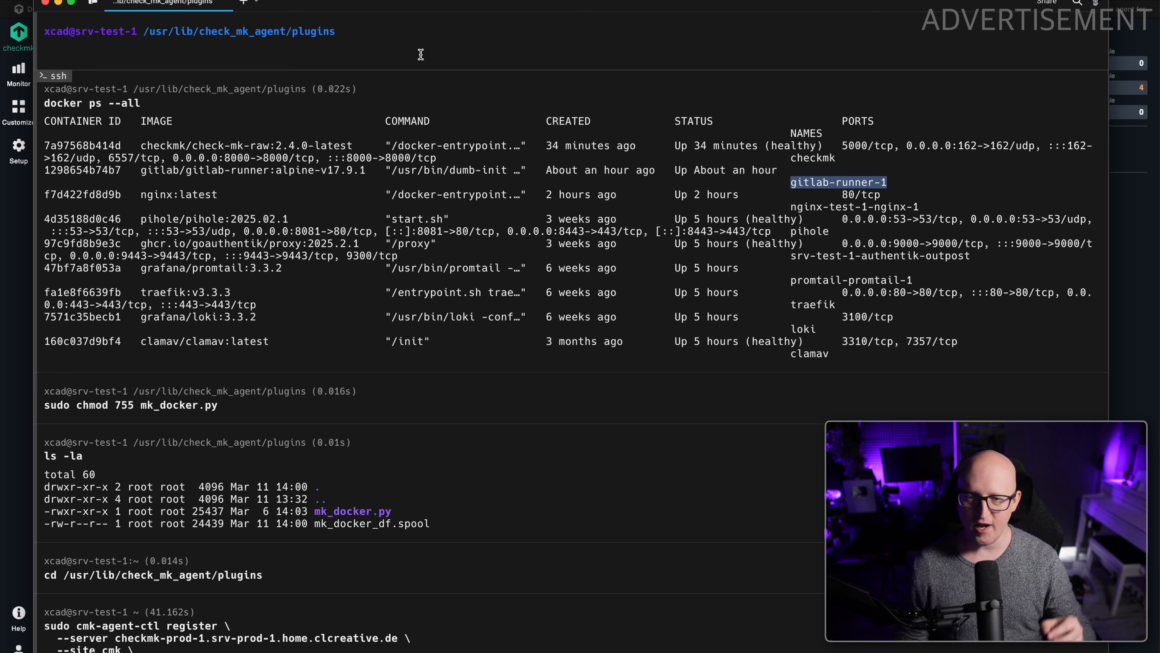
# Change the working directory on srv-test-1 to /etc/check_mk/.
pyautogui.click(379, 66)
pyautogui.write('cd /etc/chec')
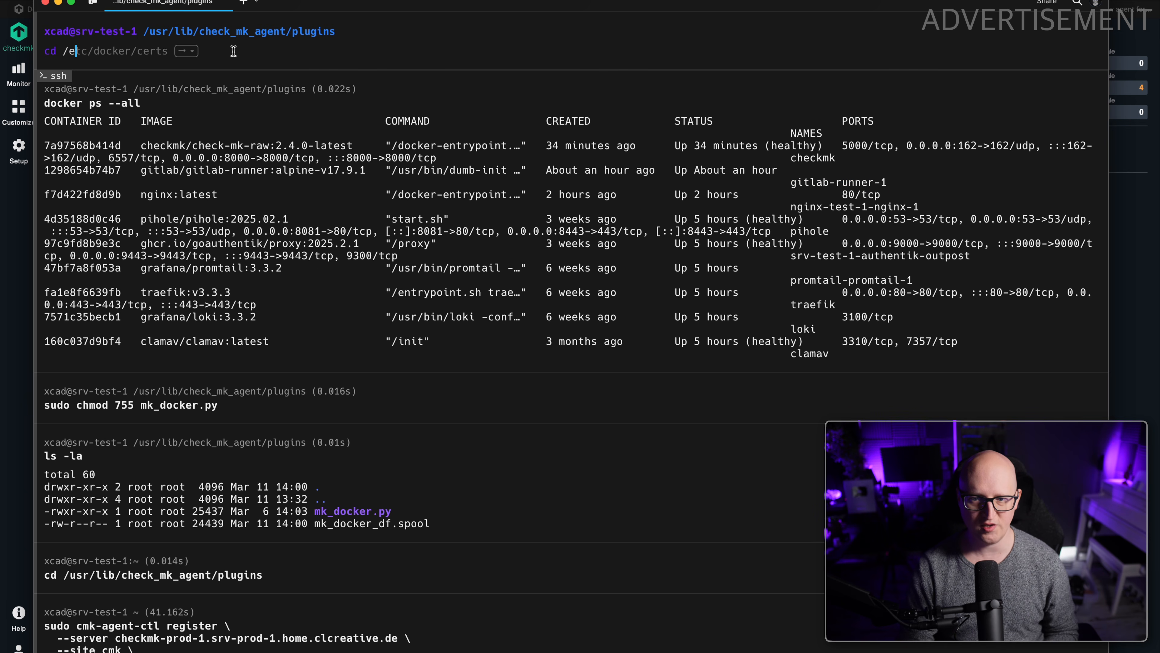
pyautogui.press('Right')
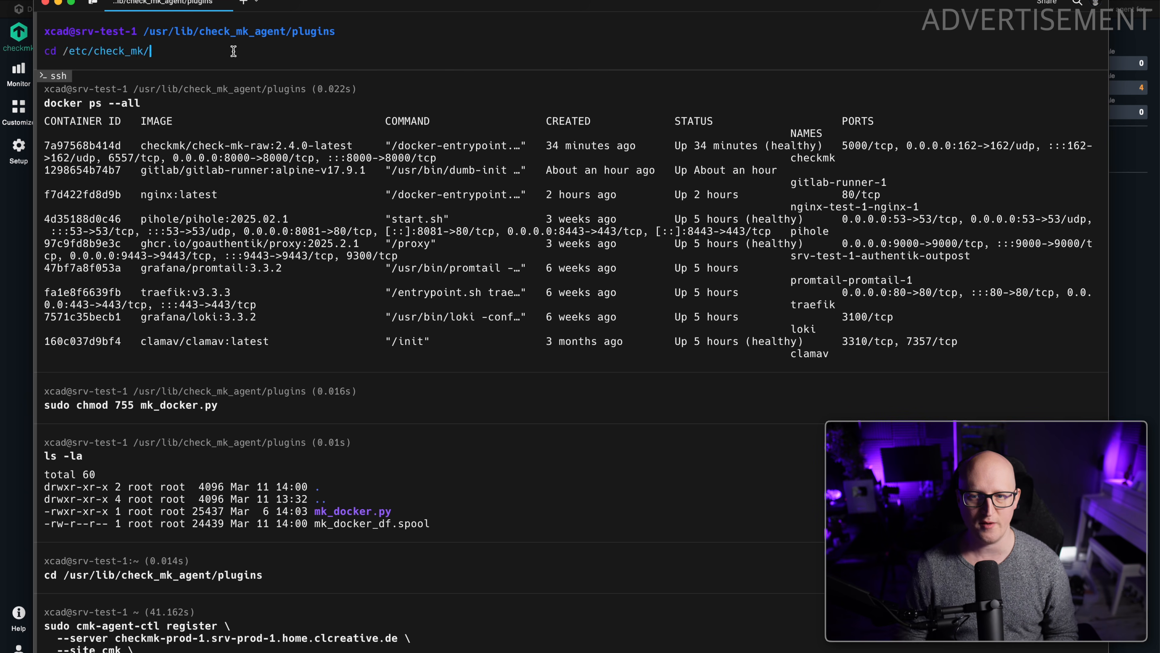
pyautogui.press('Return')
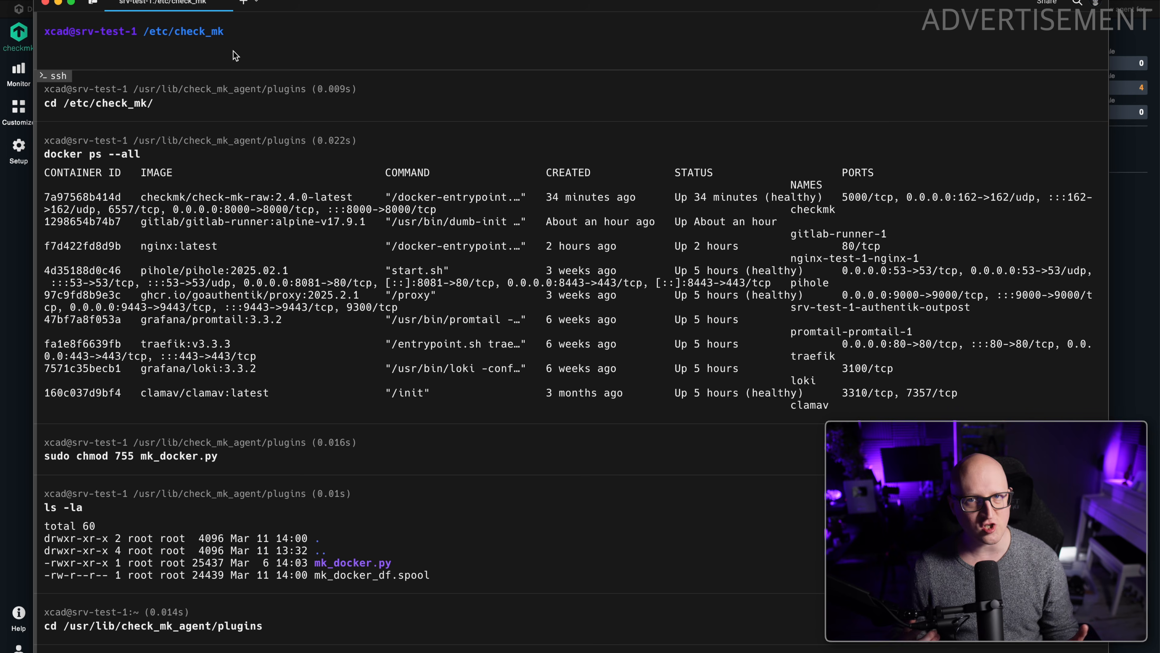
# Return to Checkmk in the browser, open the Linux agent files and locate docker.cfg among the Example Configurations.
pyautogui.click(19, 149)
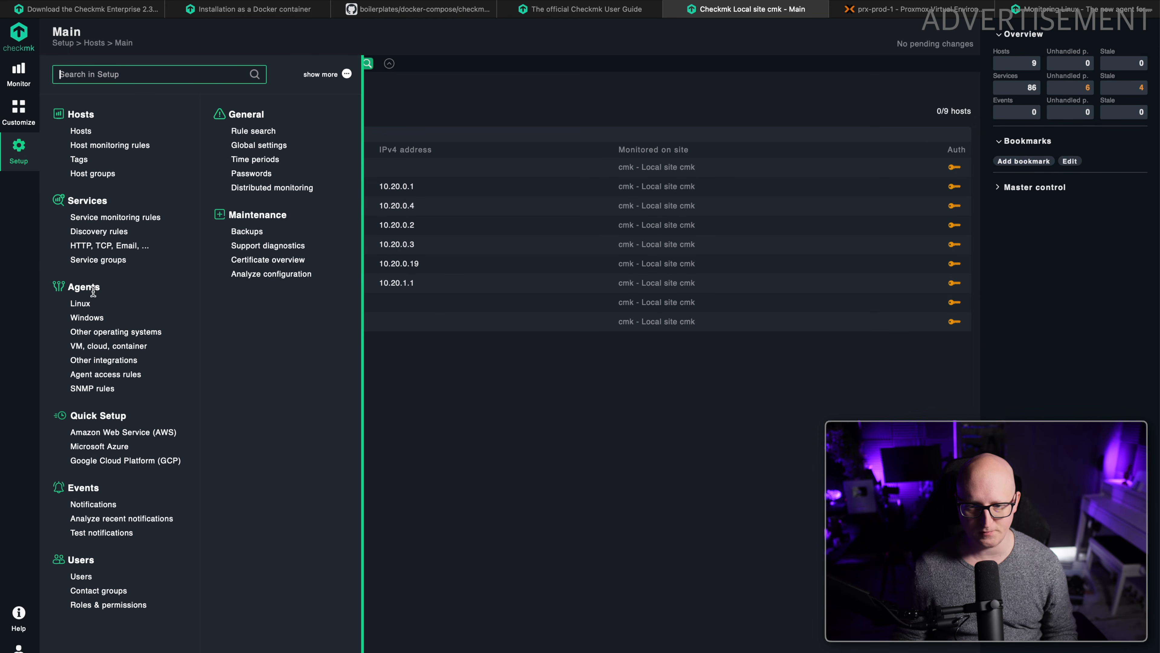
pyautogui.click(81, 303)
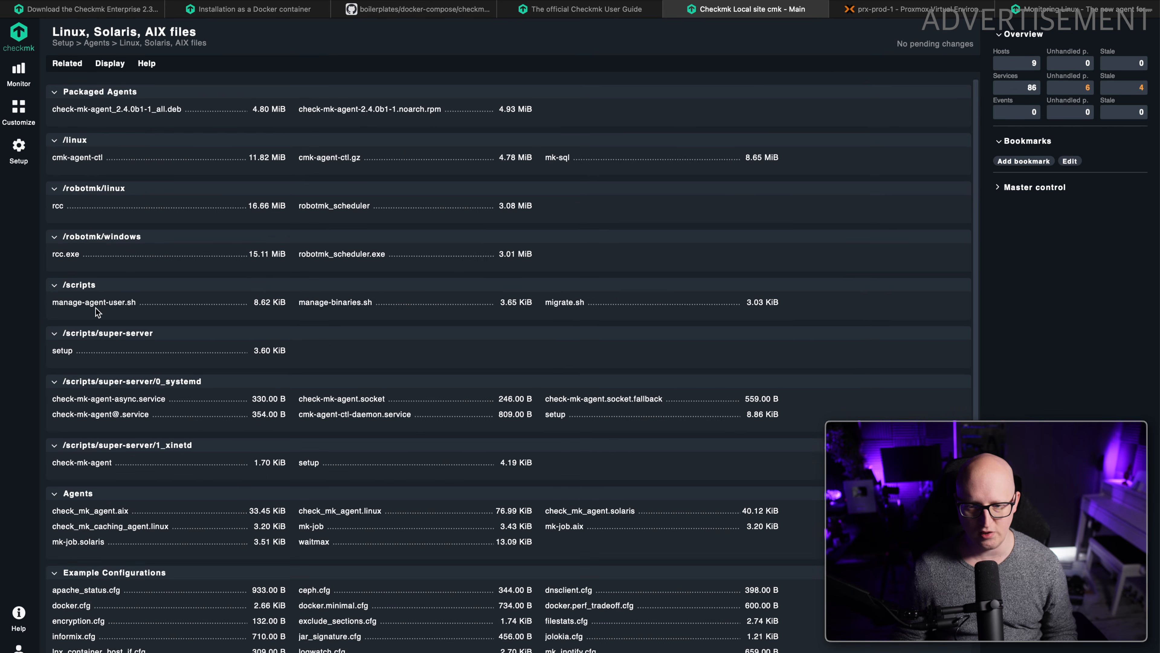
pyautogui.scroll(1, 109, 316)
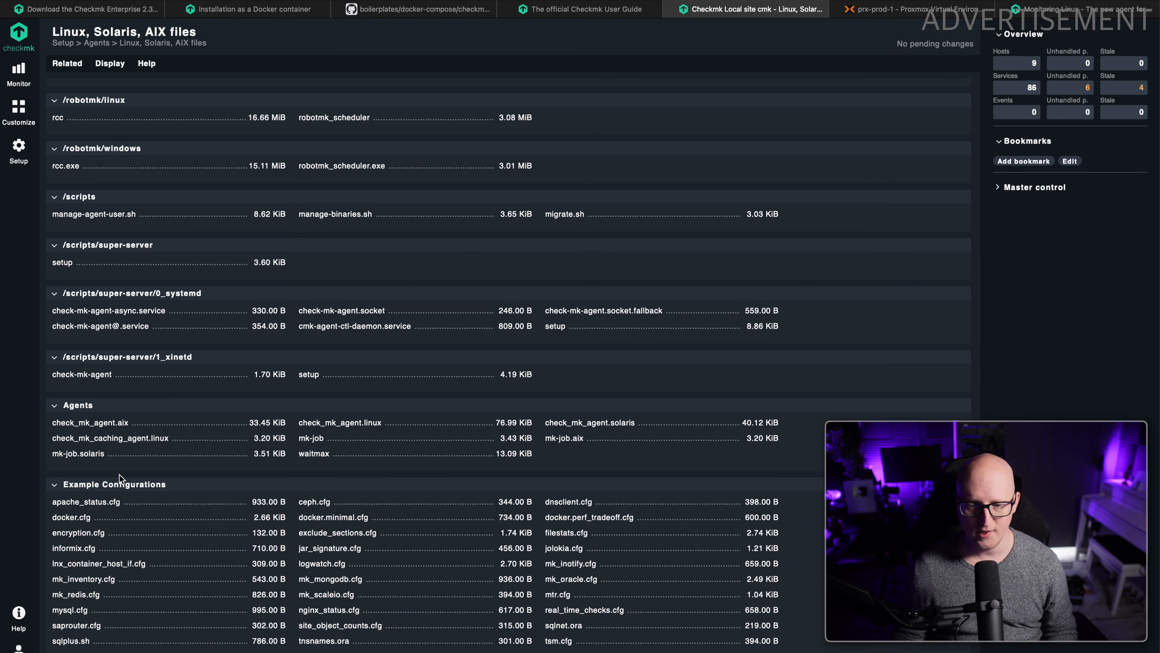
pyautogui.moveTo(45, 491); pyautogui.dragTo(162, 493)
pyautogui.click(221, 496)
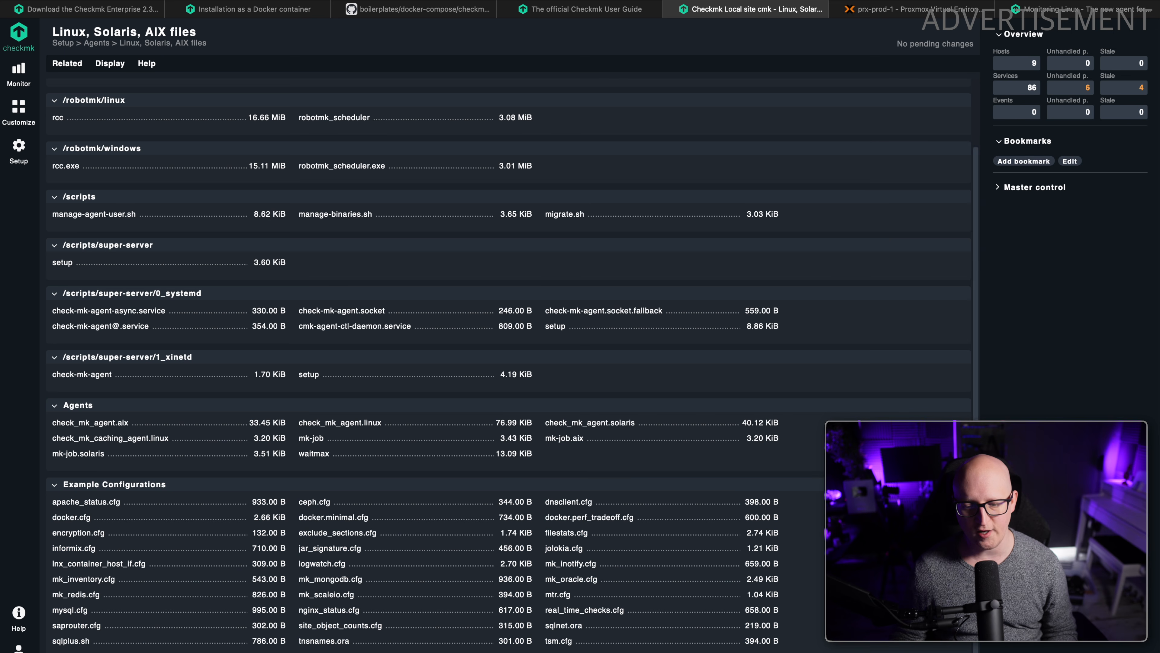
pyautogui.scroll(-3, 215, 532)
pyautogui.scroll(-1, 306, 486)
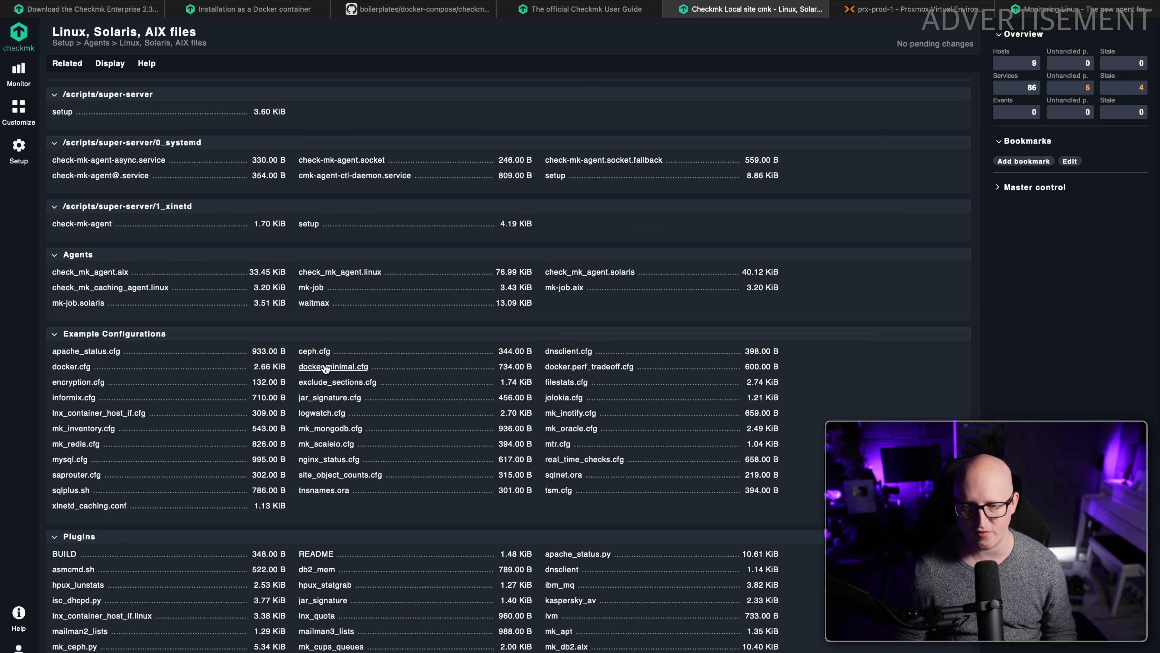
pyautogui.moveTo(297, 368); pyautogui.dragTo(372, 367)
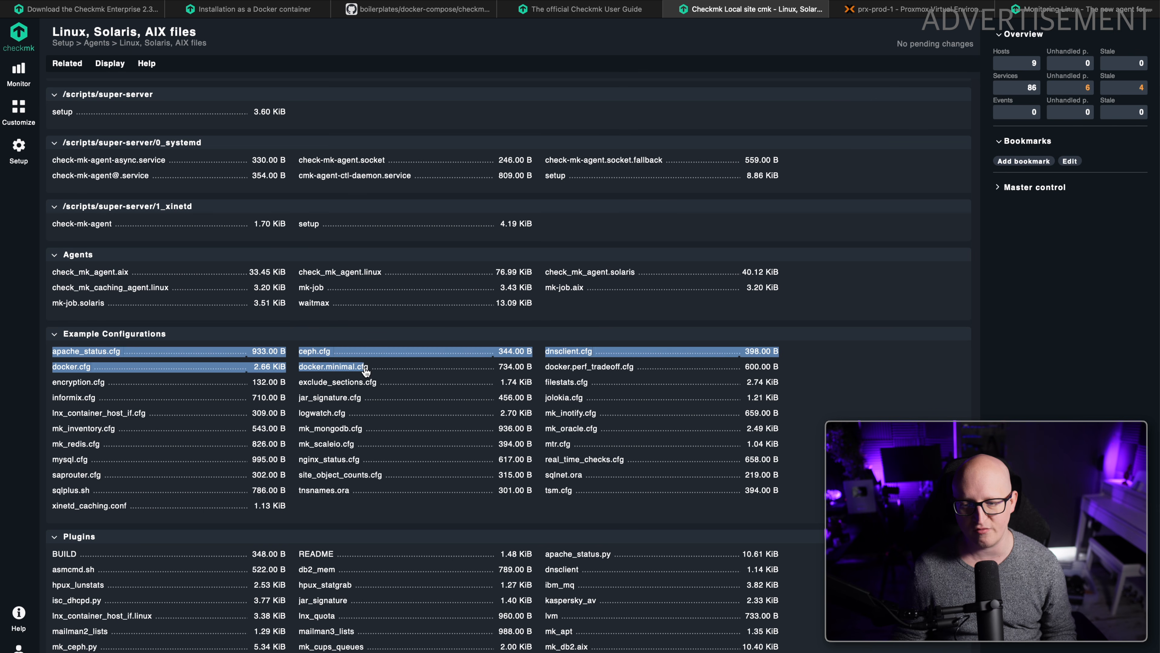
pyautogui.click(31, 368)
pyautogui.click(62, 371)
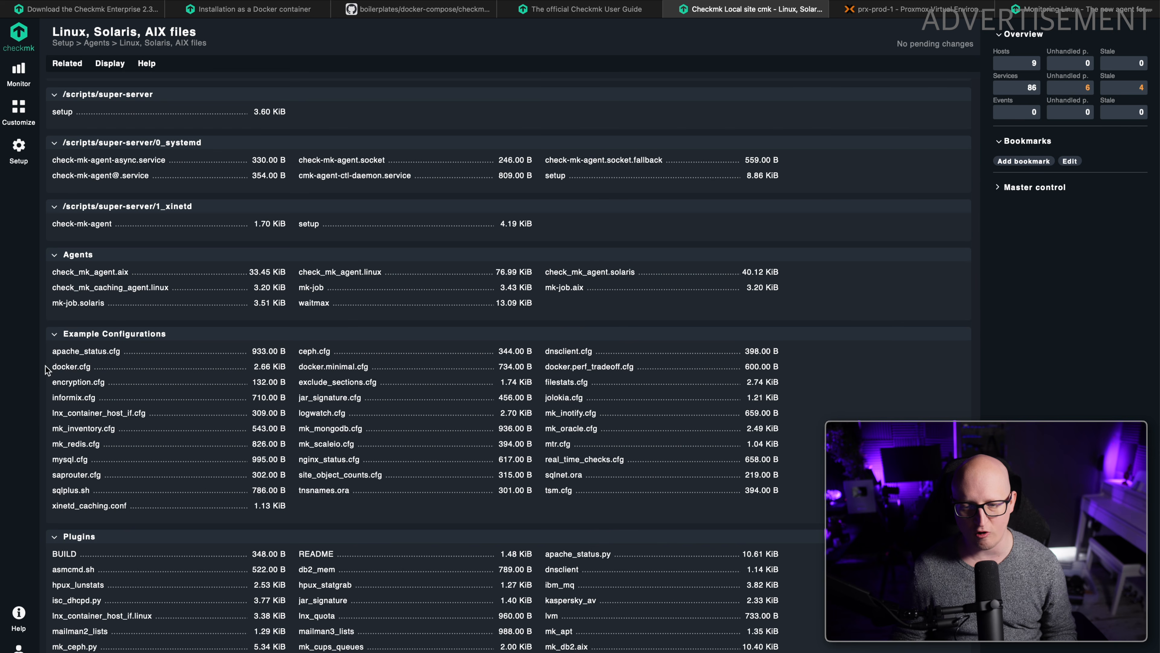
# Copy the link to docker.cfg, download the file with sudo wget into /etc/check_mk on srv-test-1, and list the directory.
pyautogui.rightClick(71, 370)
pyautogui.click(96, 490)
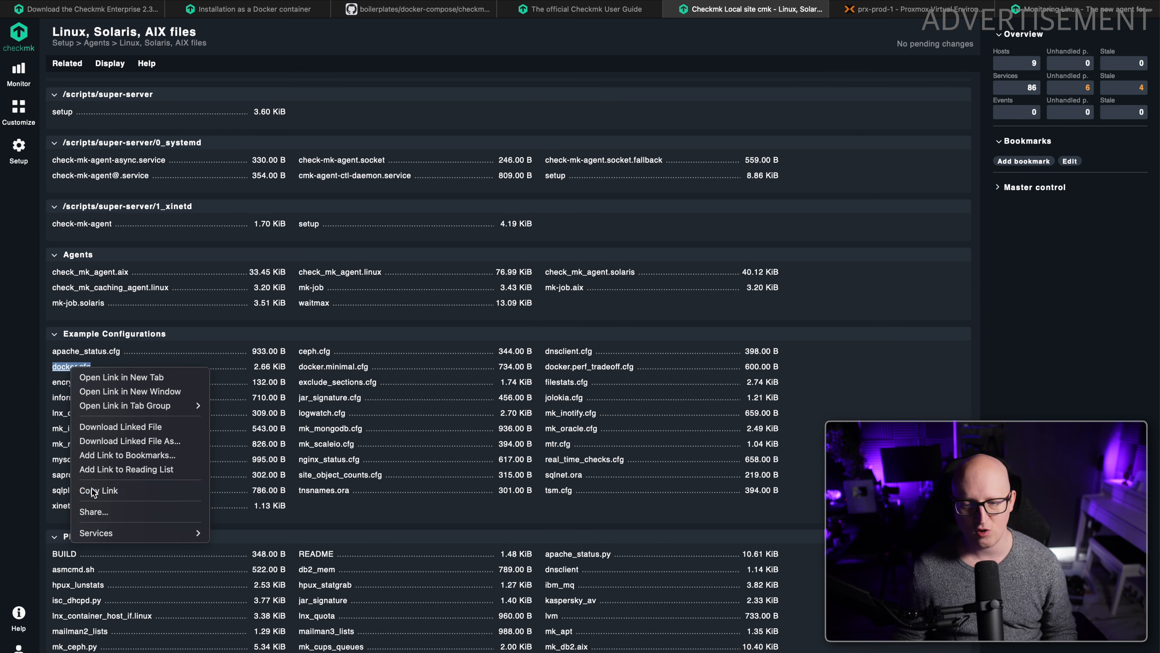
pyautogui.press('super+Tab')
pyautogui.write('sudo wget')
pyautogui.press('super+v')
pyautogui.press('Return')
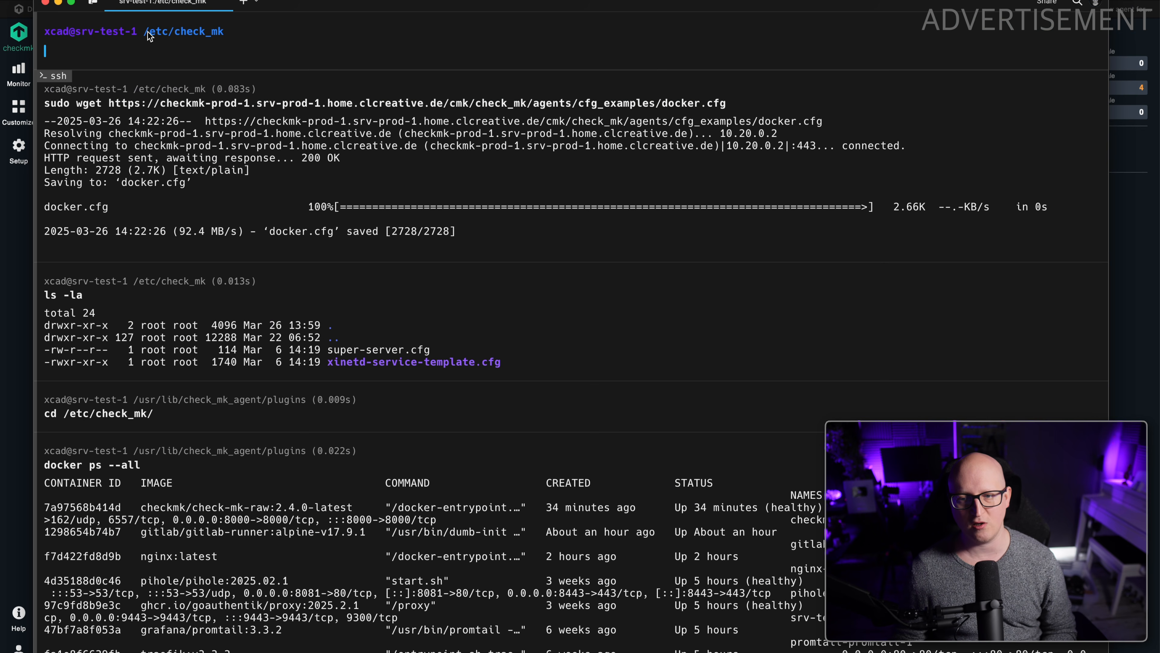
pyautogui.write('ls')
pyautogui.press('Return')
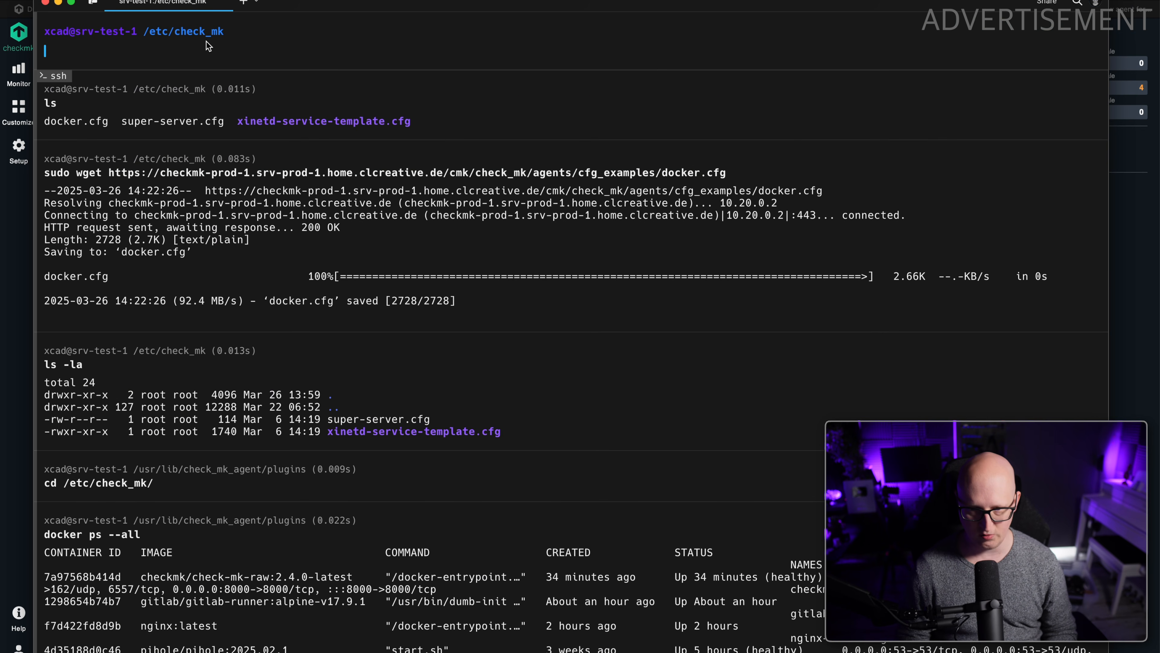
# Open docker.cfg in vim and examine its options down to the container_id setting.
pyautogui.write('vim docker.cfg')
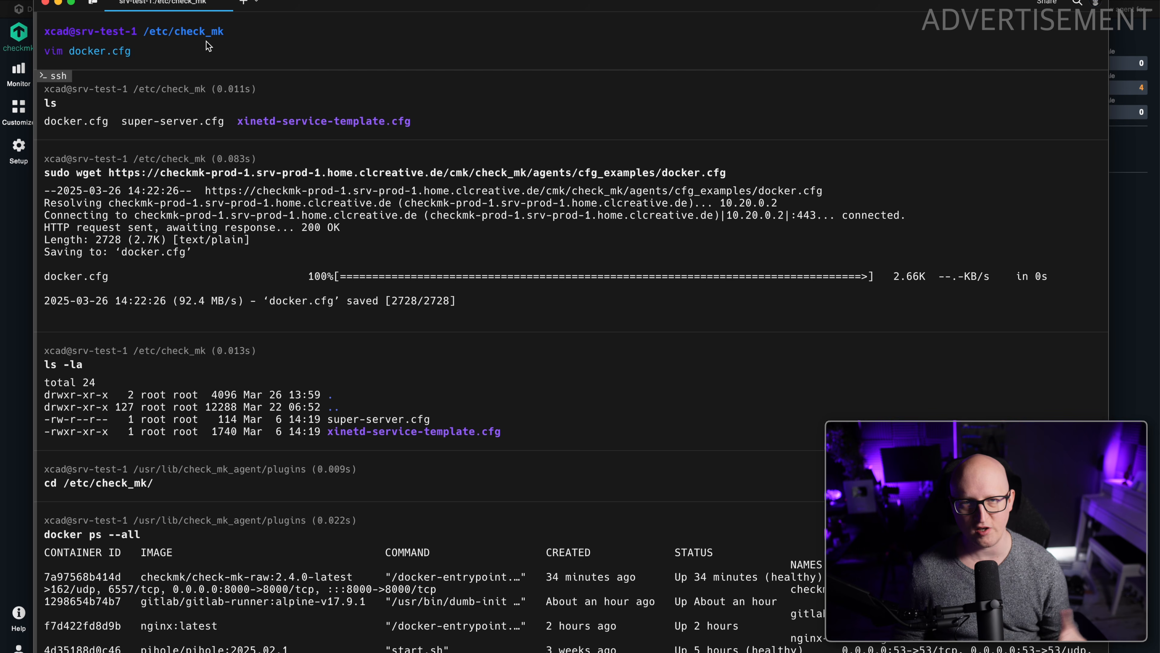
pyautogui.press('Return')
pyautogui.press('Down')
pyautogui.press('Down')
pyautogui.press('Down')
pyautogui.press('Down')
pyautogui.press('Down')
pyautogui.press('Down')
pyautogui.press('Down')
pyautogui.press('Down')
pyautogui.press('Down')
pyautogui.press('Down')
pyautogui.press('Down')
pyautogui.press('Down')
pyautogui.press('Down')
pyautogui.press('Down')
pyautogui.press('Down')
pyautogui.press('Down')
pyautogui.press('Down')
pyautogui.press('Down')
pyautogui.press('Down')
pyautogui.press('Down')
pyautogui.press('Down')
pyautogui.press('Down')
pyautogui.press('Down')
pyautogui.press('Down')
pyautogui.press('Down')
pyautogui.press('Down')
pyautogui.press('Down')
pyautogui.press('Down')
pyautogui.press('Down')
pyautogui.press('Down')
pyautogui.press('Down')
pyautogui.press('Down')
pyautogui.press('Down')
pyautogui.press('Down')
pyautogui.press('Down')
pyautogui.press('Down')
pyautogui.press('Down')
pyautogui.press('Down')
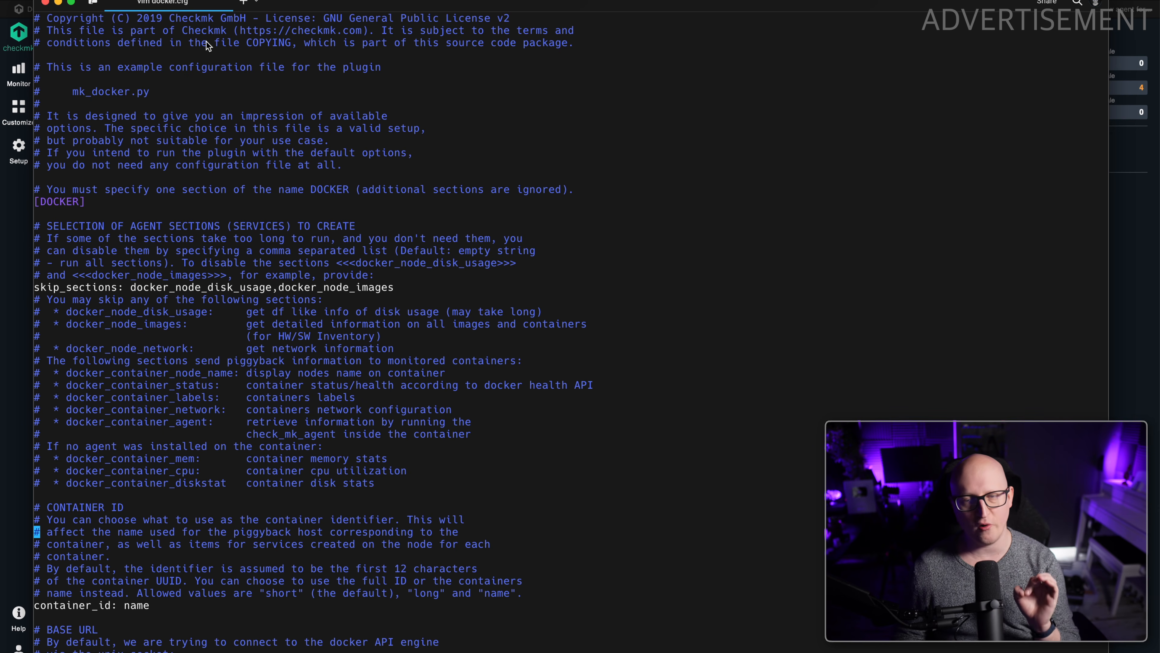
pyautogui.press('Down')
pyautogui.press('Down')
pyautogui.press('Down')
pyautogui.press('Down')
pyautogui.press('Down')
pyautogui.press('Down')
pyautogui.press('Down')
pyautogui.press('Down')
pyautogui.press('Down')
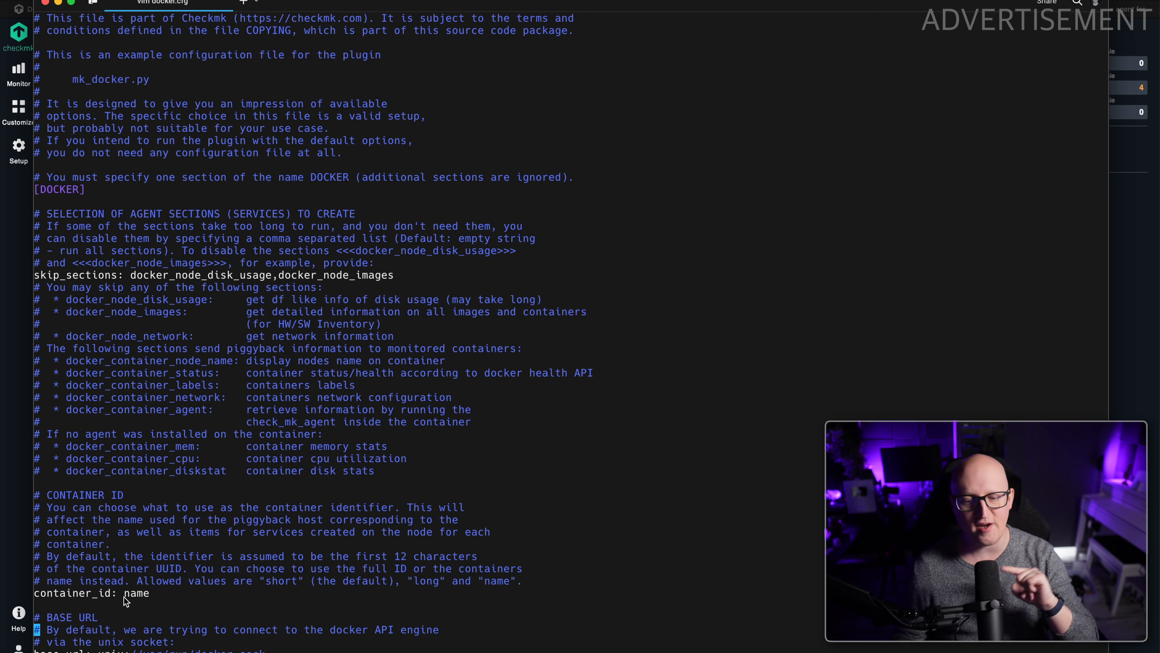
pyautogui.moveTo(92, 593); pyautogui.dragTo(158, 601)
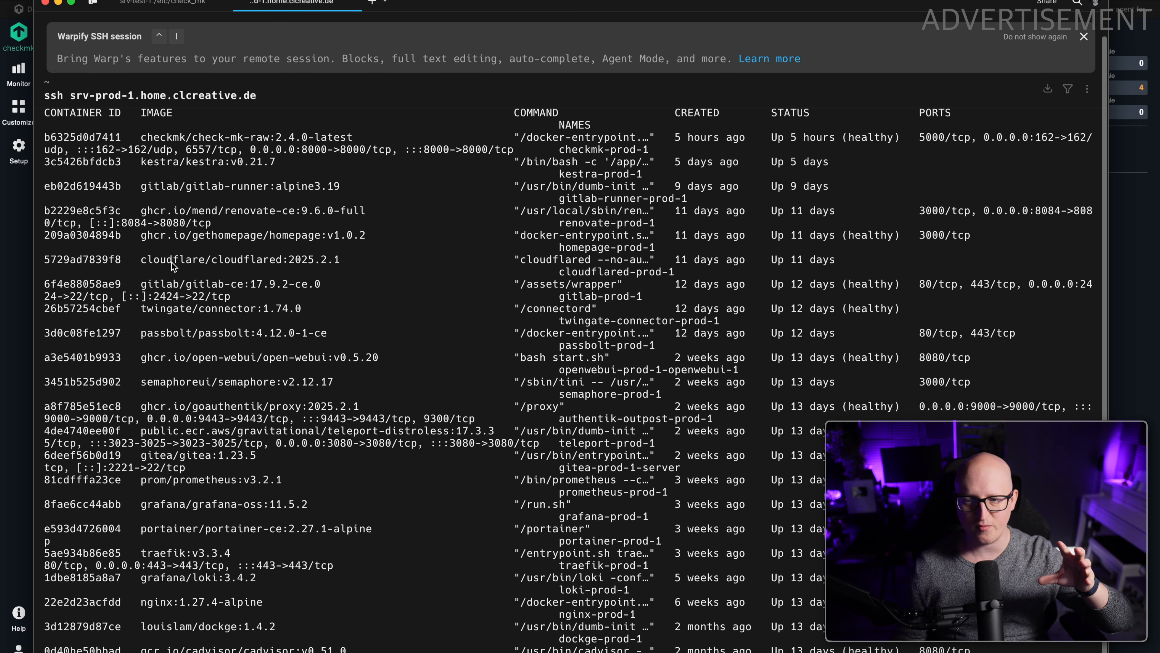
# Return from the terminal to Checkmk in the browser and start adding a new host in the Main folder.
pyautogui.click(219, 279)
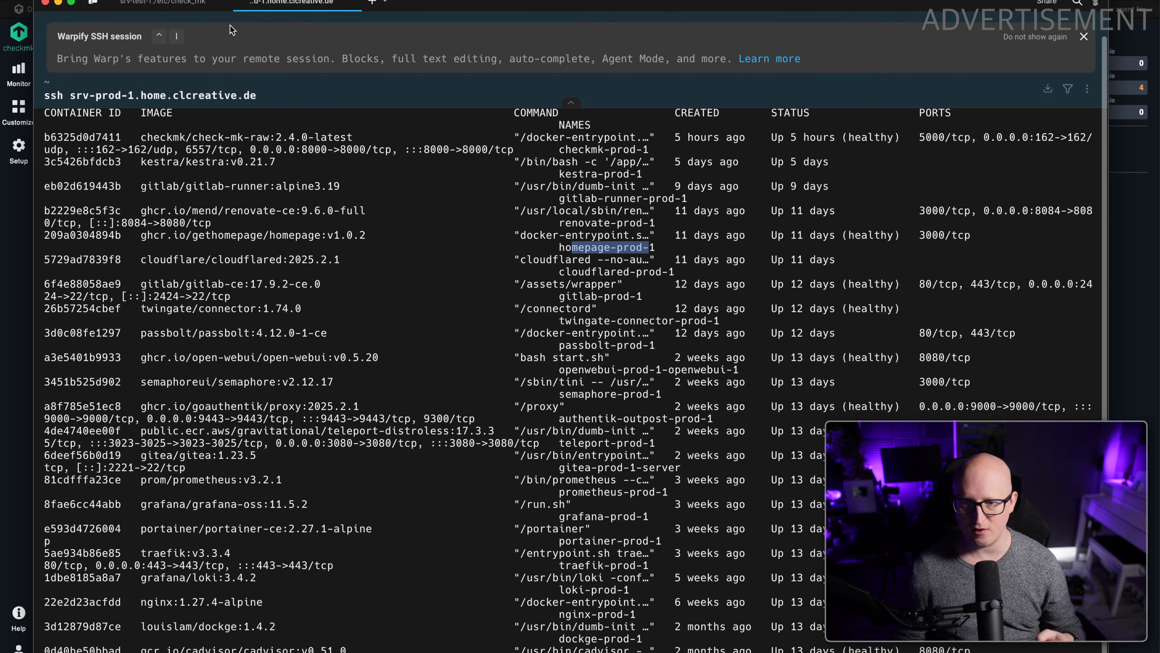
pyautogui.click(153, 3)
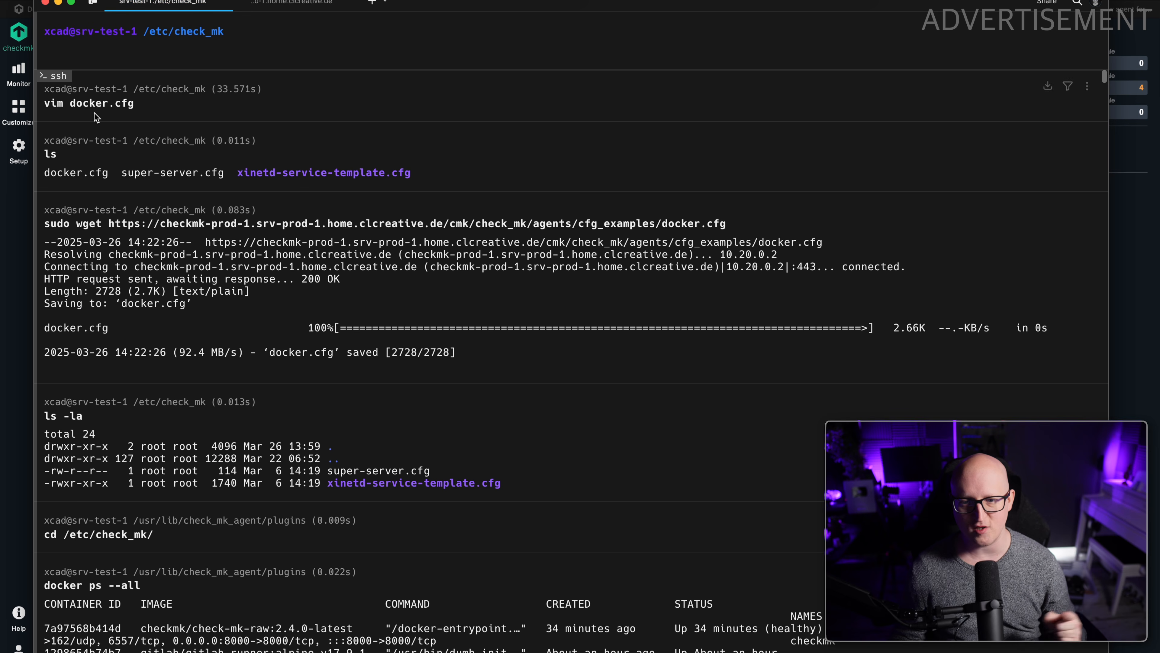
pyautogui.click(18, 224)
pyautogui.click(18, 153)
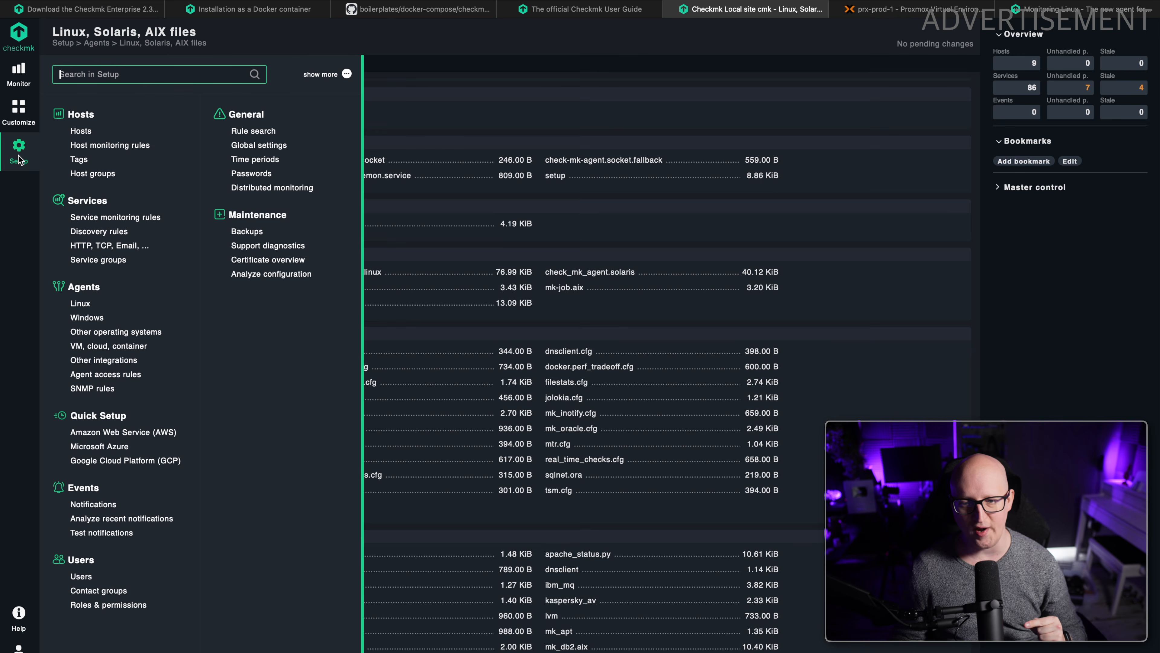
pyautogui.click(81, 133)
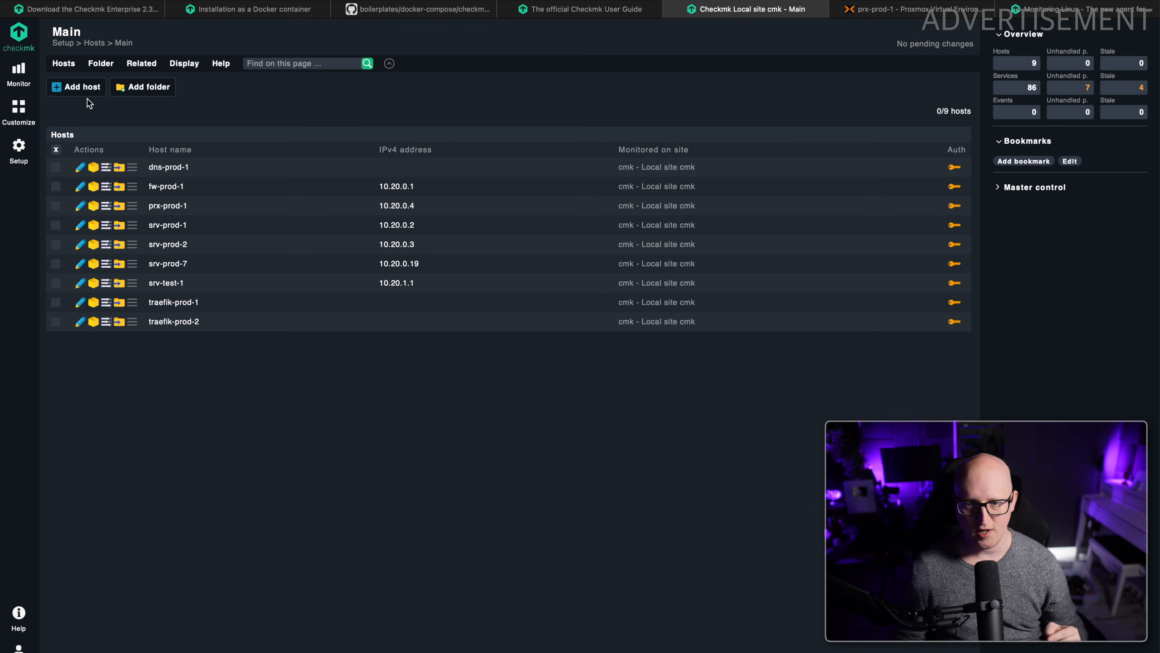
pyautogui.click(87, 91)
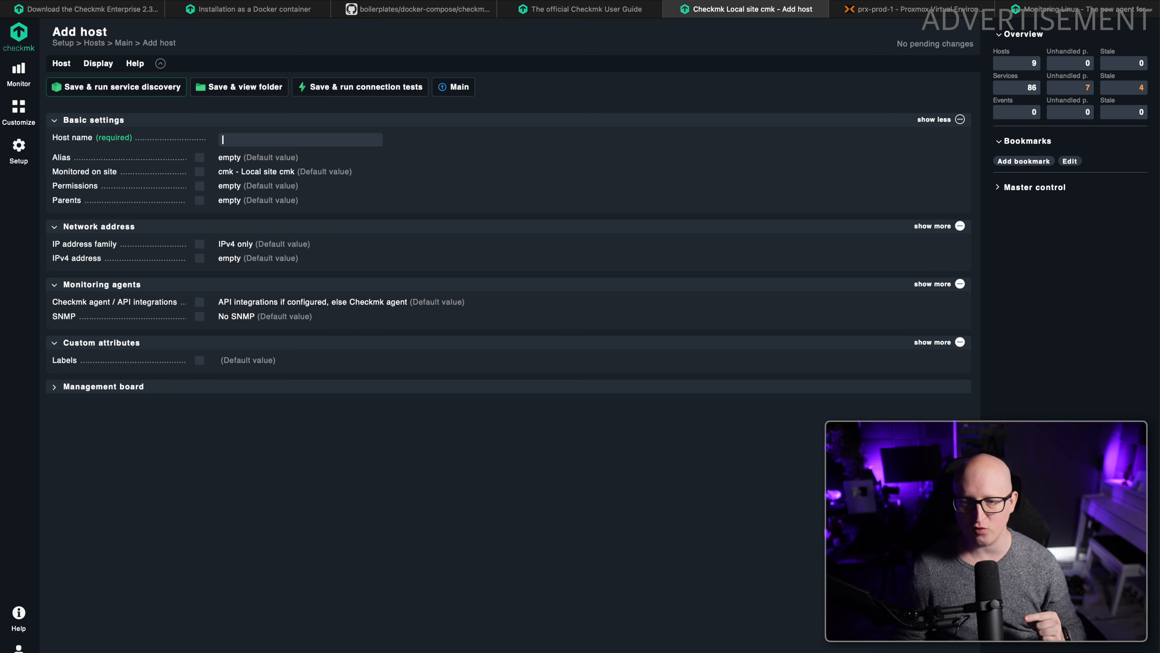
# List all Docker containers on srv-test-1 and use the container name gitlab-runner-1 as the new host's name.
pyautogui.click(539, 652)
pyautogui.write('docker ps --all')
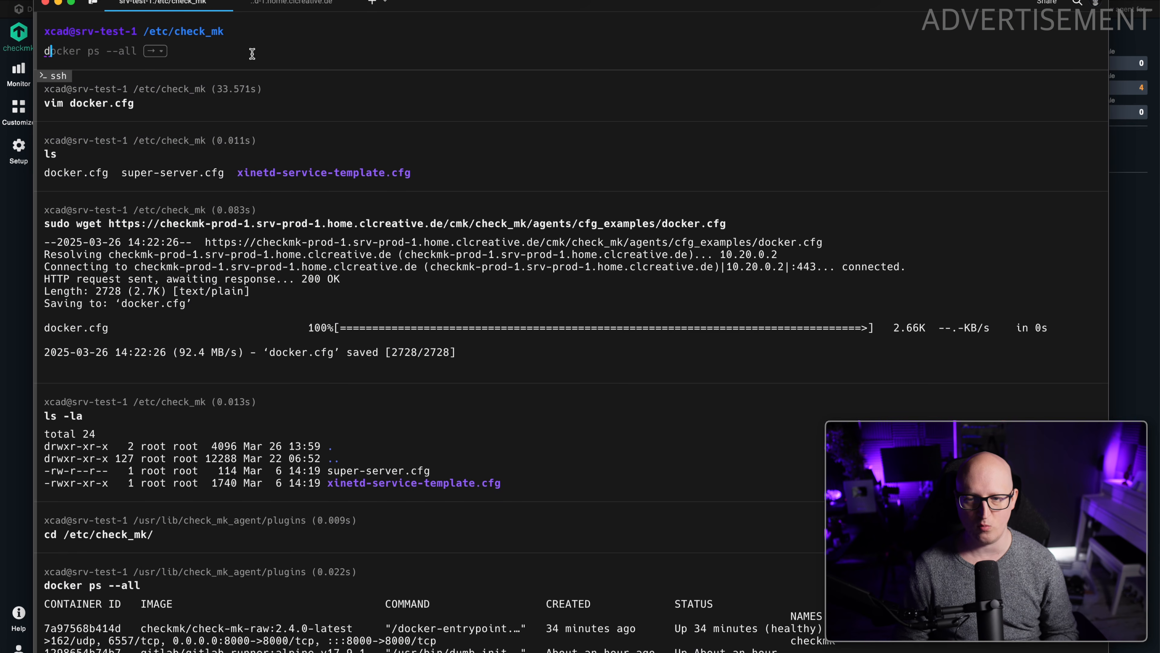
pyautogui.press('Return')
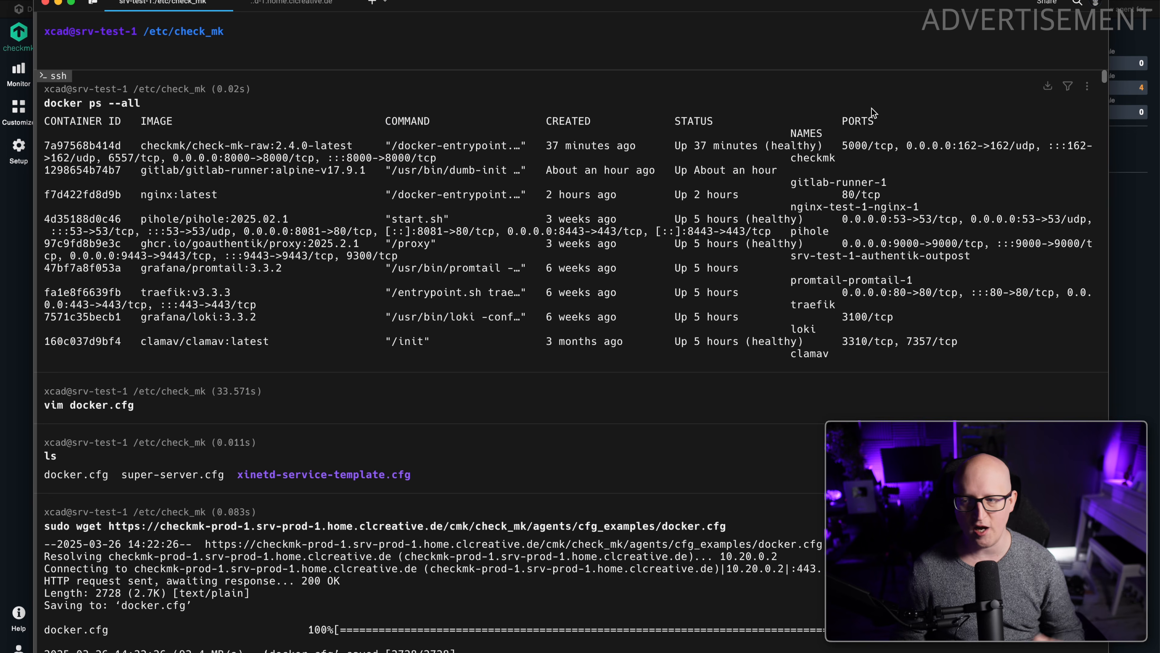
pyautogui.moveTo(791, 185); pyautogui.dragTo(886, 188)
pyautogui.press('super+Tab')
pyautogui.press('super+v')
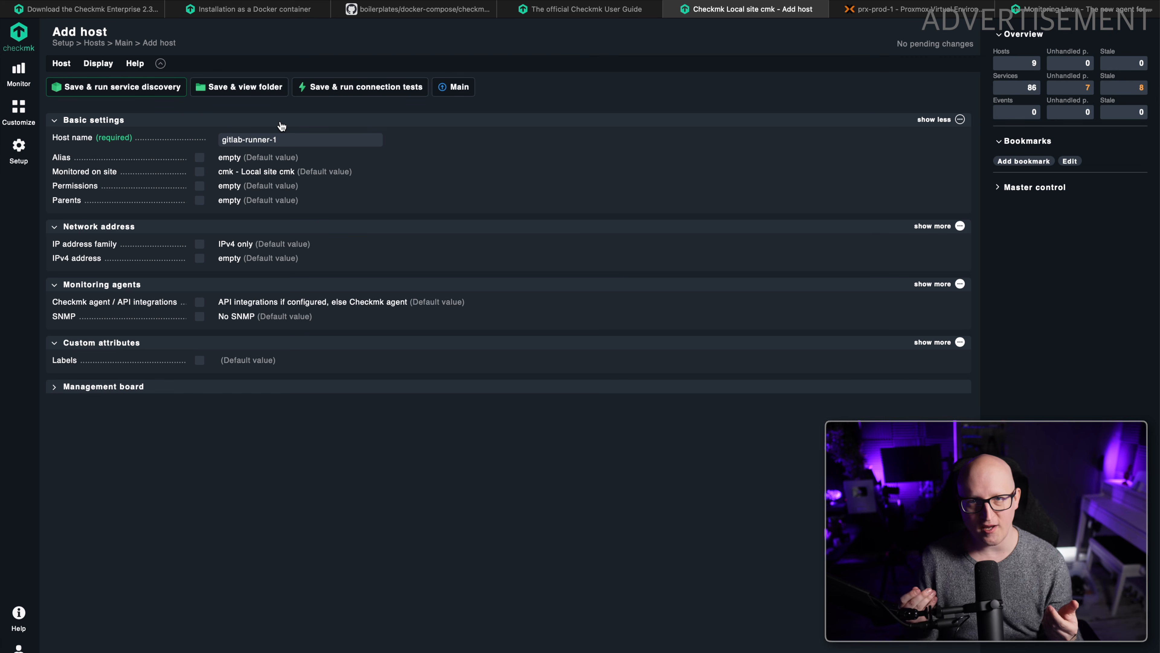
# Set gitlab-runner-1 to No IP and "No API integrations, no Checkmk agent", then save it and run service discovery.
pyautogui.click(201, 247)
pyautogui.click(241, 248)
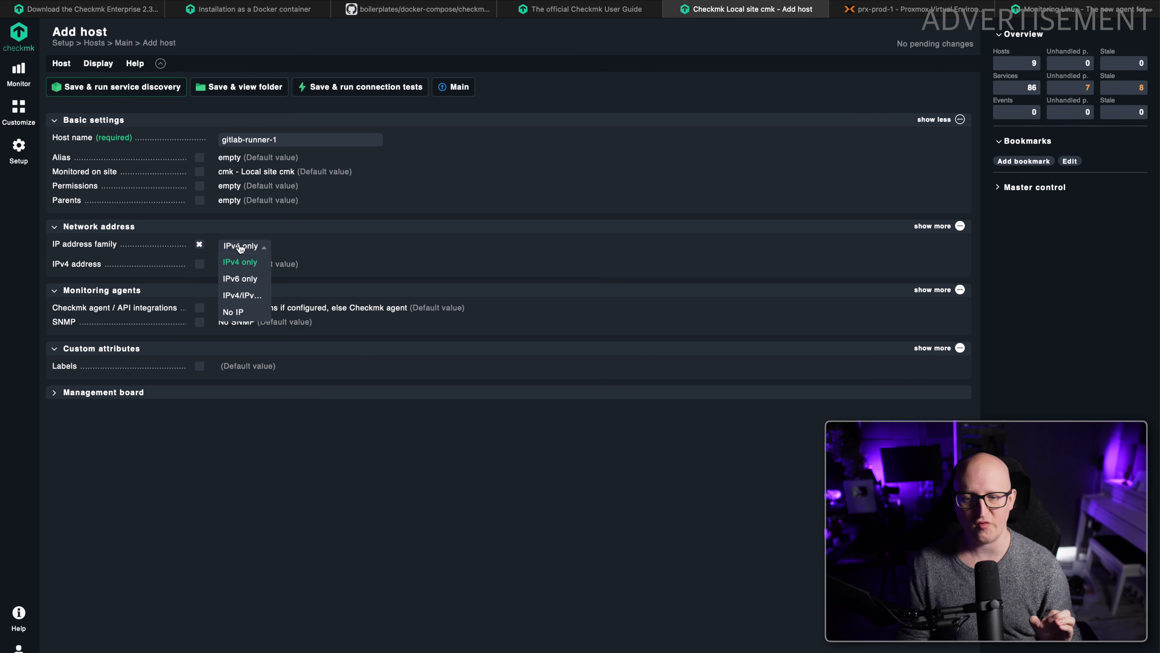
pyautogui.click(234, 312)
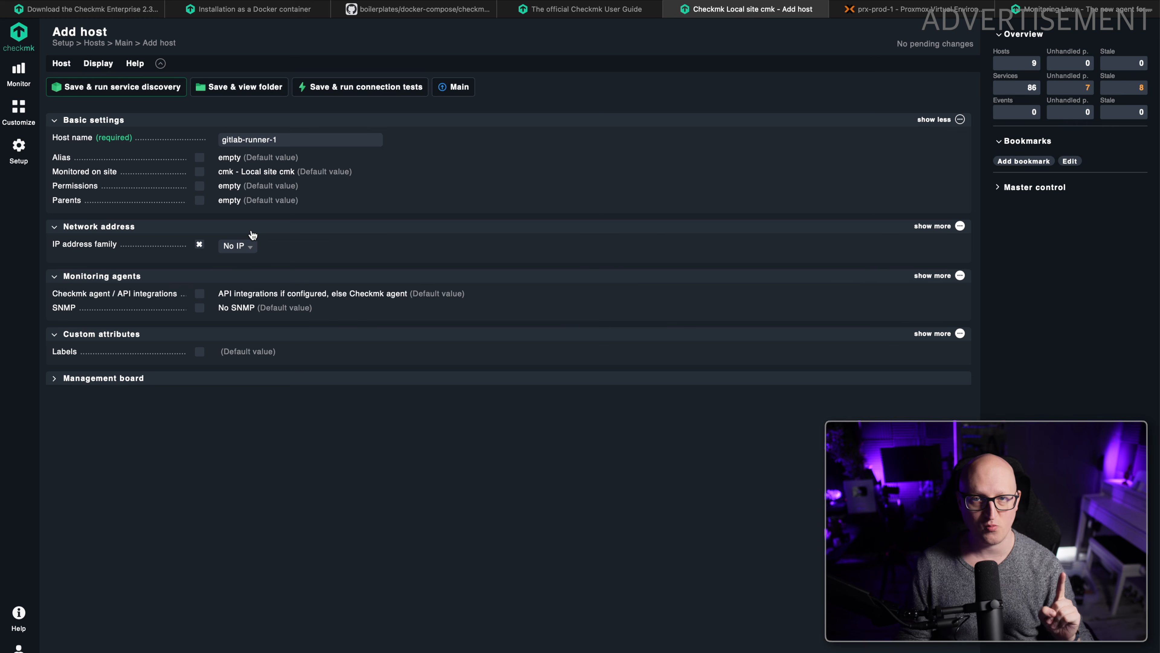
pyautogui.click(238, 297)
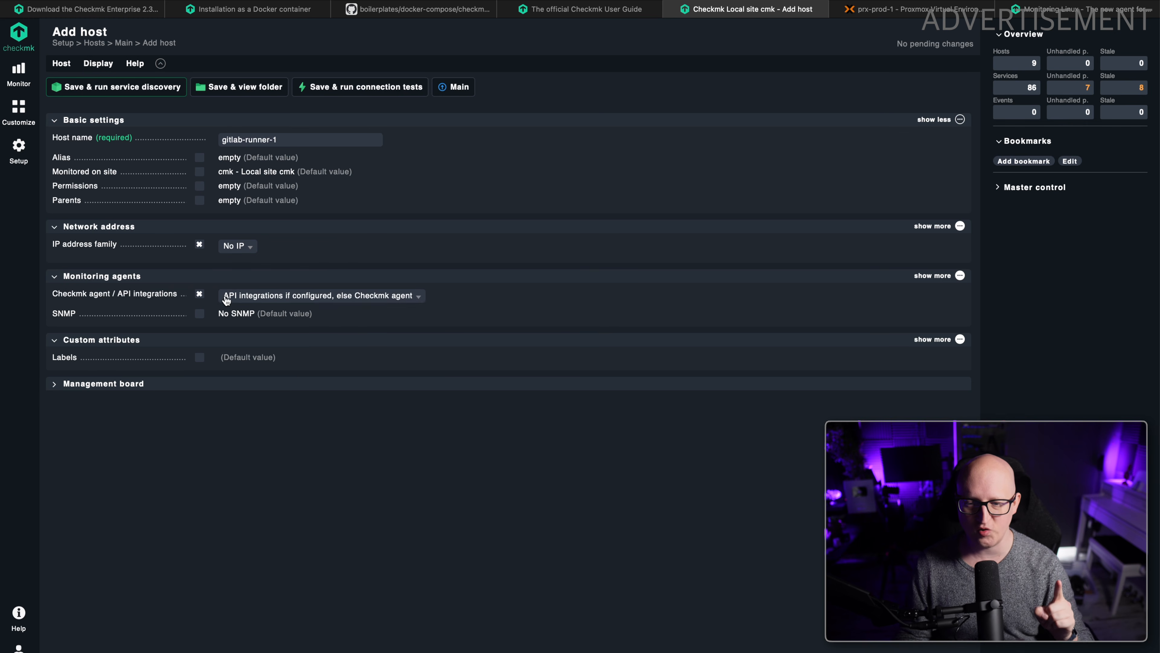
pyautogui.click(227, 299)
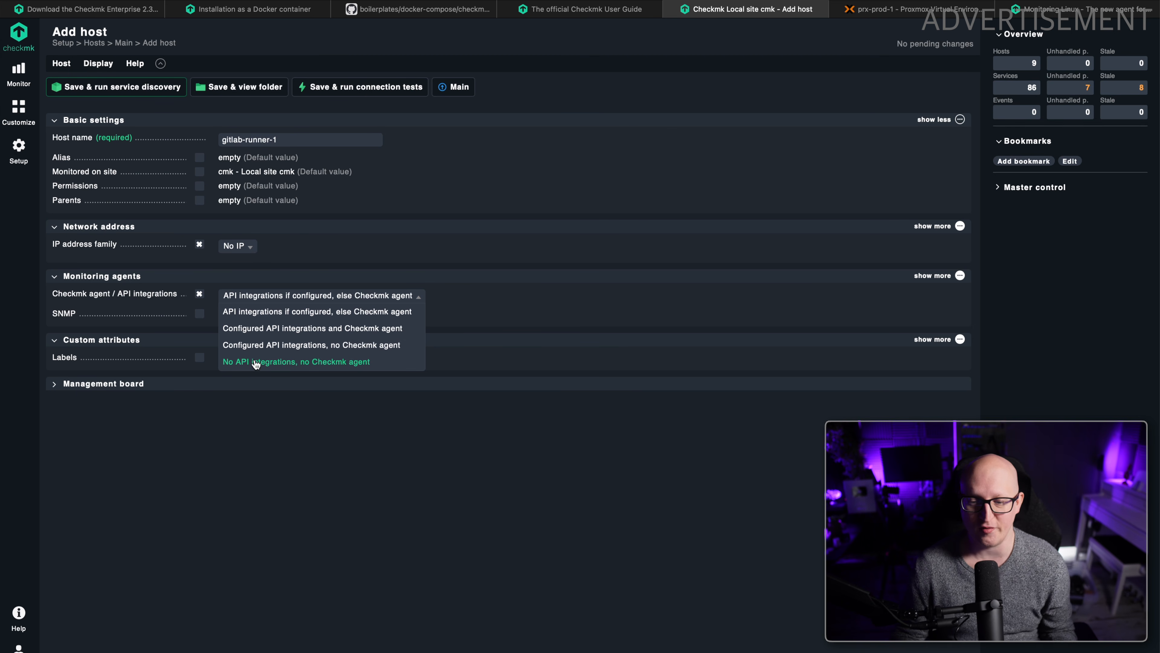
pyautogui.click(246, 363)
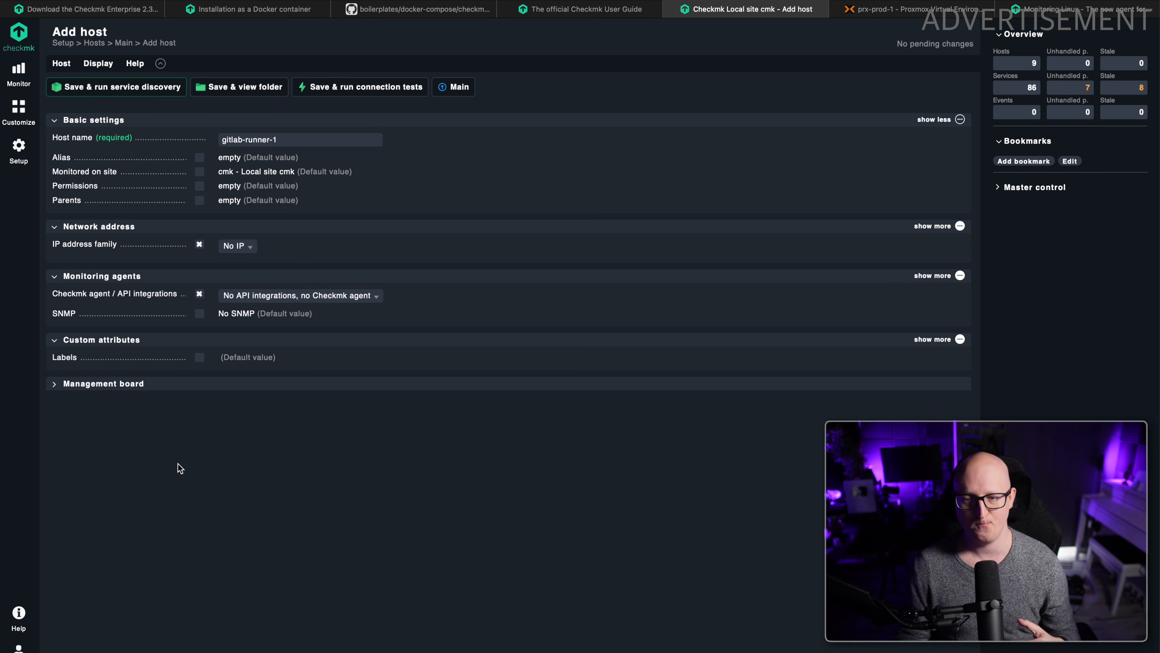
pyautogui.click(118, 88)
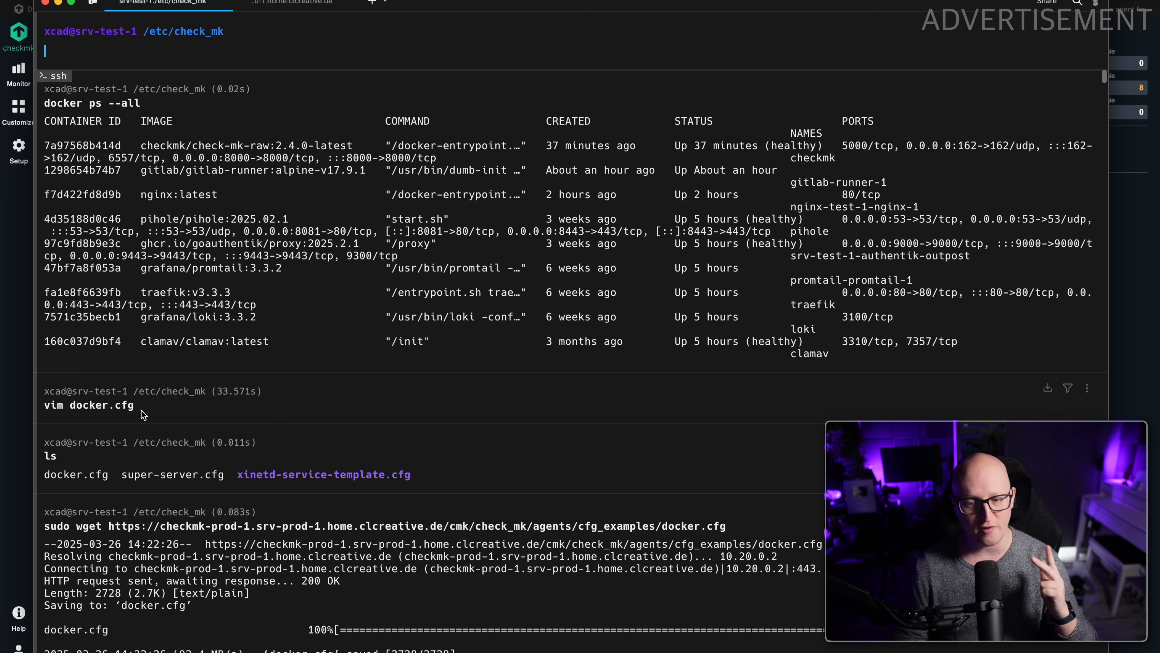
# Add the Docker container status, Memory and Uptime services of gitlab-runner-1 to monitoring.
pyautogui.moveTo(139, 408); pyautogui.dragTo(50, 408)
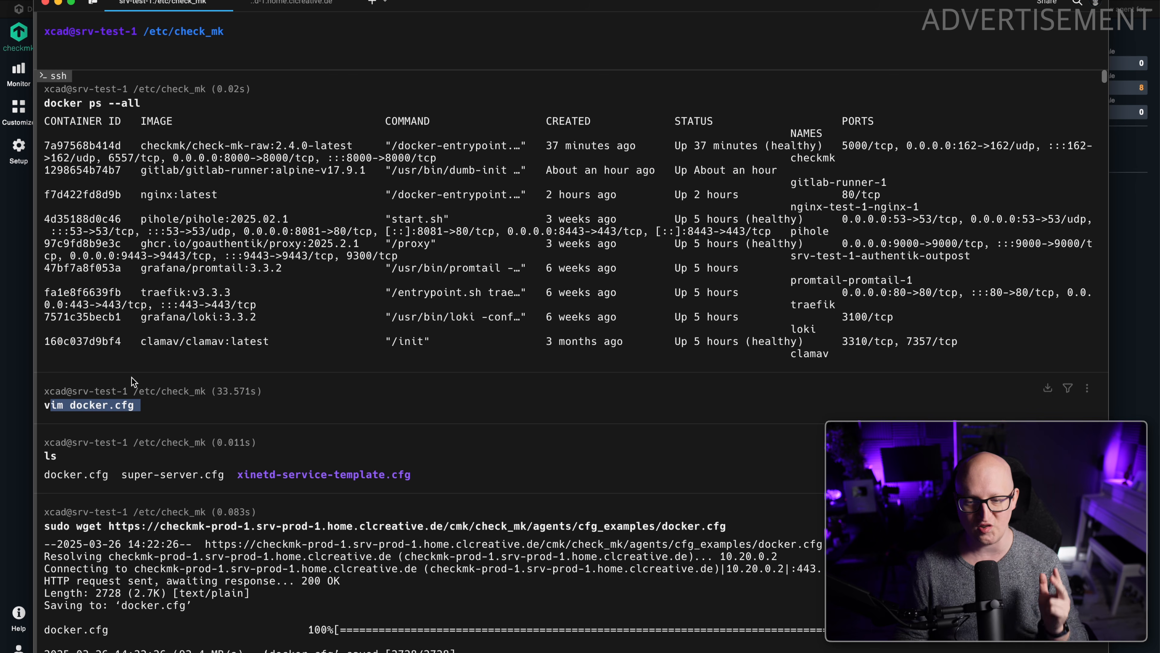
pyautogui.click(17, 222)
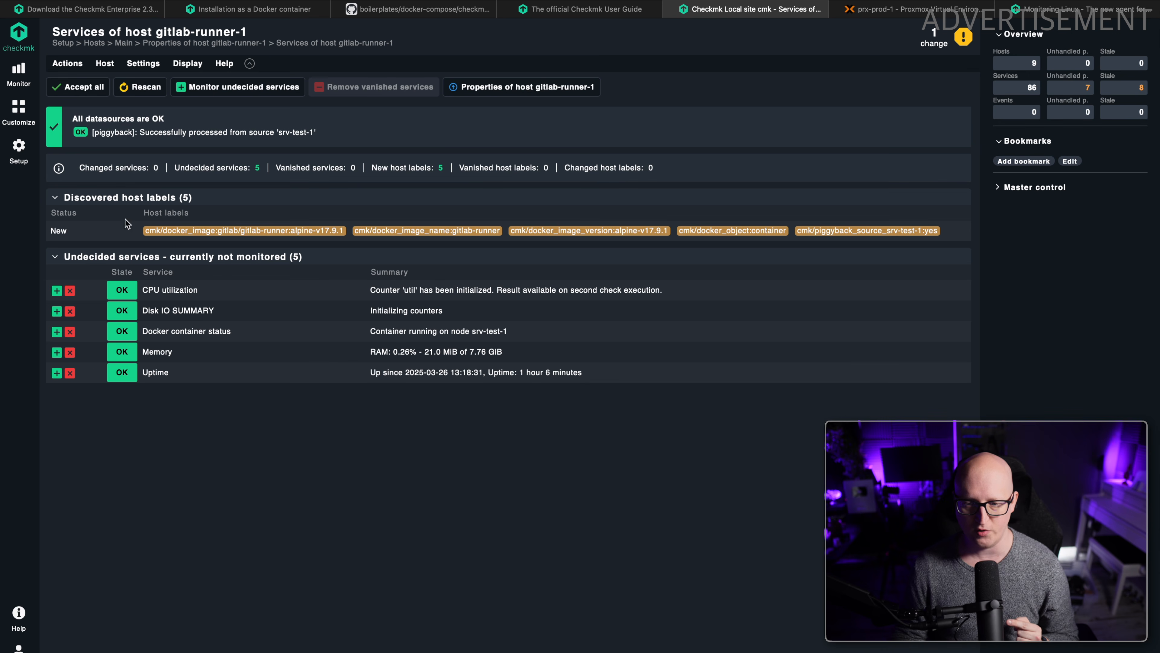
pyautogui.click(56, 331)
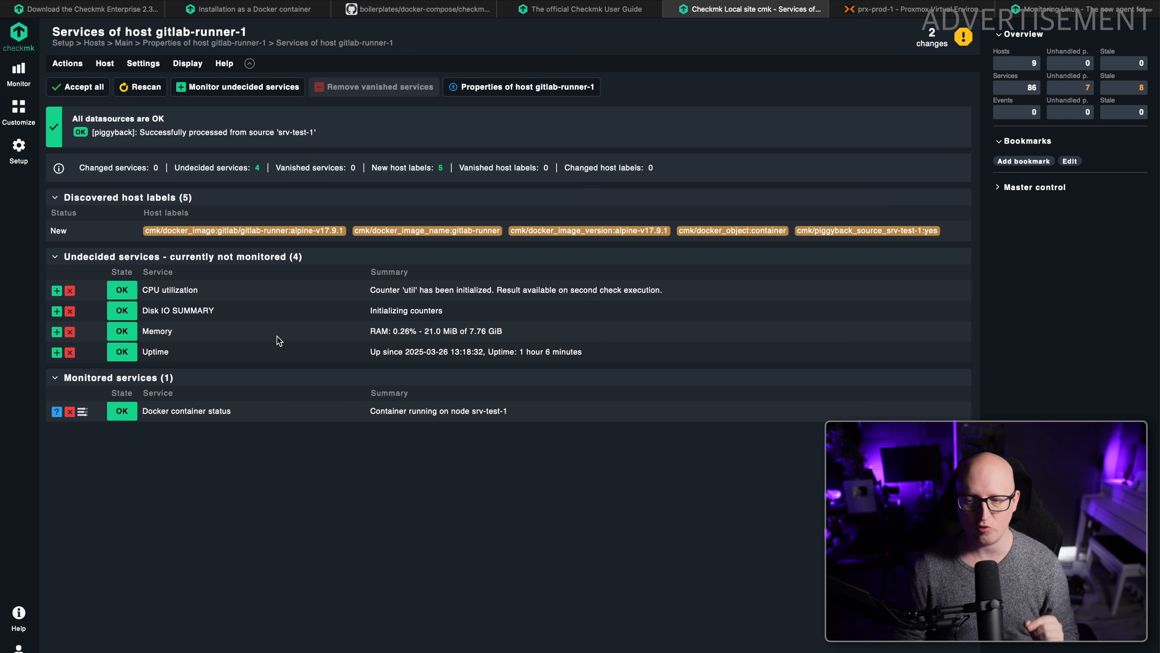
pyautogui.click(56, 332)
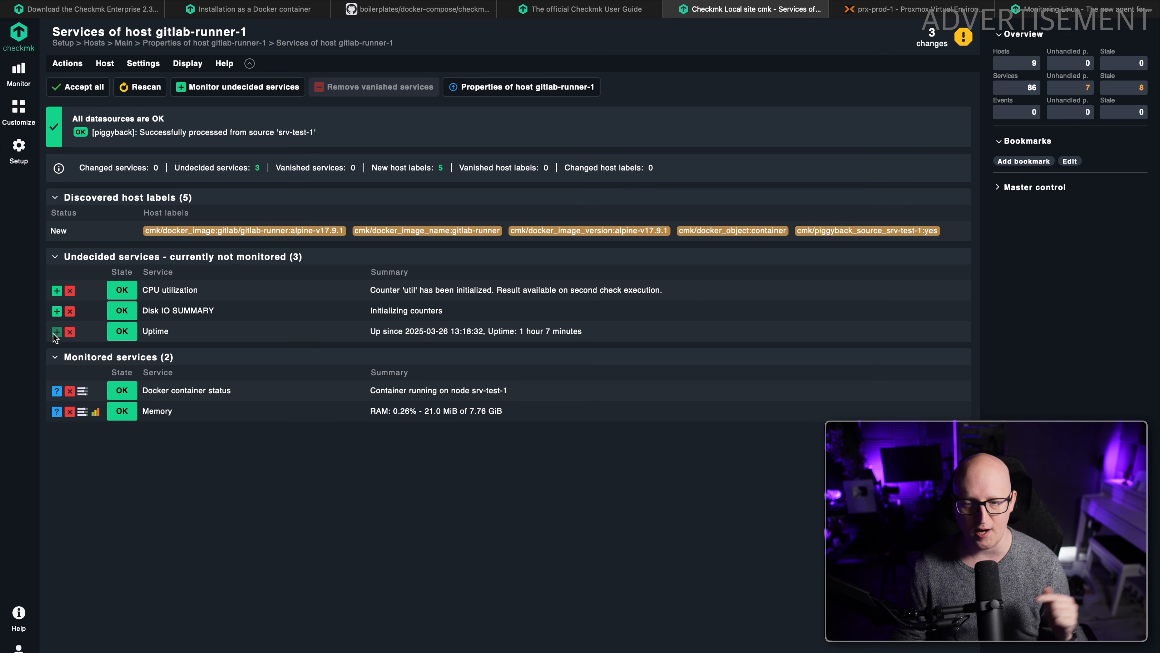
pyautogui.click(56, 332)
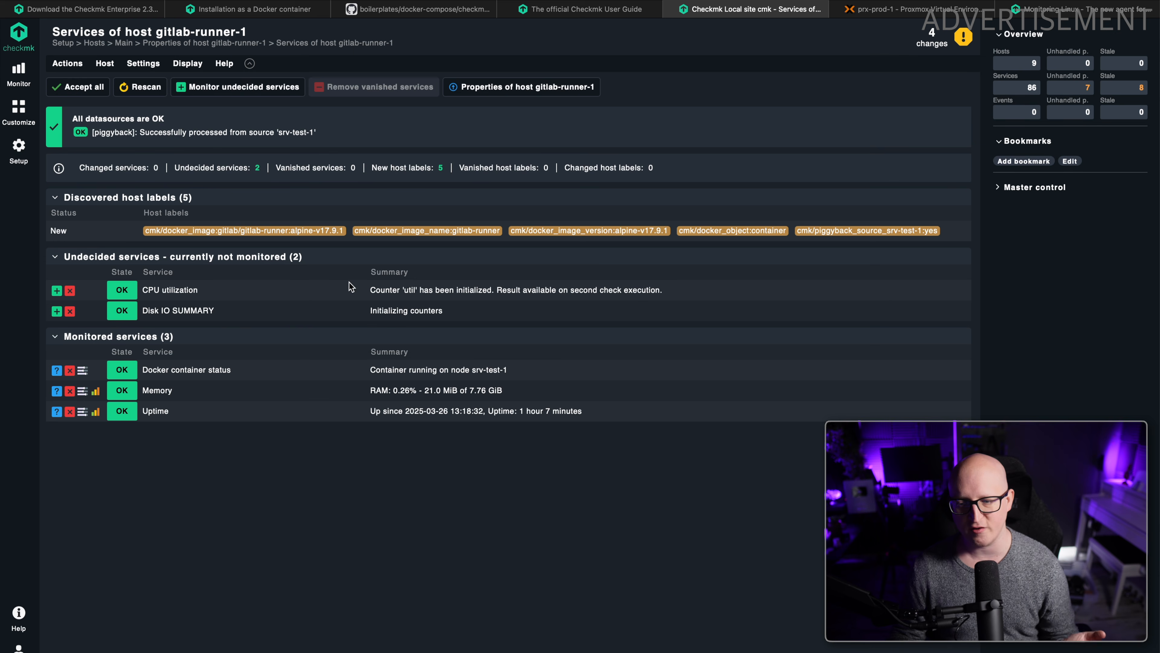
# Disable the remaining undecided services of gitlab-runner-1 and update its host labels.
pyautogui.click(69, 63)
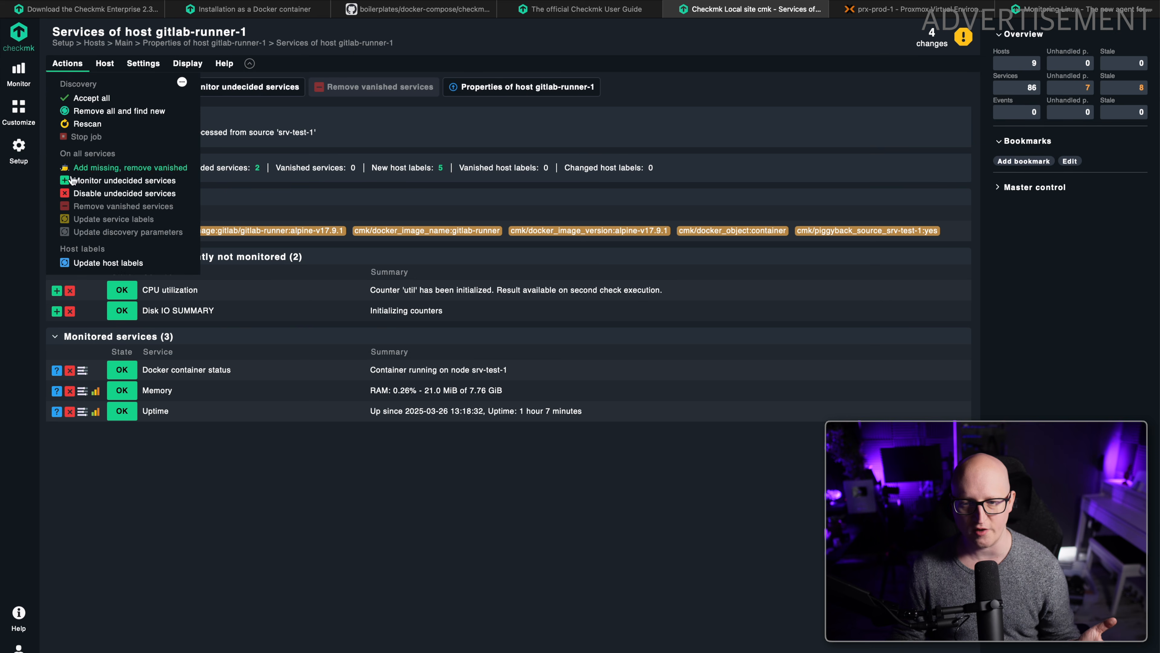
pyautogui.click(86, 197)
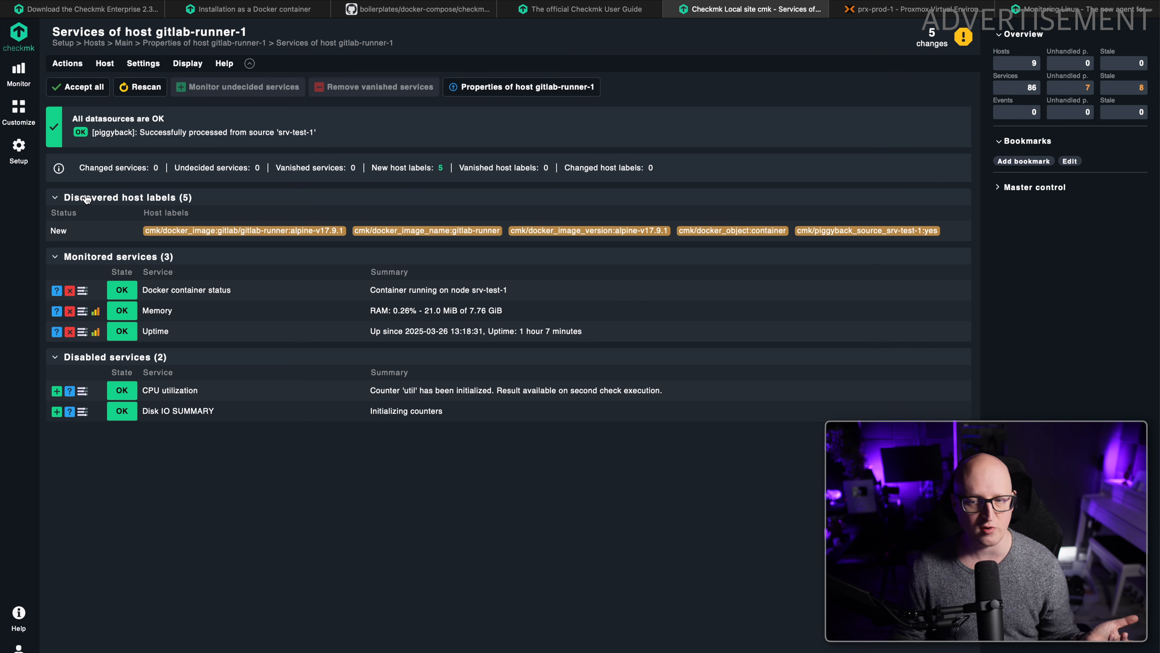
pyautogui.click(67, 64)
pyautogui.click(82, 264)
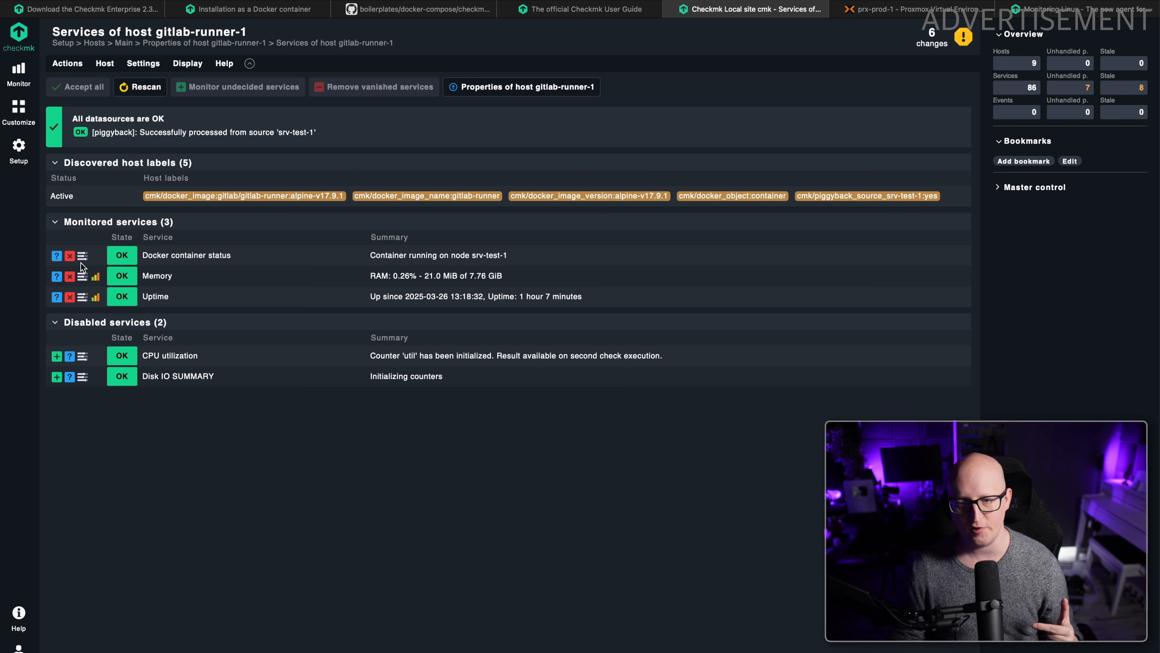
# Activate the pending changes on Local site cmk and open the monitoring view of all hosts.
pyautogui.click(929, 44)
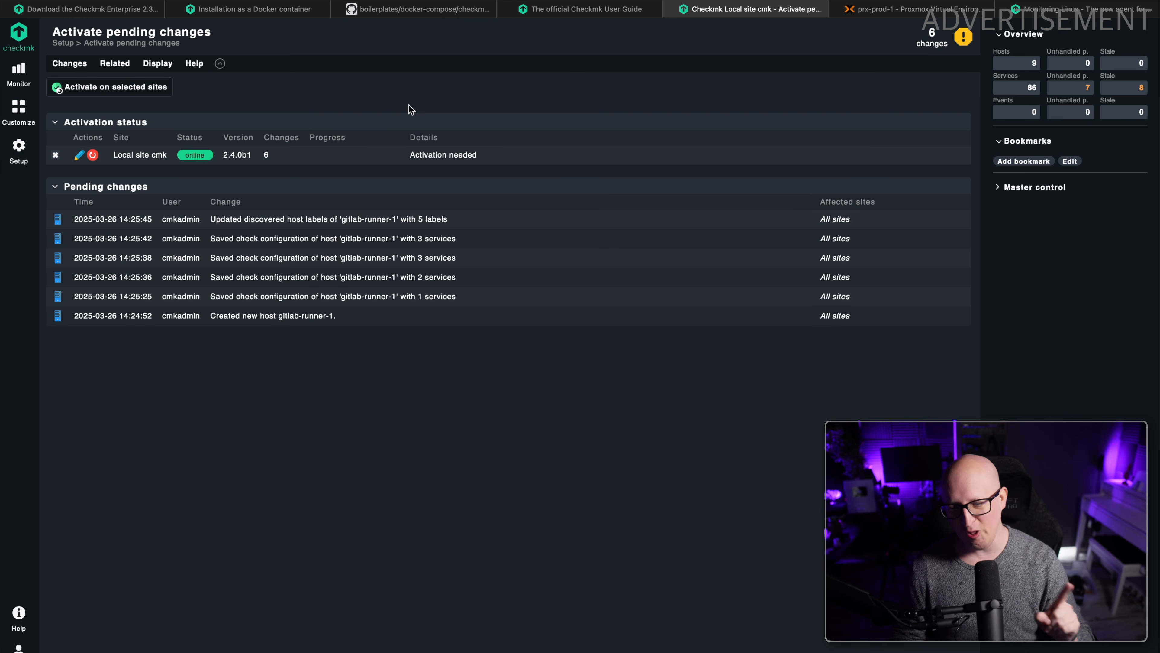
pyautogui.click(127, 97)
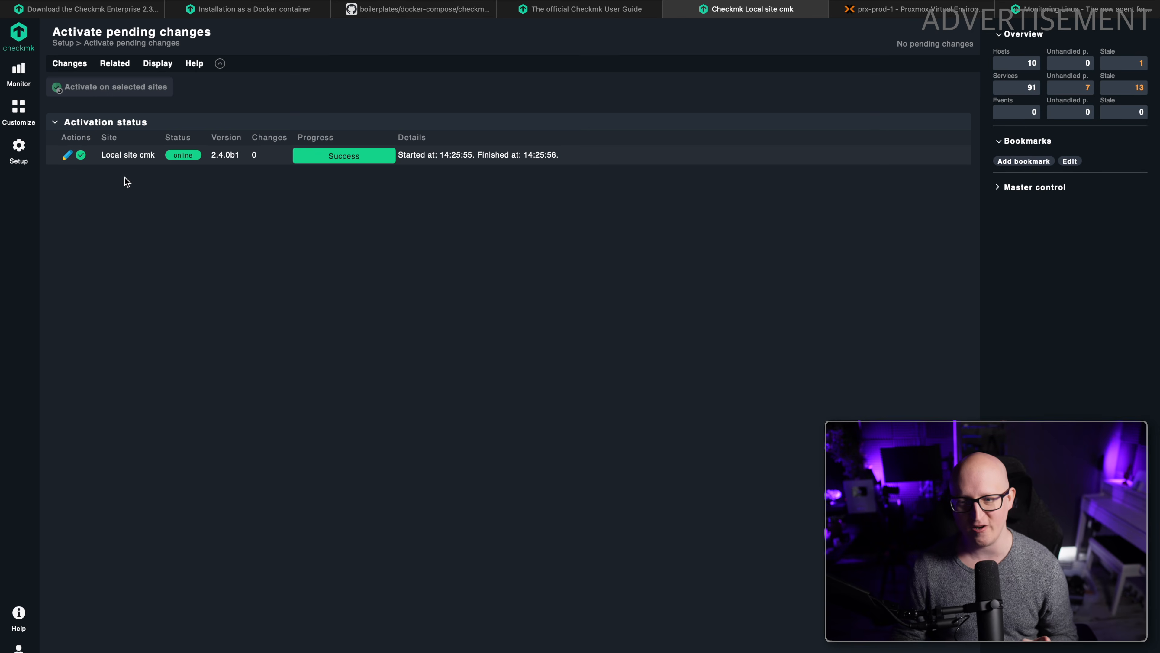
pyautogui.click(19, 66)
pyautogui.click(86, 145)
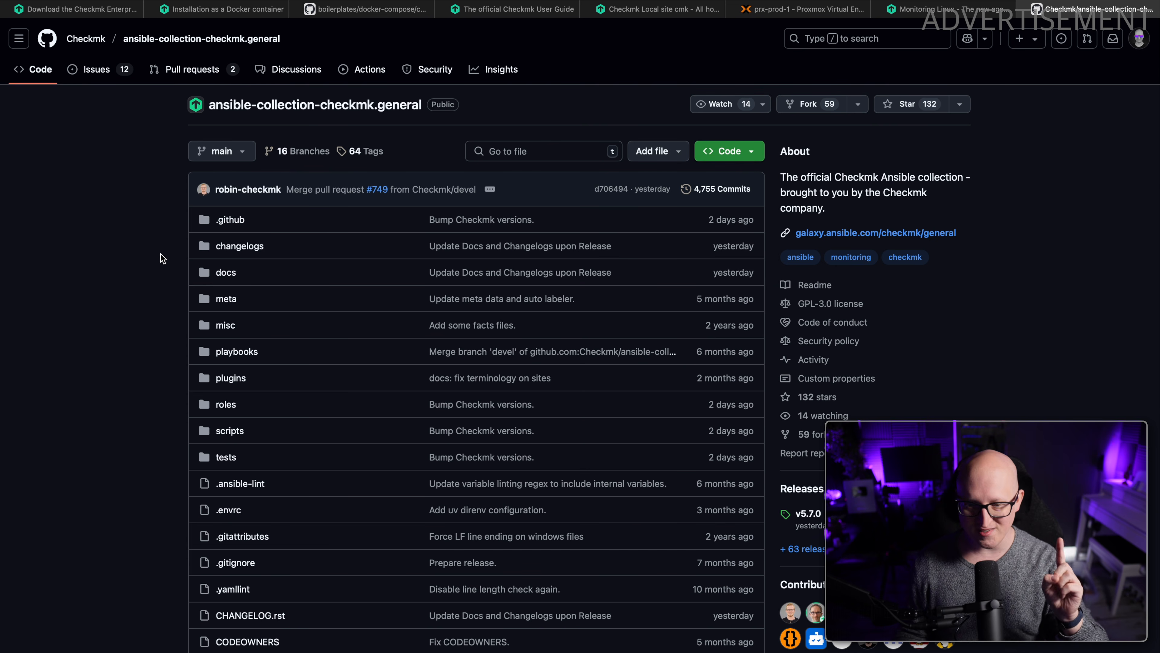
# Review the included inventory and lookup plugins in the ansible-collection-checkmk.general README on GitHub.
pyautogui.scroll(-10, 324, 142)
pyautogui.scroll(-14, 328, 236)
pyautogui.scroll(-8, 336, 243)
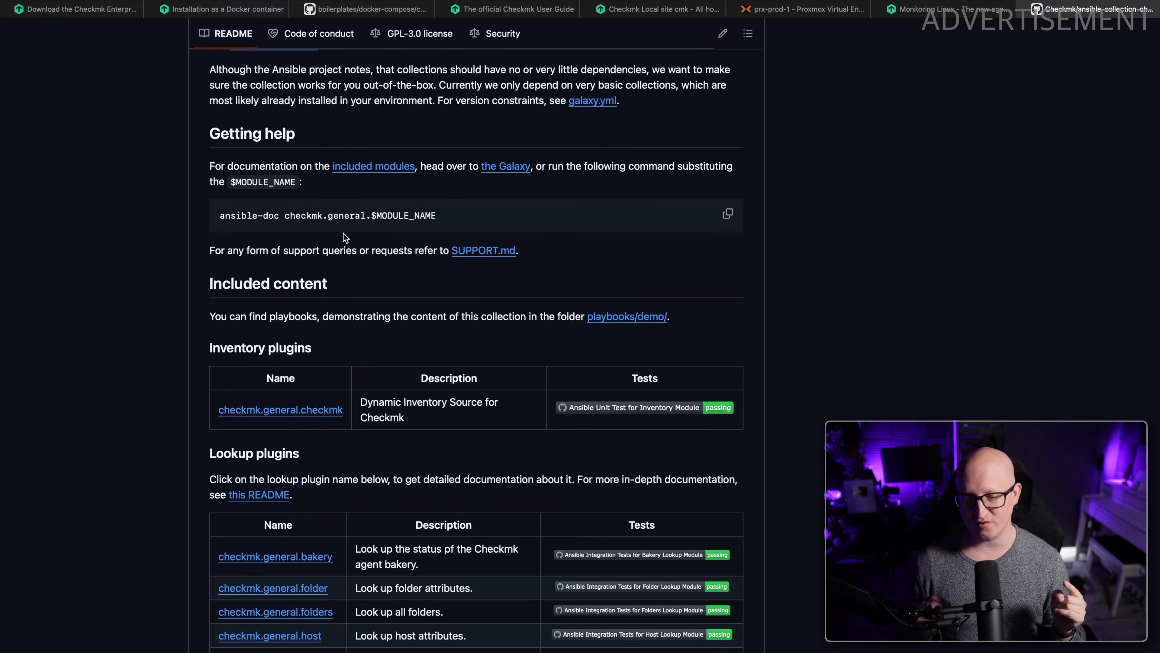
pyautogui.scroll(-5, 345, 264)
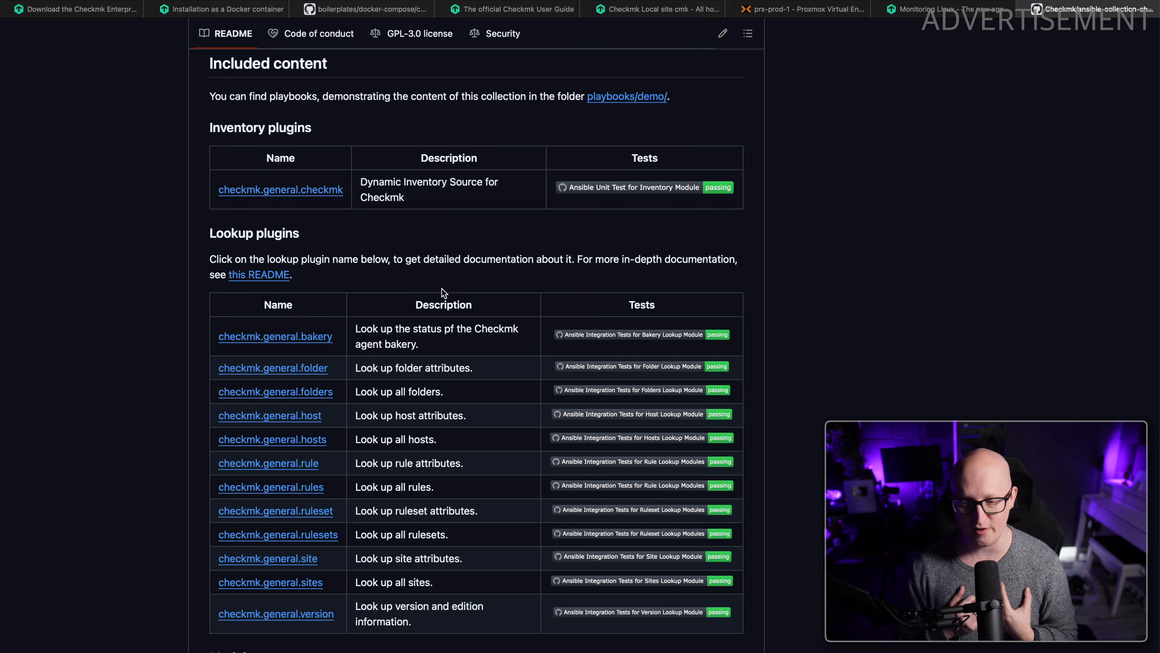
pyautogui.scroll(-3, 356, 280)
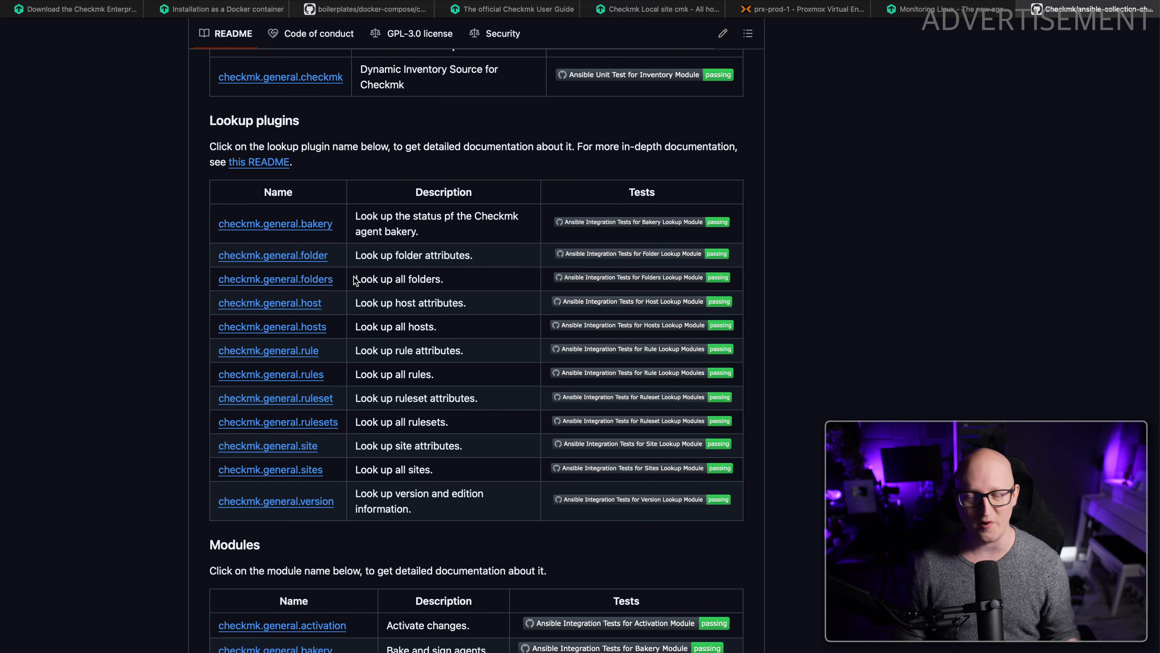
# Check the lookup plugin and module tables of the Ansible collection README and close the GitHub page.
pyautogui.scroll(1, 356, 274)
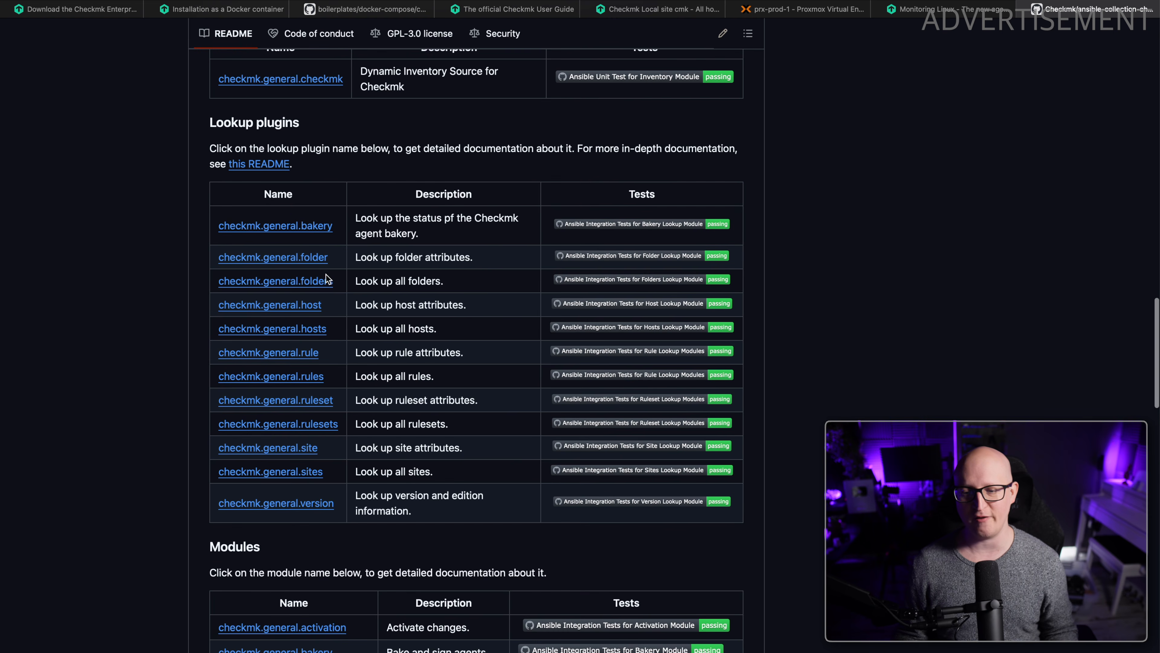
pyautogui.scroll(-4, 277, 313)
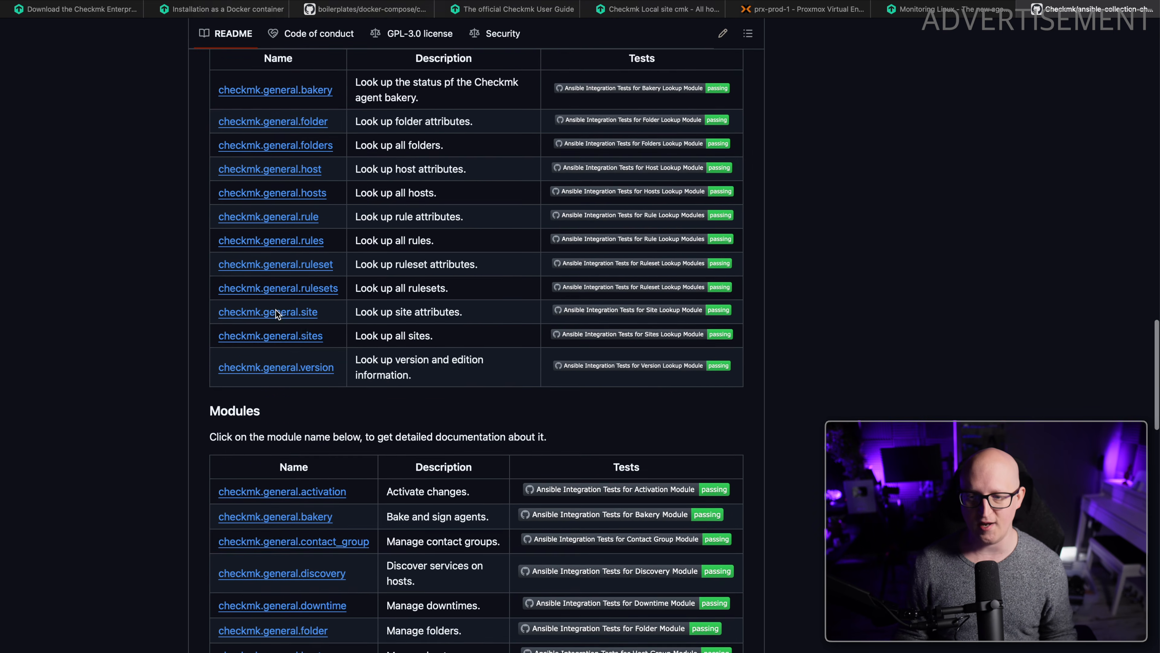
pyautogui.scroll(20, 276, 314)
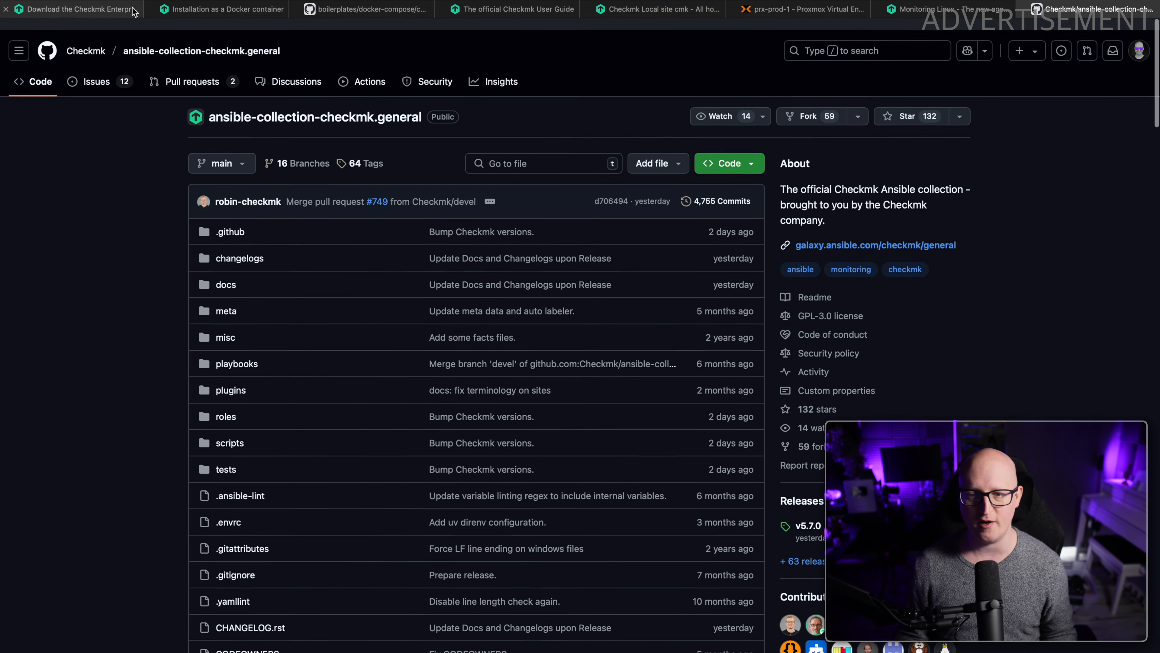
pyautogui.press('super+w')
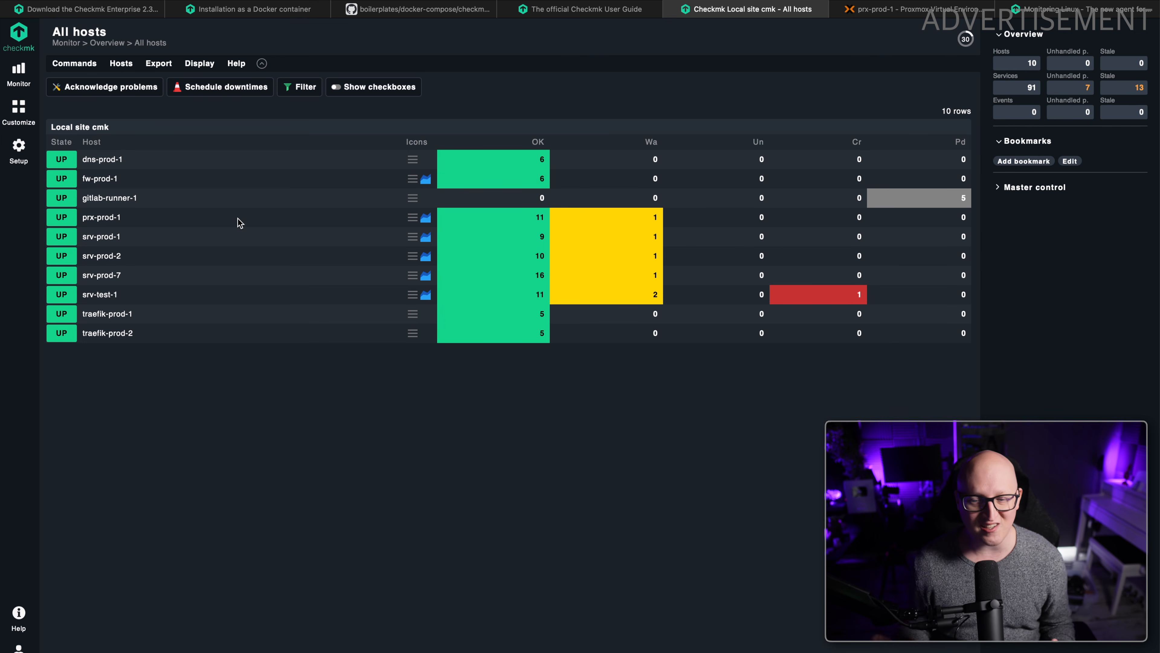
# Open the host configuration list in Checkmk's setup and inspect the prx-prod-1 entry.
pyautogui.click(17, 145)
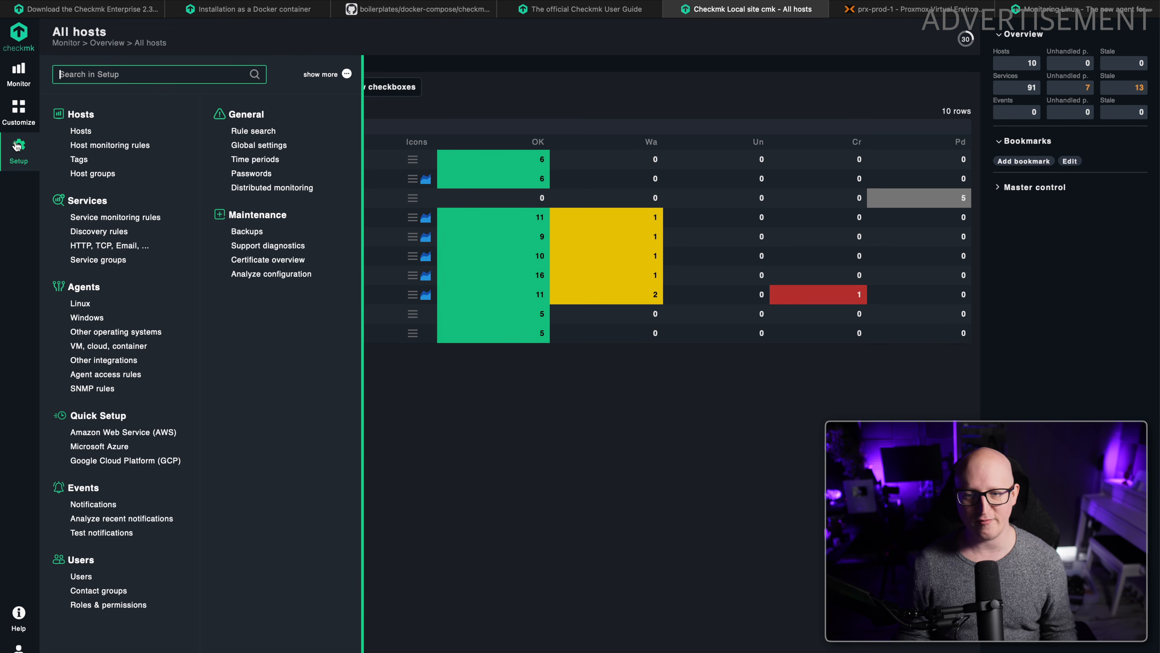
pyautogui.click(81, 131)
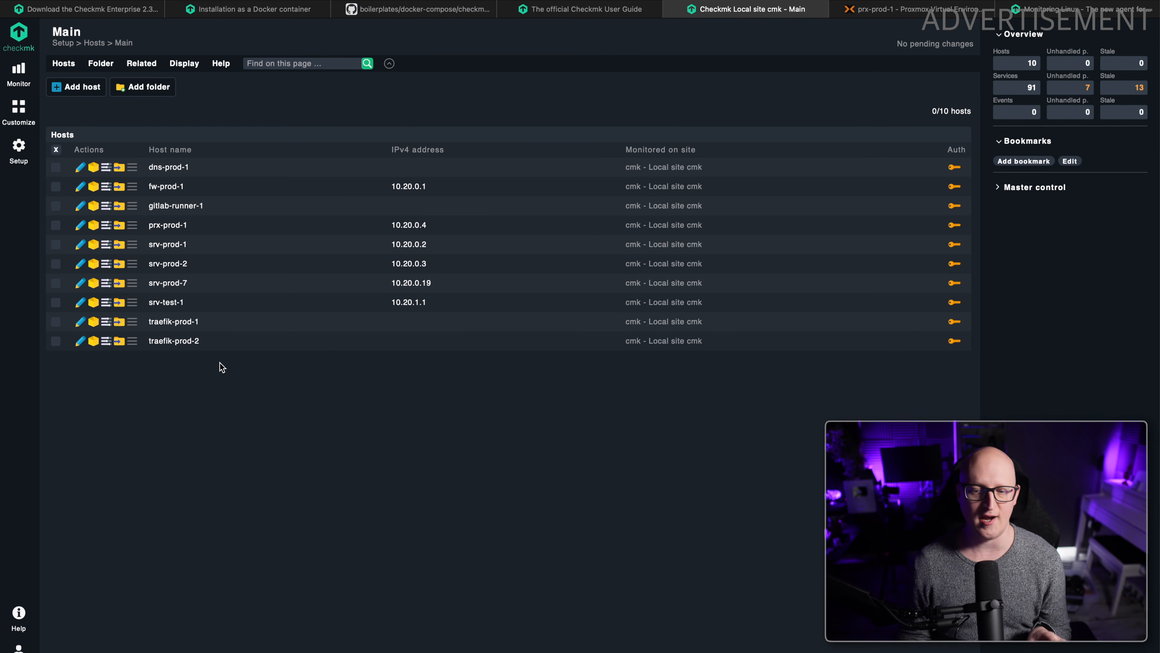
pyautogui.moveTo(202, 228); pyautogui.dragTo(152, 231)
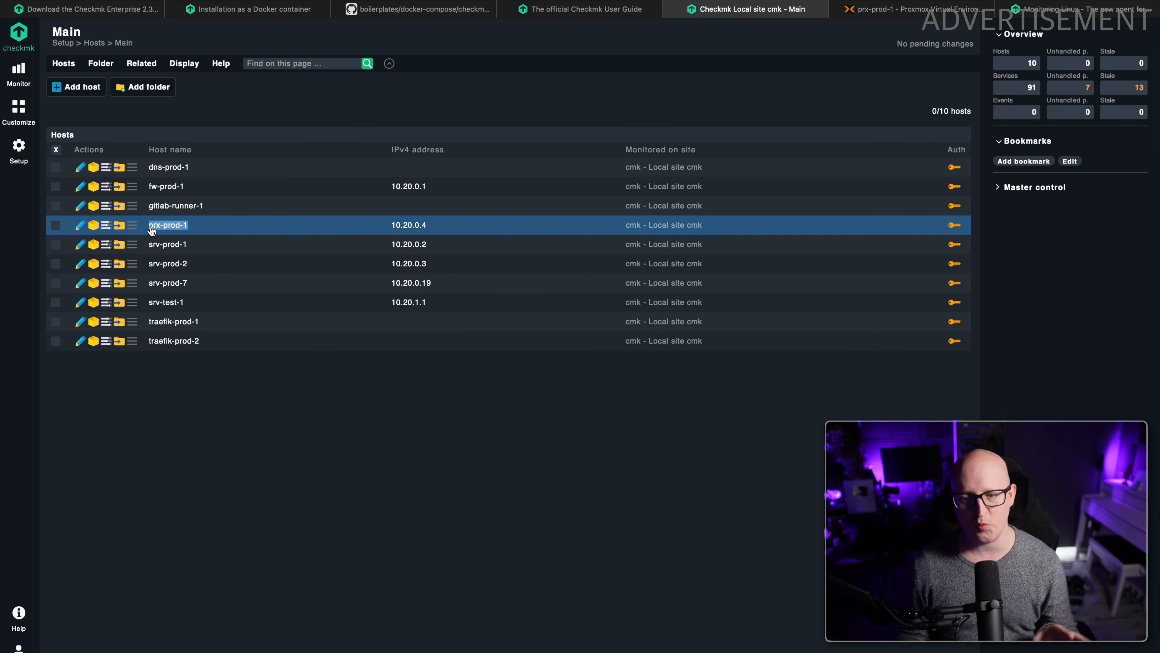
pyautogui.click(205, 402)
pyautogui.click(55, 224)
pyautogui.click(54, 229)
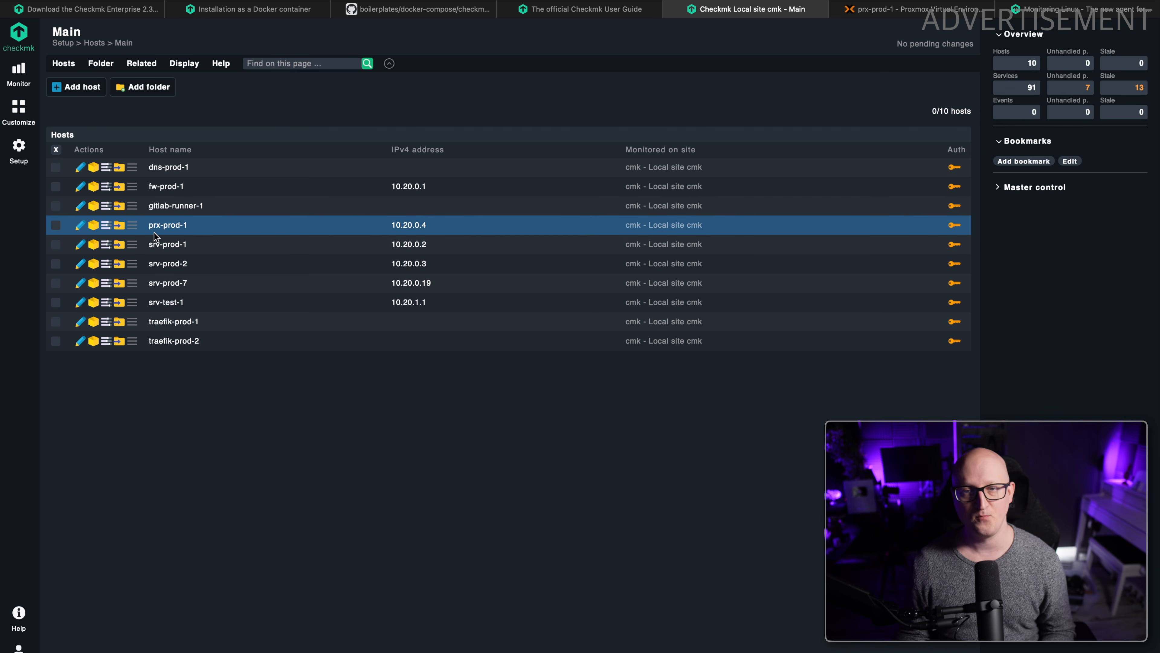
# Copy the download link of the Linux agent package check-mk-agent_2.4.0b1-1_all.deb.
pyautogui.click(19, 149)
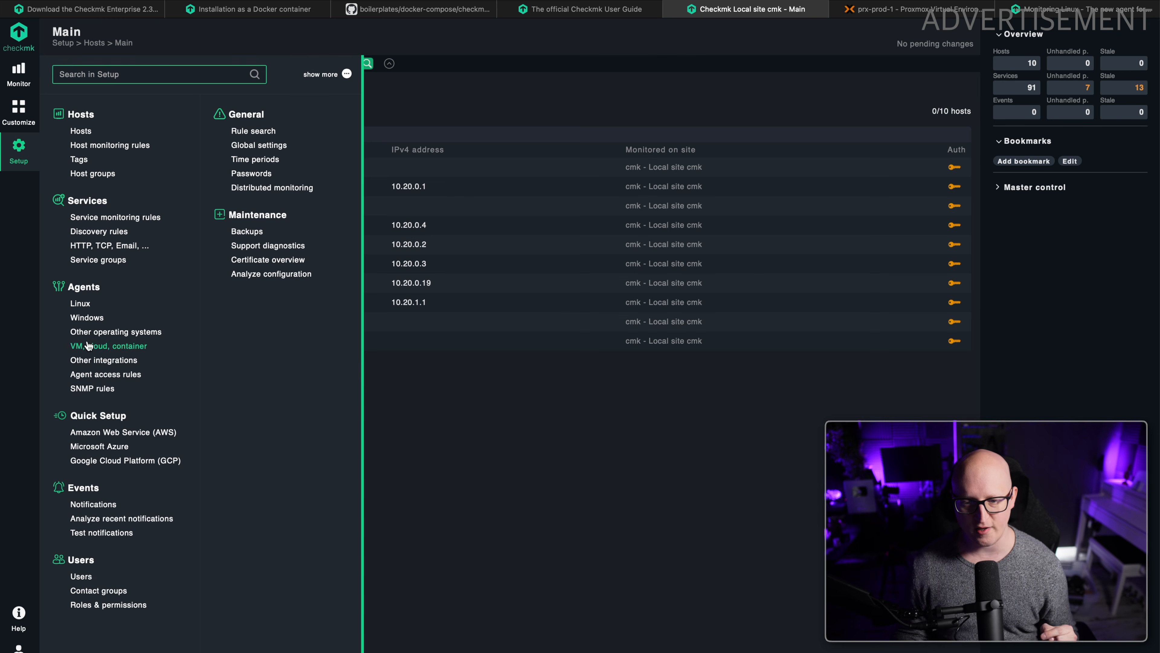
pyautogui.click(81, 303)
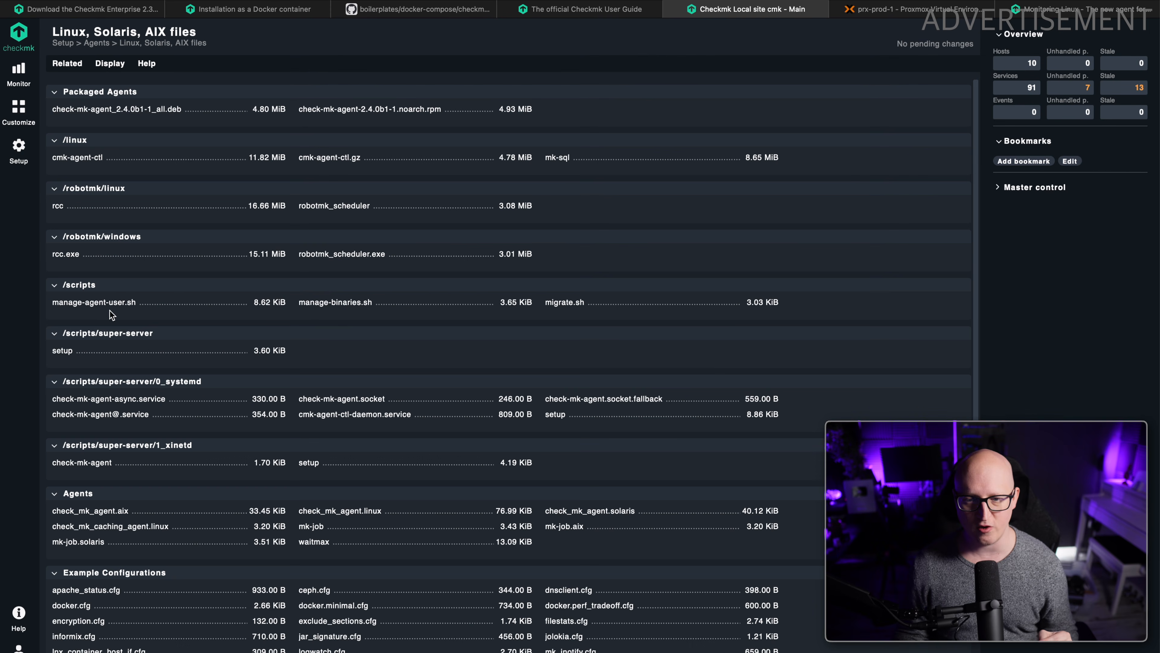
pyautogui.rightClick(169, 110)
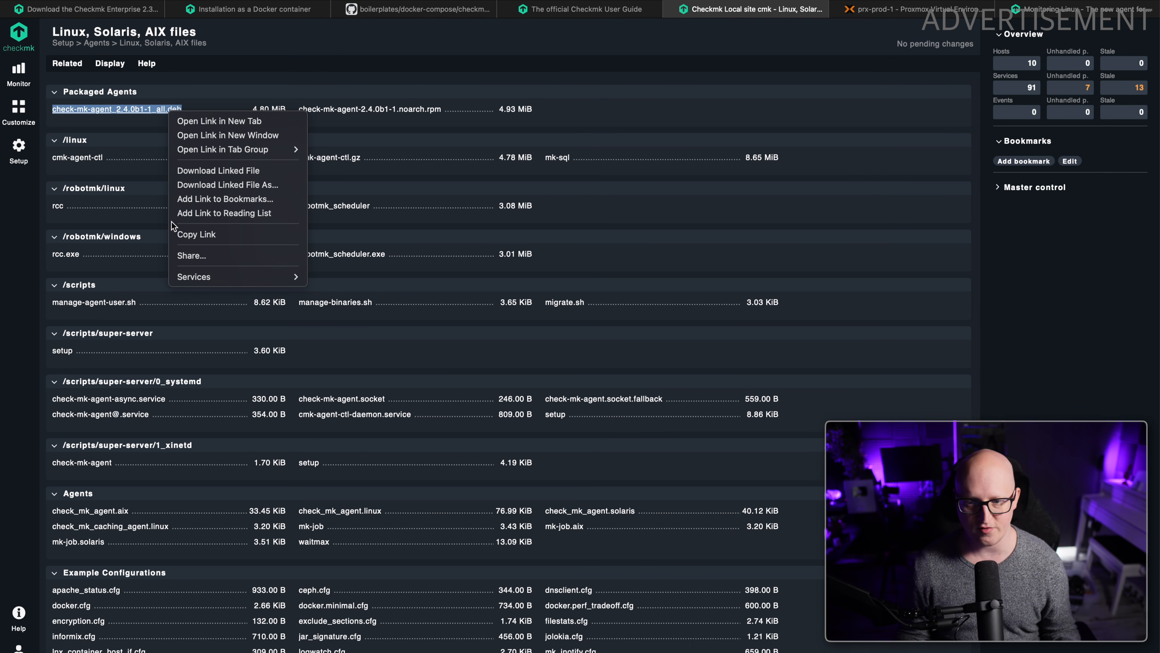
pyautogui.click(196, 230)
# Switch to the Warp terminal, connect via SSH to prx-prod-2.home.clcreative.de accepting its host key, and download the agent package with wget.
pyautogui.press('super+Tab')
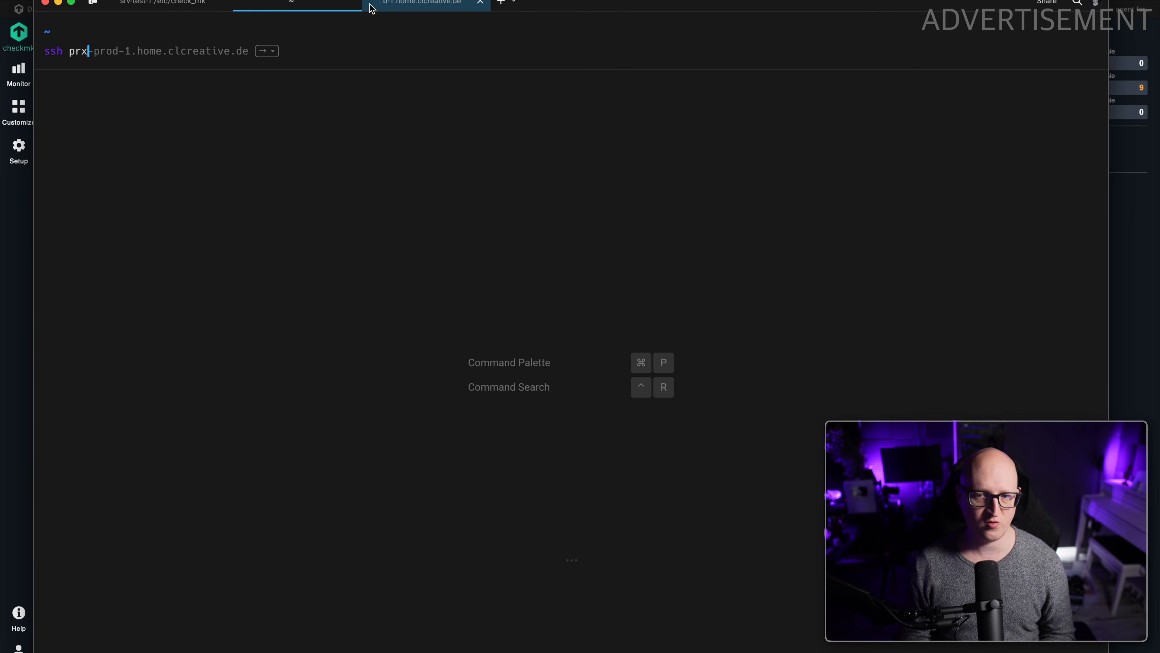
pyautogui.write('rod-2.home.clcreative.de')
pyautogui.press('Return')
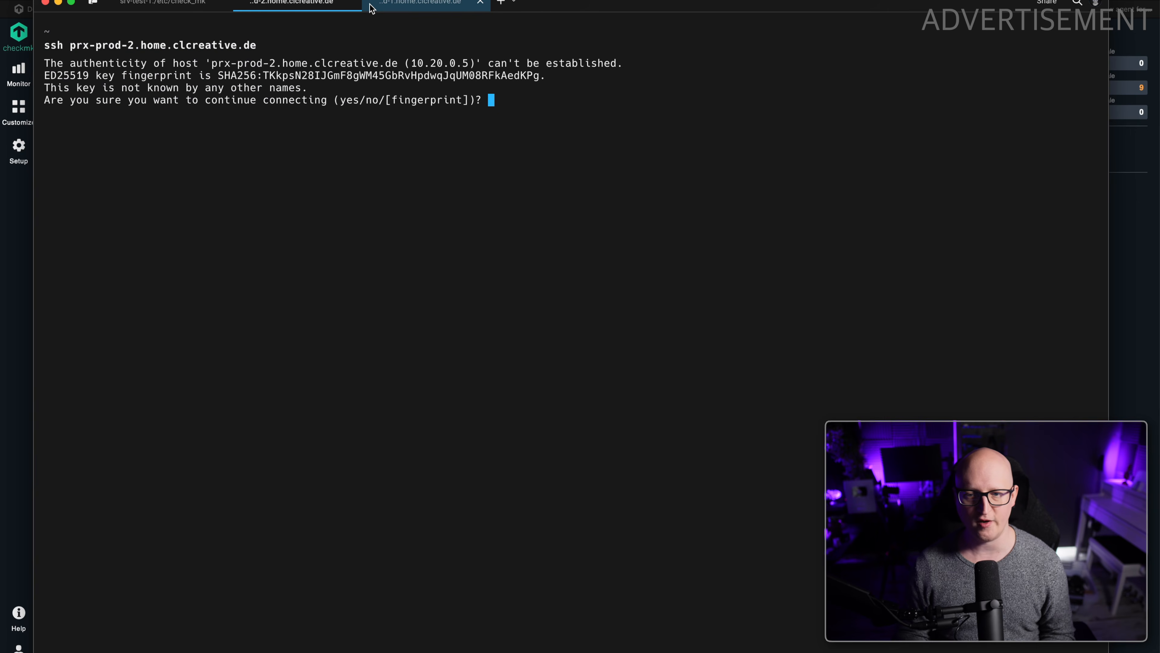
pyautogui.write('yes')
pyautogui.press('Return')
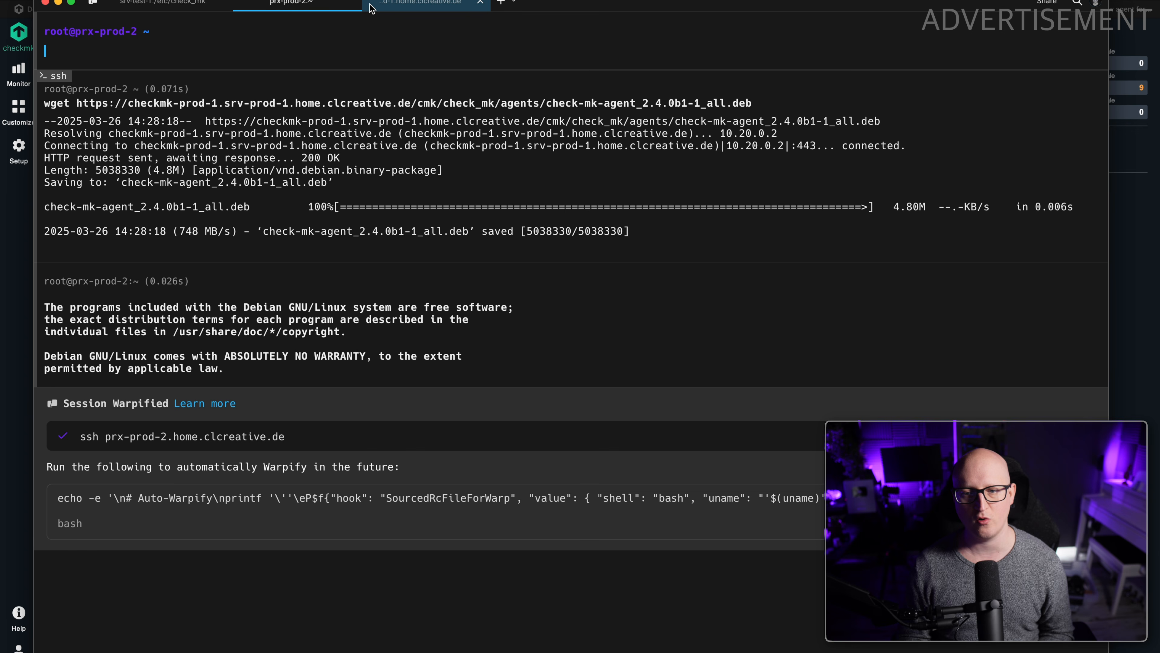
# Install check-mk-agent_2.4.0b1-1_all.deb on prx-prod-2 with sudo dpkg -i.
pyautogui.write('sudo ')
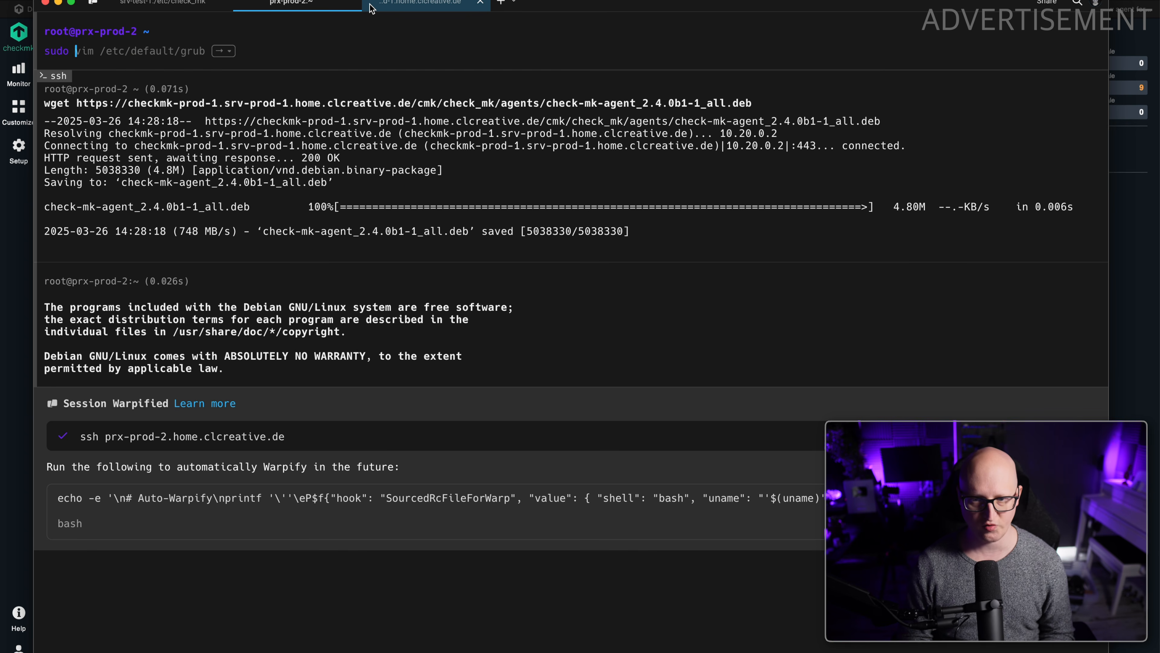
pyautogui.write('dpkg -i c')
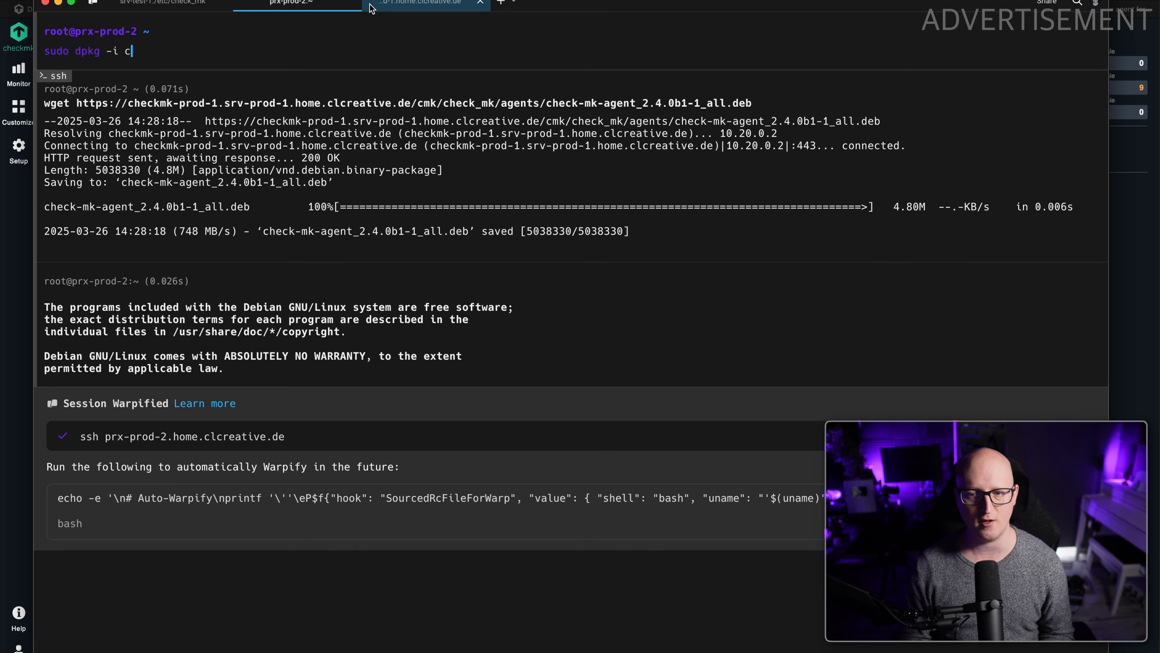
pyautogui.press('Tab')
pyautogui.press('Return')
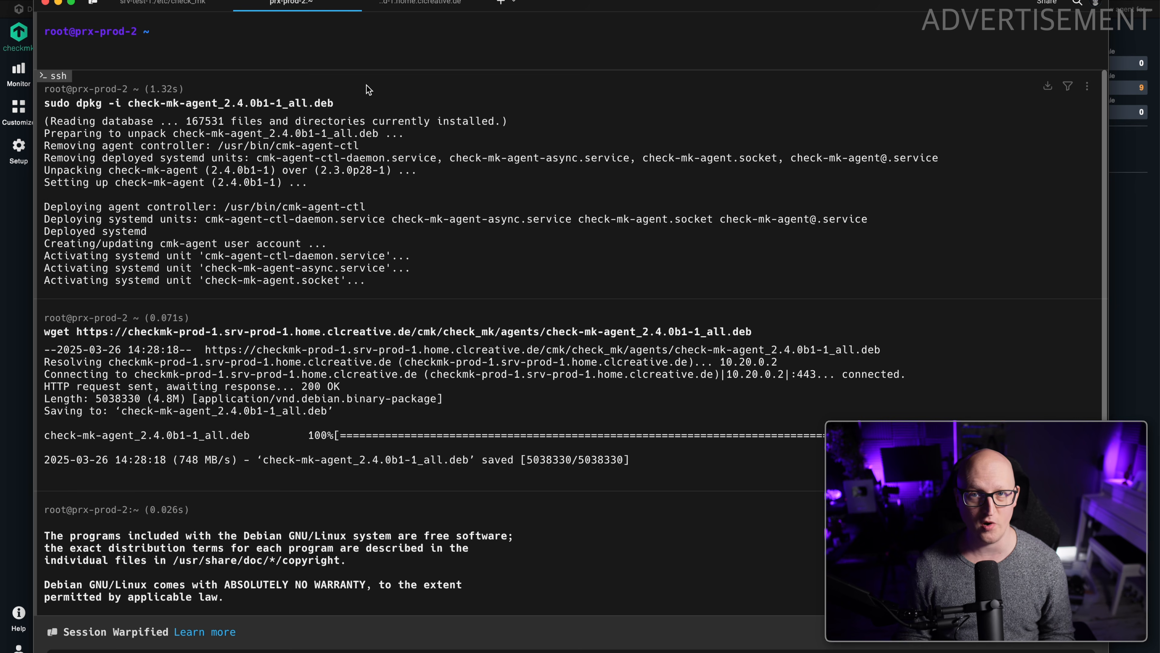
# Back in Checkmk, add host prx-prod-2 with address family IPv4 only and IPv4 address 10.20.0.5, and save it with service discovery.
pyautogui.press('super+Tab')
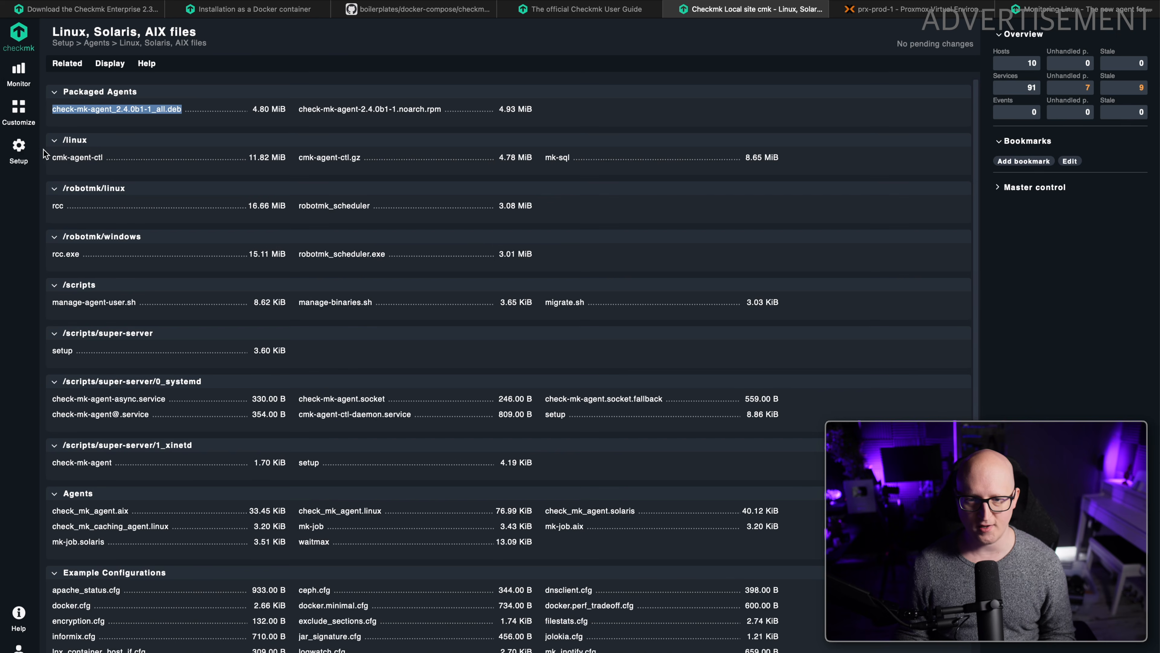
pyautogui.click(18, 147)
pyautogui.click(80, 131)
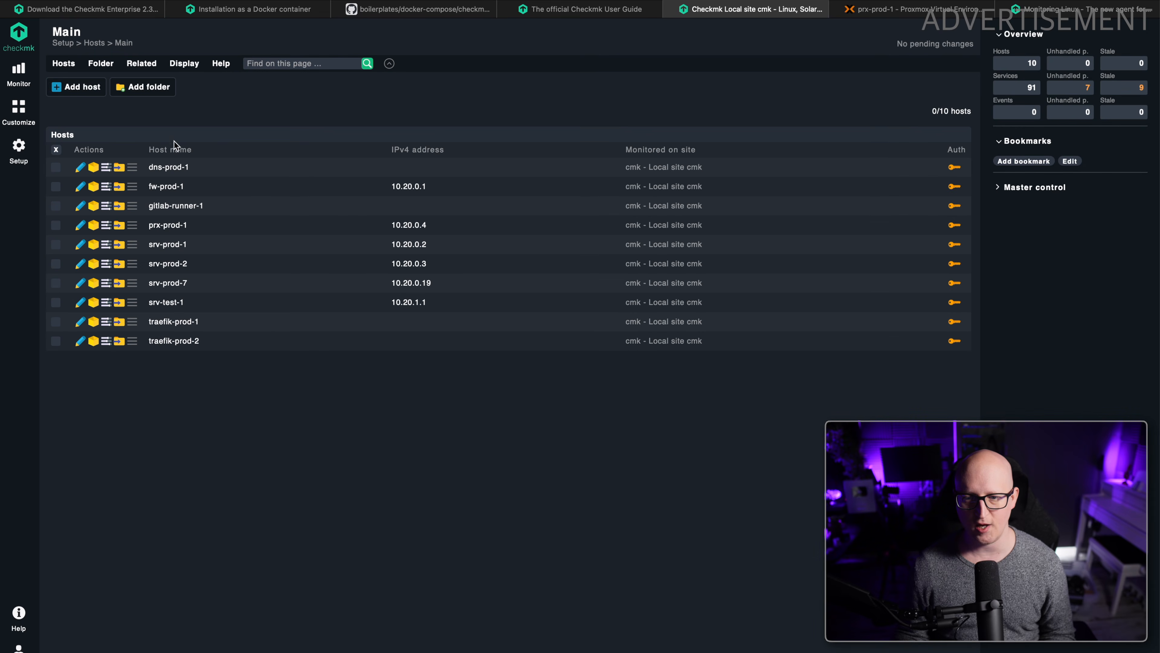
pyautogui.click(85, 87)
pyautogui.write('prx')
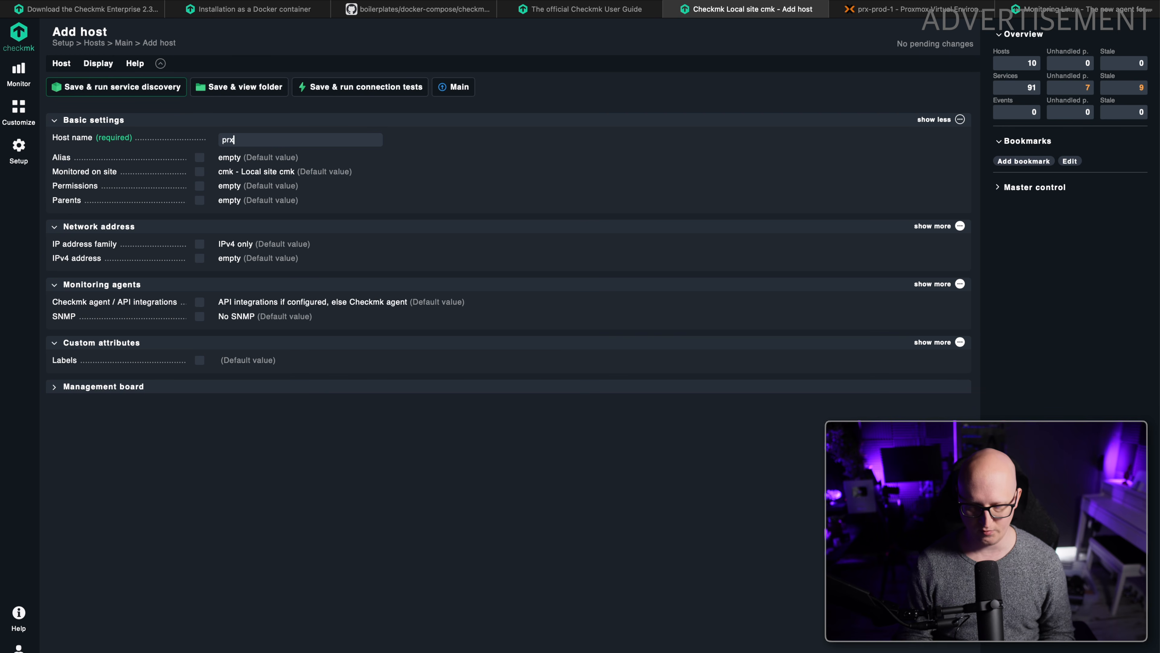
pyautogui.write('-prod-2')
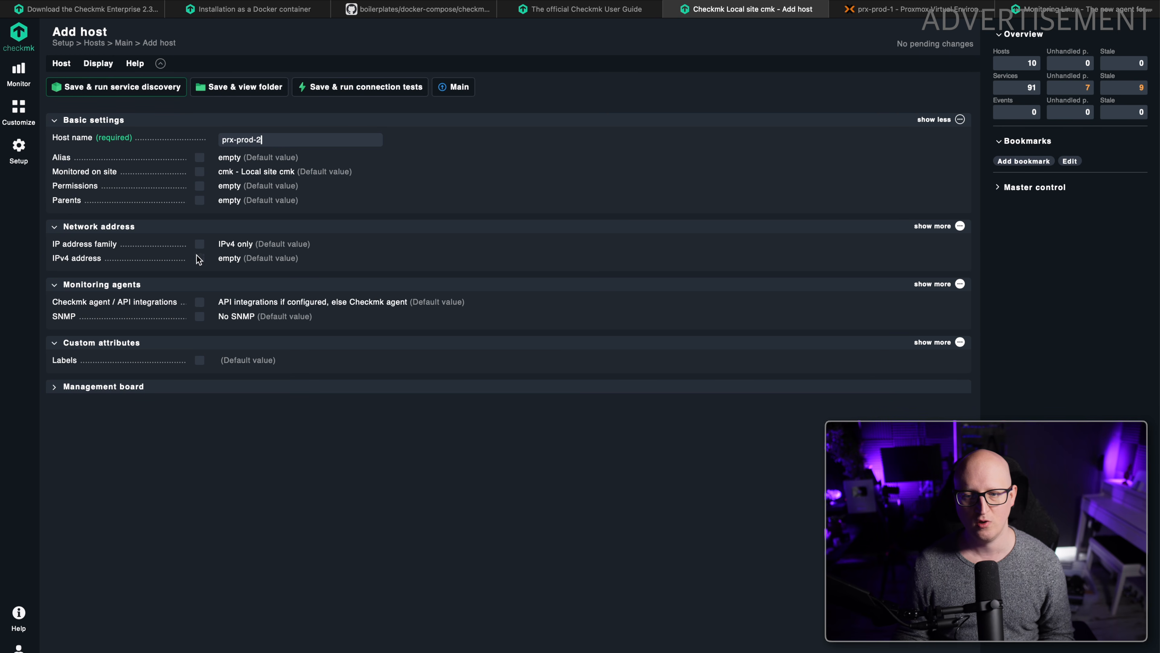
pyautogui.click(199, 244)
pyautogui.click(199, 263)
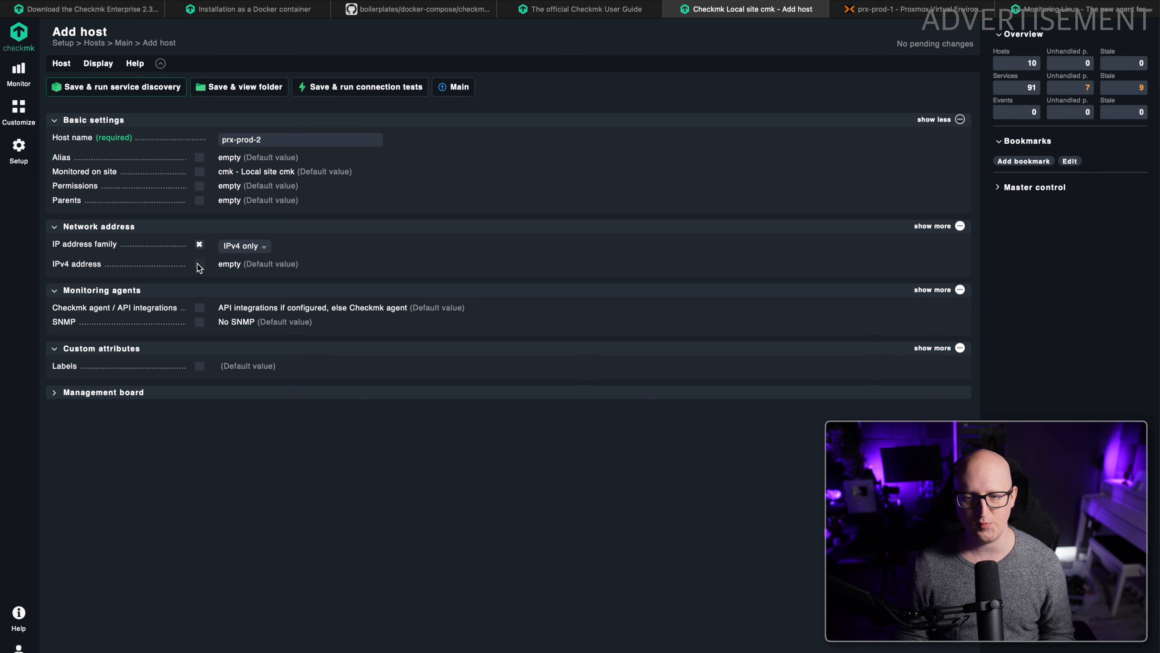
pyautogui.write('10.20.0.5')
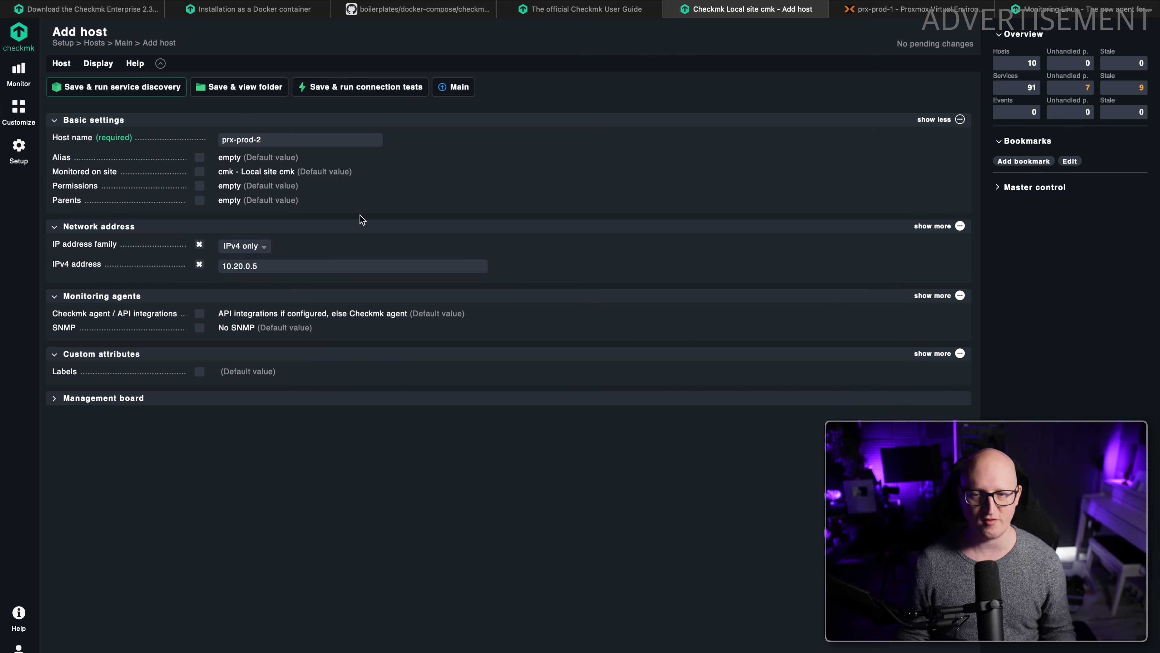
pyautogui.click(131, 88)
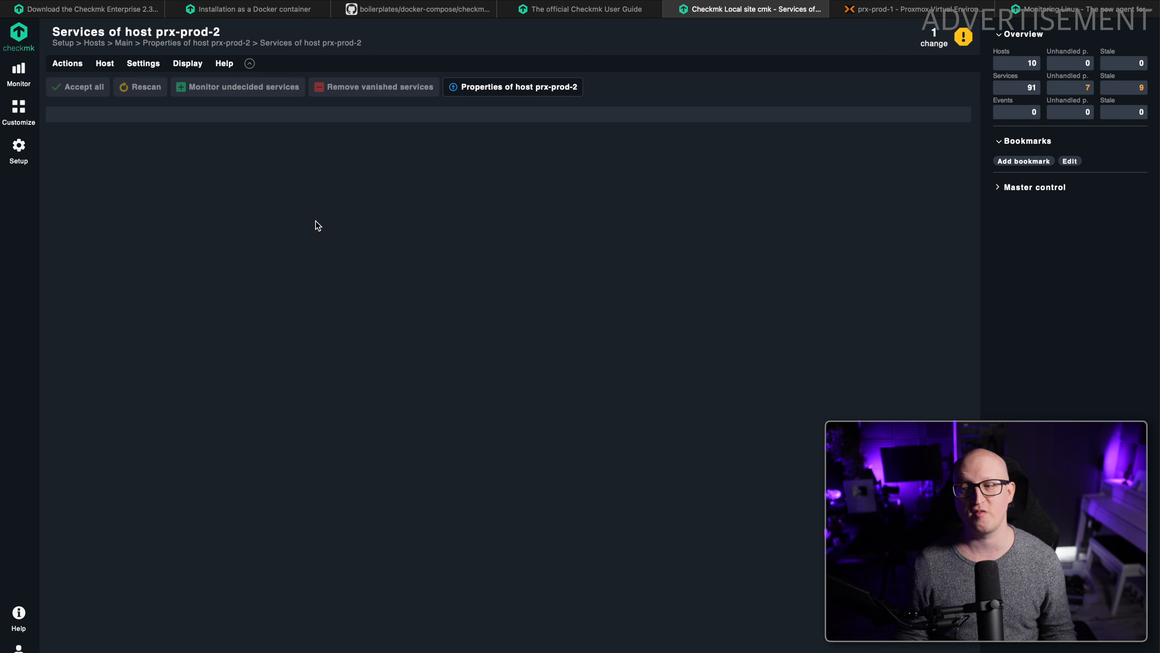
# Add the Check_MK Agent, CPU load, CPU utilization and Memory services of prx-prod-2 to monitoring.
pyautogui.scroll(-10, 291, 255)
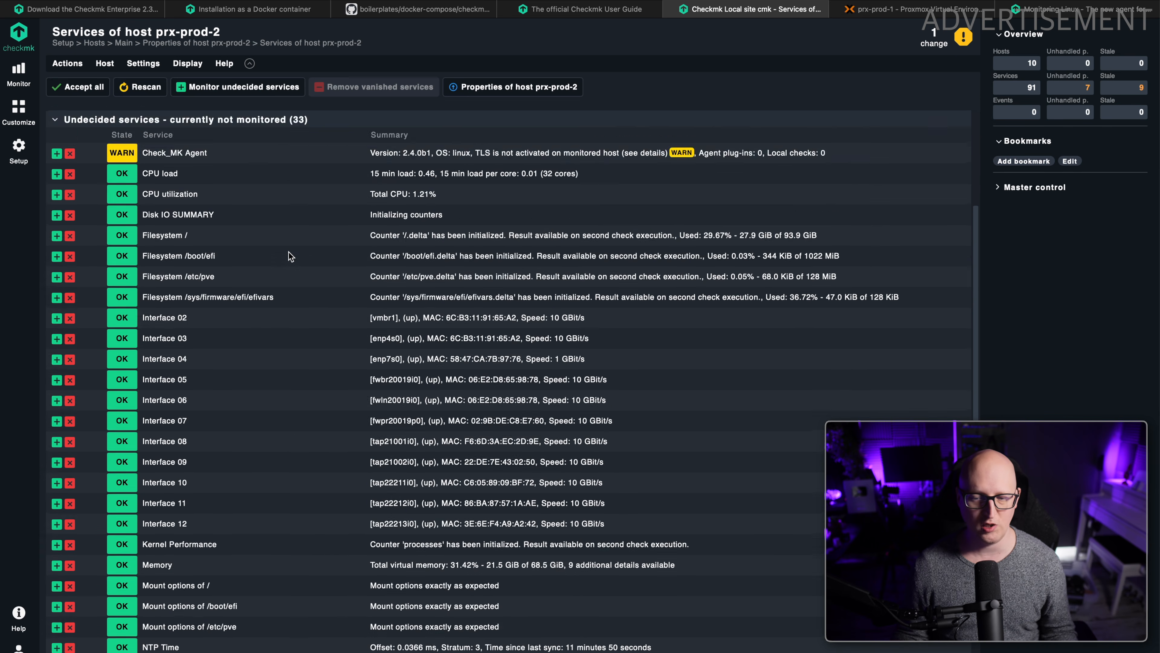
pyautogui.scroll(-1, 291, 255)
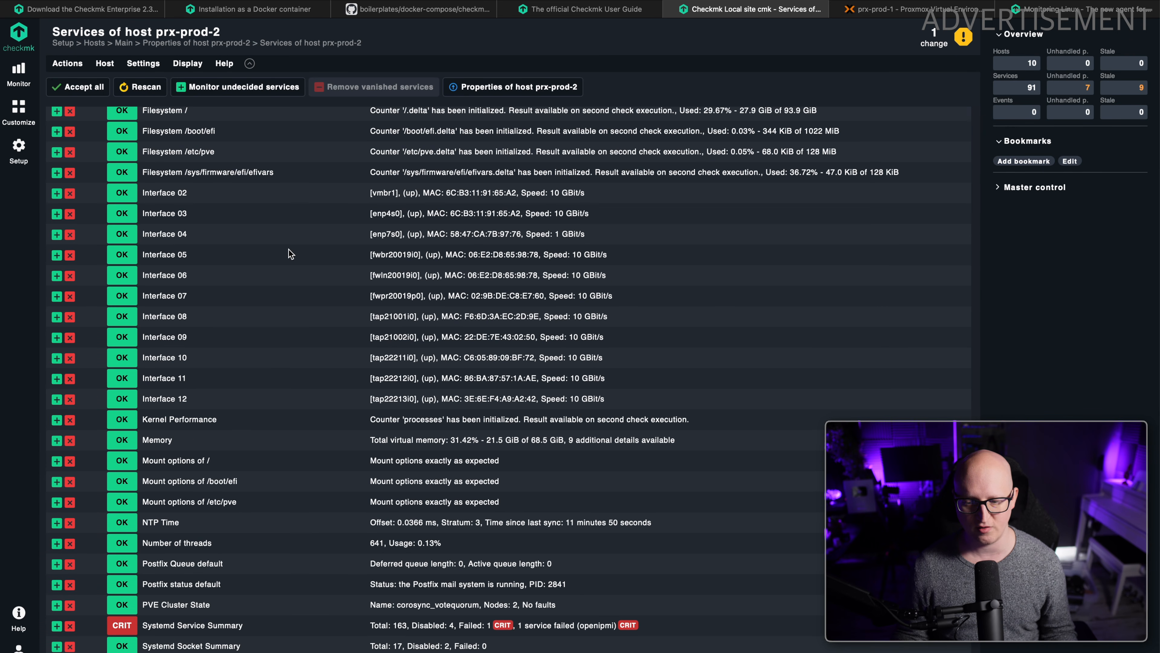
pyautogui.scroll(5, 291, 255)
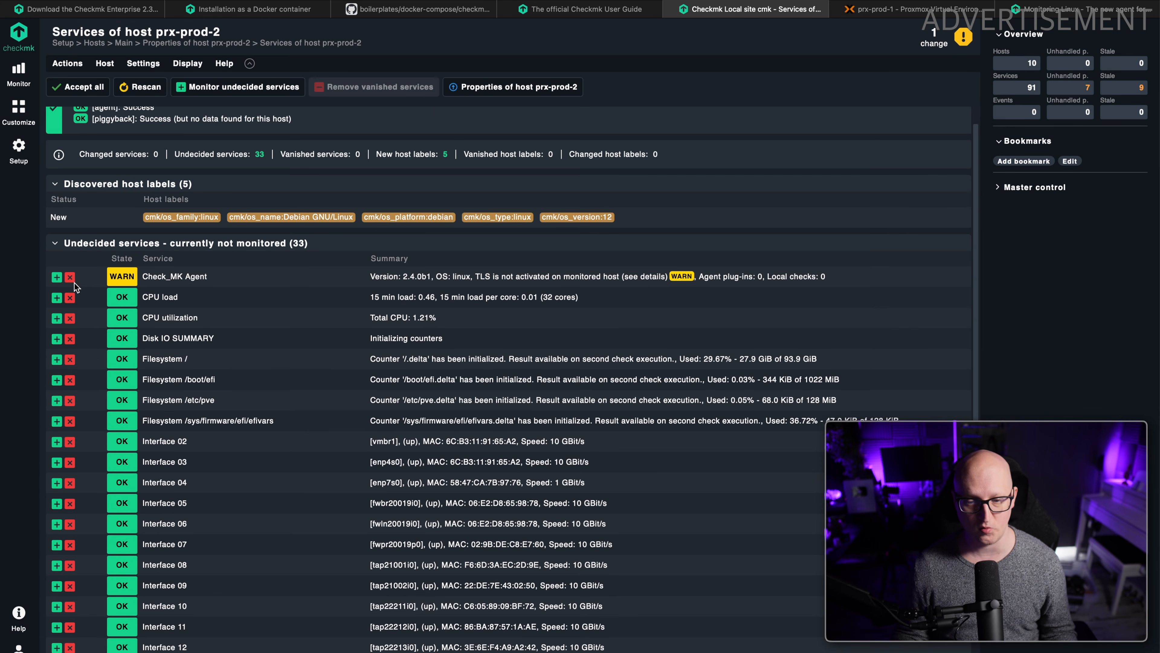
pyautogui.click(55, 278)
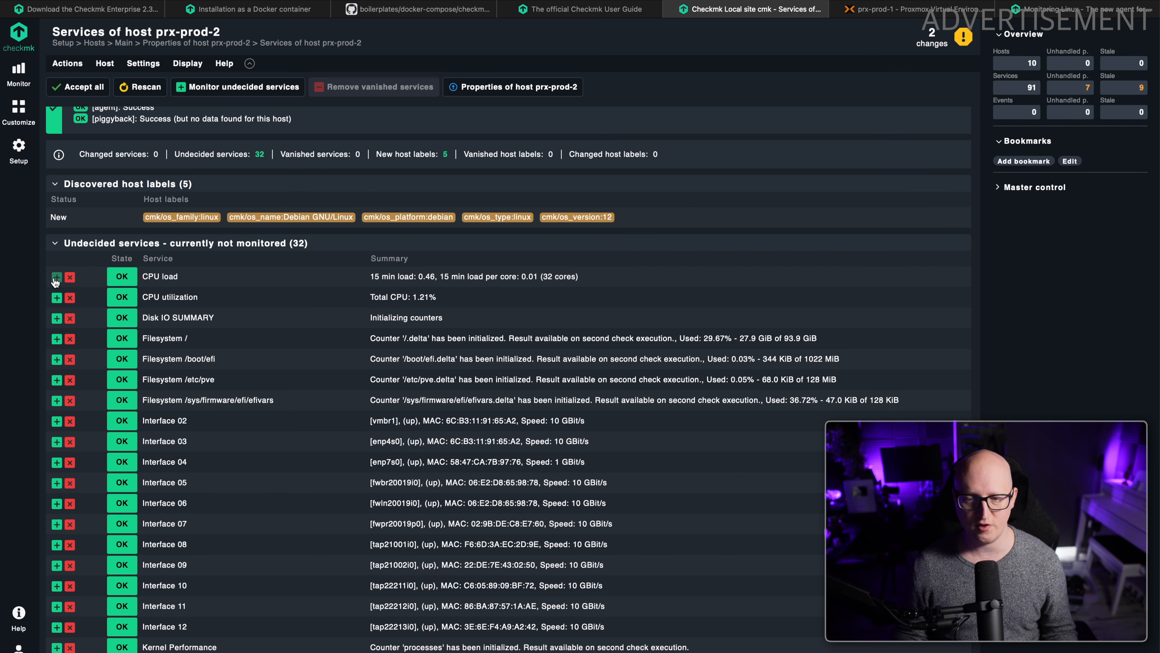
pyautogui.click(56, 277)
pyautogui.click(55, 276)
pyautogui.scroll(-5, 71, 311)
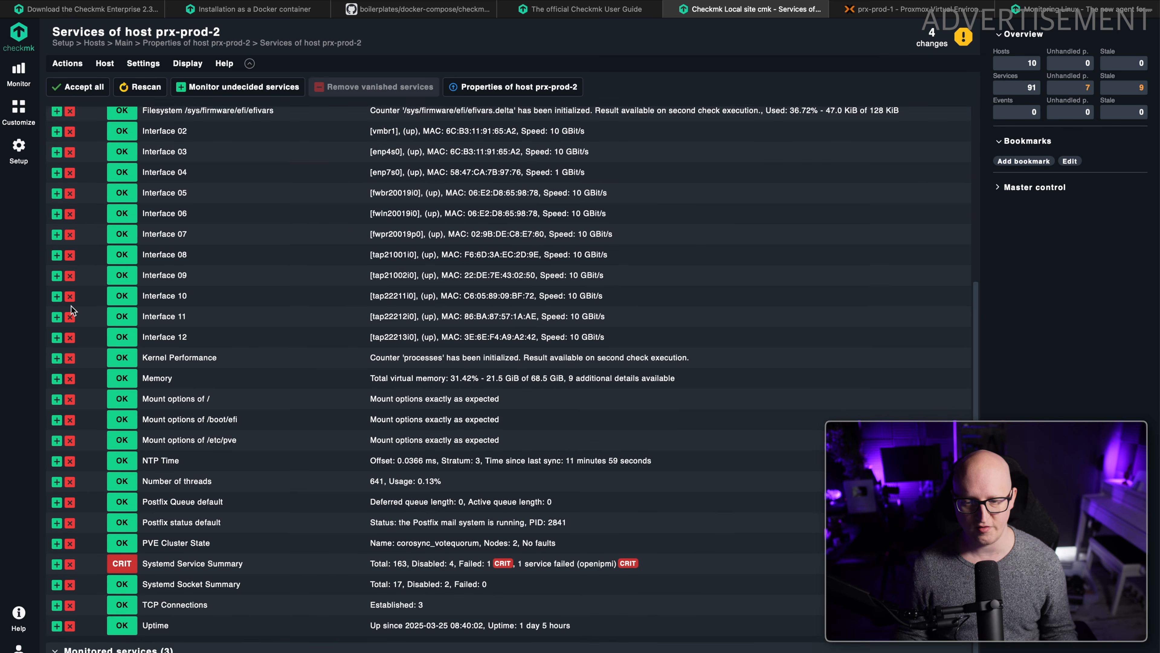
pyautogui.click(56, 359)
# Monitor the PVE Cluster State, Systemd Service Summary and Uptime services of prx-prod-2 and disable all remaining undecided services.
pyautogui.moveTo(151, 443); pyautogui.dragTo(154, 487)
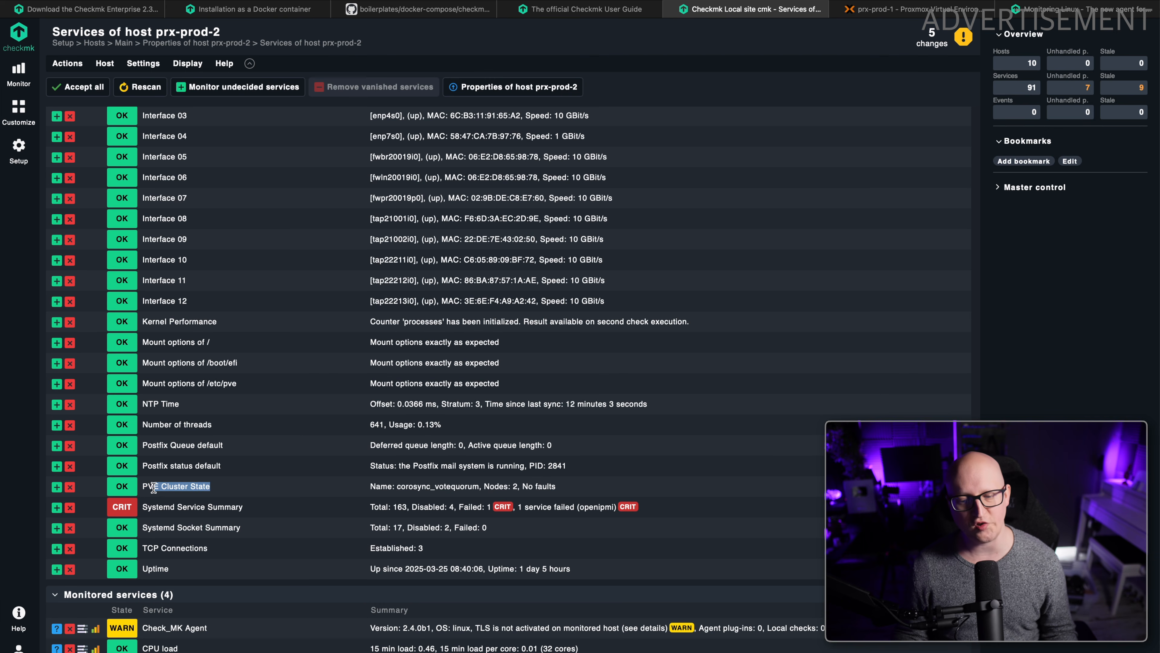
pyautogui.moveTo(298, 493); pyautogui.dragTo(552, 489)
pyautogui.click(351, 492)
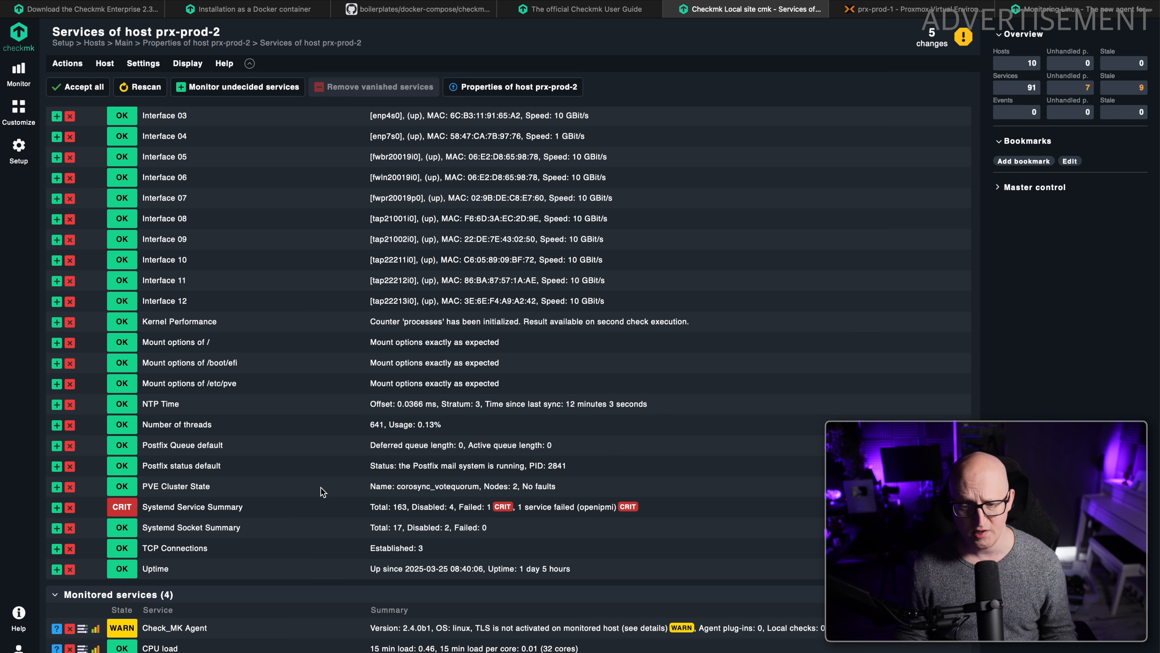
pyautogui.click(57, 486)
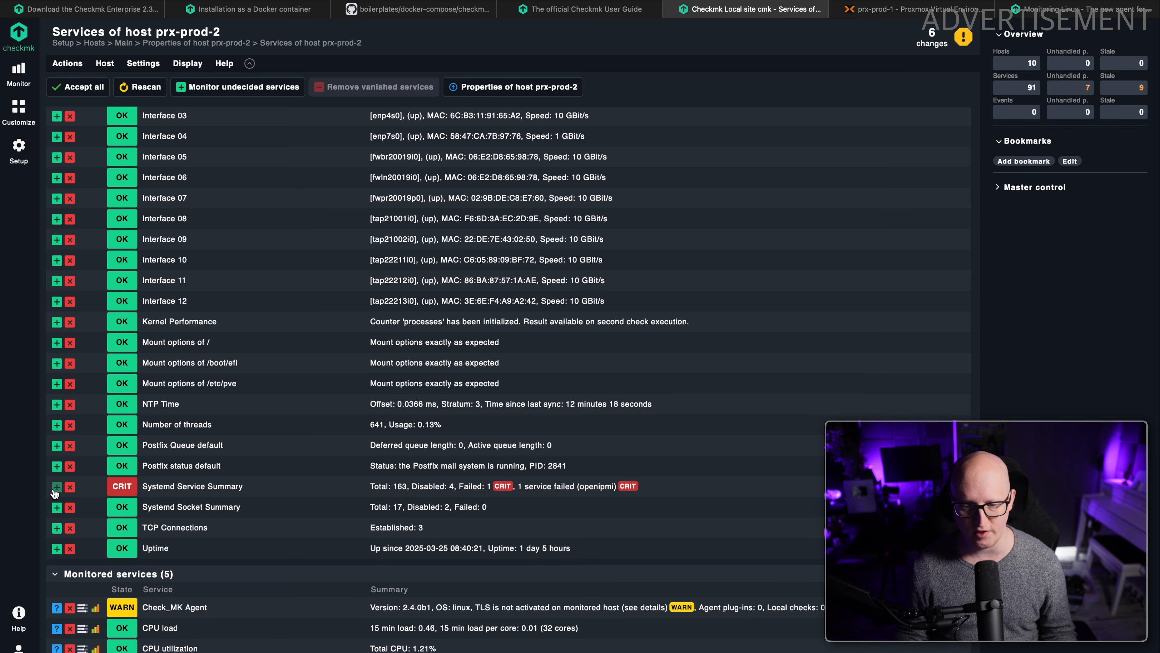
pyautogui.click(56, 486)
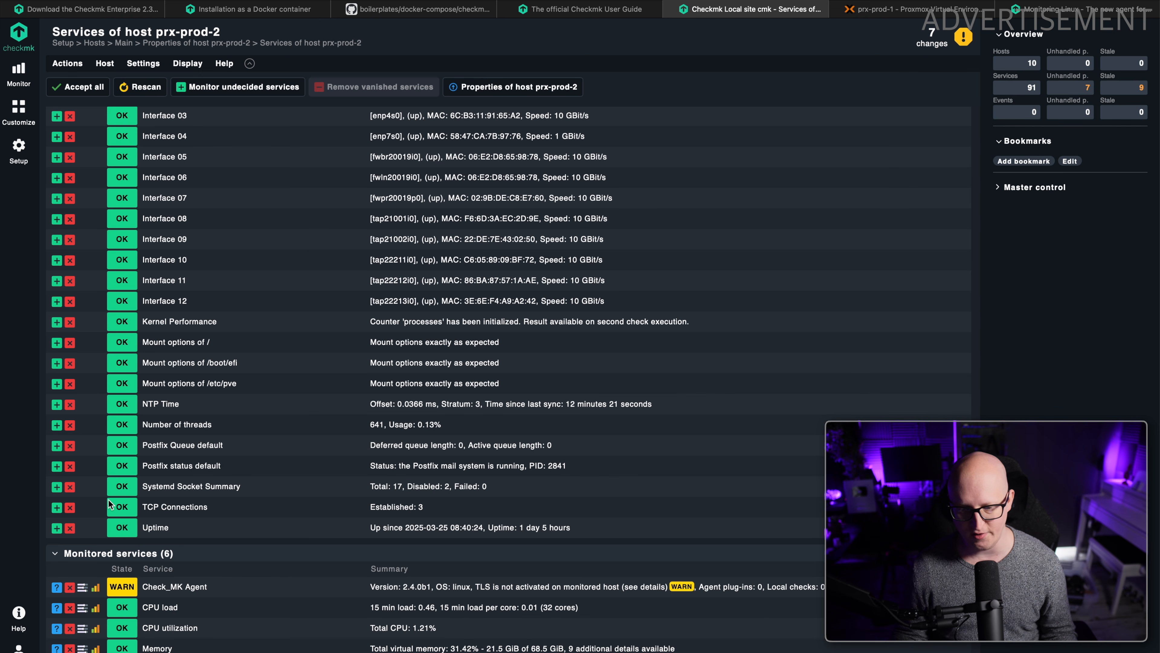
pyautogui.click(56, 528)
pyautogui.click(67, 63)
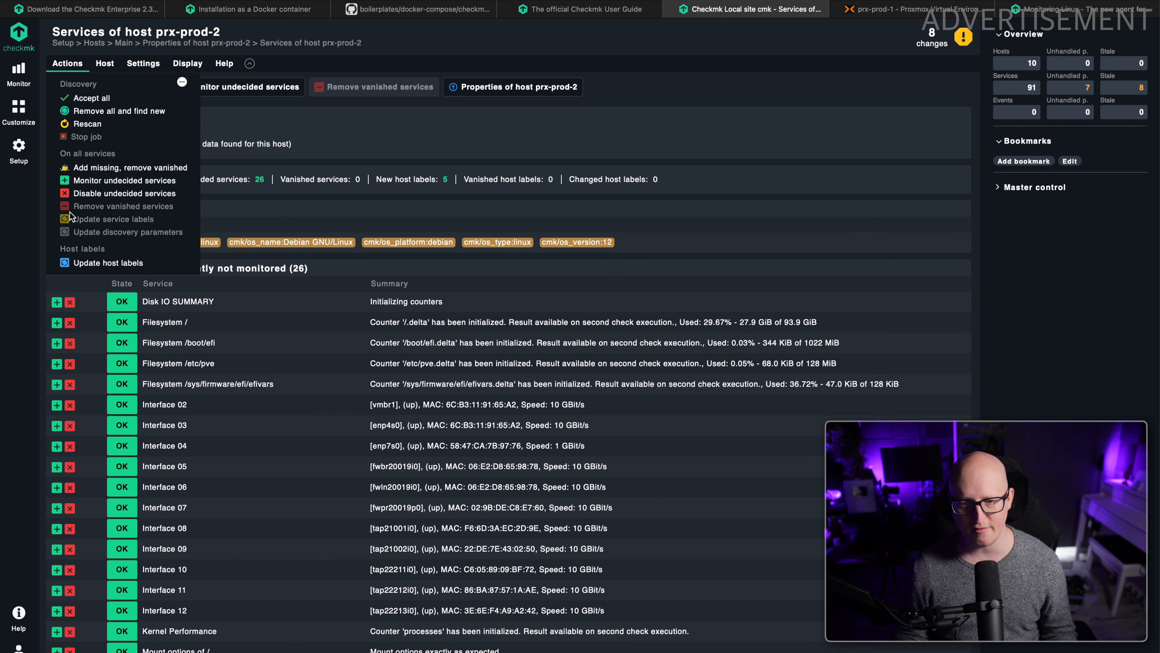
pyautogui.click(92, 199)
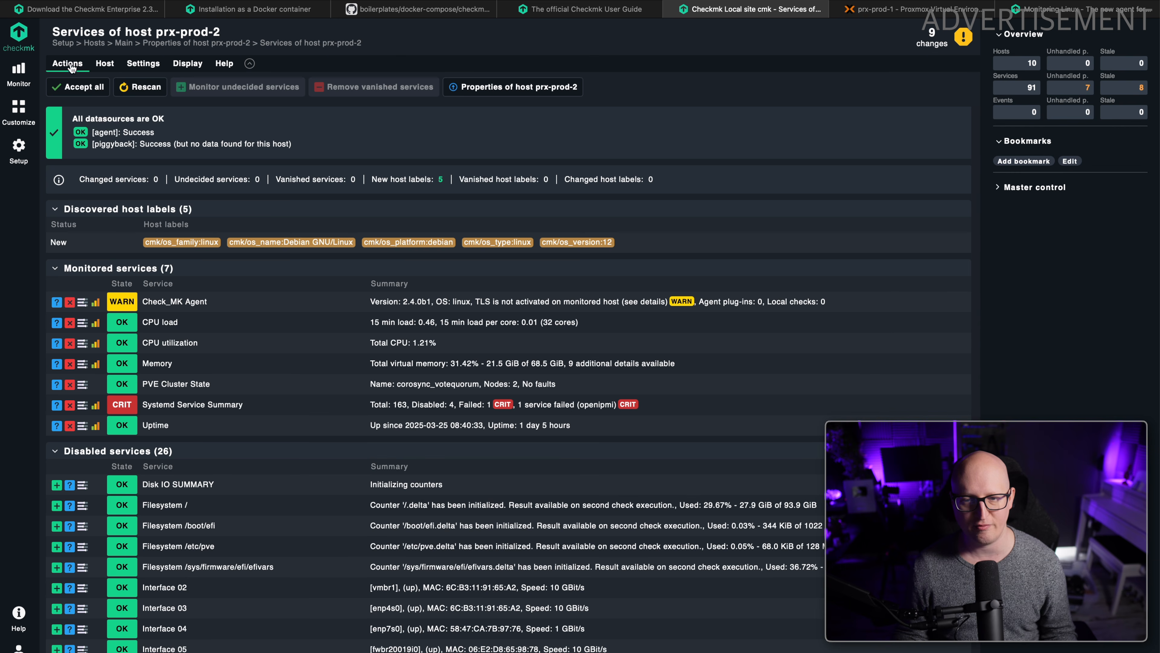
# Update the discovered host labels of prx-prod-2 and activate all pending changes on the local site.
pyautogui.click(71, 65)
pyautogui.click(91, 262)
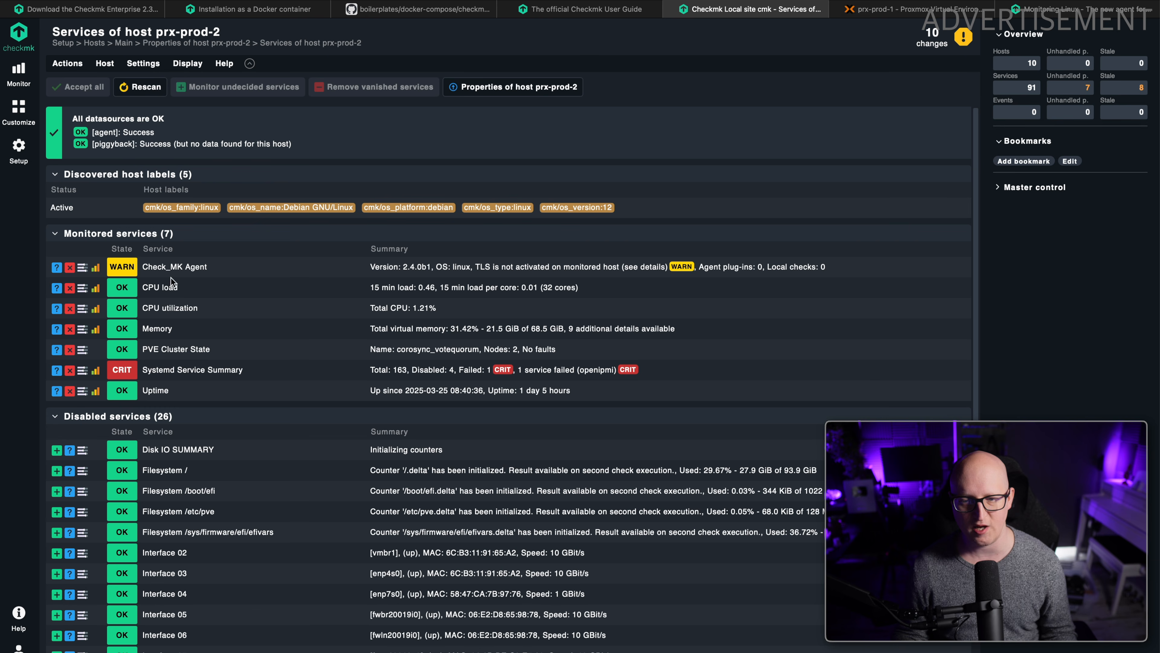
pyautogui.click(934, 38)
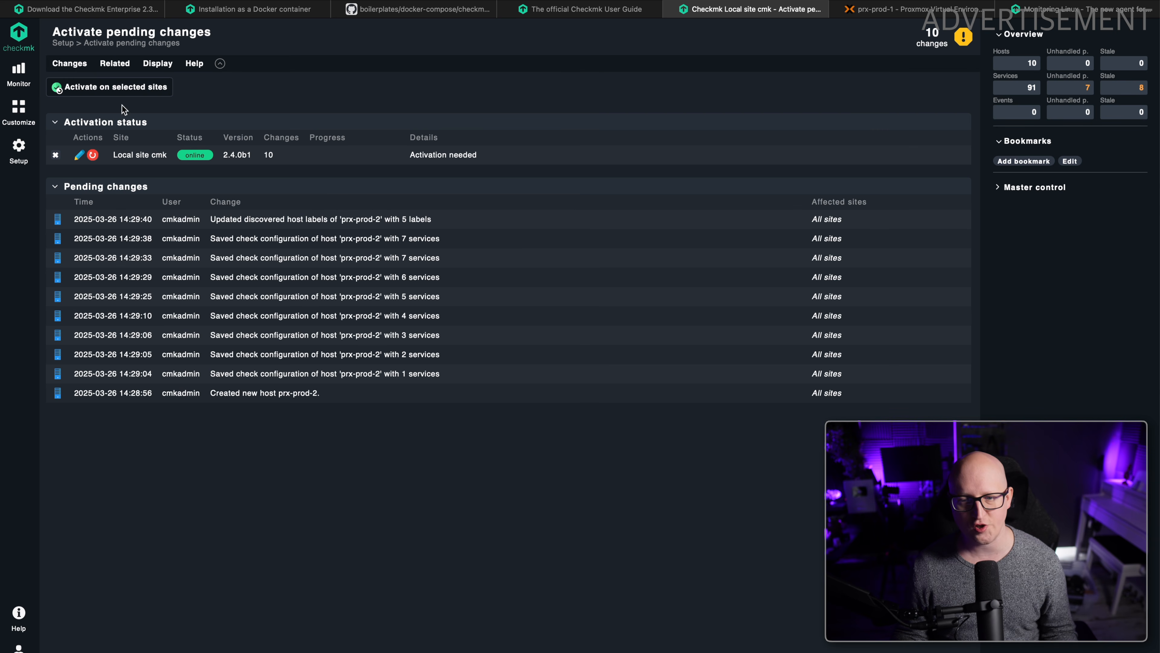
pyautogui.click(120, 90)
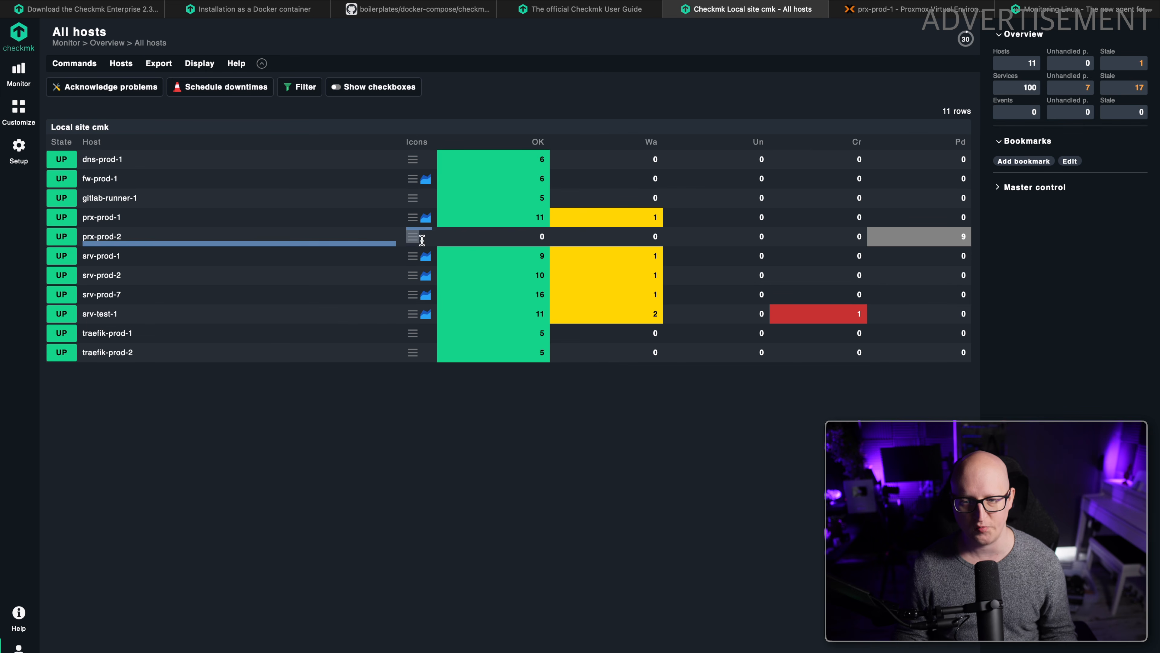
# Review prx-prod-2 in the overview of all hosts and look through its monitored services.
pyautogui.moveTo(422, 240); pyautogui.dragTo(531, 407)
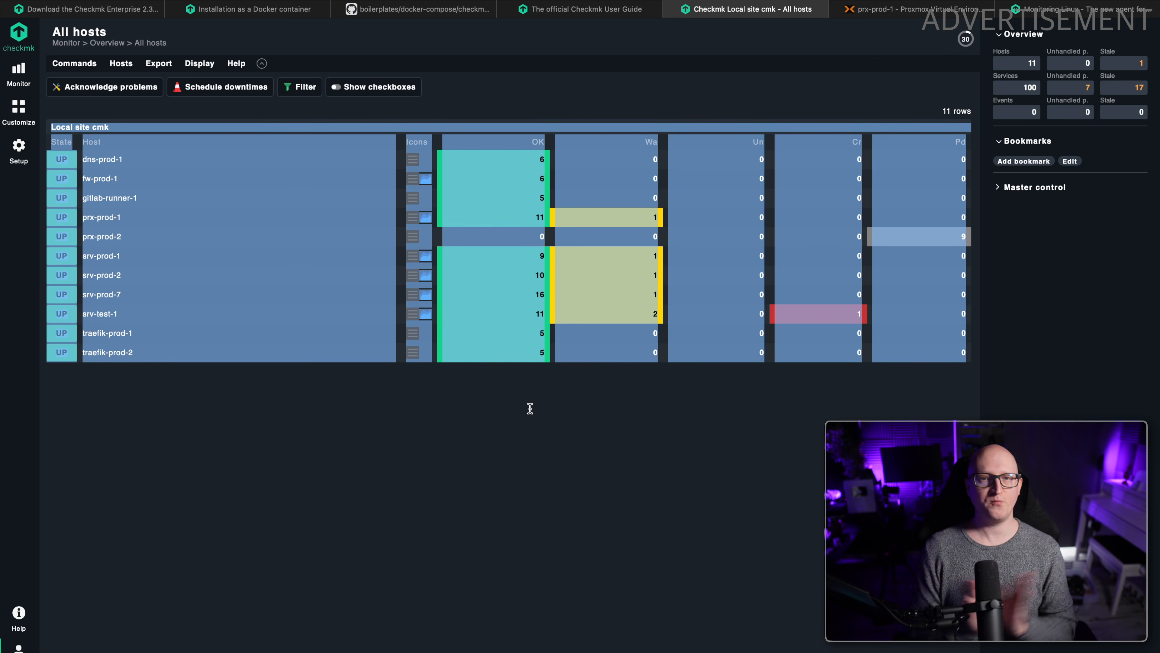
pyautogui.click(529, 416)
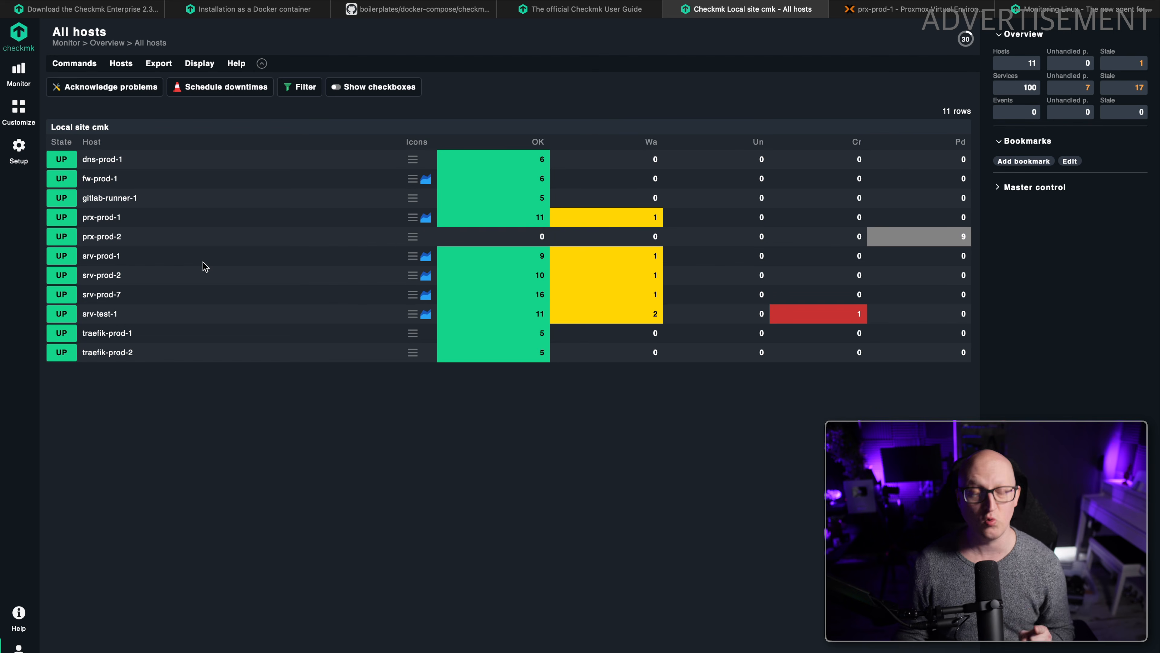
pyautogui.click(113, 236)
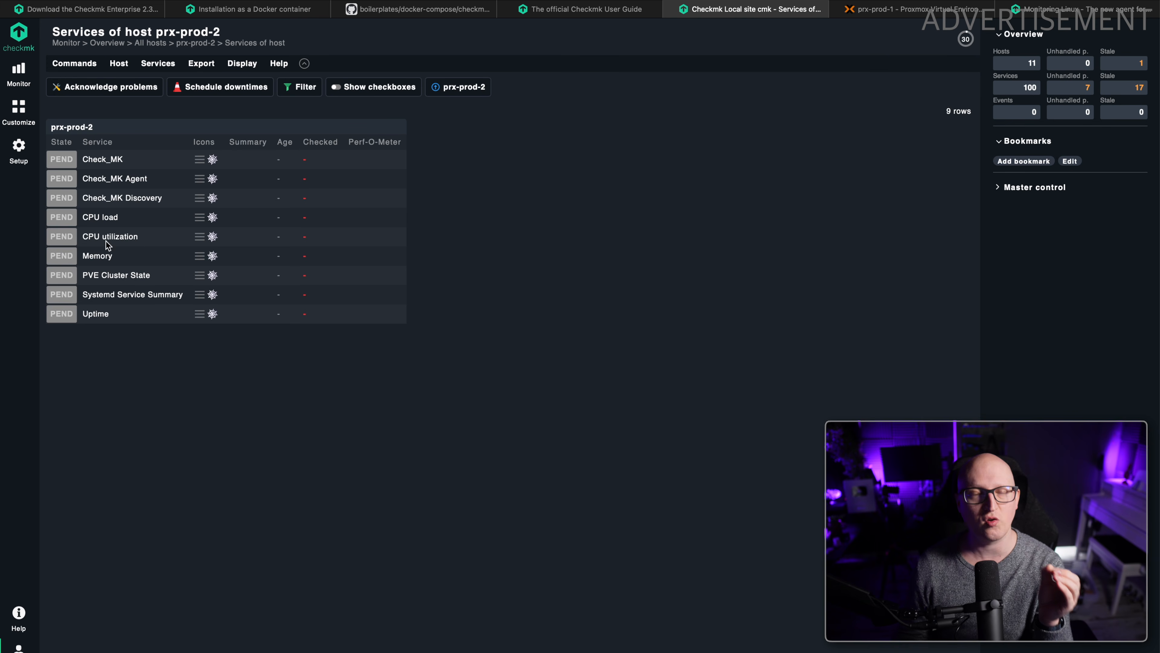
pyautogui.press('super+[')
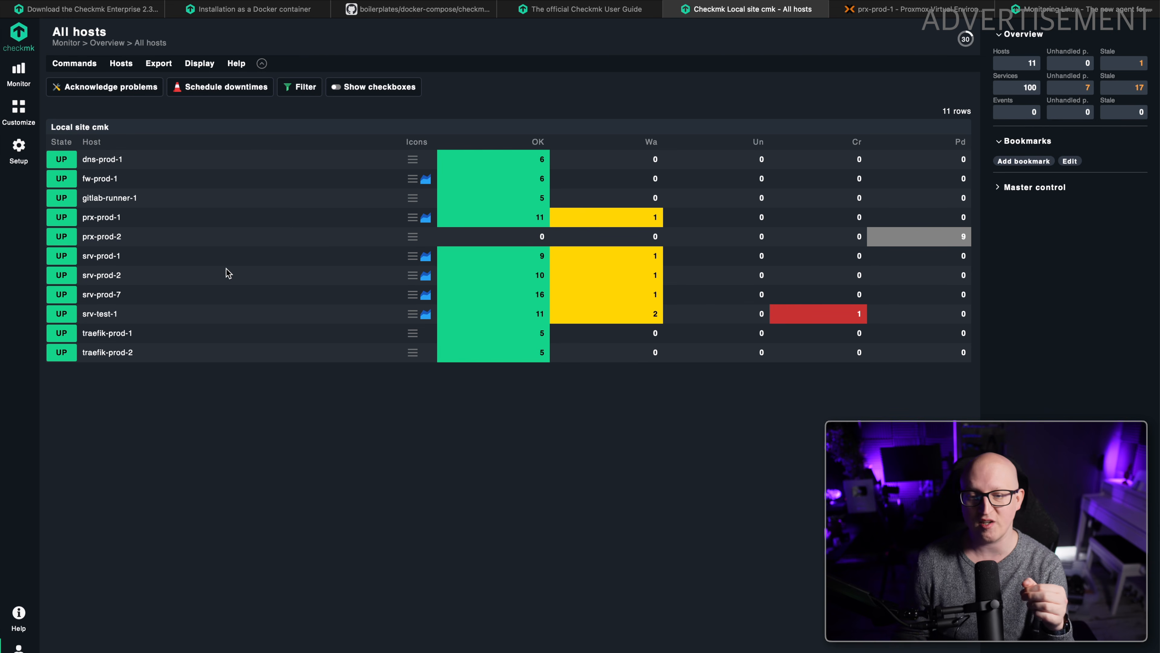
pyautogui.click(122, 237)
pyautogui.moveTo(95, 227); pyautogui.dragTo(118, 297)
pyautogui.moveTo(146, 366)
pyautogui.mouseDown()
pyautogui.moveTo(109, 274)
pyautogui.moveTo(145, 378)
pyautogui.moveTo(112, 283)
pyautogui.moveTo(148, 360)
pyautogui.mouseUp()
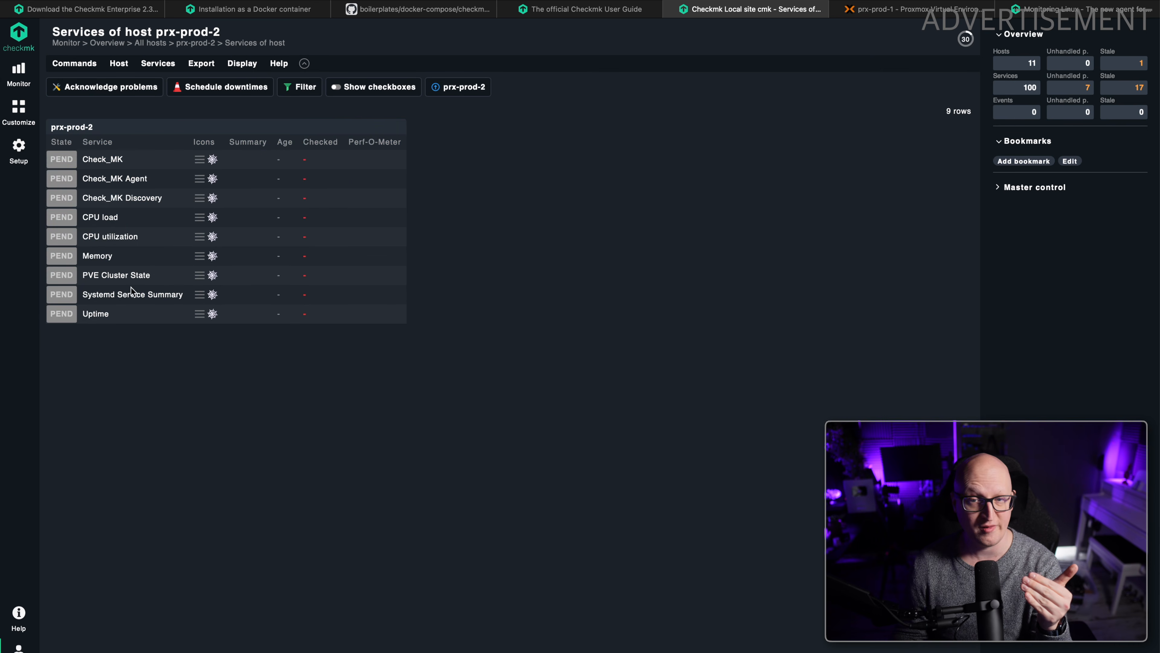
pyautogui.click(109, 1)
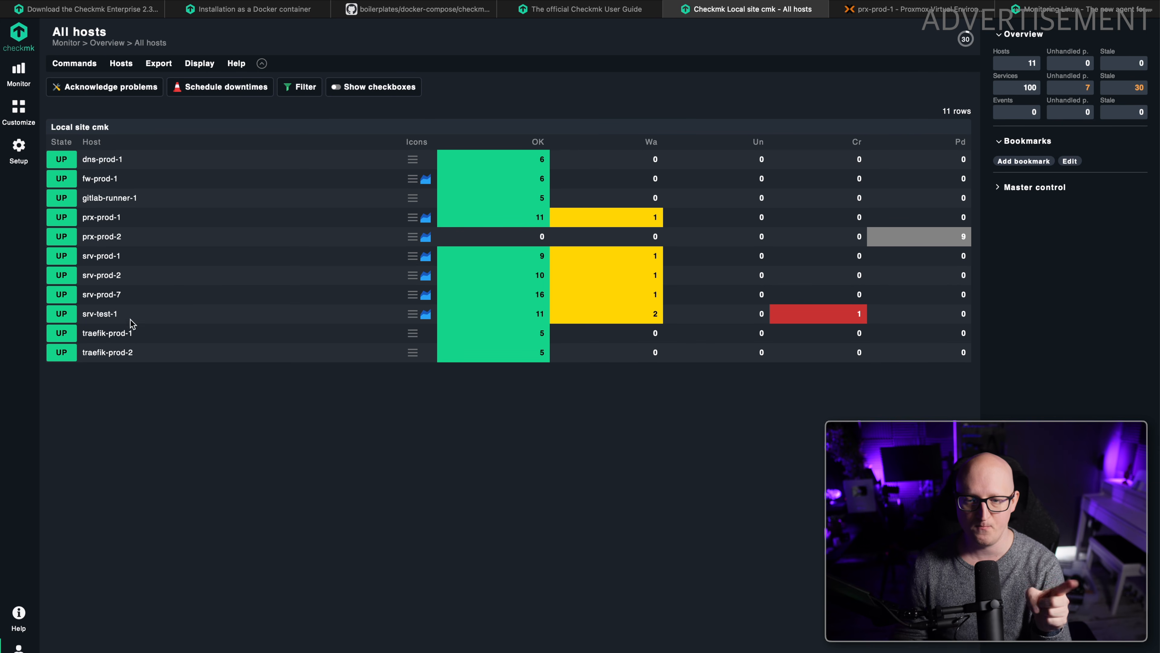
# Start a new Proxmox VE rule for VM, cloud and container monitoring with the description Proxmox Monitoring.
pyautogui.click(19, 170)
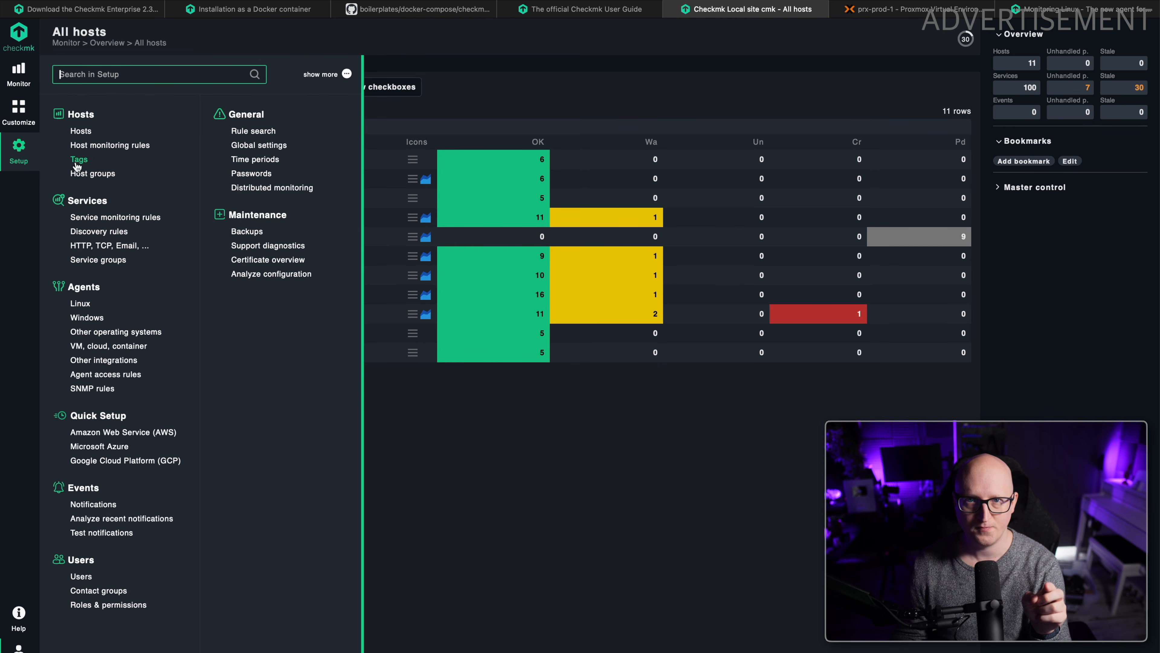
pyautogui.click(110, 346)
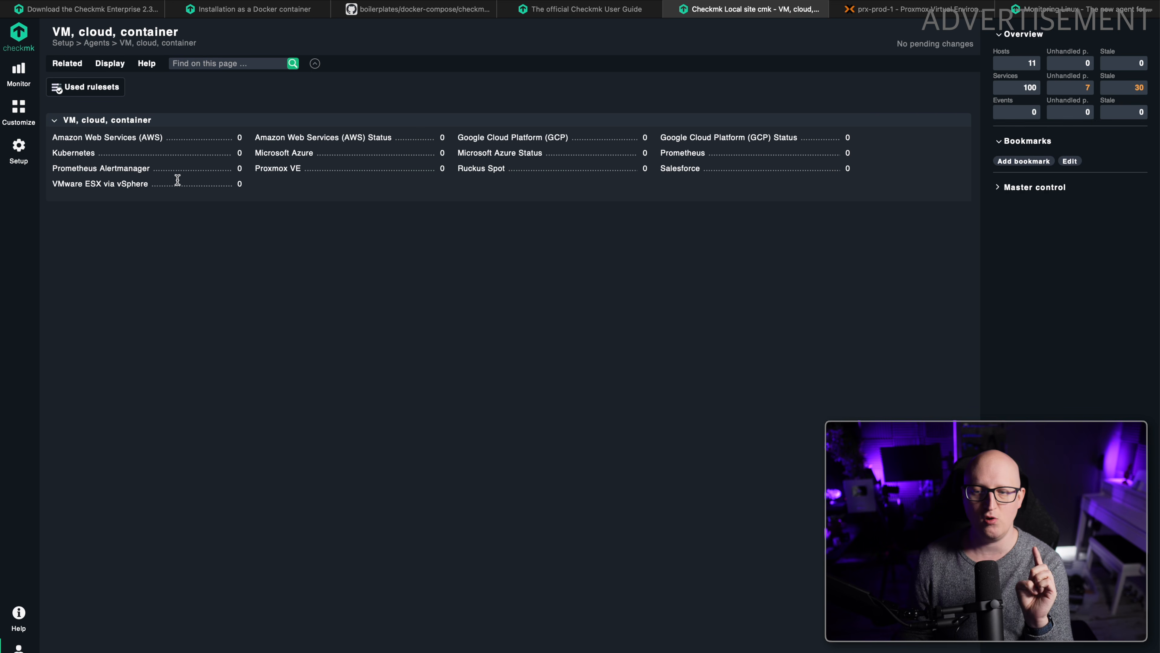
pyautogui.click(277, 169)
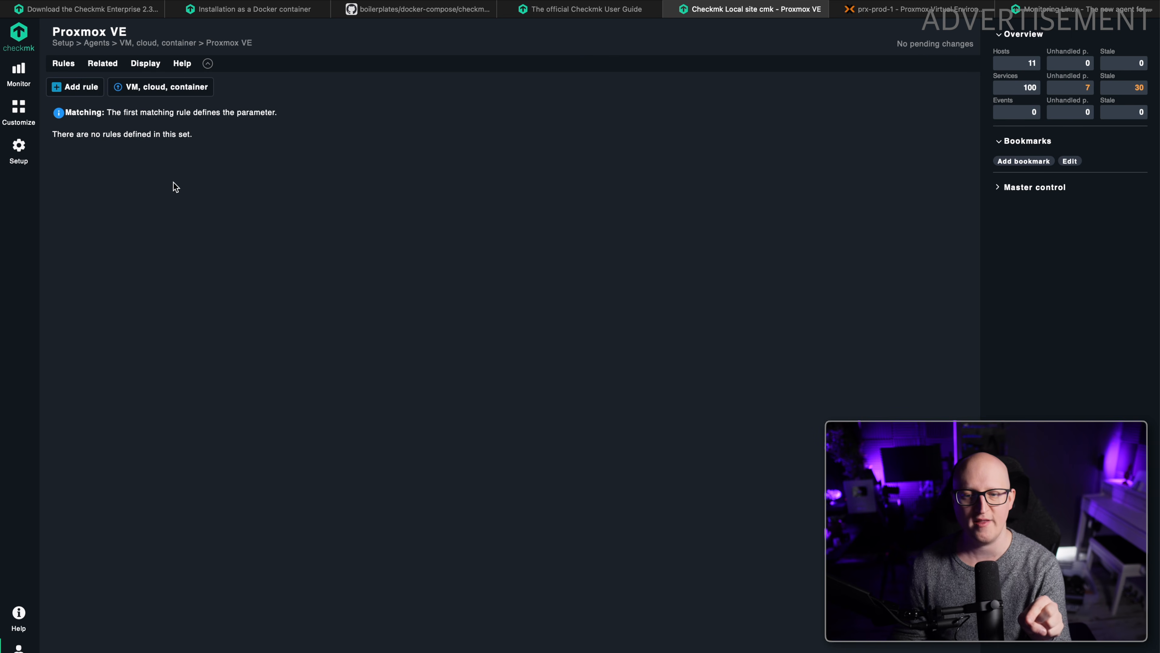
pyautogui.click(77, 91)
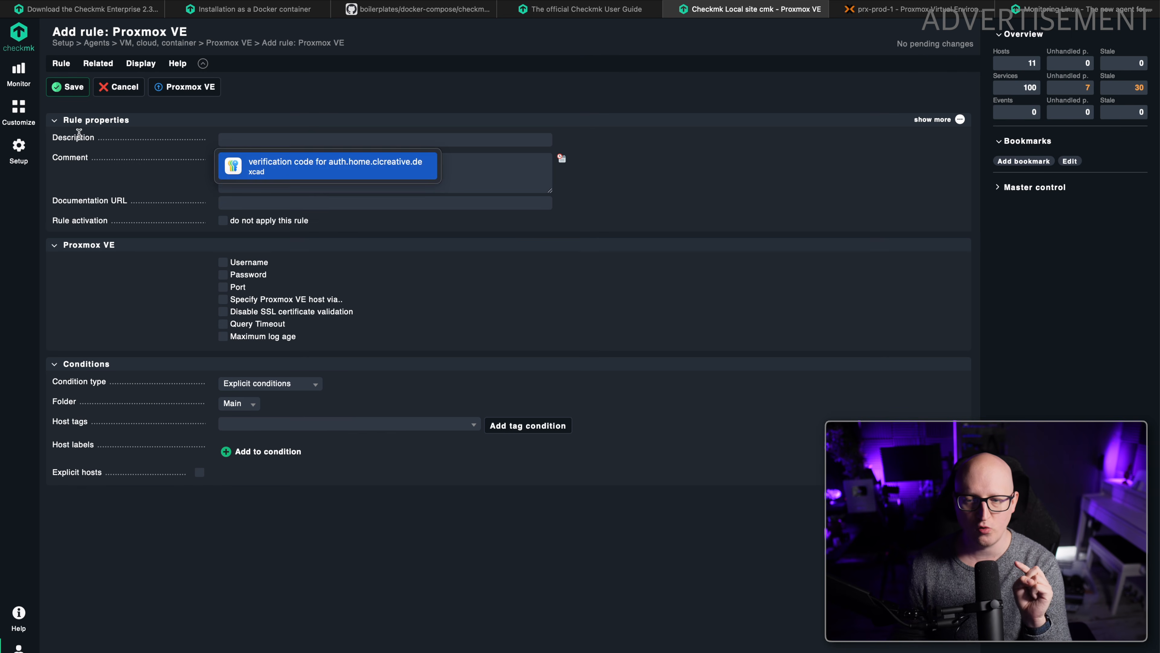
pyautogui.click(245, 145)
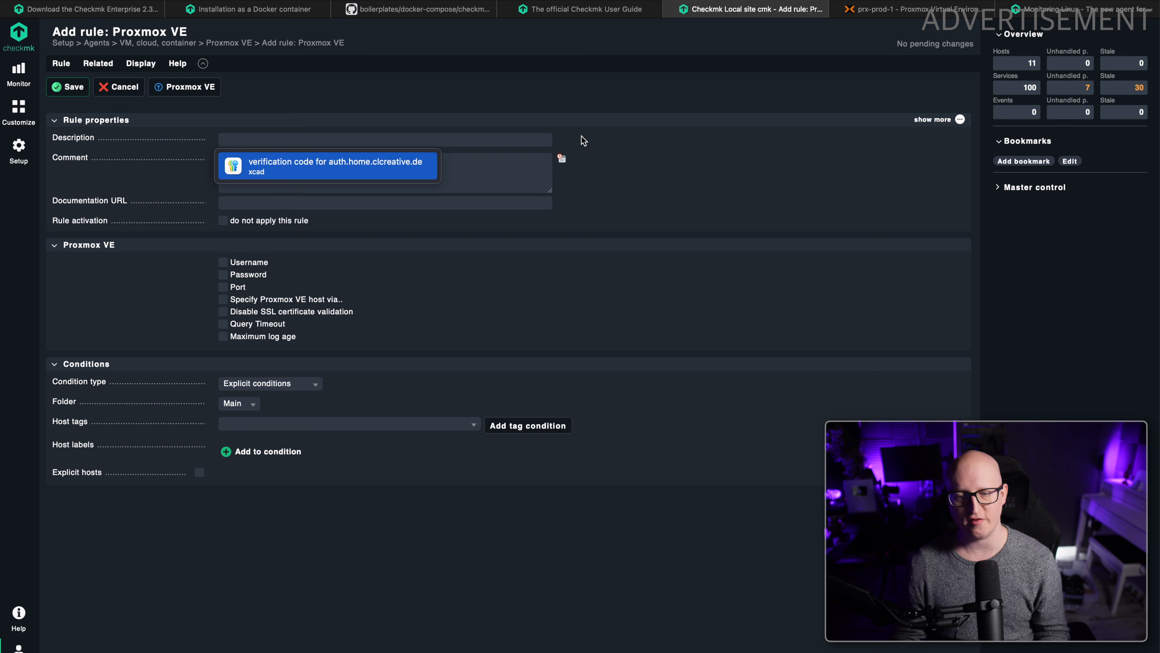
pyautogui.write('Proxmox Monitoring')
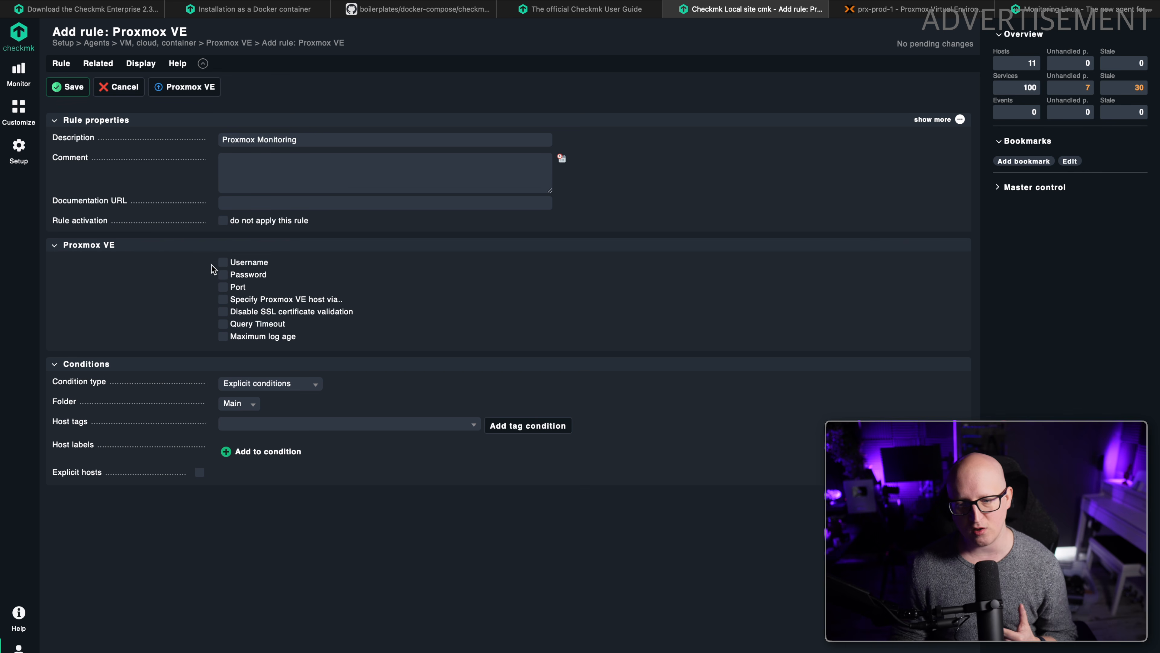
# Enable the Username option in the Proxmox VE rule and leave the Password option disabled.
pyautogui.click(222, 263)
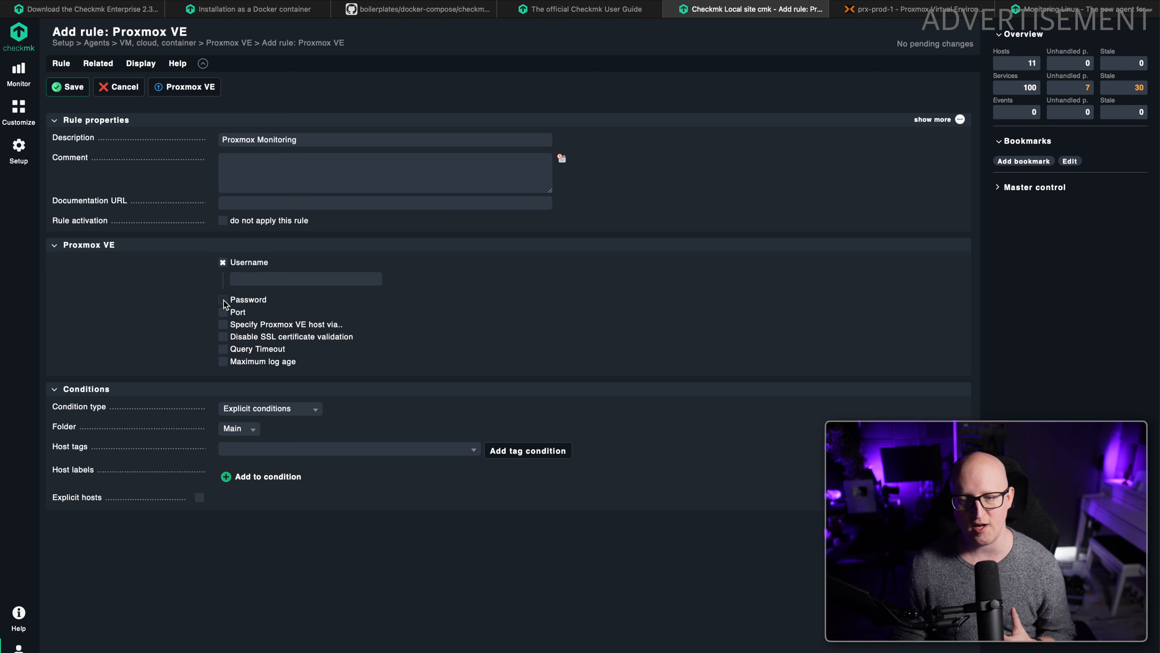
pyautogui.click(222, 300)
pyautogui.click(223, 299)
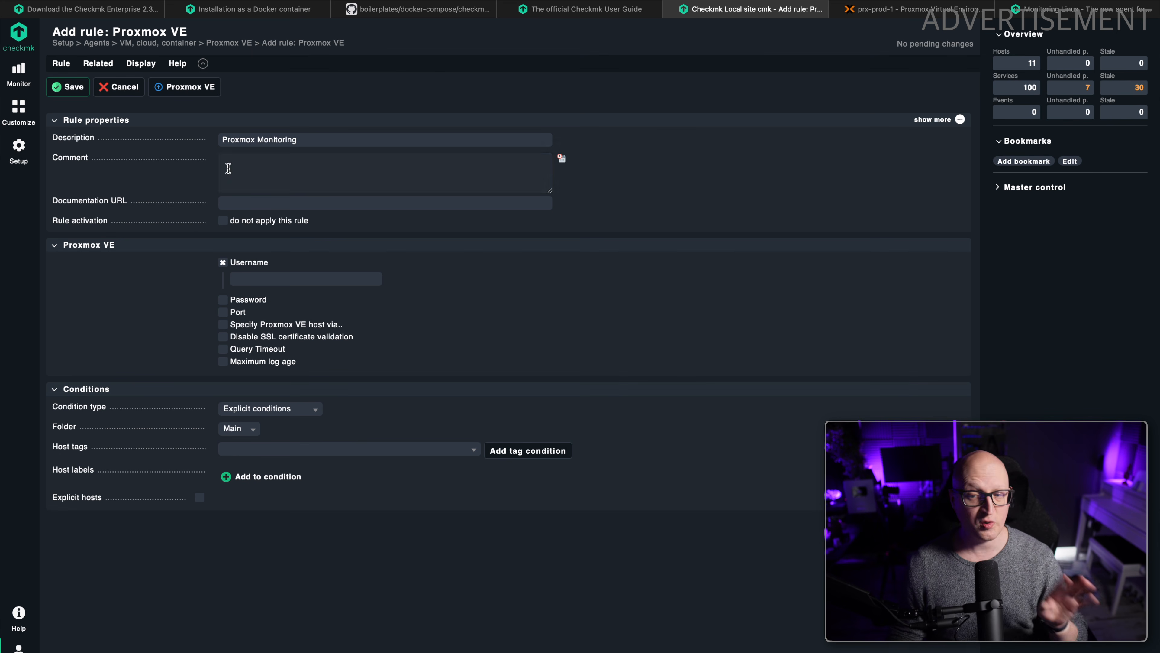
# Switch to Proxmox and add a datacenter user checkmk in the Proxmox VE authentication server realm with an account password.
pyautogui.click(877, 9)
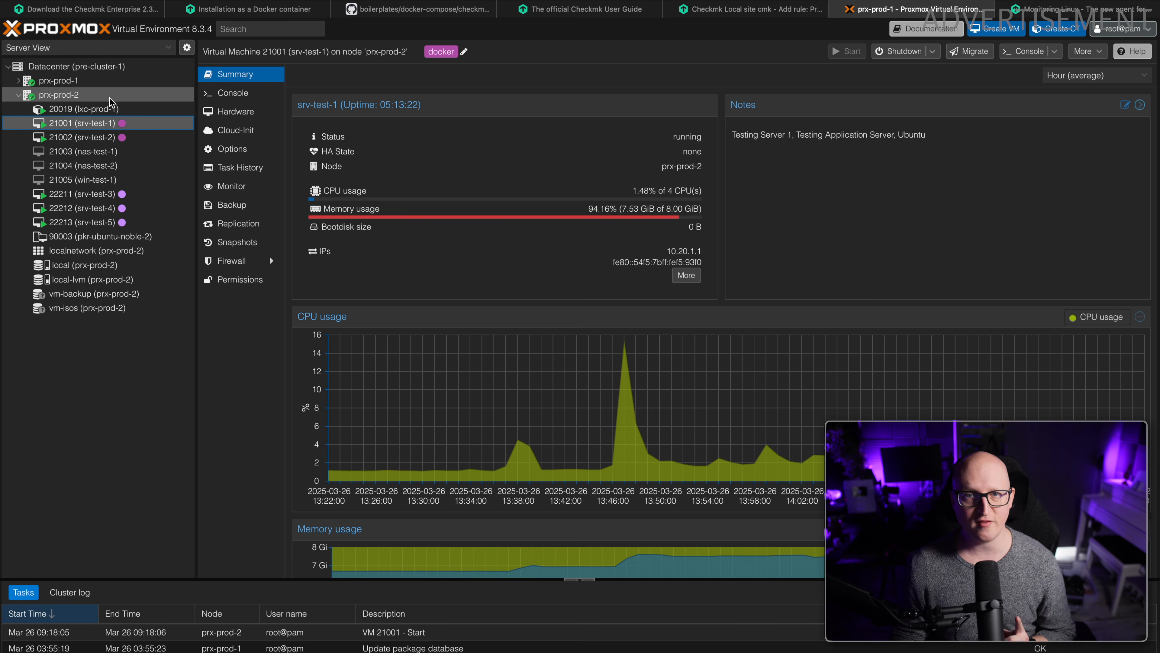
pyautogui.click(87, 75)
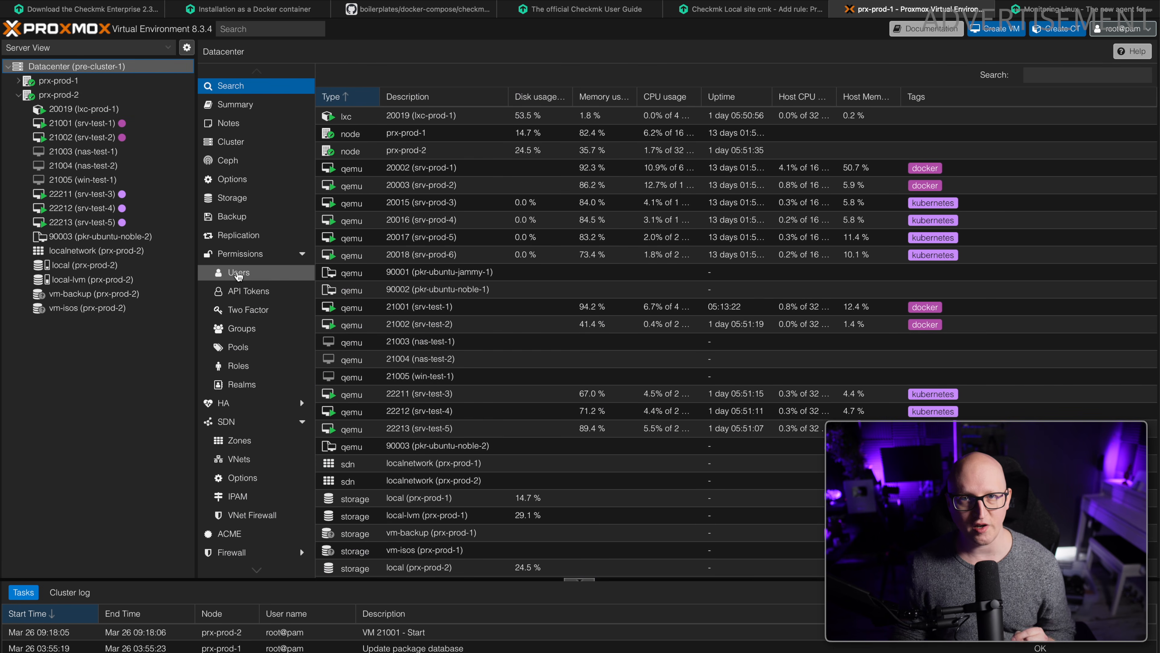
pyautogui.click(239, 273)
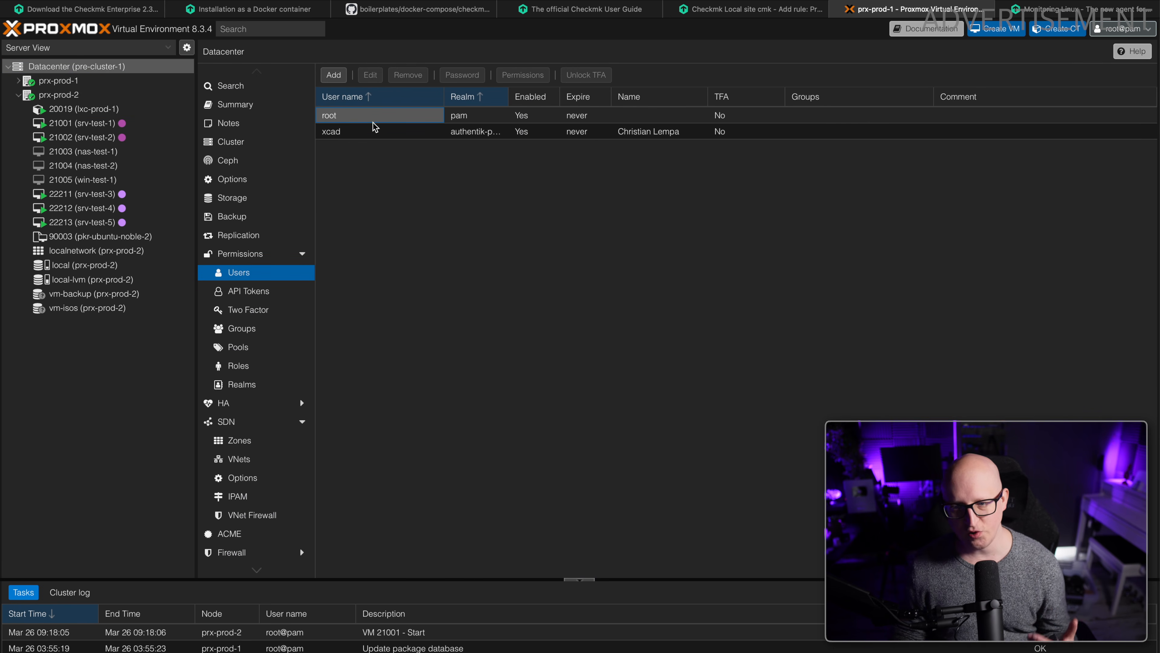
pyautogui.click(340, 79)
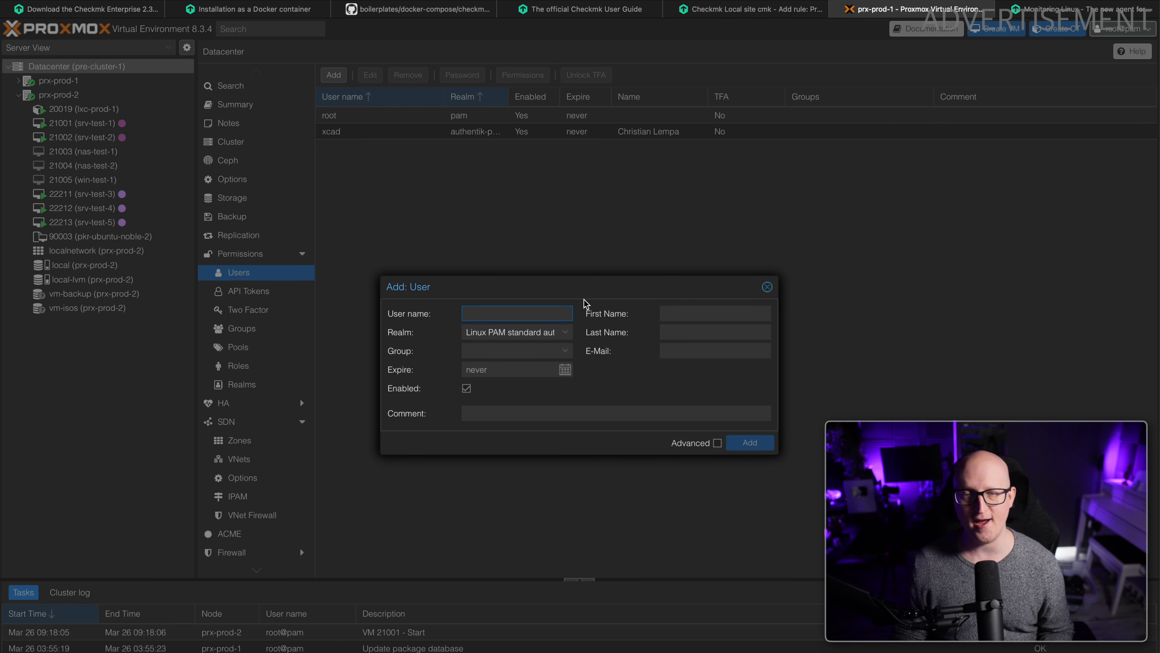
pyautogui.write('ch')
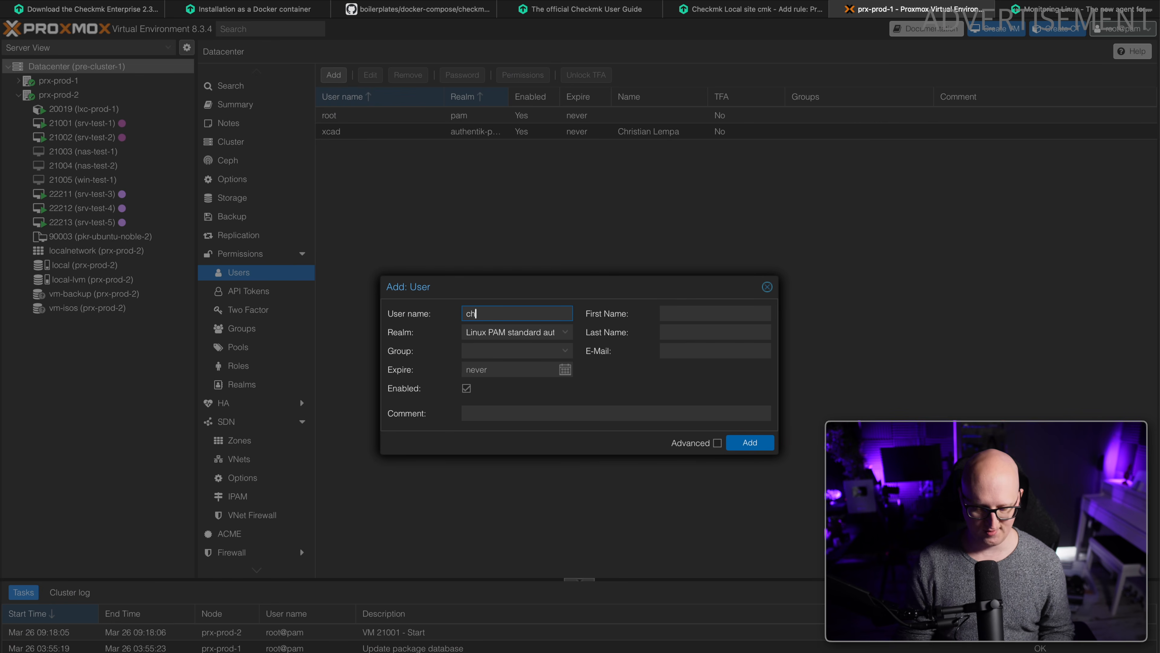
pyautogui.write('eckmk')
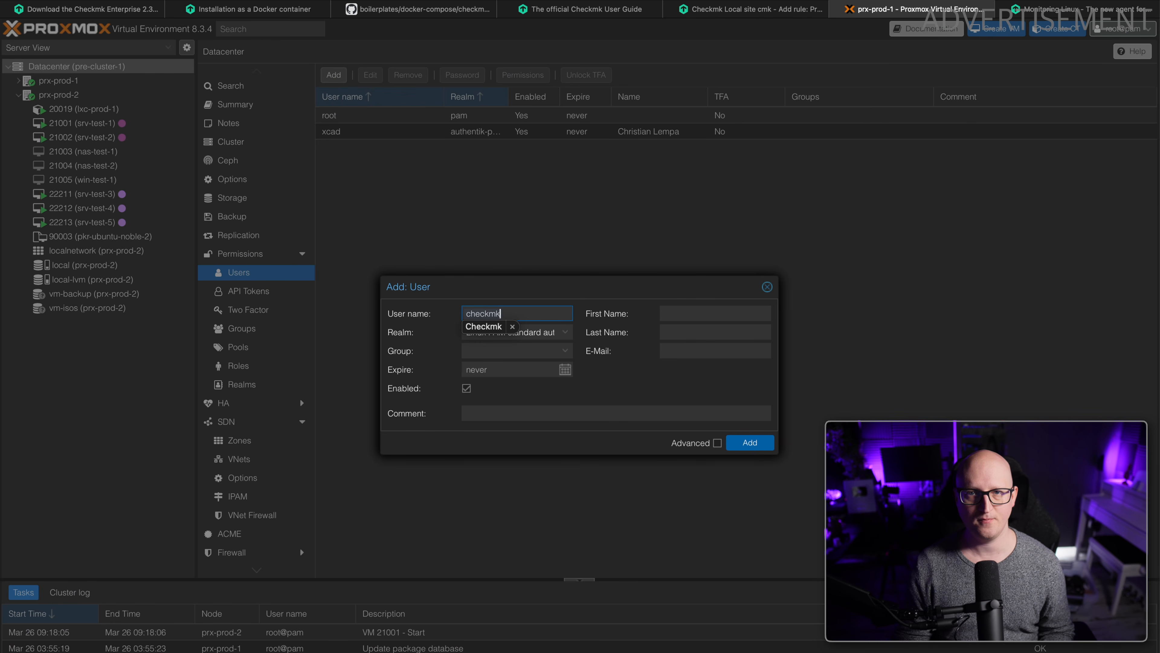
pyautogui.click(489, 332)
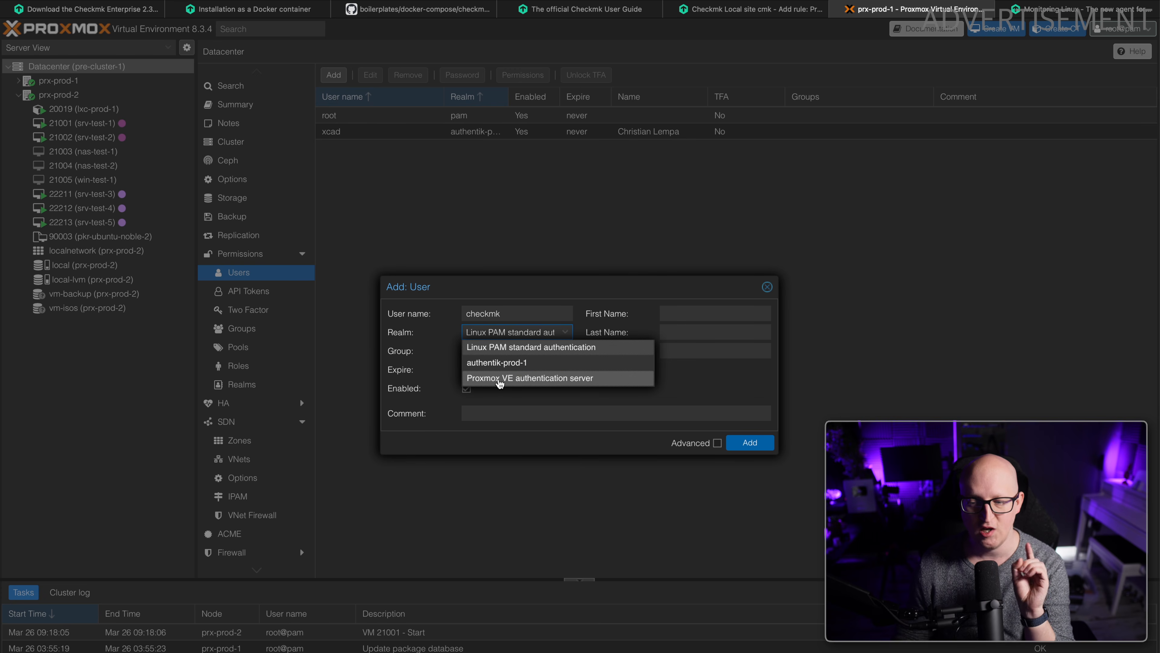
pyautogui.click(500, 380)
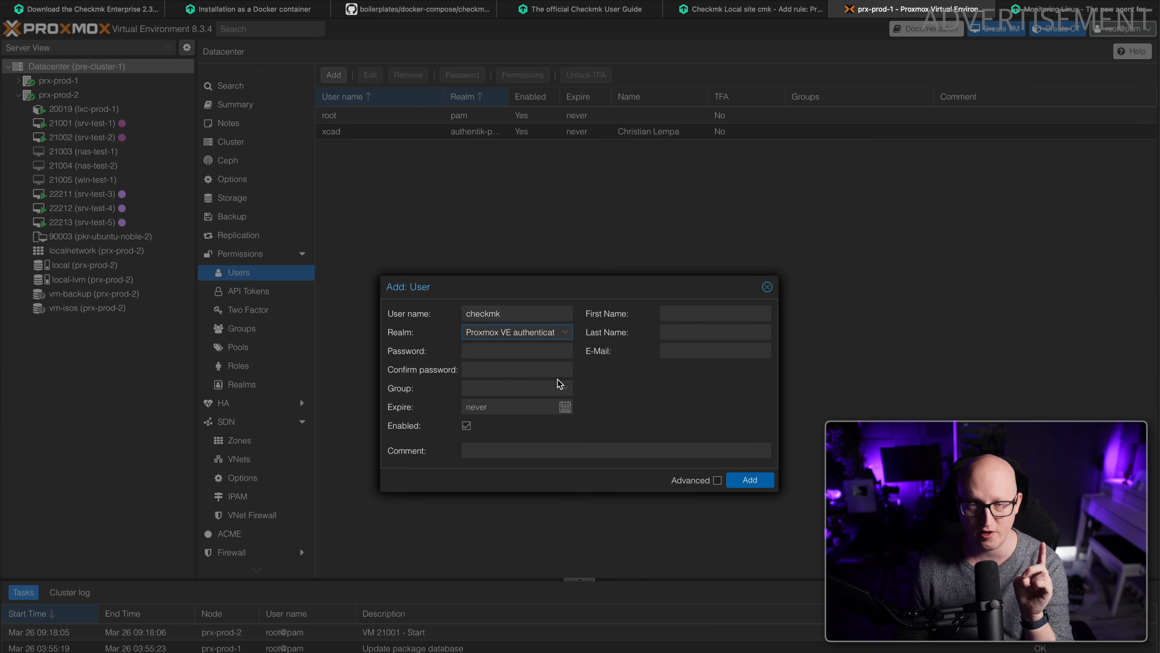
pyautogui.press('Tab')
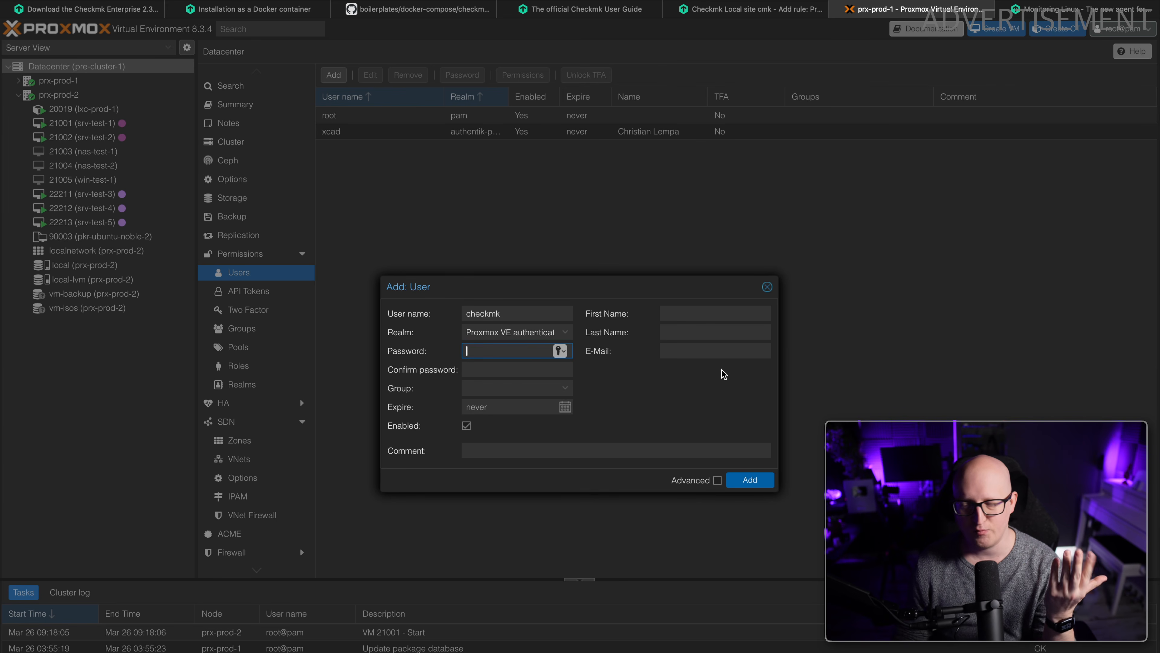
pyautogui.hotkey('alt', 'space')
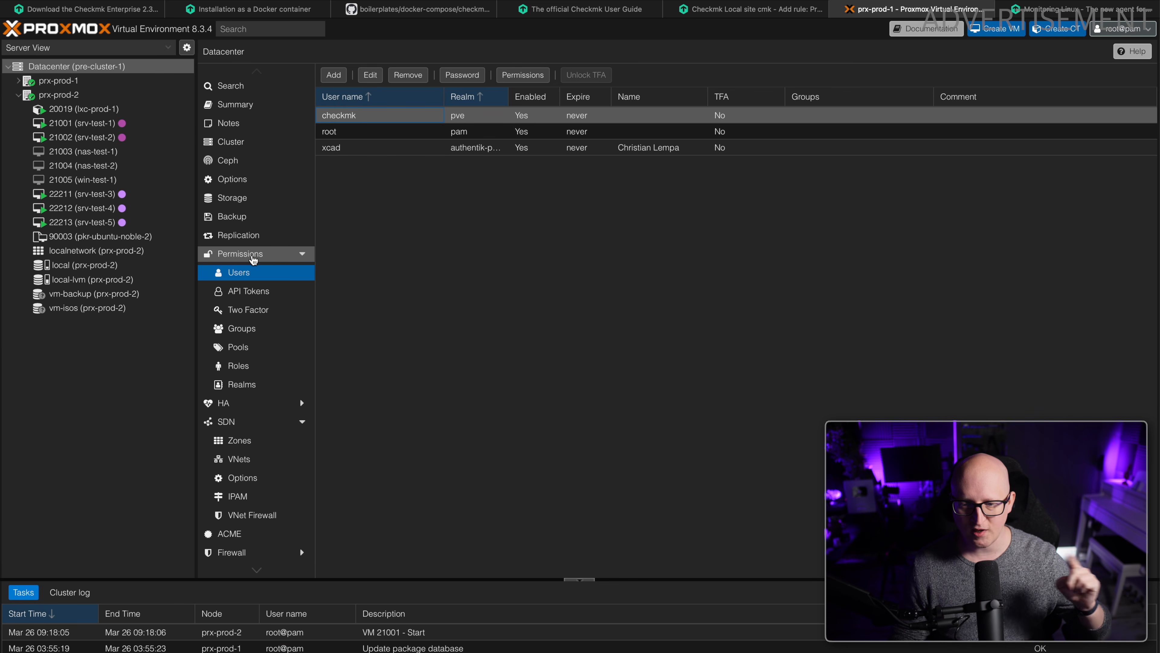
# Start a new datacenter user permission on path / for the user checkmk@pve.
pyautogui.click(254, 259)
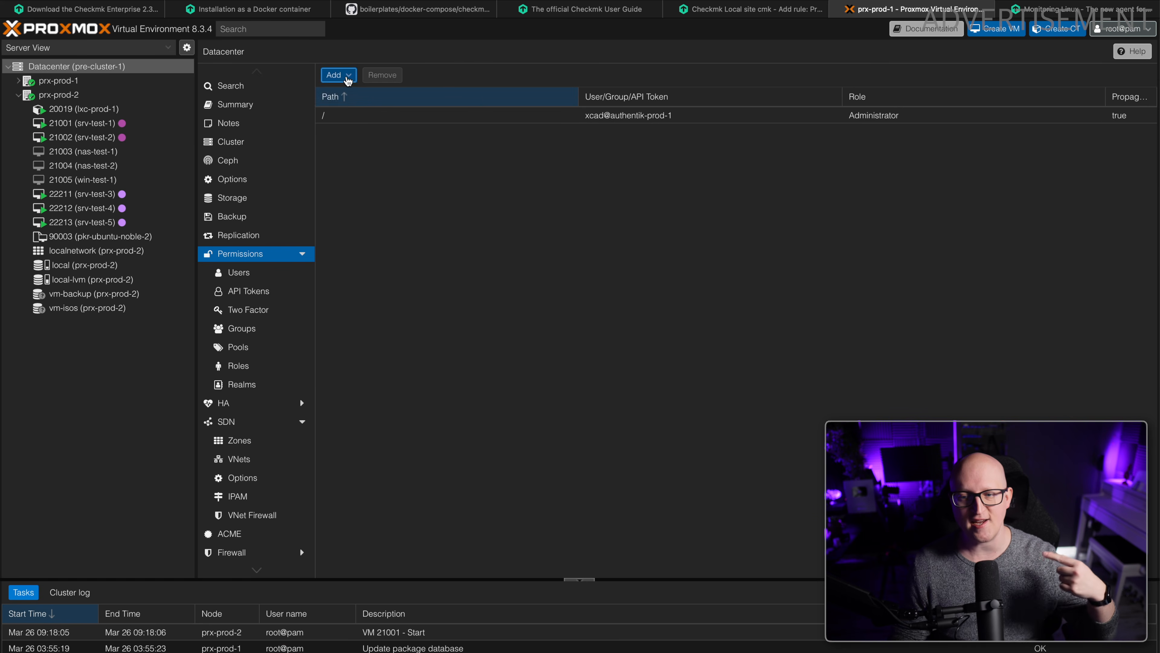
pyautogui.click(348, 78)
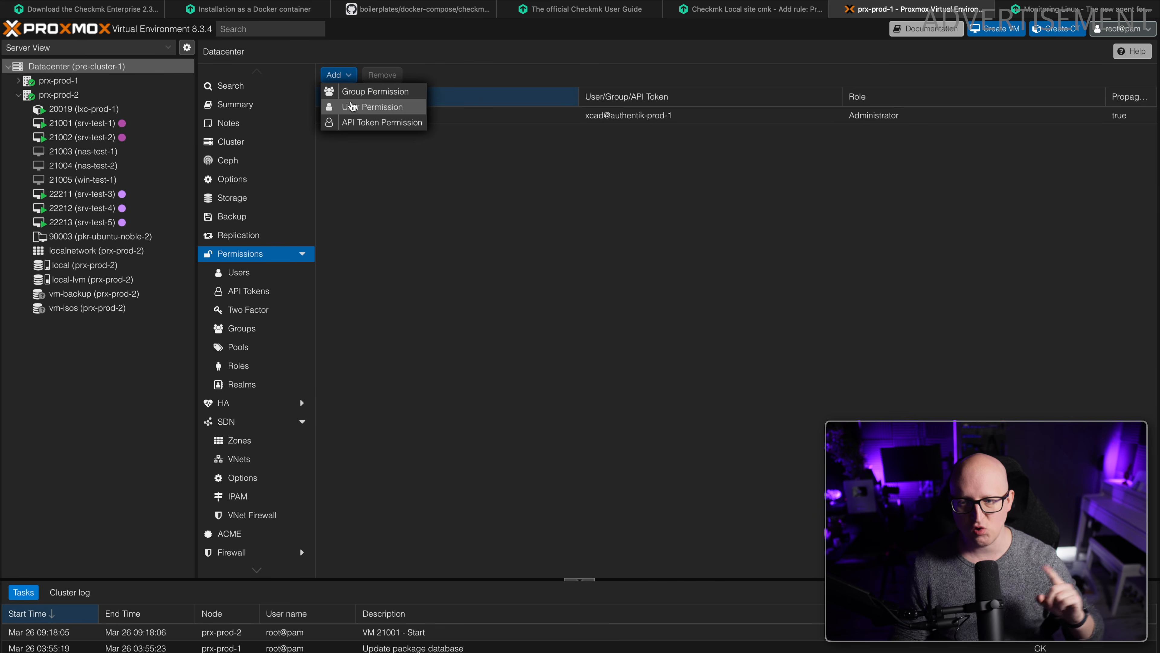
pyautogui.click(353, 108)
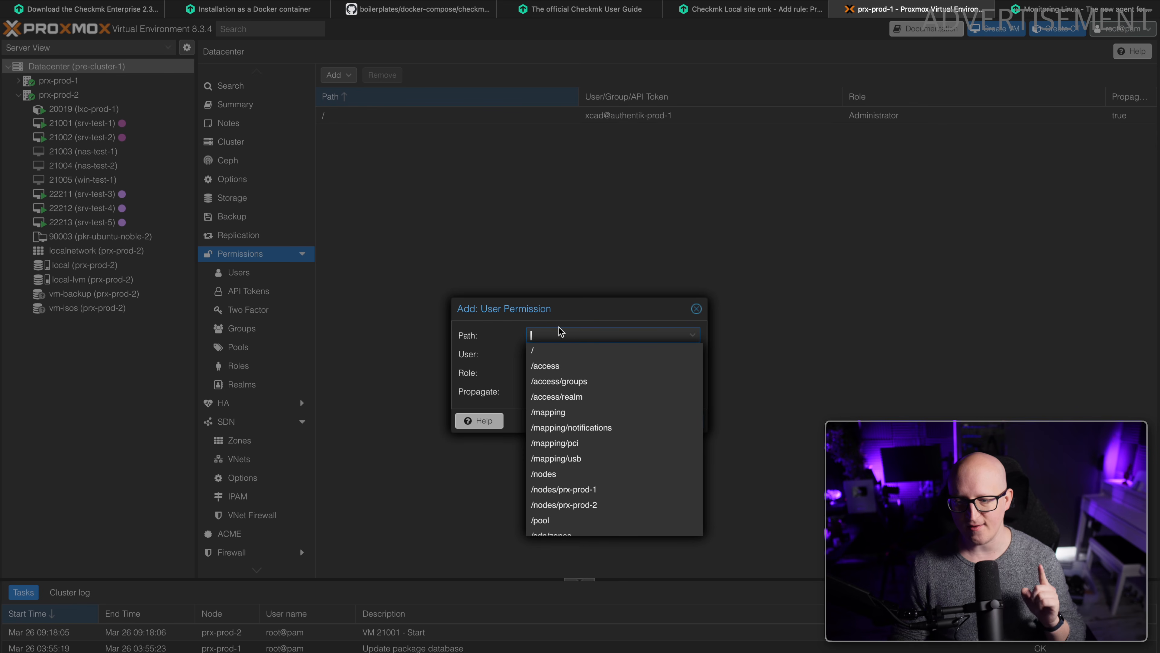
pyautogui.click(544, 353)
pyautogui.click(534, 353)
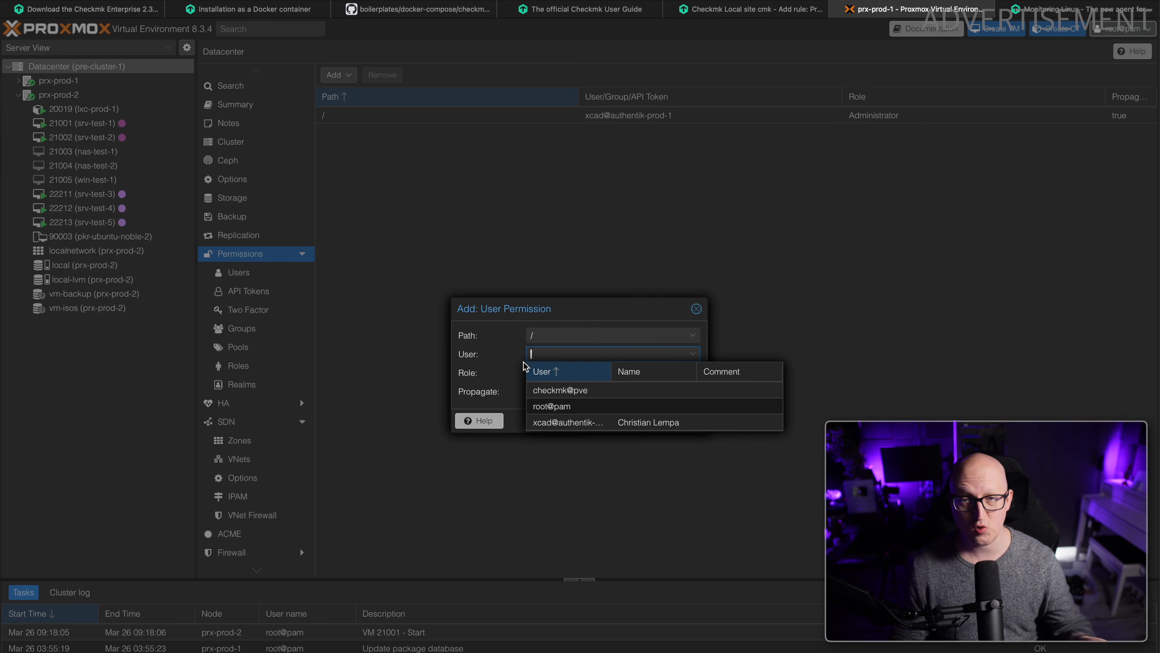
pyautogui.click(552, 391)
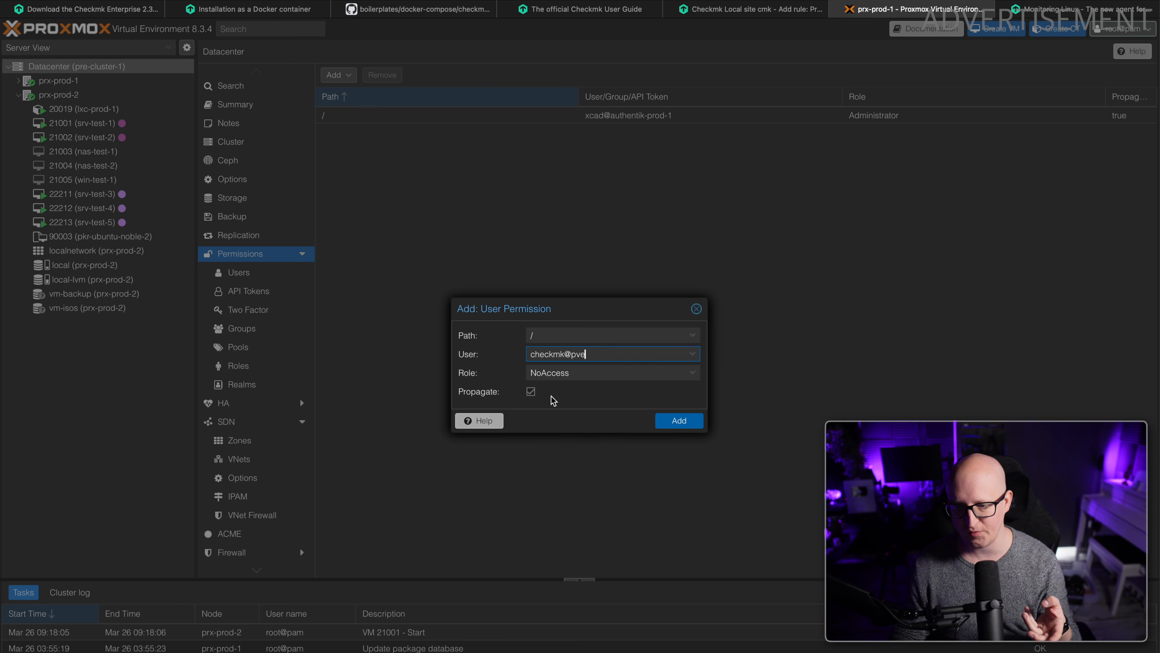
# Assign the PVEAuditor role with propagation to the checkmk@pve permission and add it.
pyautogui.click(553, 373)
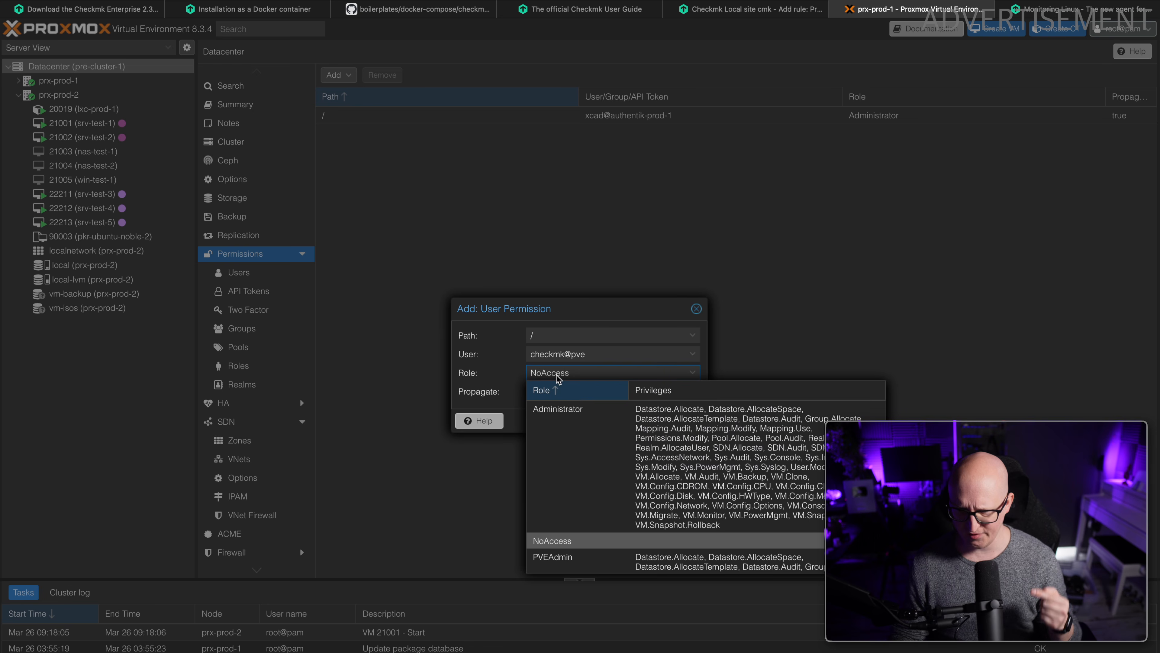
pyautogui.scroll(-4, 566, 494)
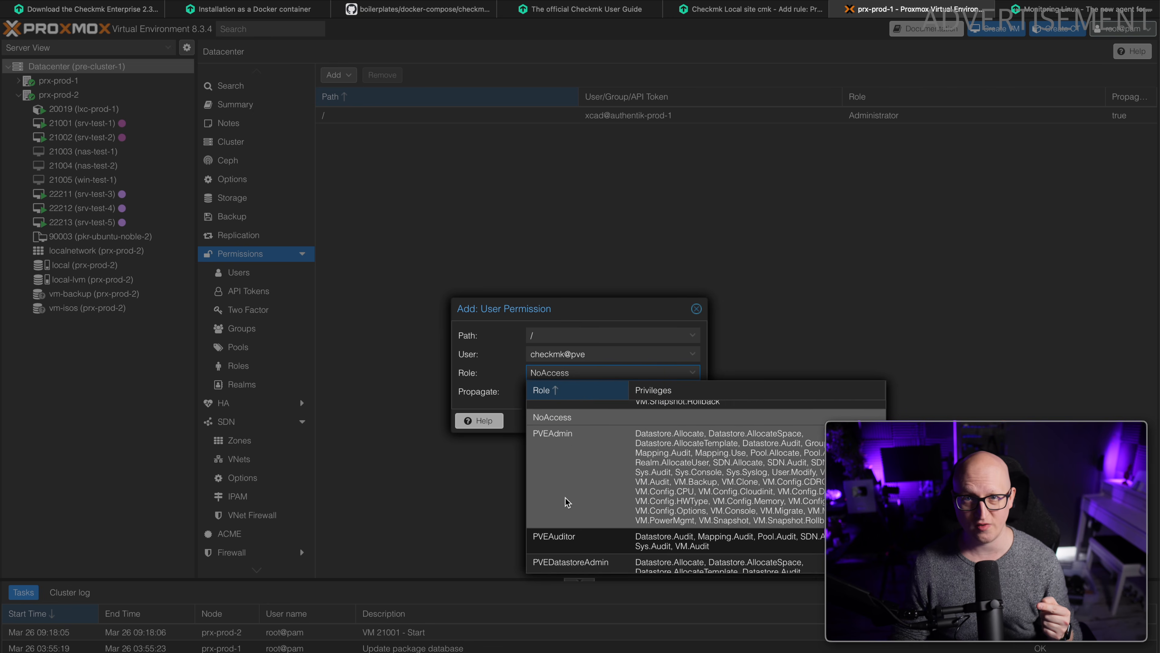
pyautogui.scroll(-1, 570, 498)
pyautogui.scroll(-3, 586, 474)
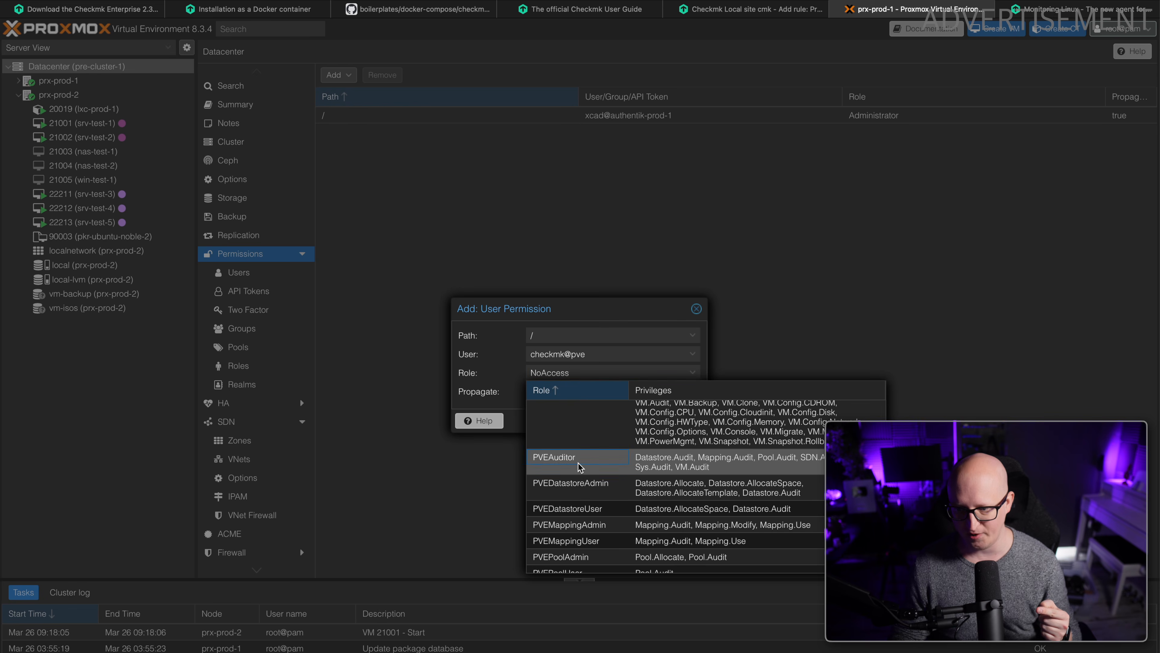
pyautogui.click(580, 468)
pyautogui.click(565, 394)
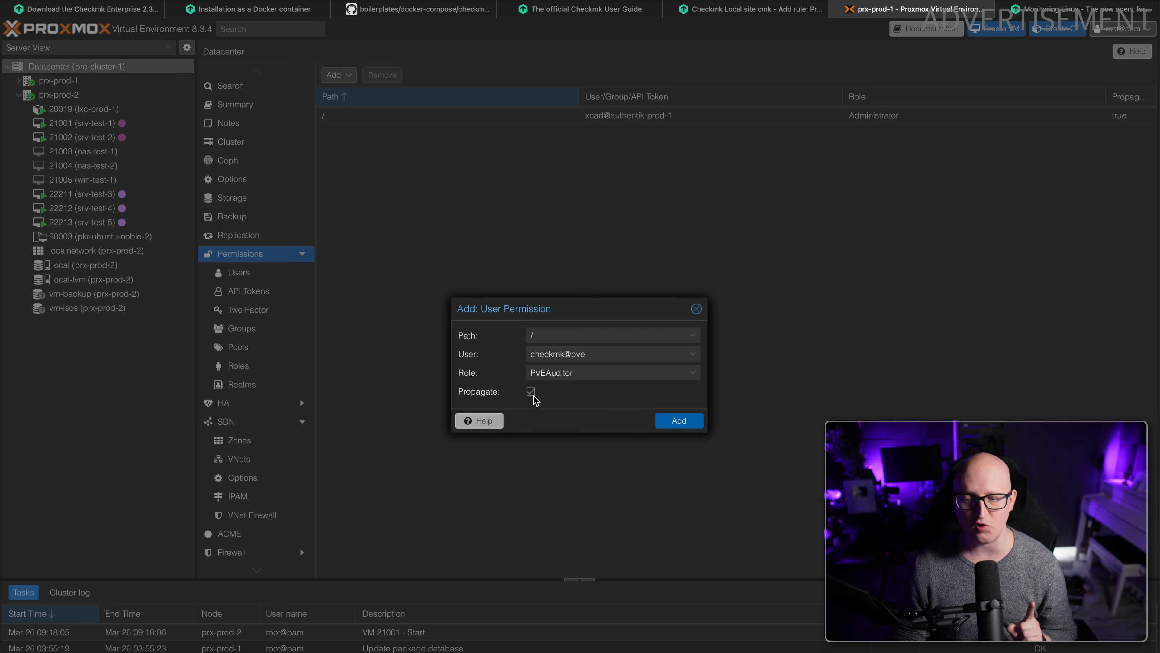
pyautogui.click(679, 422)
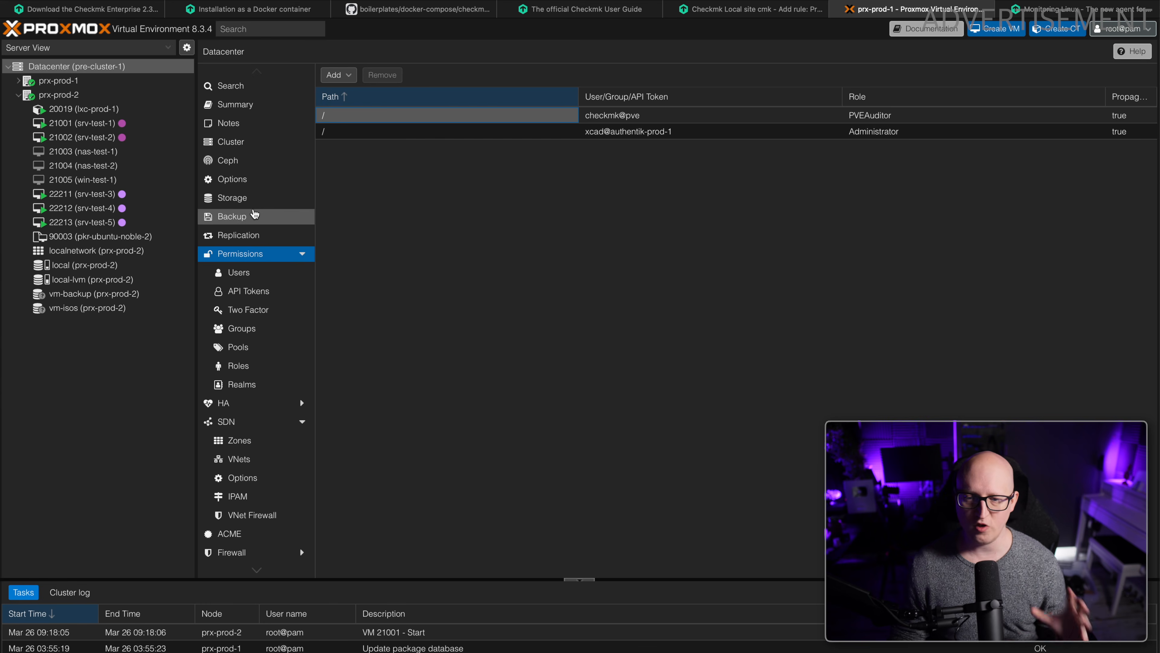
# Switch to Checkmk and give the Proxmox VE rule the username checkmk@pve and the account password as an explicit password.
pyautogui.click(749, 9)
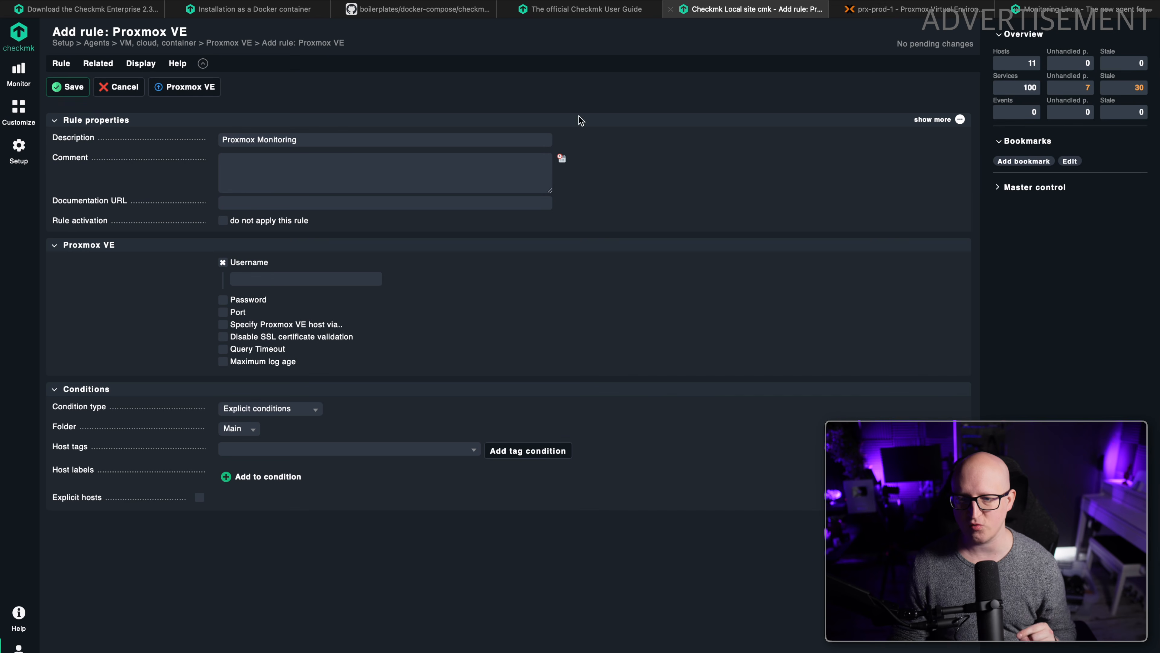
pyautogui.click(273, 280)
pyautogui.write('checmk@pve')
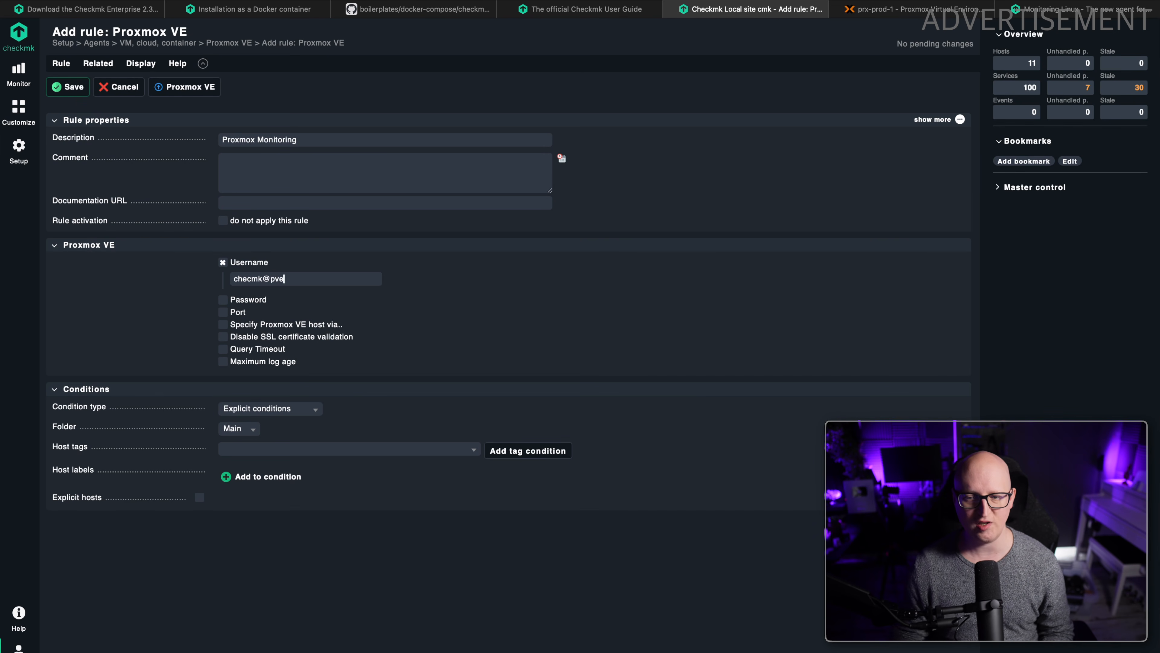
pyautogui.write('k')
pyautogui.click(250, 299)
pyautogui.click(286, 315)
pyautogui.hotkey('ctrl', 'v')
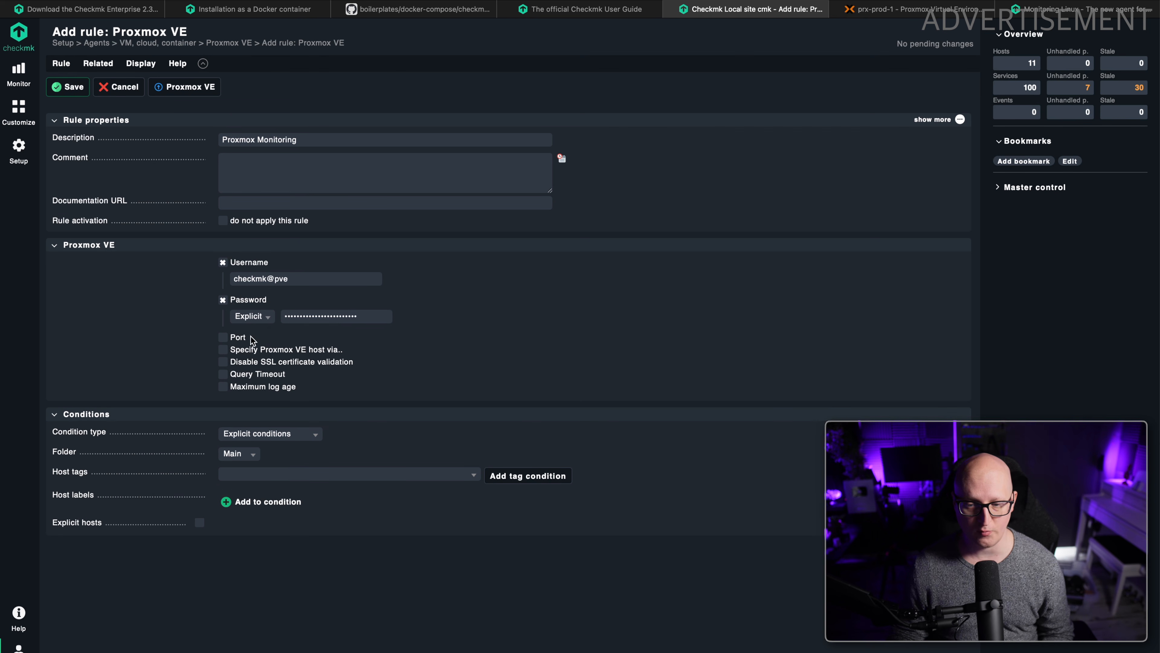
# Enable port 8006 in the Proxmox VE rule and disable SSL certificate validation.
pyautogui.click(241, 338)
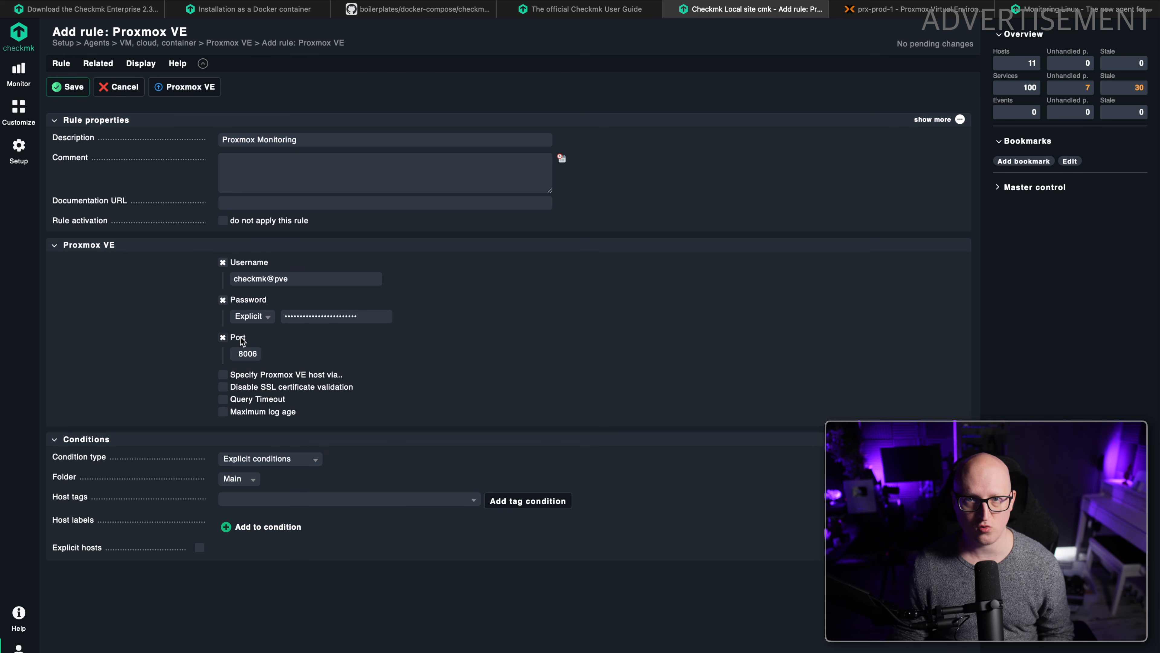
pyautogui.doubleClick(235, 354)
pyautogui.click(355, 358)
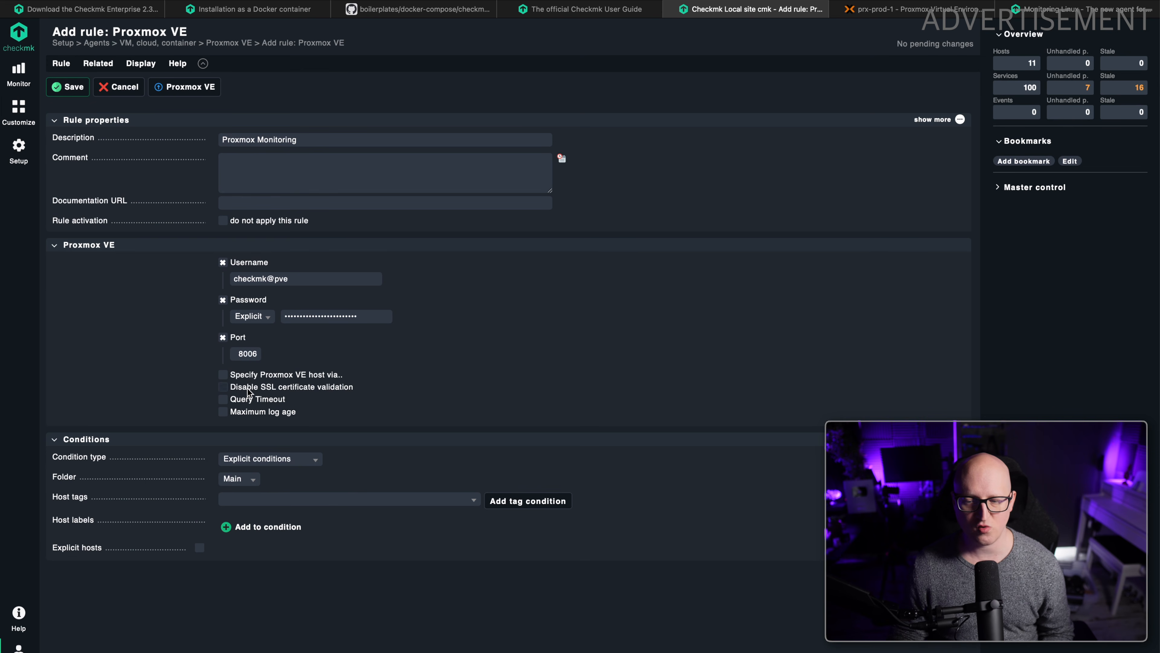
pyautogui.click(223, 387)
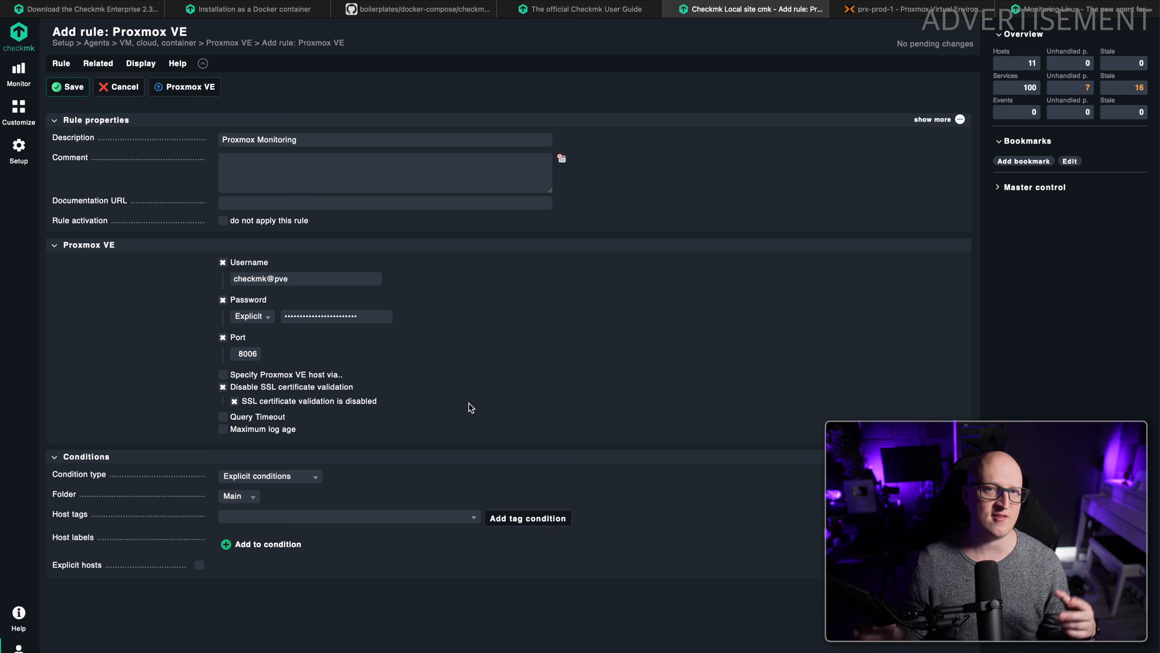
pyautogui.click(531, 189)
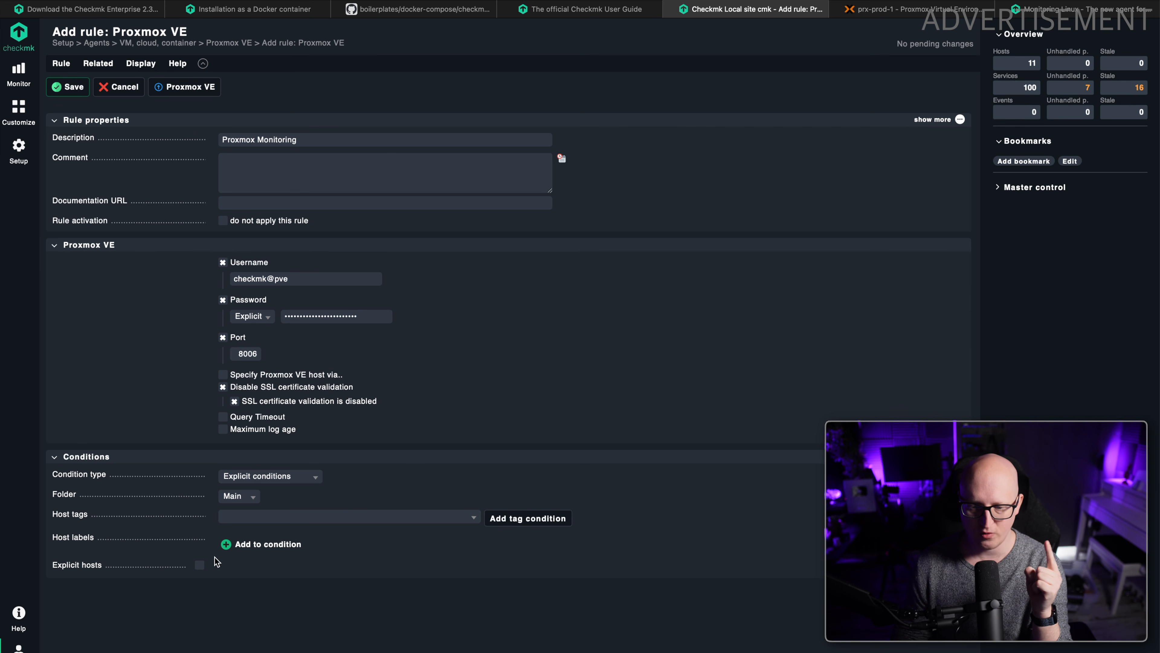
# Limit the rule to the explicit hosts prx-prod-1 and prx-prod-2 and save it.
pyautogui.click(200, 565)
pyautogui.click(257, 570)
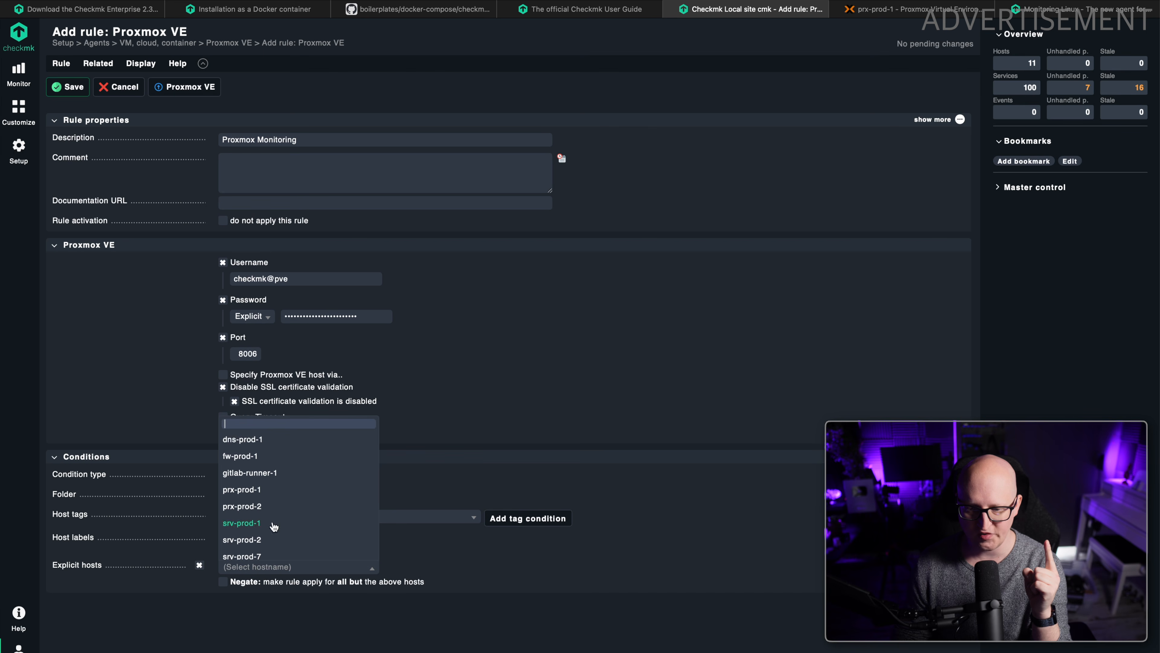
pyautogui.click(257, 496)
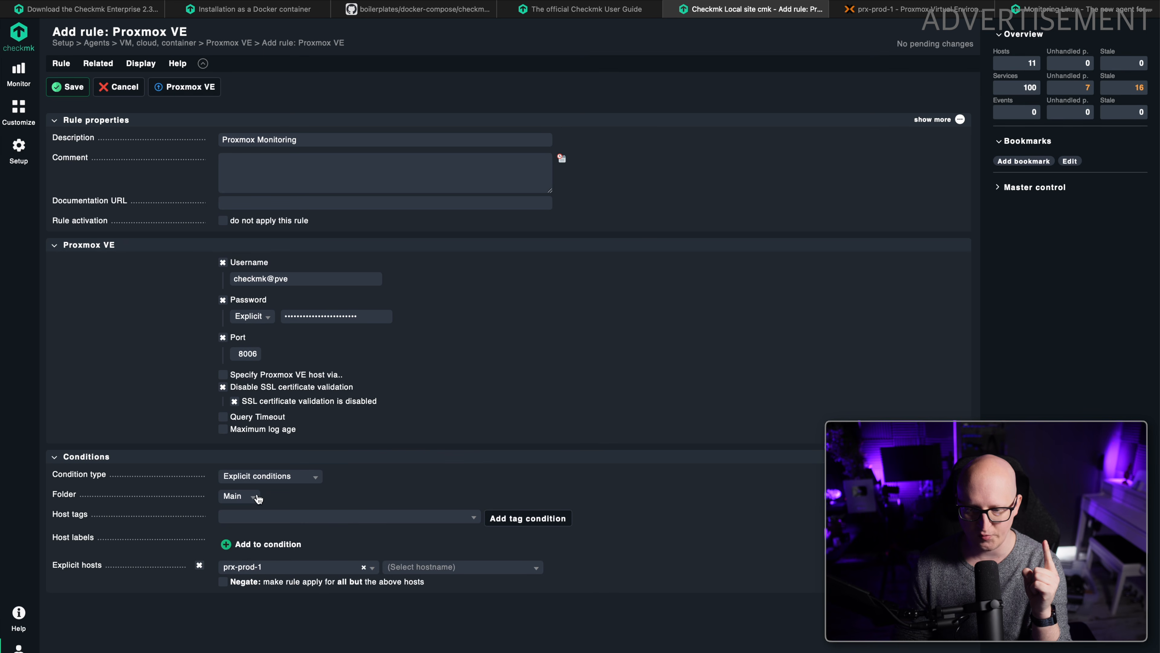
pyautogui.click(462, 571)
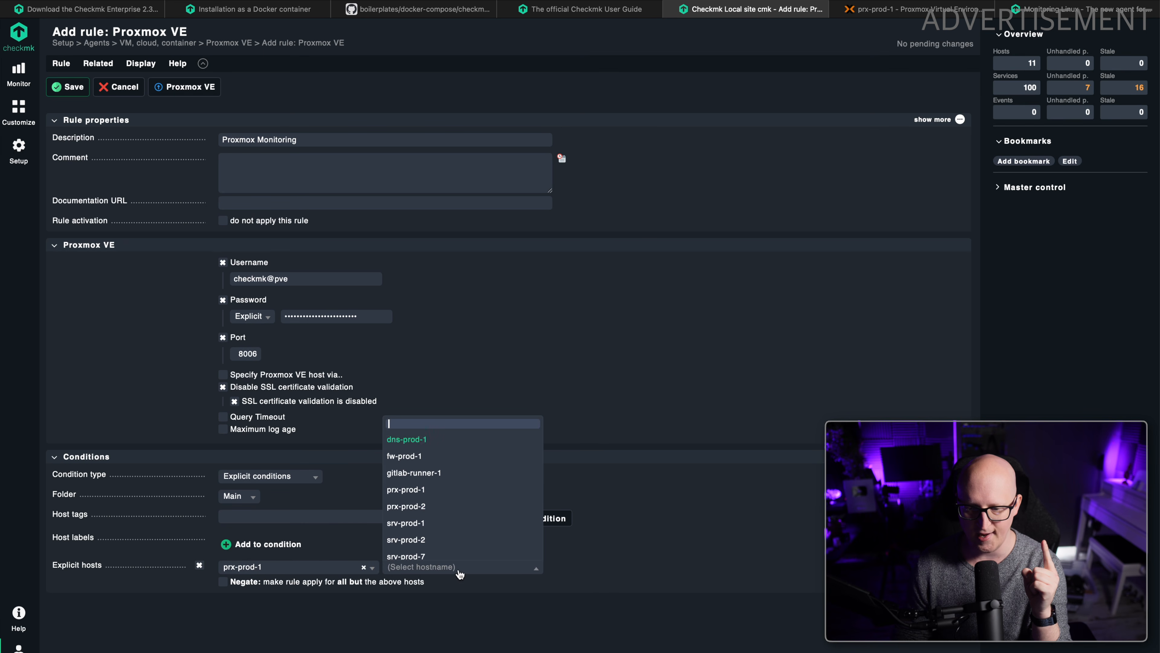
pyautogui.click(422, 506)
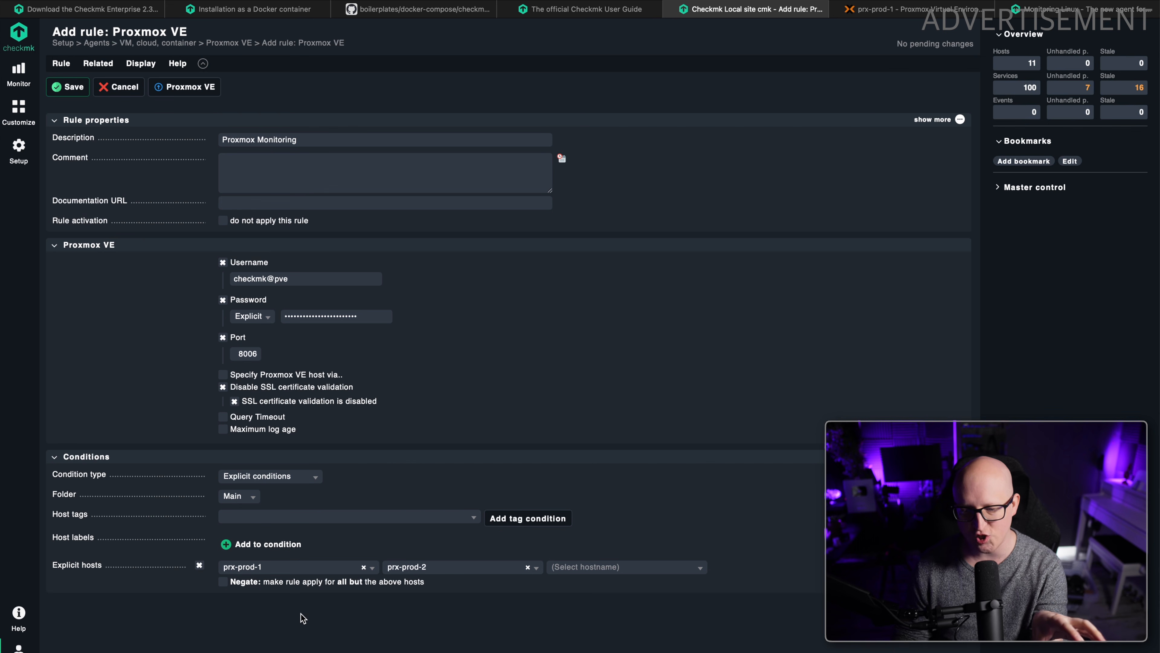
pyautogui.click(73, 86)
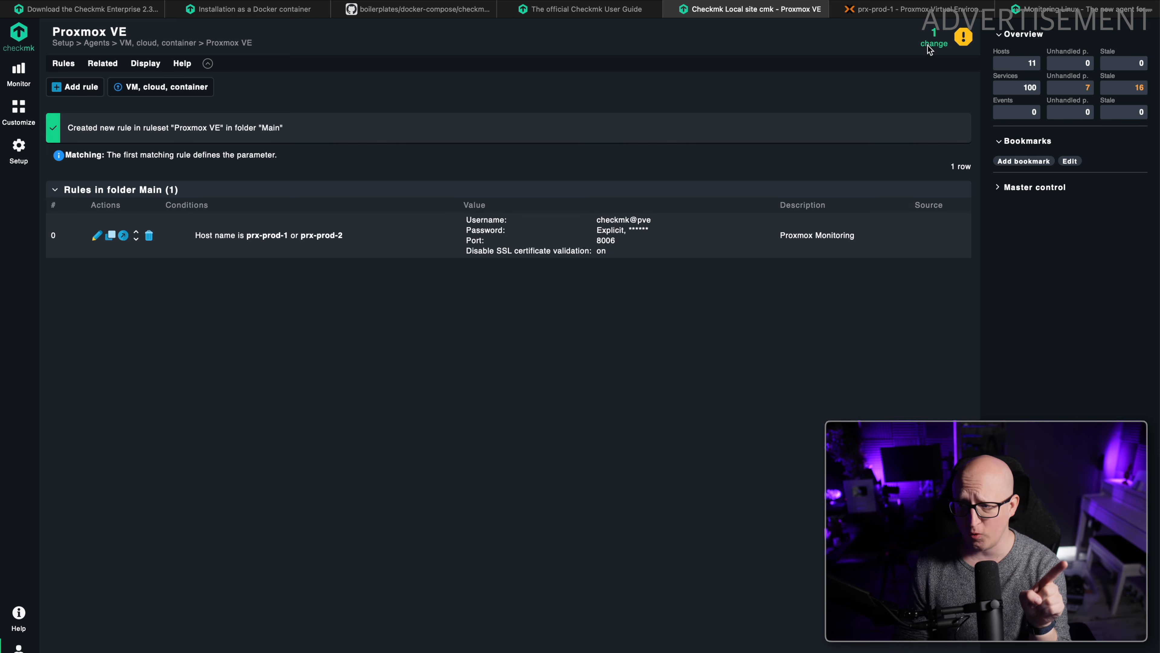
# Activate the pending Proxmox VE rule change on the local site cmk.
pyautogui.click(933, 42)
pyautogui.click(143, 96)
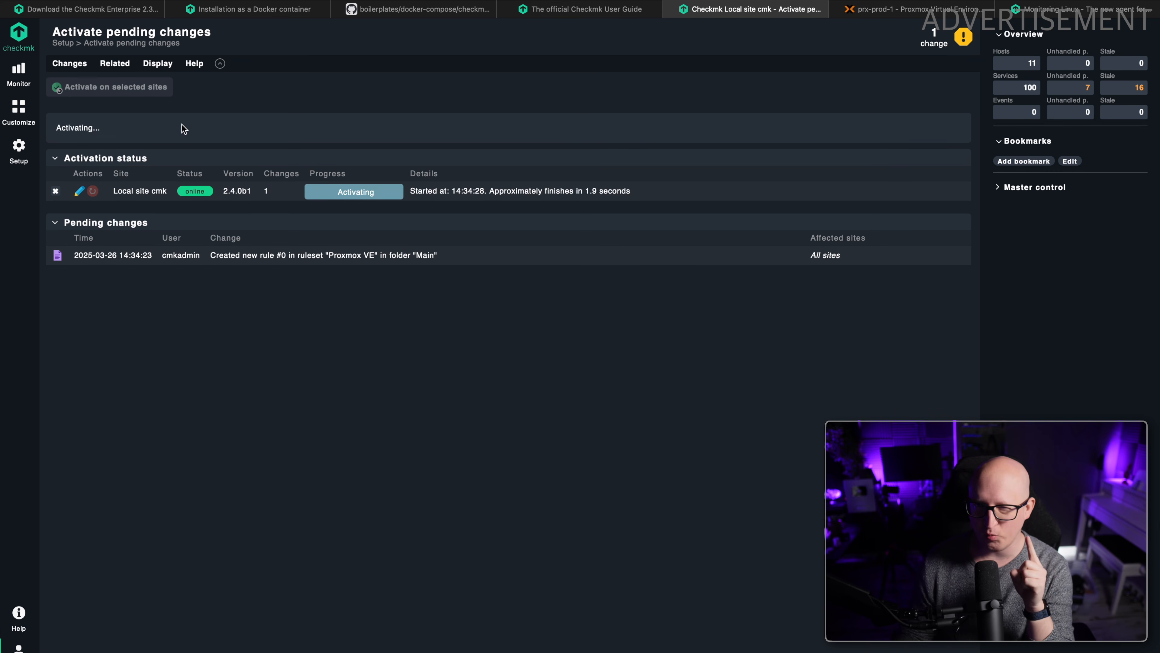
pyautogui.click(38, 151)
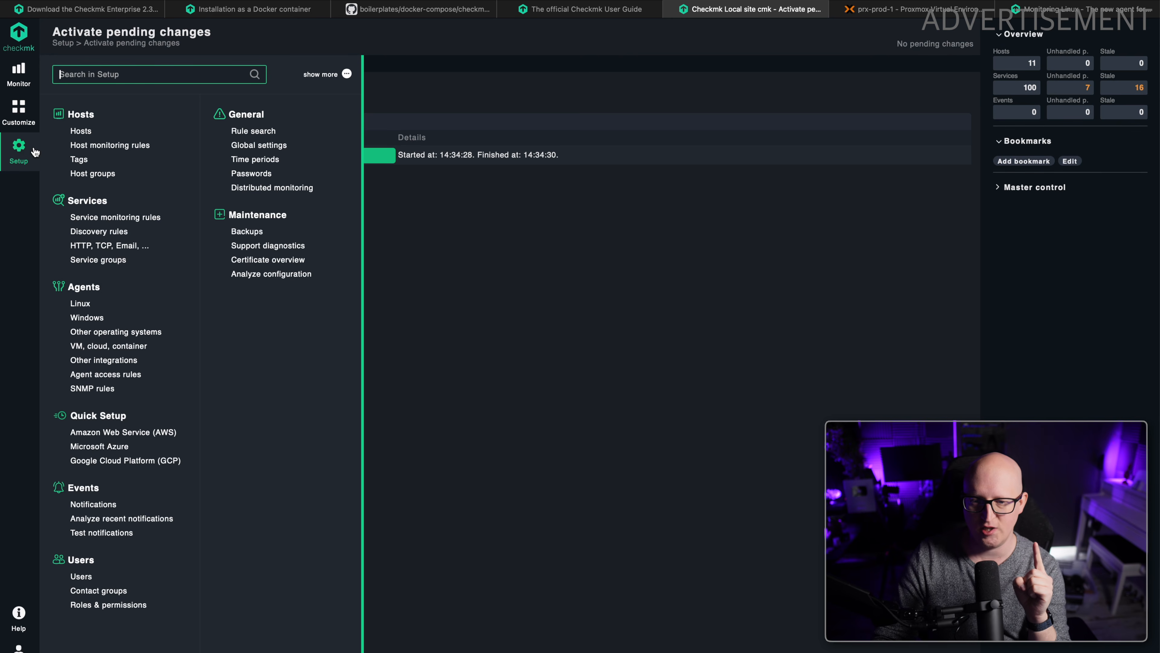
pyautogui.click(553, 253)
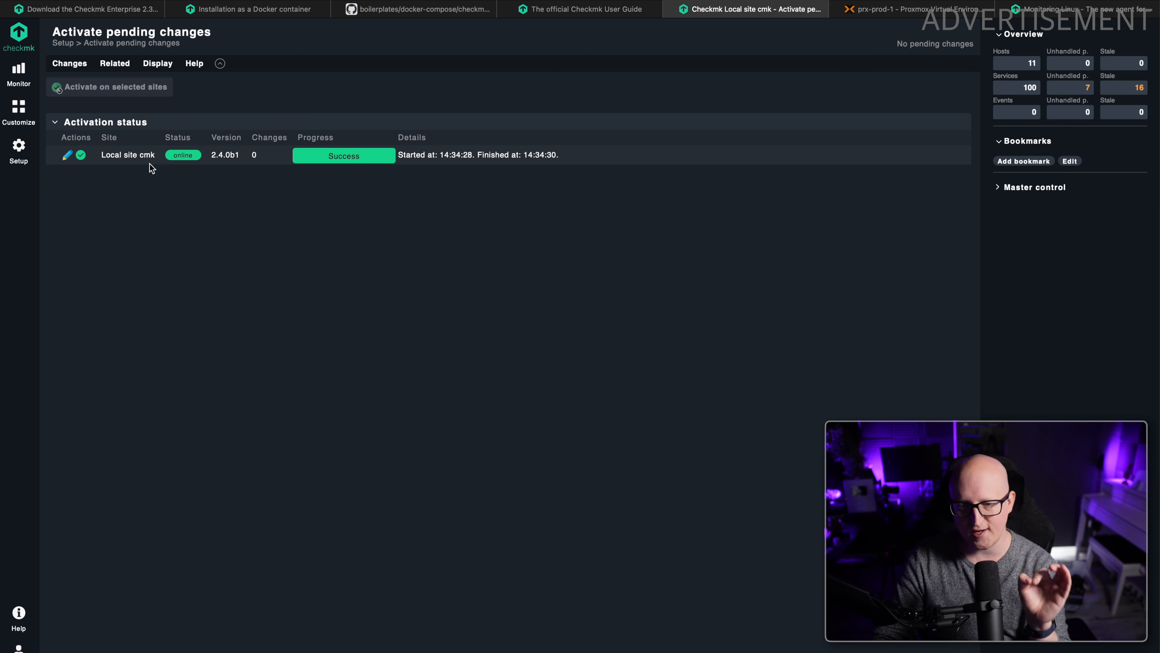
# Open the properties of host prx-prod-2 from the host setup and examine its Checkmk agent / API integrations setting.
pyautogui.click(28, 150)
pyautogui.click(82, 132)
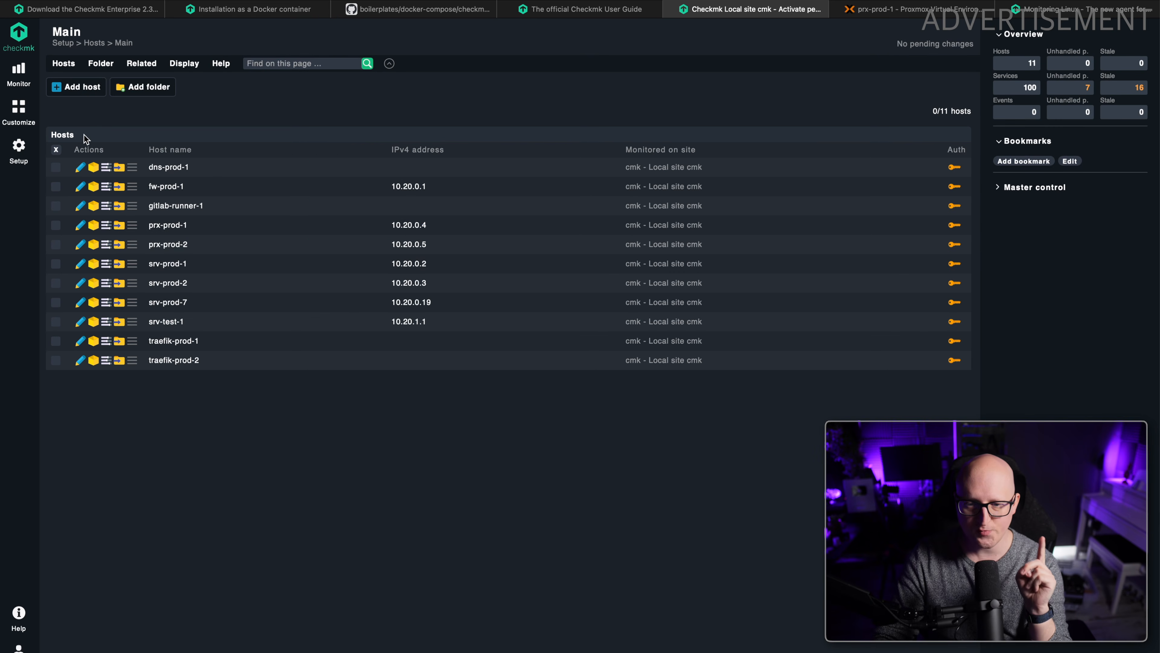
pyautogui.click(82, 247)
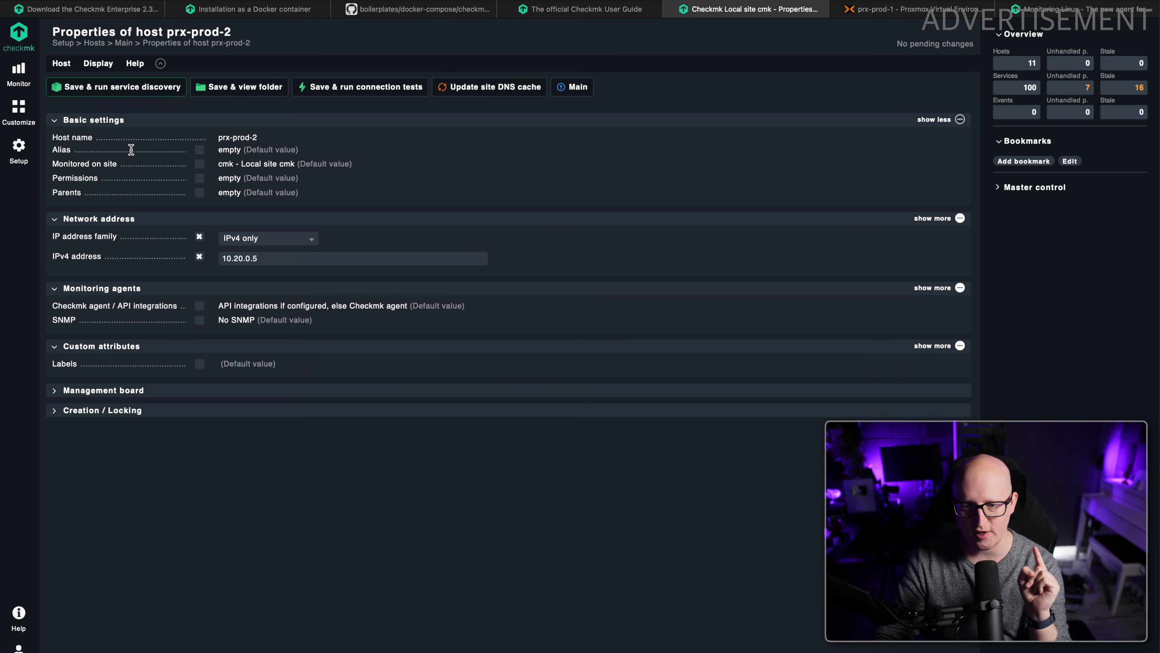
pyautogui.moveTo(219, 306); pyautogui.dragTo(408, 307)
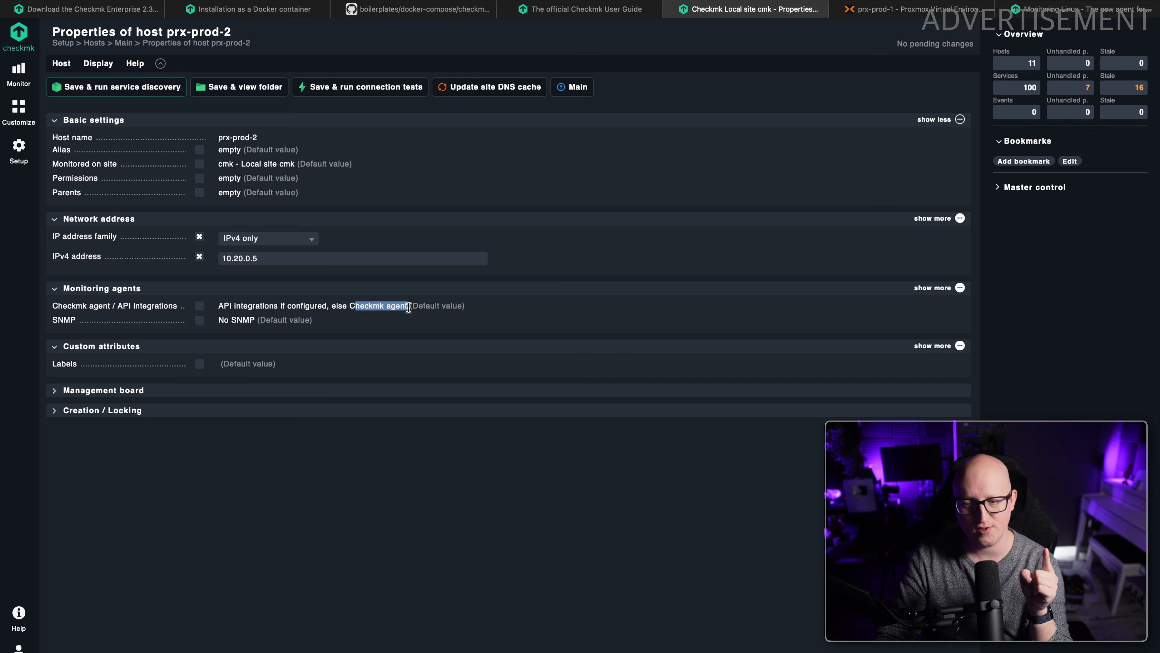
pyautogui.click(409, 307)
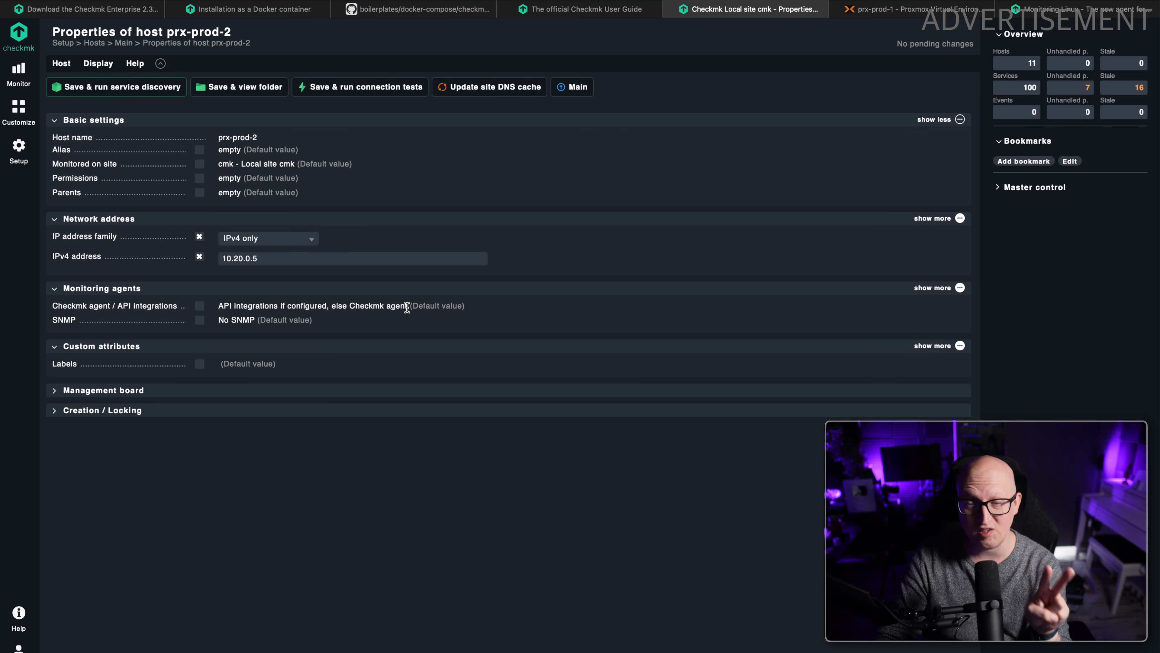
pyautogui.moveTo(219, 305); pyautogui.dragTo(293, 305)
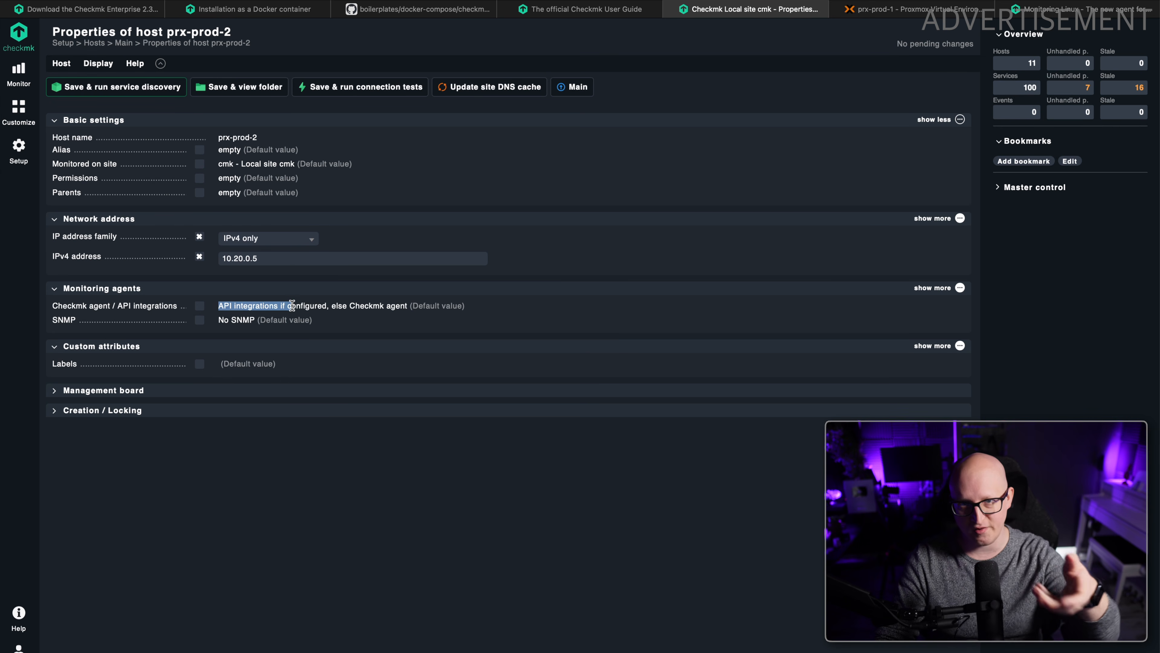
pyautogui.moveTo(347, 305); pyautogui.dragTo(392, 304)
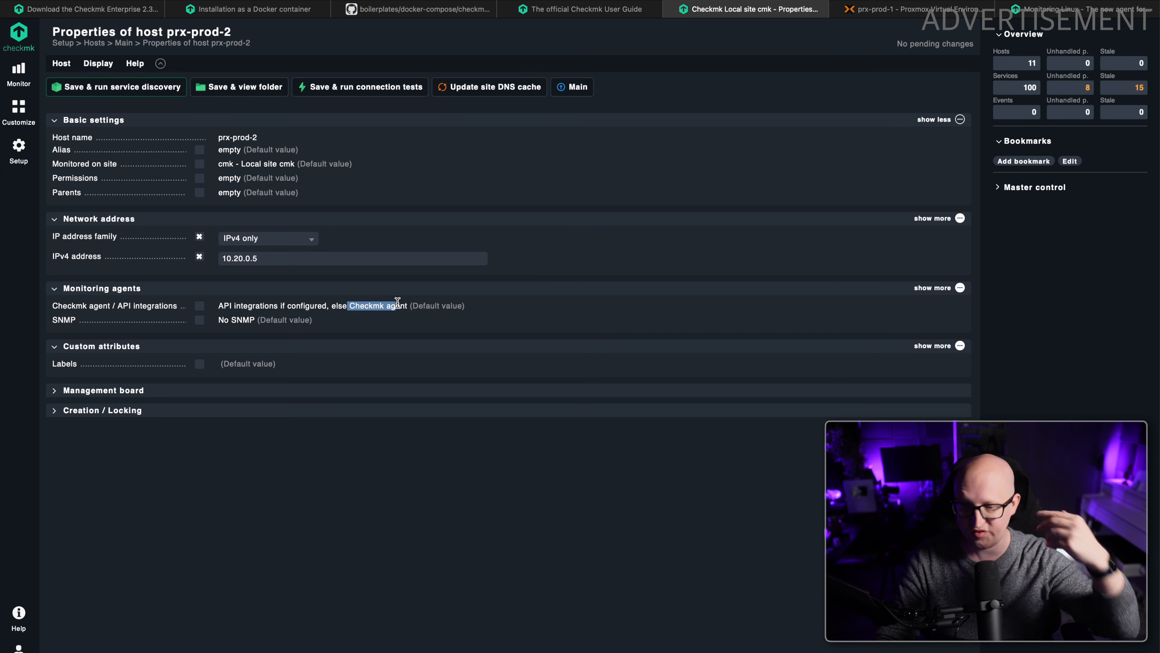
pyautogui.click(395, 303)
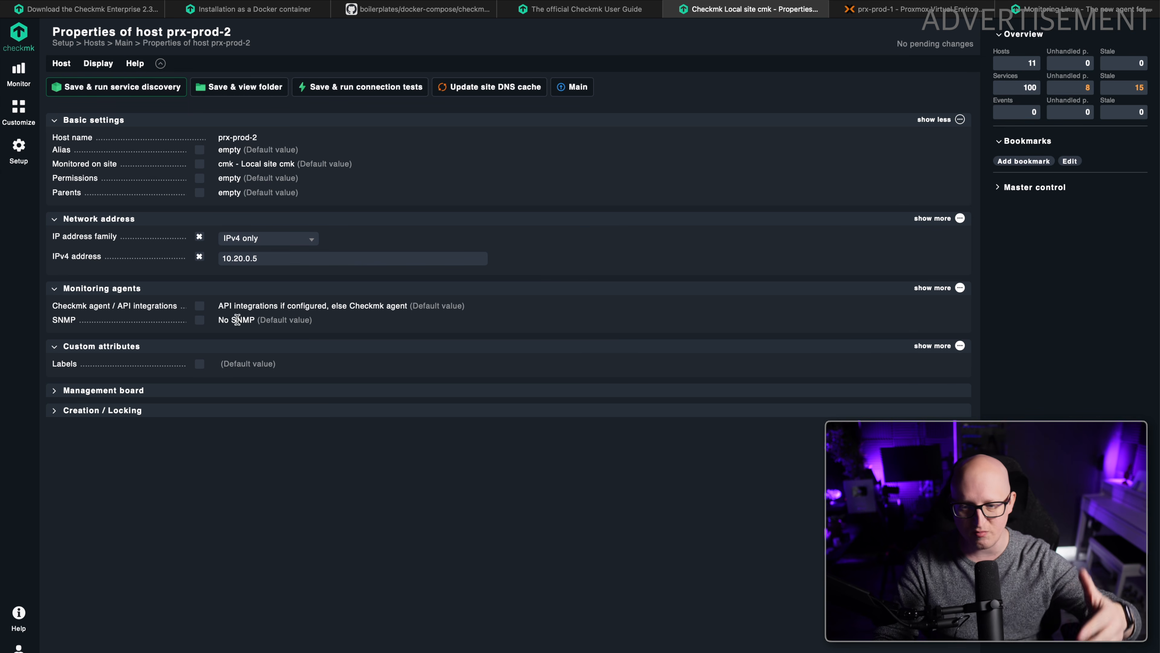
# Set prx-prod-2's Checkmk agent / API integrations option to Configured API integrations and Checkmk agent.
pyautogui.click(199, 305)
pyautogui.click(238, 308)
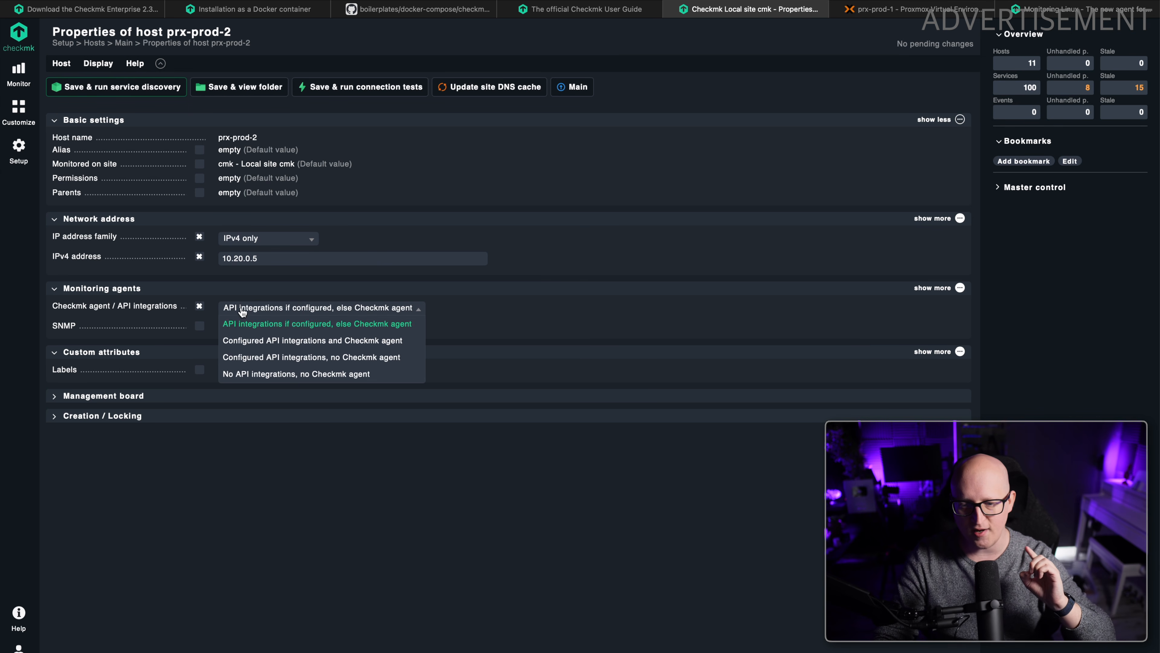
pyautogui.click(282, 340)
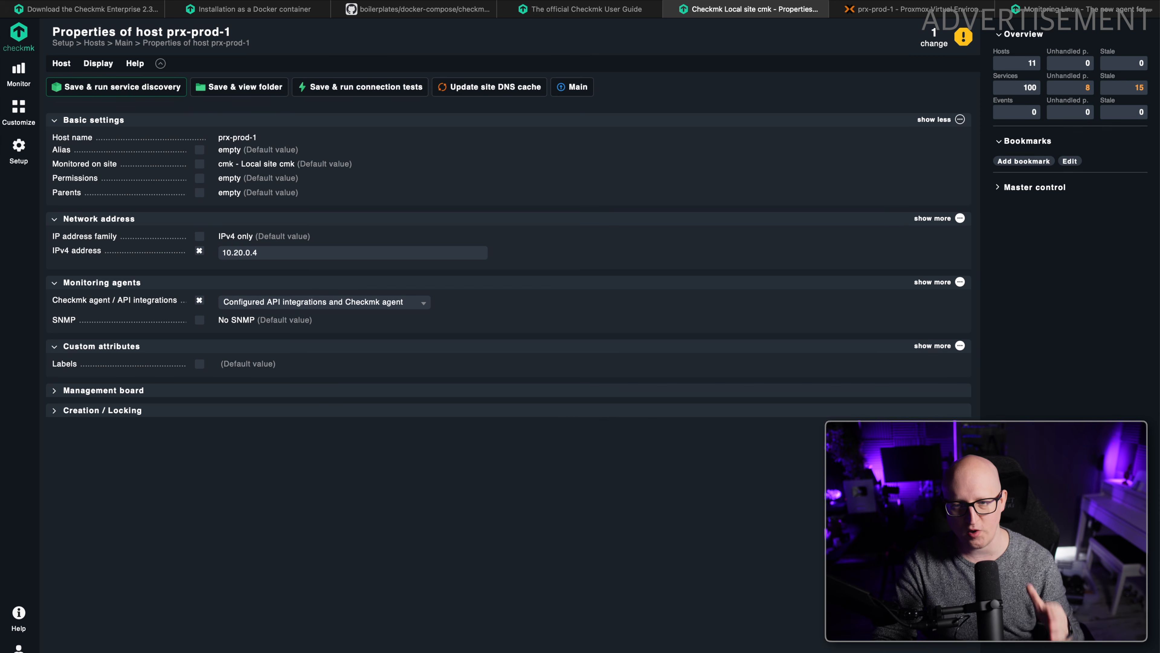
# Activate the pending change to host prx-prod-2 on the local site cmk.
pyautogui.click(124, 43)
pyautogui.click(934, 43)
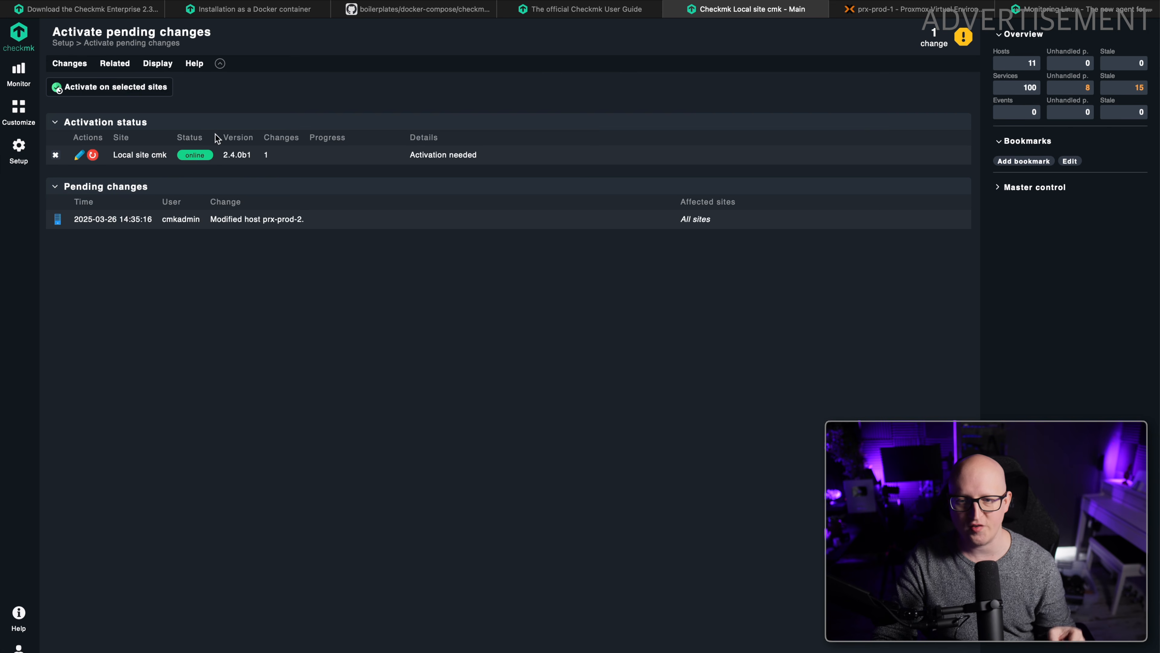
pyautogui.click(114, 87)
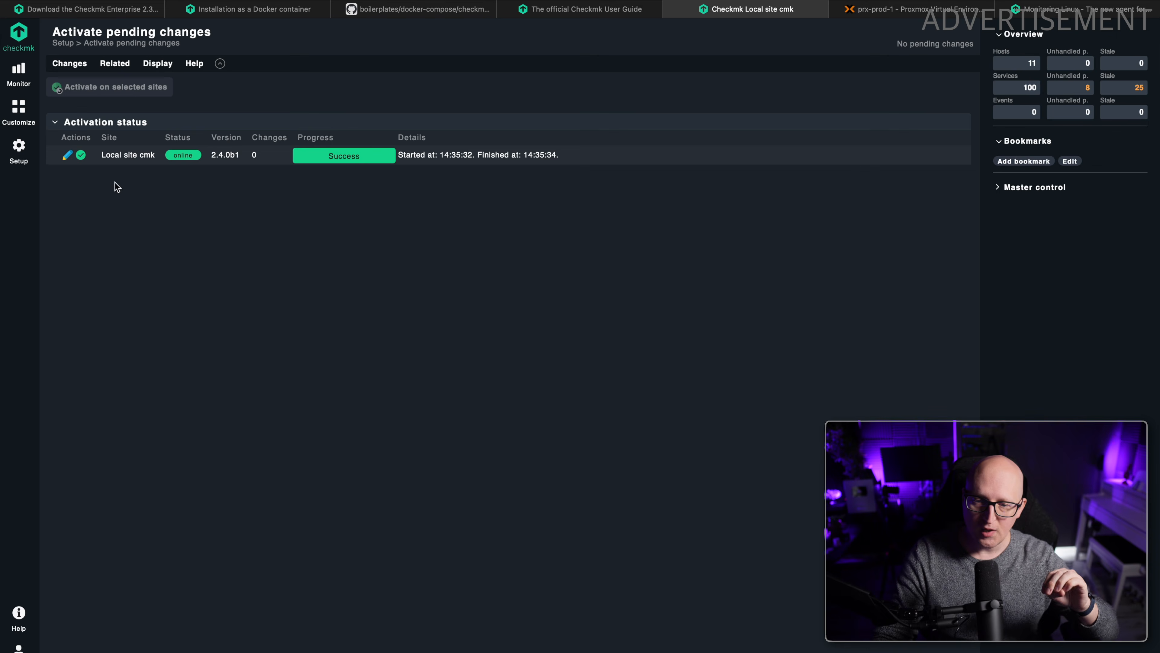
# Open the service discovery of host prx-prod-2 from the host setup and examine its undecided, monitored and disabled services.
pyautogui.click(19, 147)
pyautogui.click(81, 131)
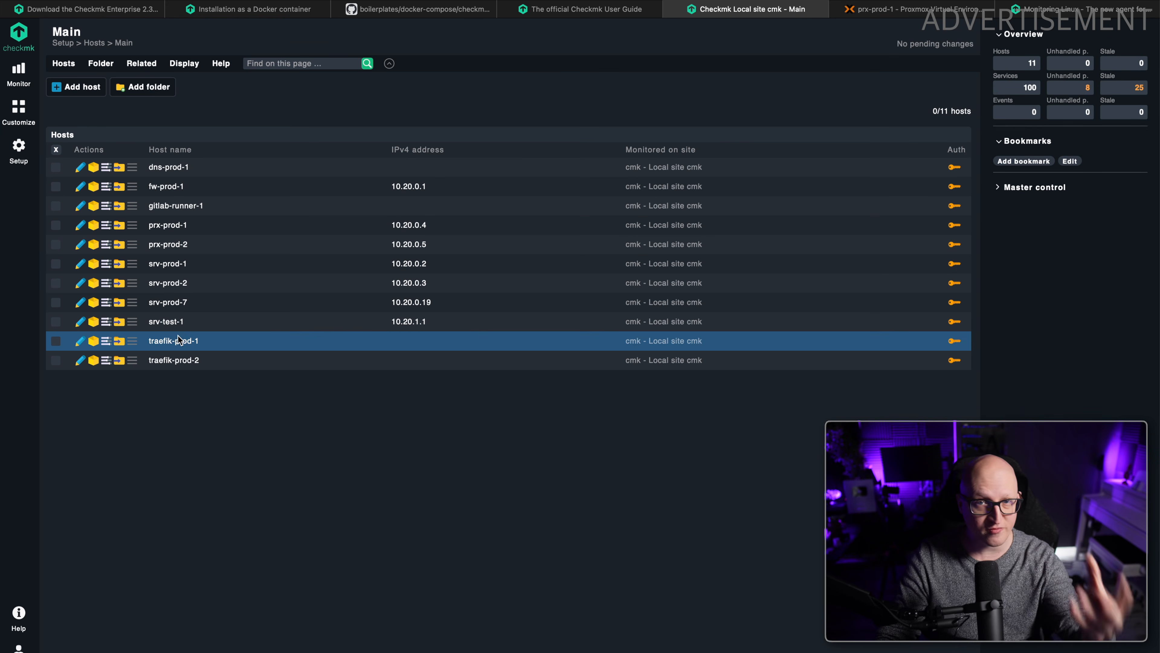
pyautogui.click(93, 247)
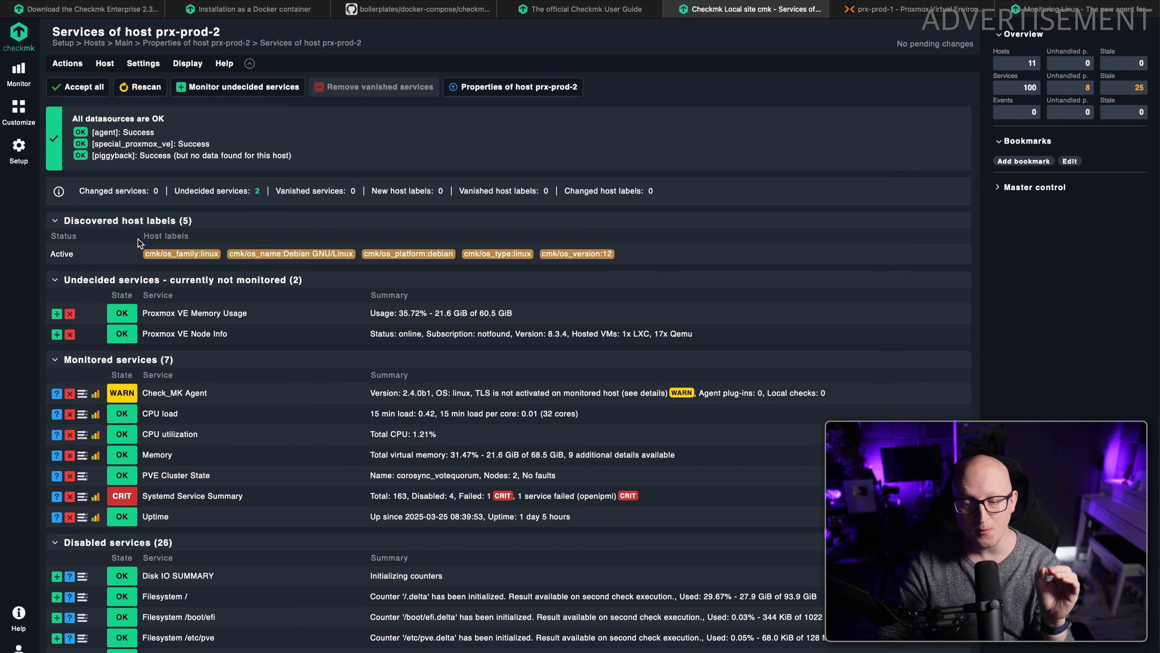
pyautogui.scroll(-1, 171, 308)
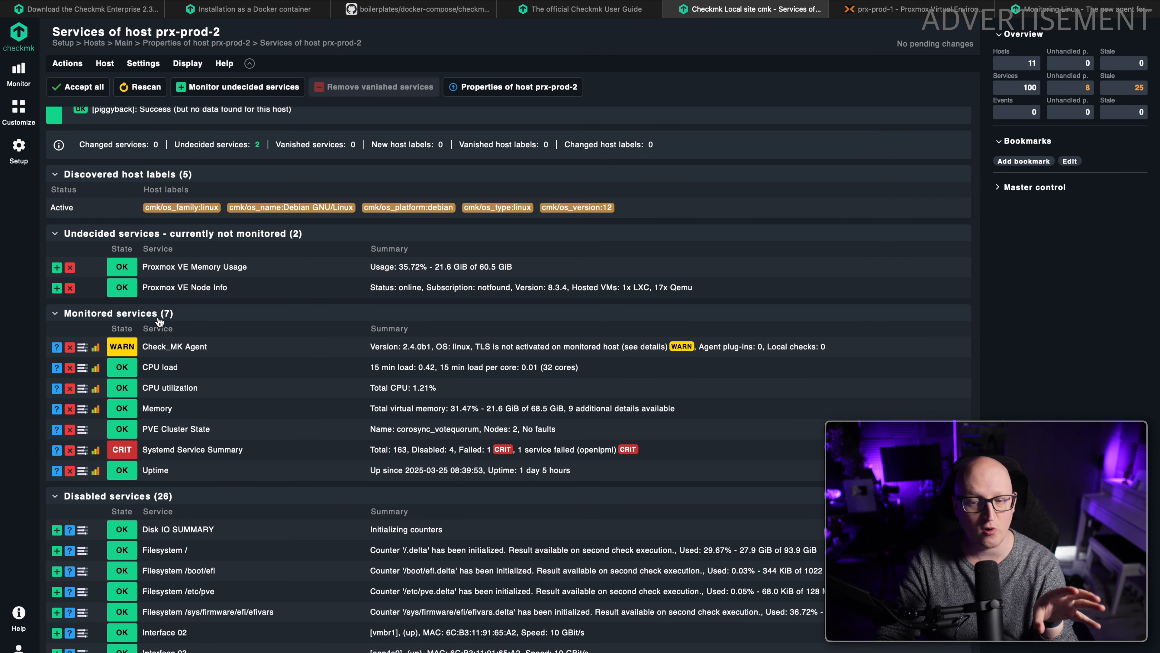
pyautogui.scroll(-4, 196, 342)
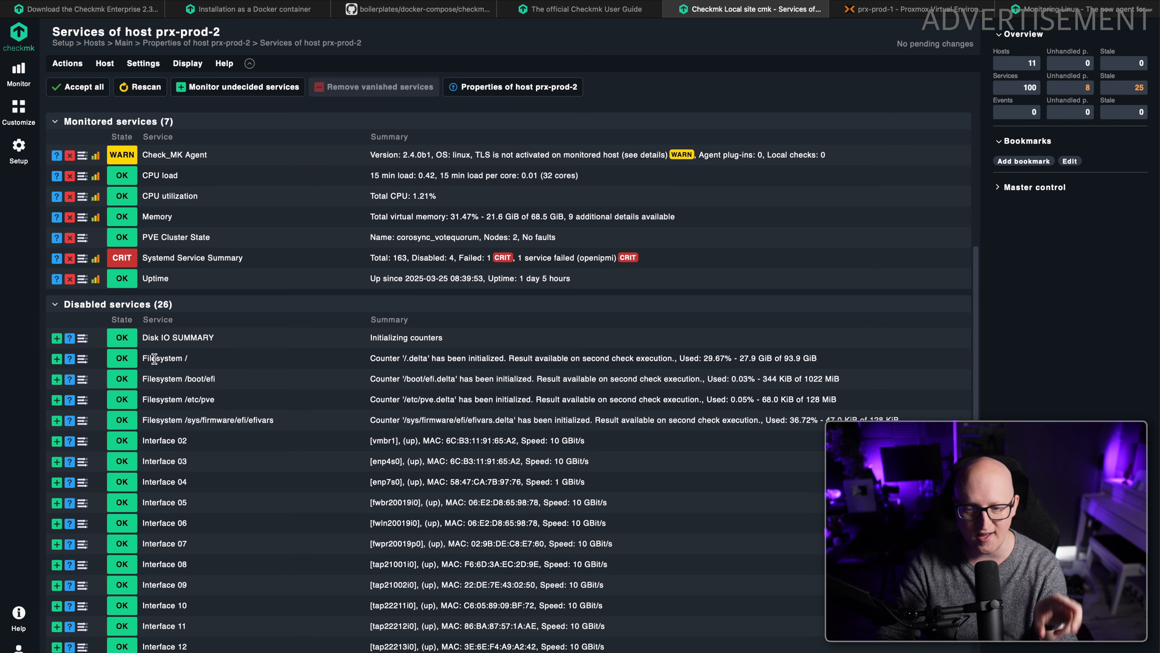
pyautogui.scroll(-2, 104, 325)
pyautogui.scroll(-2, 129, 306)
pyautogui.scroll(9, 142, 320)
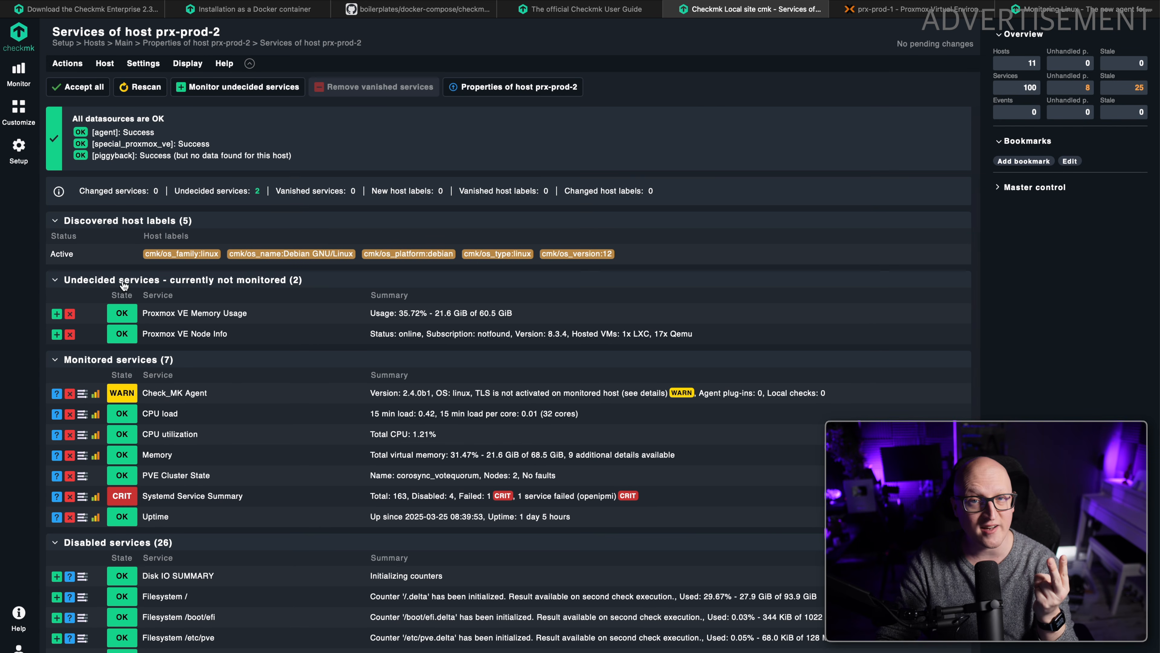
pyautogui.scroll(-1, 123, 284)
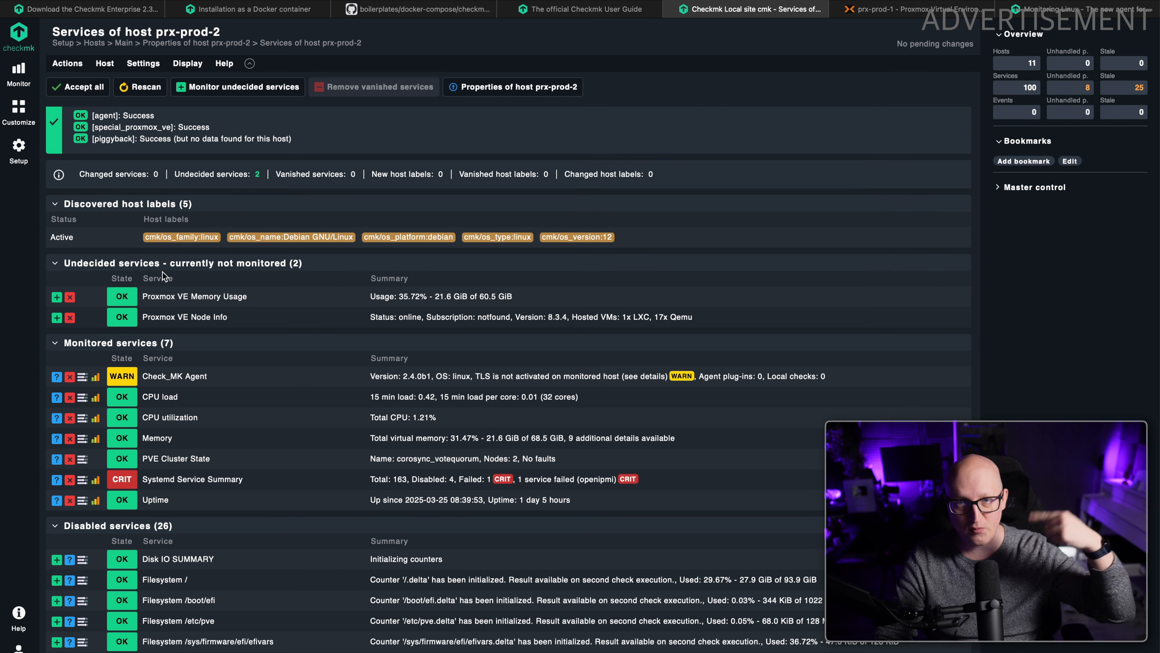
# Examine the undecided Proxmox VE Memory Usage and Proxmox VE Node Info services of prx-prod-2 and add both to monitoring.
pyautogui.moveTo(148, 295); pyautogui.dragTo(241, 294)
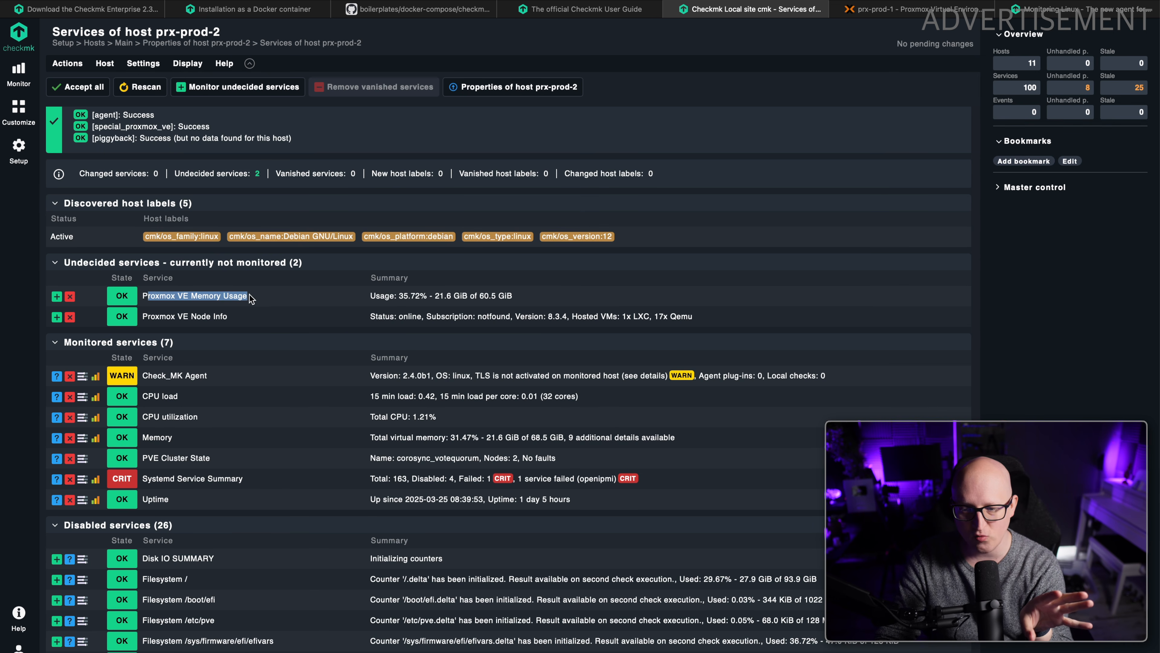
pyautogui.moveTo(160, 316); pyautogui.dragTo(278, 322)
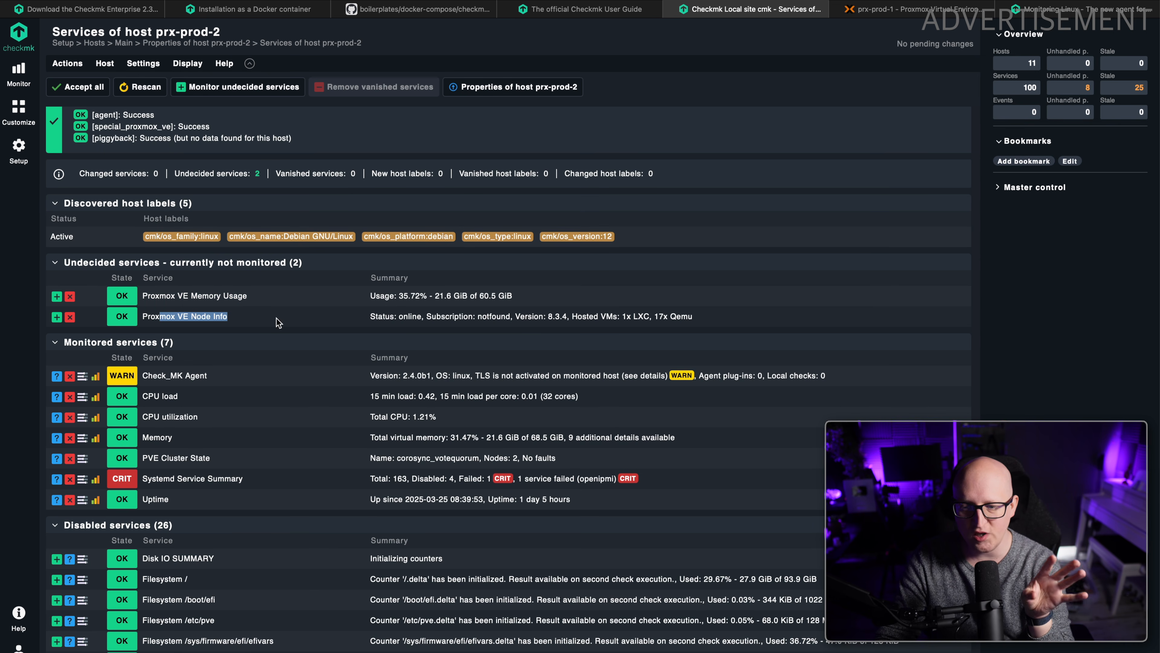
pyautogui.moveTo(350, 320); pyautogui.dragTo(382, 316)
pyautogui.click(641, 319)
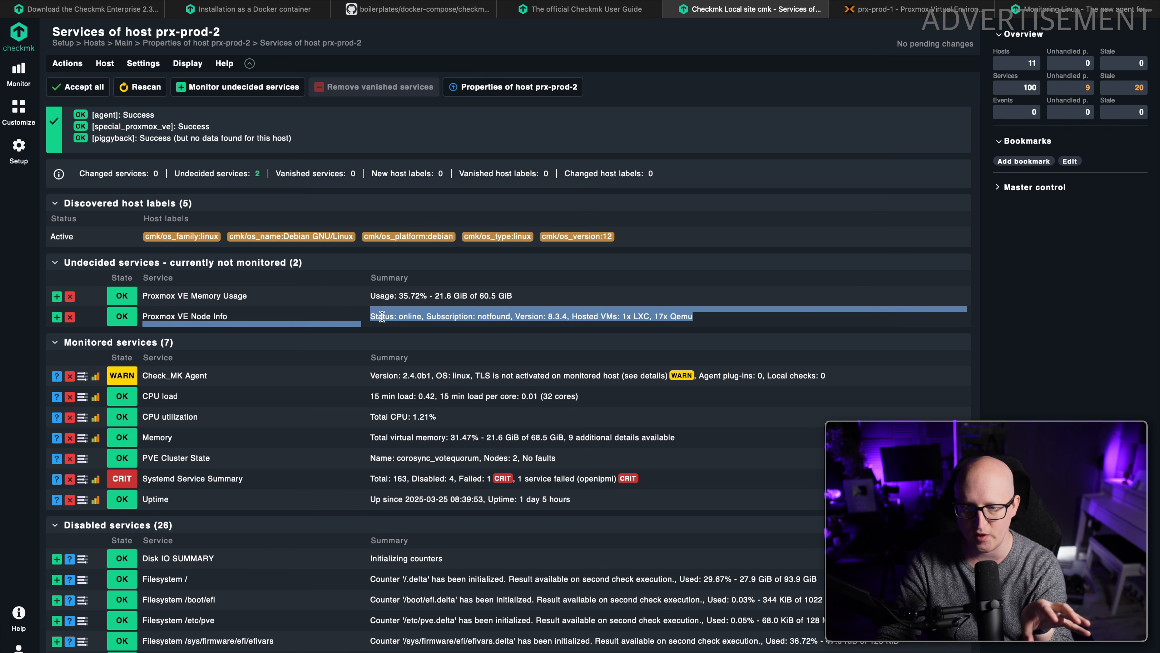
pyautogui.click(441, 316)
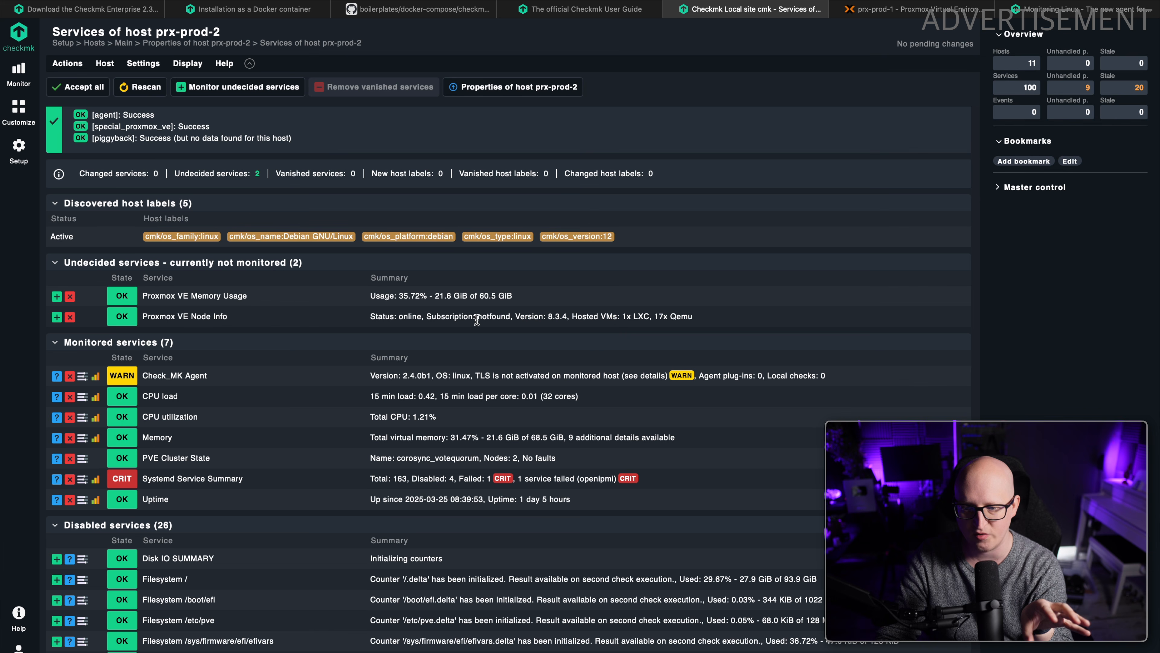
pyautogui.moveTo(428, 316); pyautogui.dragTo(548, 317)
pyautogui.click(544, 317)
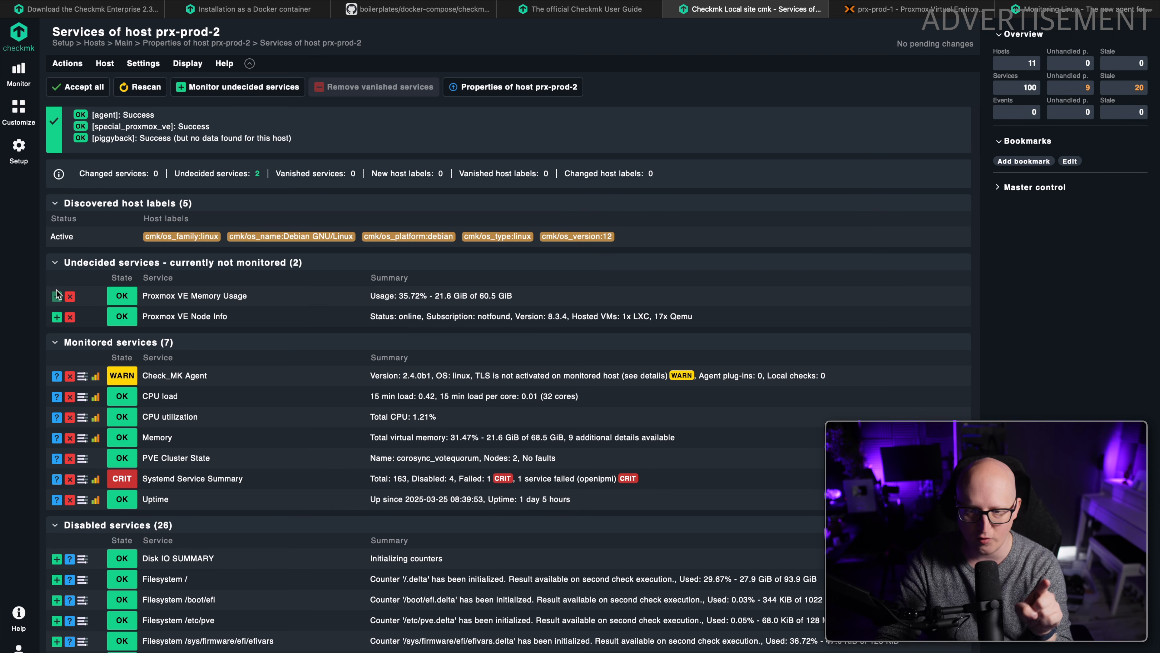
pyautogui.click(57, 297)
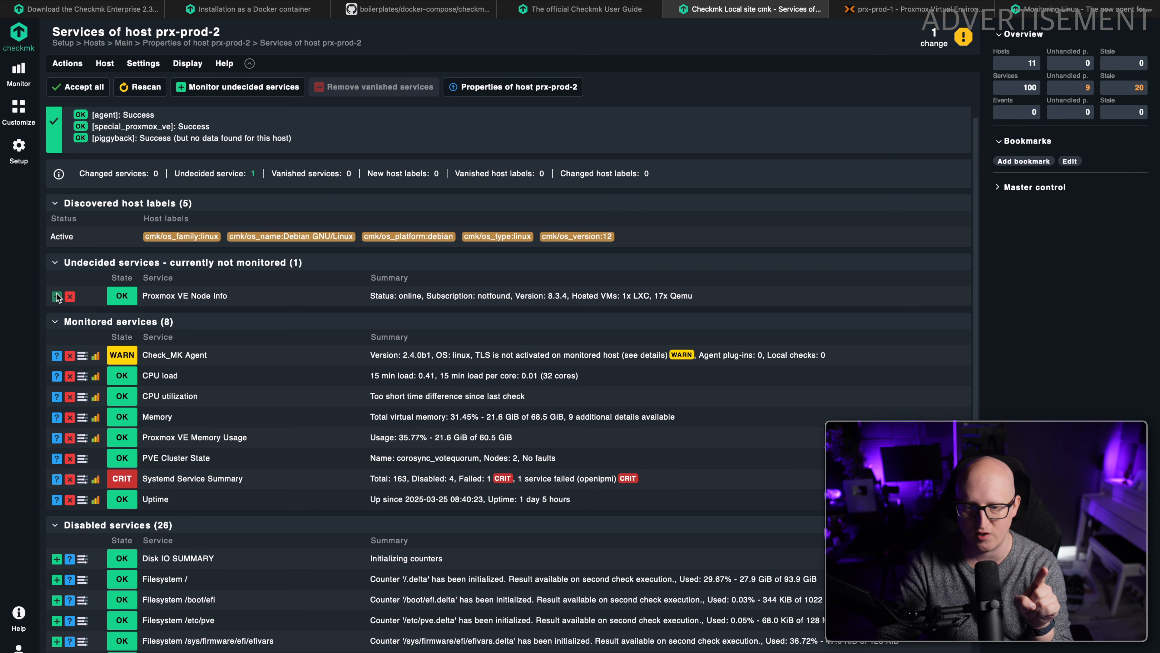
pyautogui.click(56, 297)
# Review the discovered host labels of prx-prod-2 and update them to include cmk/piggyback_source_prx-prod-1:yes.
pyautogui.moveTo(71, 221); pyautogui.dragTo(130, 227)
pyautogui.click(114, 228)
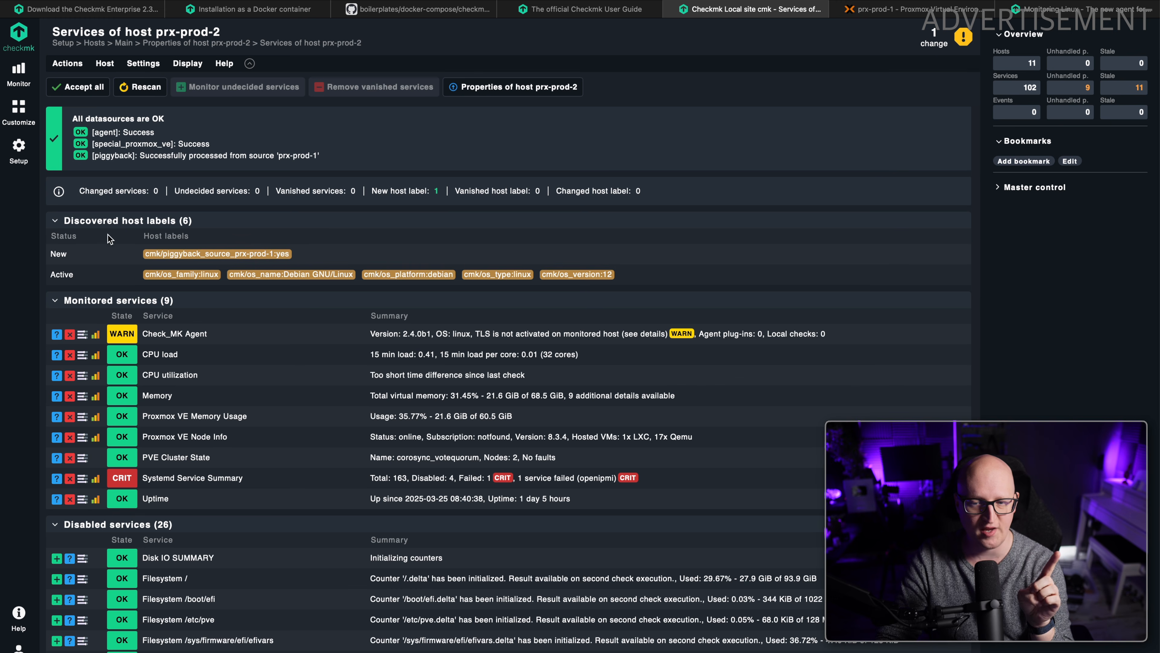
pyautogui.moveTo(56, 274); pyautogui.dragTo(104, 284)
pyautogui.click(71, 275)
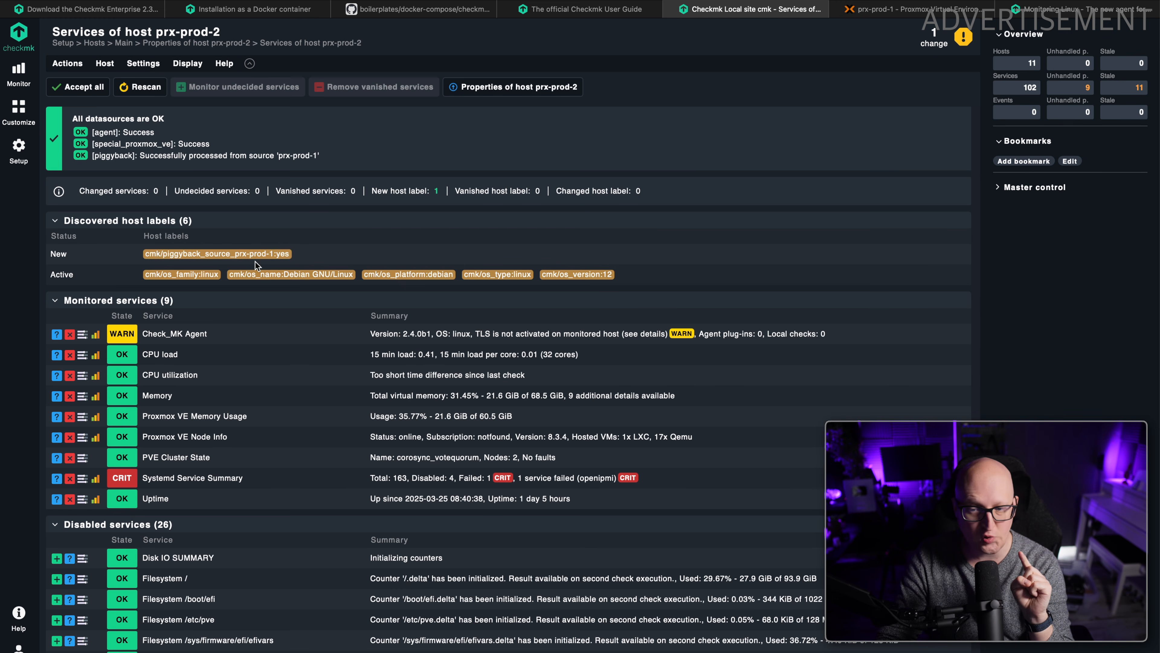
pyautogui.moveTo(52, 258); pyautogui.dragTo(287, 254)
pyautogui.click(92, 260)
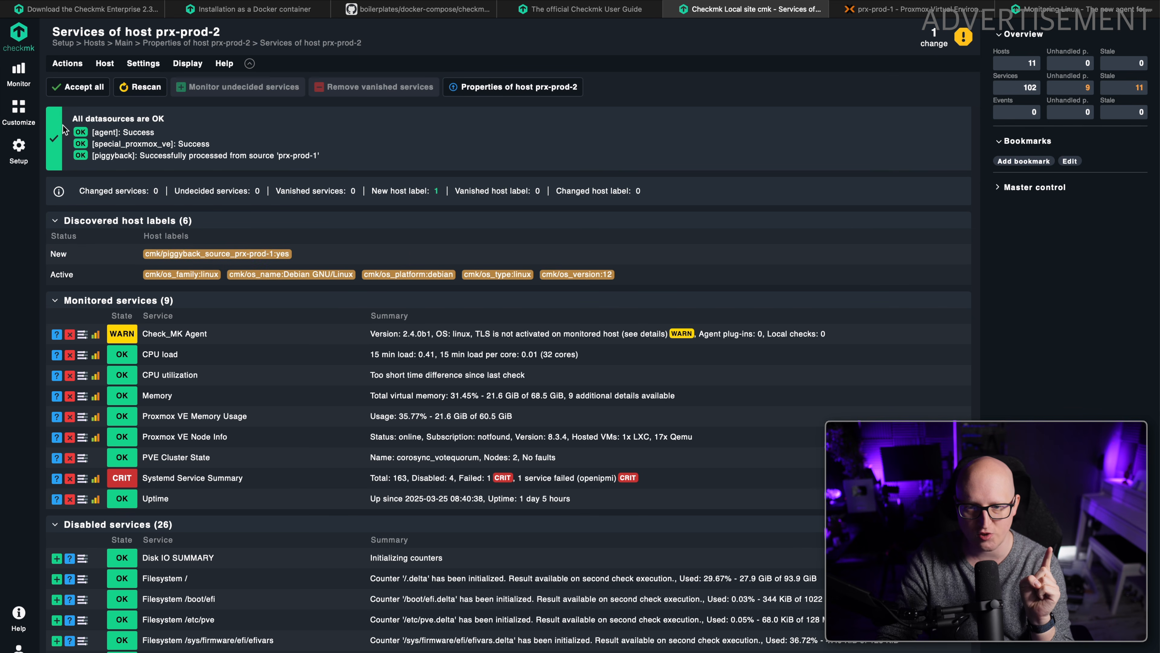
pyautogui.click(67, 64)
pyautogui.click(94, 262)
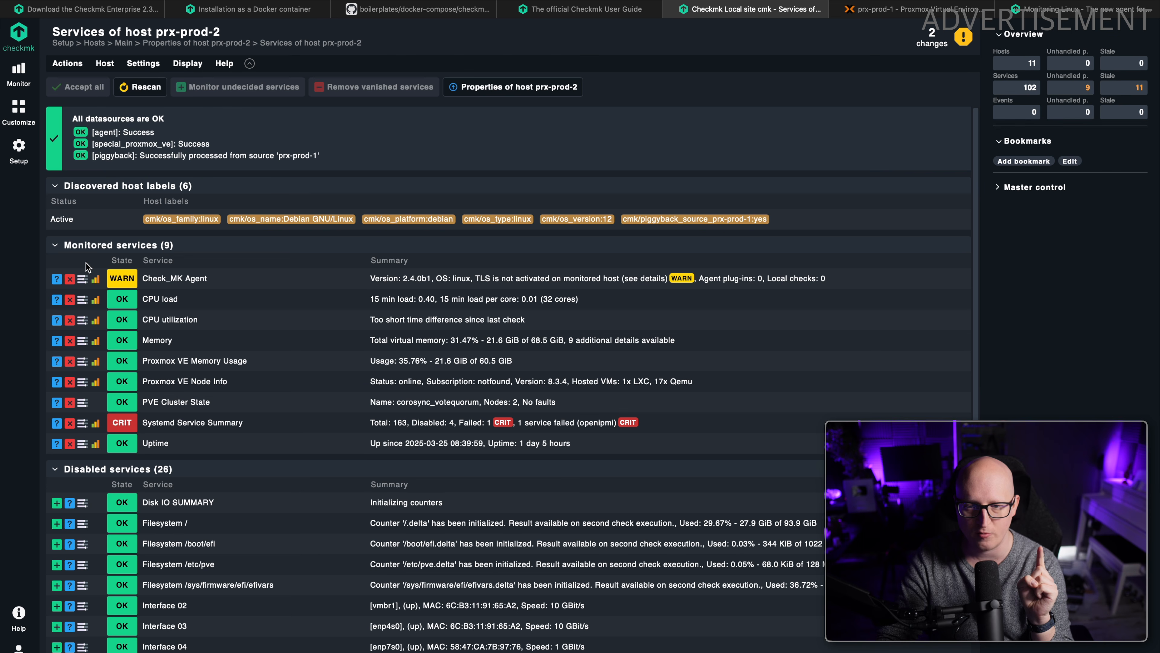
# Activate the pending service and host label changes of prx-prod-2 on the local site cmk.
pyautogui.click(935, 40)
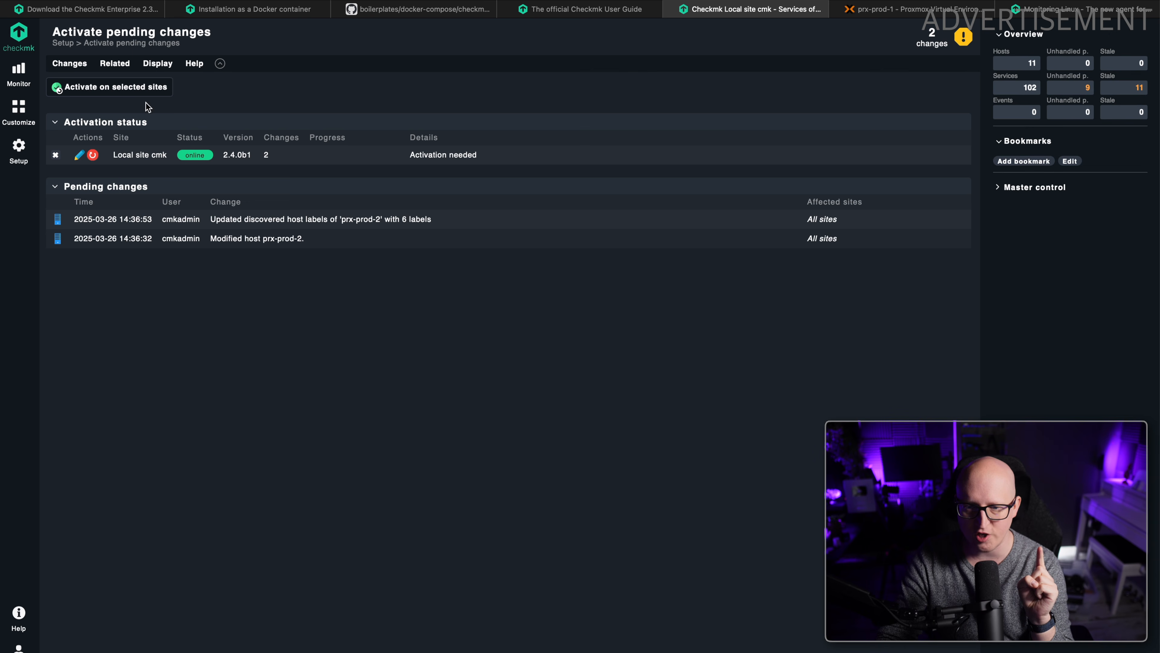
pyautogui.click(139, 87)
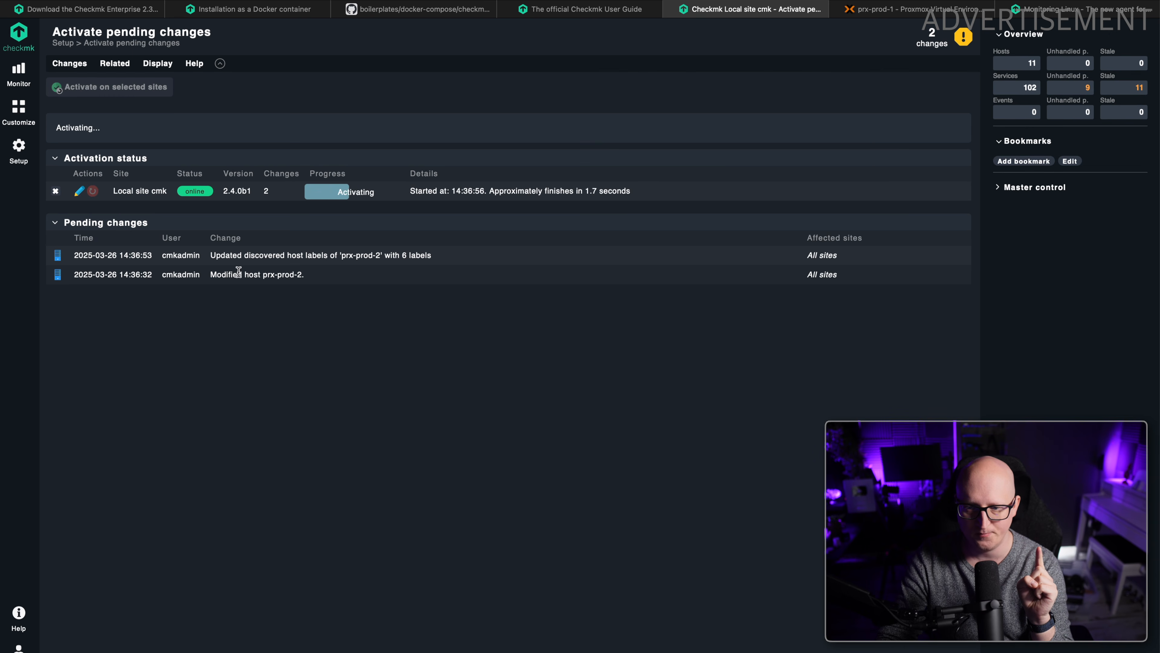
# Open prx-prod-2 from the overview of all monitored hosts and examine its service states.
pyautogui.click(19, 73)
pyautogui.click(76, 157)
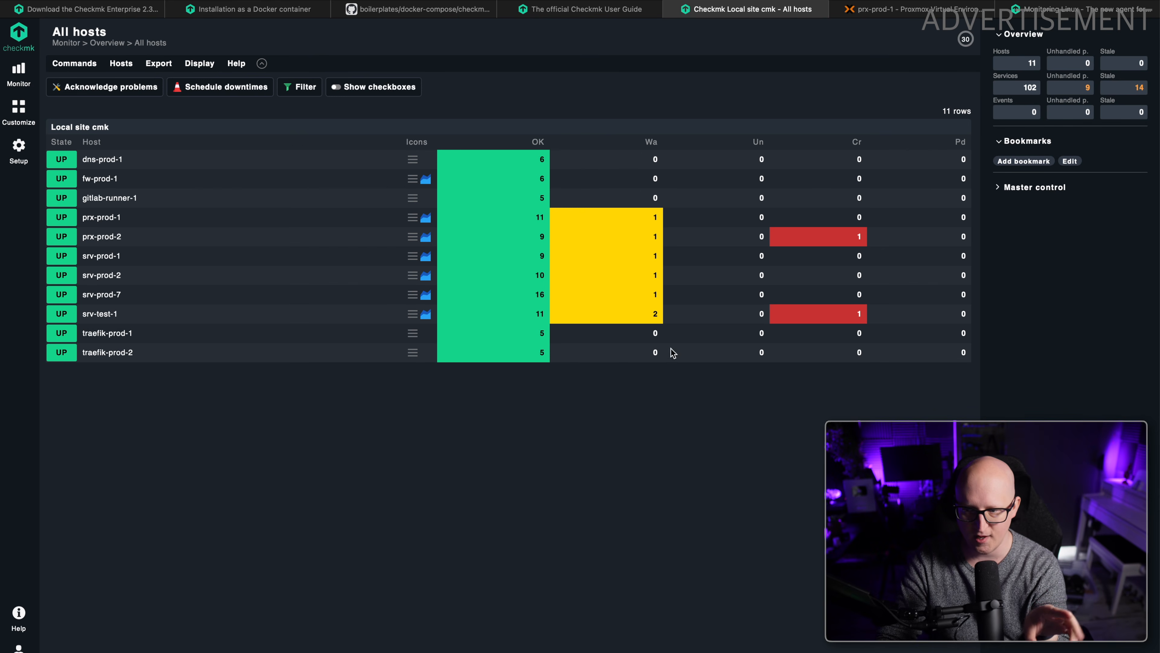
pyautogui.click(108, 241)
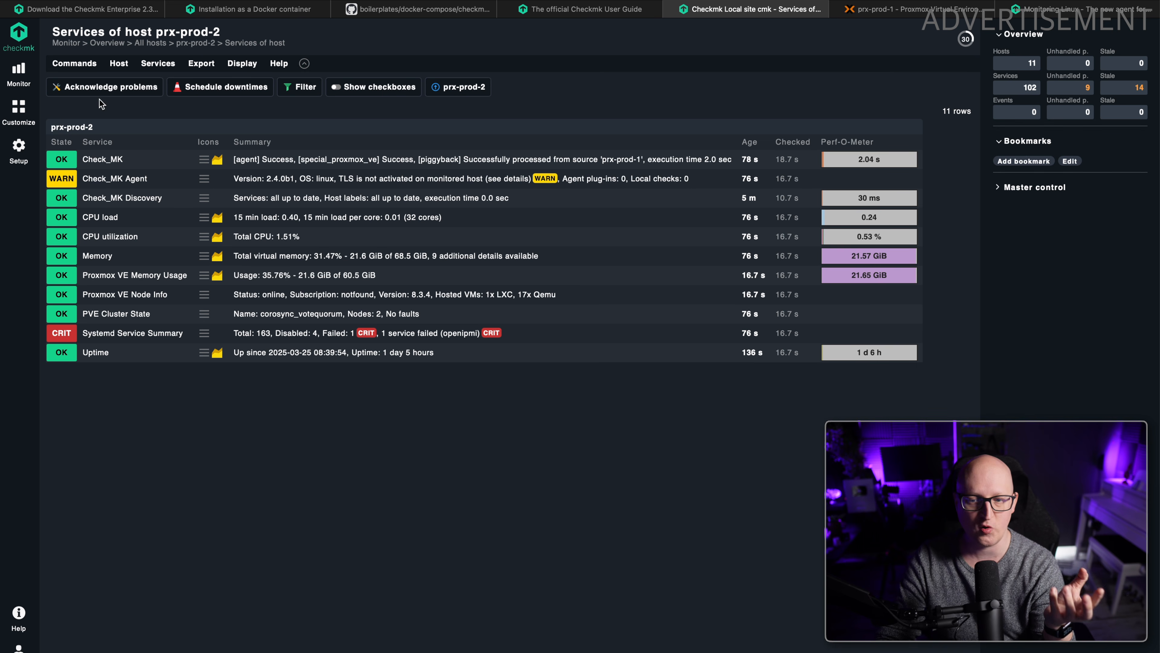
pyautogui.click(98, 0)
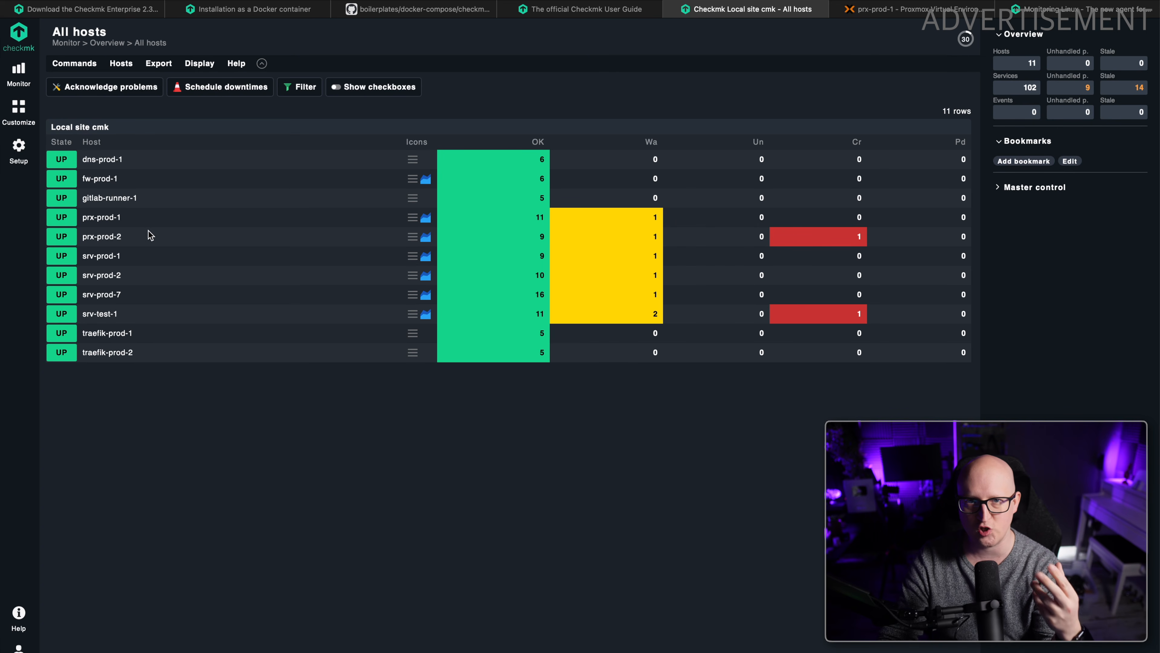
pyautogui.click(106, 241)
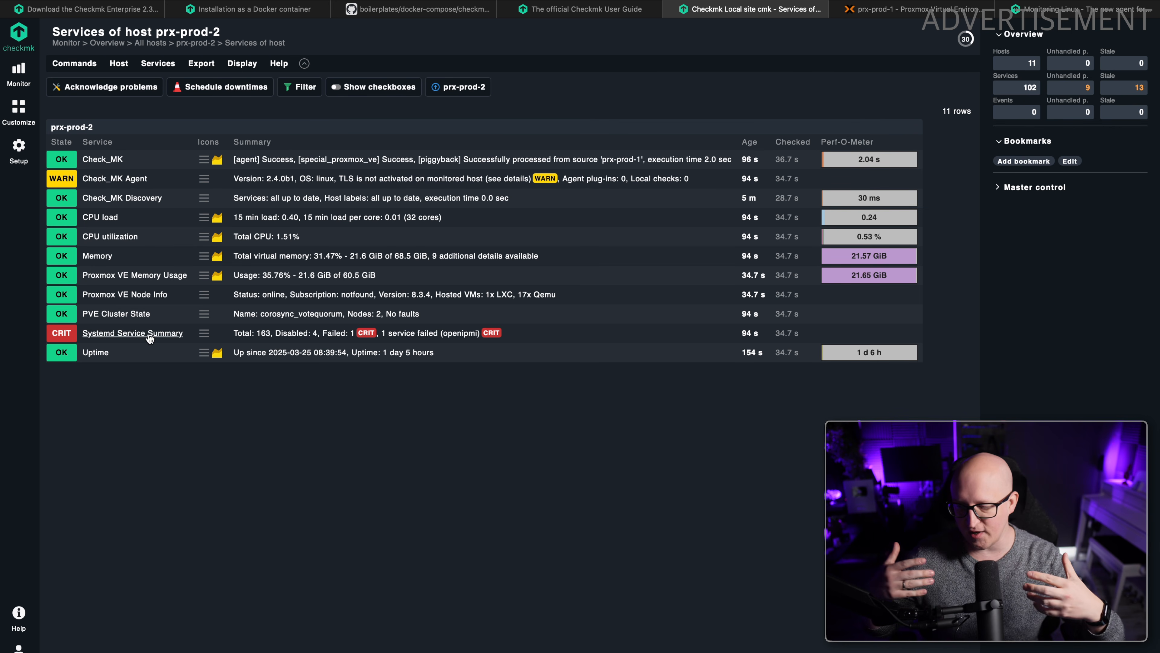
# Switch to Proxmox VE and inspect the local and local-lvm storages of node prx-prod-2 and the datacenter's storage list.
pyautogui.click(914, 10)
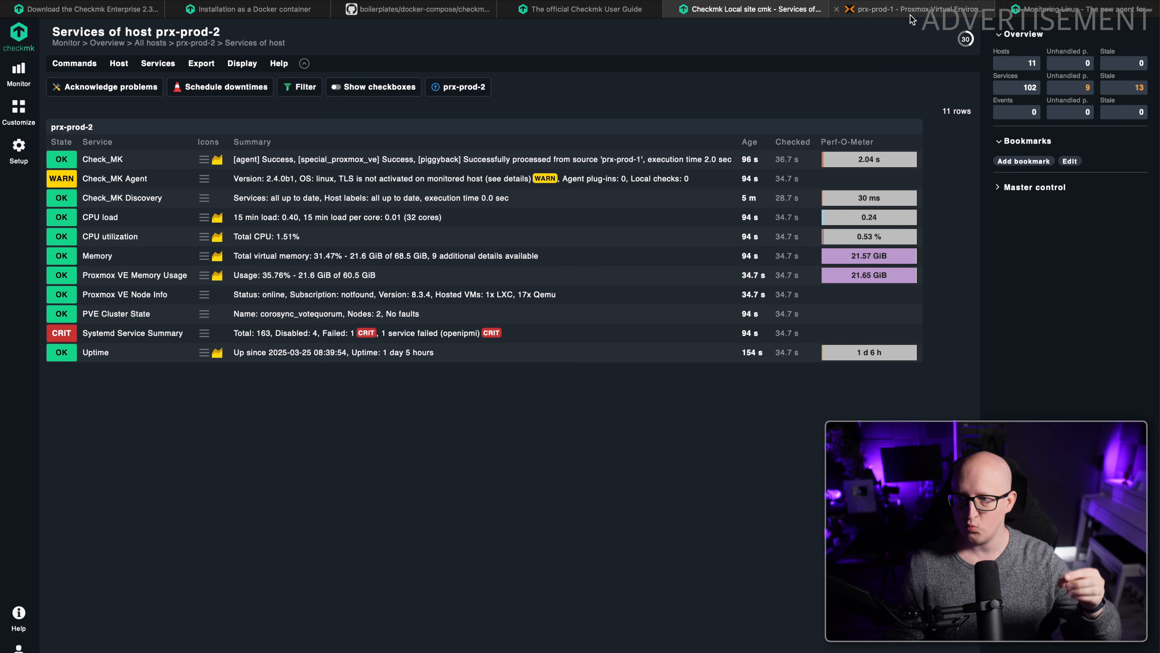
pyautogui.click(98, 96)
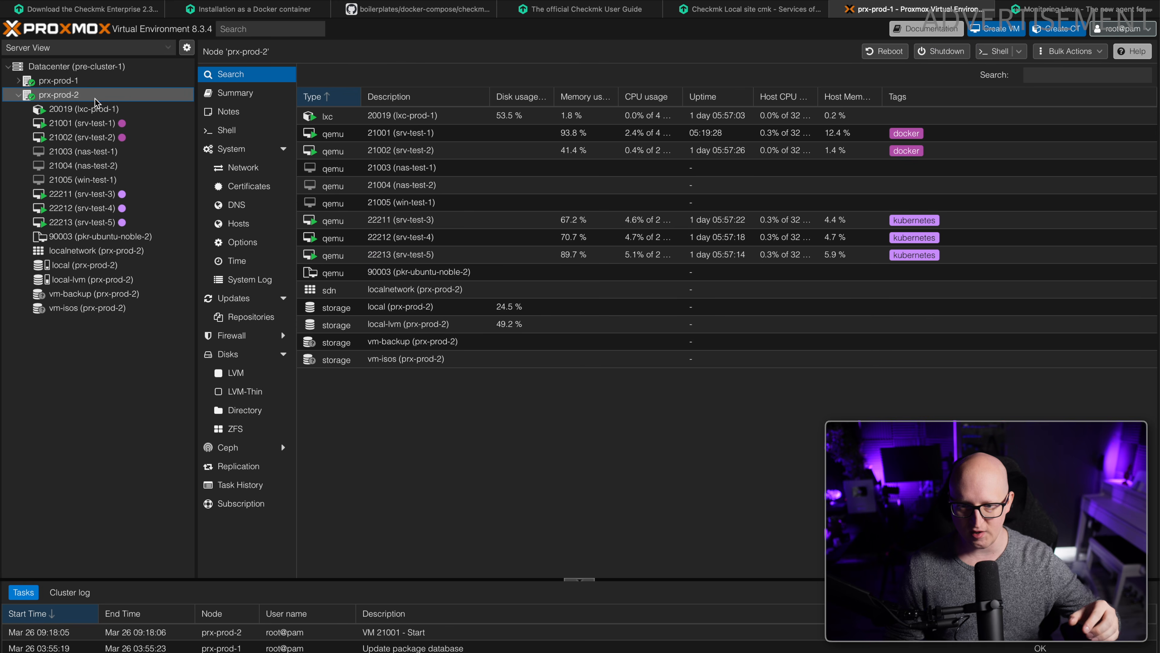
pyautogui.click(101, 266)
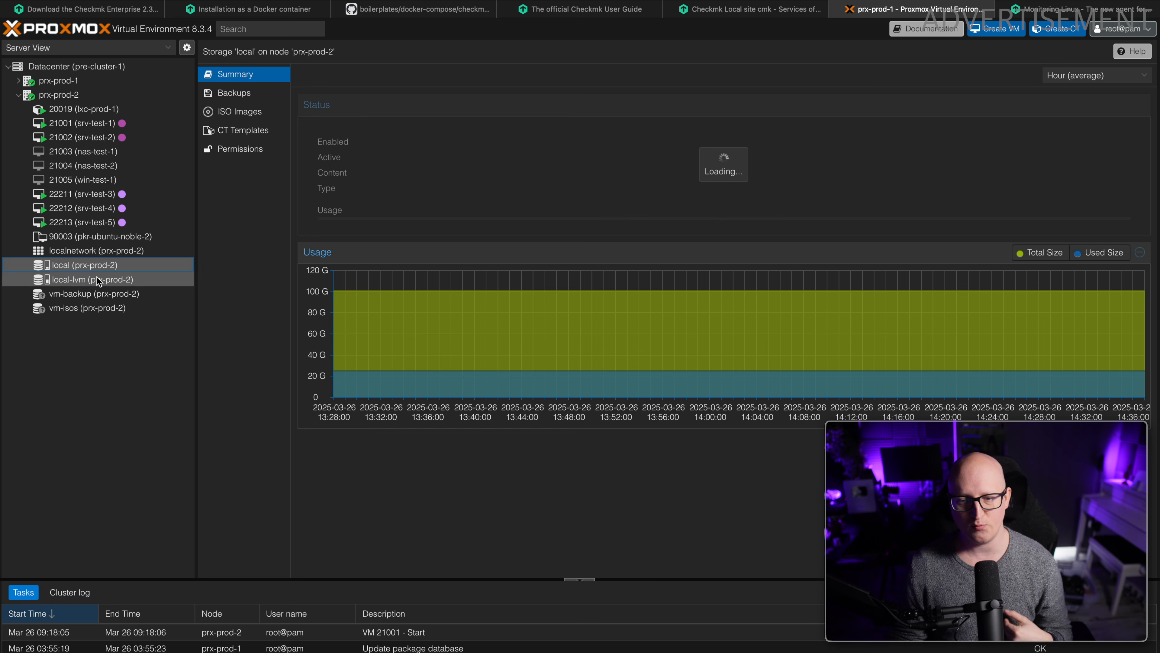
pyautogui.click(98, 279)
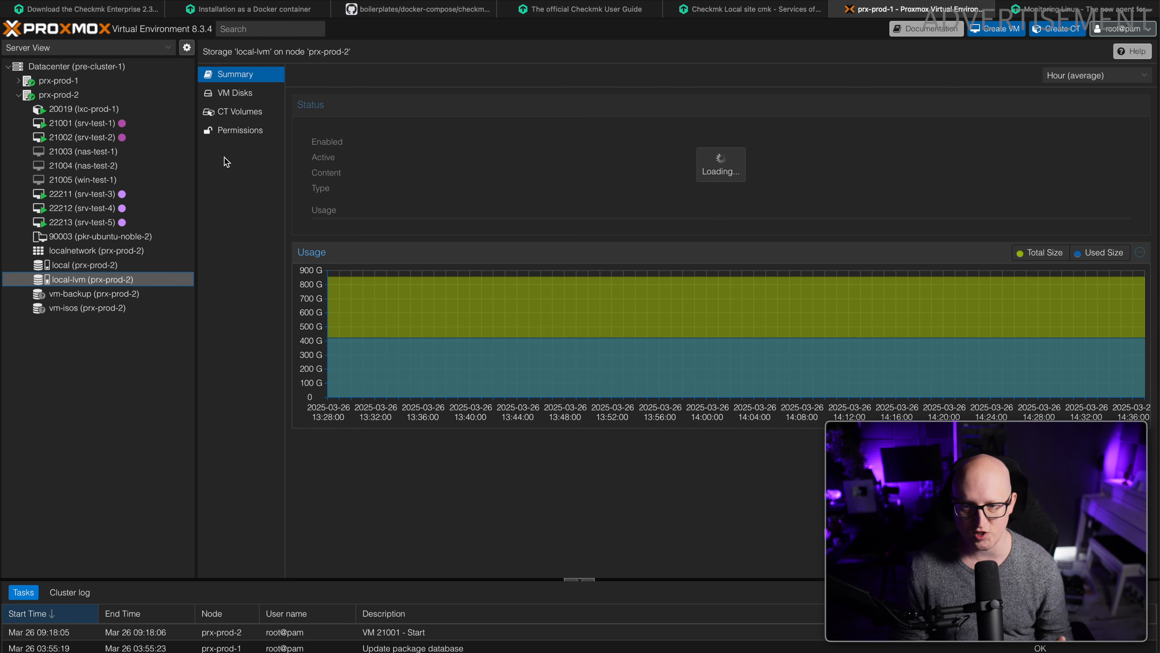
pyautogui.click(84, 93)
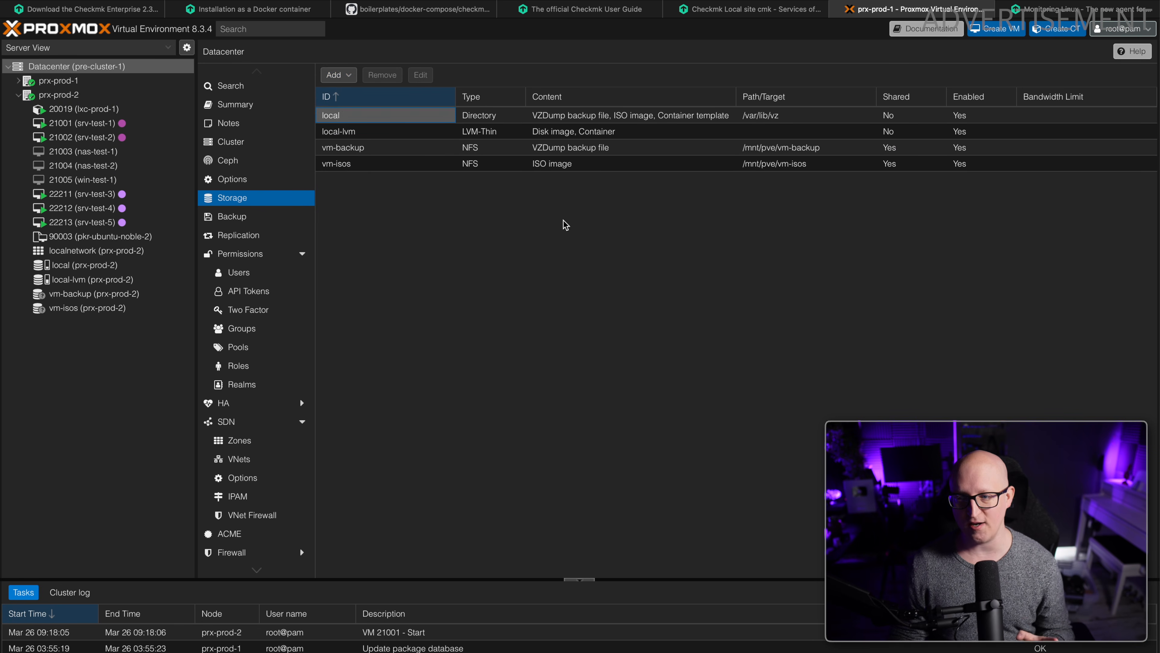
# Return to Checkmk, copy the link of the lvm plugin from the Linux agent files, and switch to the prx-prod-2 terminal.
pyautogui.click(717, 10)
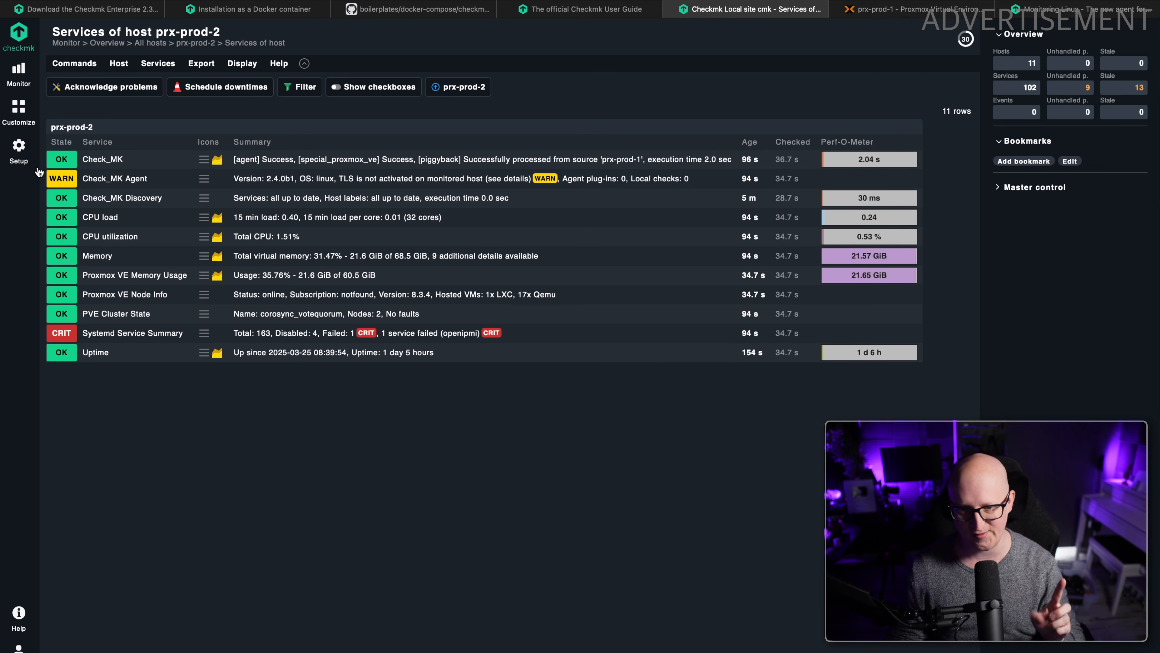
pyautogui.click(28, 159)
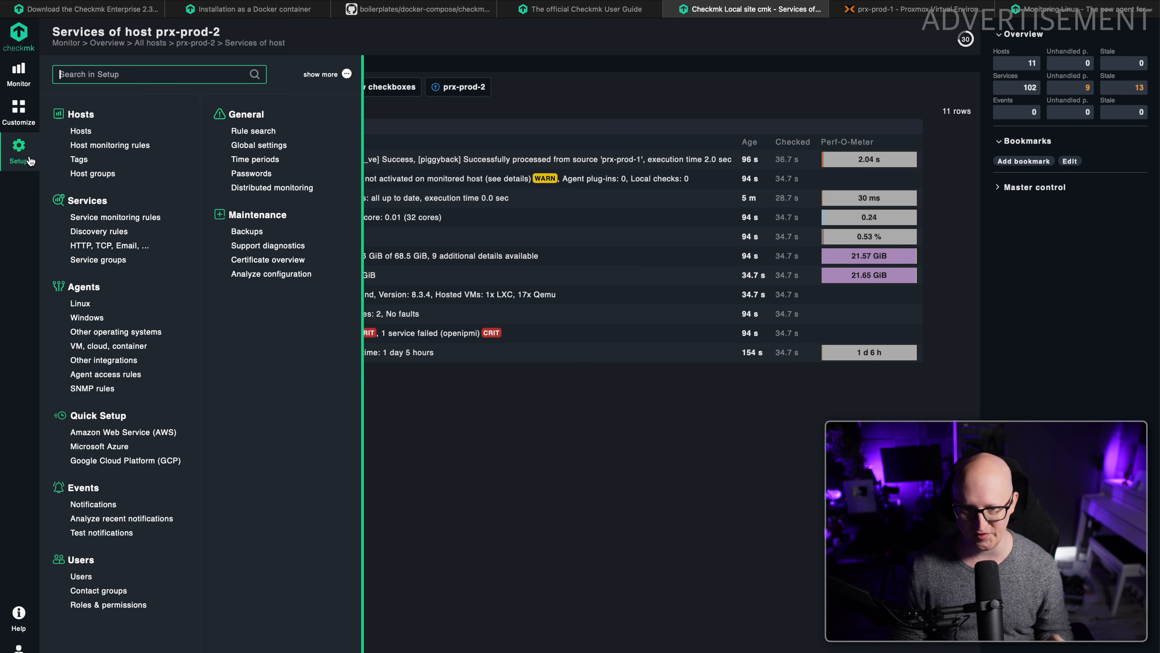
pyautogui.click(81, 304)
pyautogui.scroll(-8, 213, 270)
pyautogui.scroll(-3, 362, 279)
pyautogui.press('super+f')
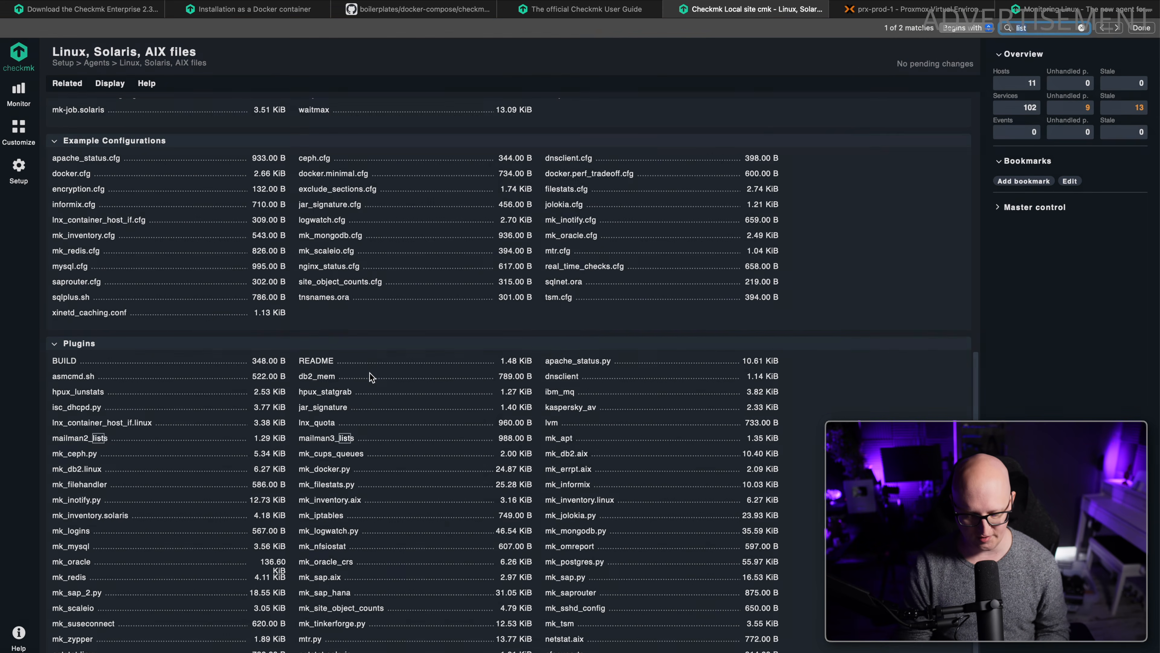
pyautogui.press('Escape')
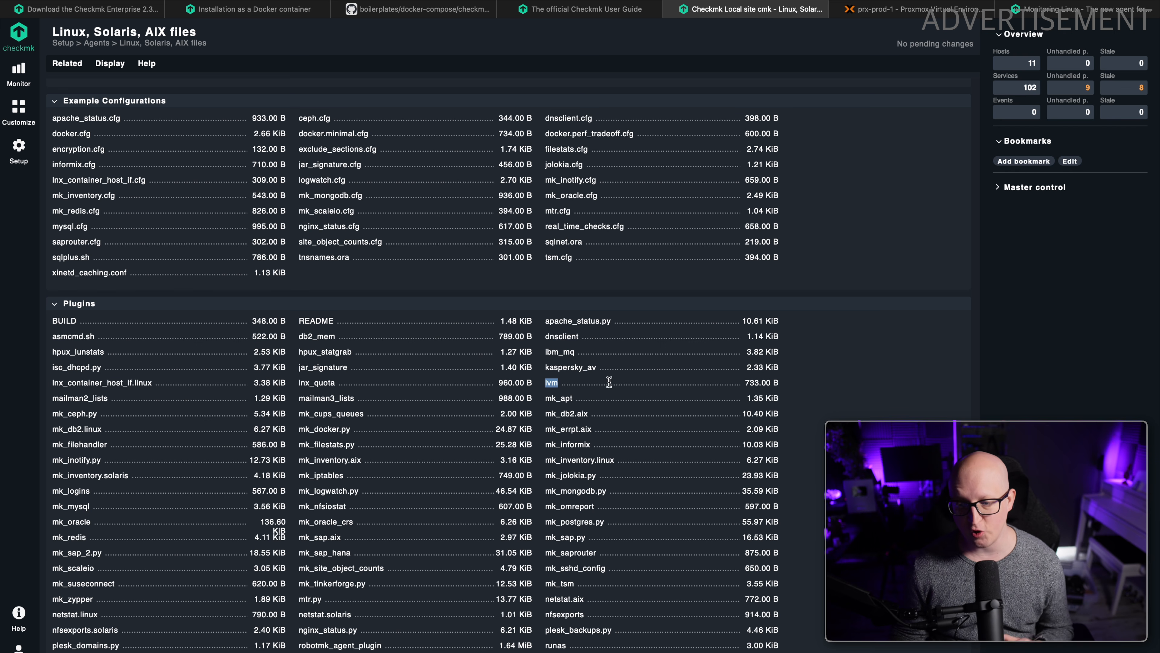
pyautogui.rightClick(557, 386)
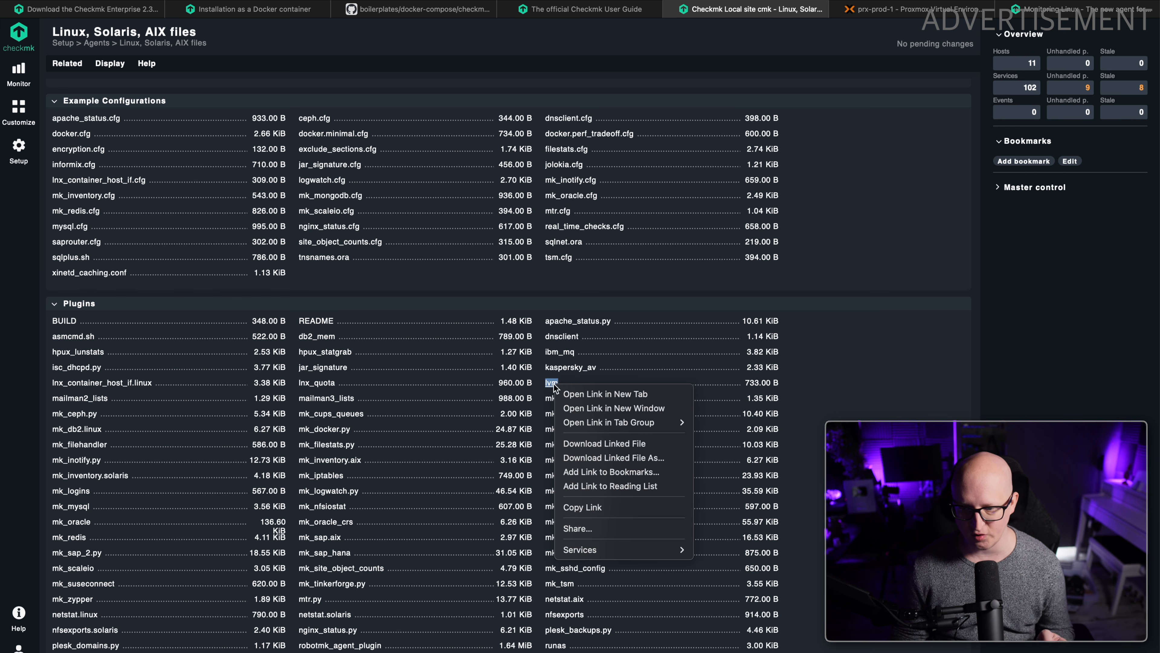
pyautogui.click(569, 506)
pyautogui.press('super+Tab')
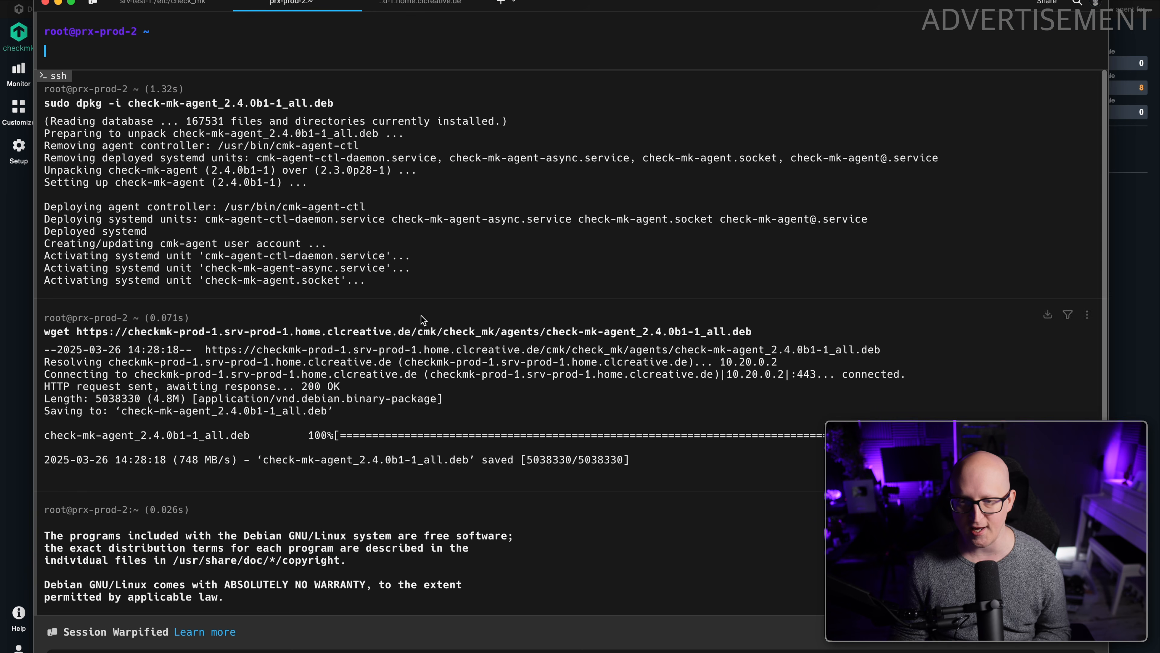
# Change to the agent's plugin directory /usr/lib/check_mk_agent/plugins on prx-prod-2.
pyautogui.write('cd /us/lib/checkmk')
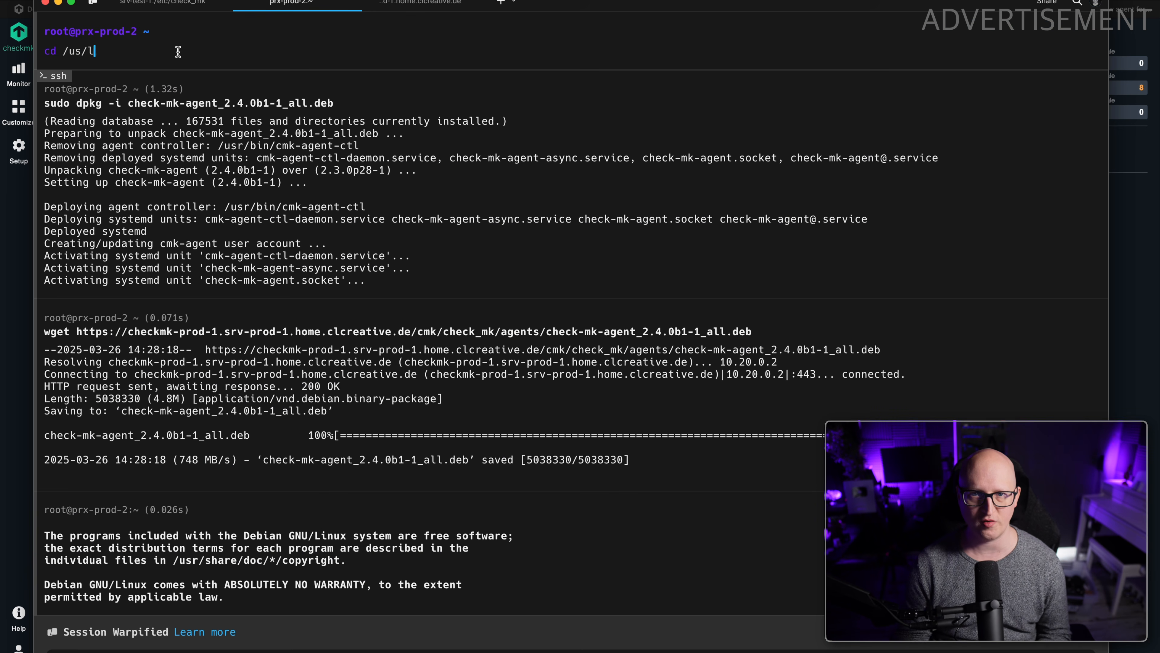
pyautogui.press('BackSpace')
pyautogui.write('_mk_agent/plugins')
pyautogui.press('Return')
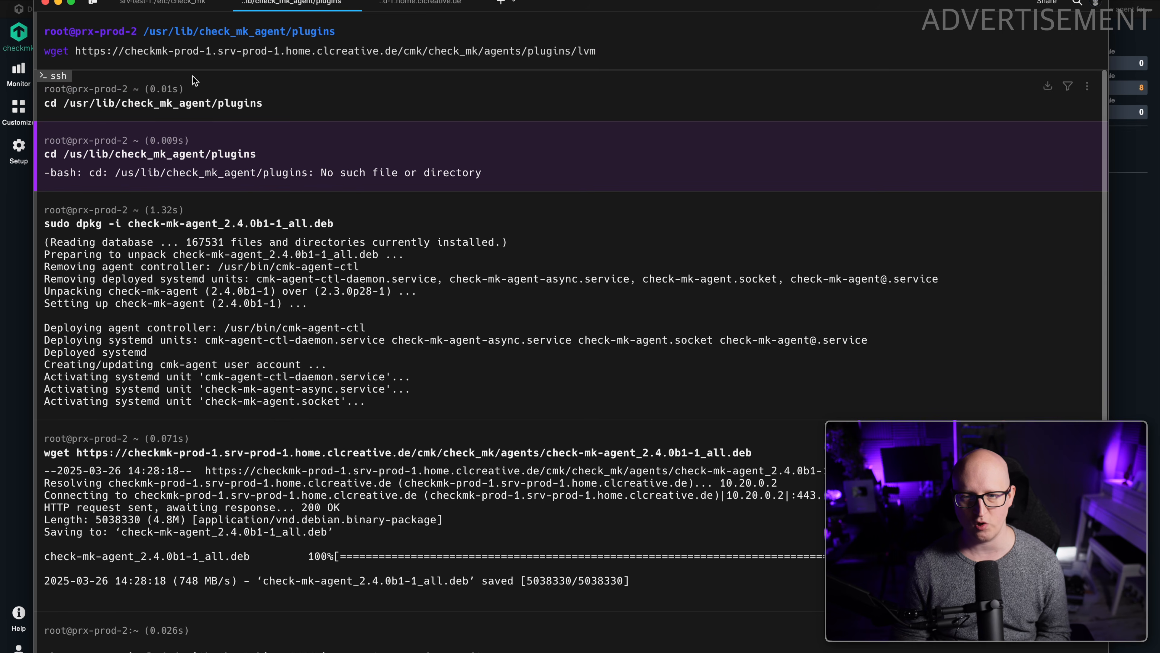
# Download the lvm plugin from the Checkmk server with wget and list the directory's files.
pyautogui.press('Return')
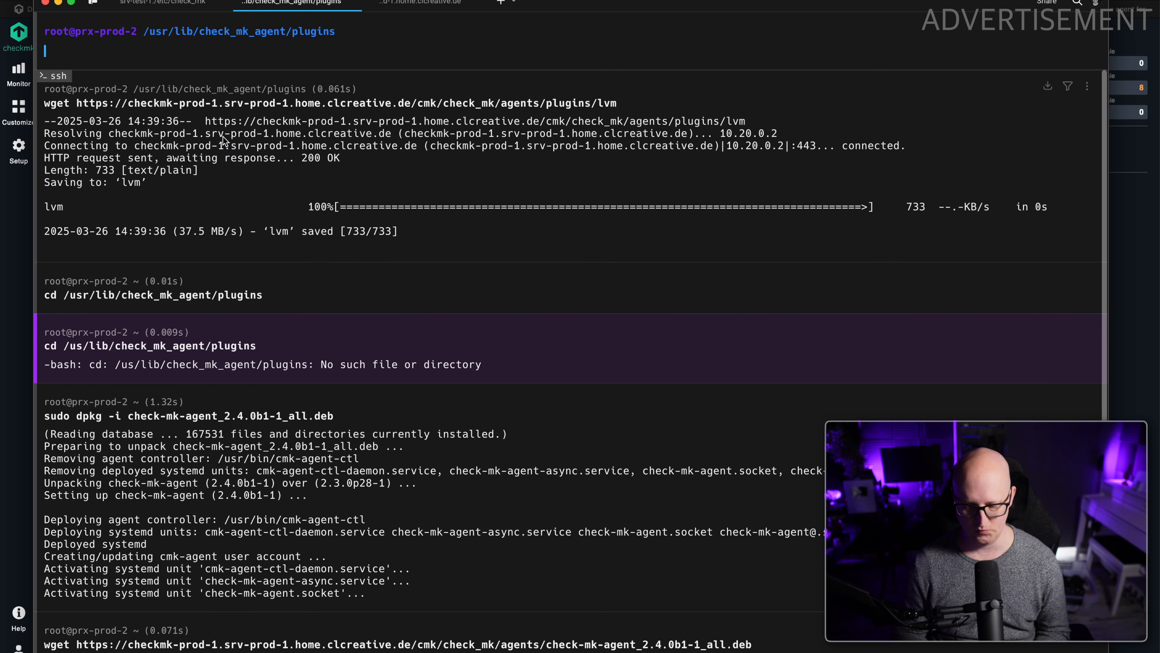
pyautogui.write('ls')
pyautogui.press('Return')
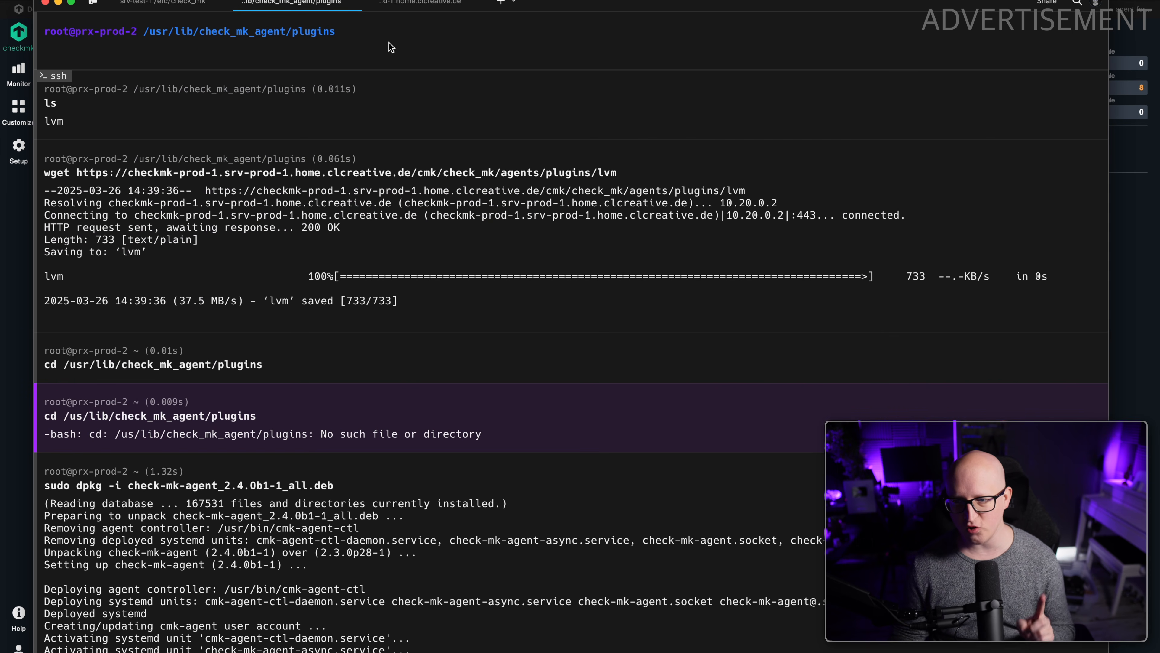
# Switch to Checkmk and copy the link of the smart_posix plugin from the Linux agent files.
pyautogui.press('super+Tab')
pyautogui.click(843, 507)
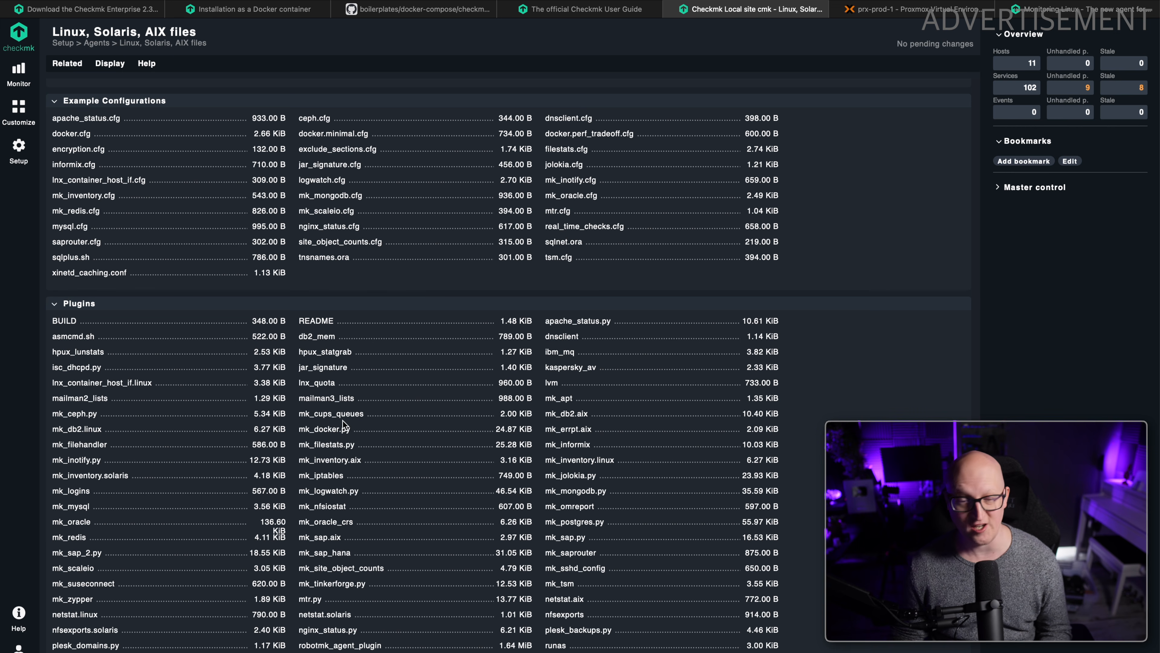
pyautogui.scroll(-1, 124, 558)
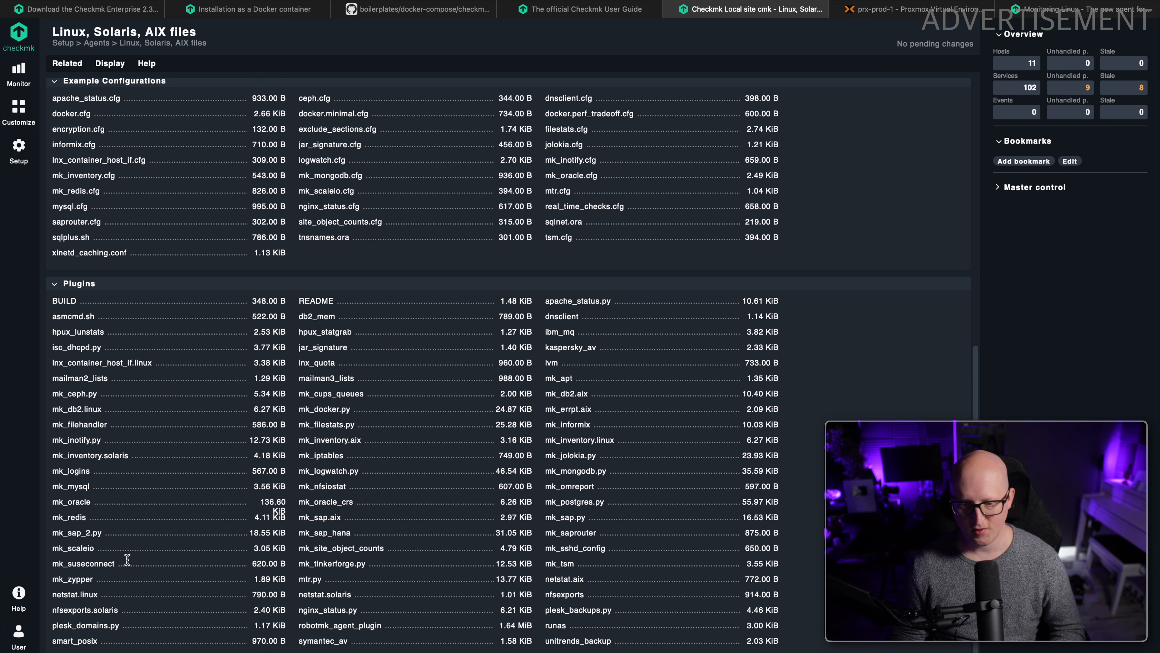
pyautogui.rightClick(81, 646)
pyautogui.click(105, 652)
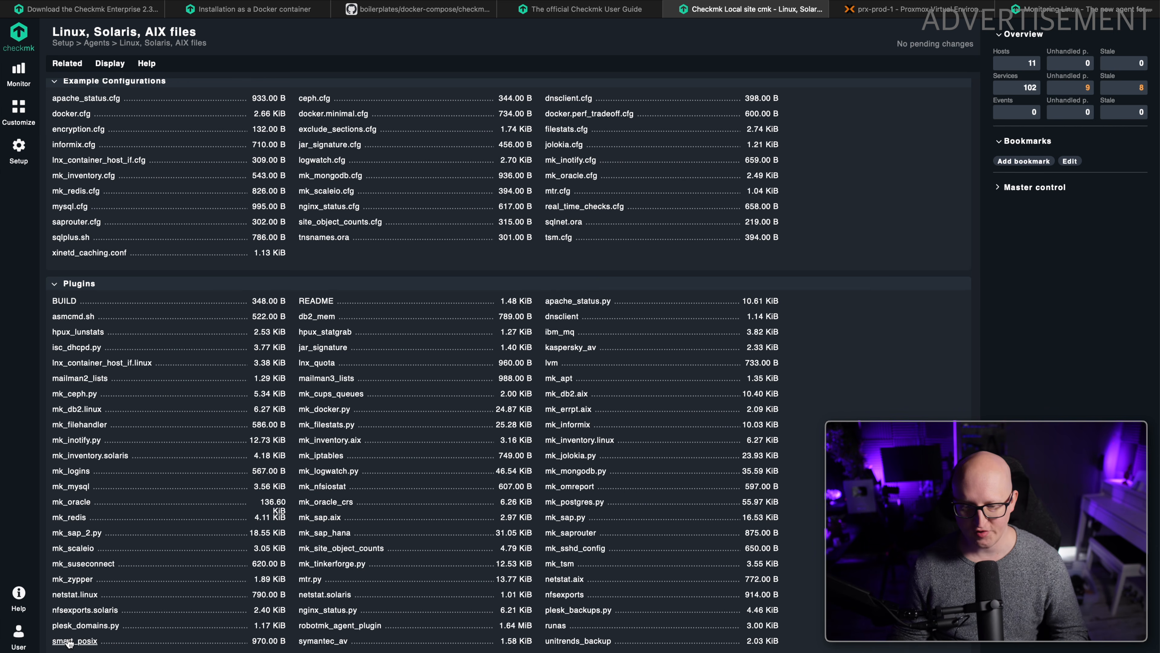
# Return to the prx-prod-2 terminal, download smart_posix into the plugins directory with wget, and list the files with their permissions.
pyautogui.press('super+Tab')
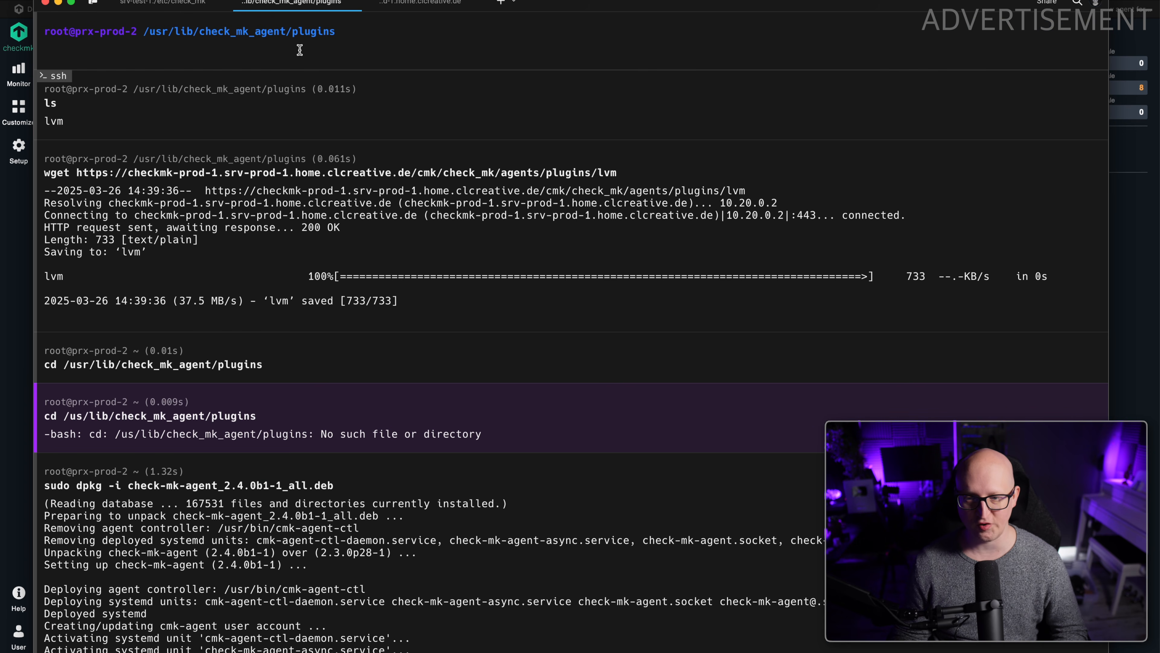
pyautogui.press('super+v')
pyautogui.write('smart_posix')
pyautogui.press('Return')
pyautogui.write('ls -la')
pyautogui.press('Return')
# Make all files in the plugins directory executable with chmod 755 and check their permissions in a detailed listing.
pyautogui.write('chmod 775')
pyautogui.press('BackSpace')
pyautogui.press('BackSpace')
pyautogui.write('55')
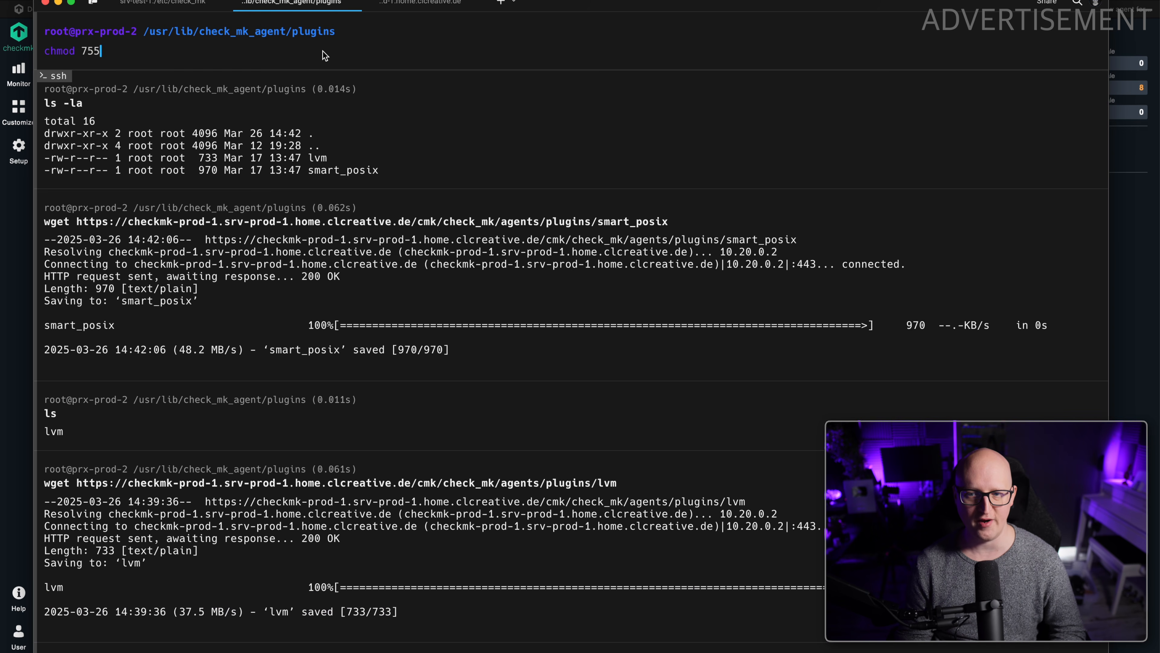
pyautogui.write(' *')
pyautogui.press('Return')
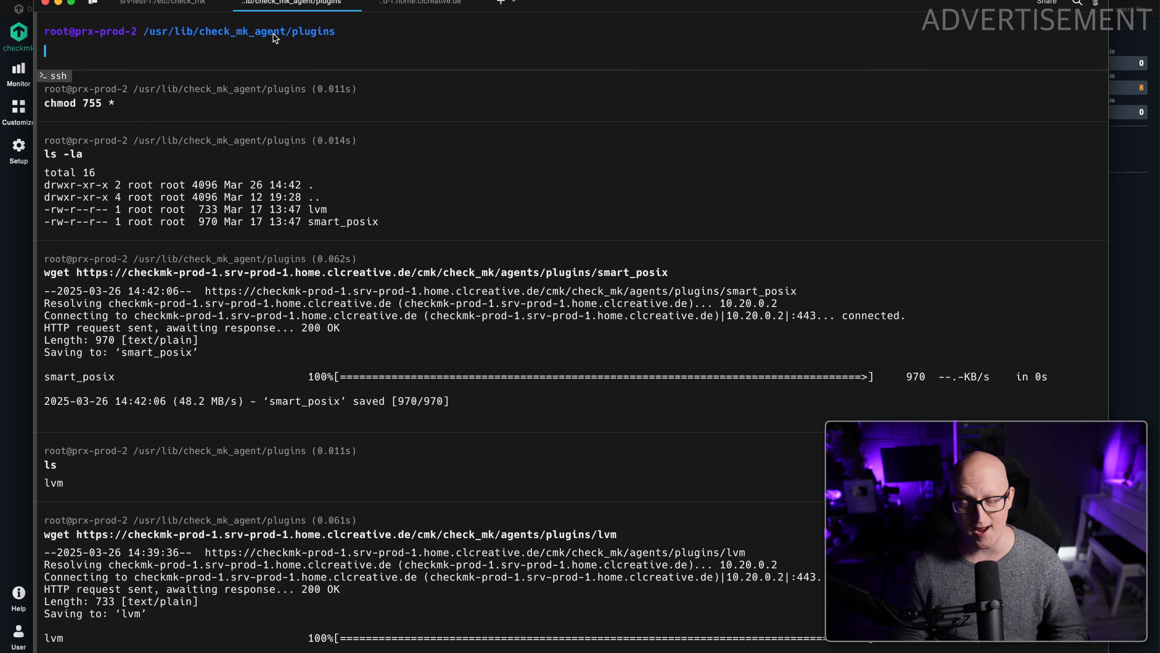
pyautogui.write('ls')
pyautogui.press('Right')
pyautogui.press('Return')
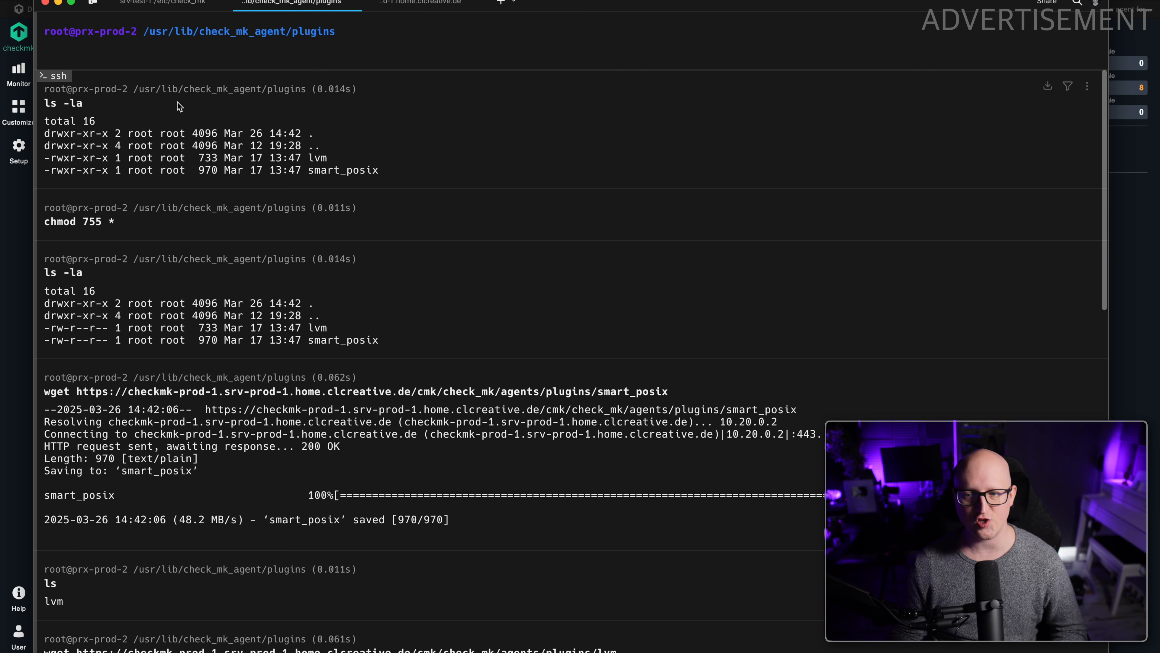
pyautogui.moveTo(102, 158); pyautogui.dragTo(428, 179)
pyautogui.click(426, 176)
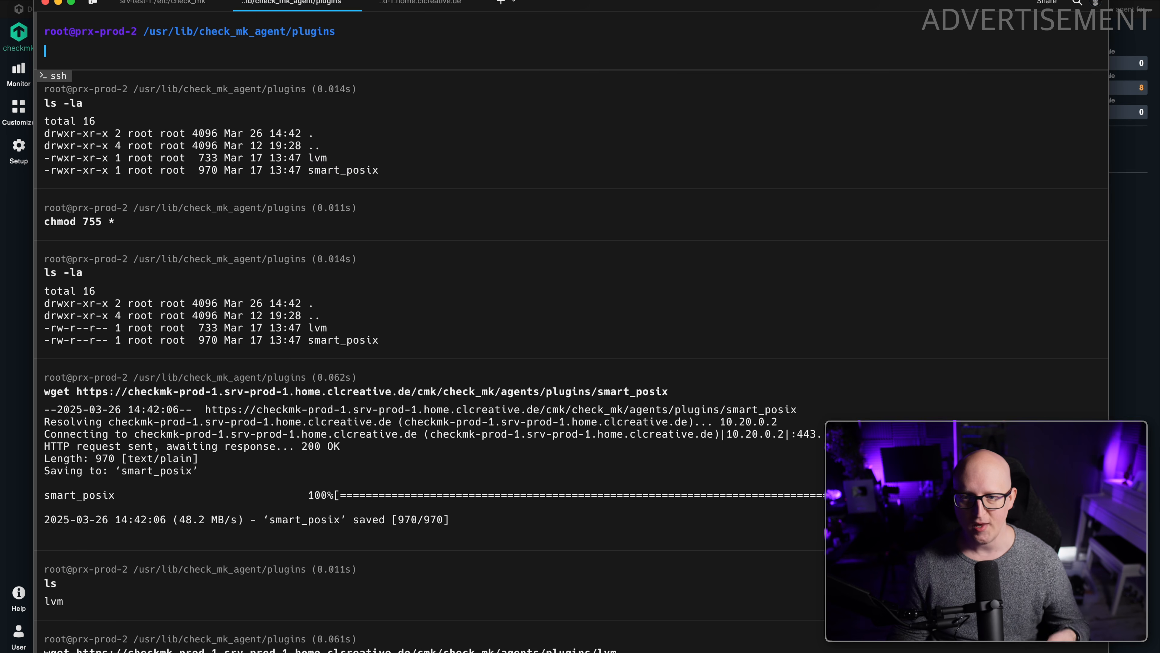
# Return to Checkmk, open the service configuration of host prx-prod-2 from the hosts list, and rescan its services.
pyautogui.click(165, 0)
pyautogui.scroll(10, 205, 136)
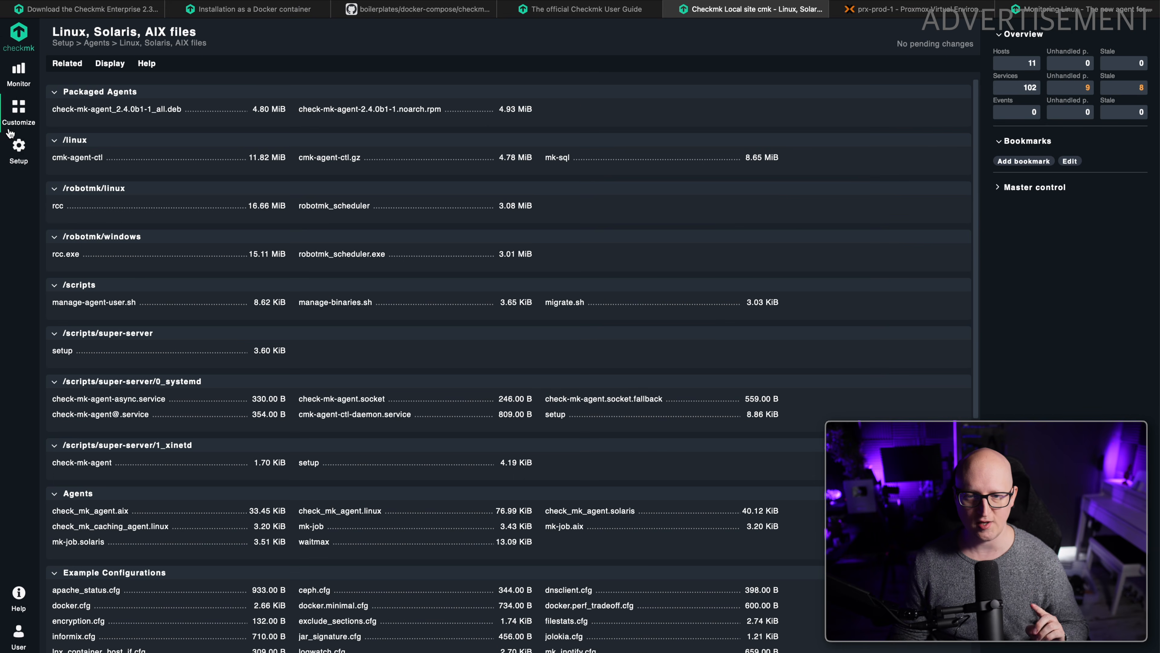
pyautogui.click(19, 158)
pyautogui.click(110, 136)
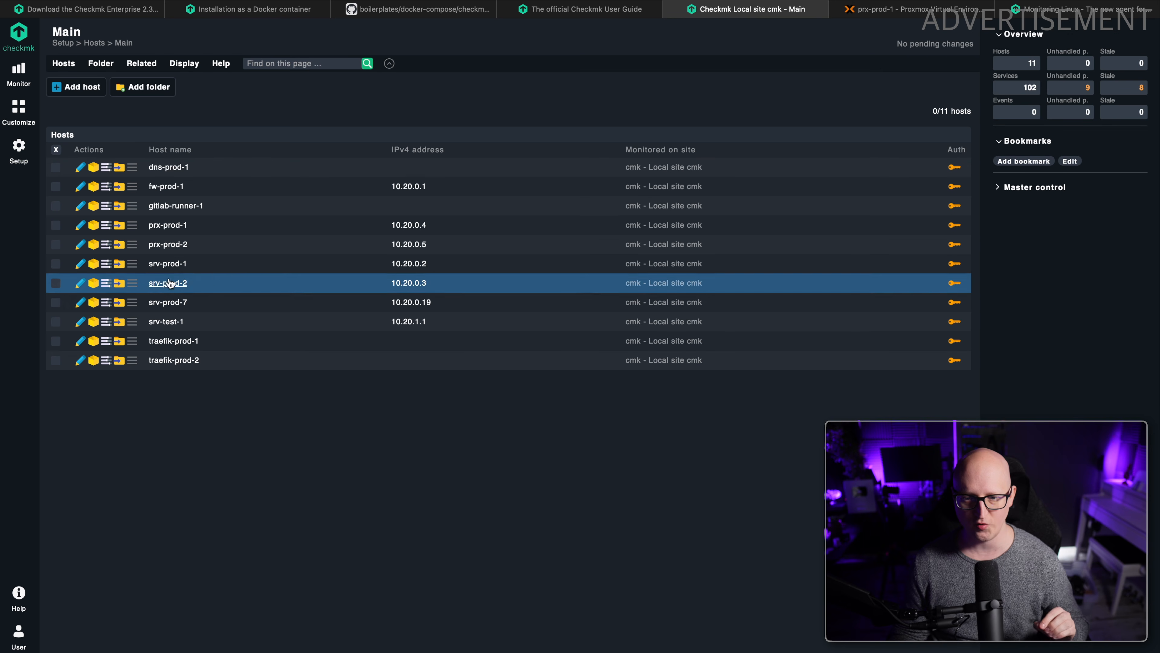
pyautogui.click(94, 246)
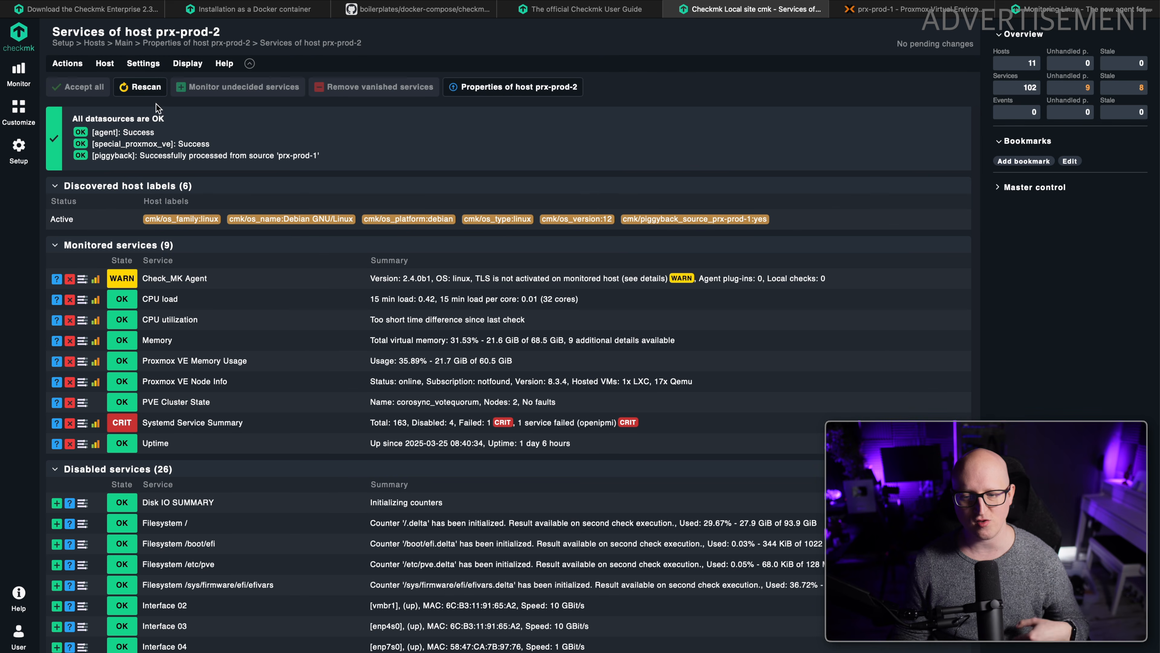
pyautogui.click(143, 88)
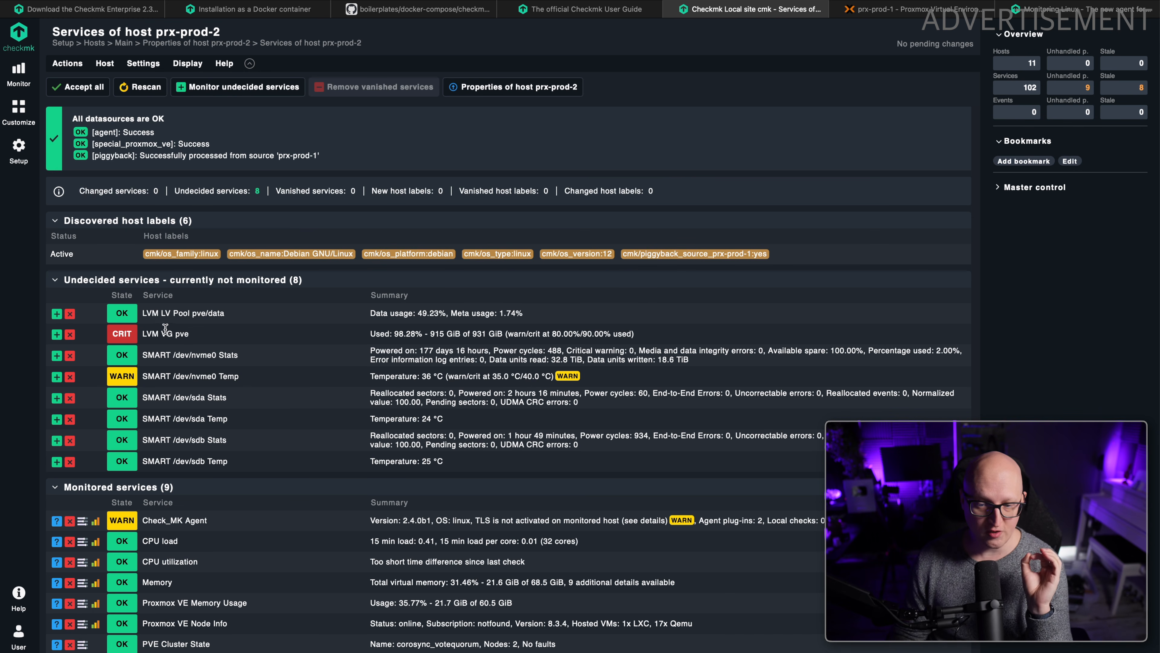
# Check the data usage of the undecided service LVM LV Pool pve/data and add the service to monitoring.
pyautogui.moveTo(380, 312); pyautogui.dragTo(427, 314)
pyautogui.click(439, 315)
pyautogui.moveTo(427, 314); pyautogui.dragTo(423, 315)
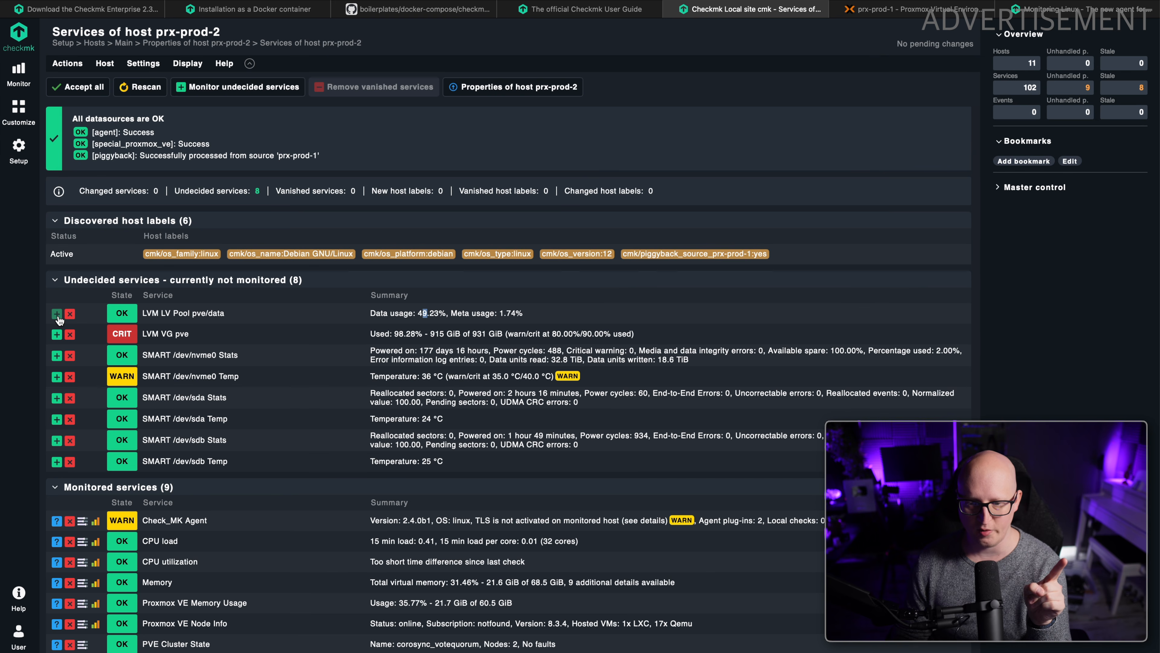
pyautogui.click(57, 313)
# Examine the usage of the LVM VG pve service and compare the LVM values with the local-lvm storage of prx-prod-2 in Proxmox VE.
pyautogui.moveTo(275, 315); pyautogui.dragTo(482, 316)
pyautogui.click(160, 316)
pyautogui.click(406, 321)
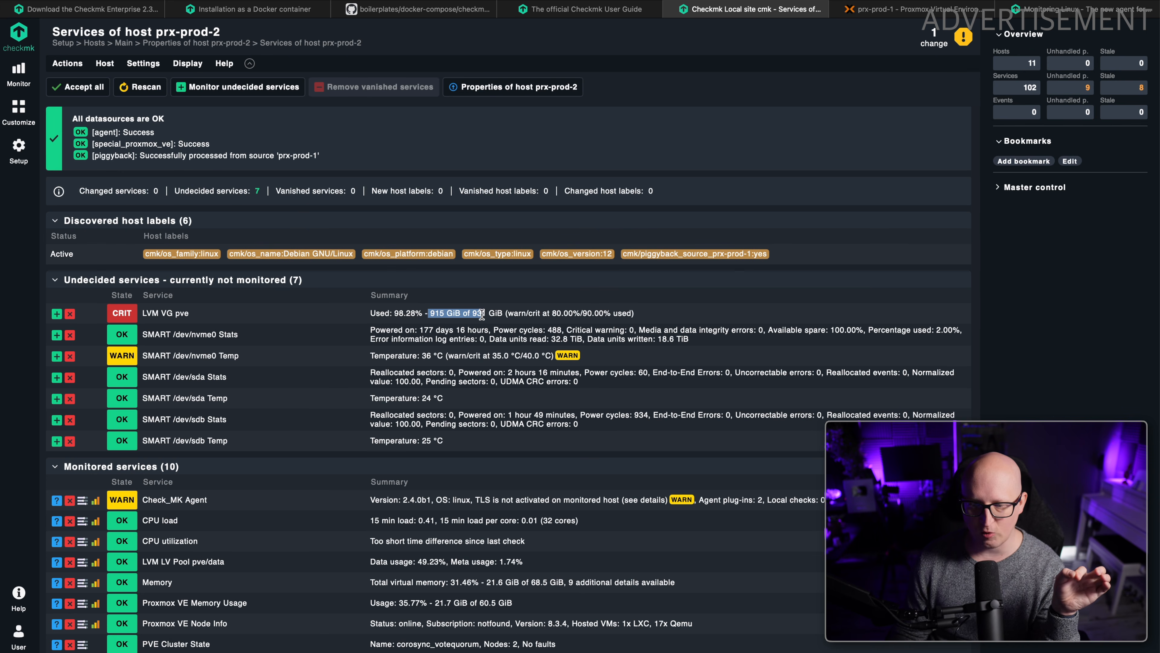
pyautogui.click(478, 315)
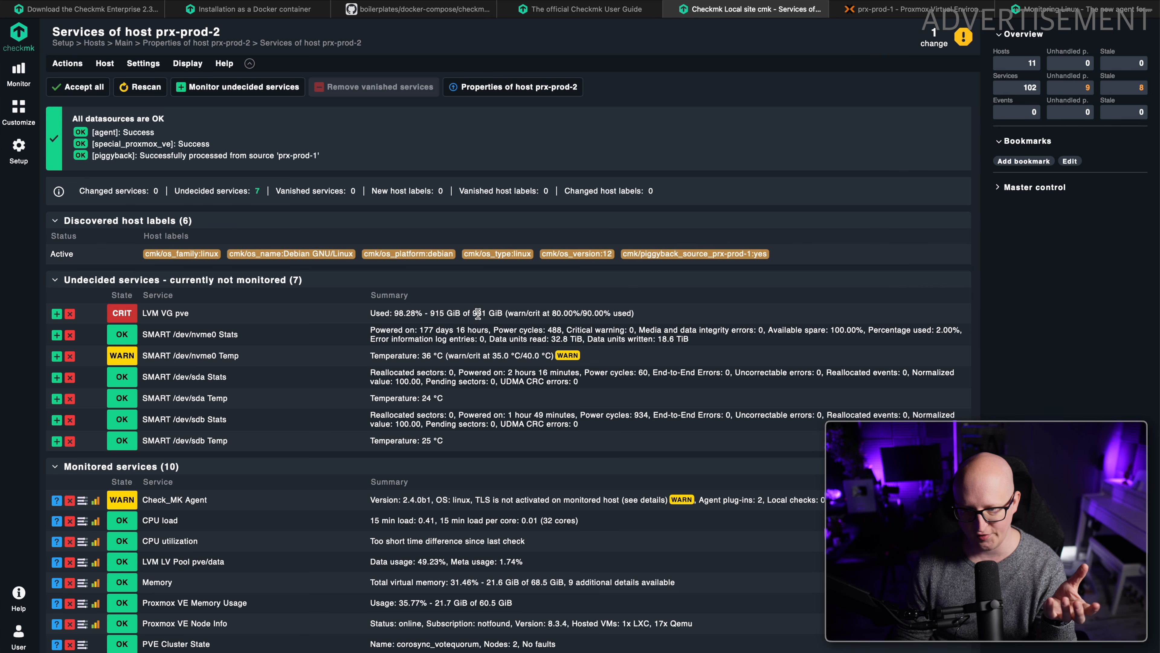
pyautogui.moveTo(492, 314); pyautogui.dragTo(446, 312)
pyautogui.click(499, 313)
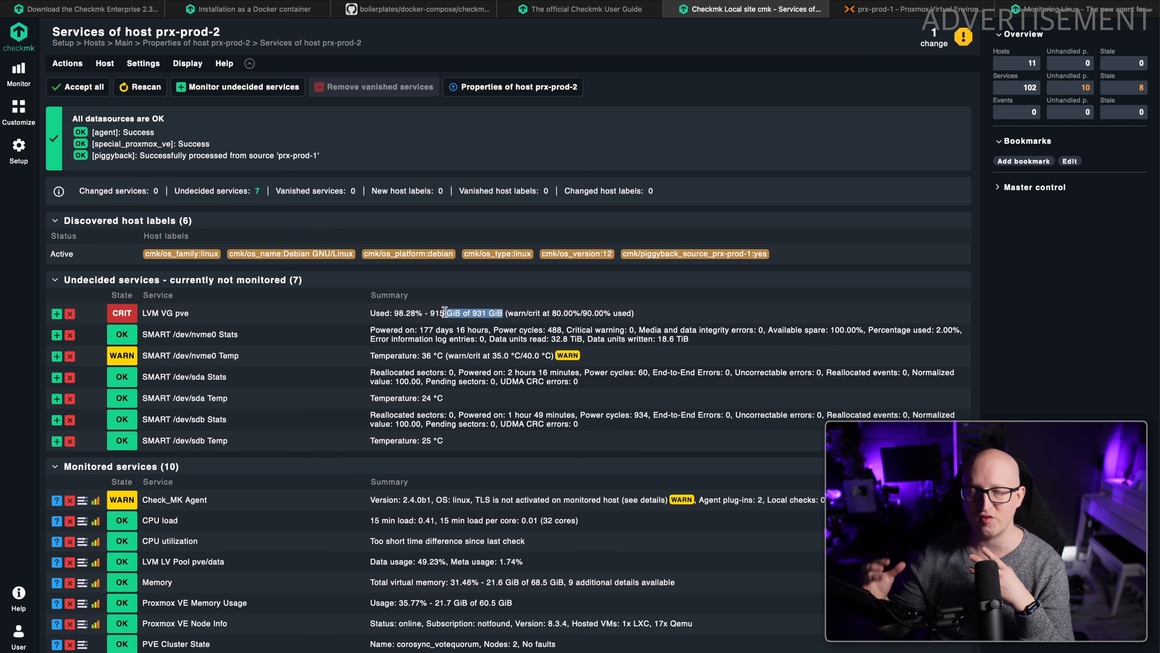
pyautogui.scroll(-10, 290, 341)
pyautogui.hotkey('ctrl', 'Tab')
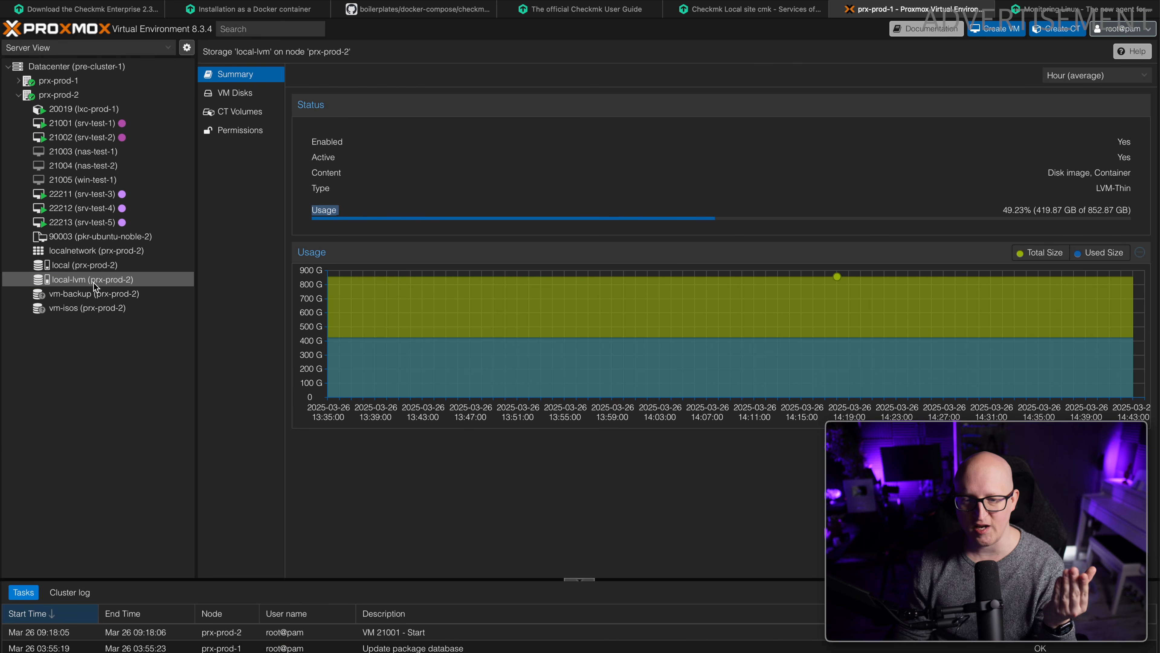
pyautogui.click(1037, 6)
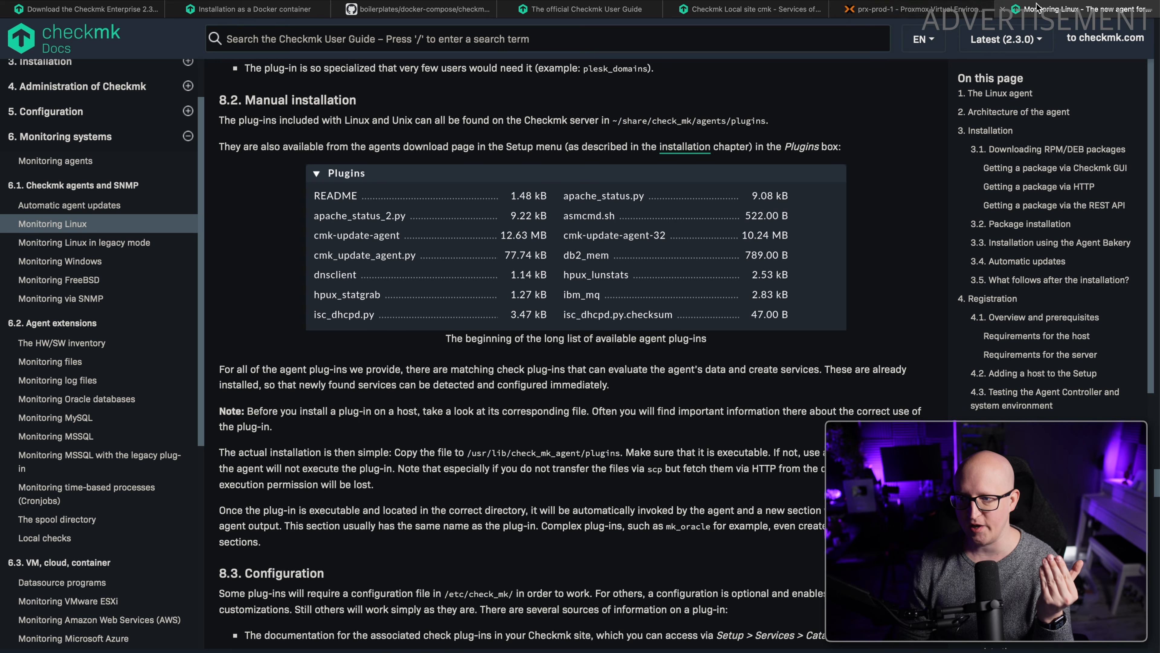
pyautogui.click(749, 9)
pyautogui.scroll(7, 184, 277)
pyautogui.scroll(1, 184, 277)
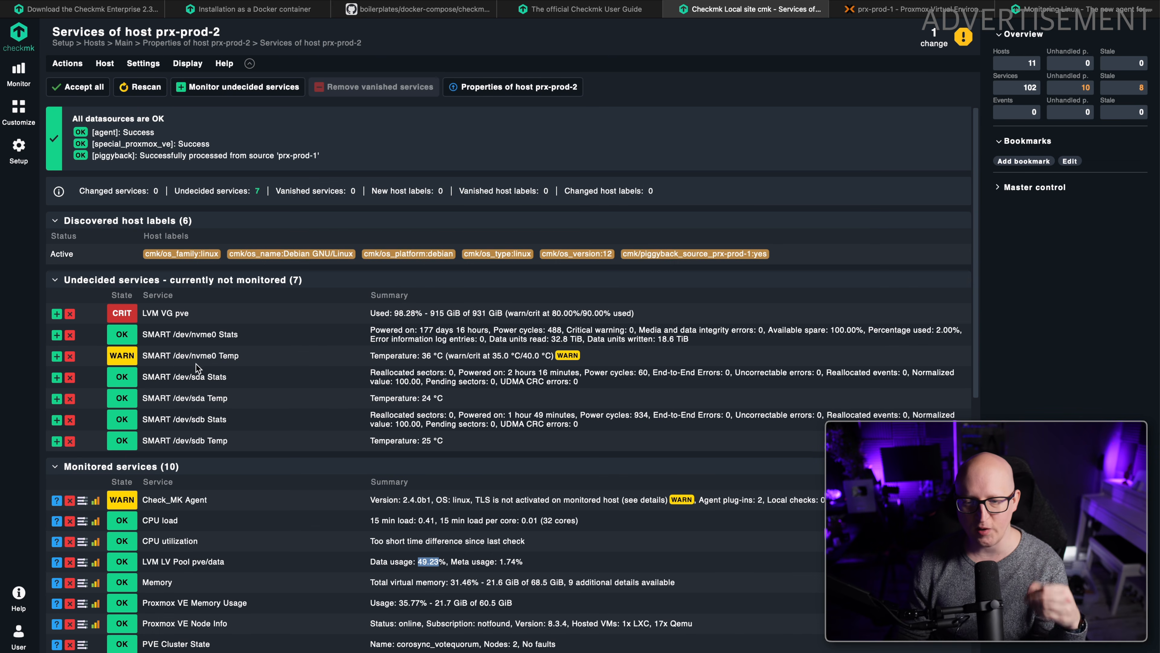
# Review the SMART statistics and temperature thresholds of /dev/nvme0, and add its Stats and Temp services to monitoring.
pyautogui.moveTo(155, 334); pyautogui.dragTo(219, 341)
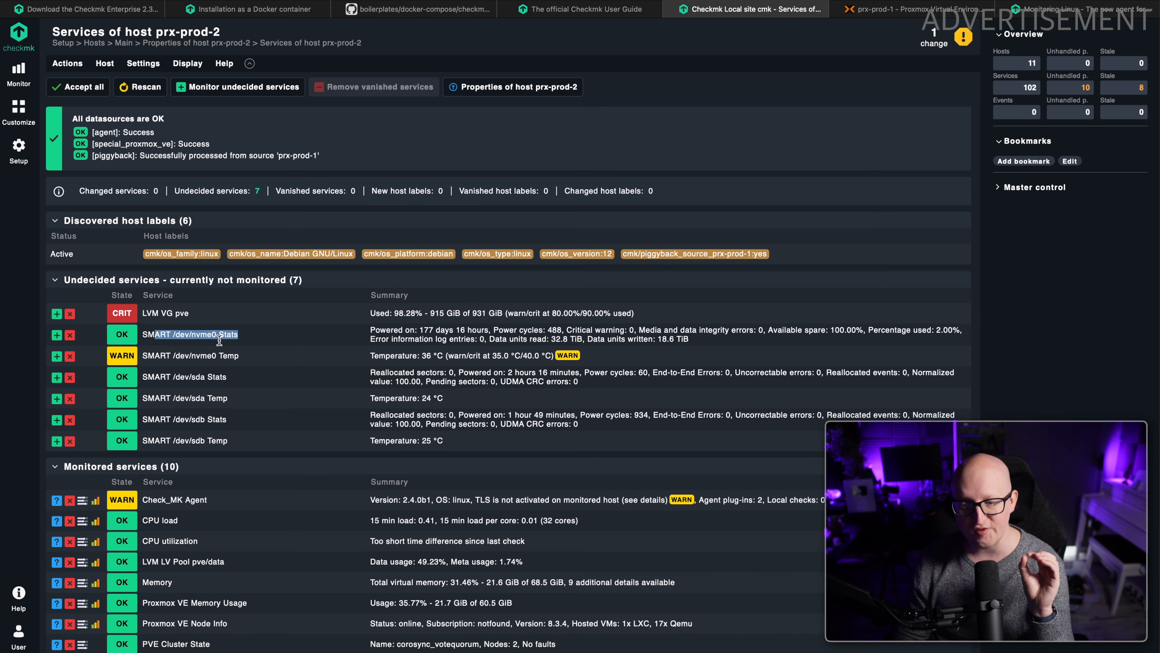
pyautogui.moveTo(316, 343); pyautogui.dragTo(371, 358)
pyautogui.click(408, 359)
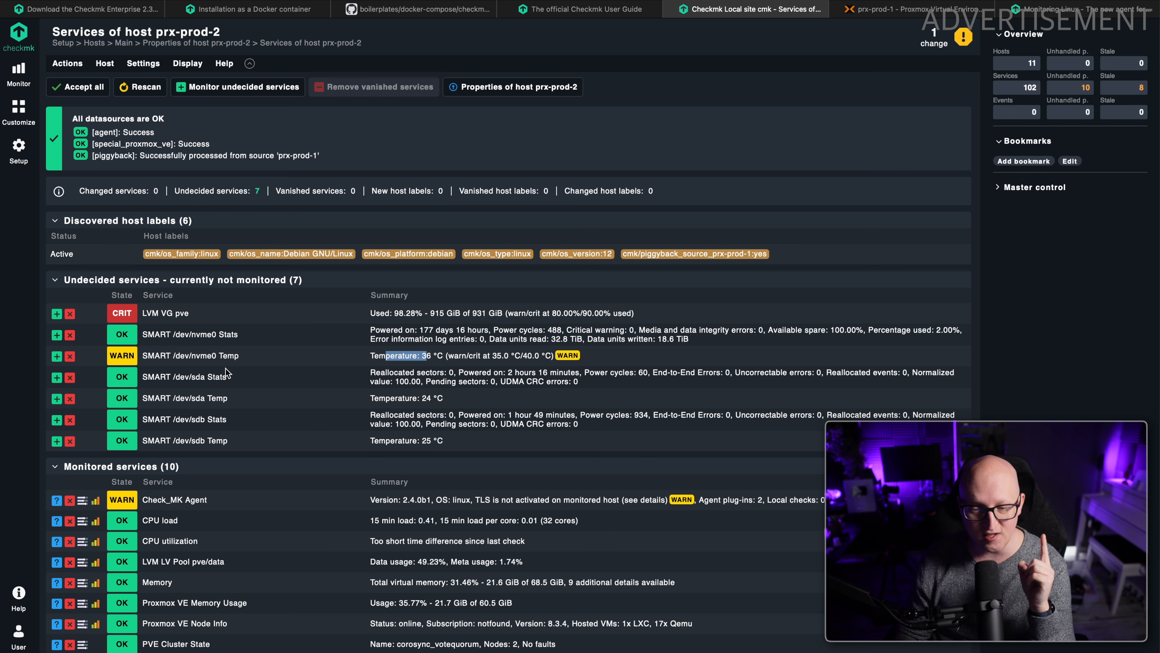
pyautogui.click(501, 355)
pyautogui.moveTo(503, 355); pyautogui.dragTo(495, 356)
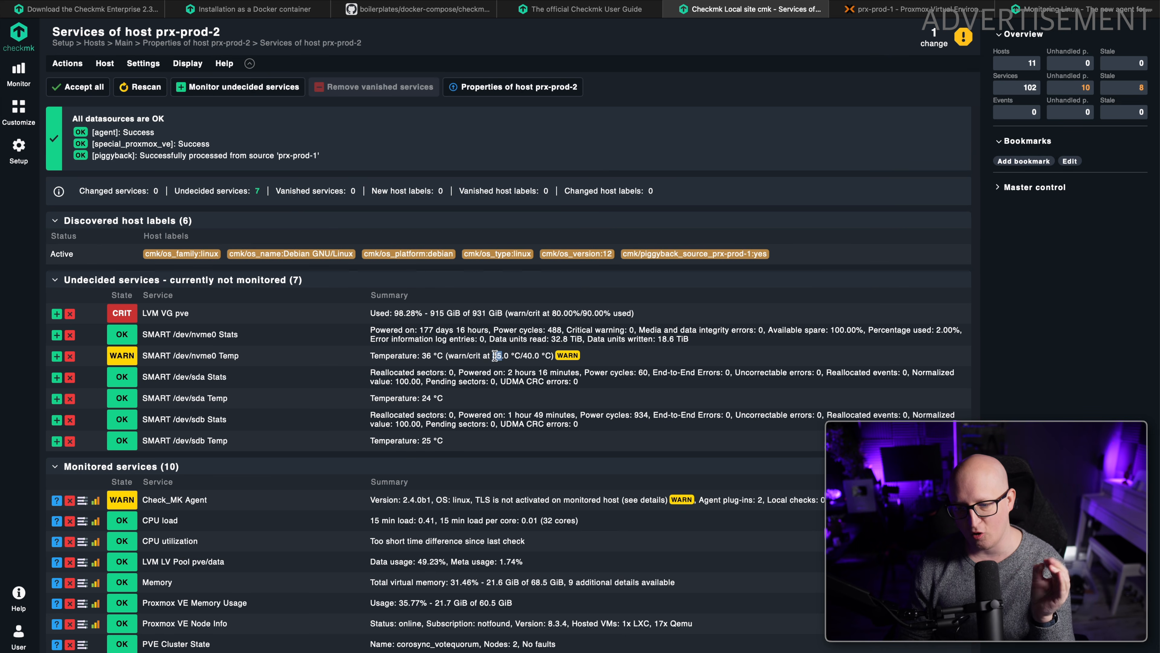
pyautogui.click(490, 357)
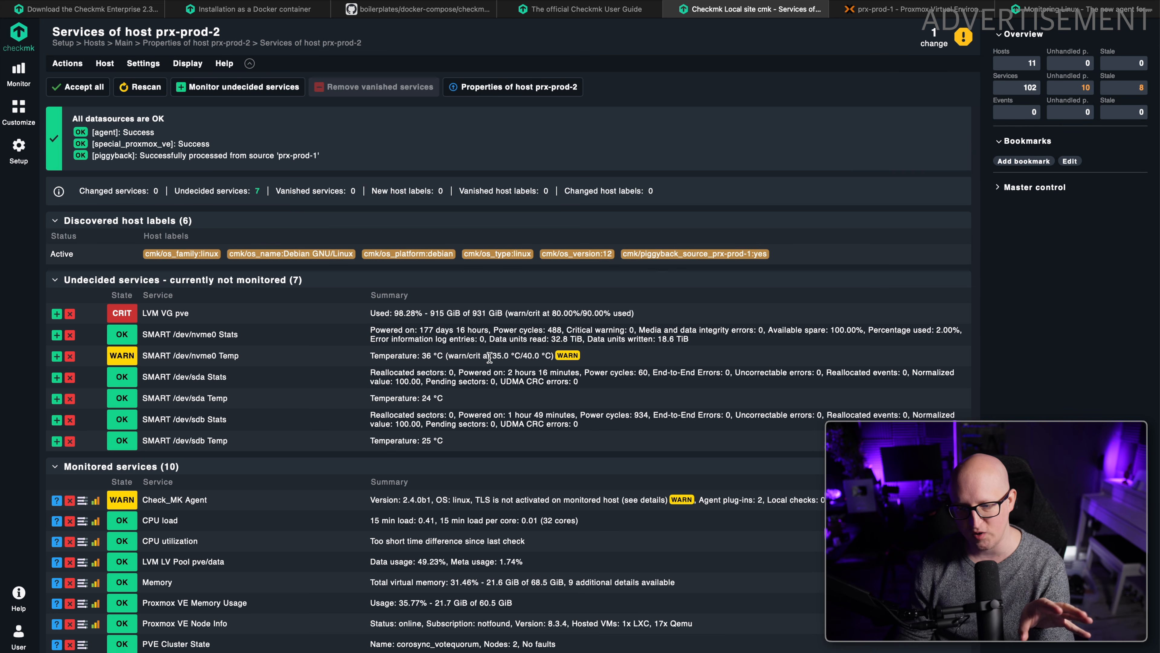
pyautogui.moveTo(396, 355); pyautogui.dragTo(537, 355)
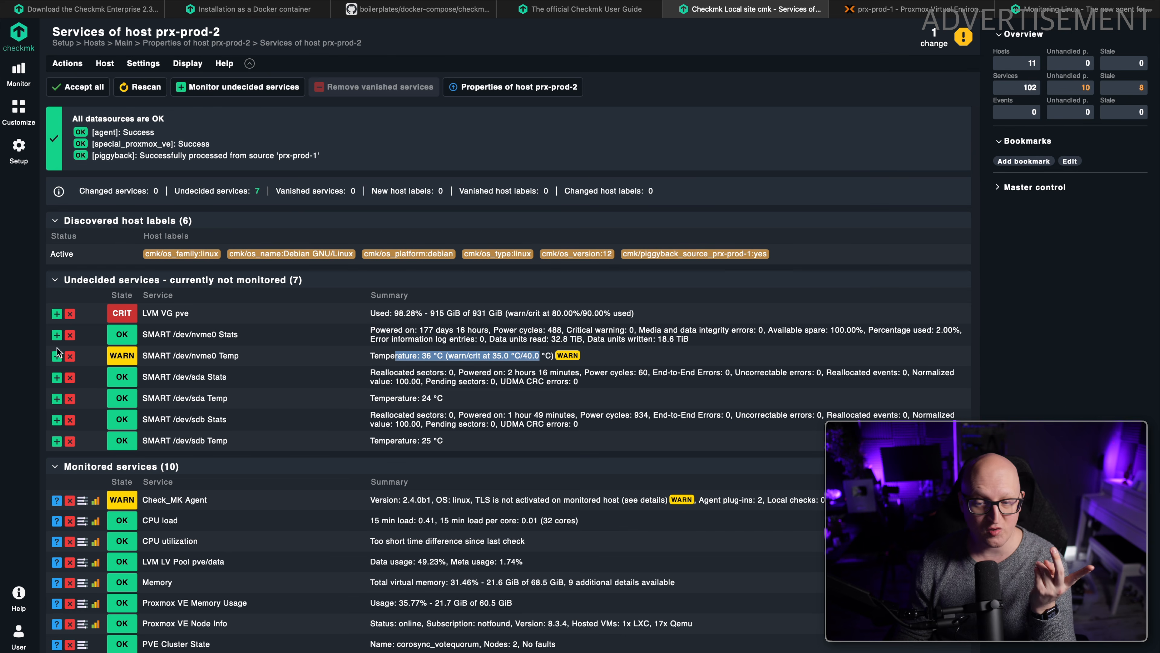
pyautogui.click(59, 337)
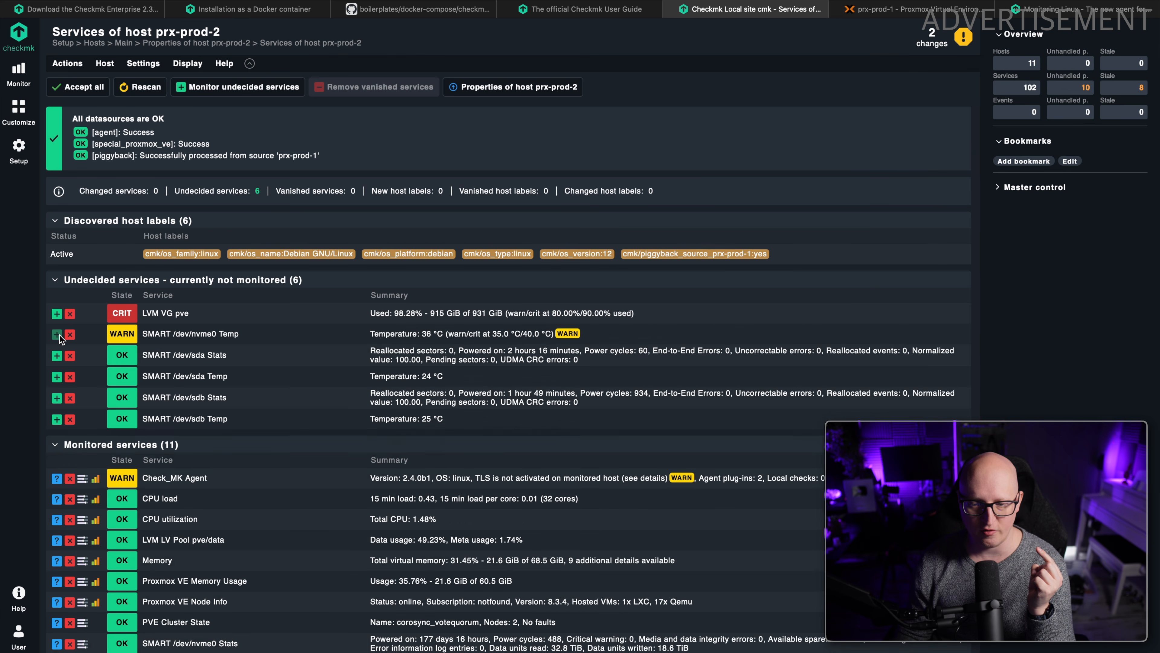
pyautogui.click(58, 335)
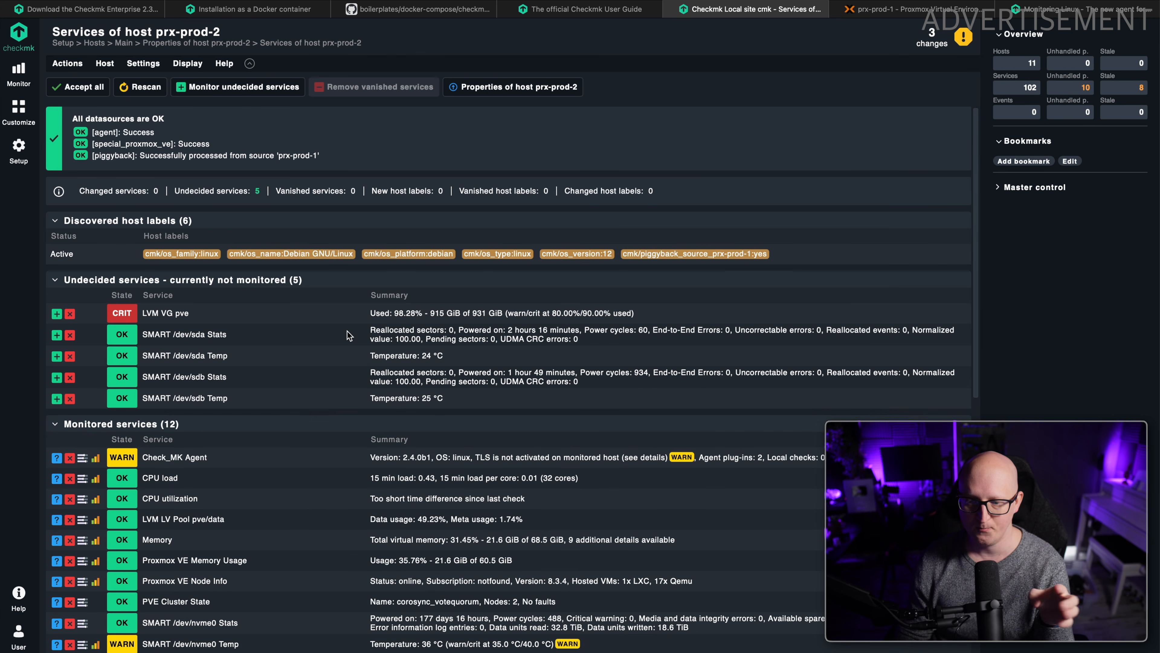
# Add the SMART Stats and Temp services of /dev/sda and /dev/sdb to monitoring and review the monitored services list.
pyautogui.moveTo(334, 347); pyautogui.dragTo(401, 333)
pyautogui.click(400, 334)
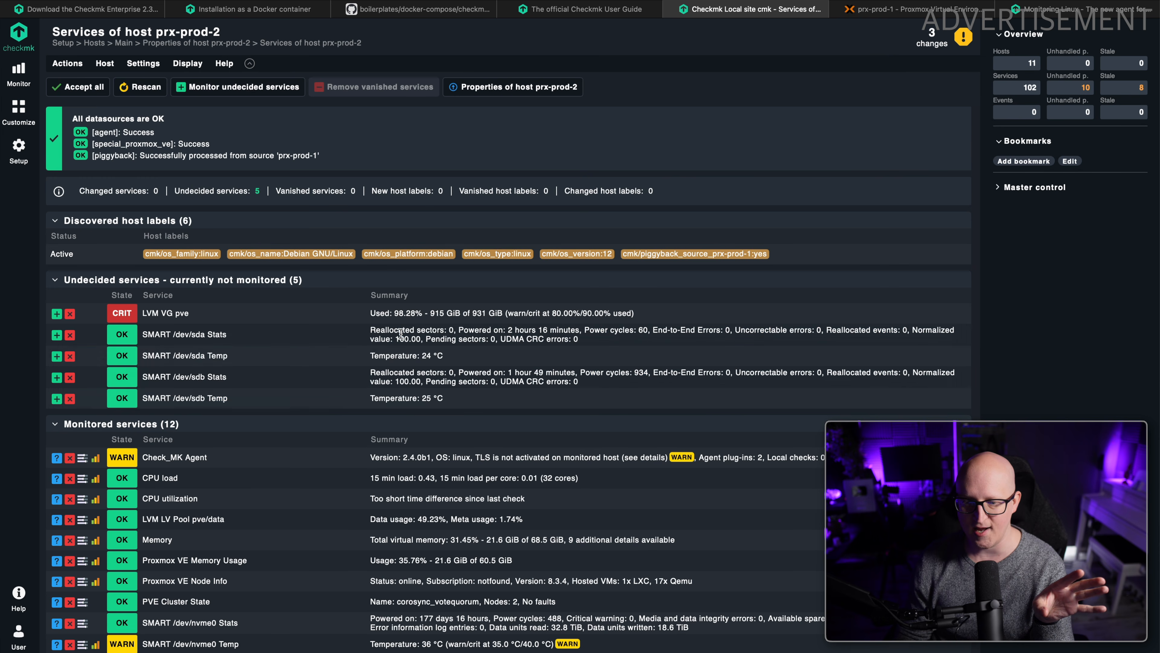
pyautogui.click(56, 336)
pyautogui.click(56, 337)
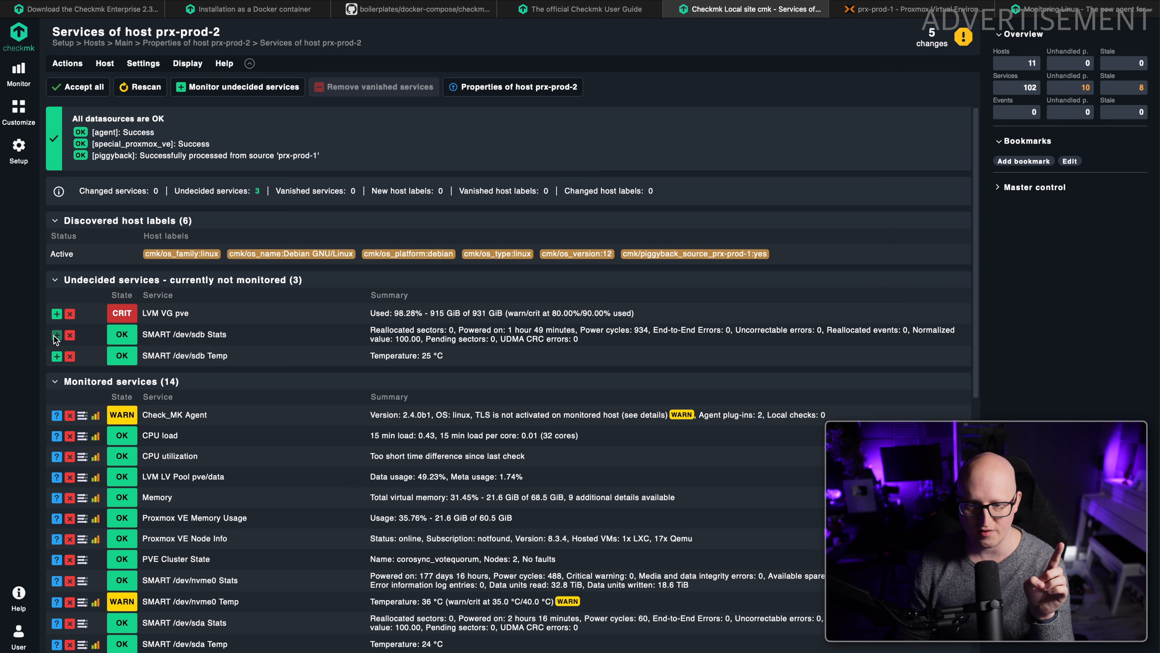
pyautogui.click(56, 336)
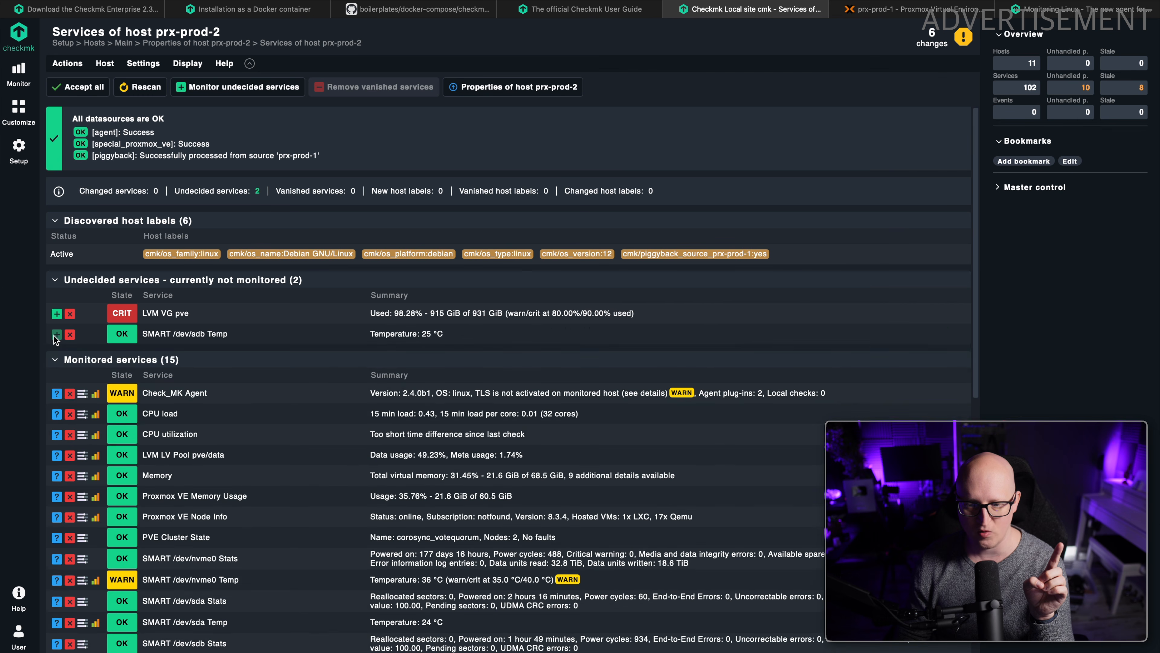
pyautogui.click(56, 336)
pyautogui.scroll(-10, 75, 343)
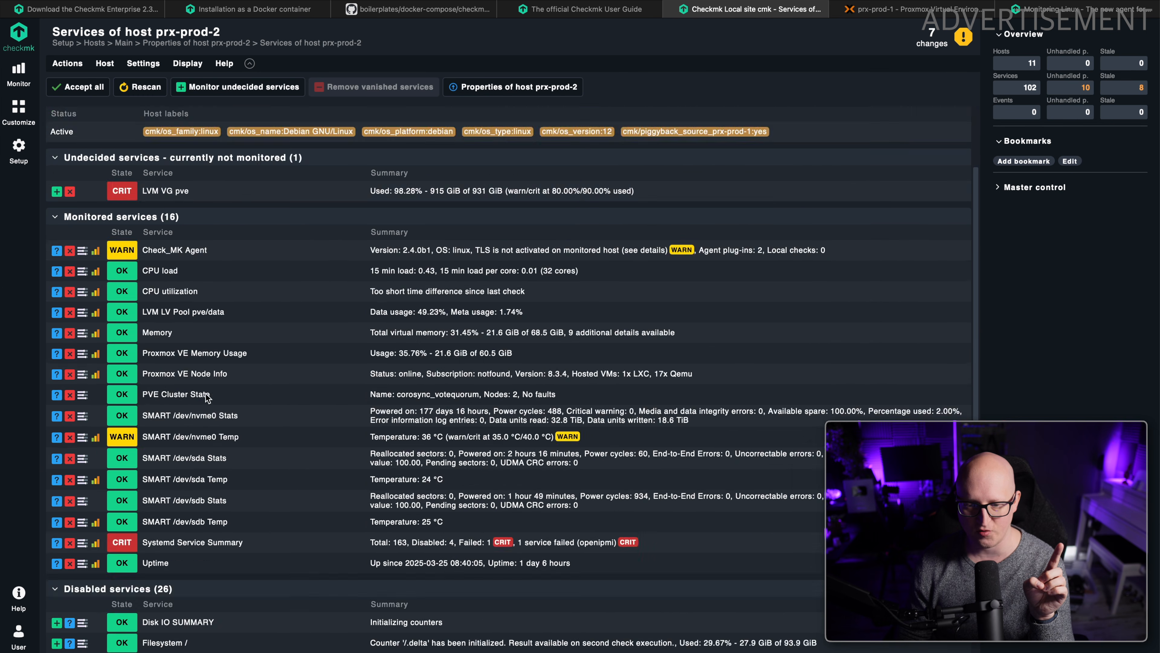
pyautogui.scroll(9, 215, 395)
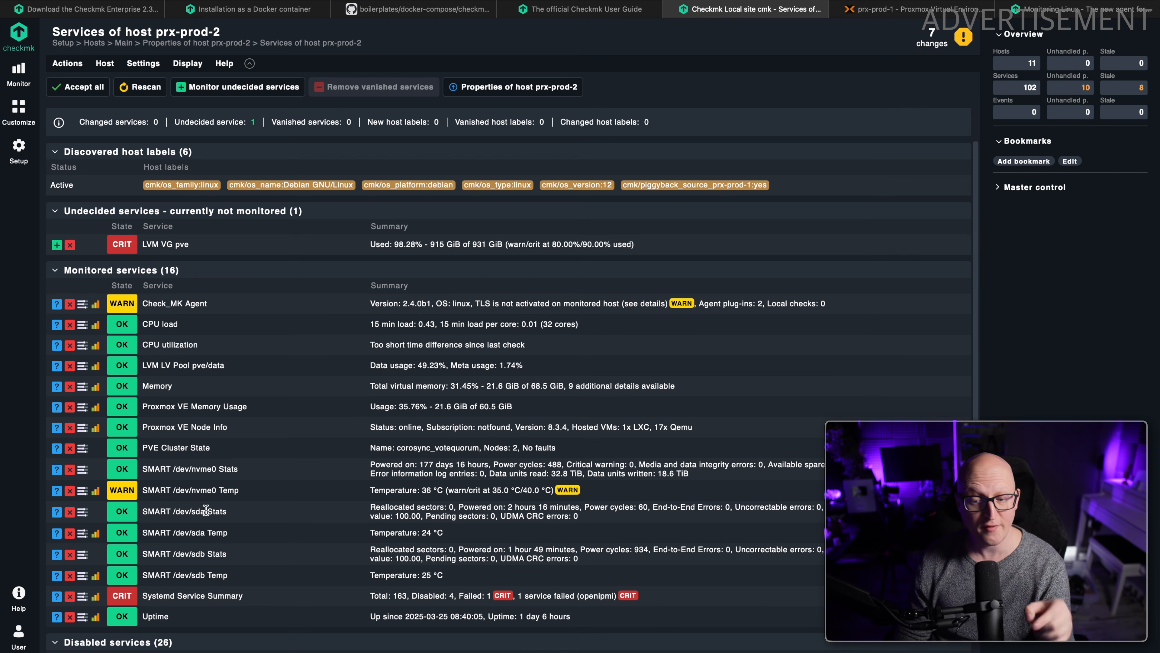
pyautogui.scroll(2, 152, 246)
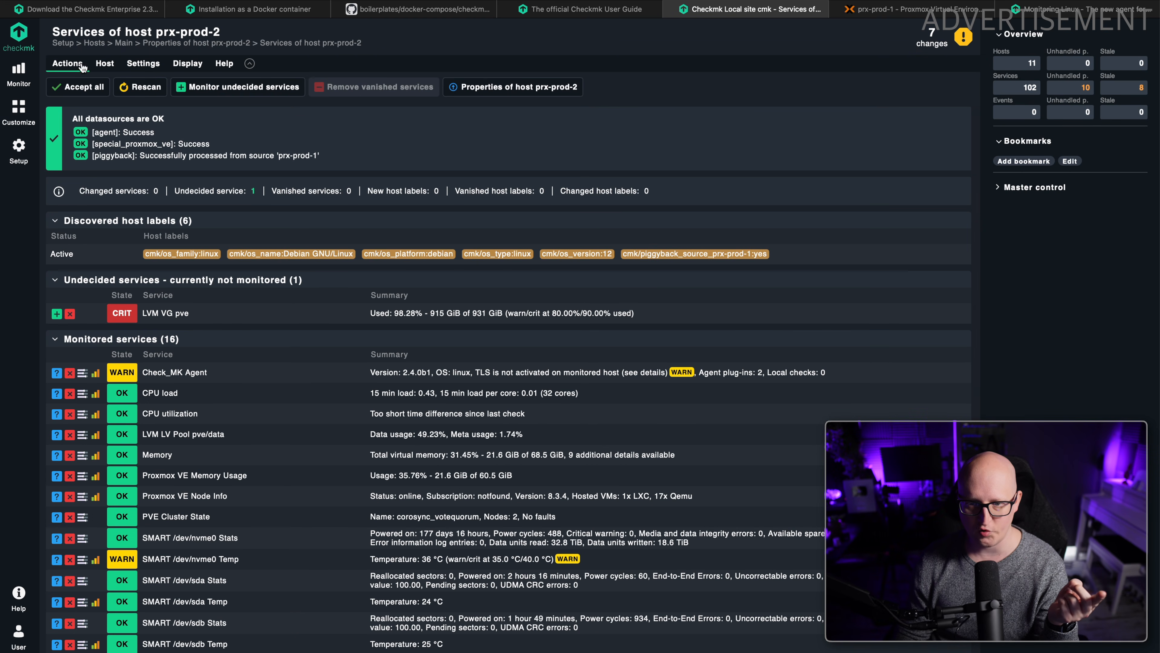
# Disable the undecided LVM VG pve service of prx-prod-2 and activate the pending changes on the local site.
pyautogui.click(68, 64)
pyautogui.click(105, 196)
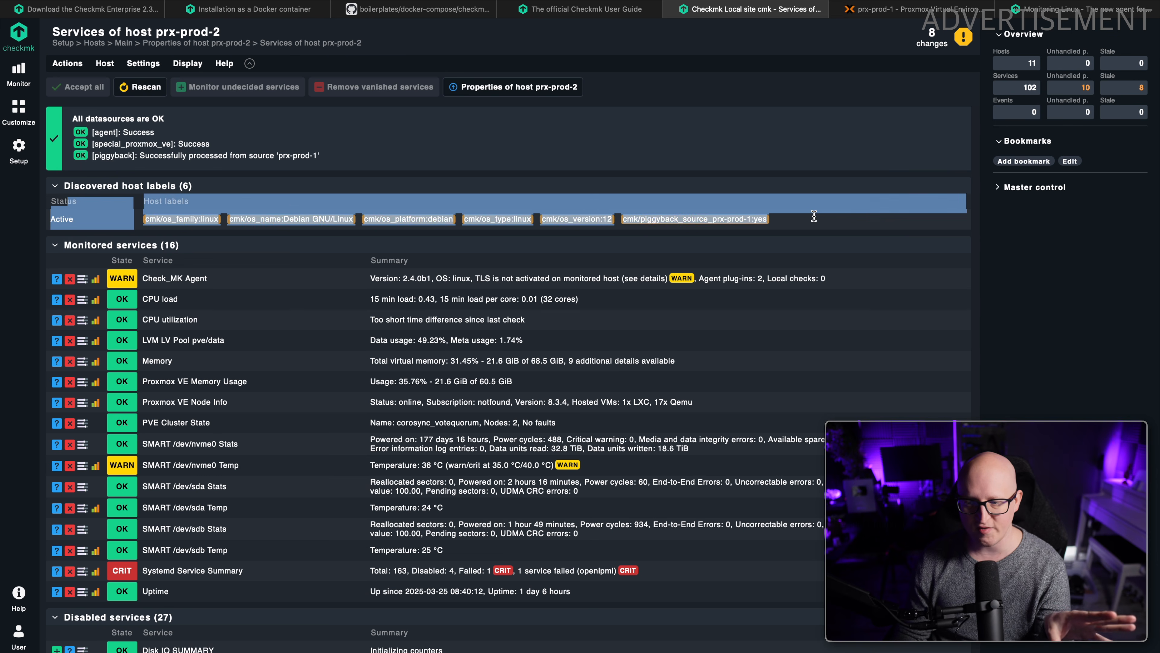
pyautogui.click(574, 242)
pyautogui.click(932, 39)
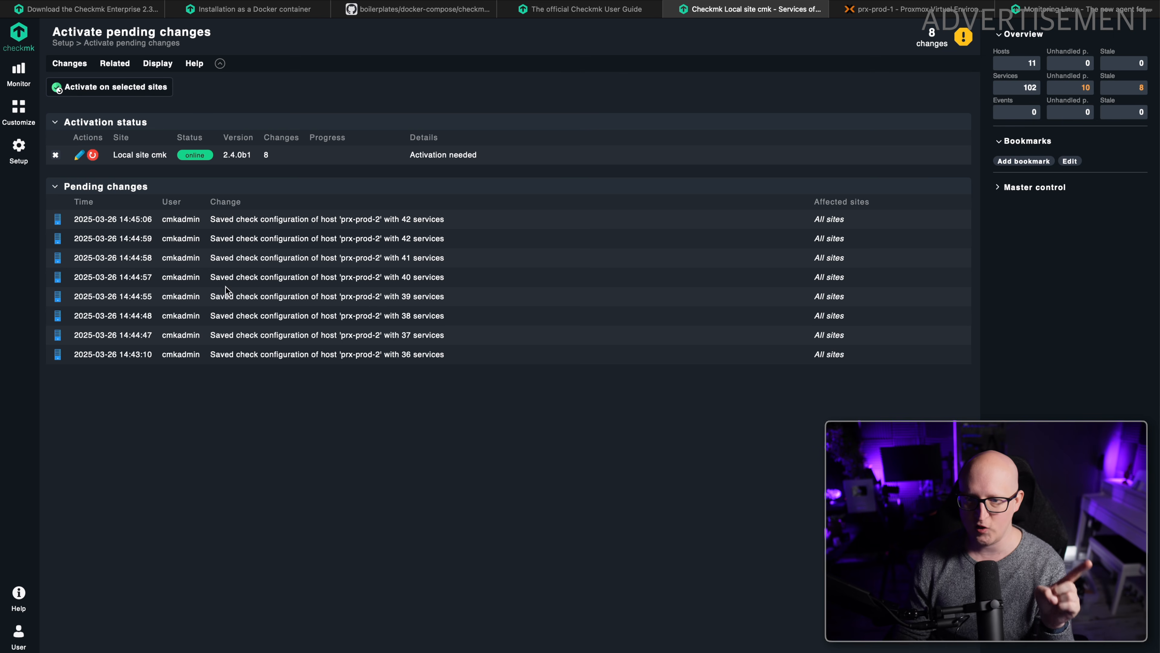
pyautogui.click(128, 80)
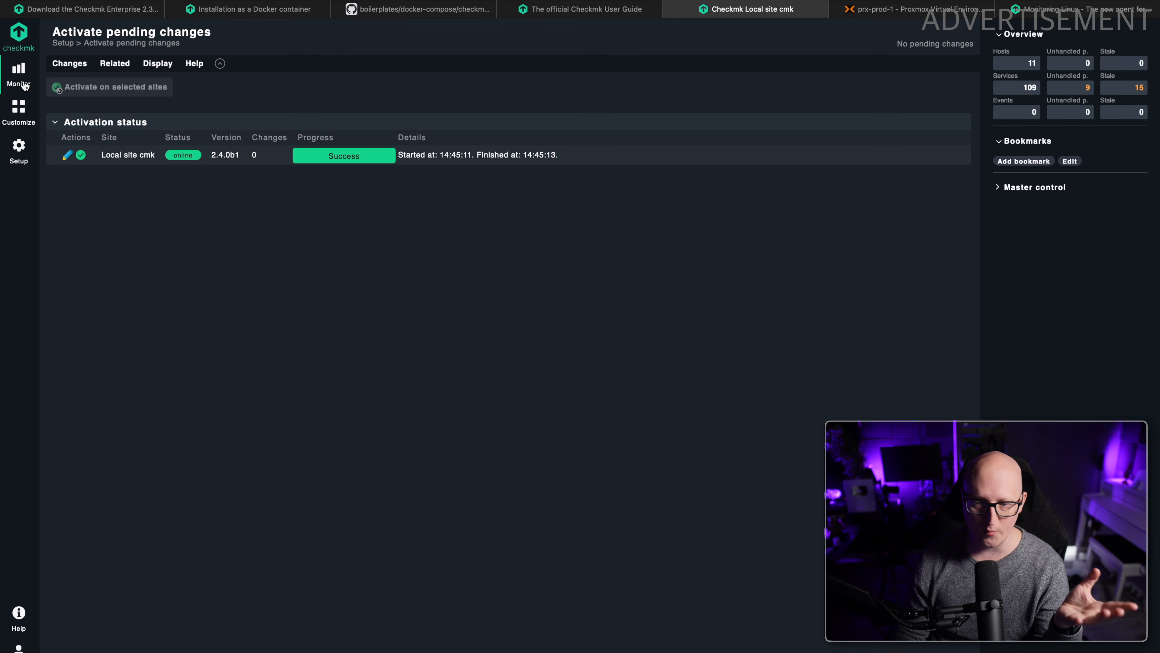
# Review the monitored service states of prx-prod-2 from the overview of all hosts, including PVE Cluster State and the SMART services.
pyautogui.click(24, 86)
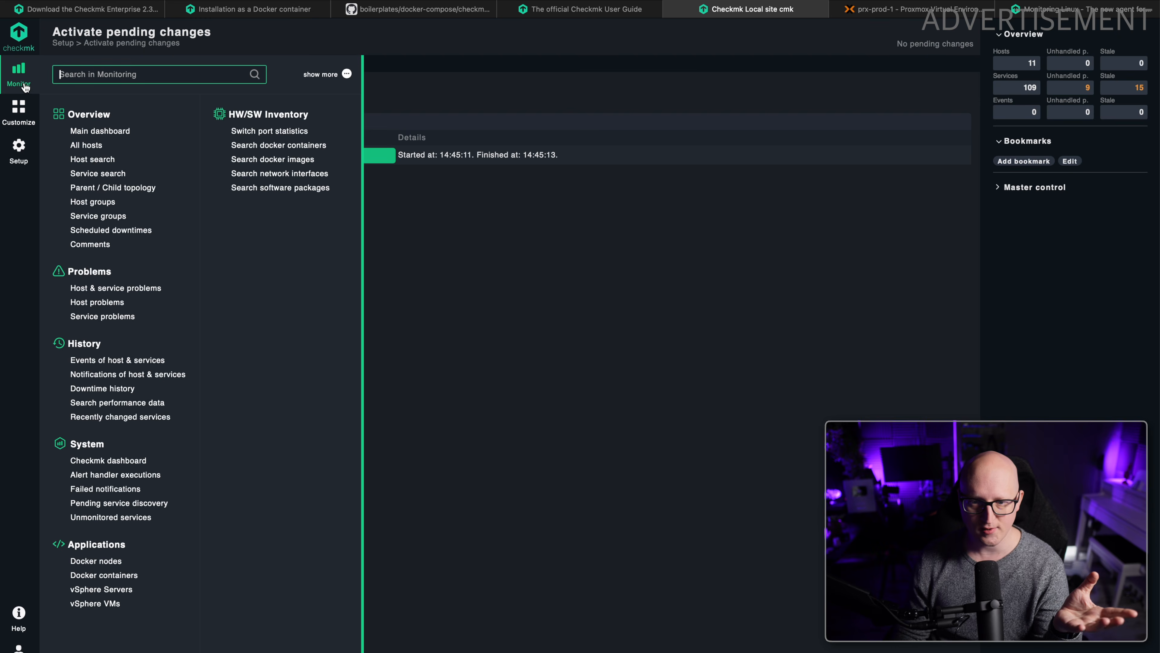
pyautogui.moveTo(19, 75)
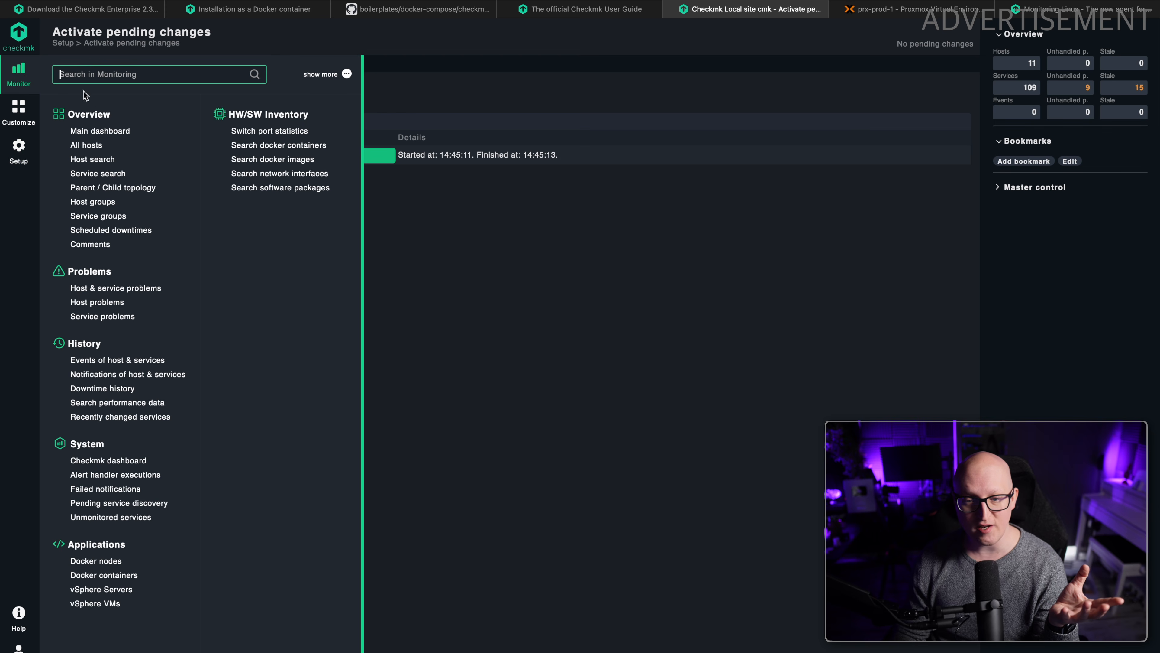
pyautogui.click(89, 146)
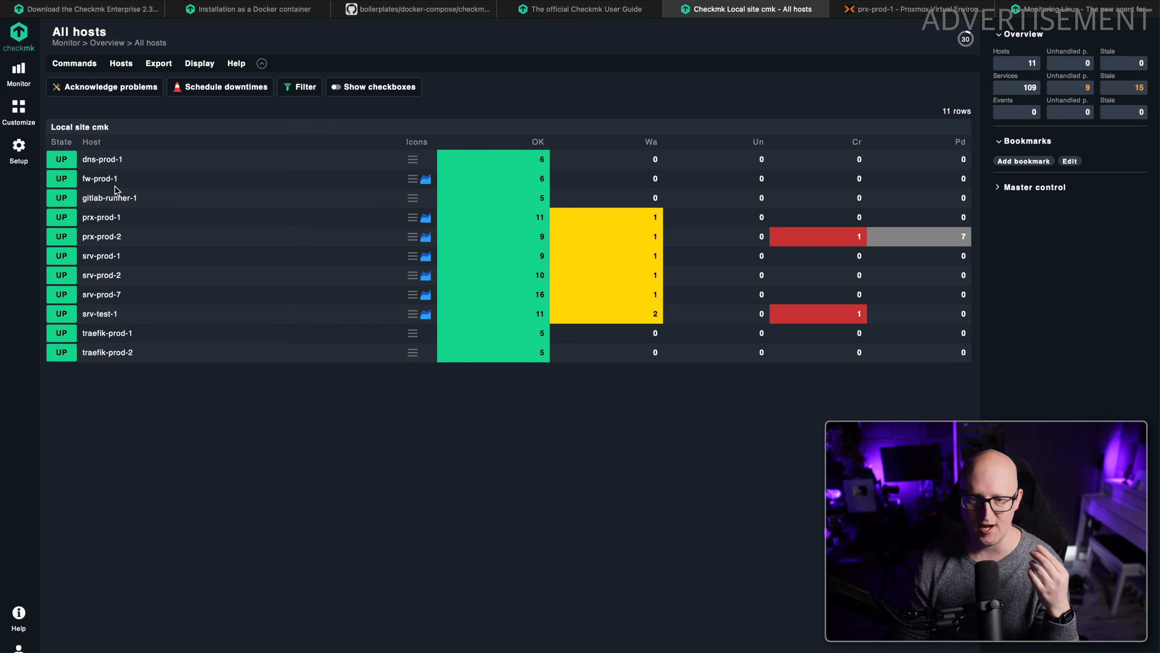
pyautogui.click(105, 235)
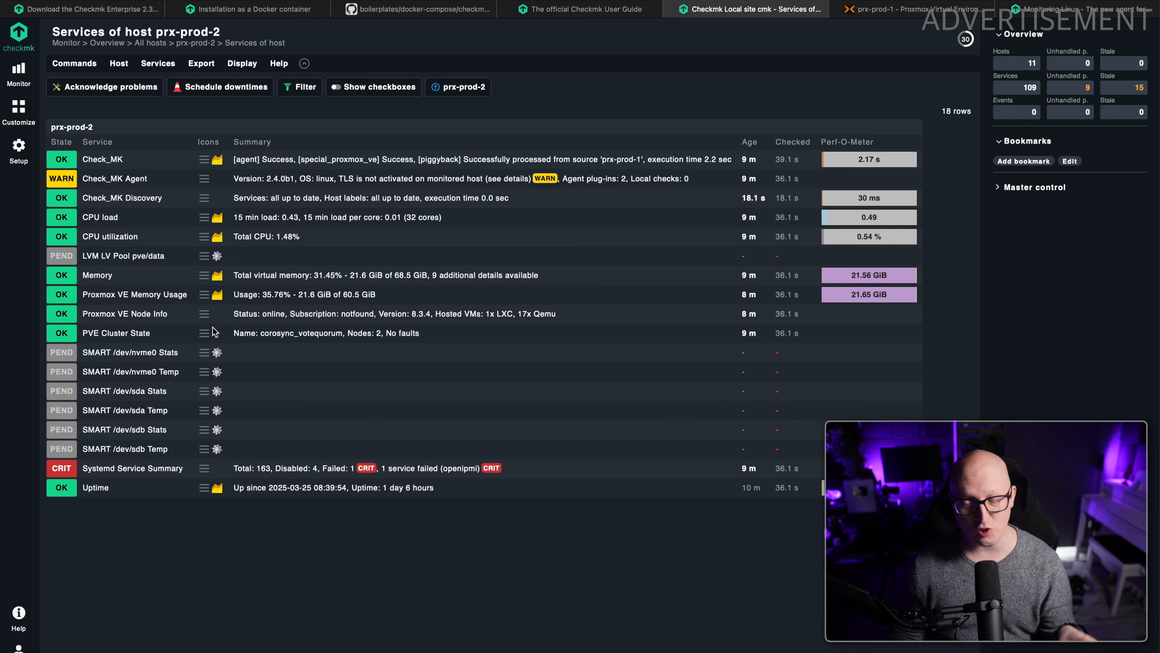
pyautogui.moveTo(219, 332); pyautogui.dragTo(338, 334)
pyautogui.click(350, 335)
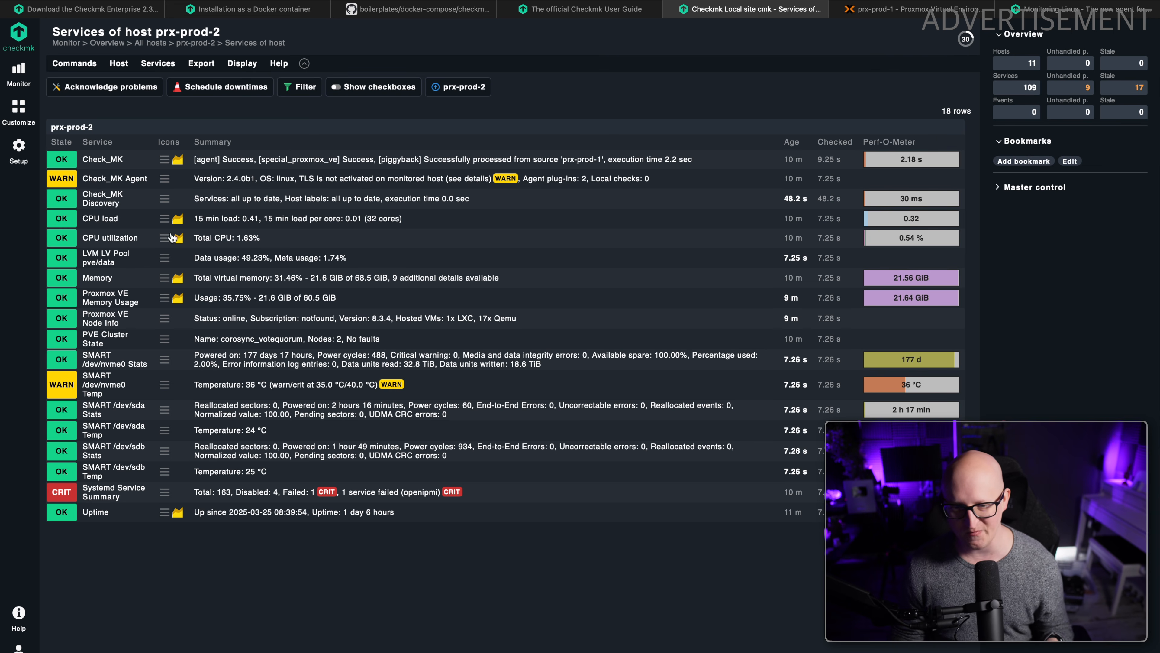
# Save the dns-prod-1 host with service discovery and examine the result of its active DNS check.
pyautogui.click(14, 163)
pyautogui.click(80, 131)
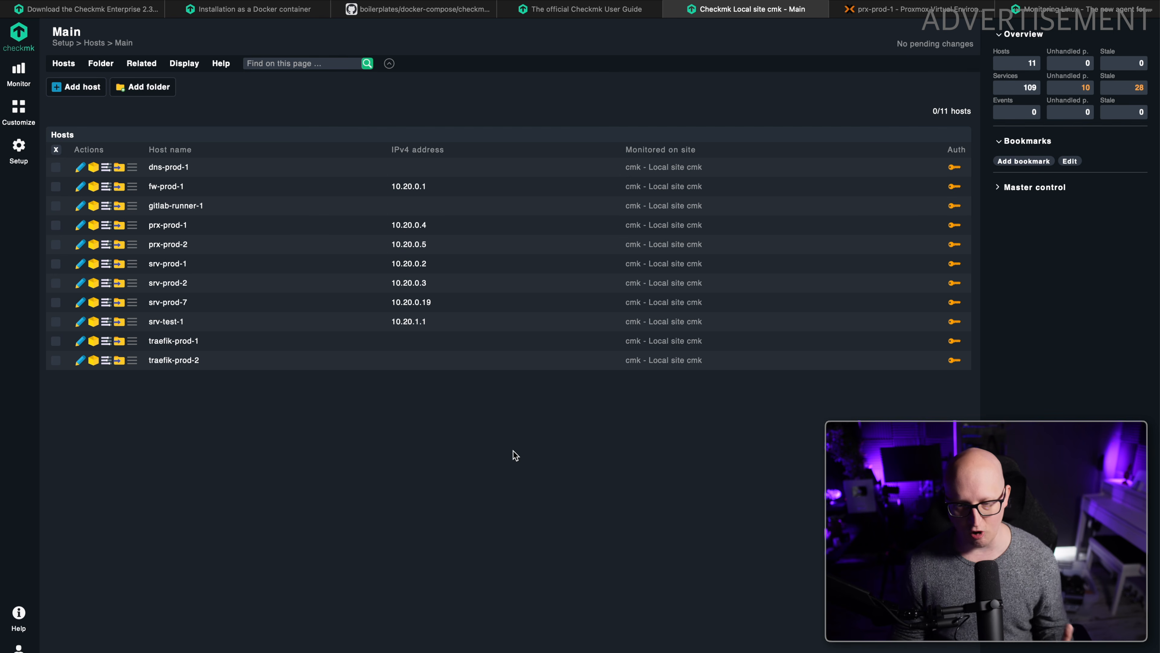
pyautogui.click(153, 168)
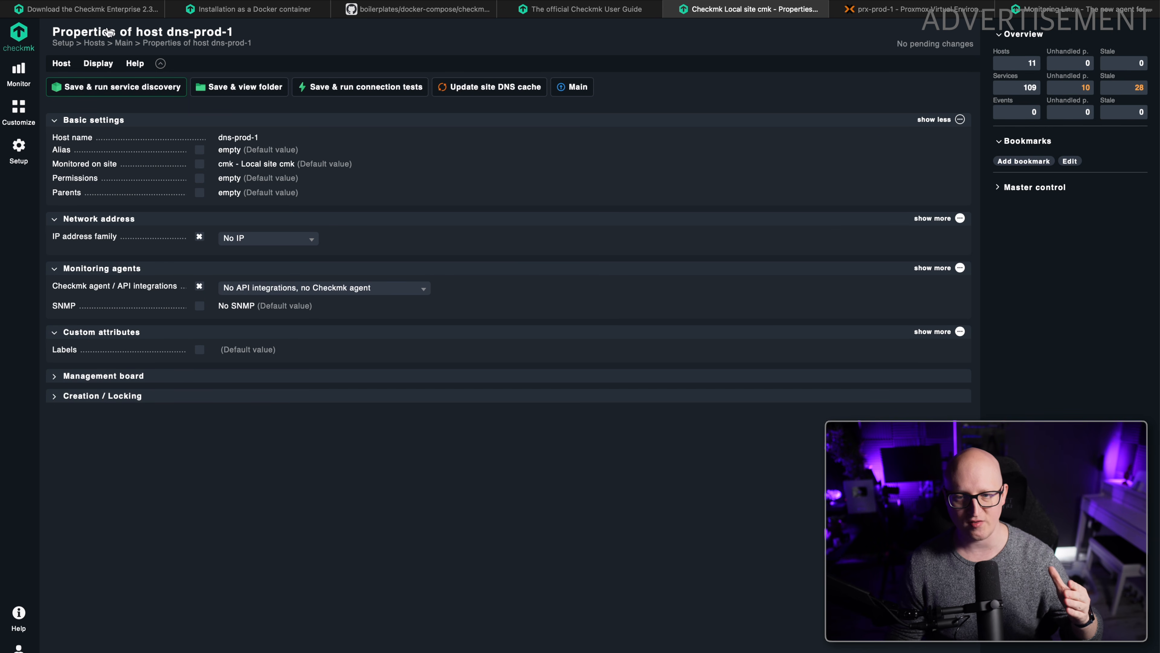
pyautogui.click(105, 92)
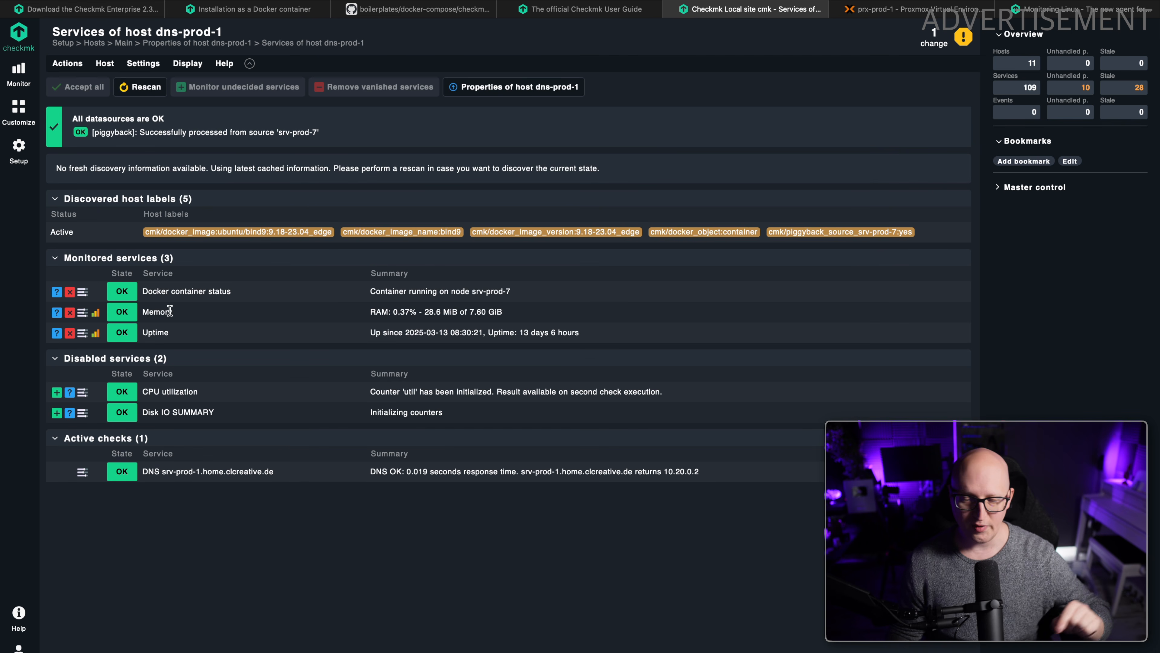
pyautogui.moveTo(147, 474); pyautogui.dragTo(265, 479)
pyautogui.click(260, 498)
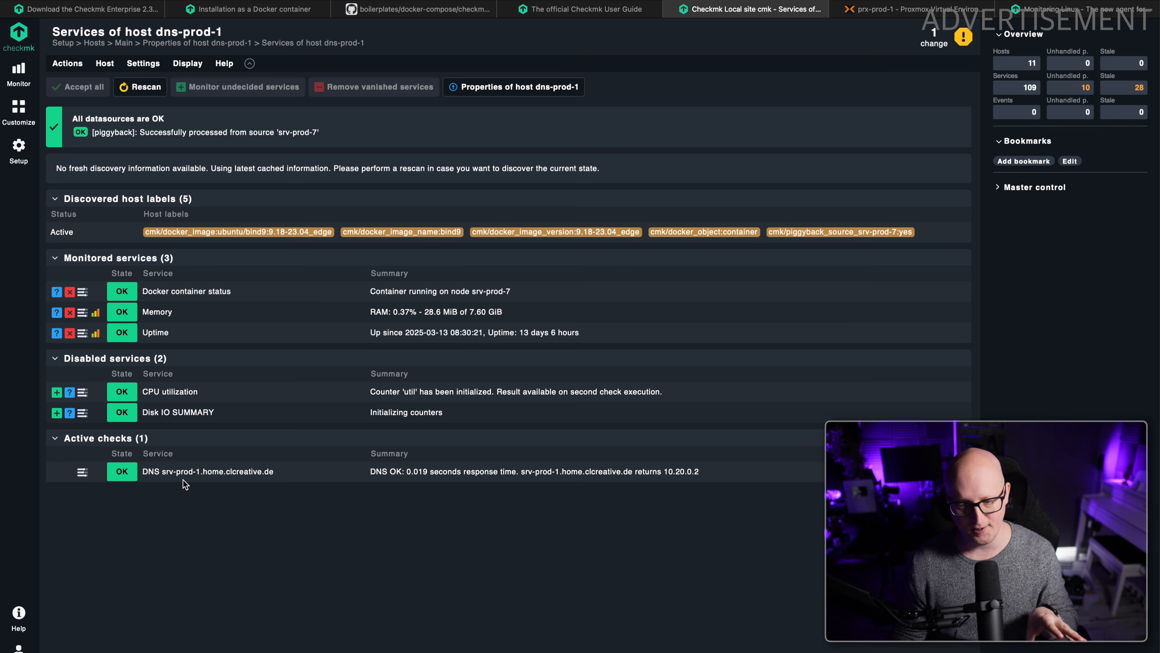
pyautogui.moveTo(163, 472); pyautogui.dragTo(434, 480)
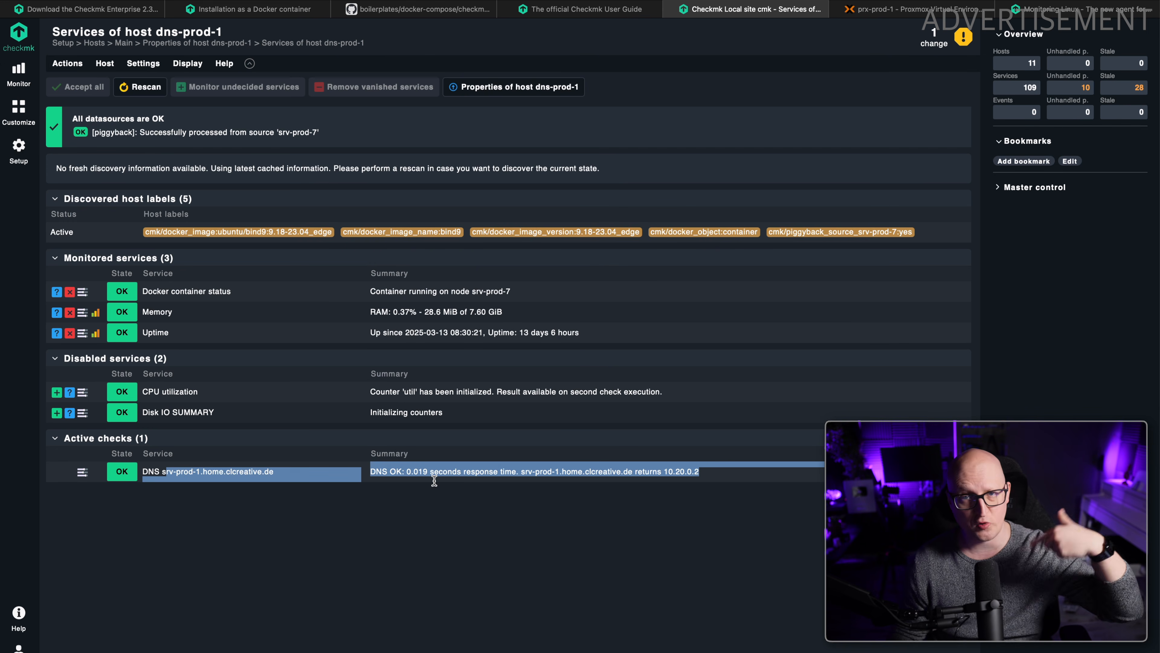
pyautogui.click(435, 512)
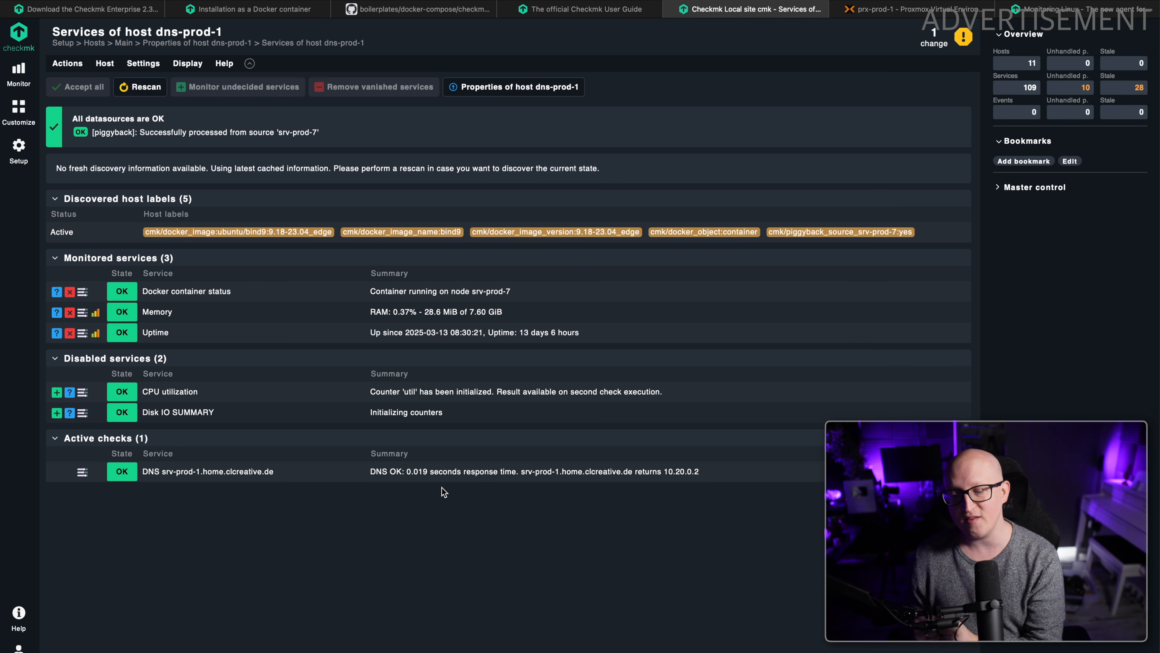
# Look through the HTTP, TCP, Email service rulesets and read the descriptions of the PING and DNS service checks.
pyautogui.click(19, 148)
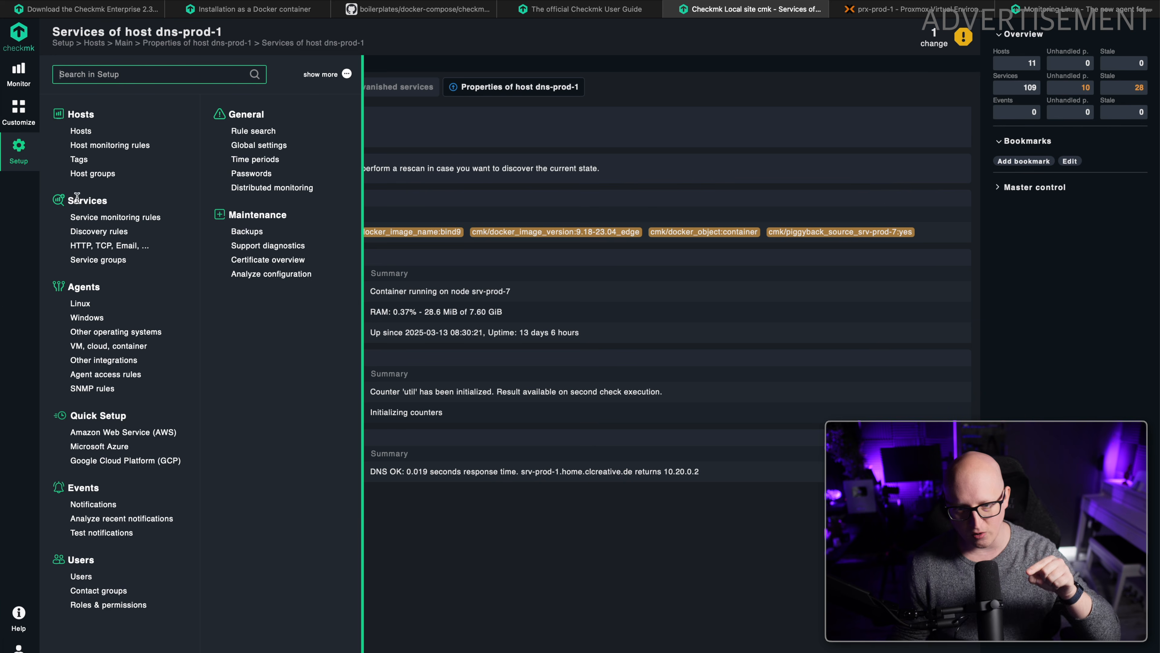
pyautogui.click(105, 246)
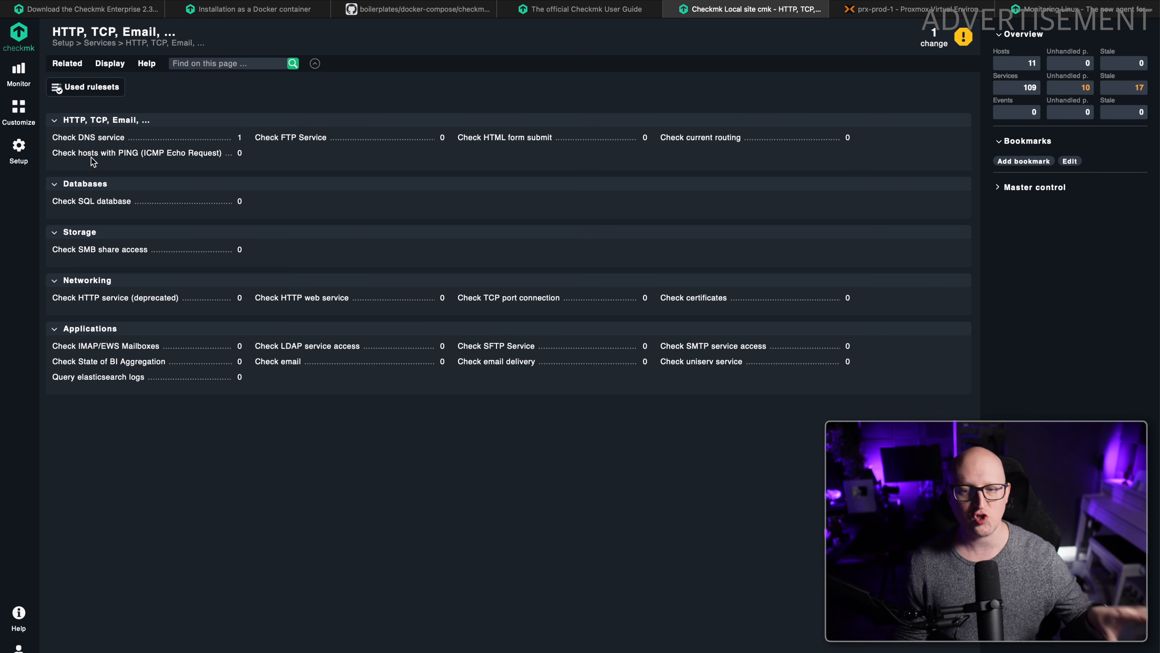
pyautogui.moveTo(121, 158)
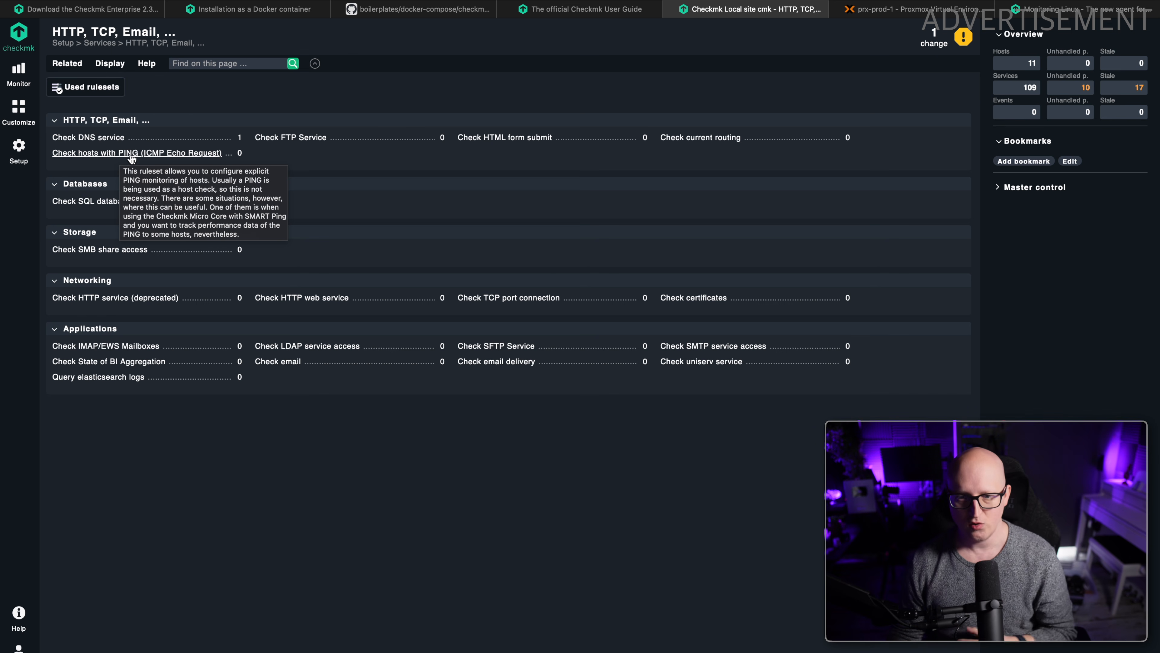
pyautogui.moveTo(91, 141)
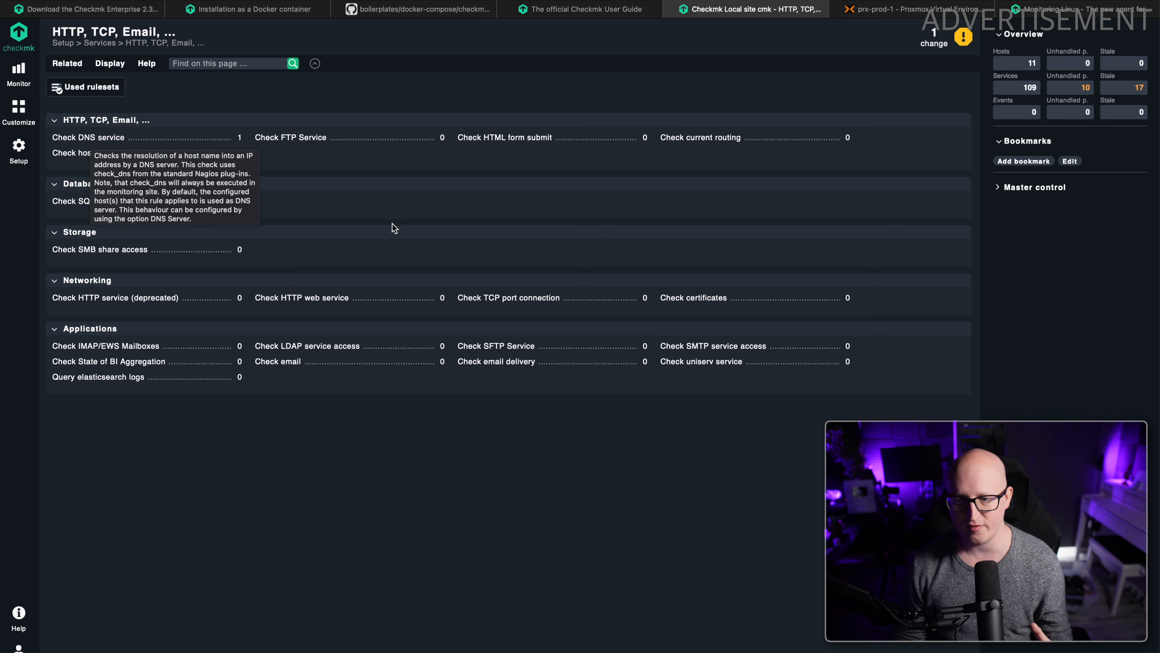
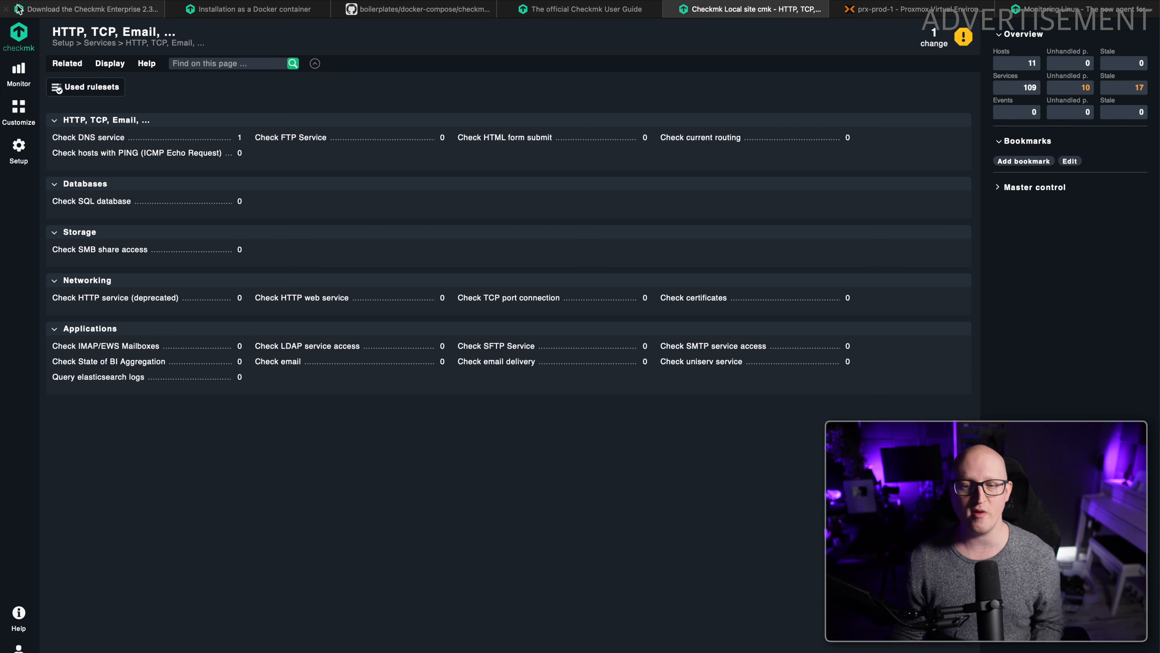
# Open the existing Check DNS service rule for dns-prod-1 and examine its description, queried host name and DNS server settings.
pyautogui.click(72, 138)
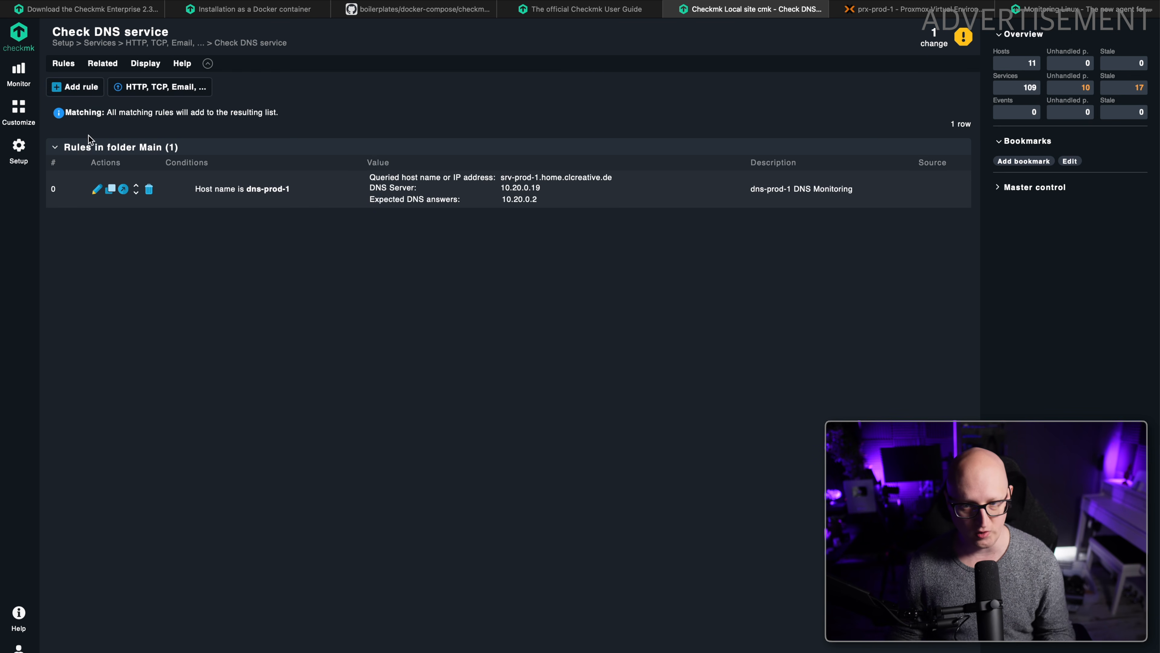
pyautogui.click(95, 189)
pyautogui.moveTo(227, 169); pyautogui.dragTo(339, 169)
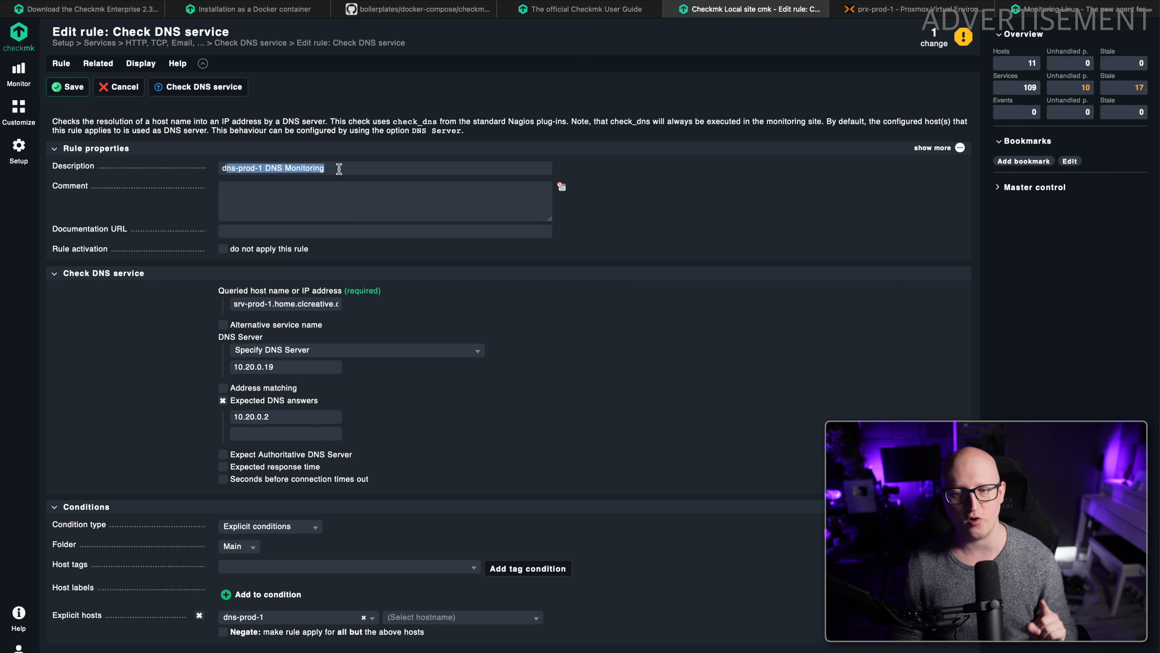
pyautogui.click(354, 167)
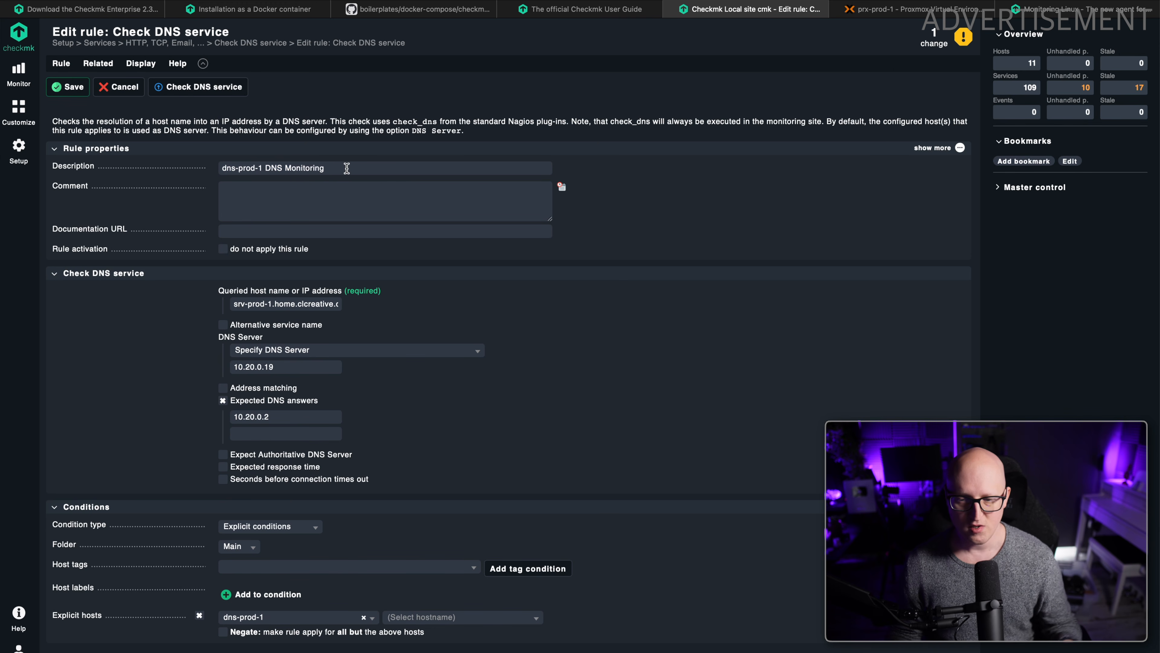
pyautogui.moveTo(229, 291); pyautogui.dragTo(334, 295)
pyautogui.doubleClick(325, 301)
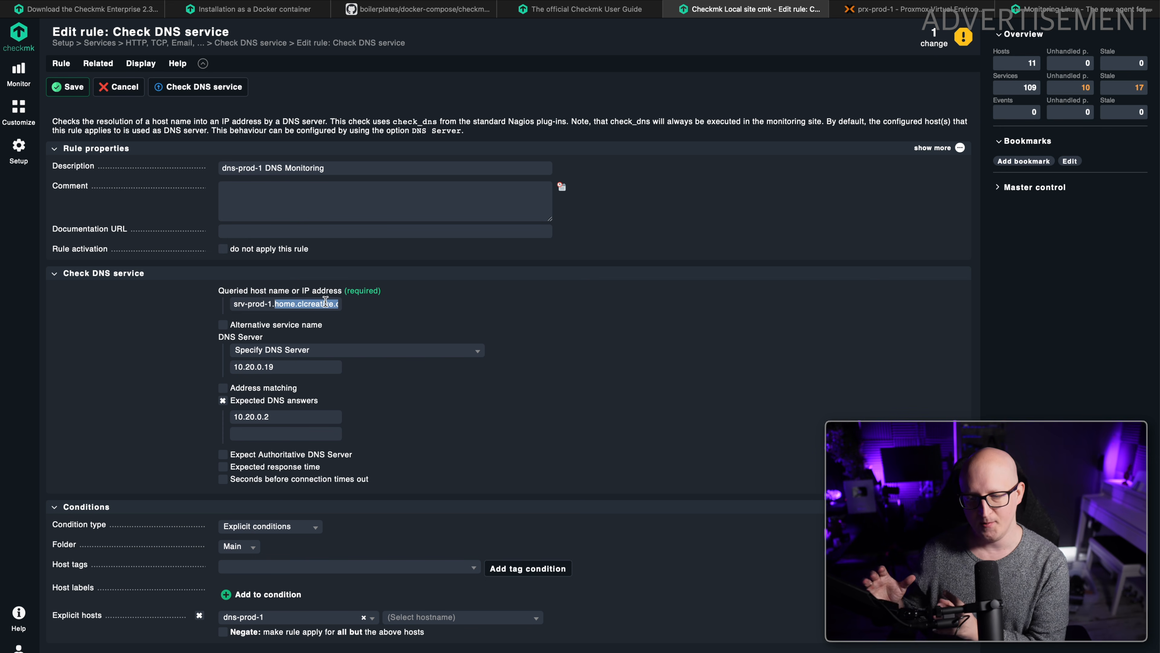
pyautogui.click(325, 302)
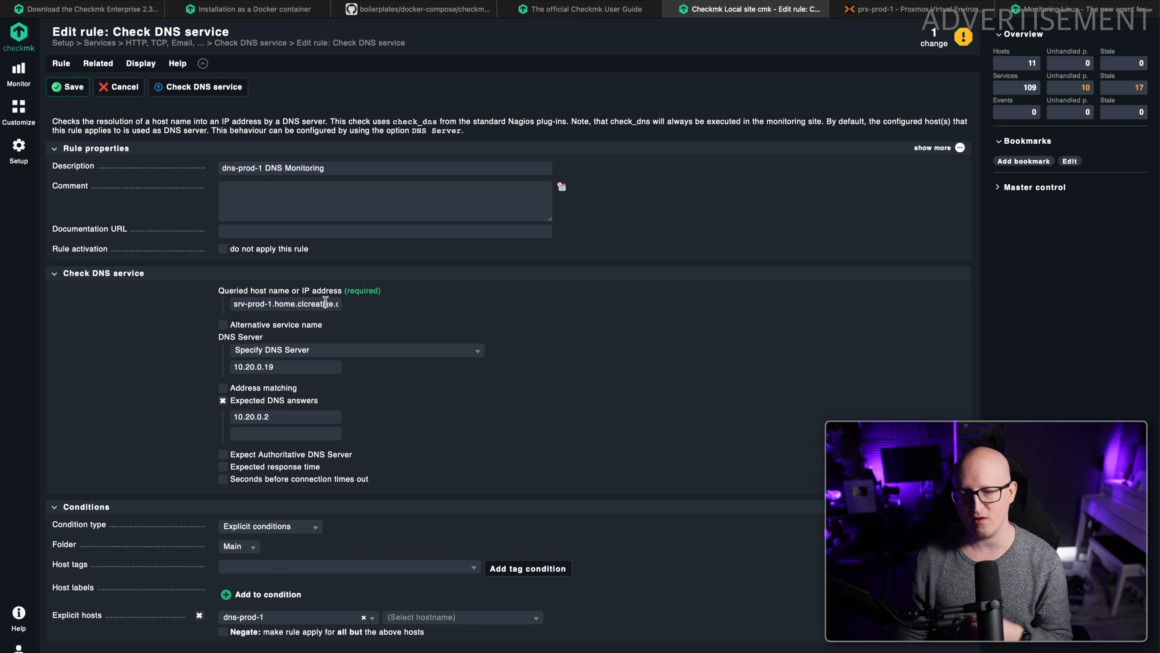
pyautogui.tripleClick(261, 304)
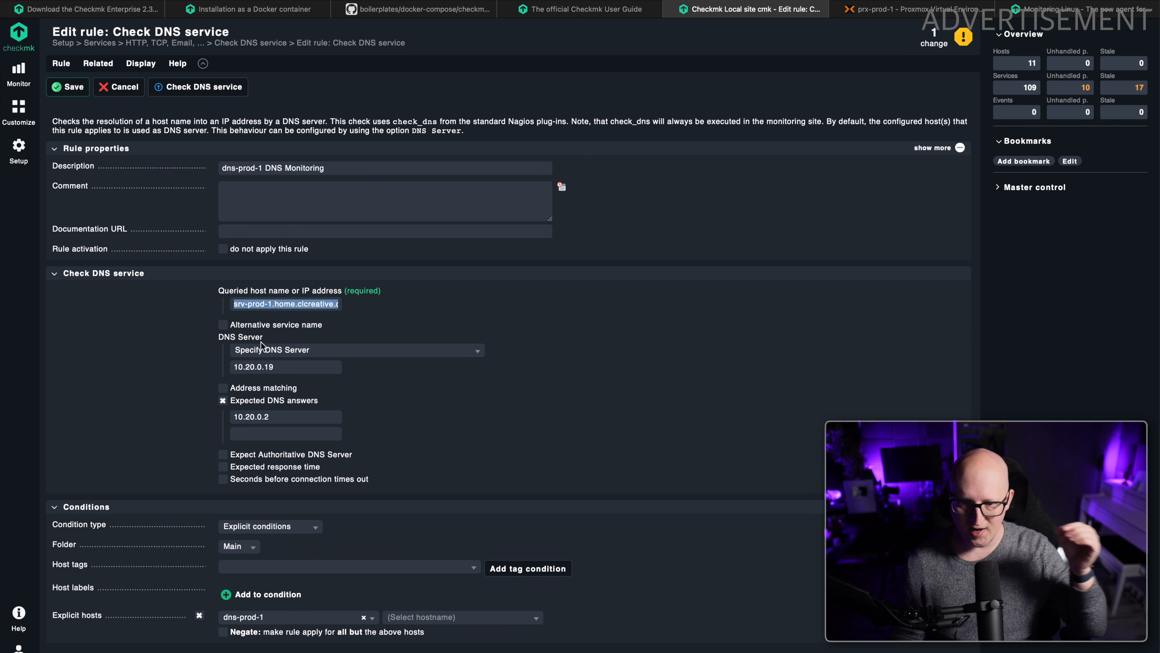
pyautogui.moveTo(279, 372); pyautogui.dragTo(214, 367)
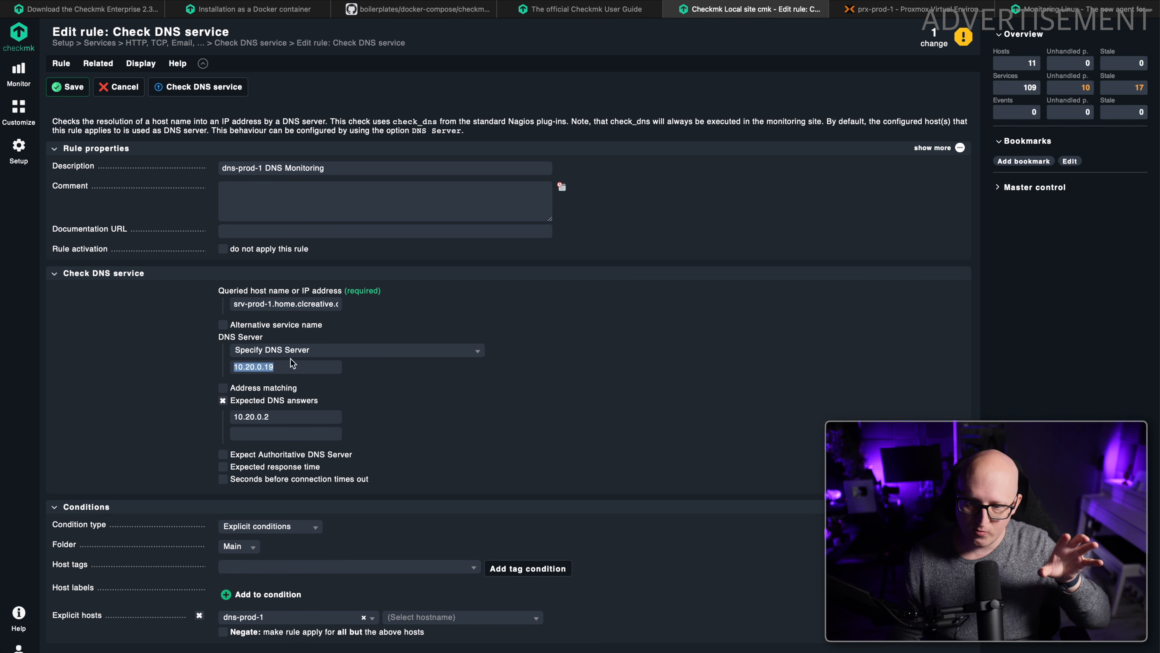
pyautogui.tripleClick(274, 305)
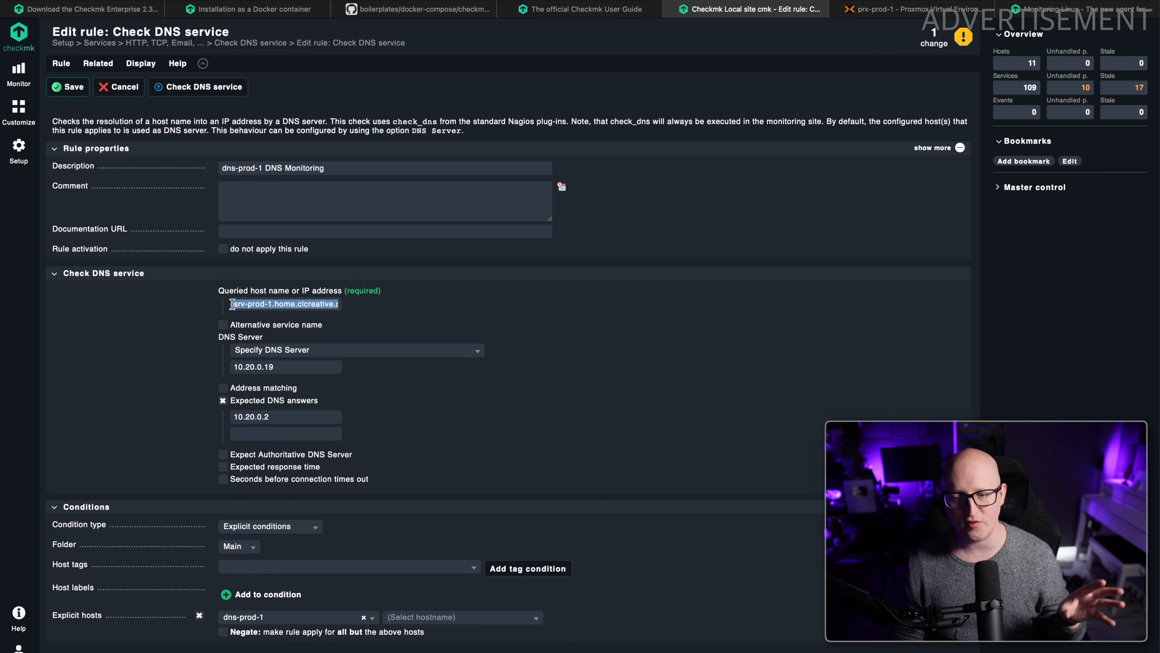
# Examine the DNS rule's expected DNS answers and the explicit host condition that limits it to dns-prod-1.
pyautogui.click(275, 428)
pyautogui.moveTo(282, 414); pyautogui.dragTo(206, 421)
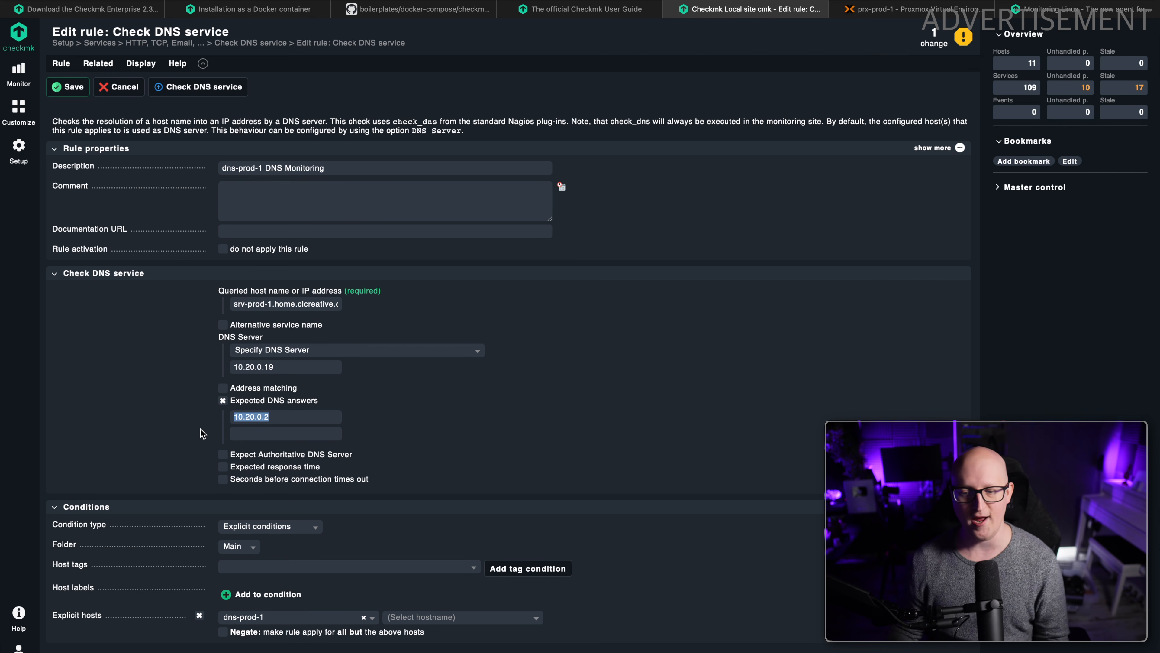
pyautogui.click(200, 420)
pyautogui.moveTo(286, 417); pyautogui.dragTo(175, 413)
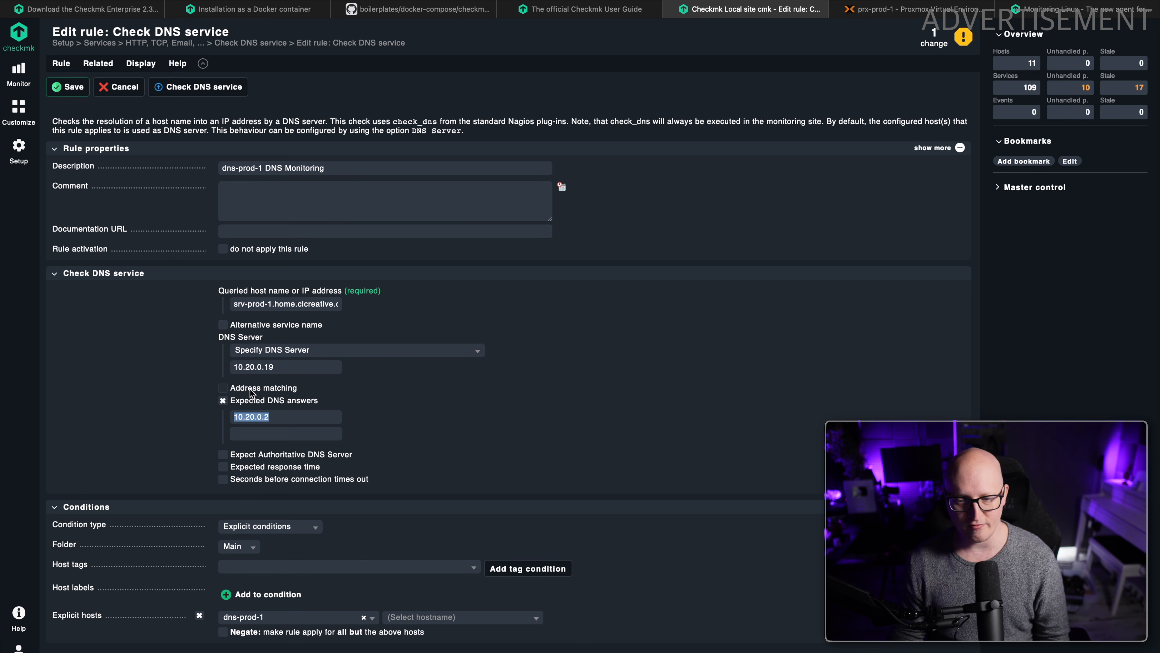
pyautogui.click(166, 409)
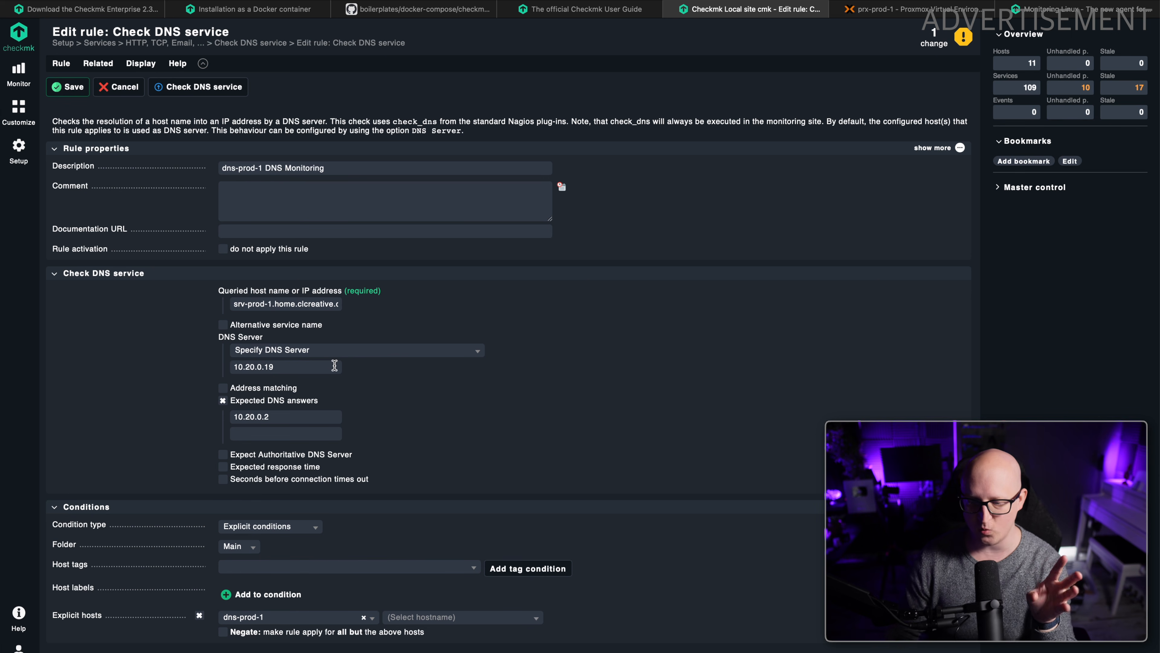
pyautogui.click(263, 621)
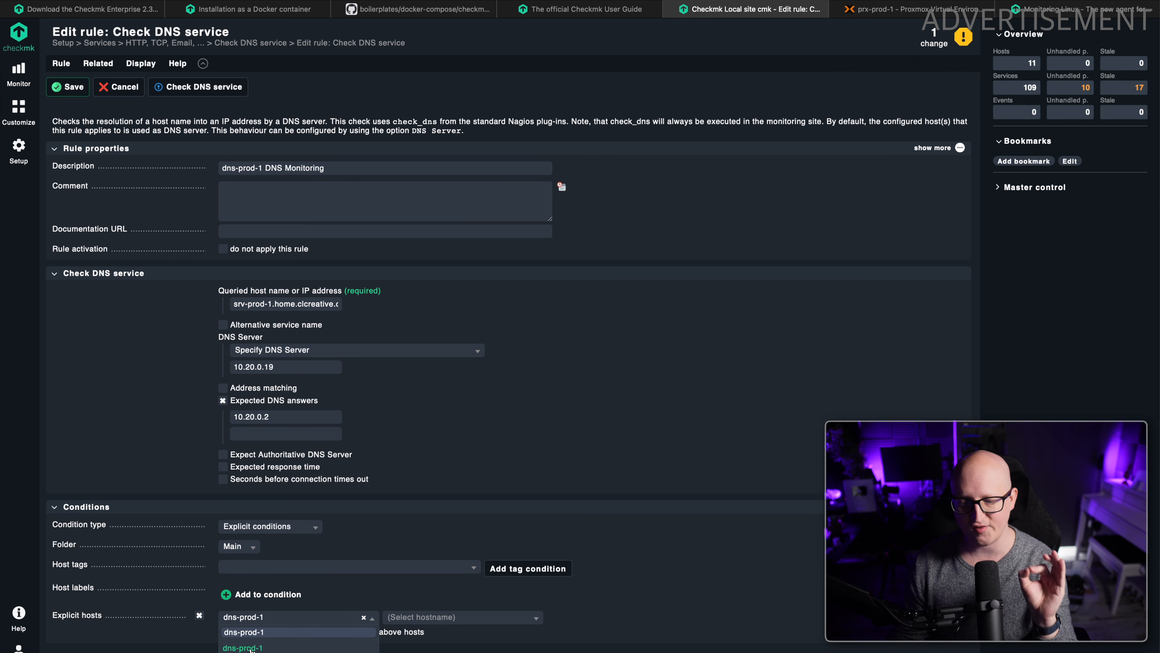
pyautogui.press('Return')
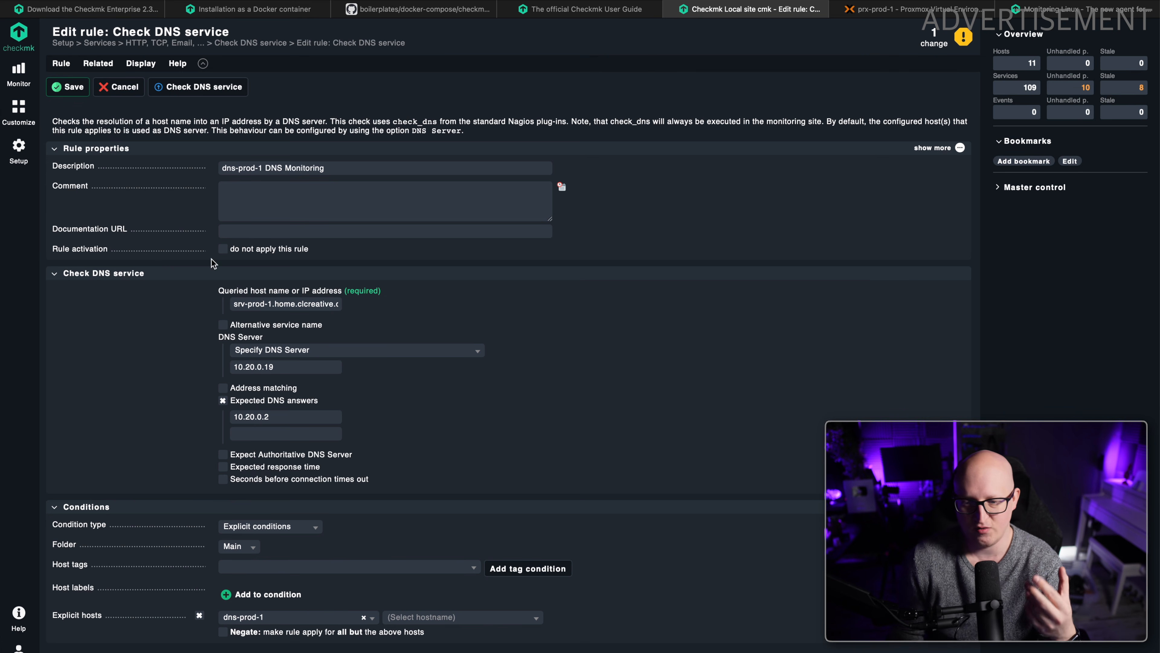
# Return to the HTTP, TCP, Email rulesets and open a new Check TCP port connection rule to view its available options.
pyautogui.click(106, 1)
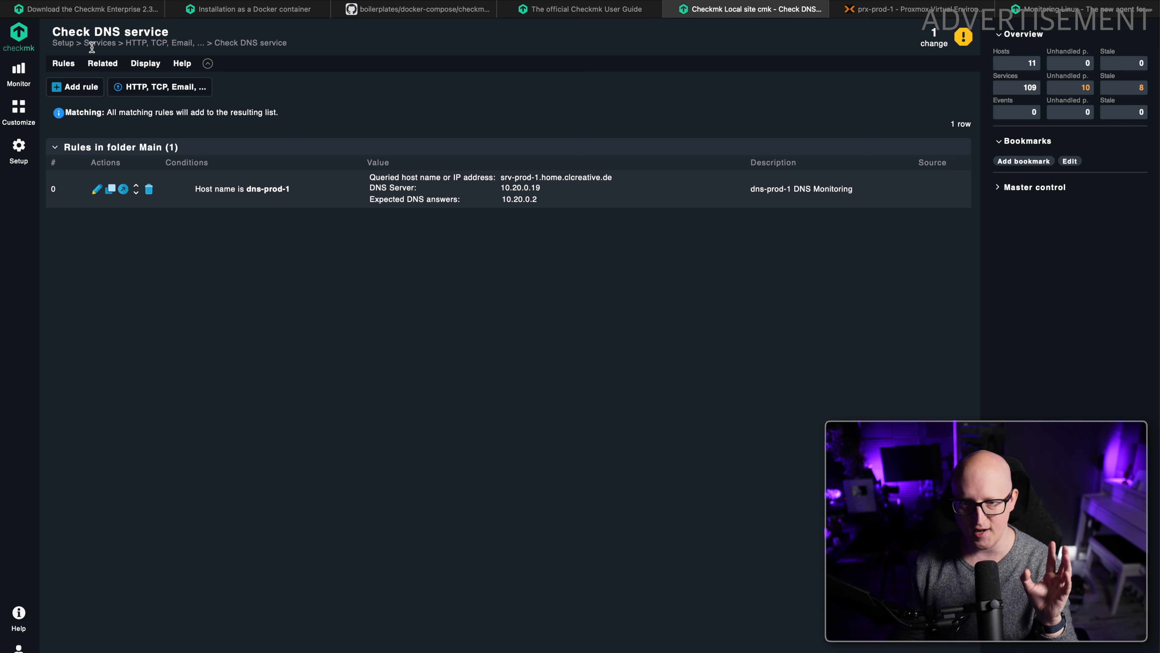
pyautogui.click(160, 87)
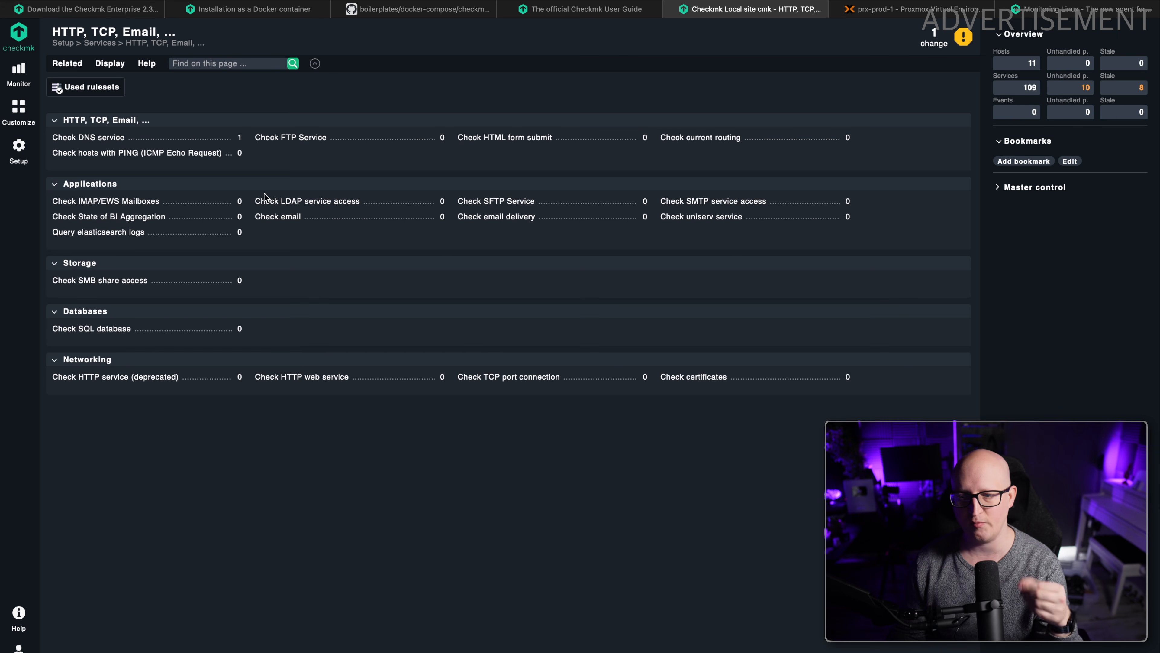
pyautogui.click(483, 375)
pyautogui.click(80, 86)
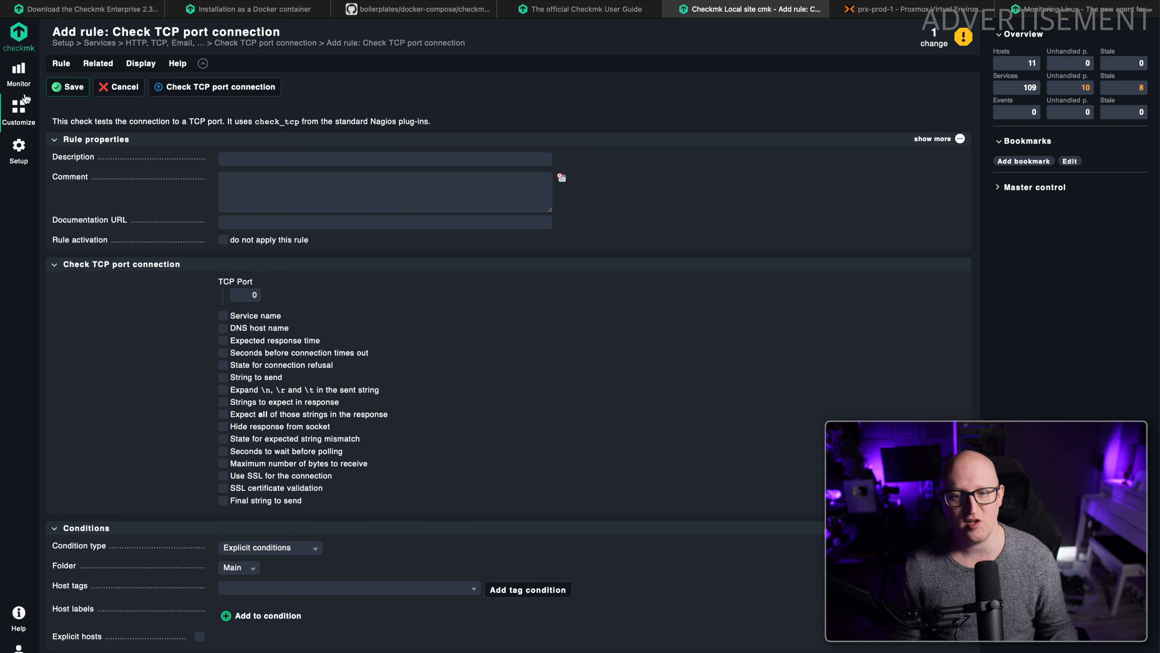
pyautogui.click(22, 80)
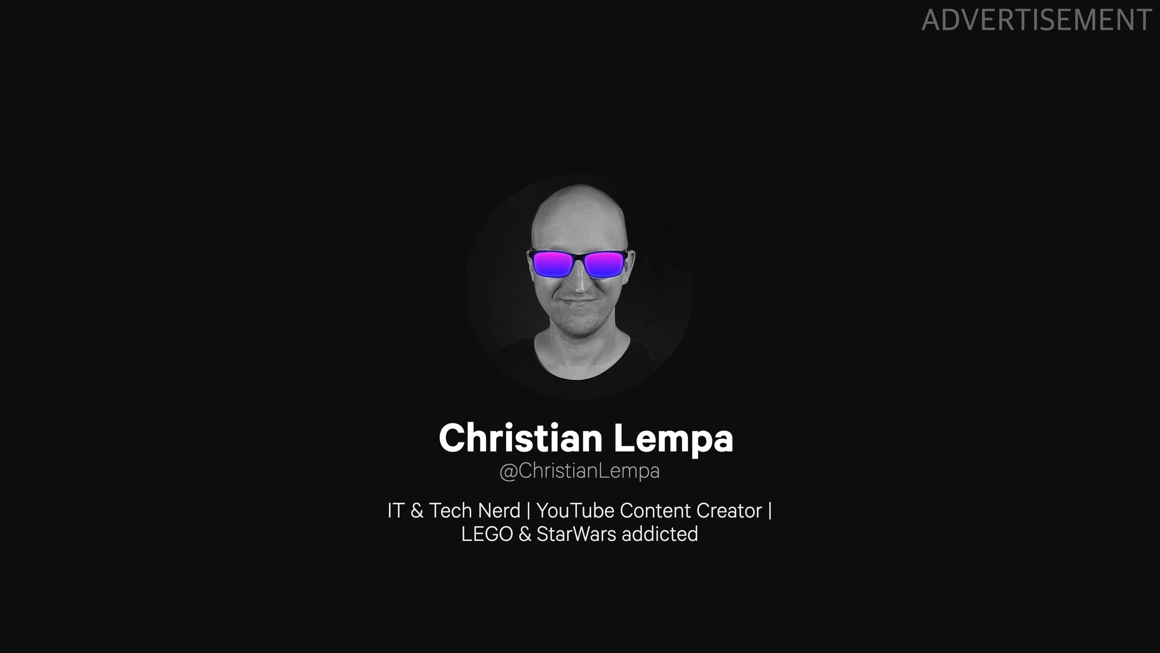